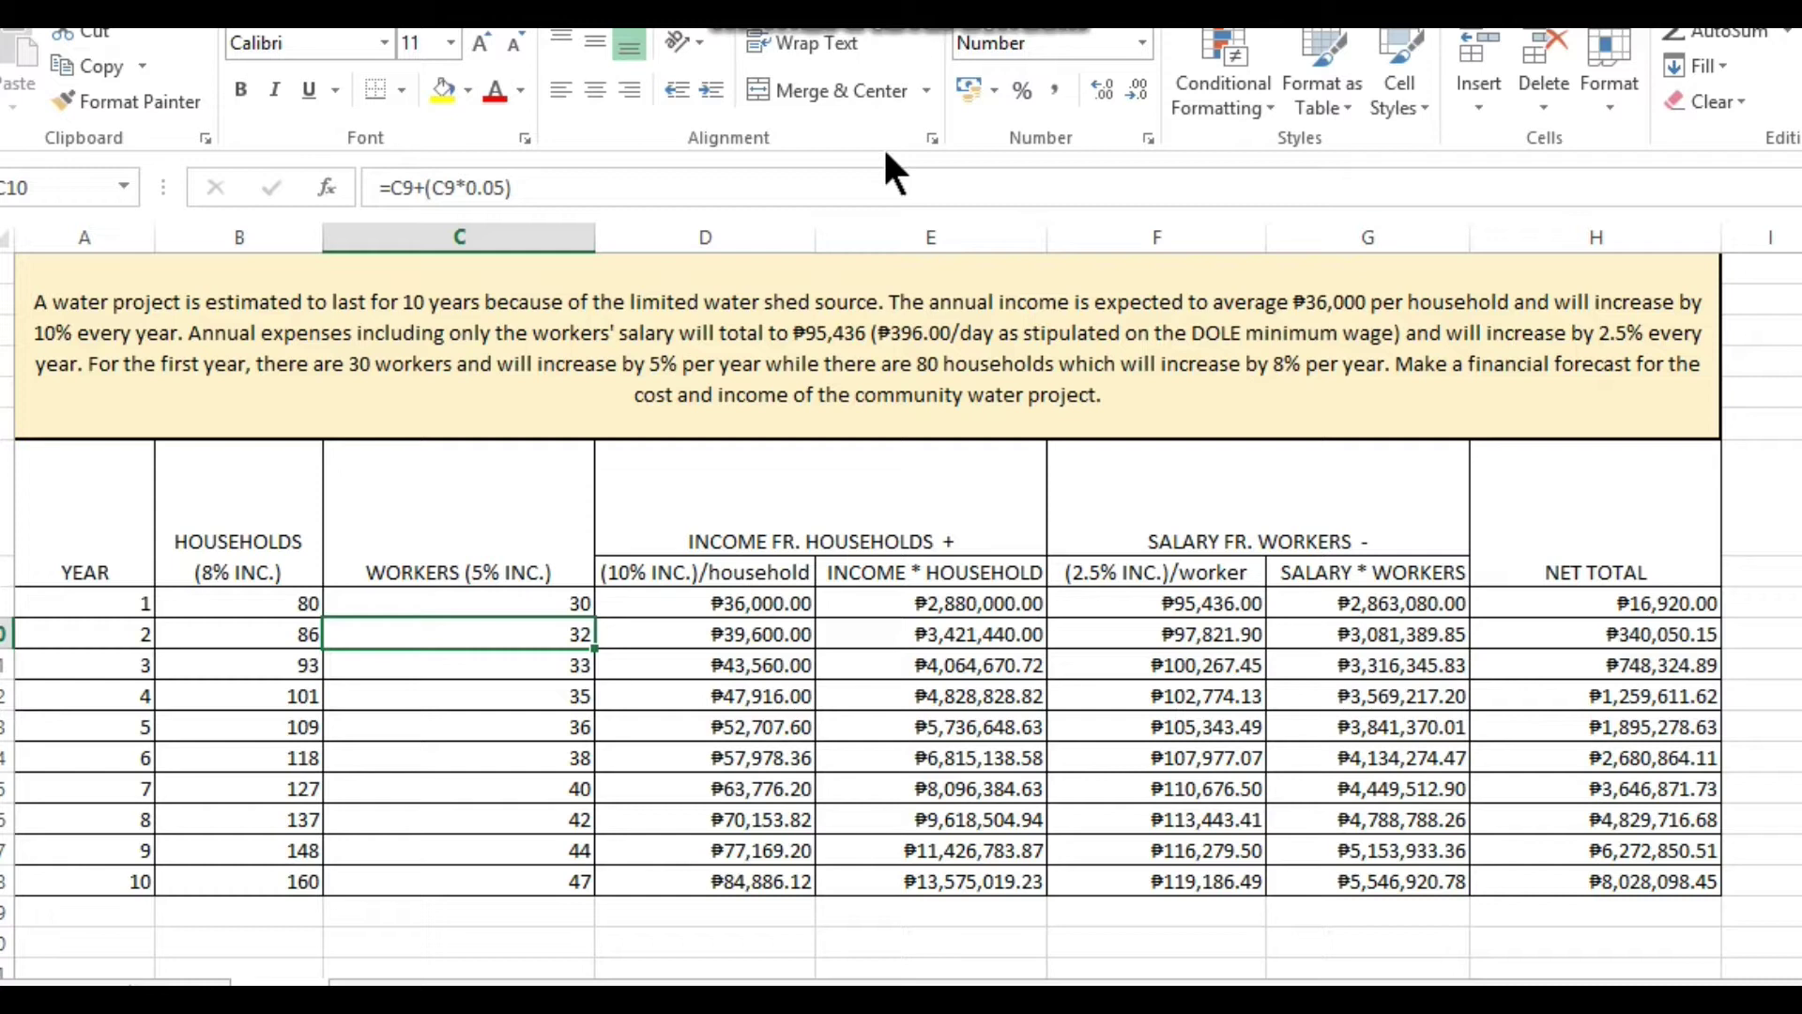
click(920, 349)
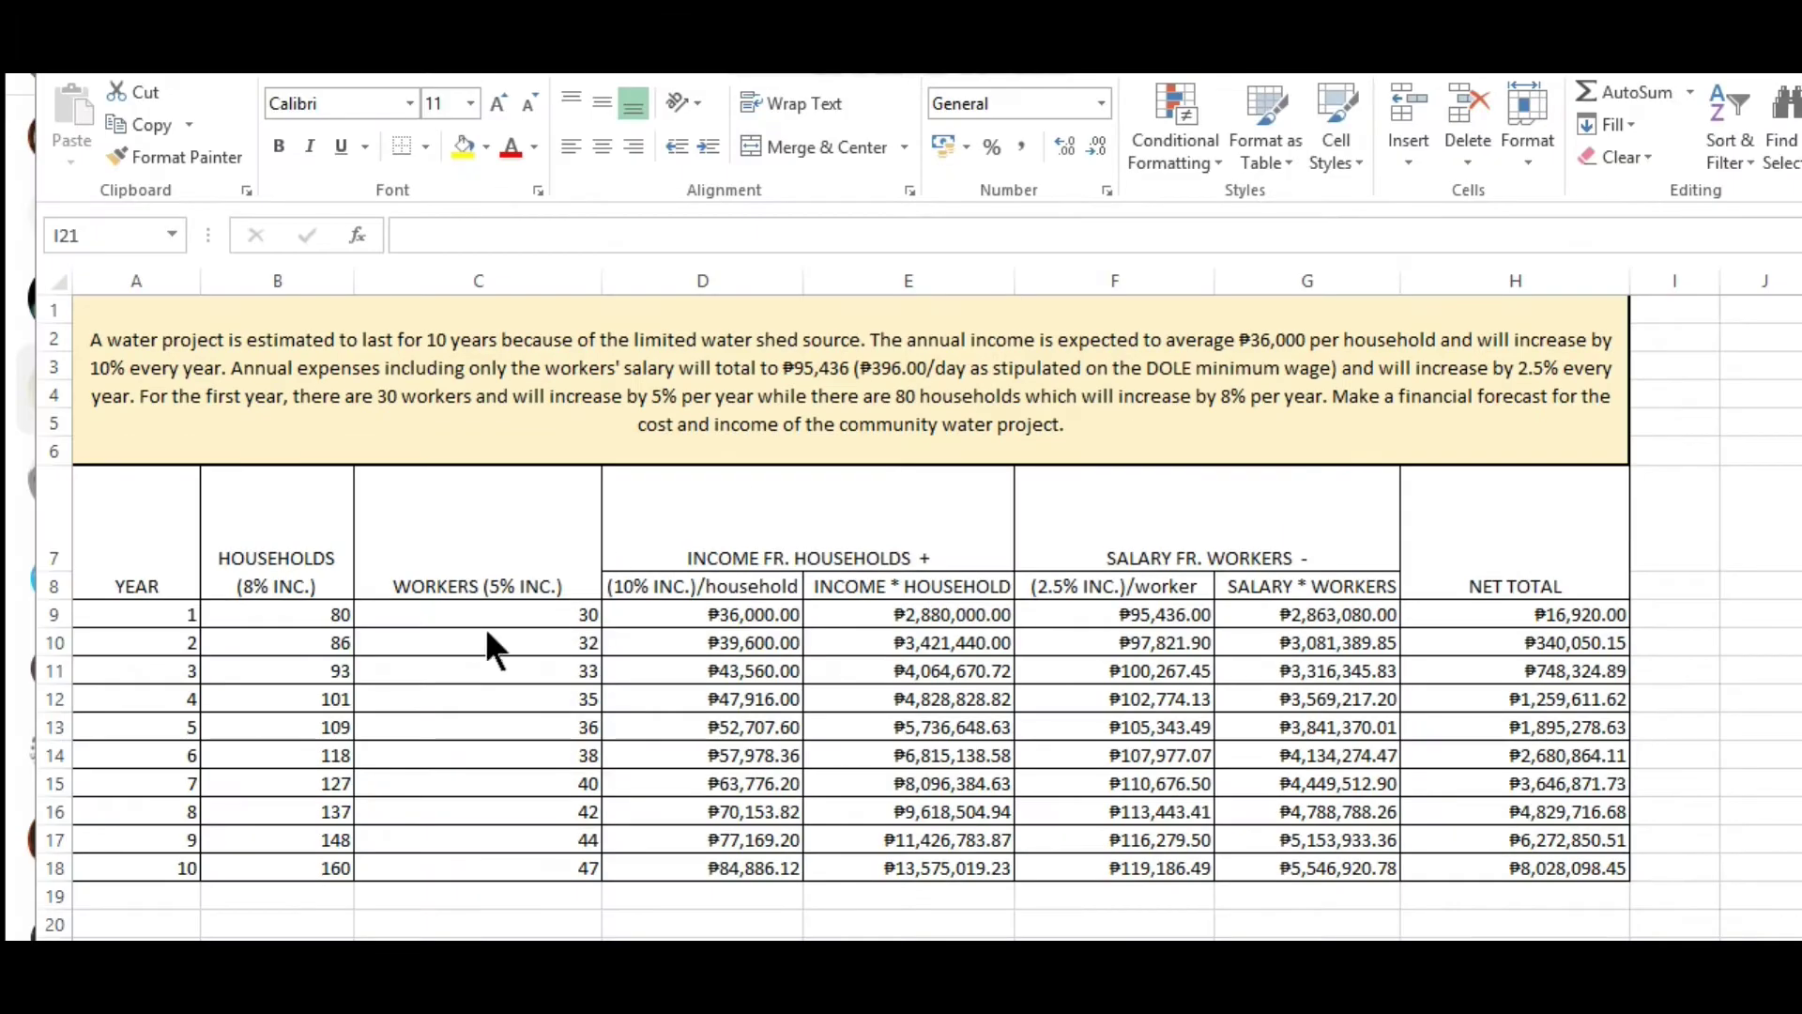
click(181, 551)
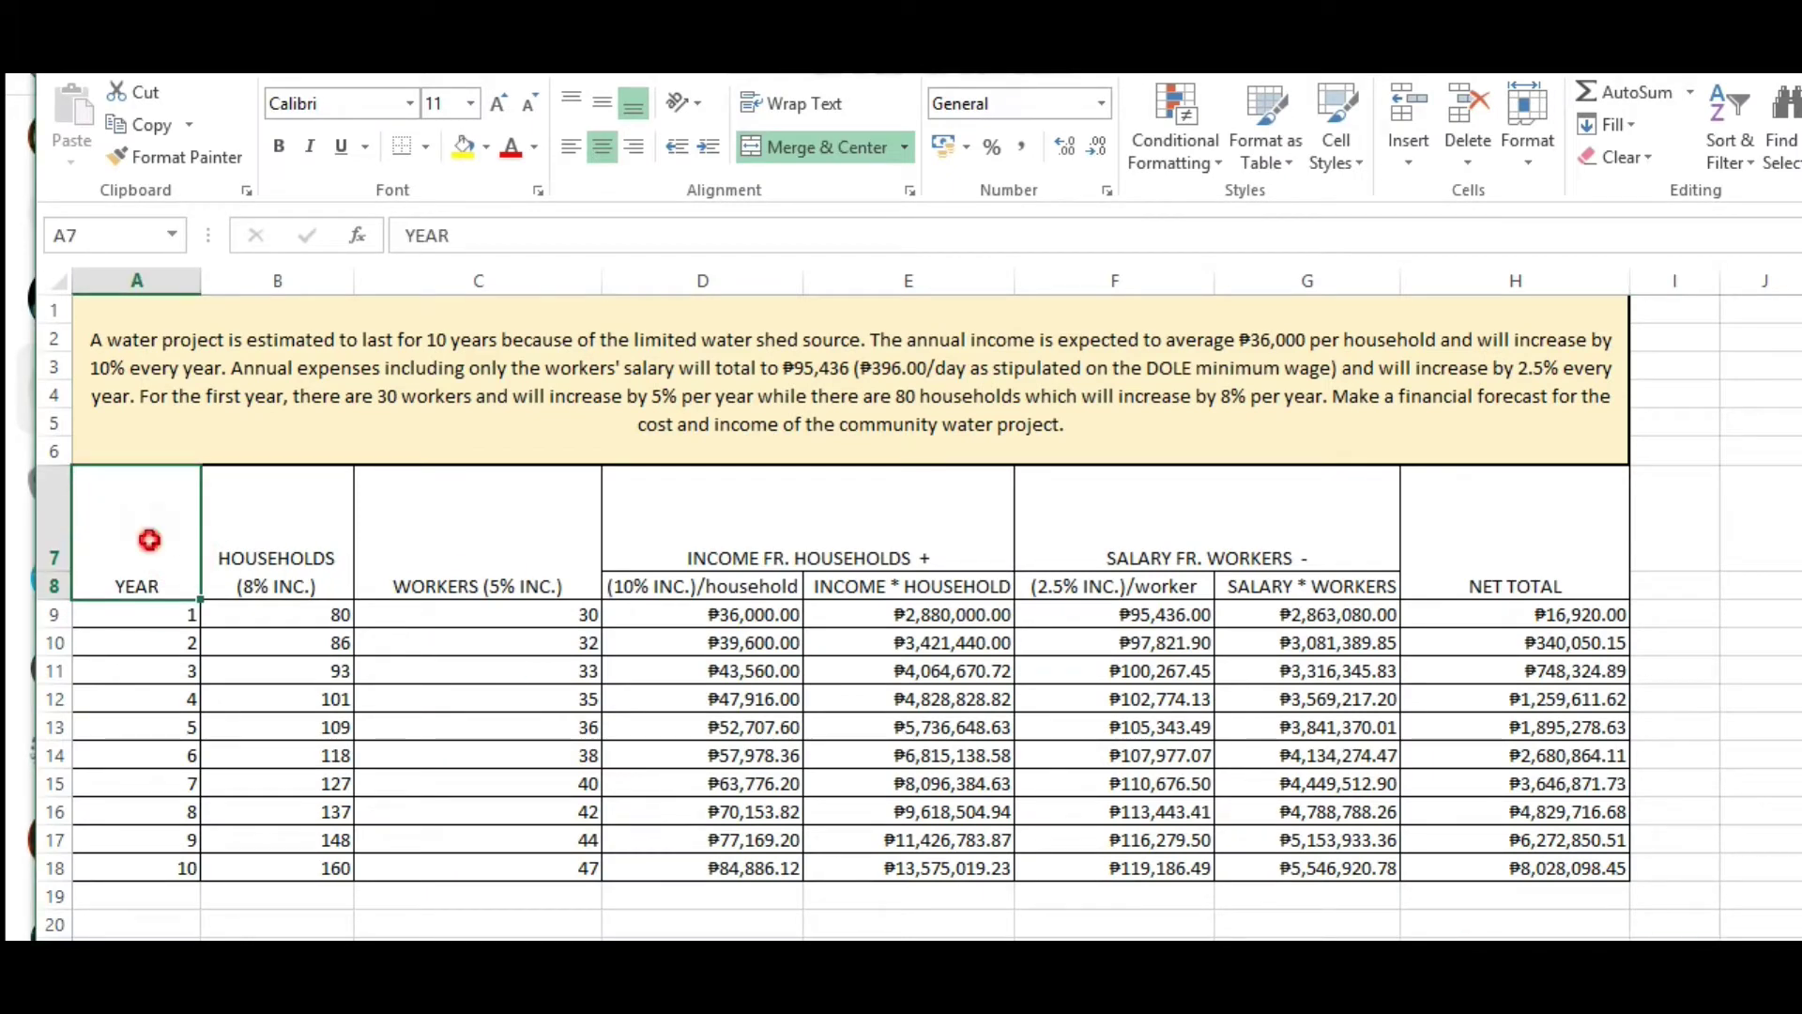
drag(148, 535, 1509, 861)
click(1520, 749)
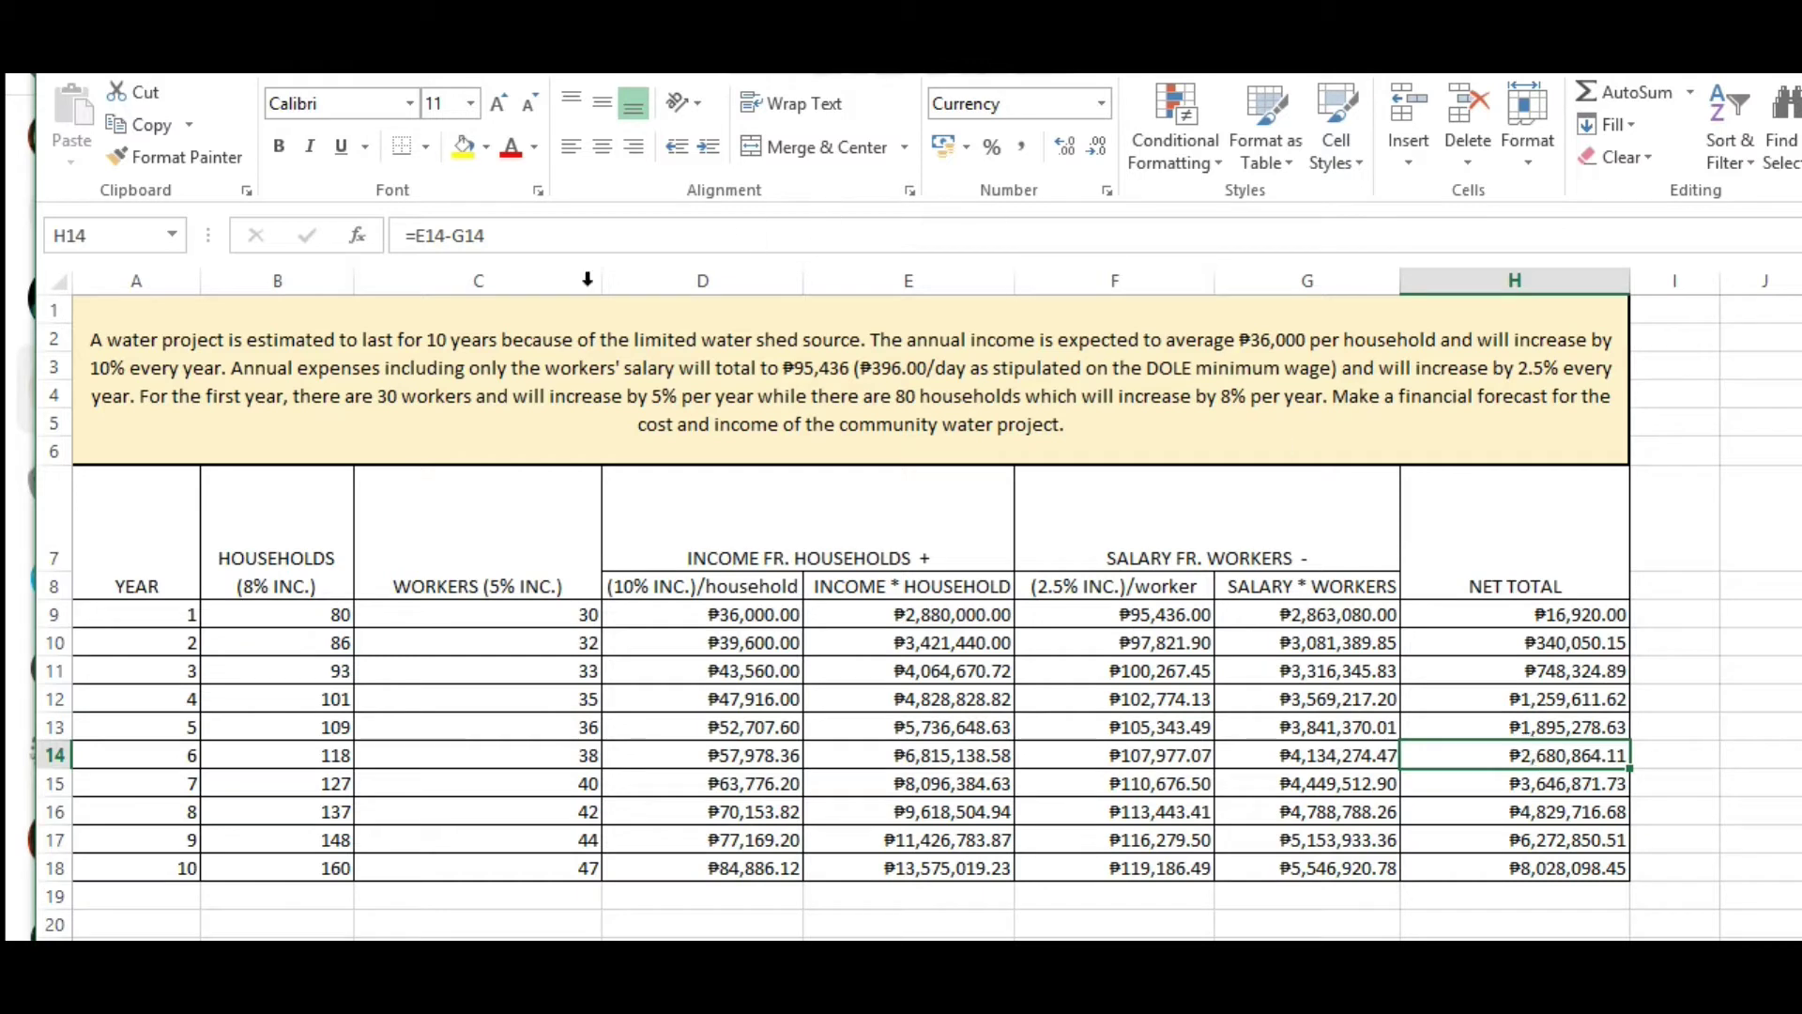
drag(155, 564, 1522, 864)
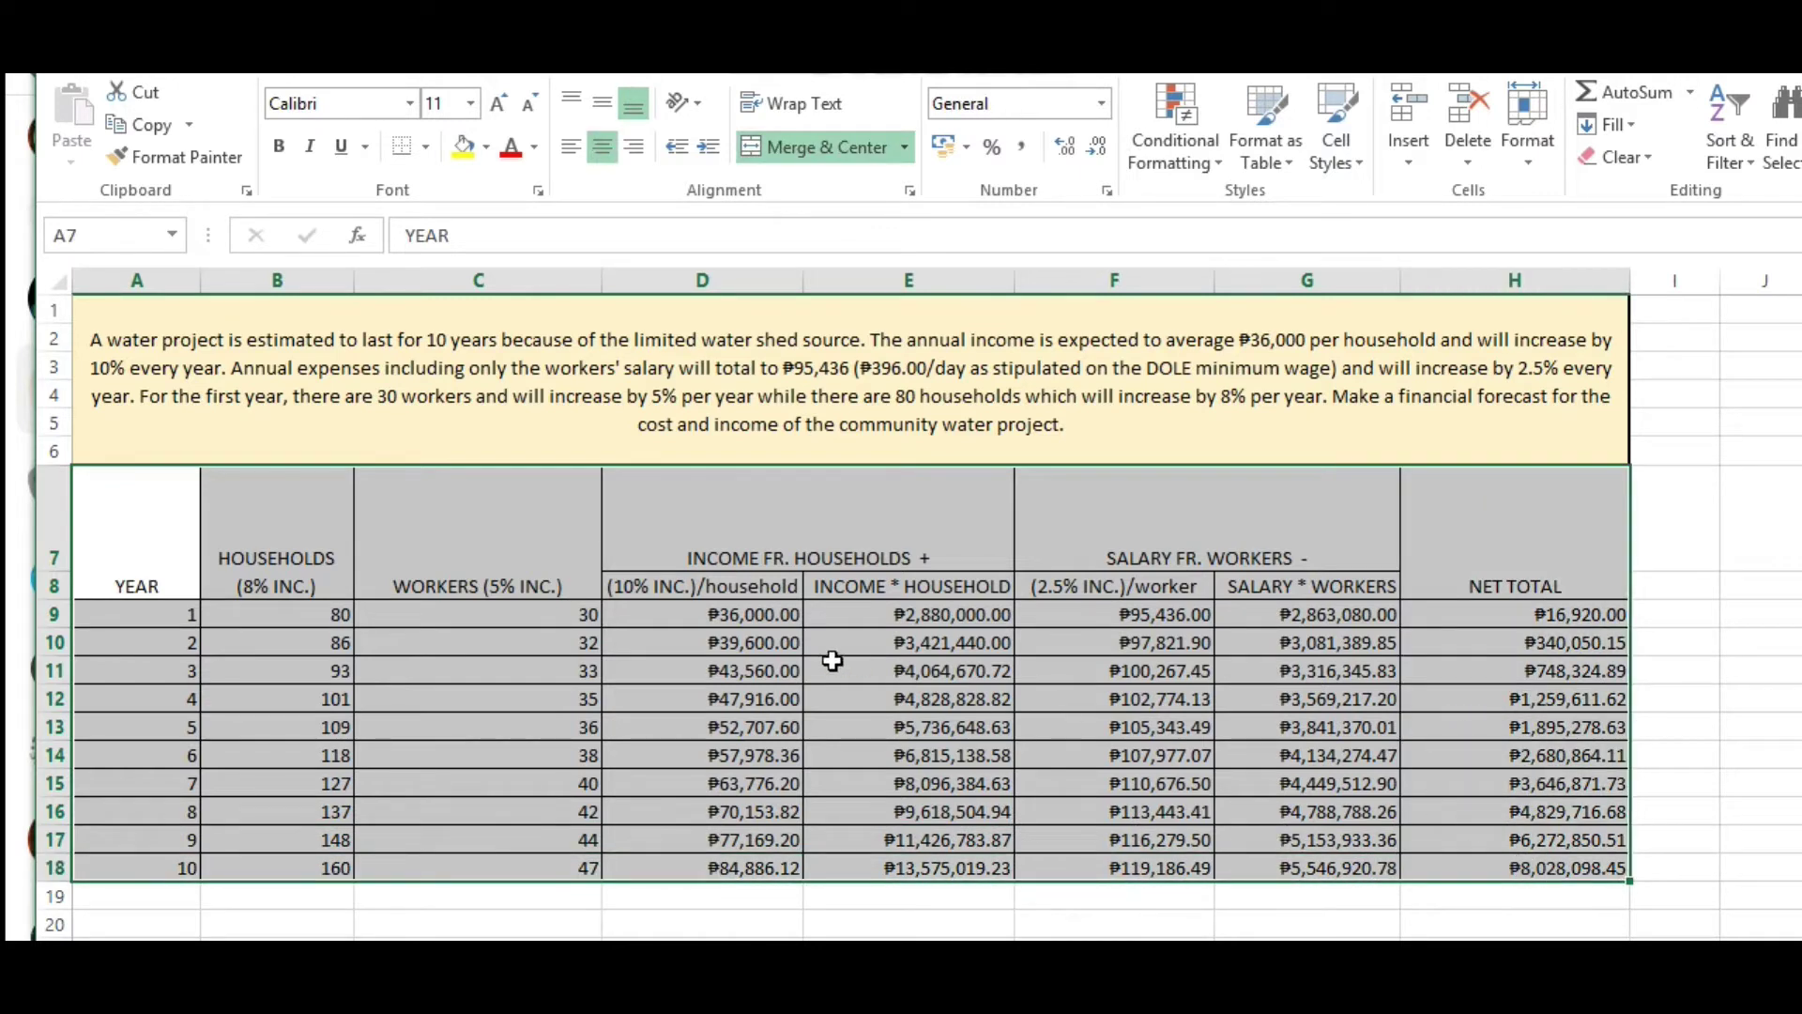
Move the whole forecast table, headers and ten year rows (A7:H18), so that it starts at cell A23.
click(170, 526)
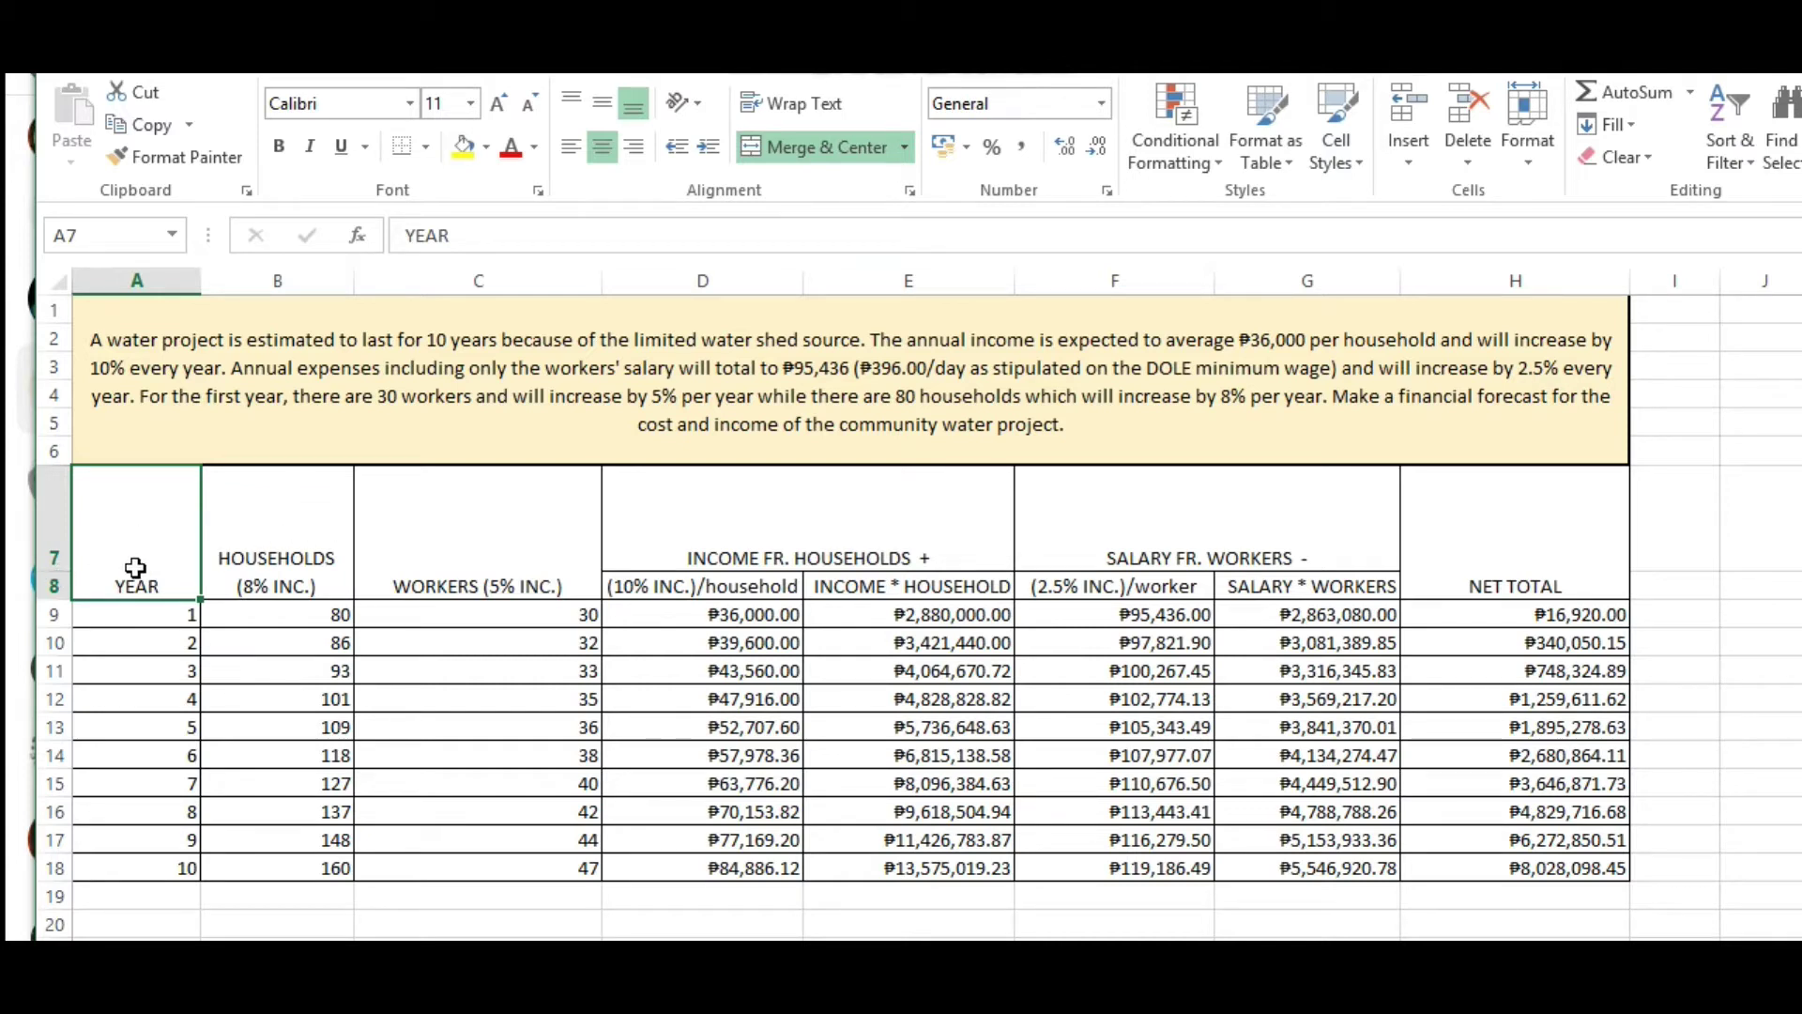
drag(135, 567, 1657, 797)
drag(113, 499, 1544, 830)
key(ctrl+c)
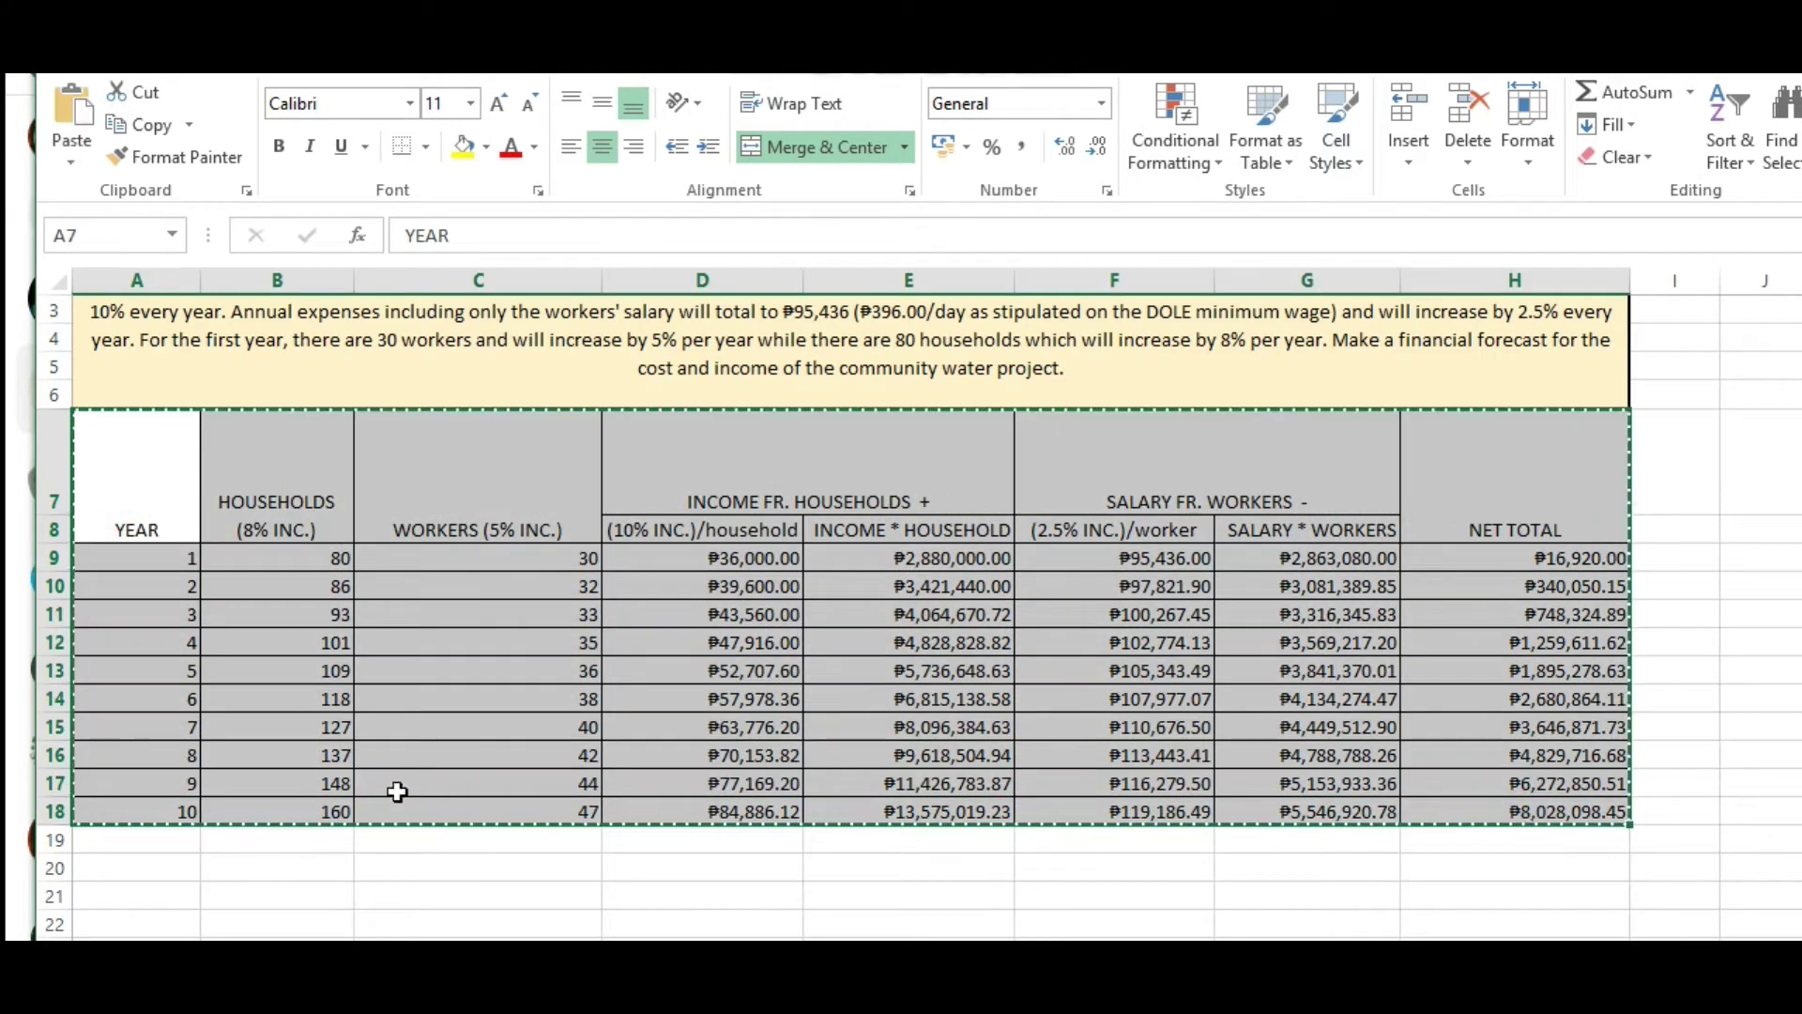
click(143, 938)
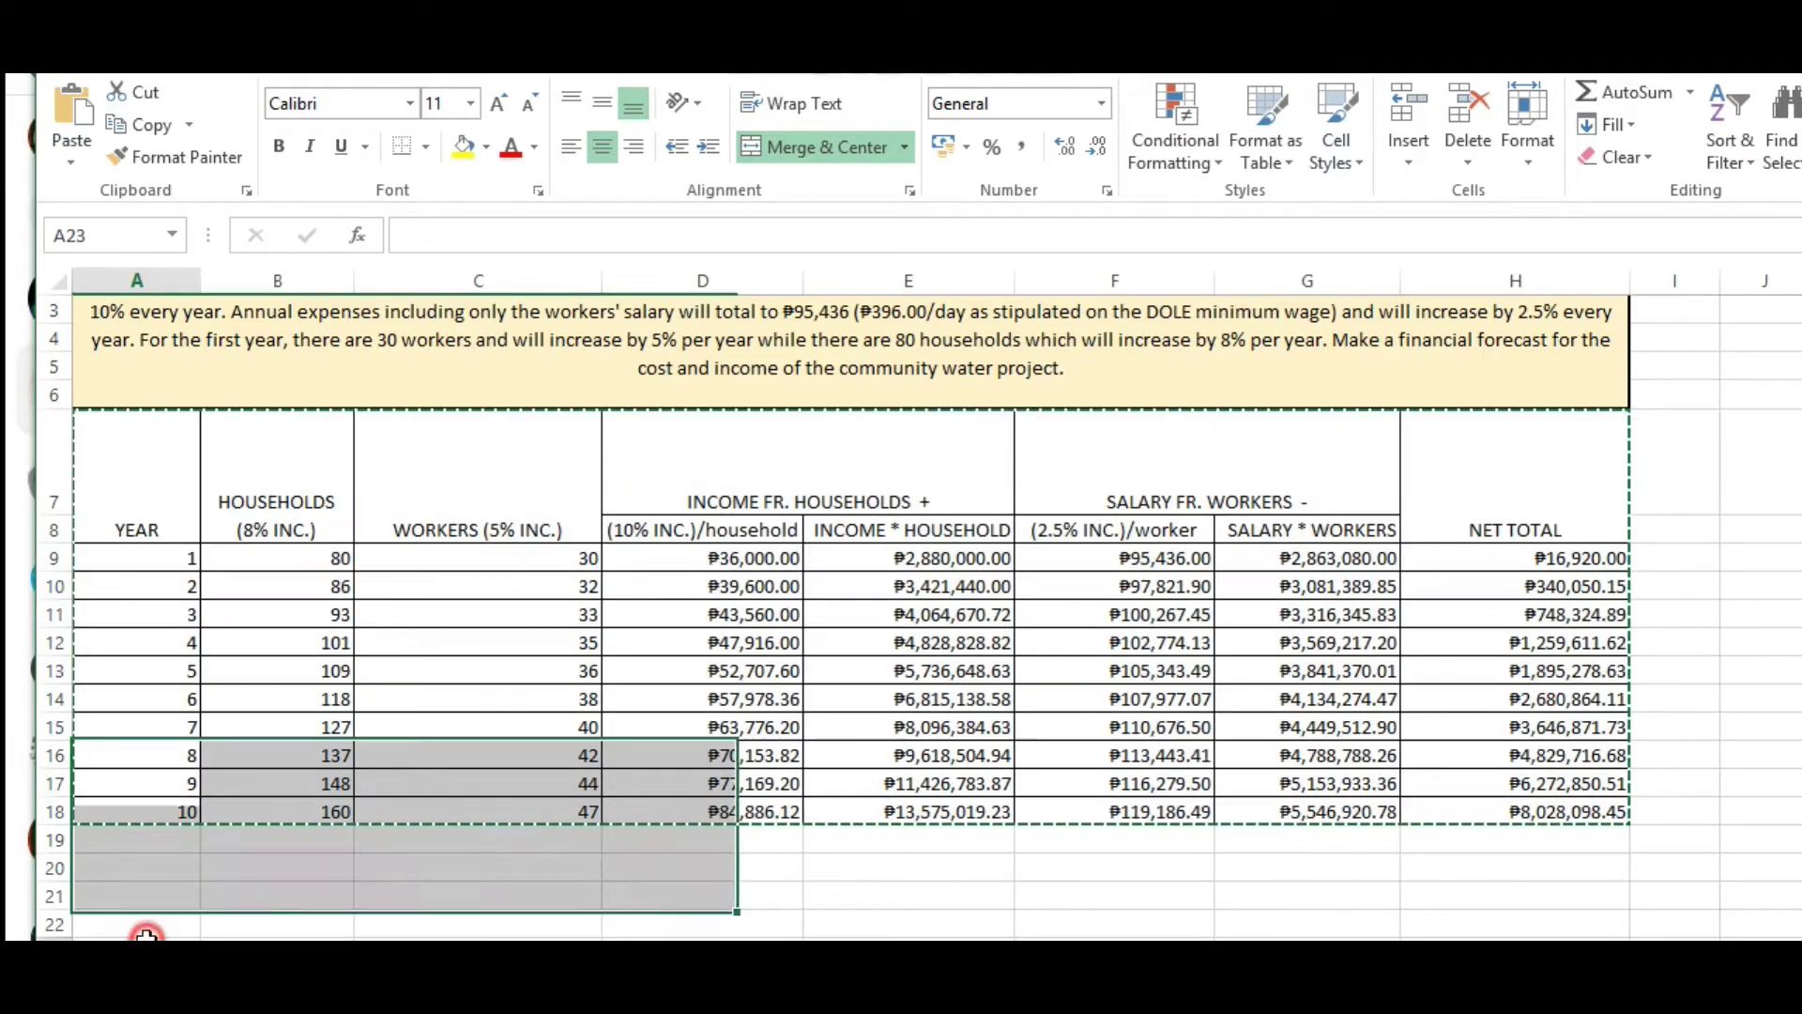
key(ctrl+v)
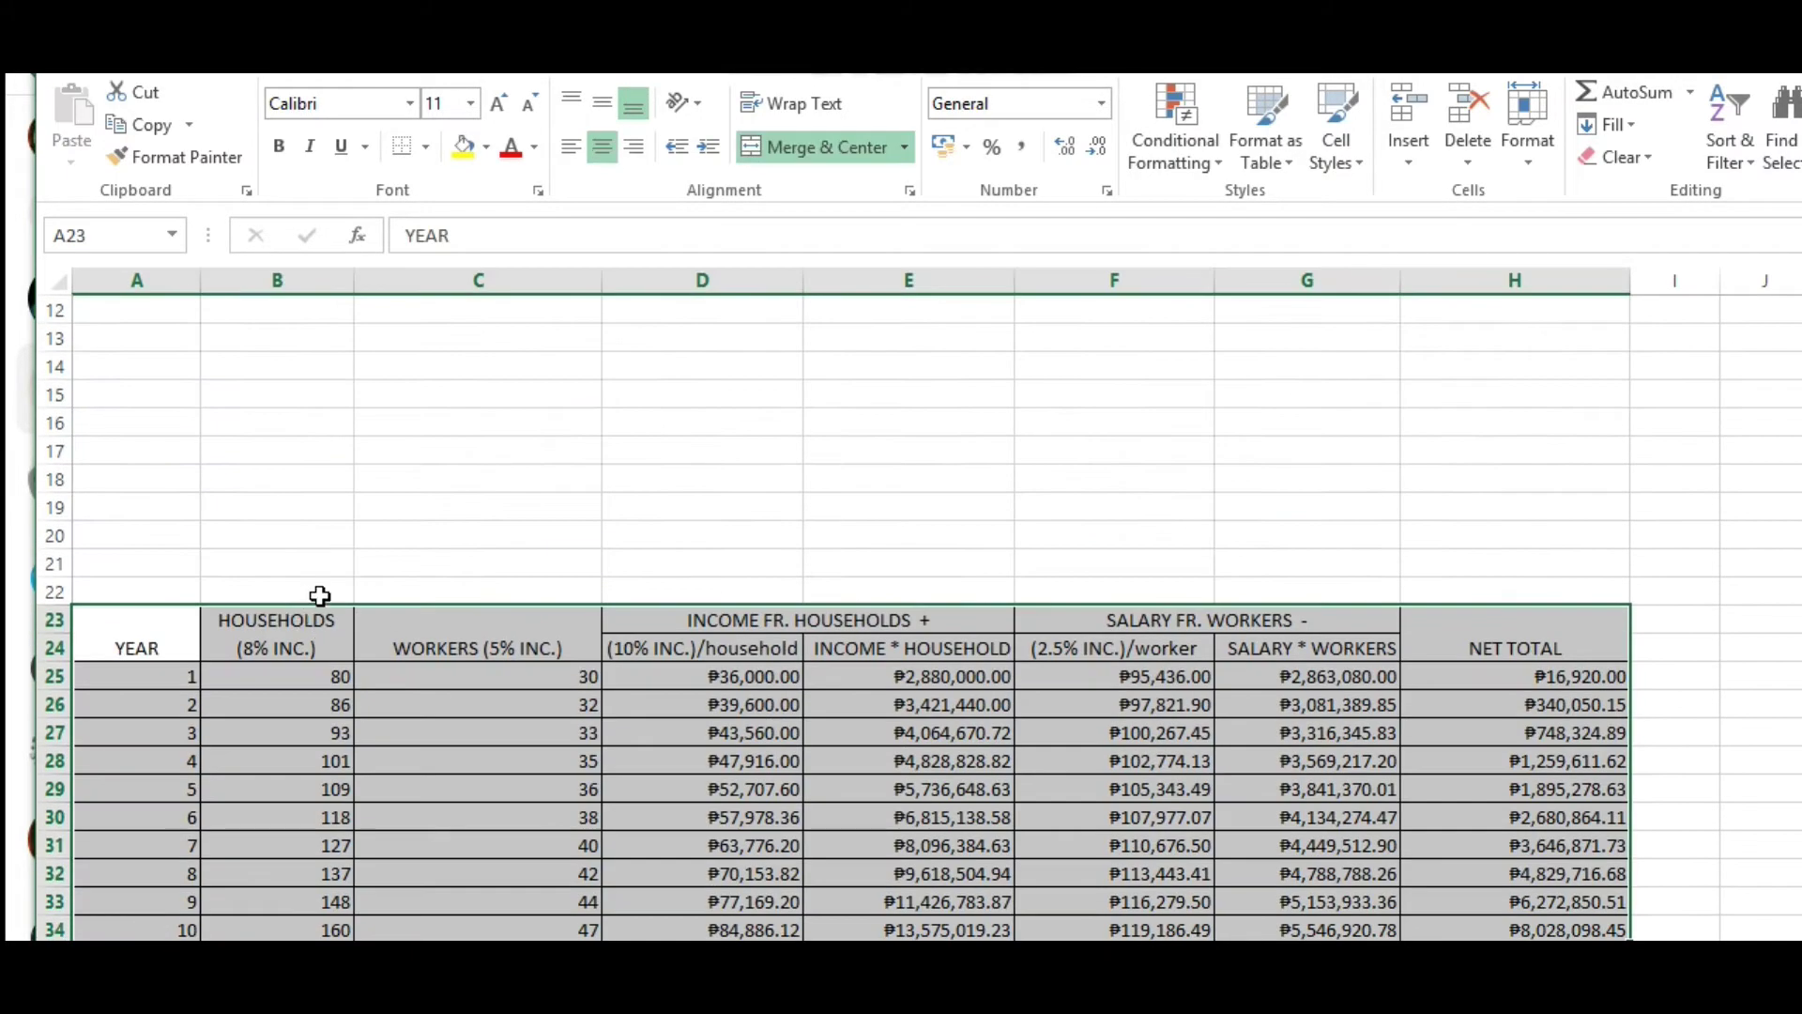
Copy the two header rows A23:H24 of the moved table to cell A7 below the problem text.
click(344, 649)
click(138, 642)
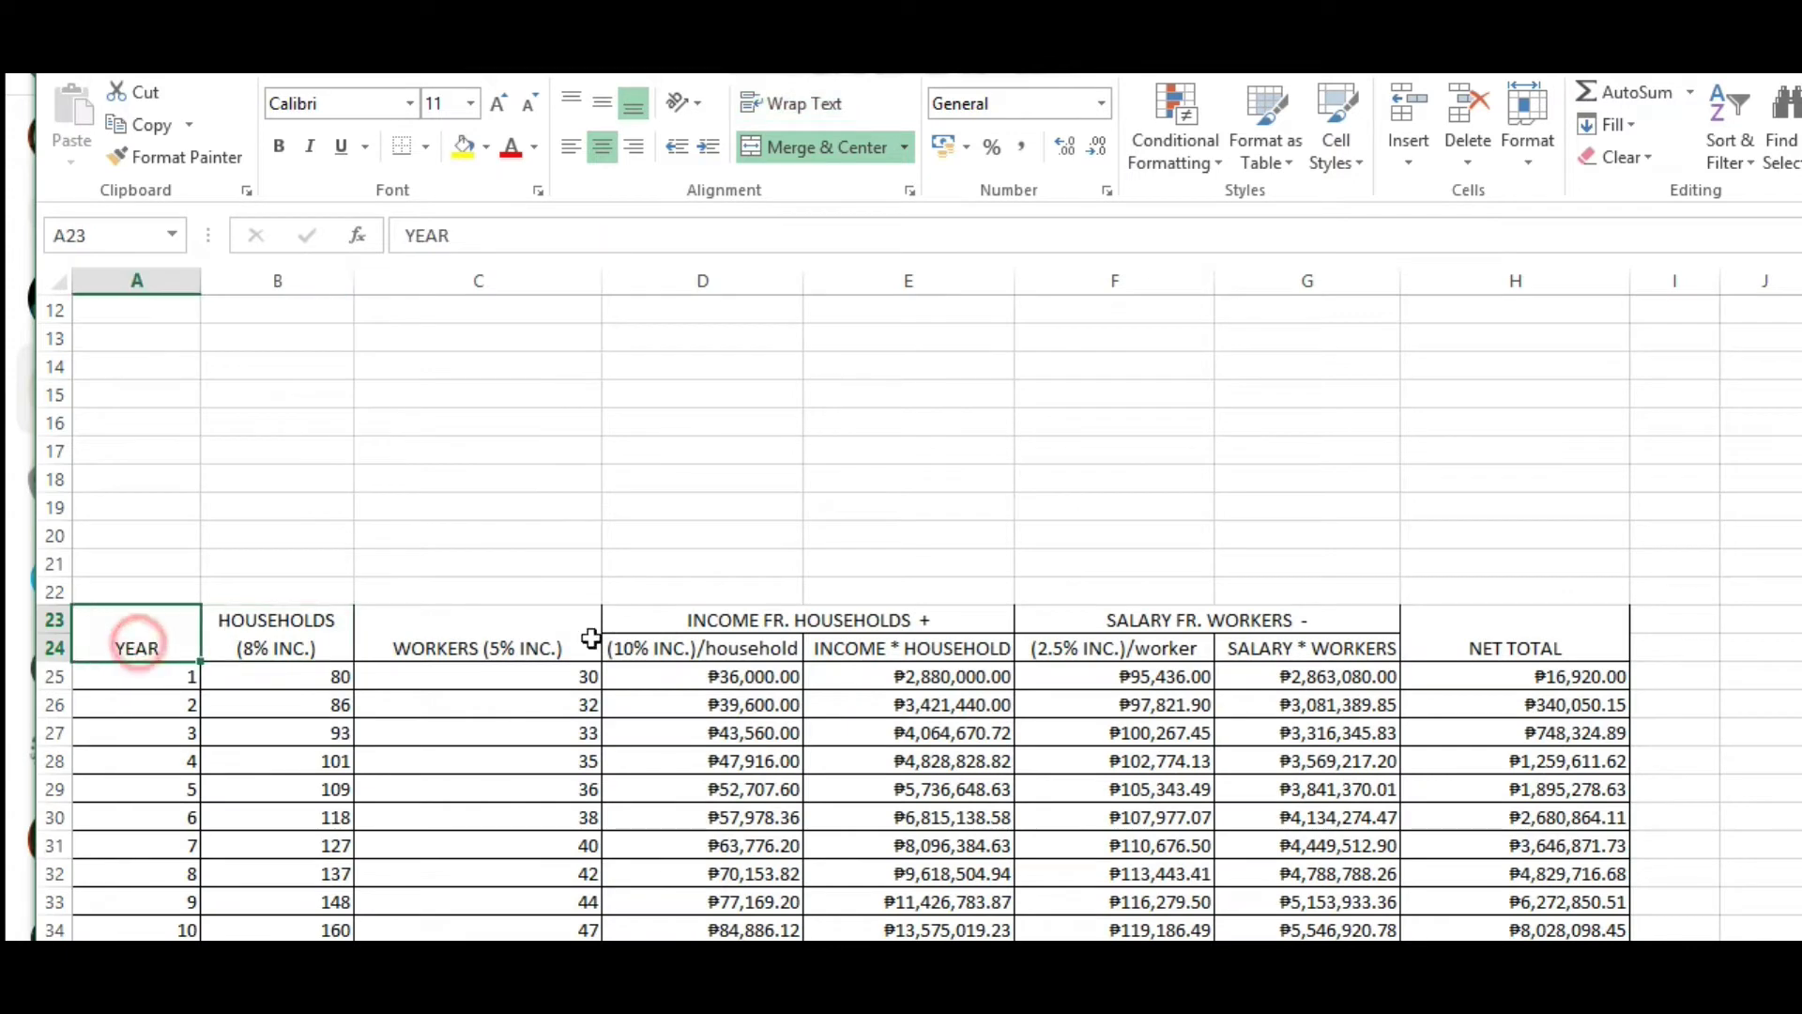
mouse_move(124, 635)
mouse_down()
mouse_move(1352, 606)
mouse_move(1438, 619)
mouse_up()
key(ctrl+c)
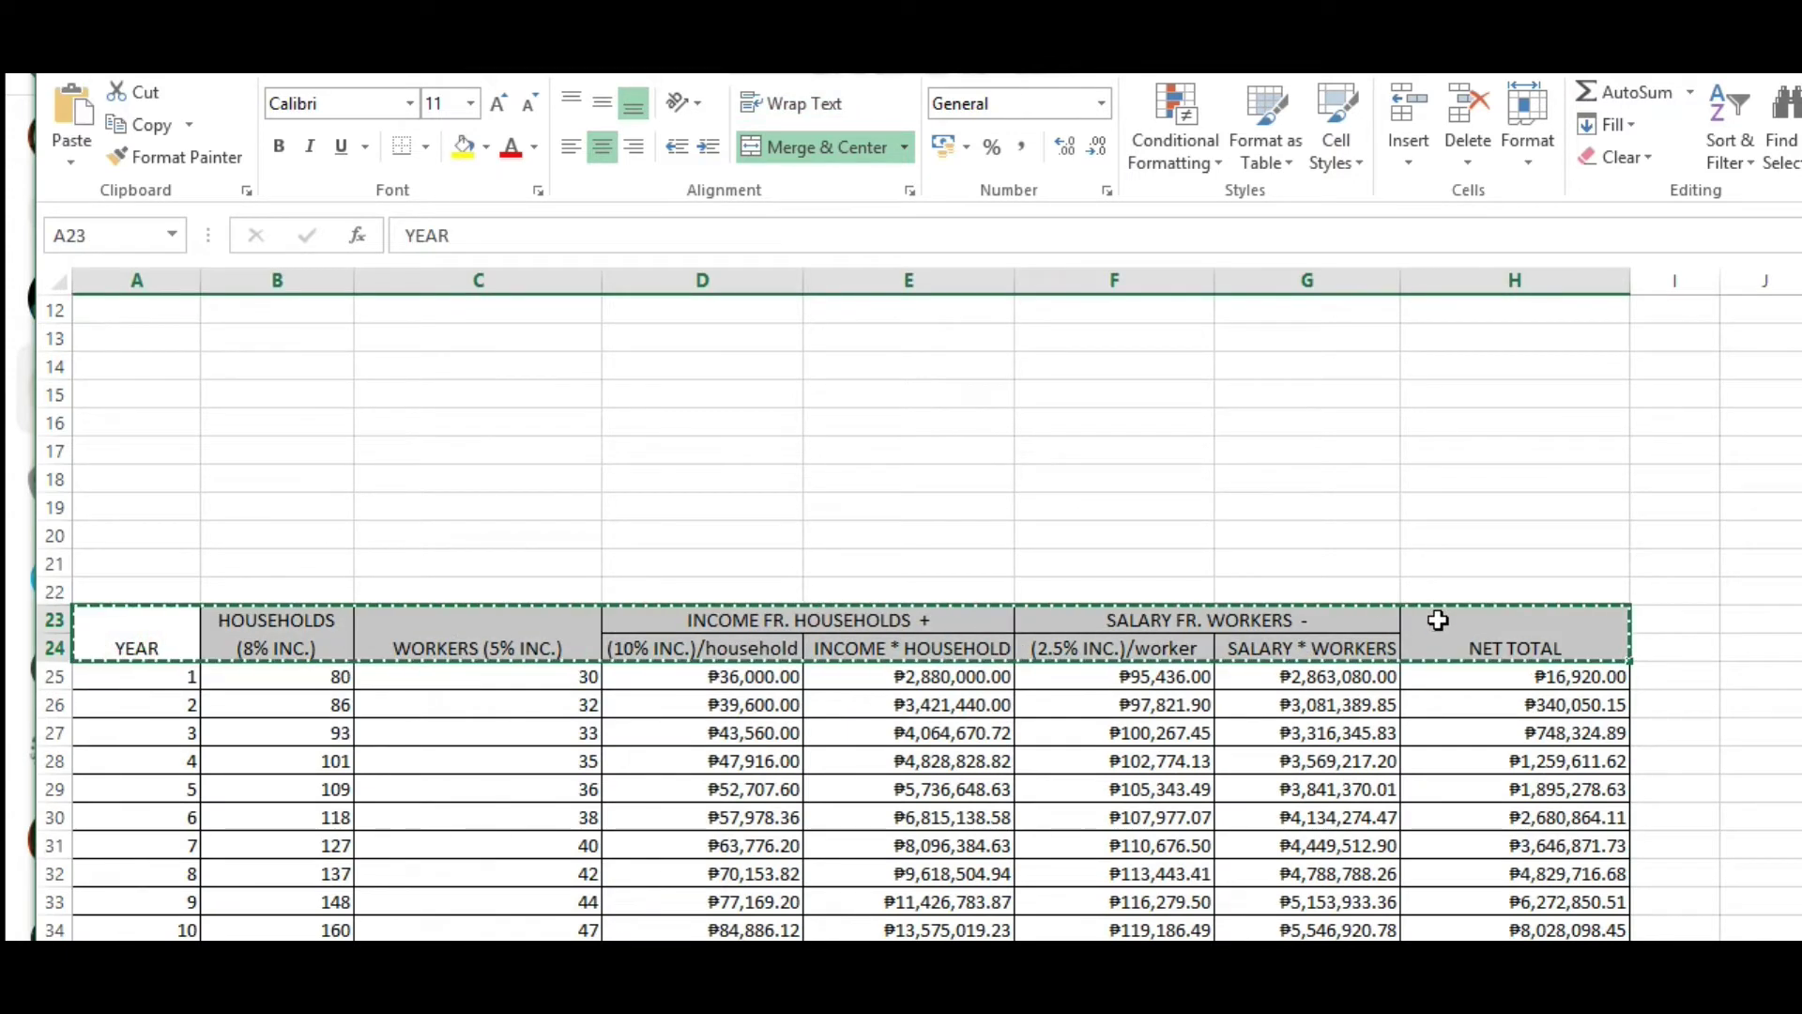
scroll(752, 472, up, 4)
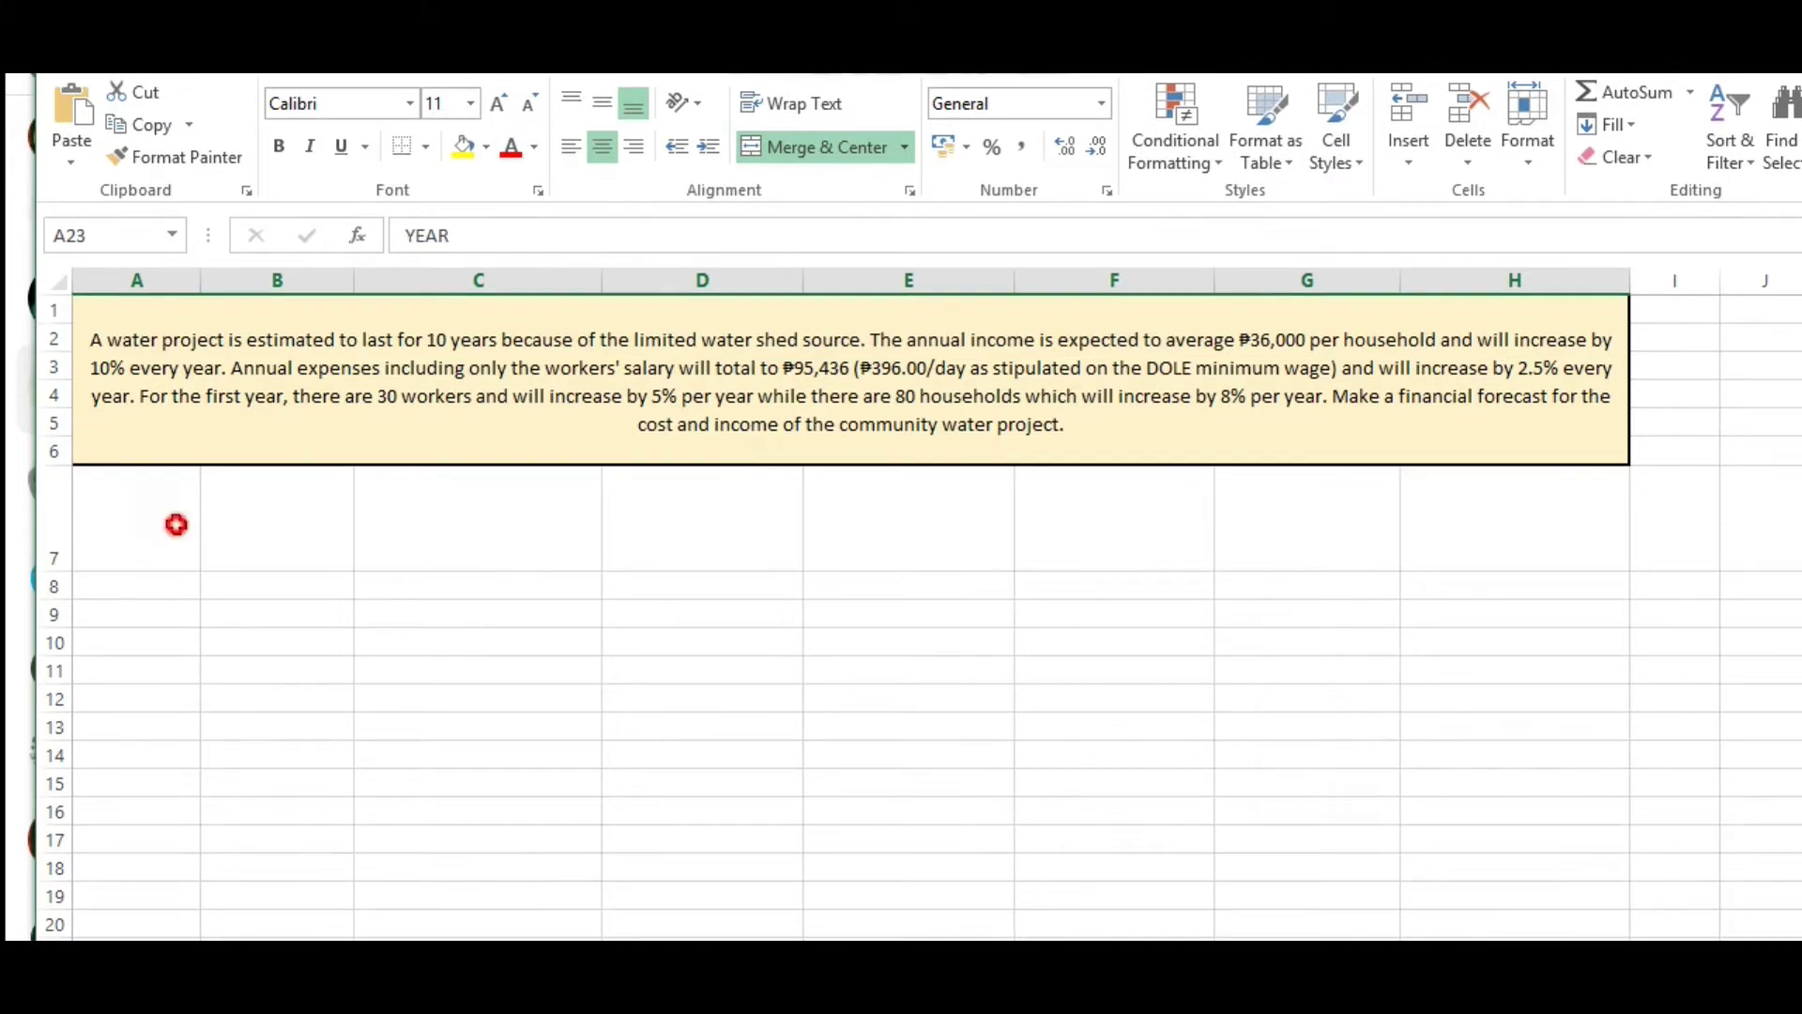
click(172, 523)
key(ctrl+v)
click(208, 661)
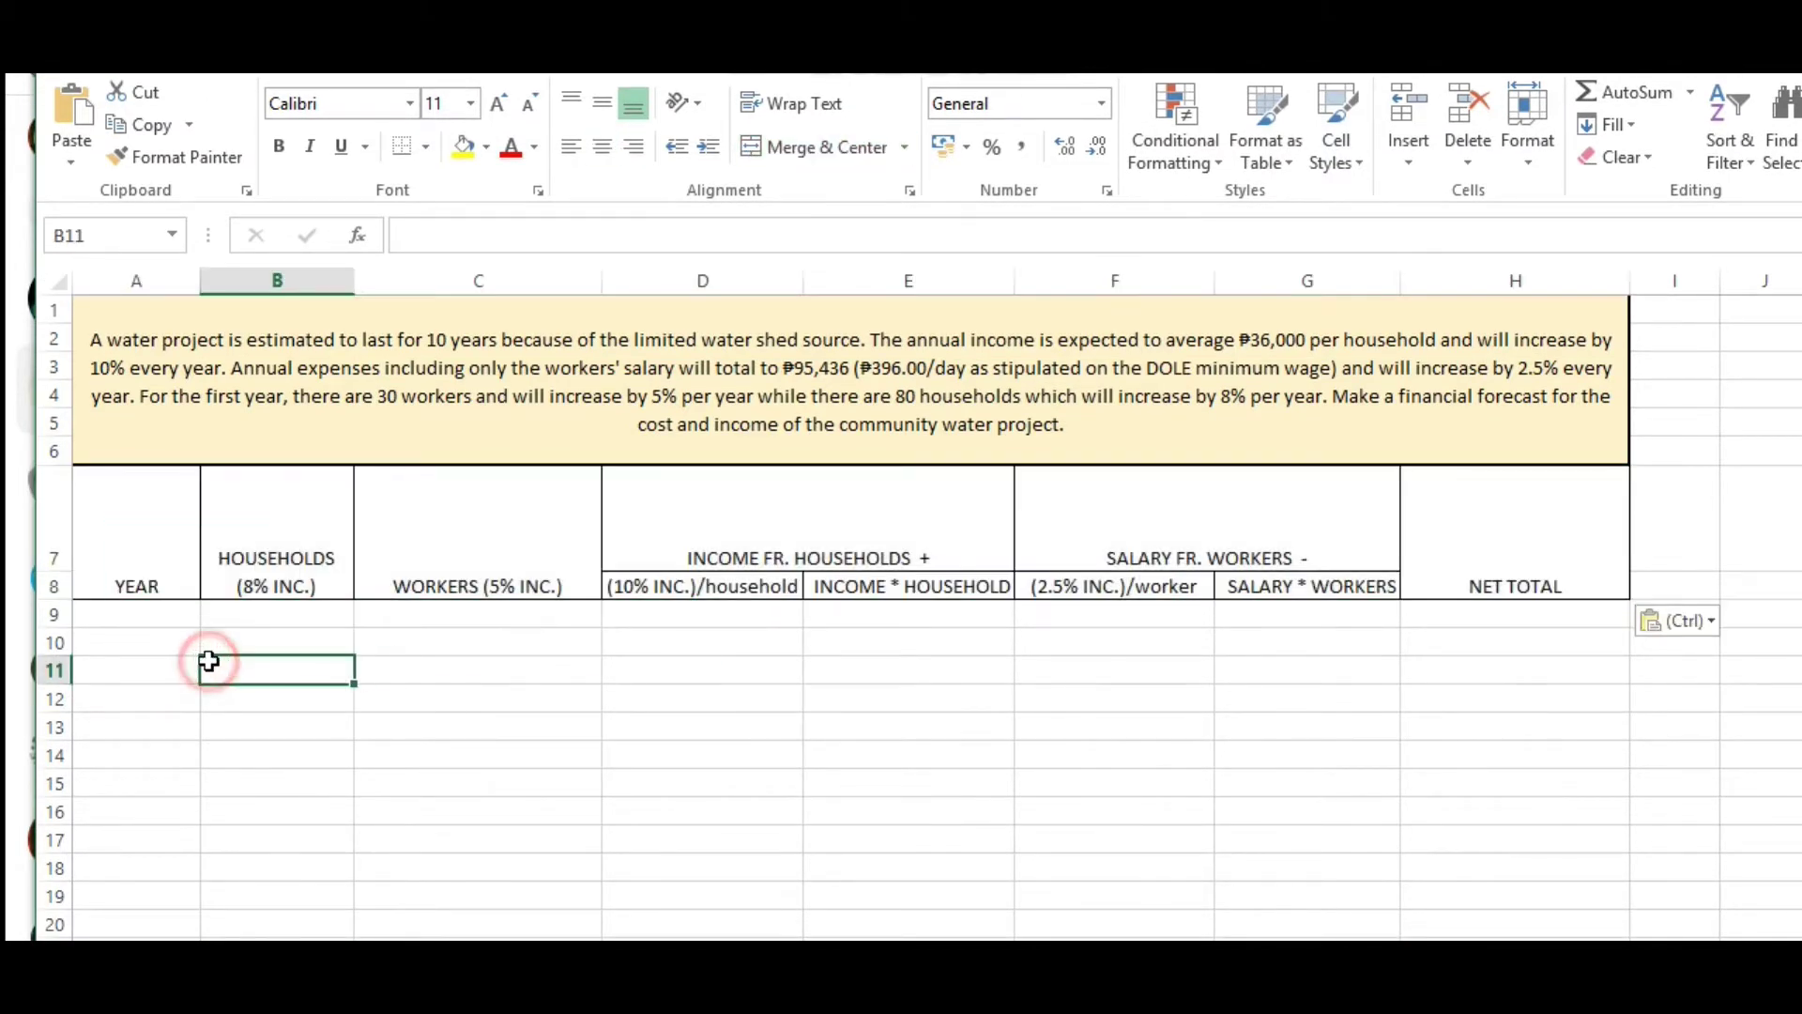
click(148, 540)
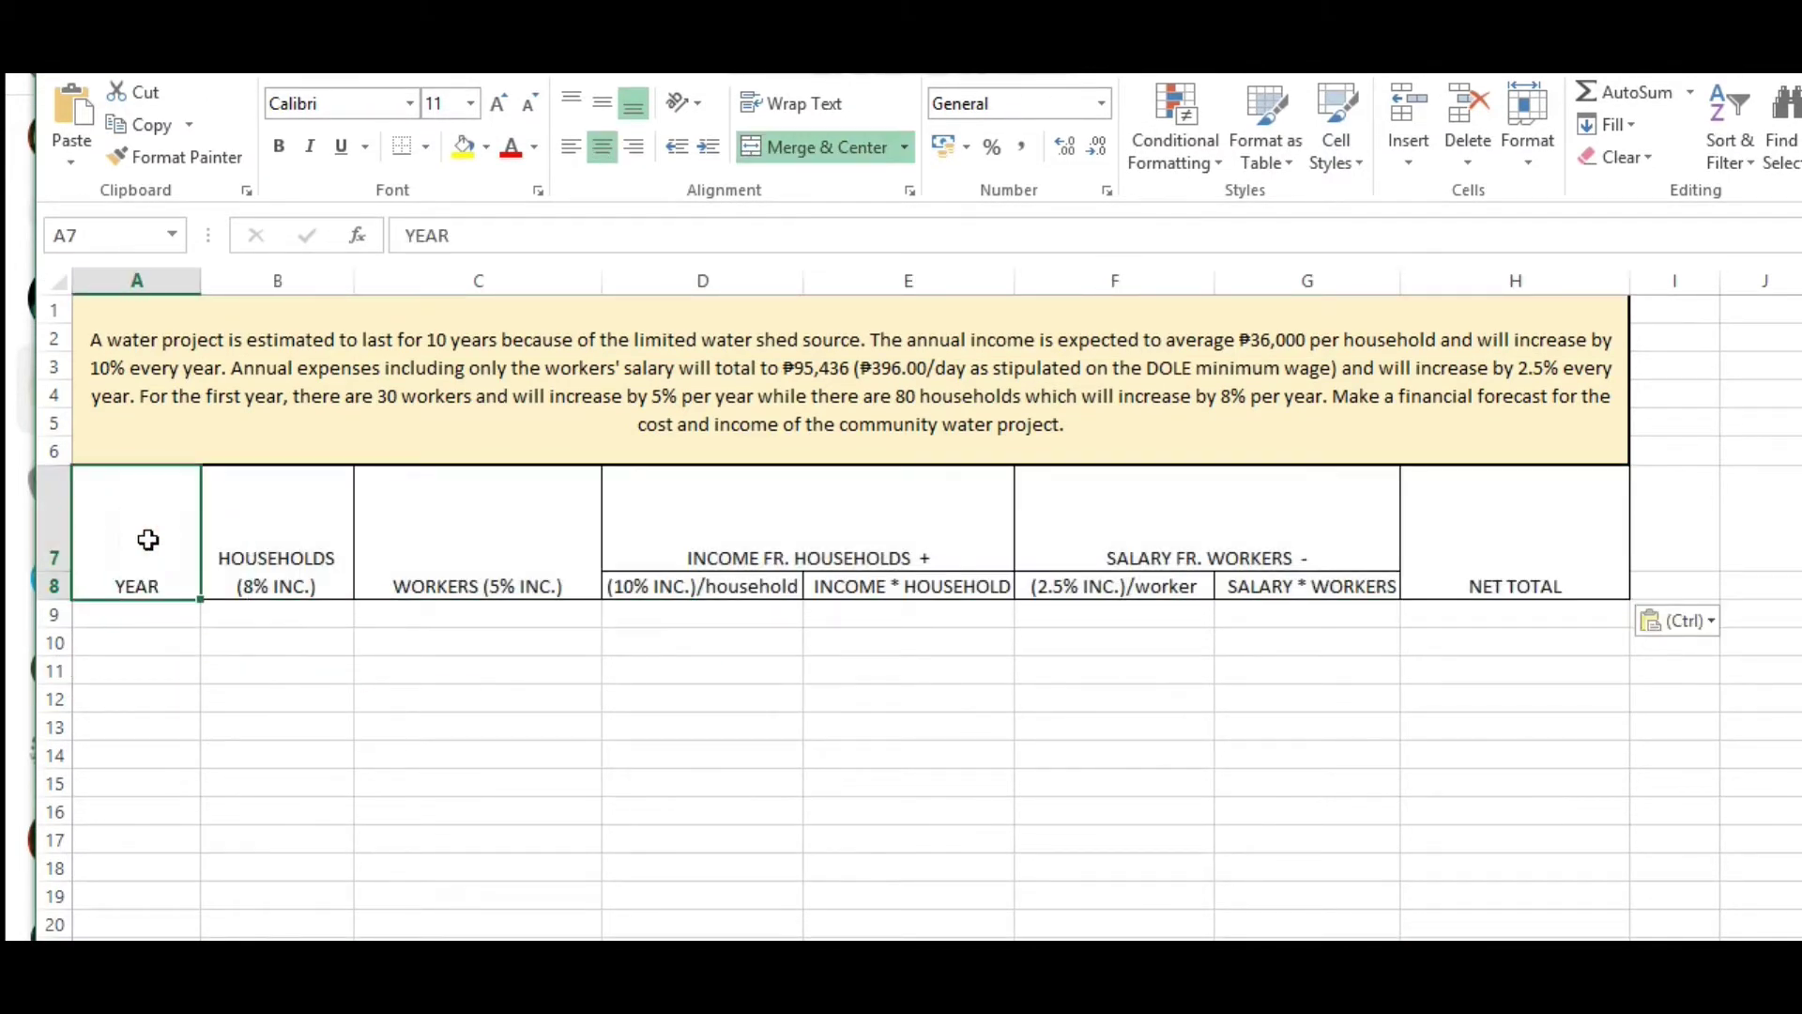
click(325, 532)
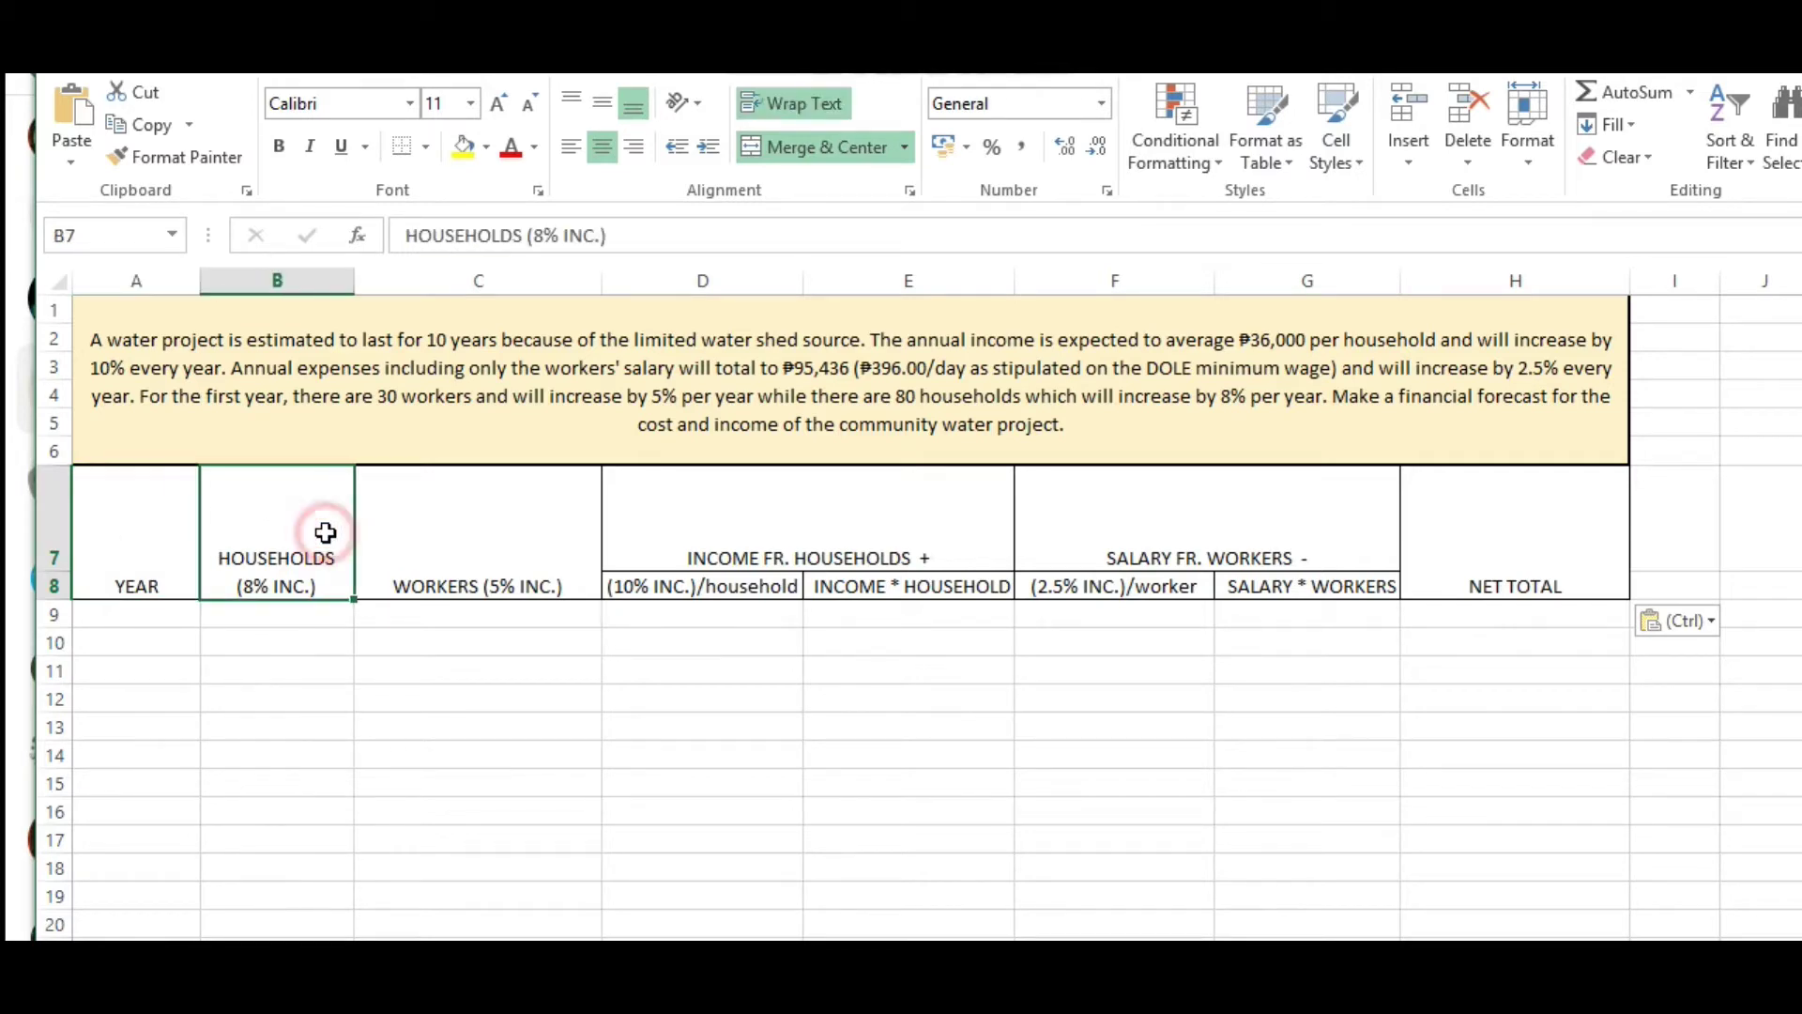
click(498, 584)
click(738, 534)
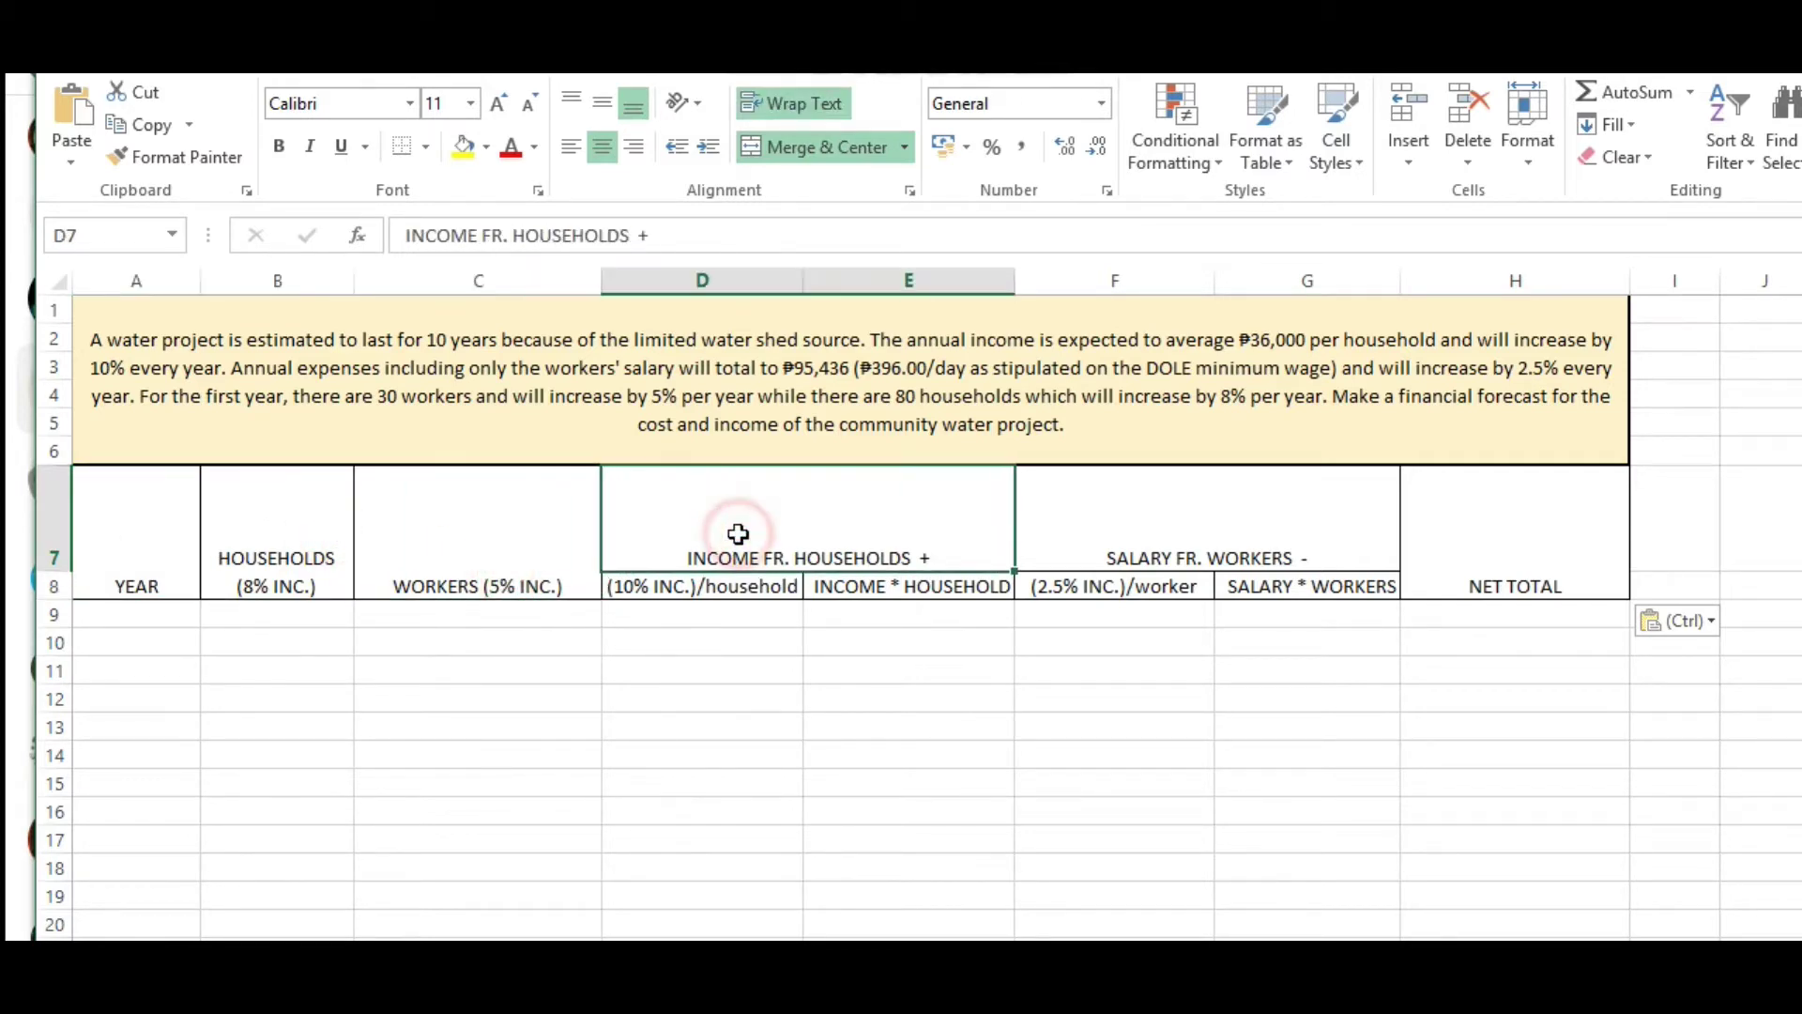
click(1227, 547)
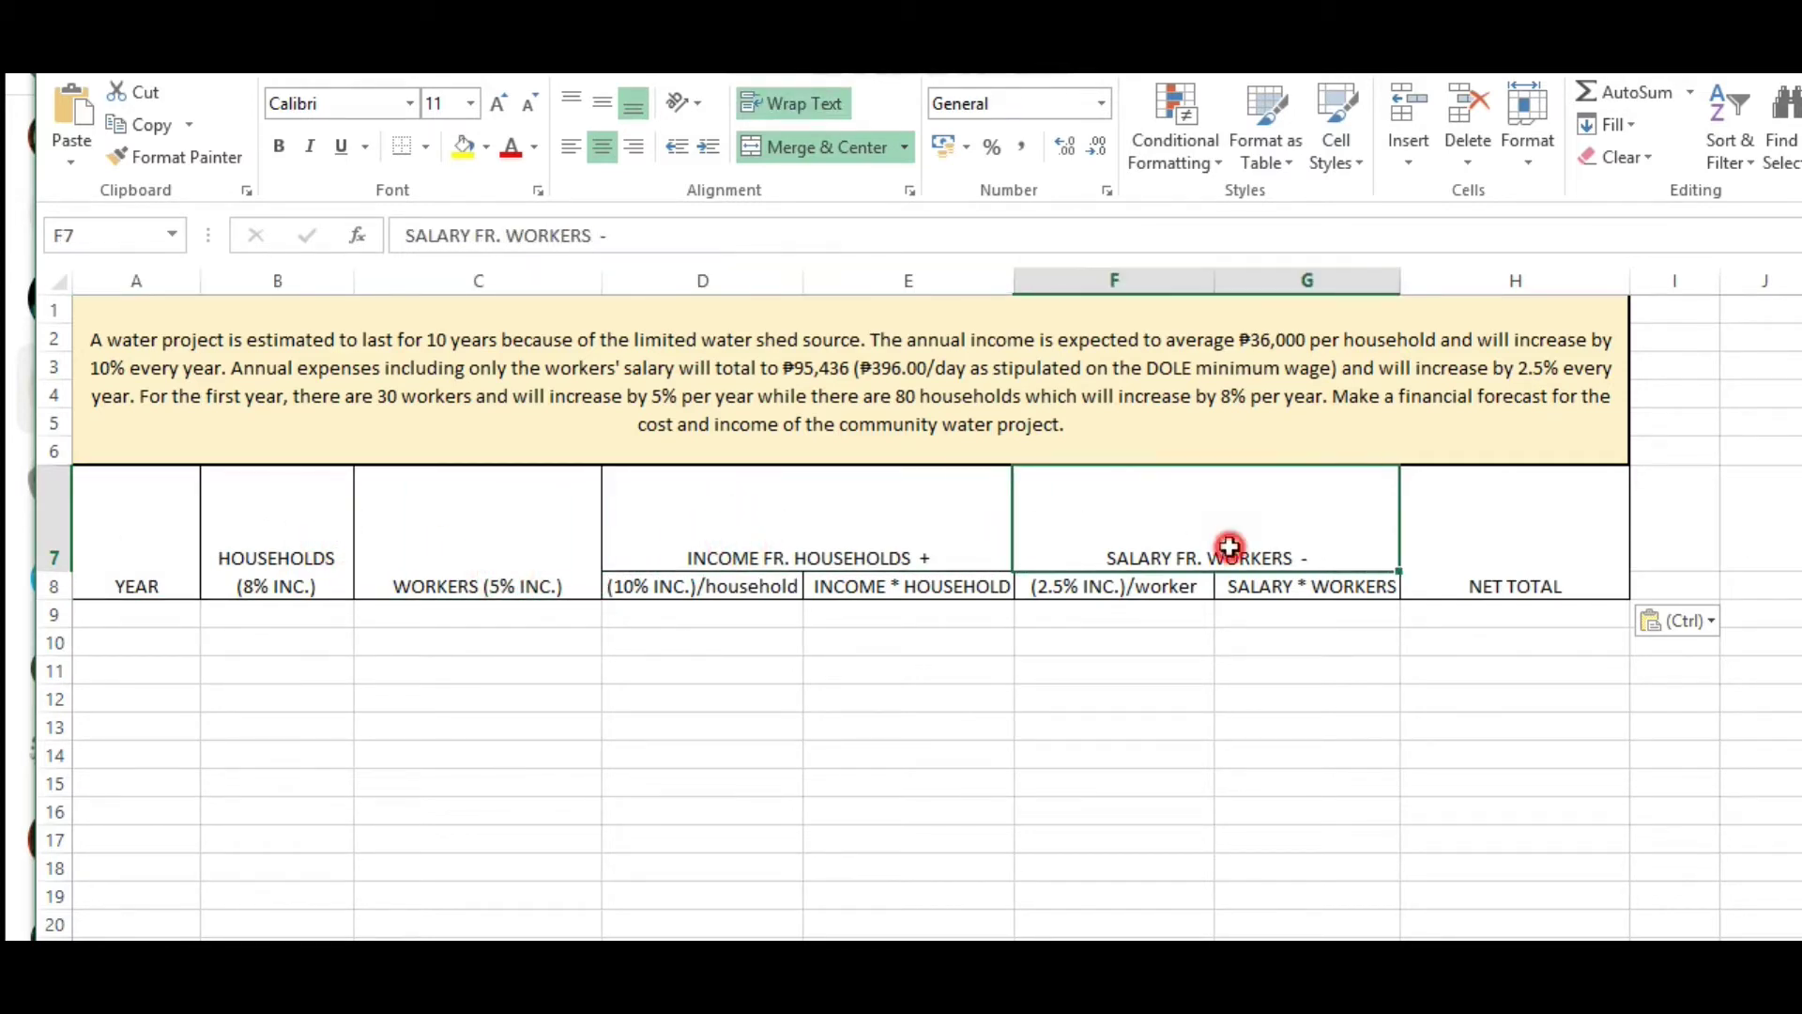
click(1500, 549)
Enter the year numbers 1, 2, 3 and 4 in cells A9 to A12 of the Year column.
click(161, 619)
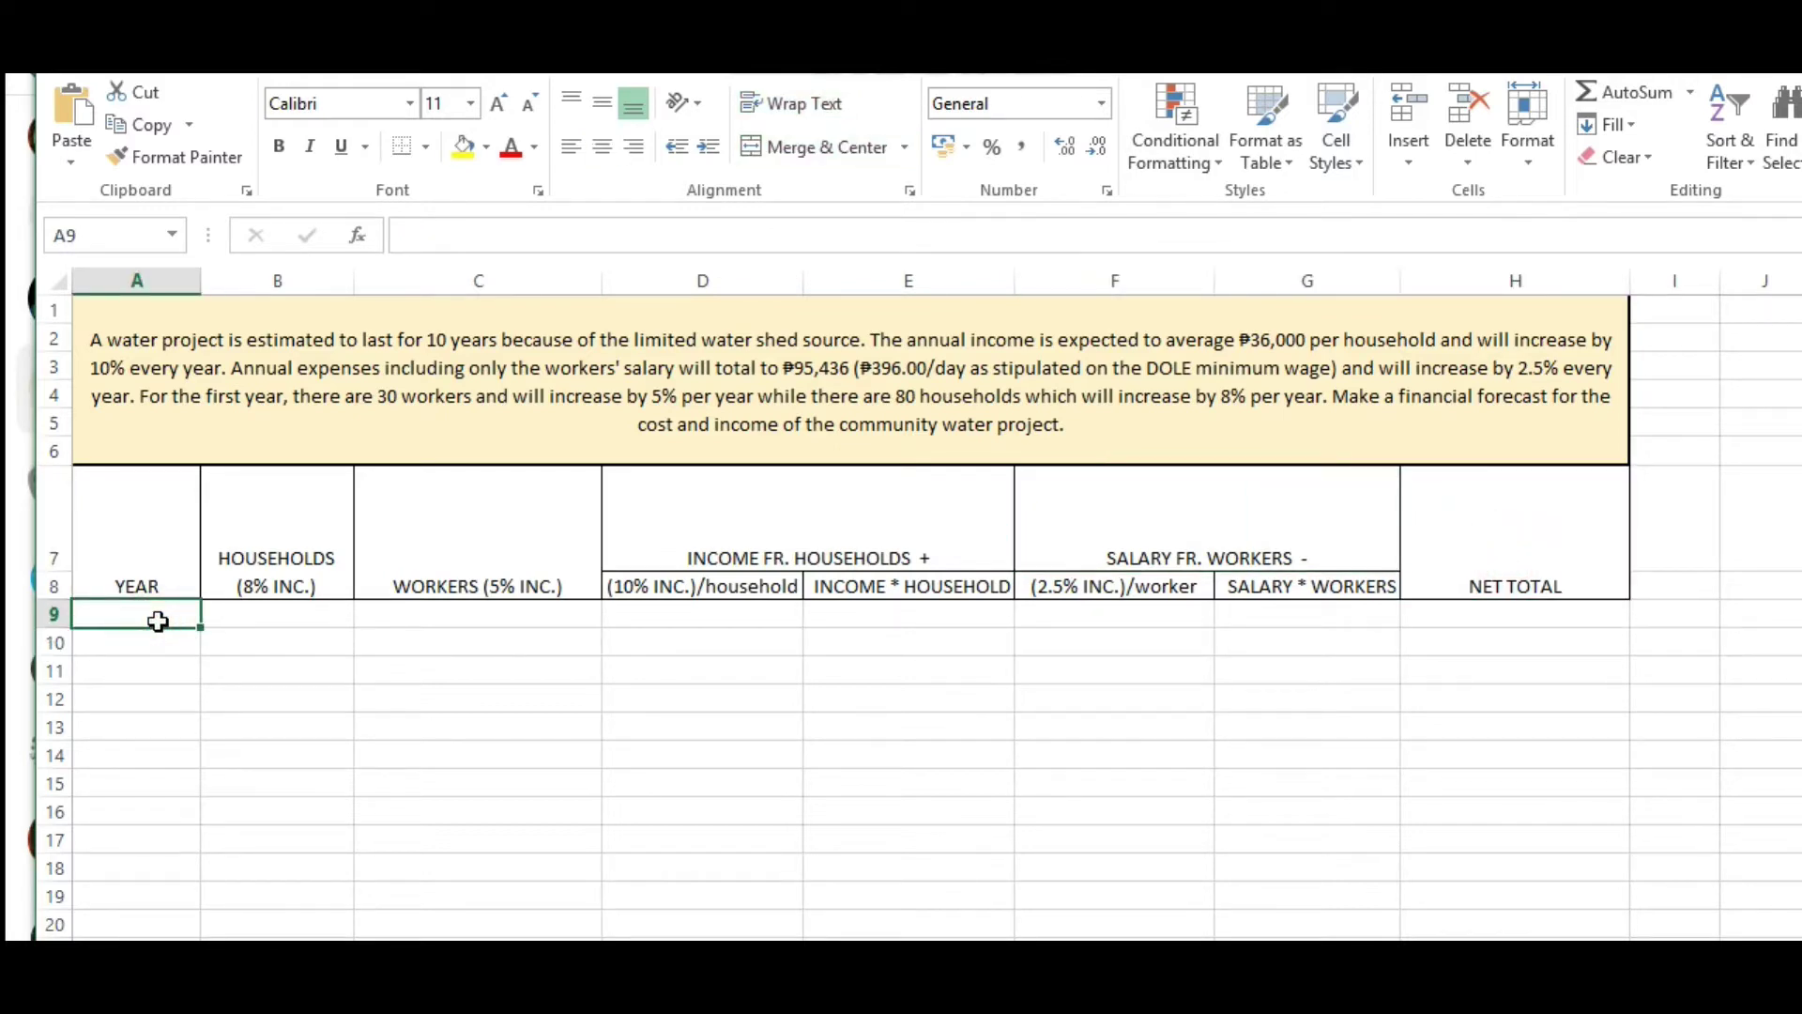
text(1)
key(Return)
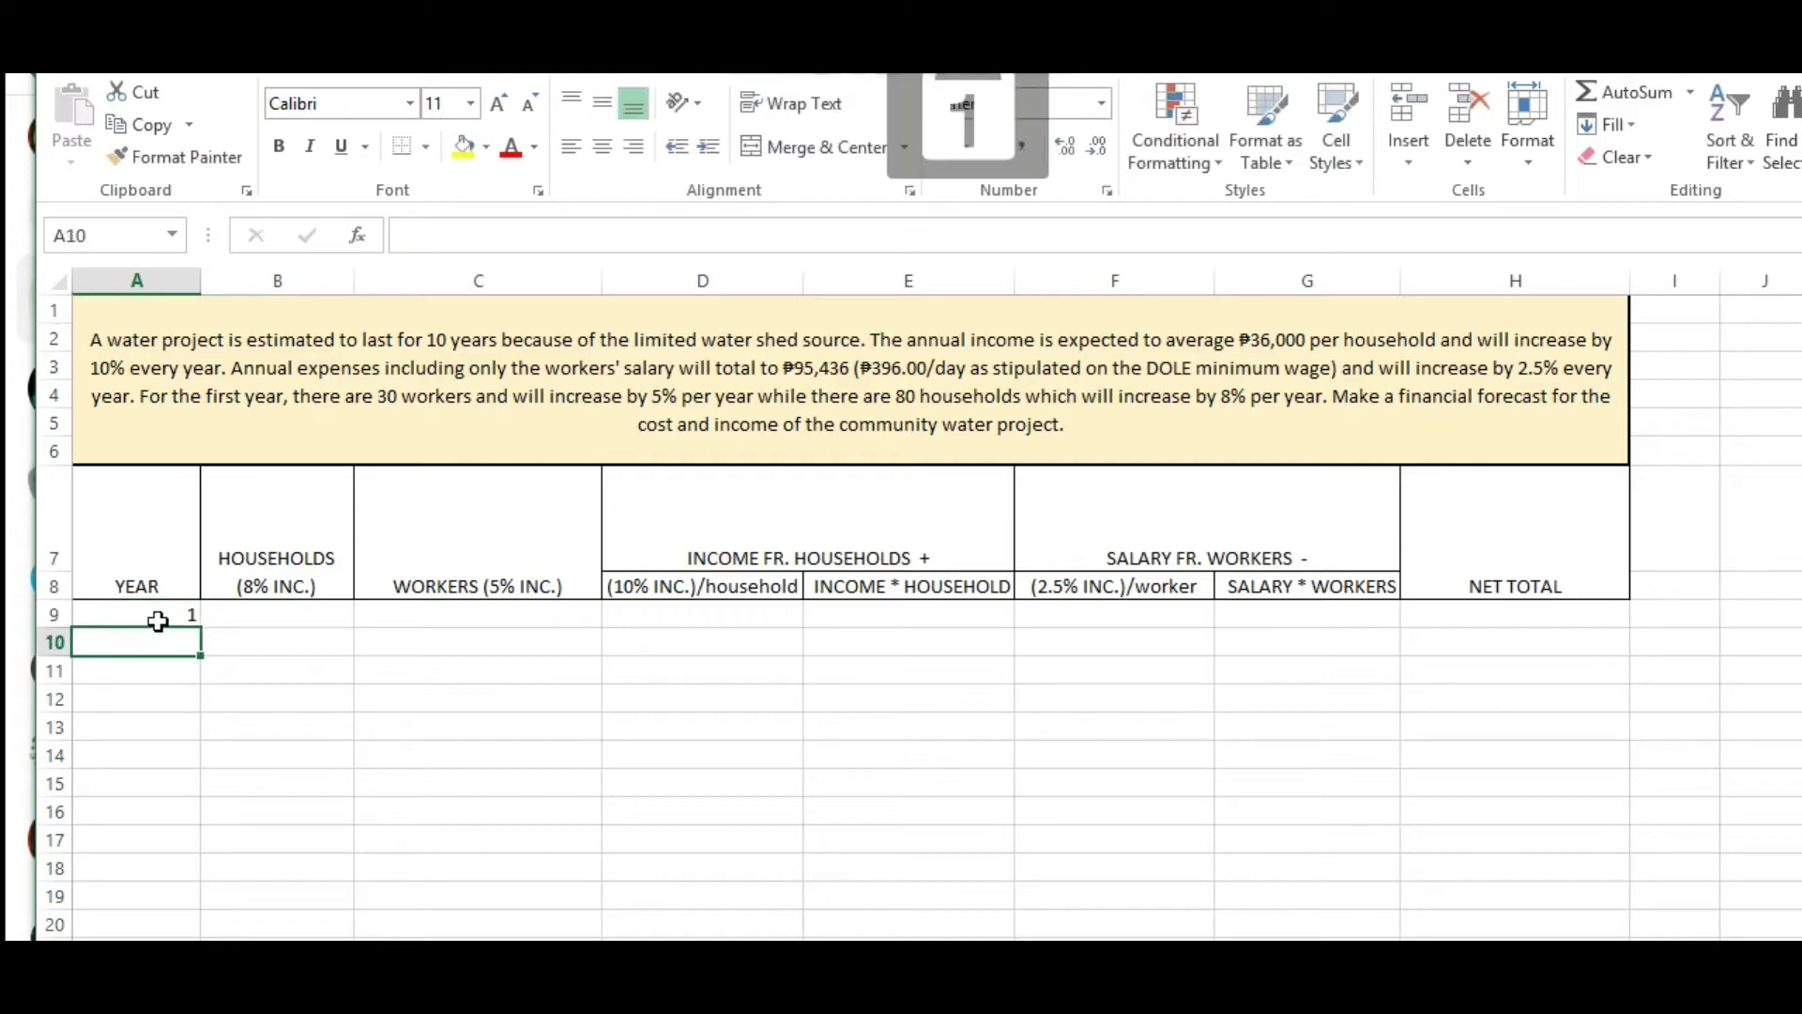
text(2)
key(Return)
text(3)
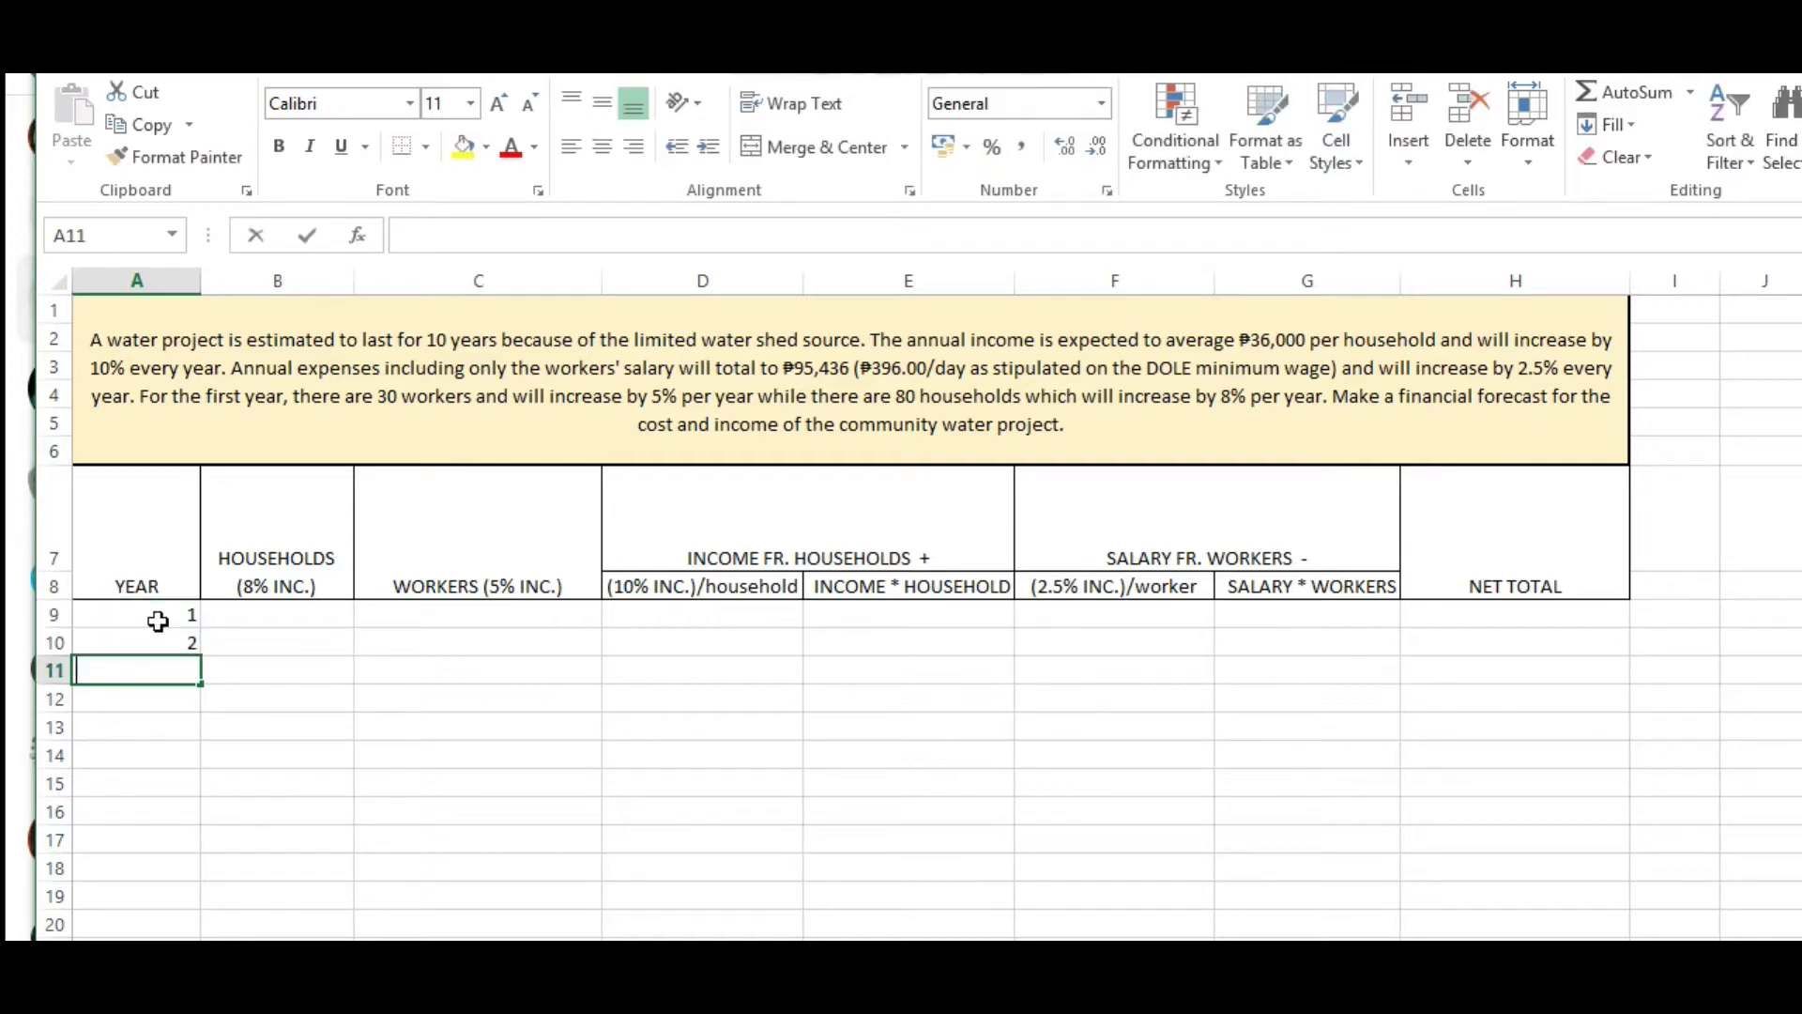
key(Return)
text(4)
key(Return)
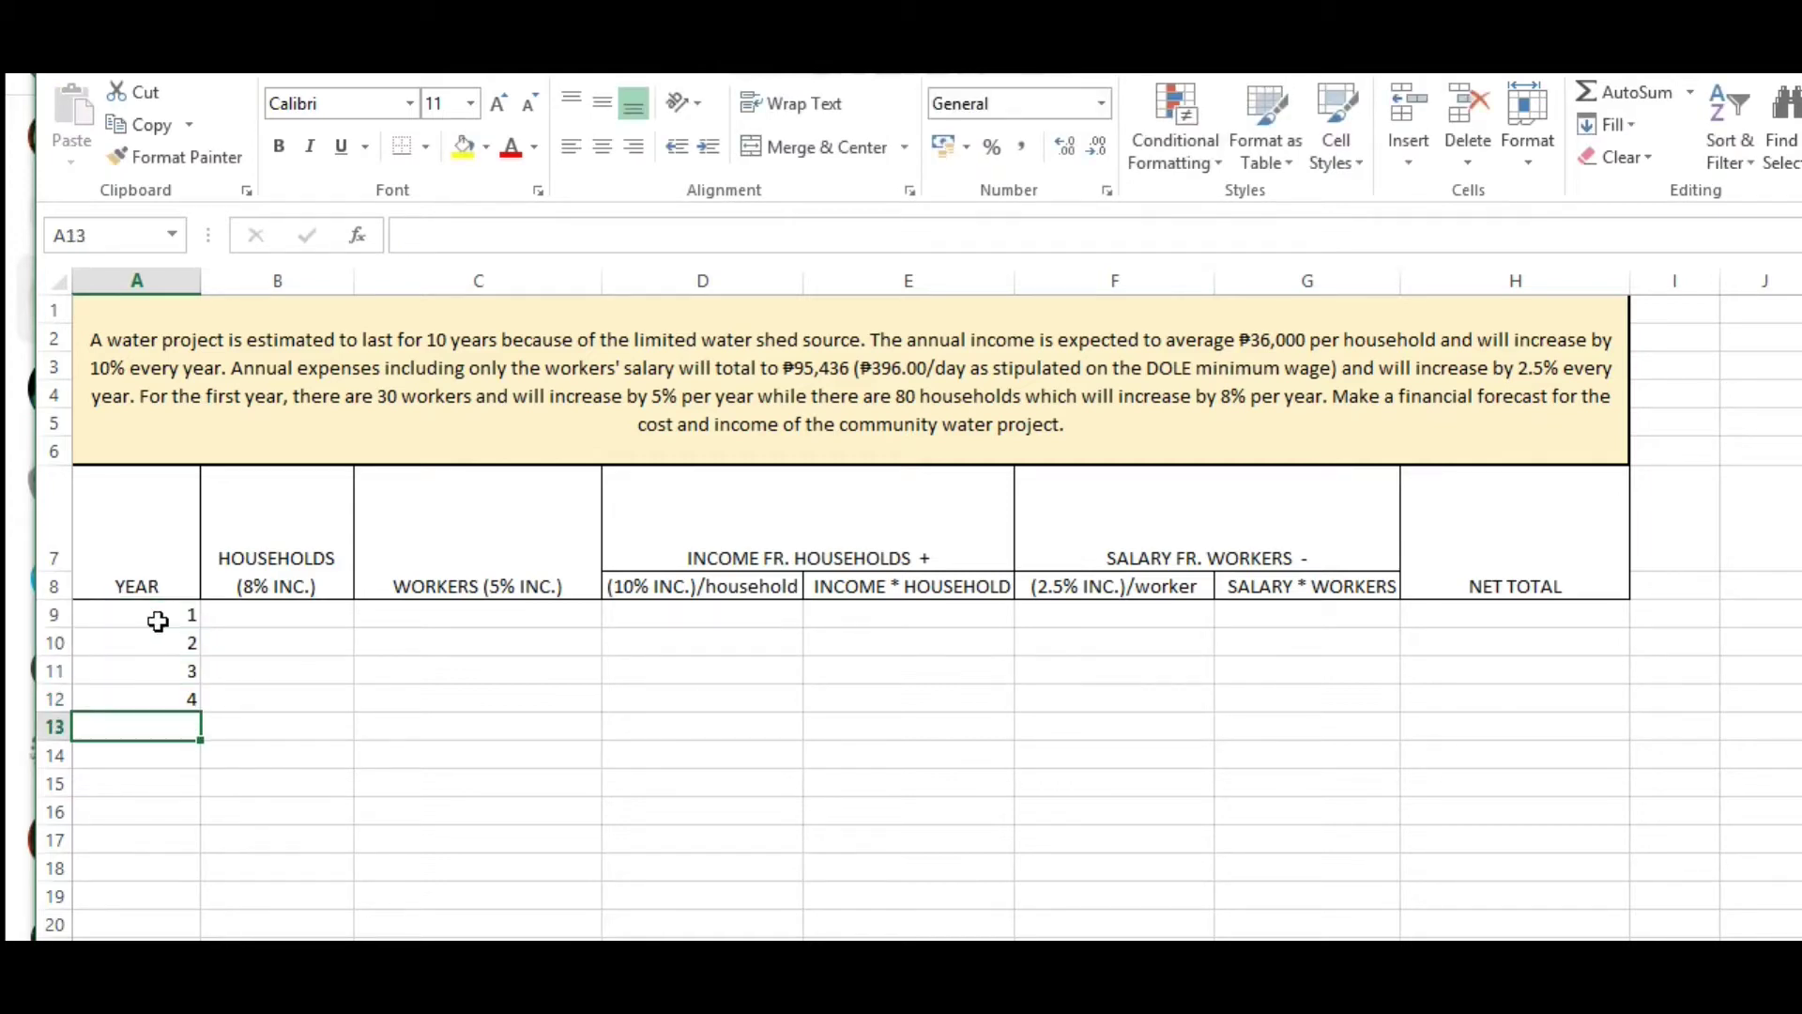
Enter the formula =A12+1 in cell A13 to calculate the next year number.
click(153, 751)
click(148, 731)
text(=)
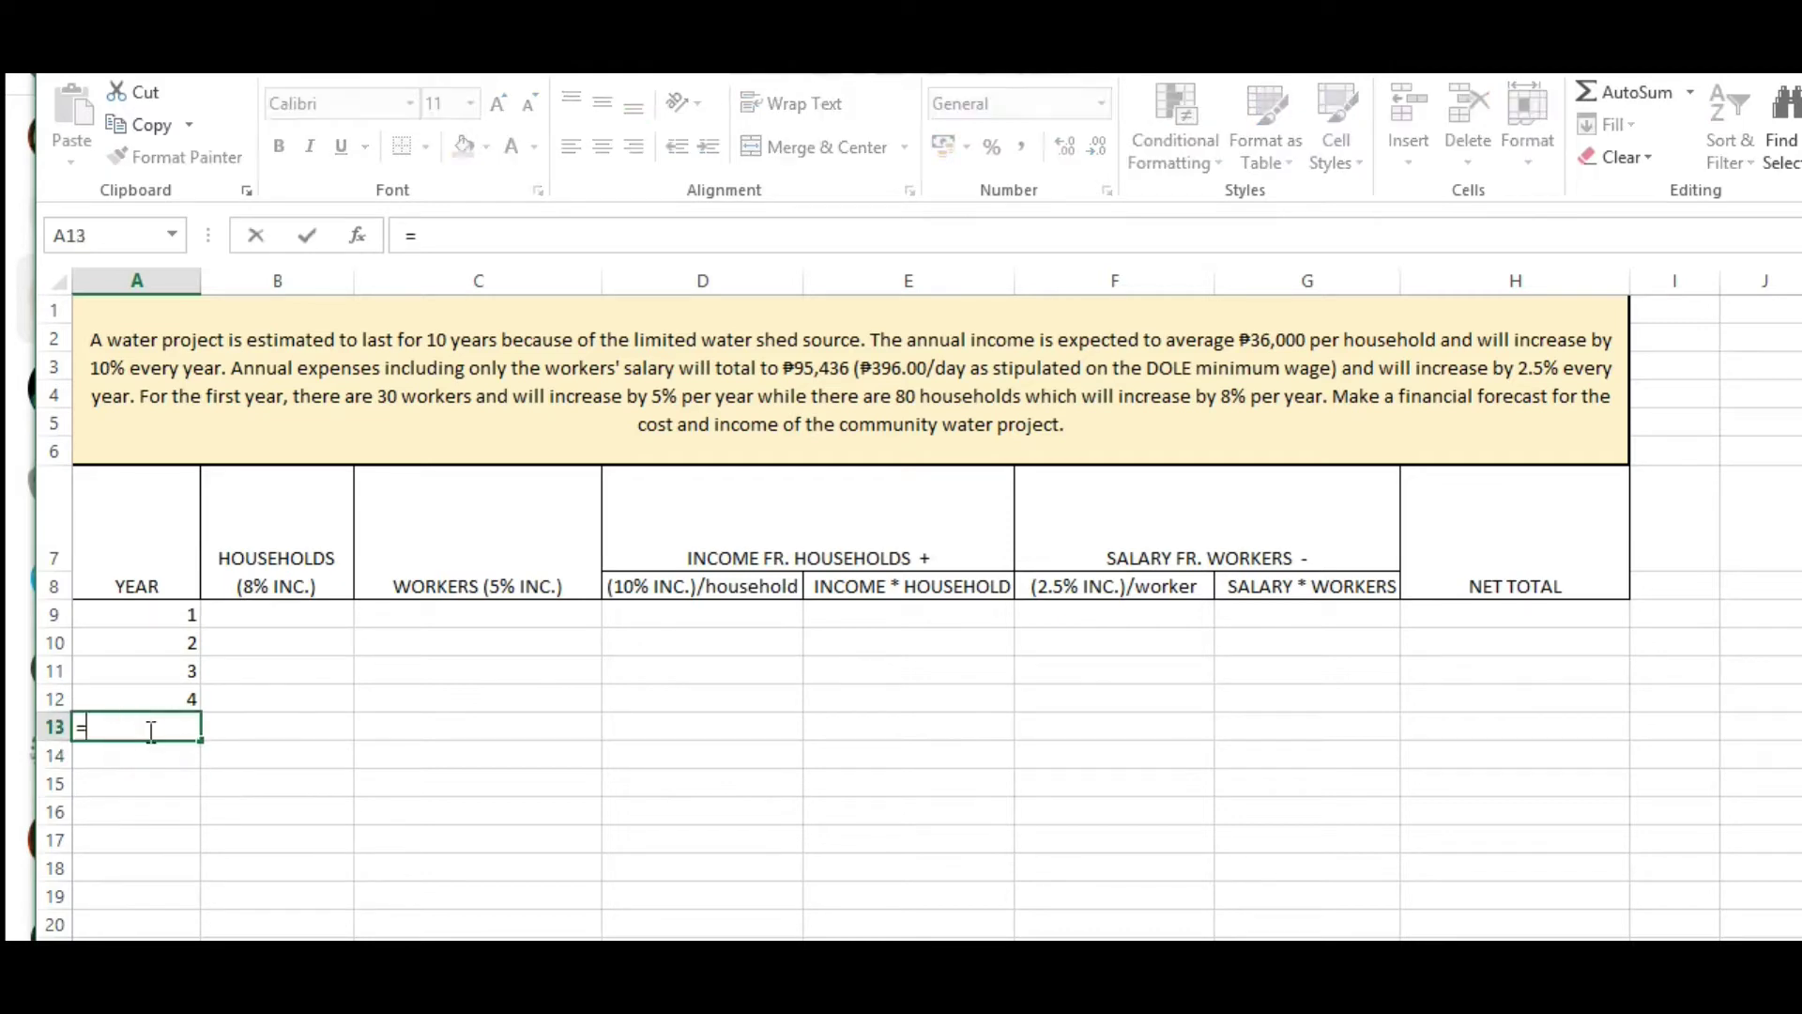
click(138, 695)
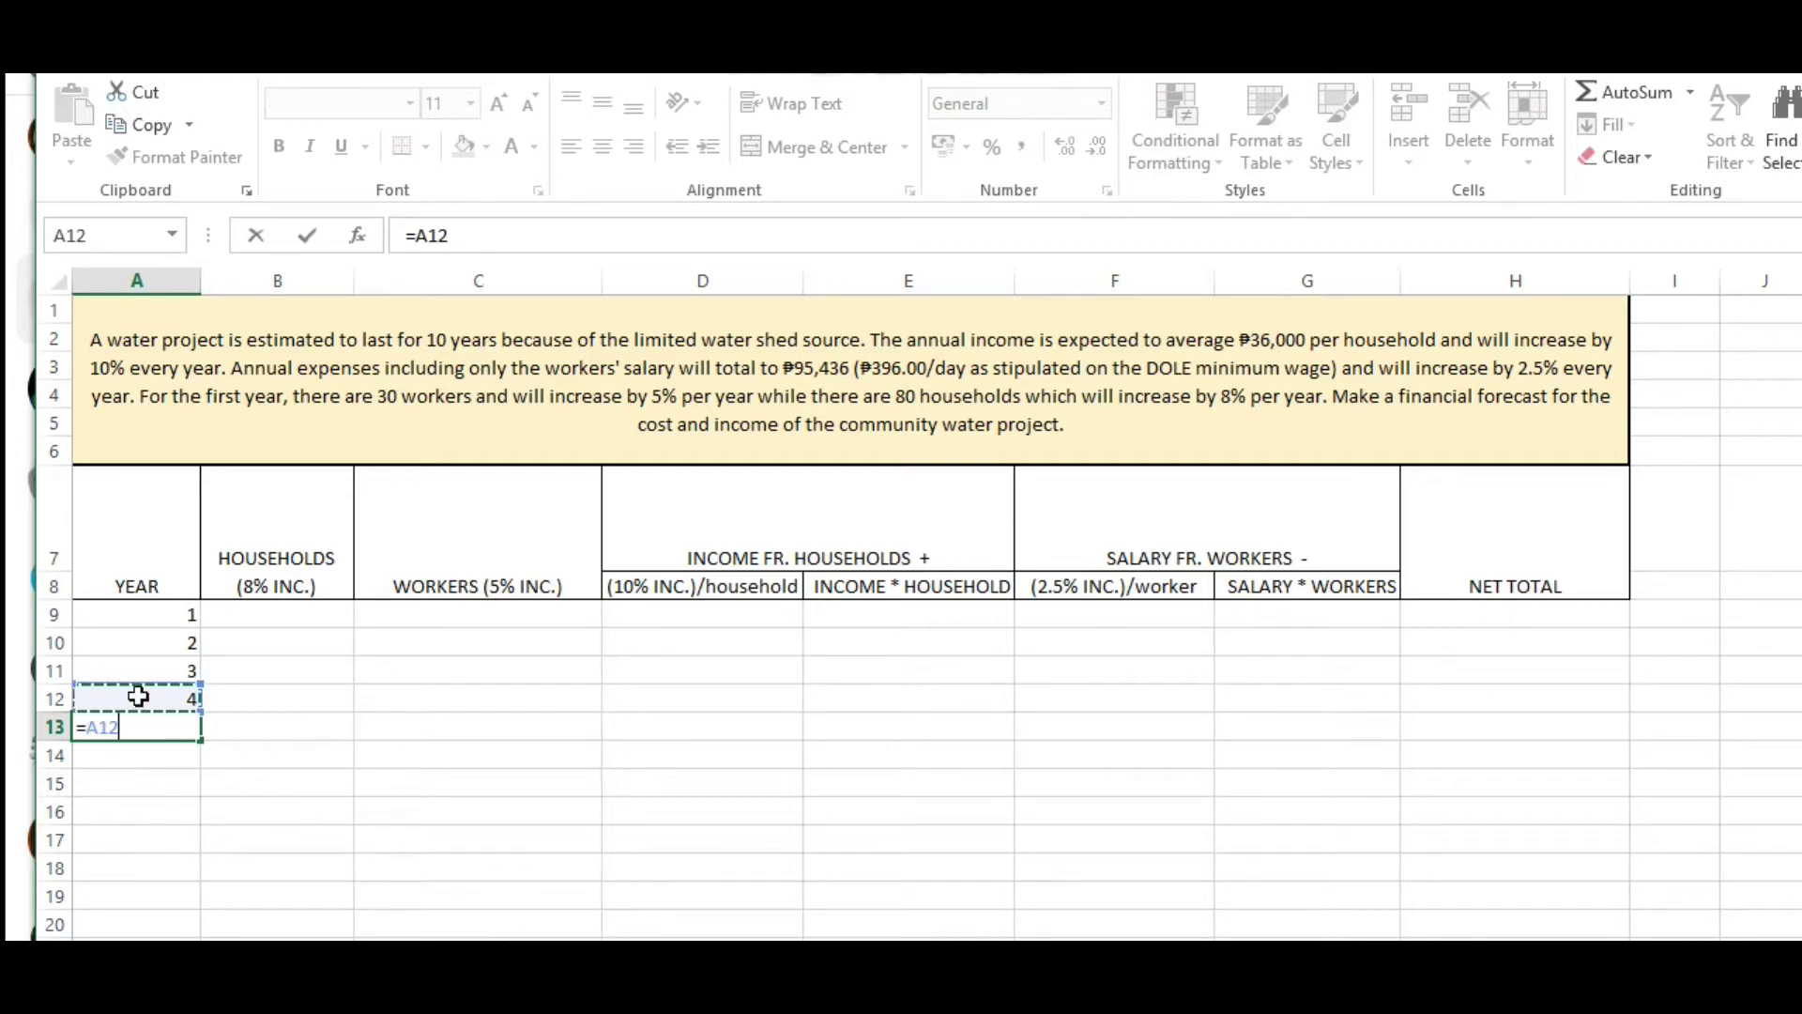
text(+1)
key(Return)
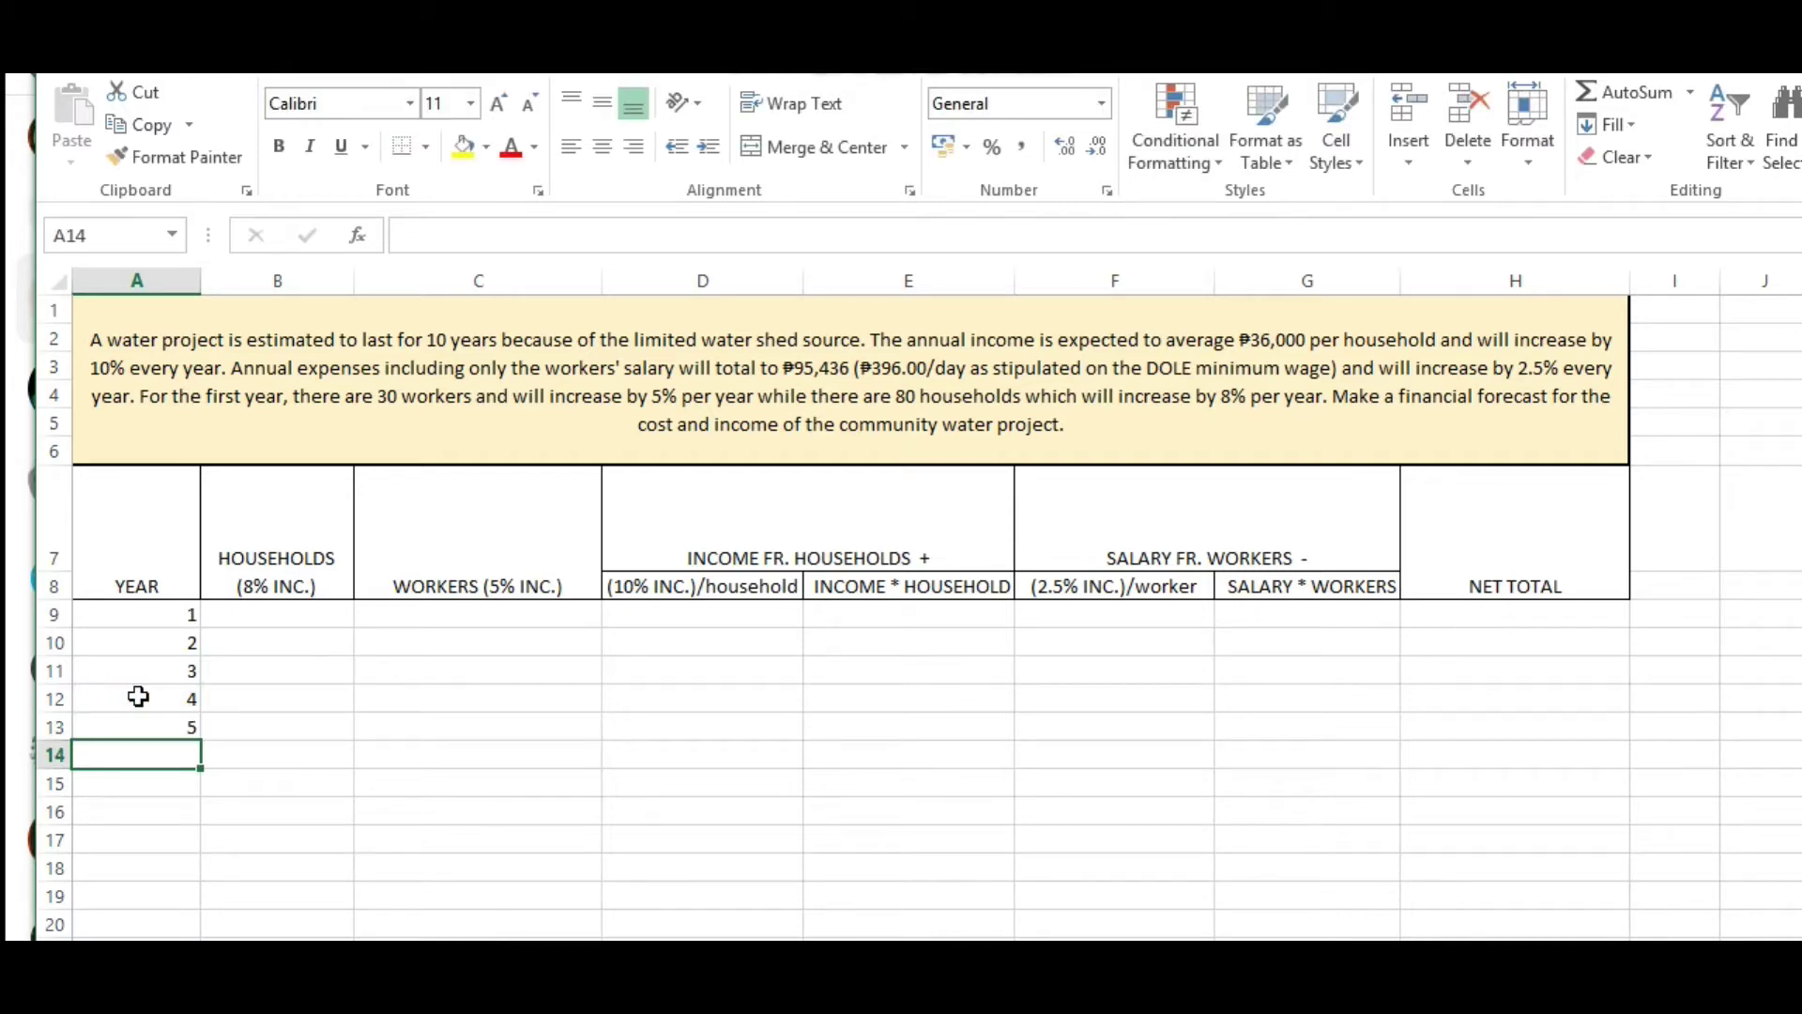
Fill the year formula from cell A13 down to A18 to complete the ten years.
scroll(138, 696, down, 2)
click(183, 614)
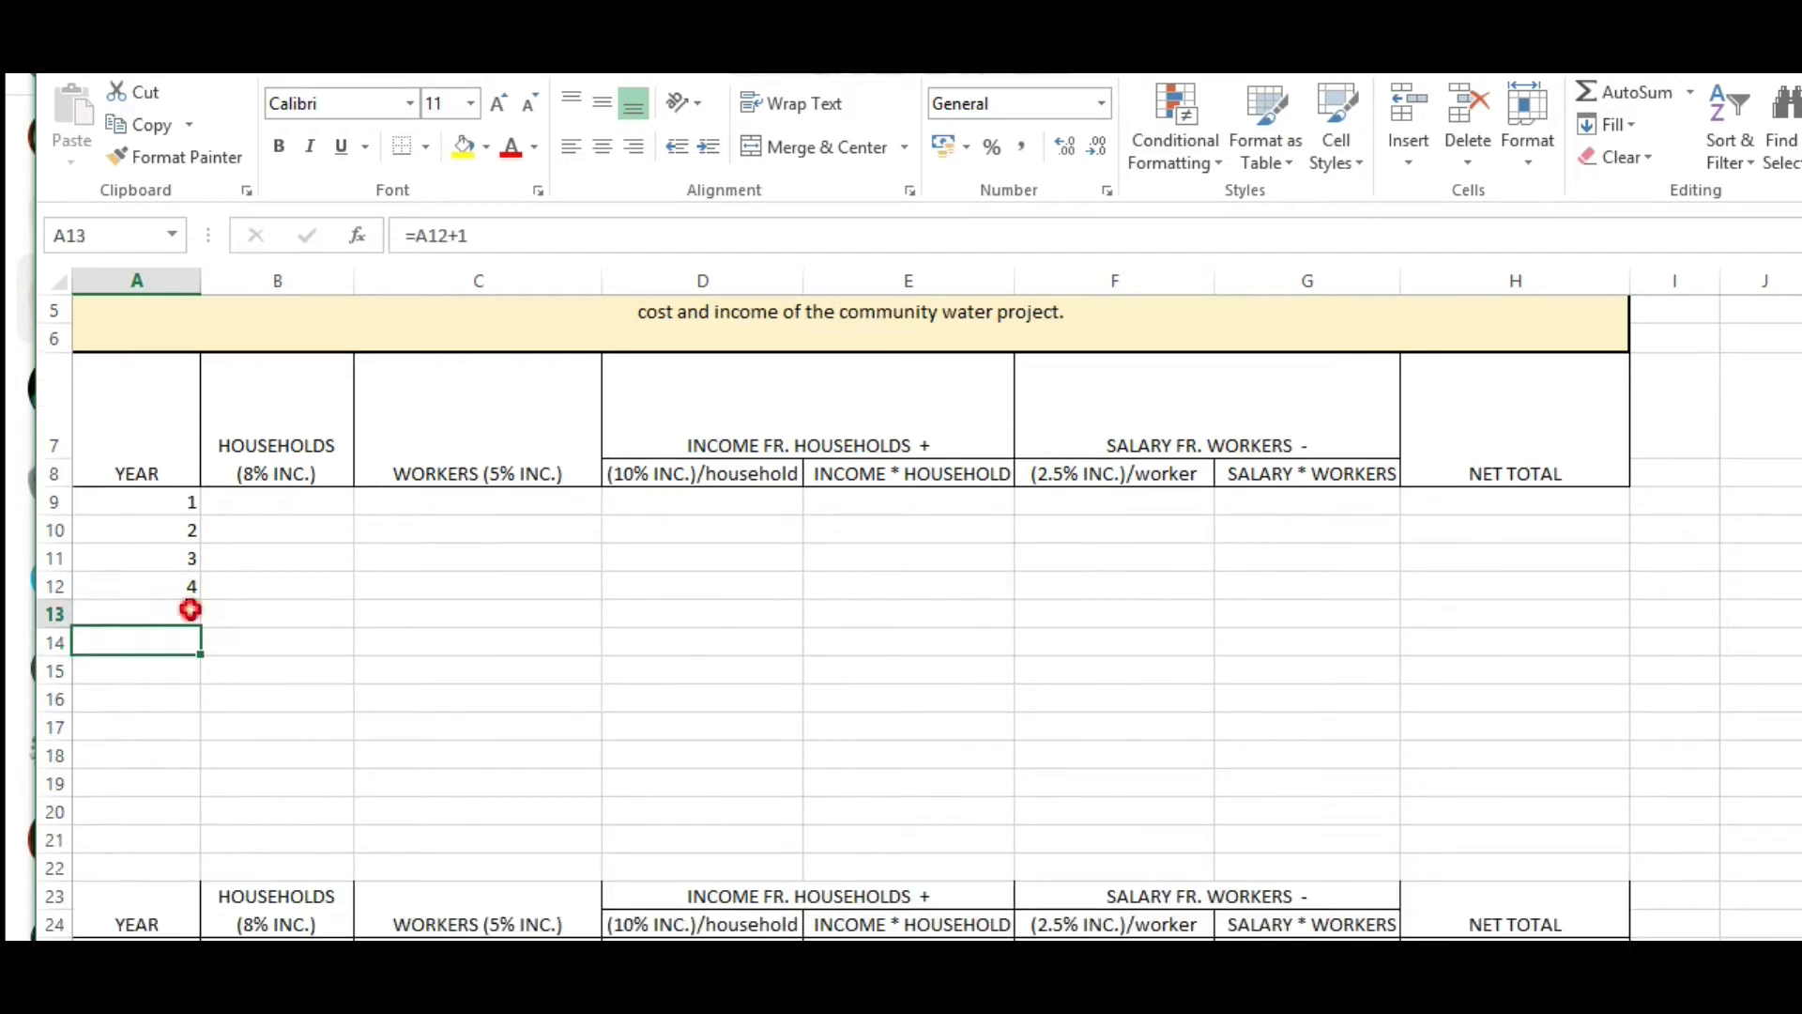
drag(197, 630, 198, 768)
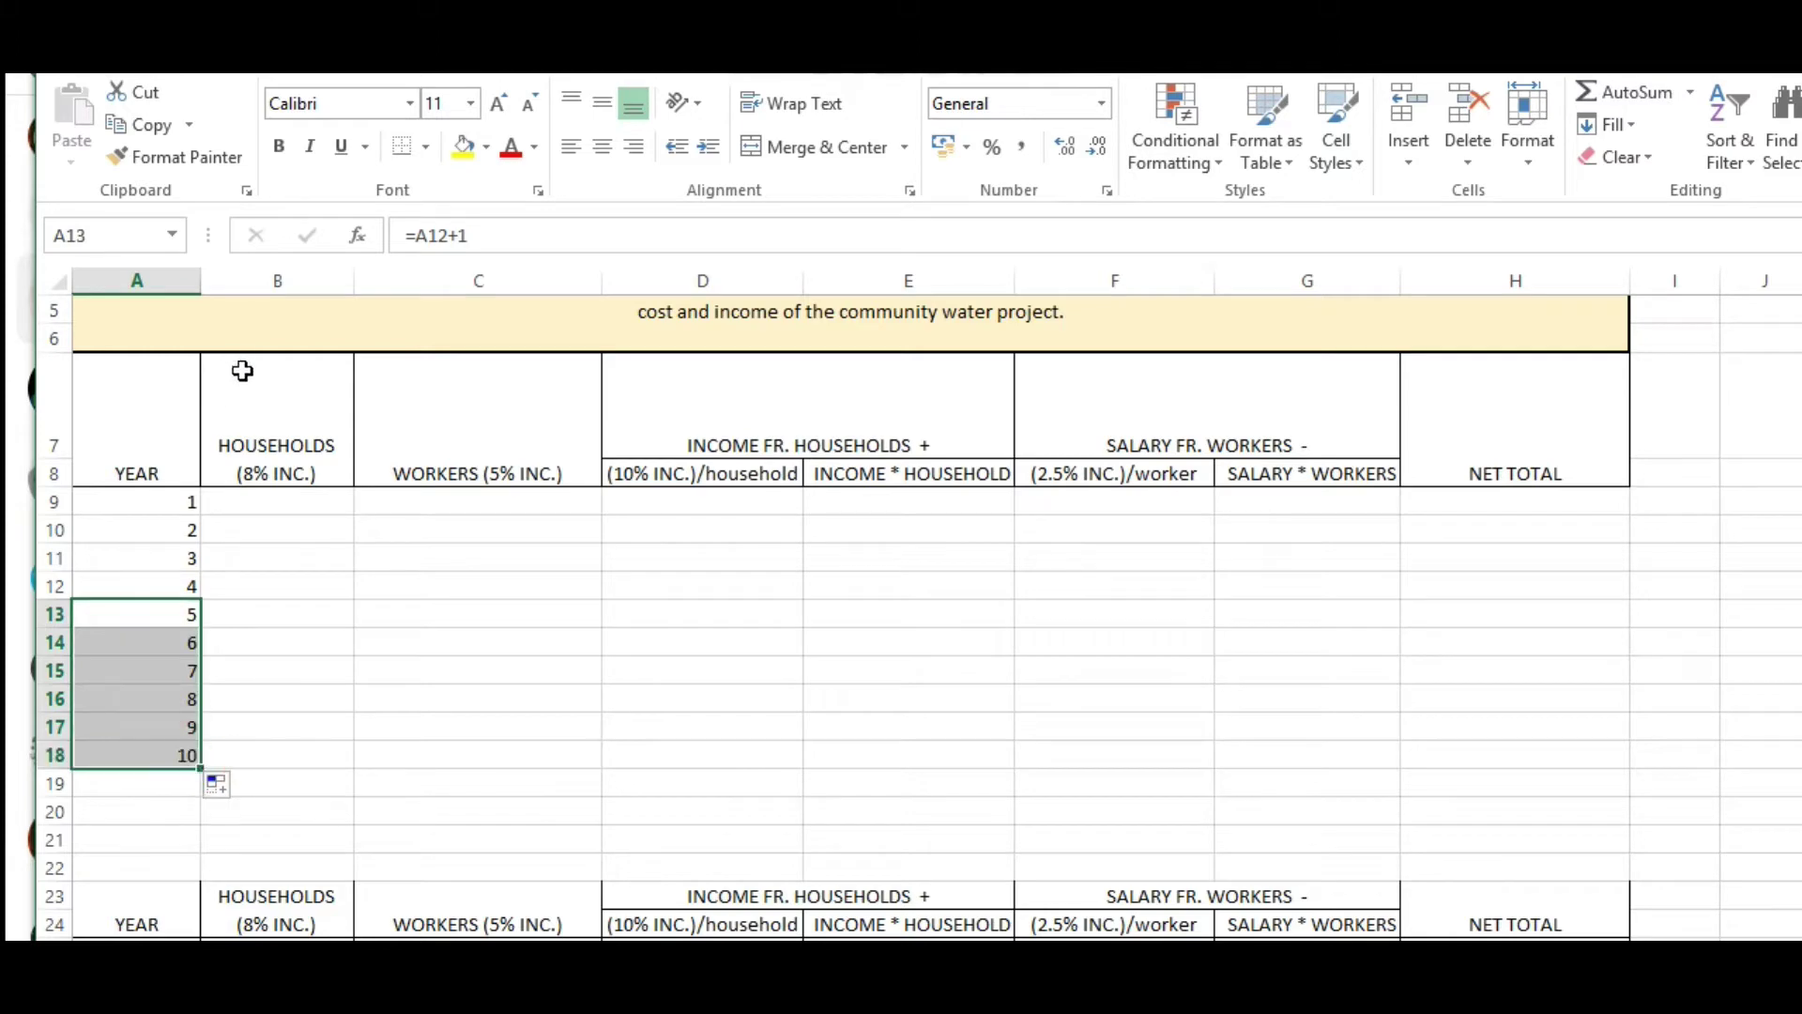
click(250, 495)
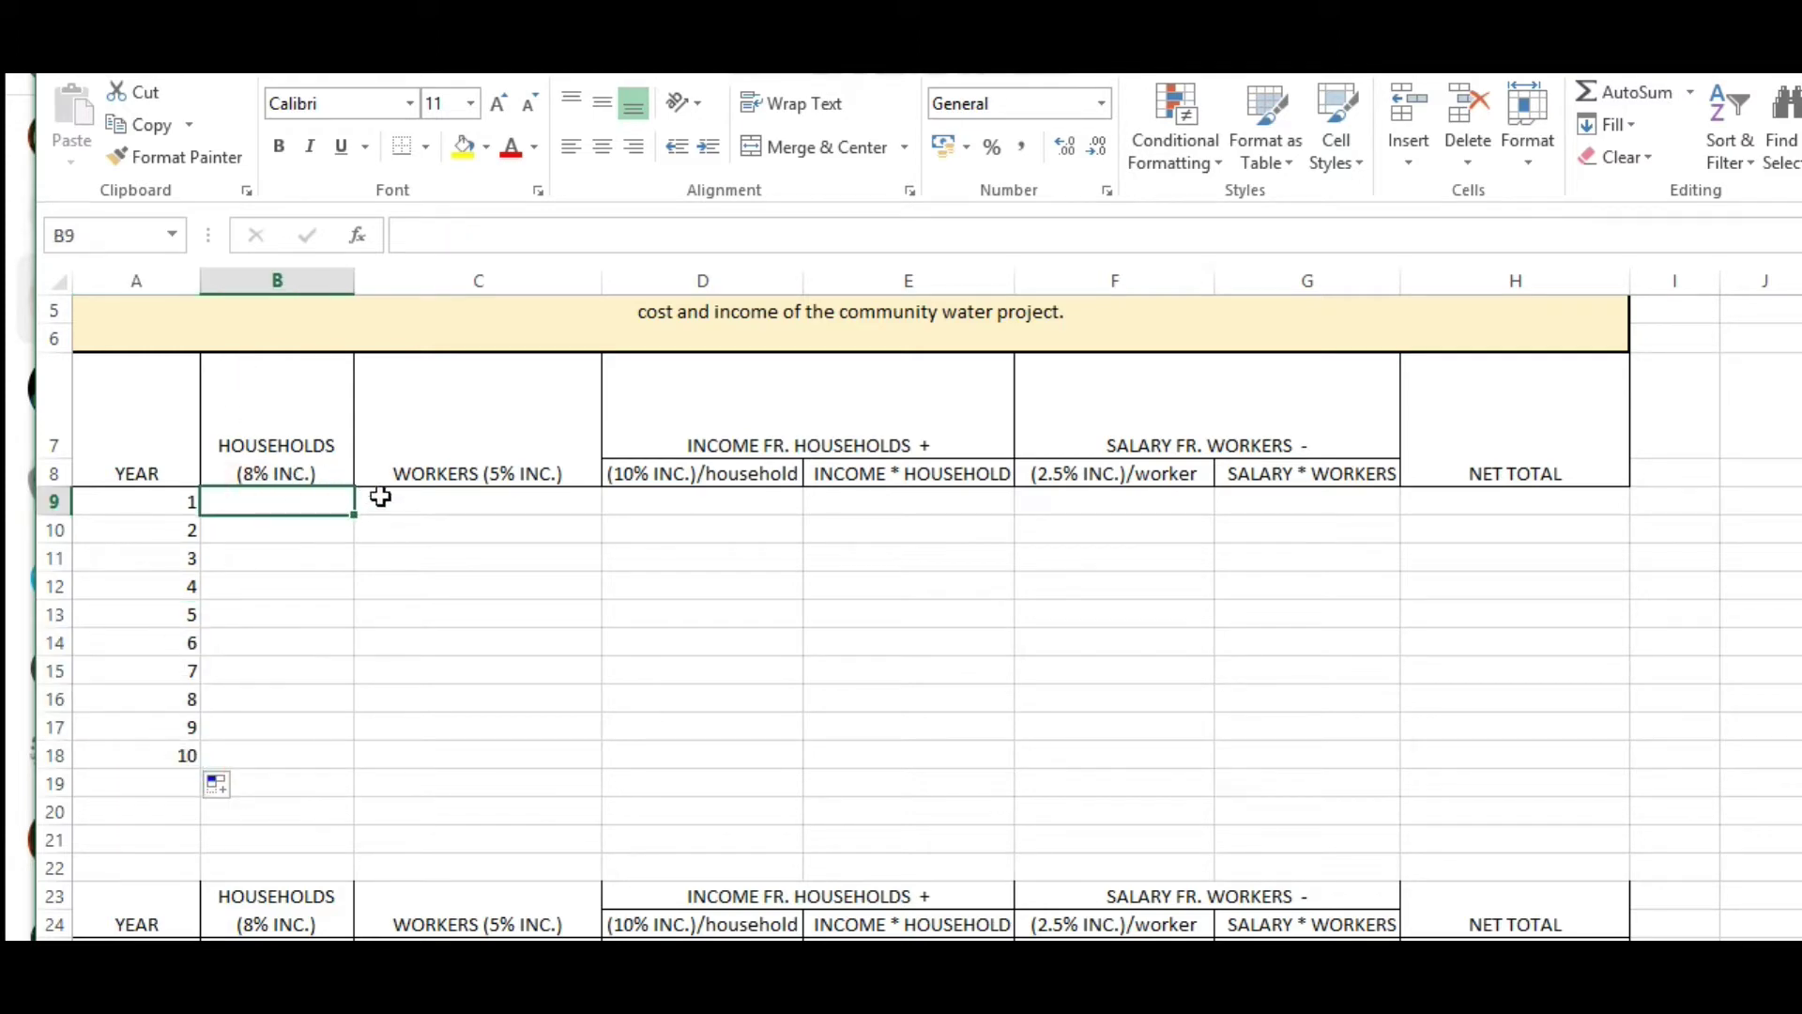
scroll(400, 532, up, 2)
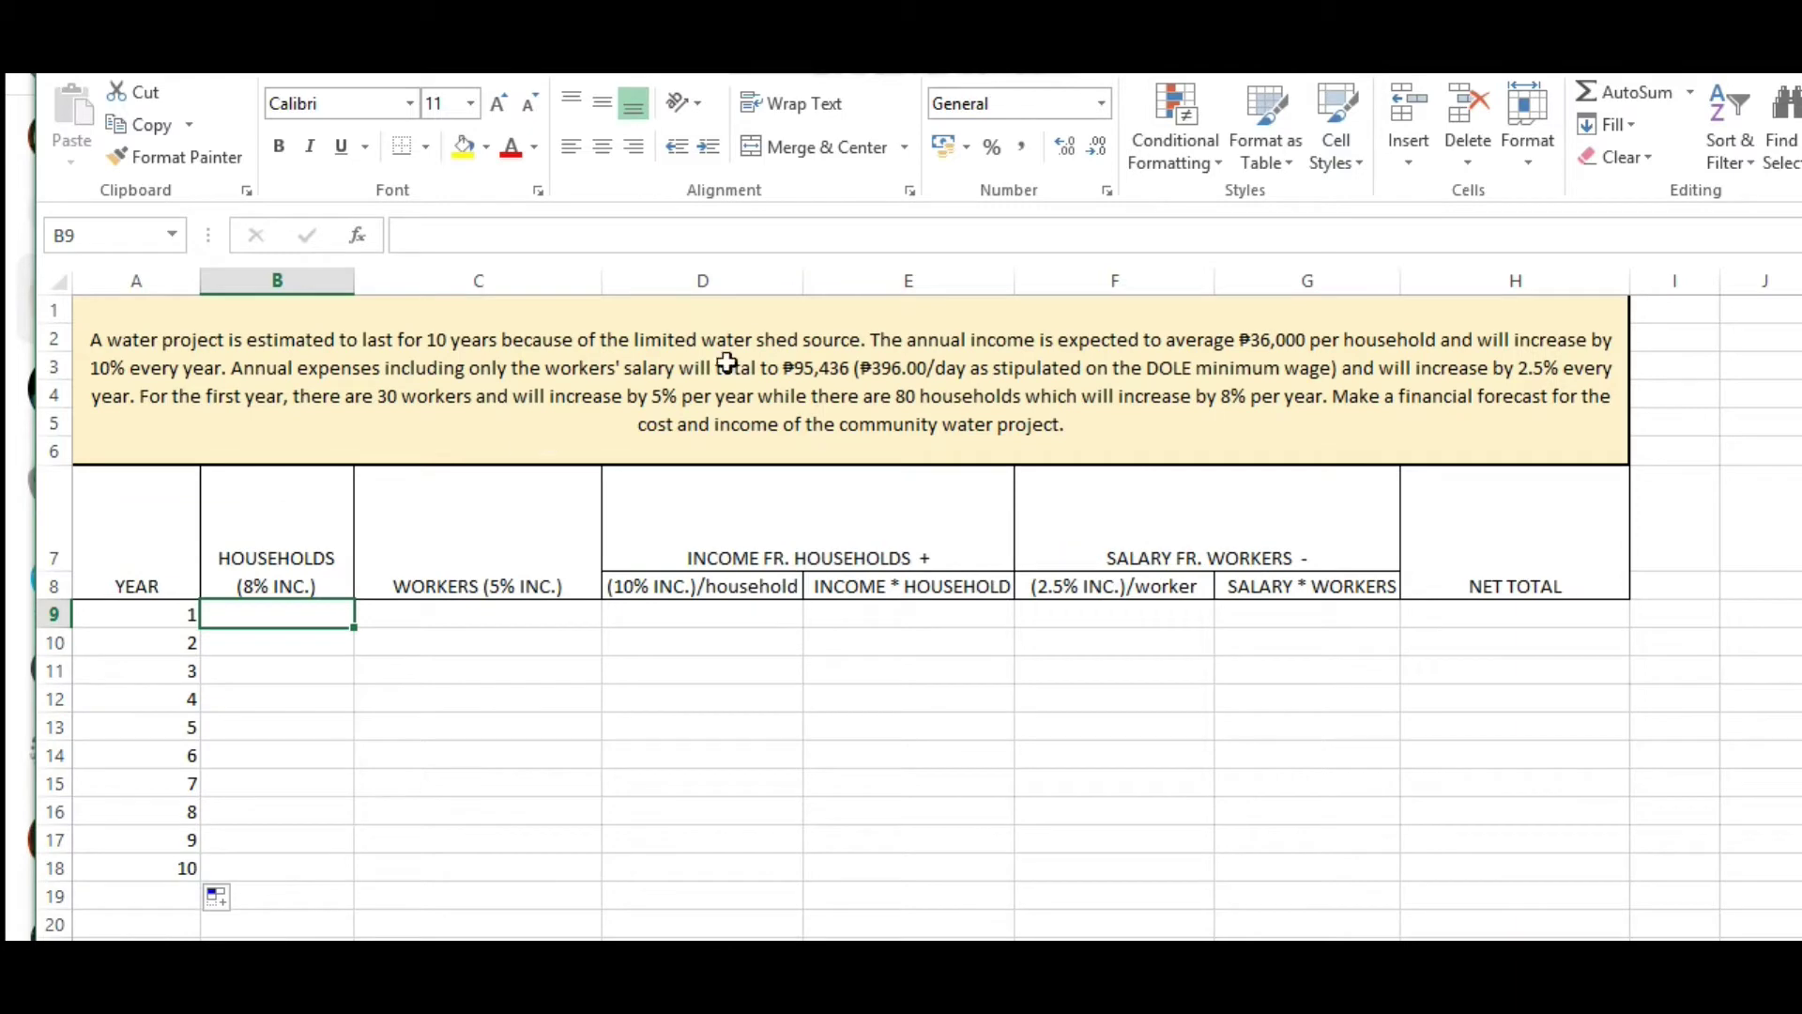
click(308, 586)
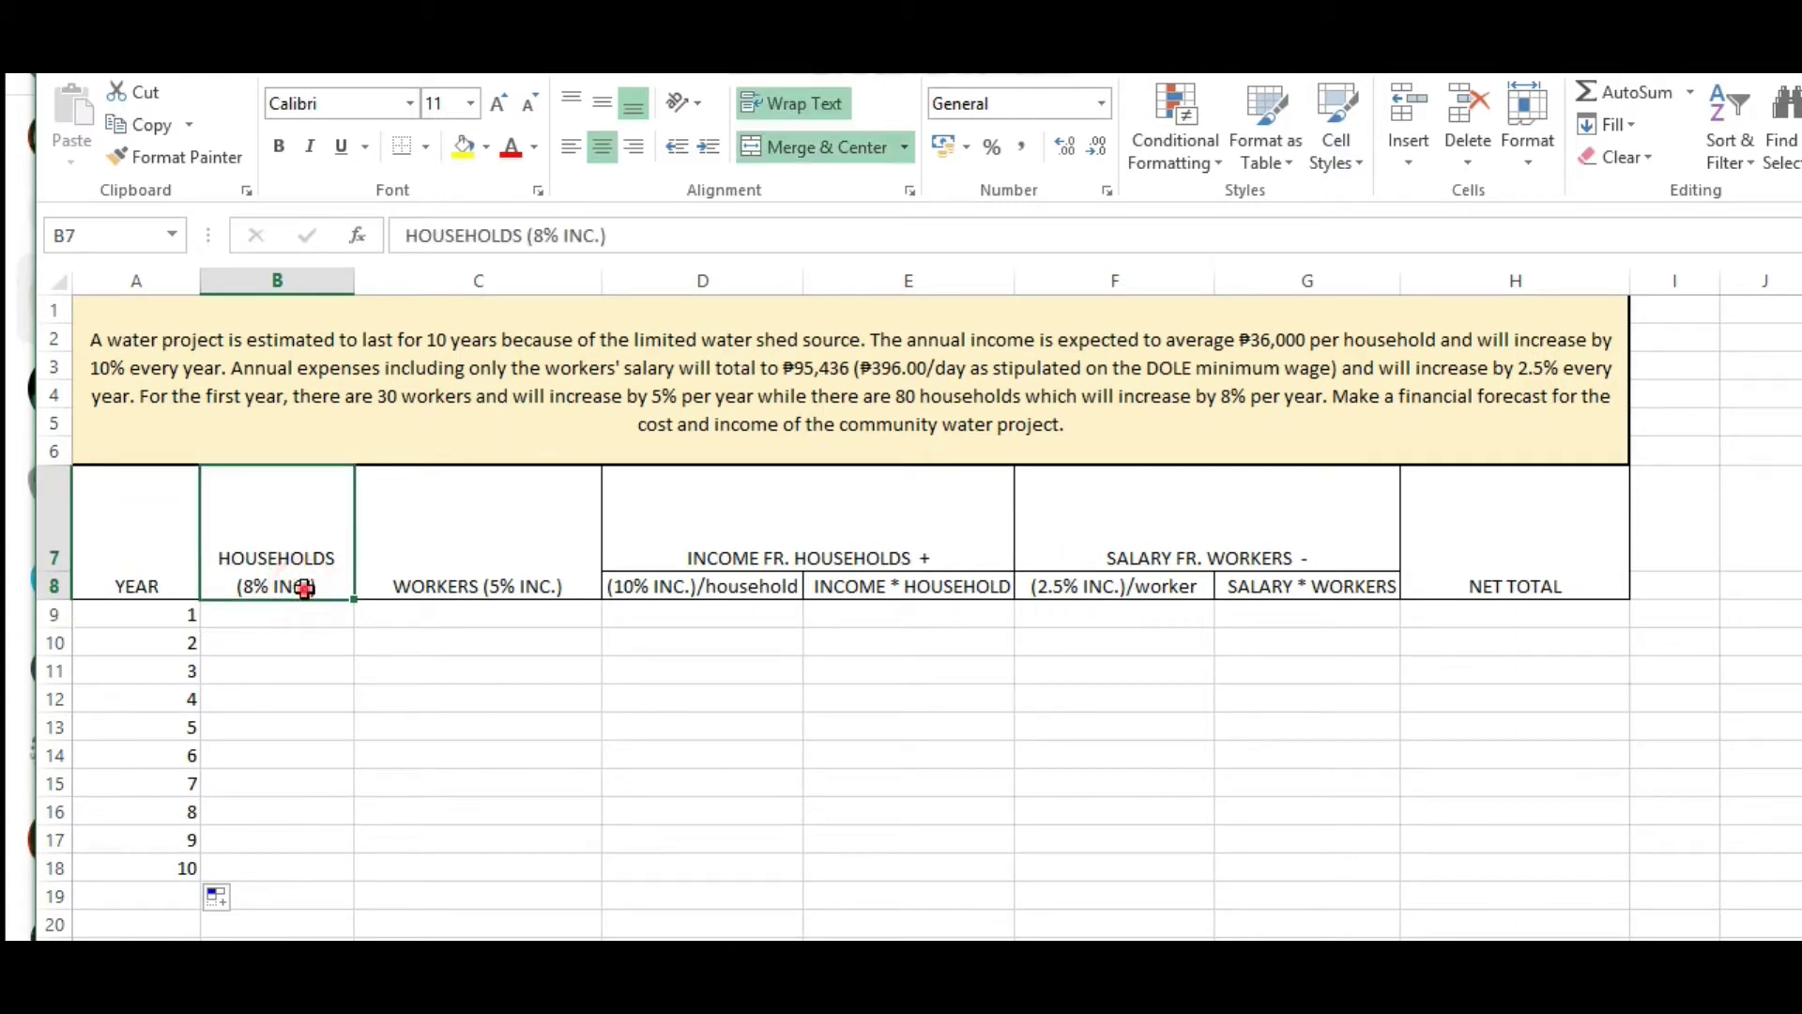
double_click(320, 586)
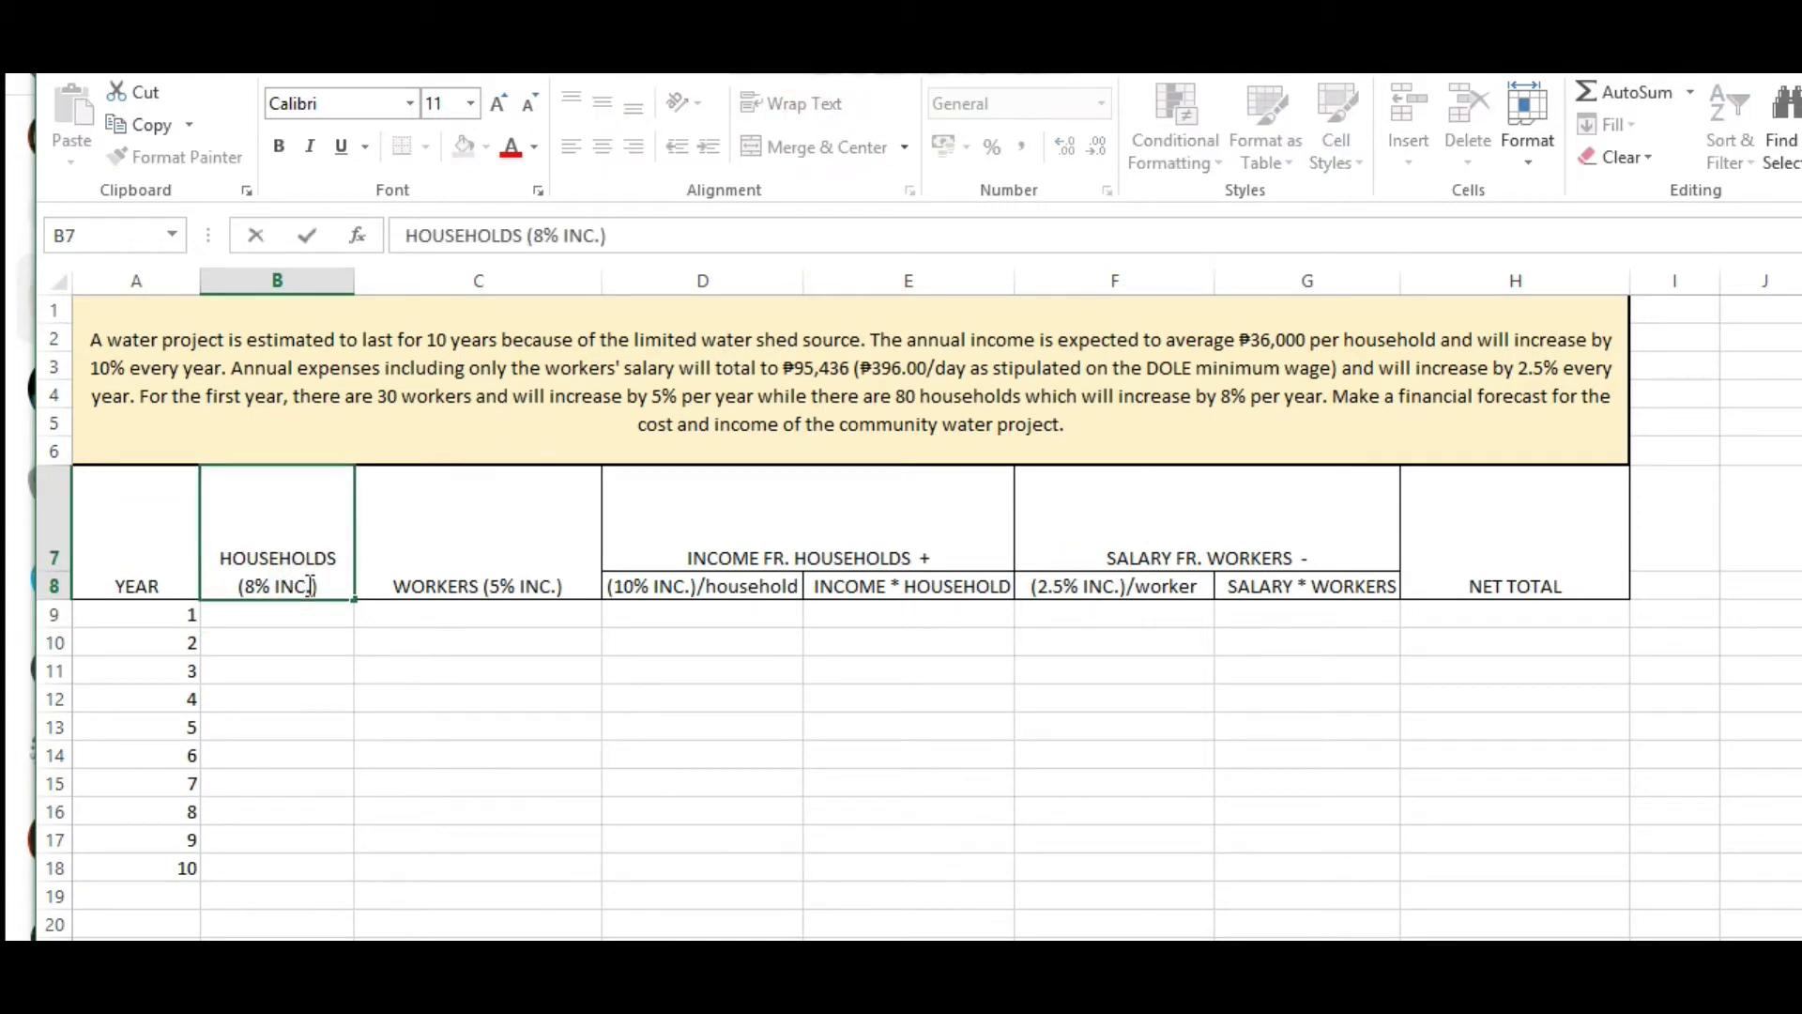
click(309, 585)
Enter 80 in cell B9 as the number of households for year 1.
click(307, 611)
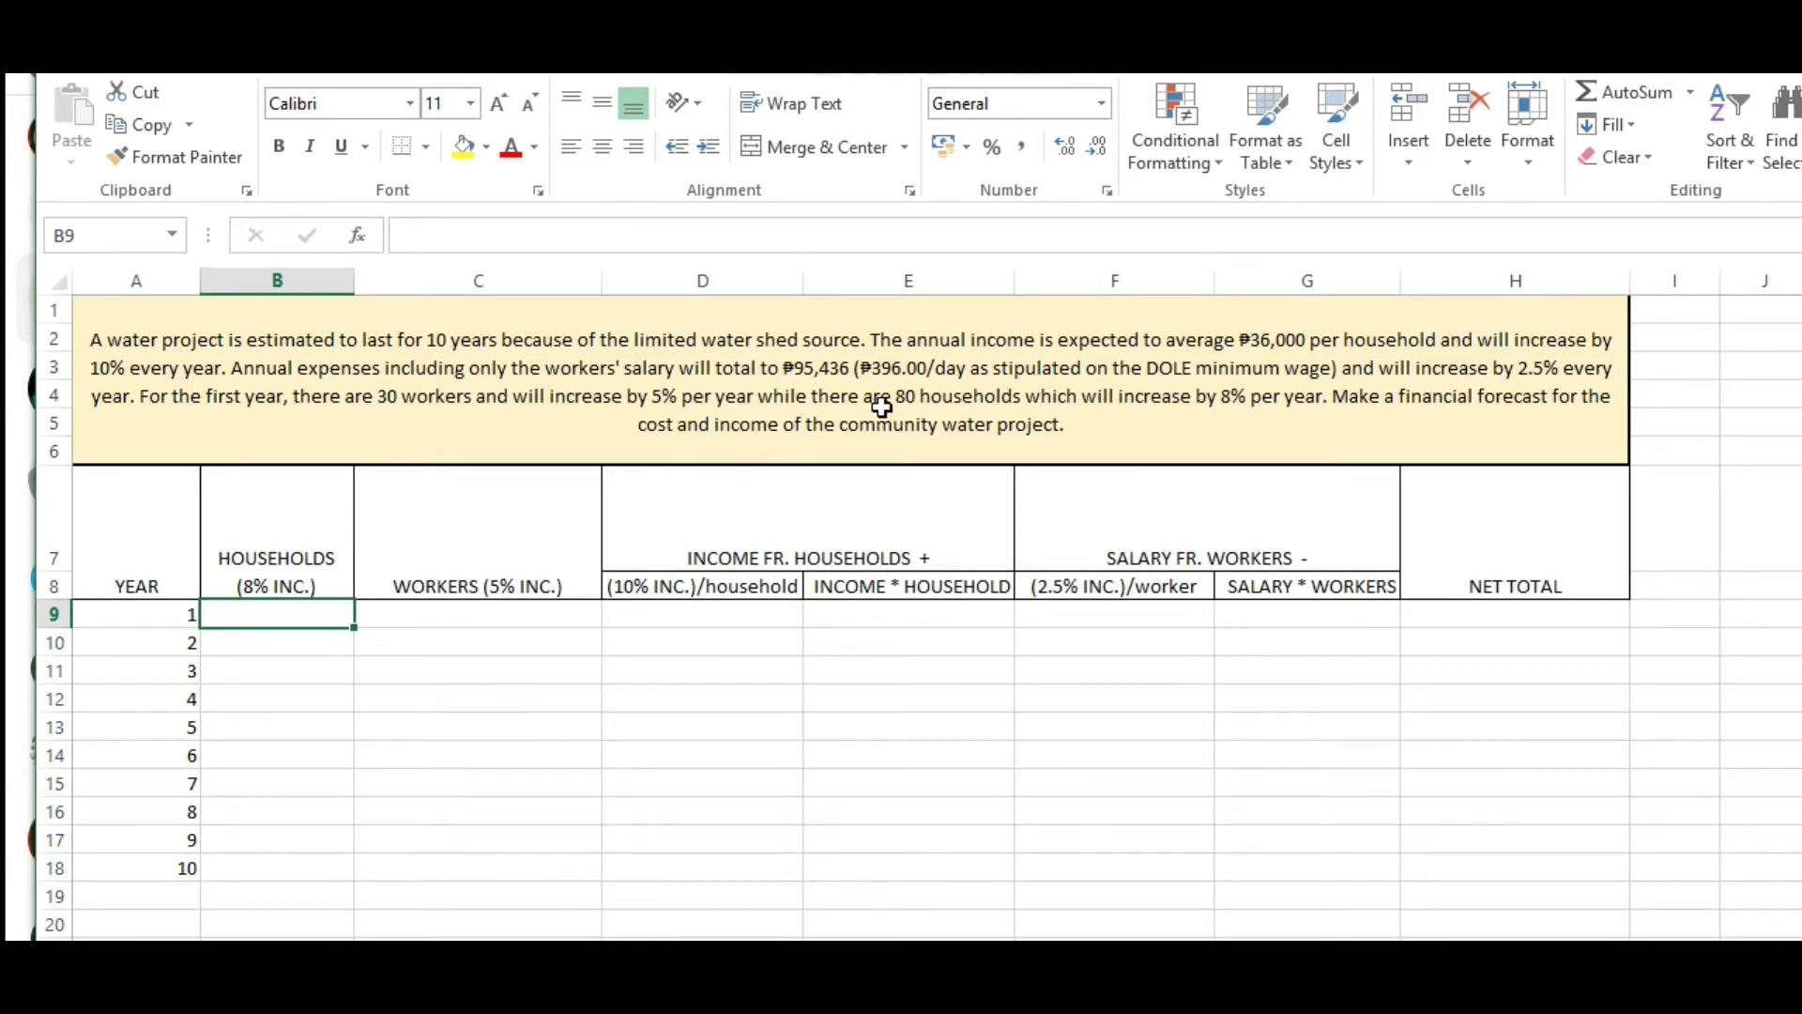
click(923, 409)
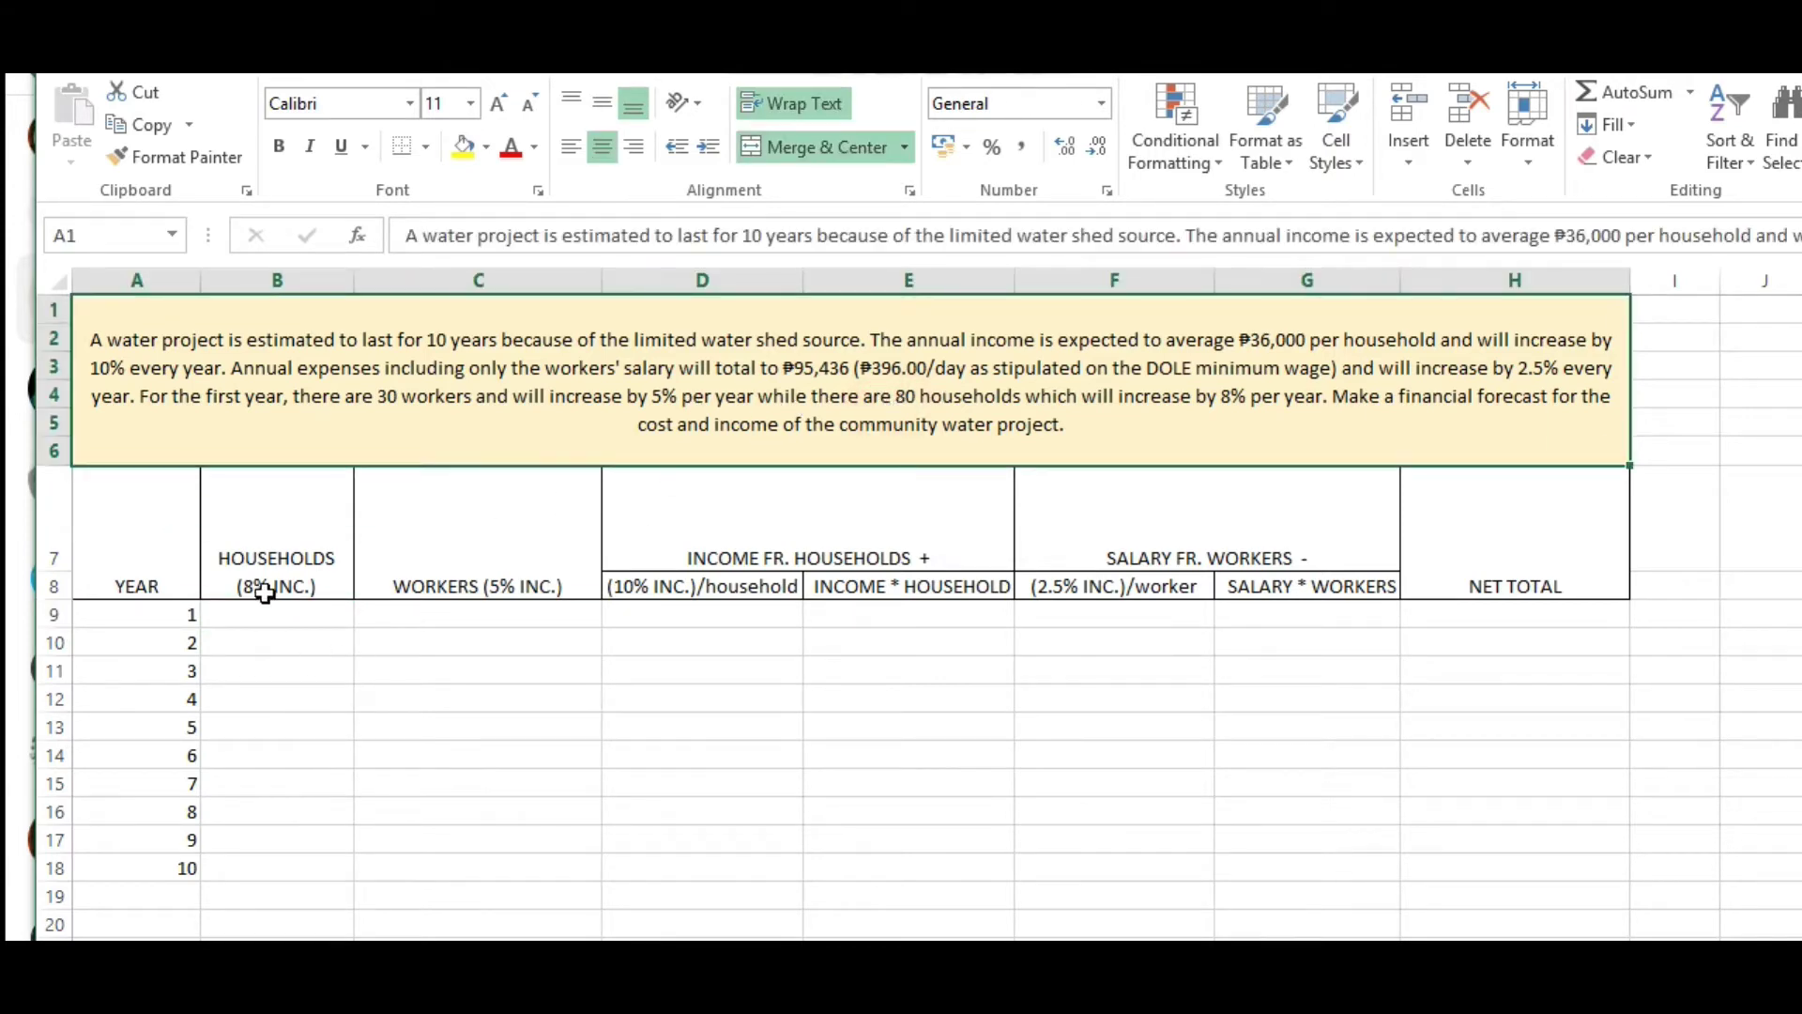
click(280, 615)
text(80)
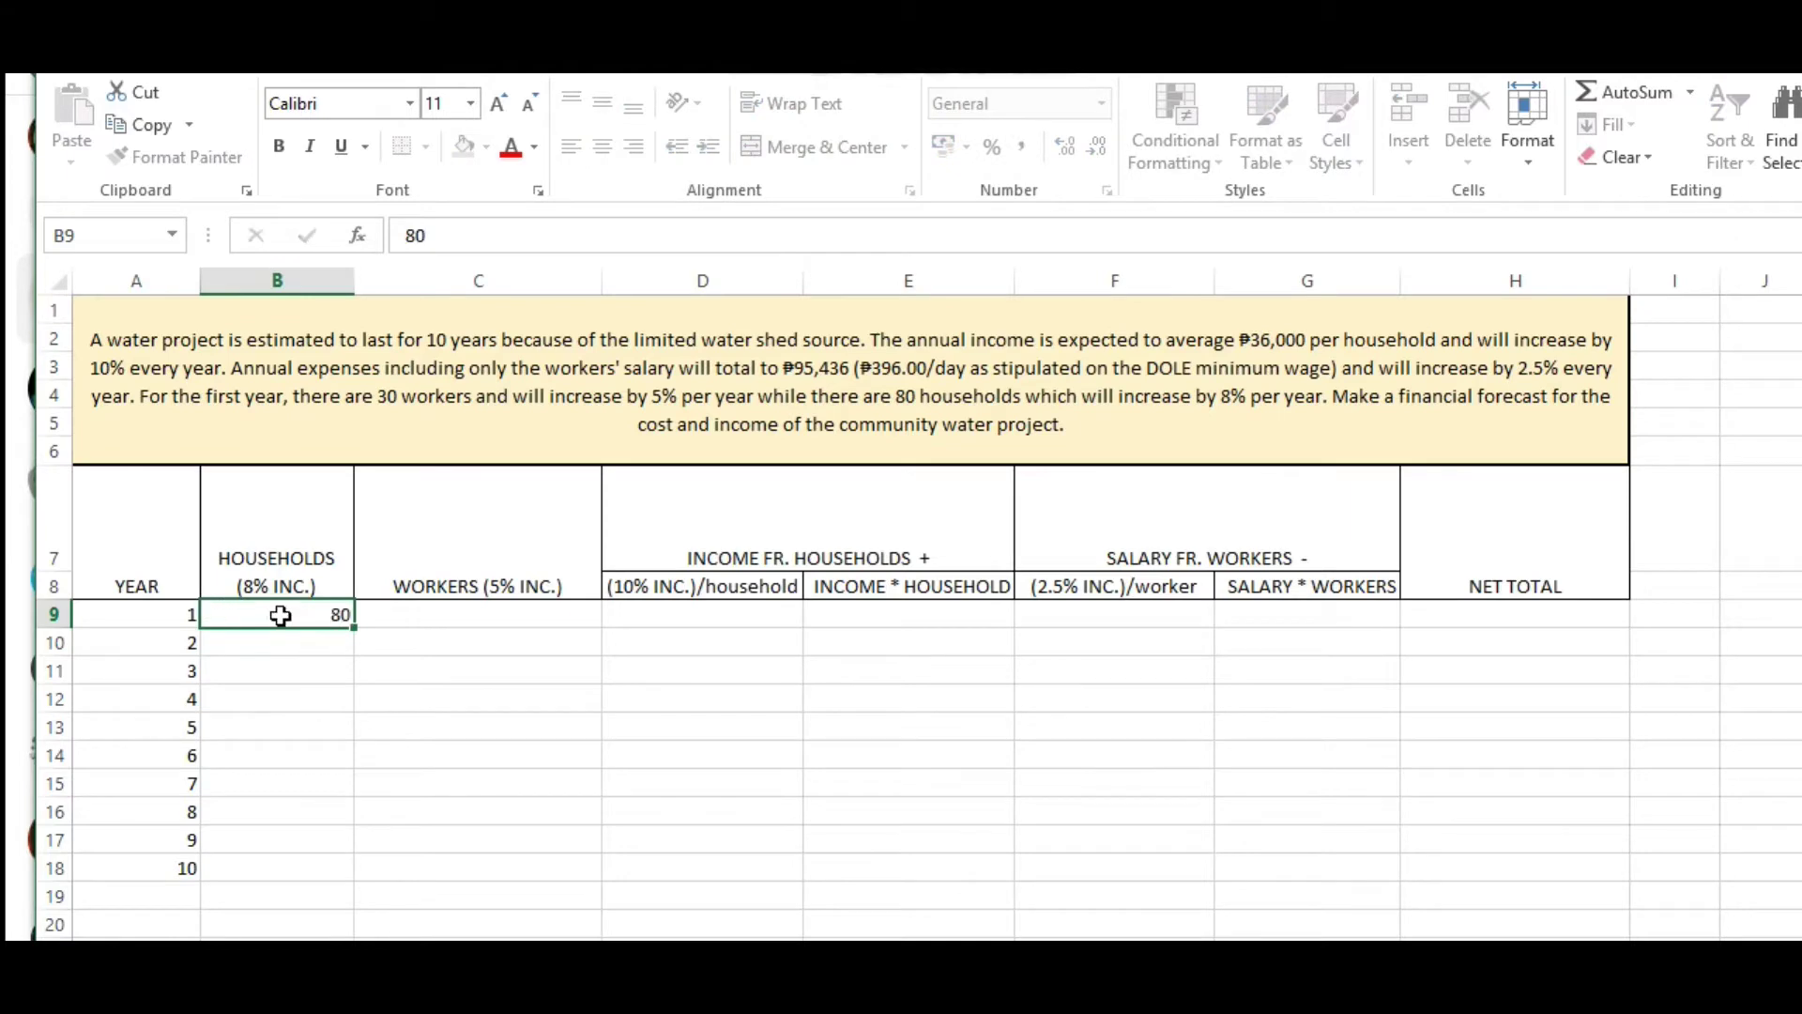
key(Return)
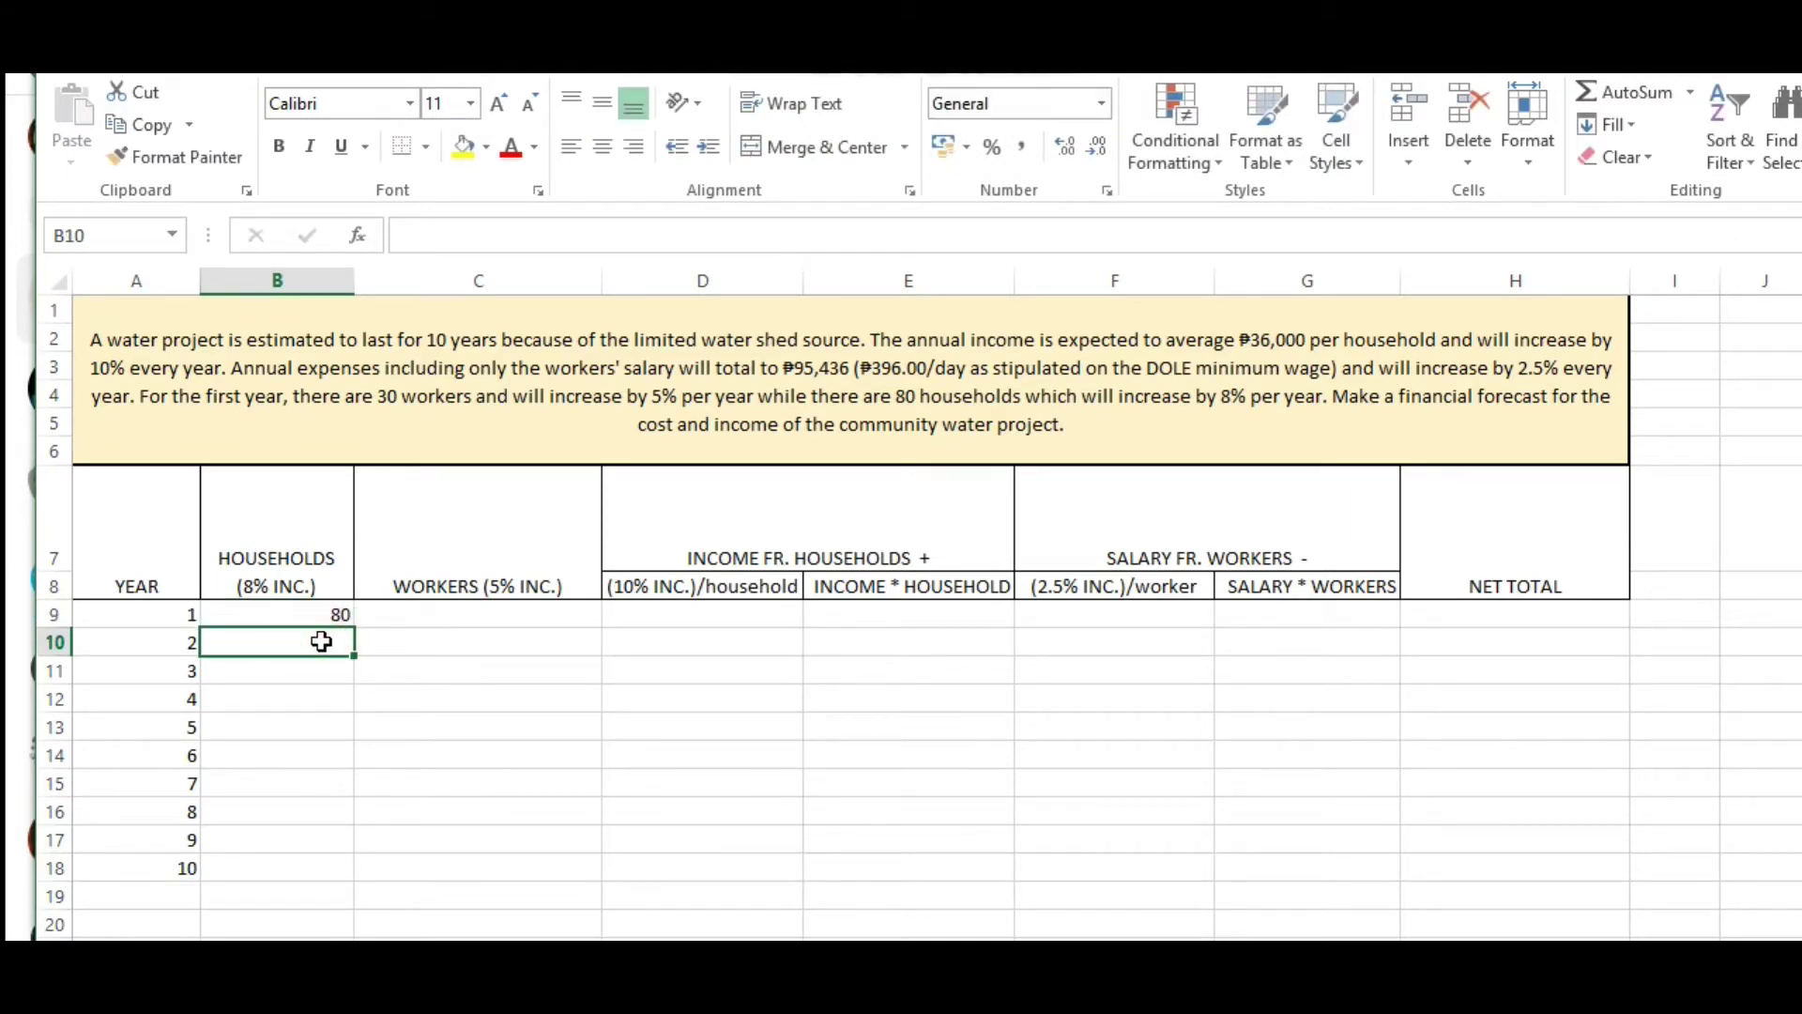
Enter the formula =B9+(B9*0.08) in cell B10 to calculate the year 2 households with an 8% increase.
text(=)
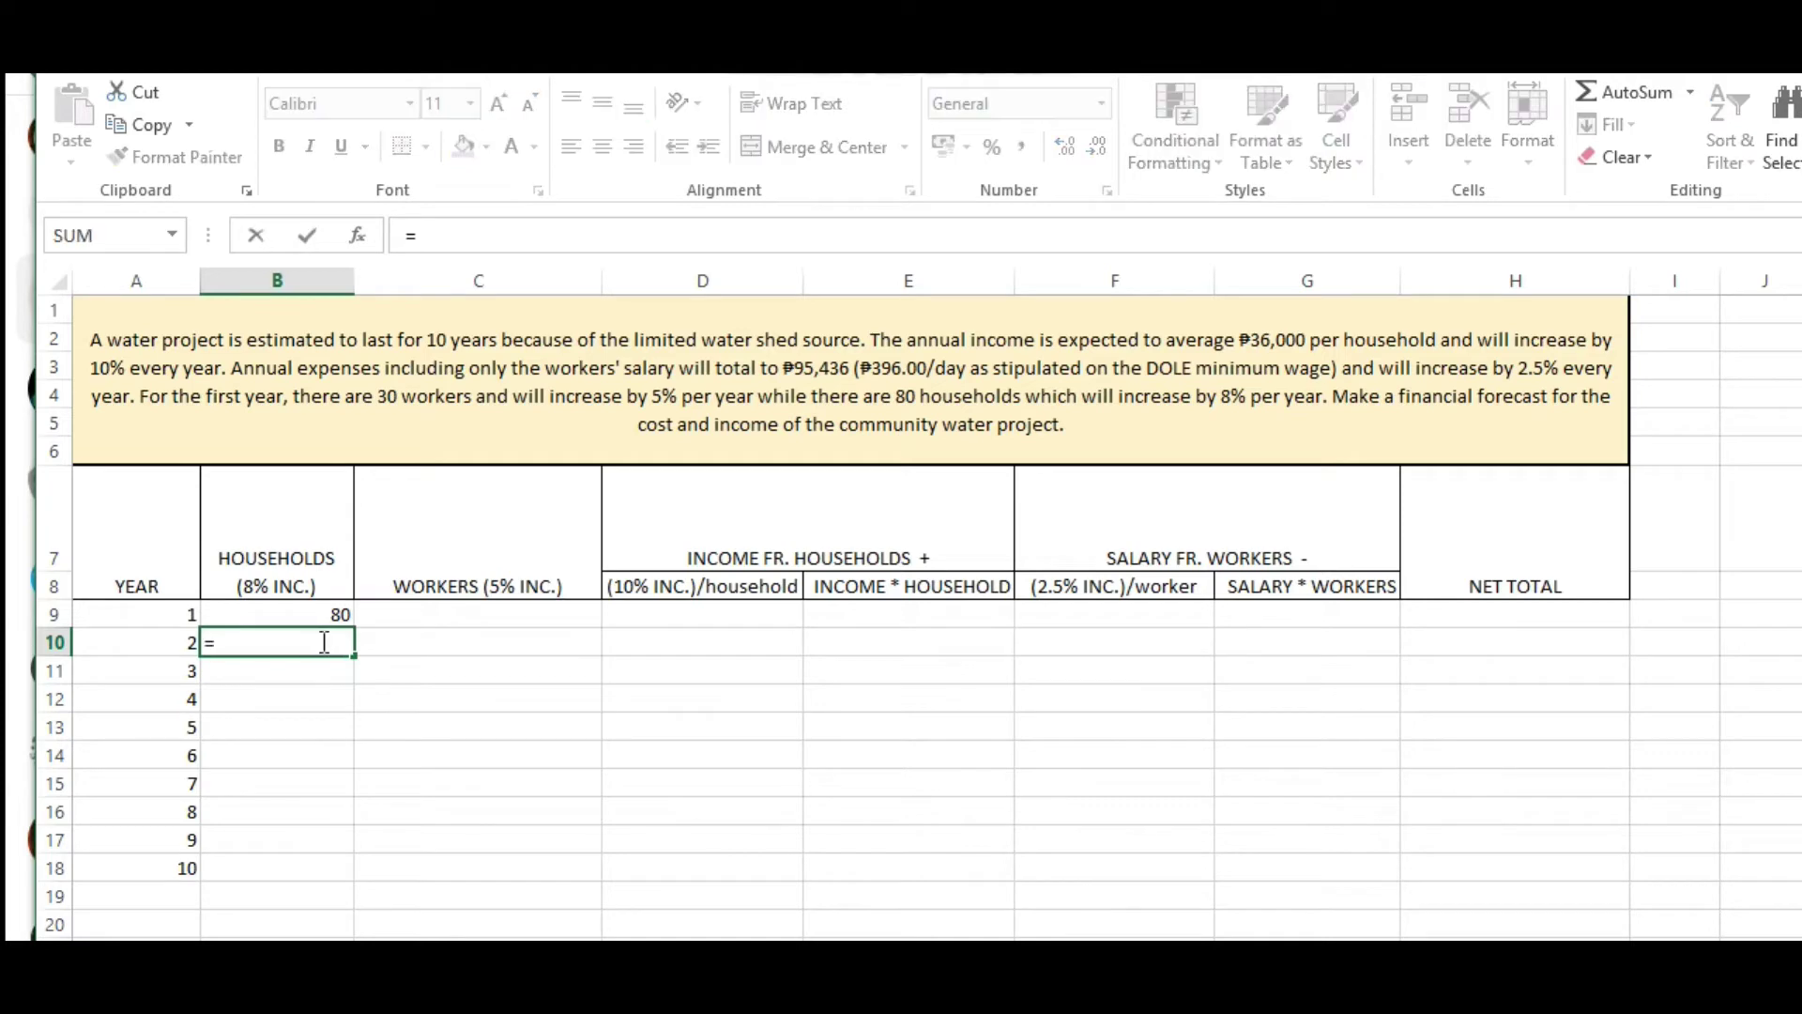
click(281, 614)
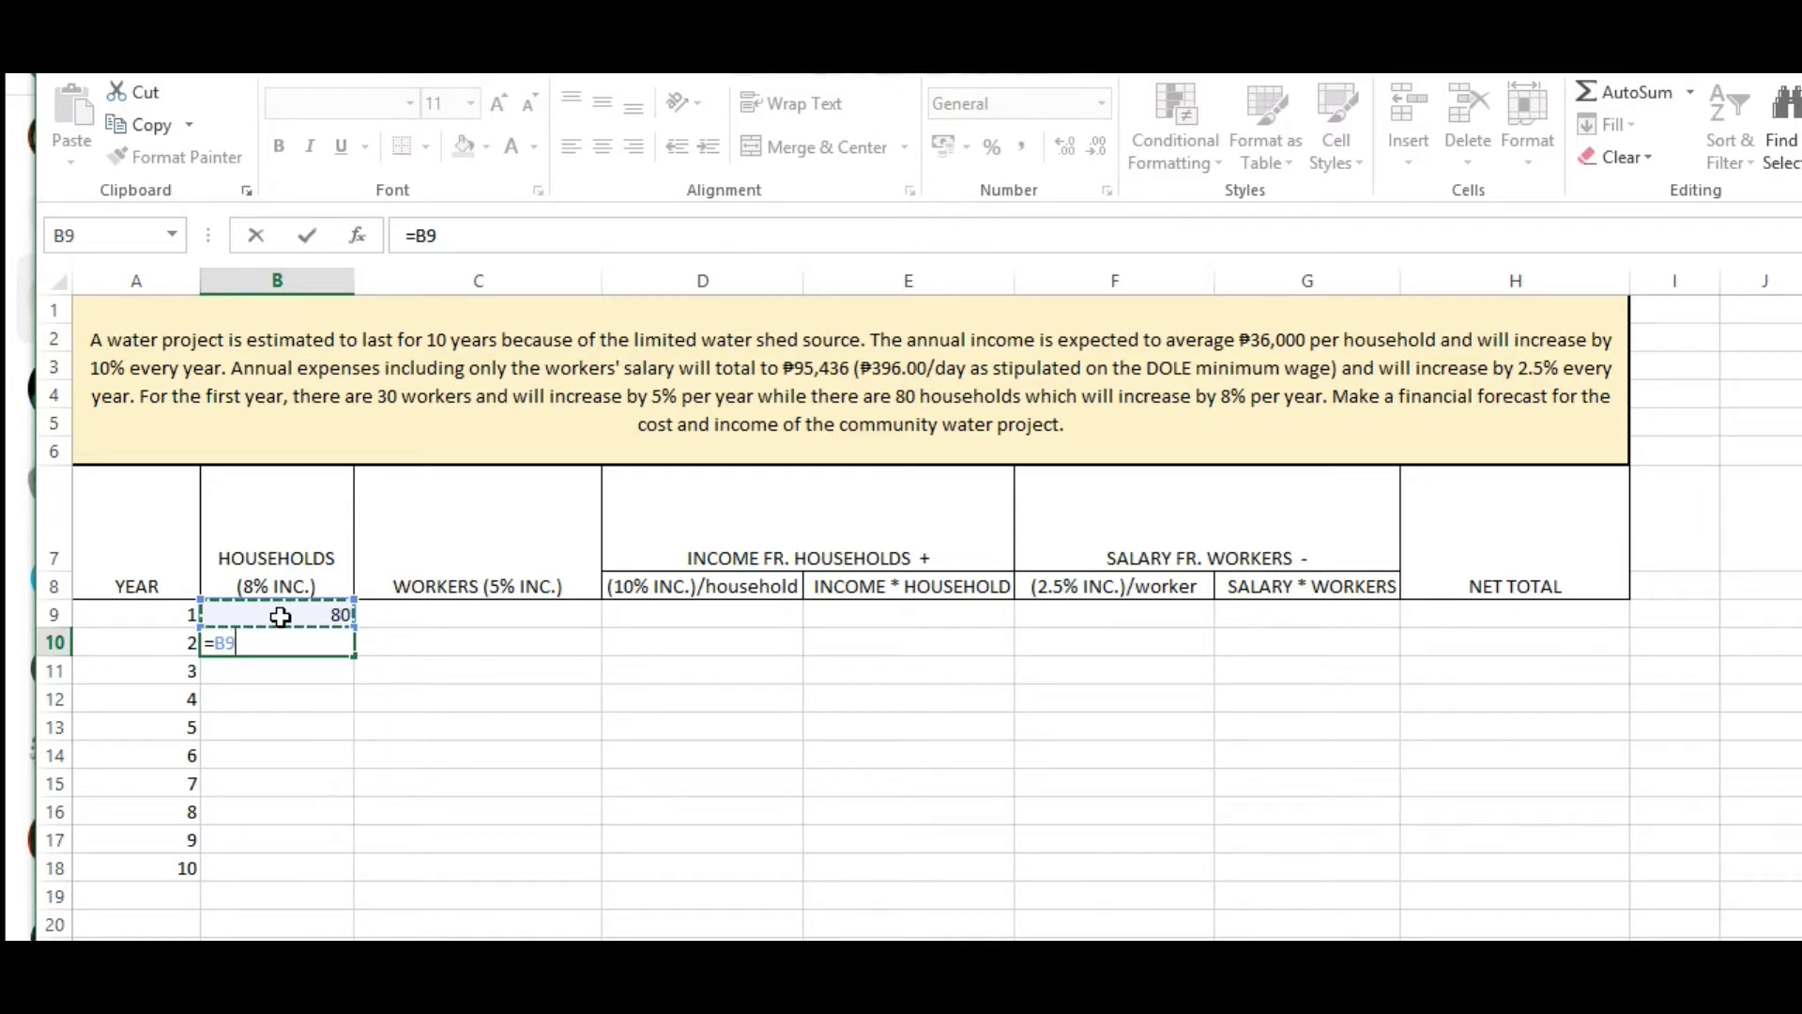
text(+()
click(279, 616)
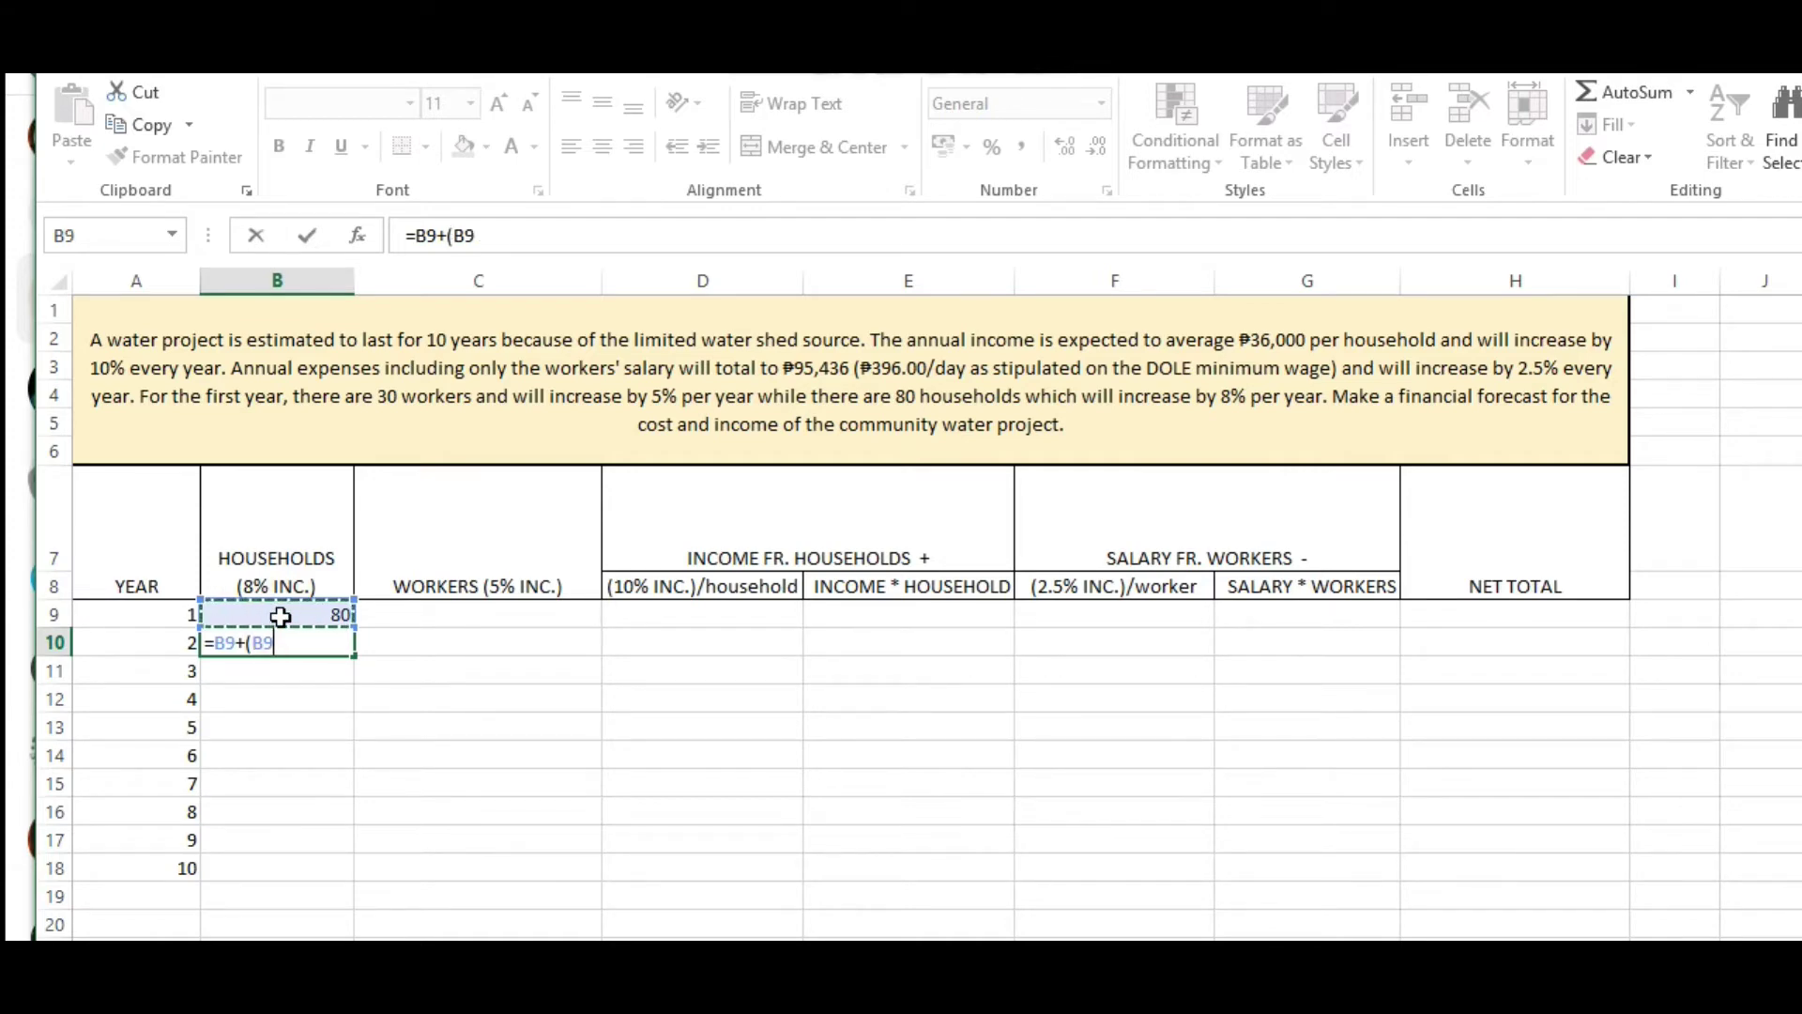
text(*)
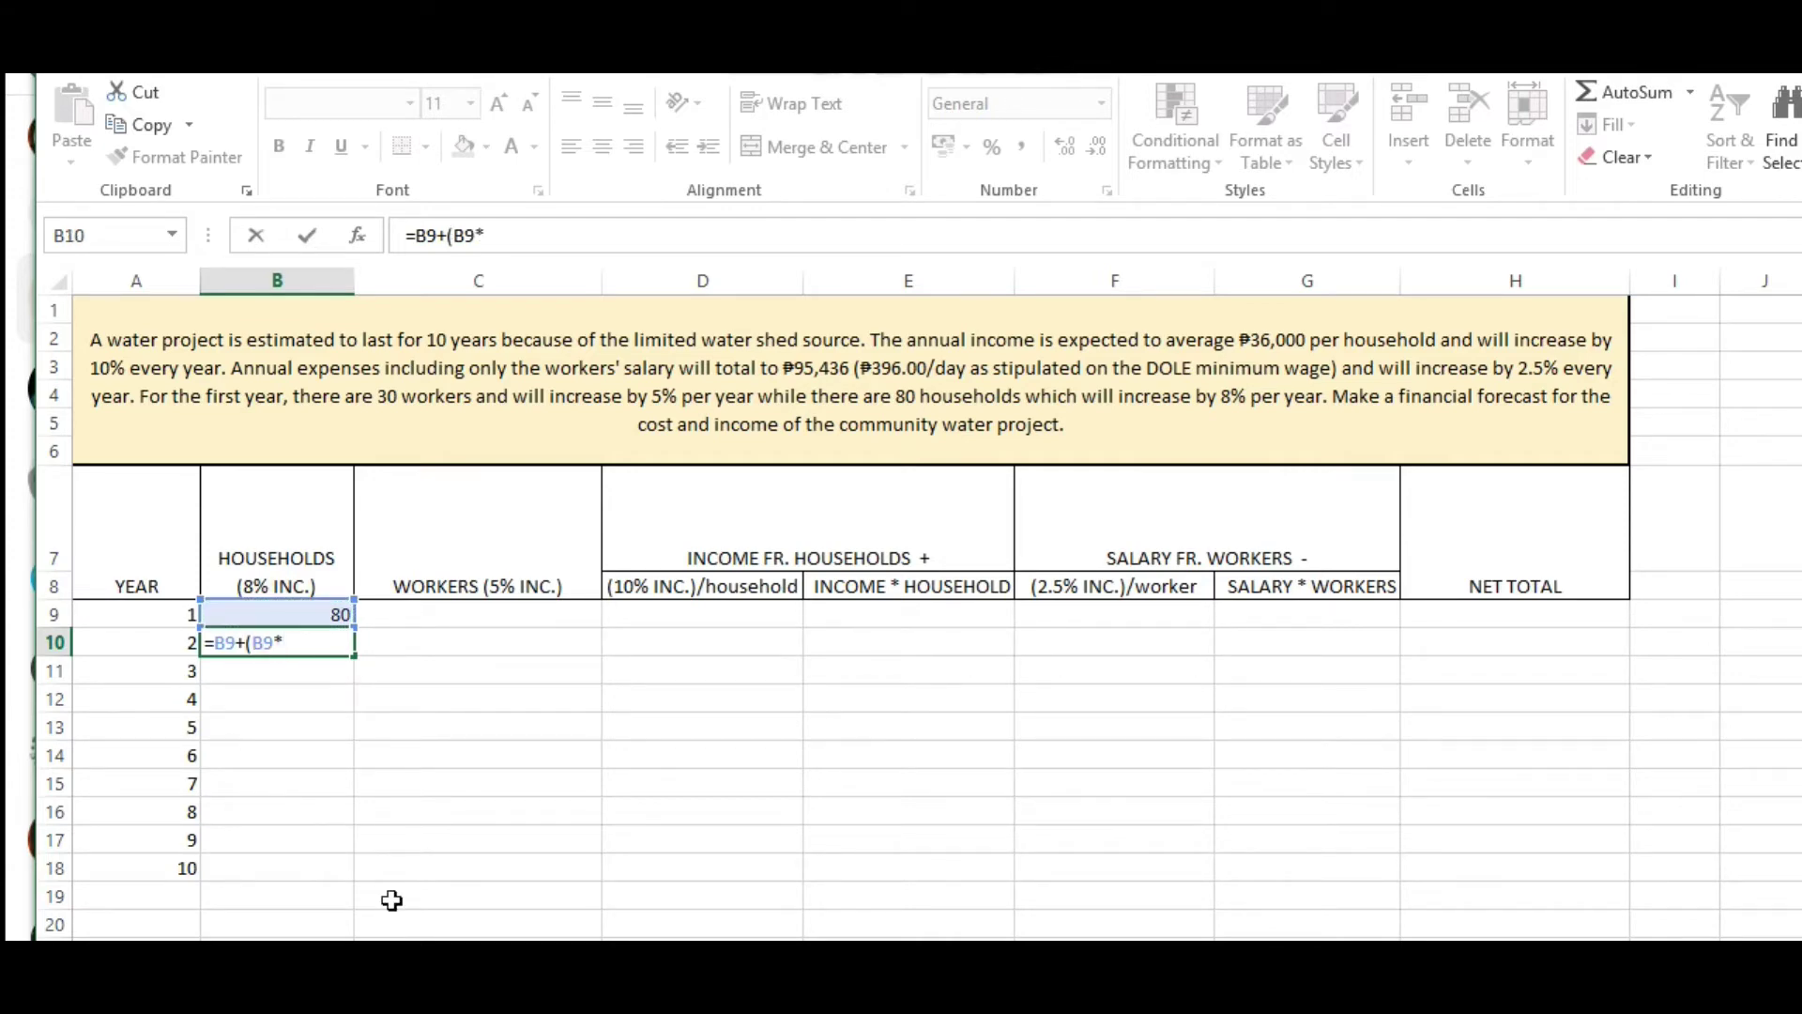
text(8%))
click(253, 64)
click(179, 66)
click(302, 644)
key(BackSpace)
key(BackSpace)
text(0.0)
text(8)
key(Return)
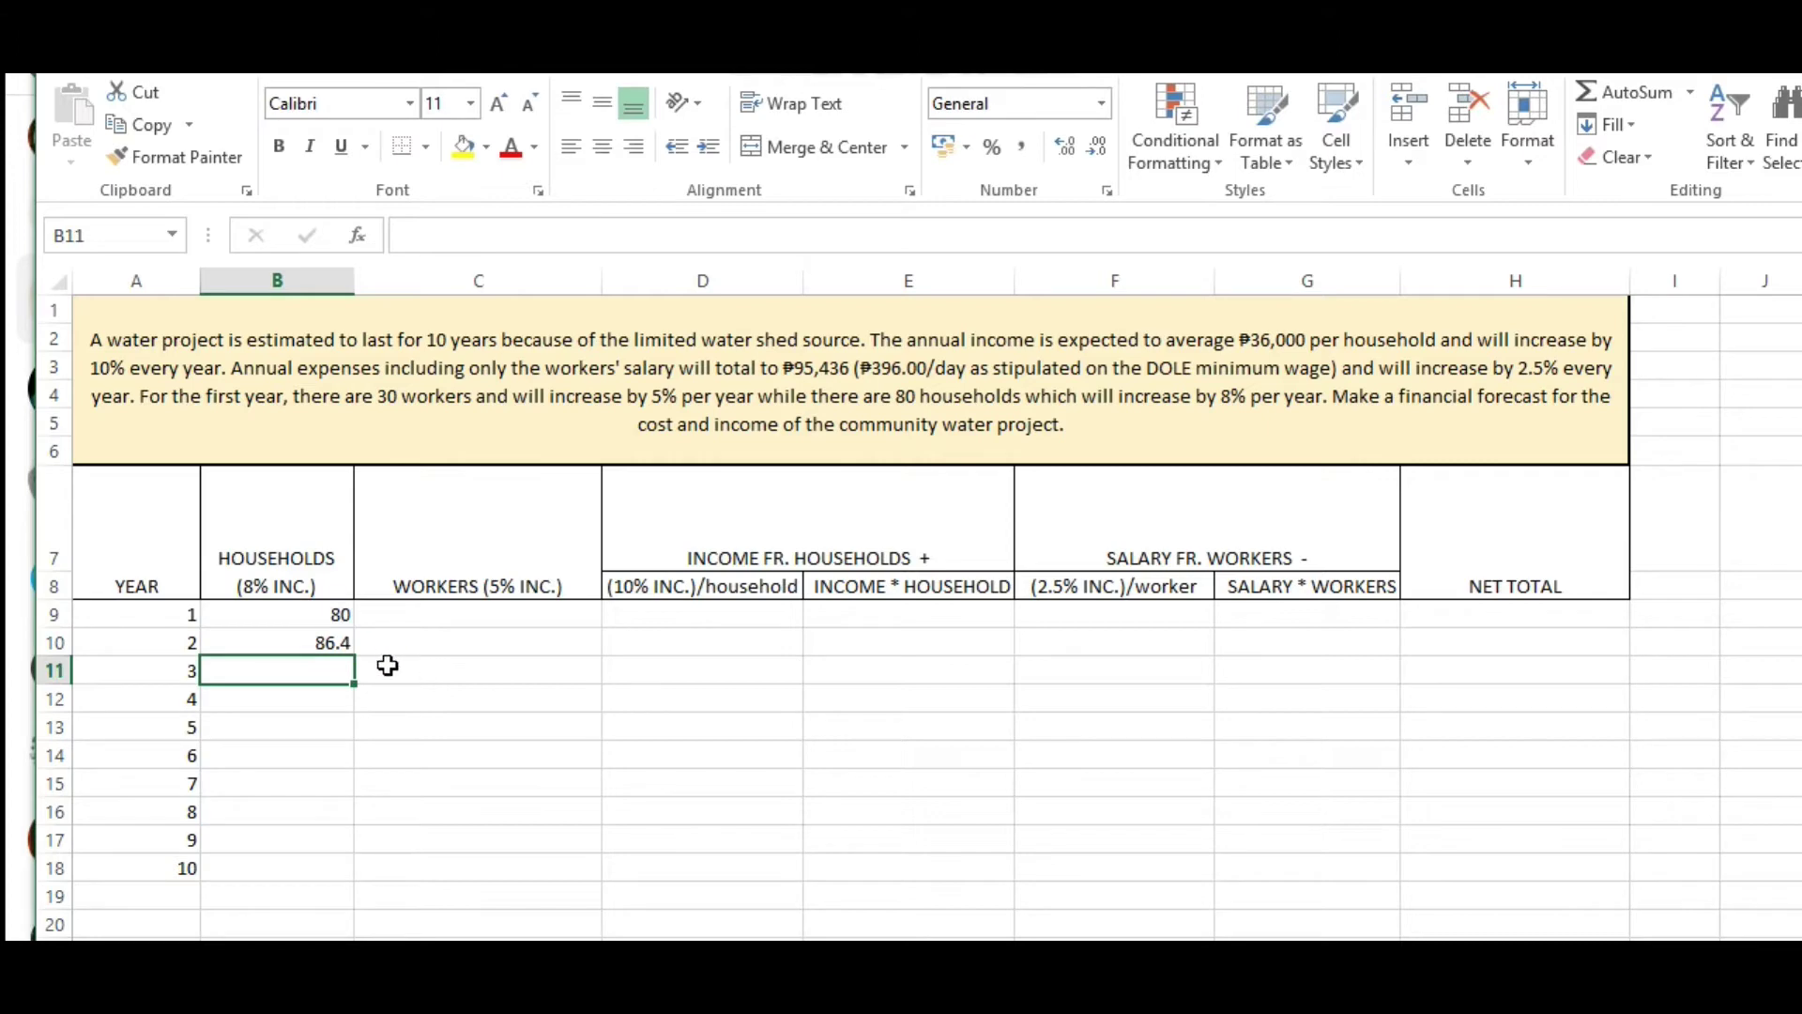
Fill the households formula from cell B10 down to B18.
click(334, 644)
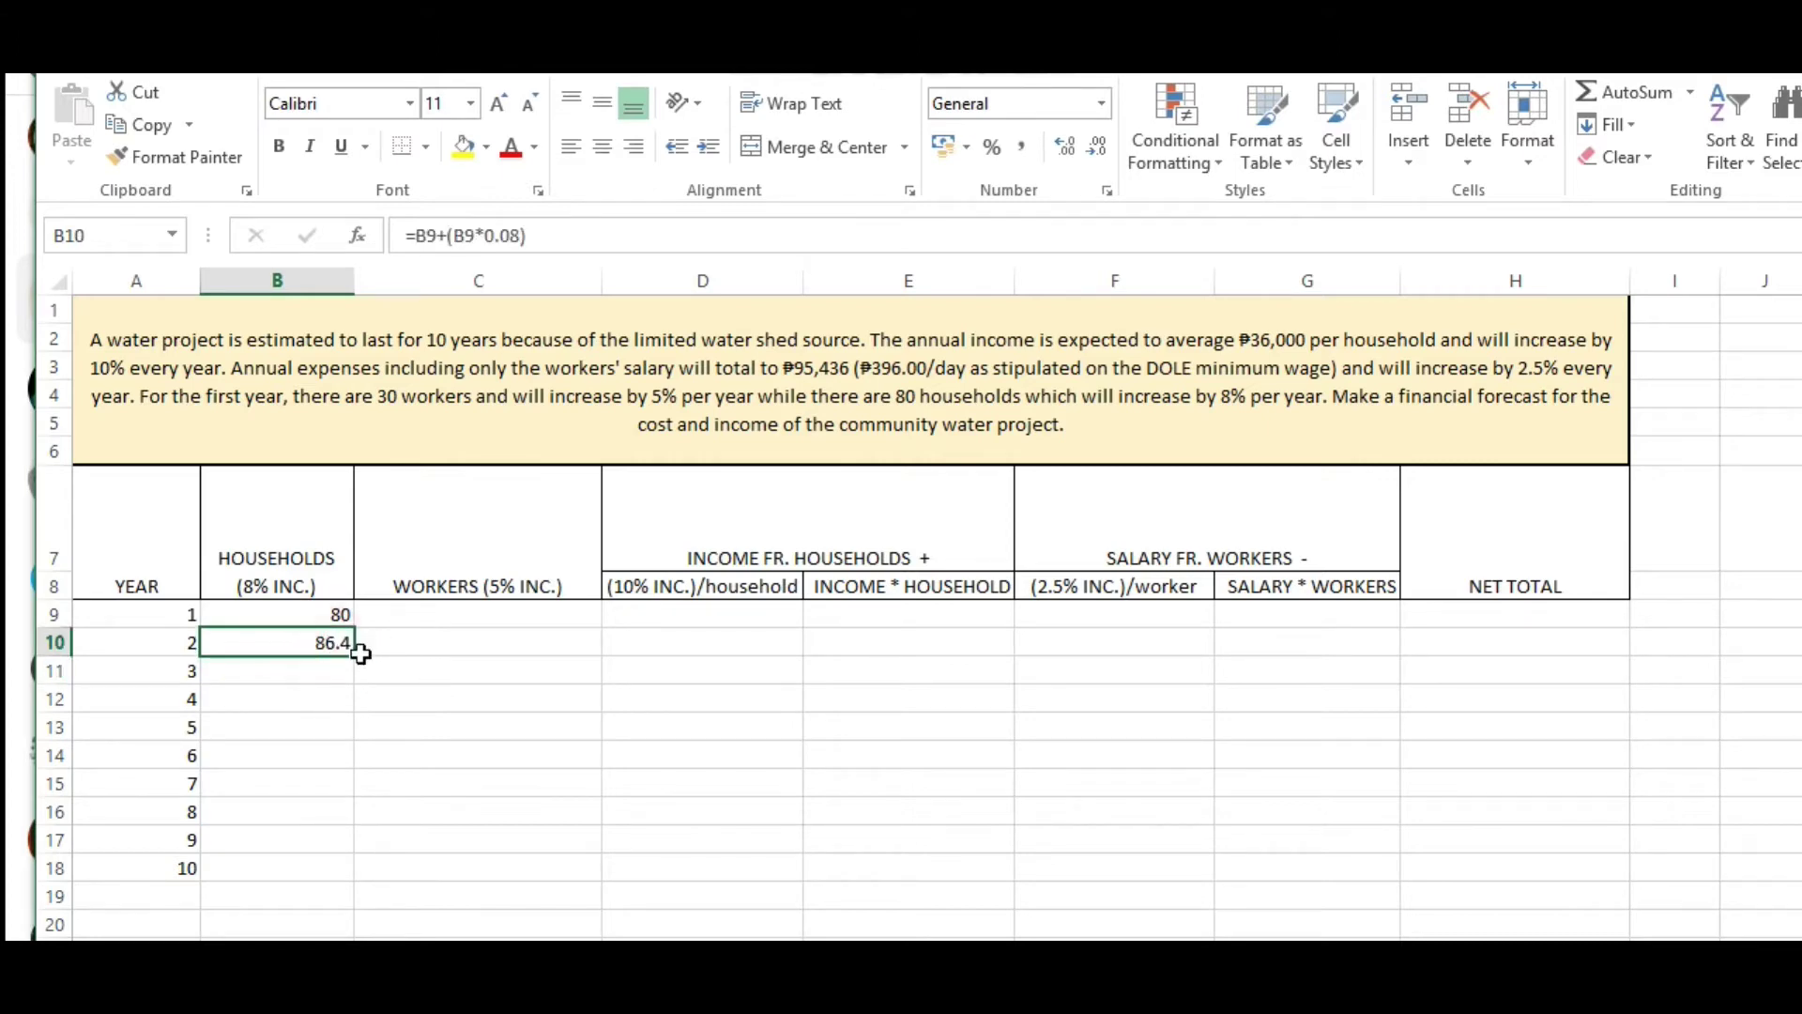
drag(353, 655, 310, 881)
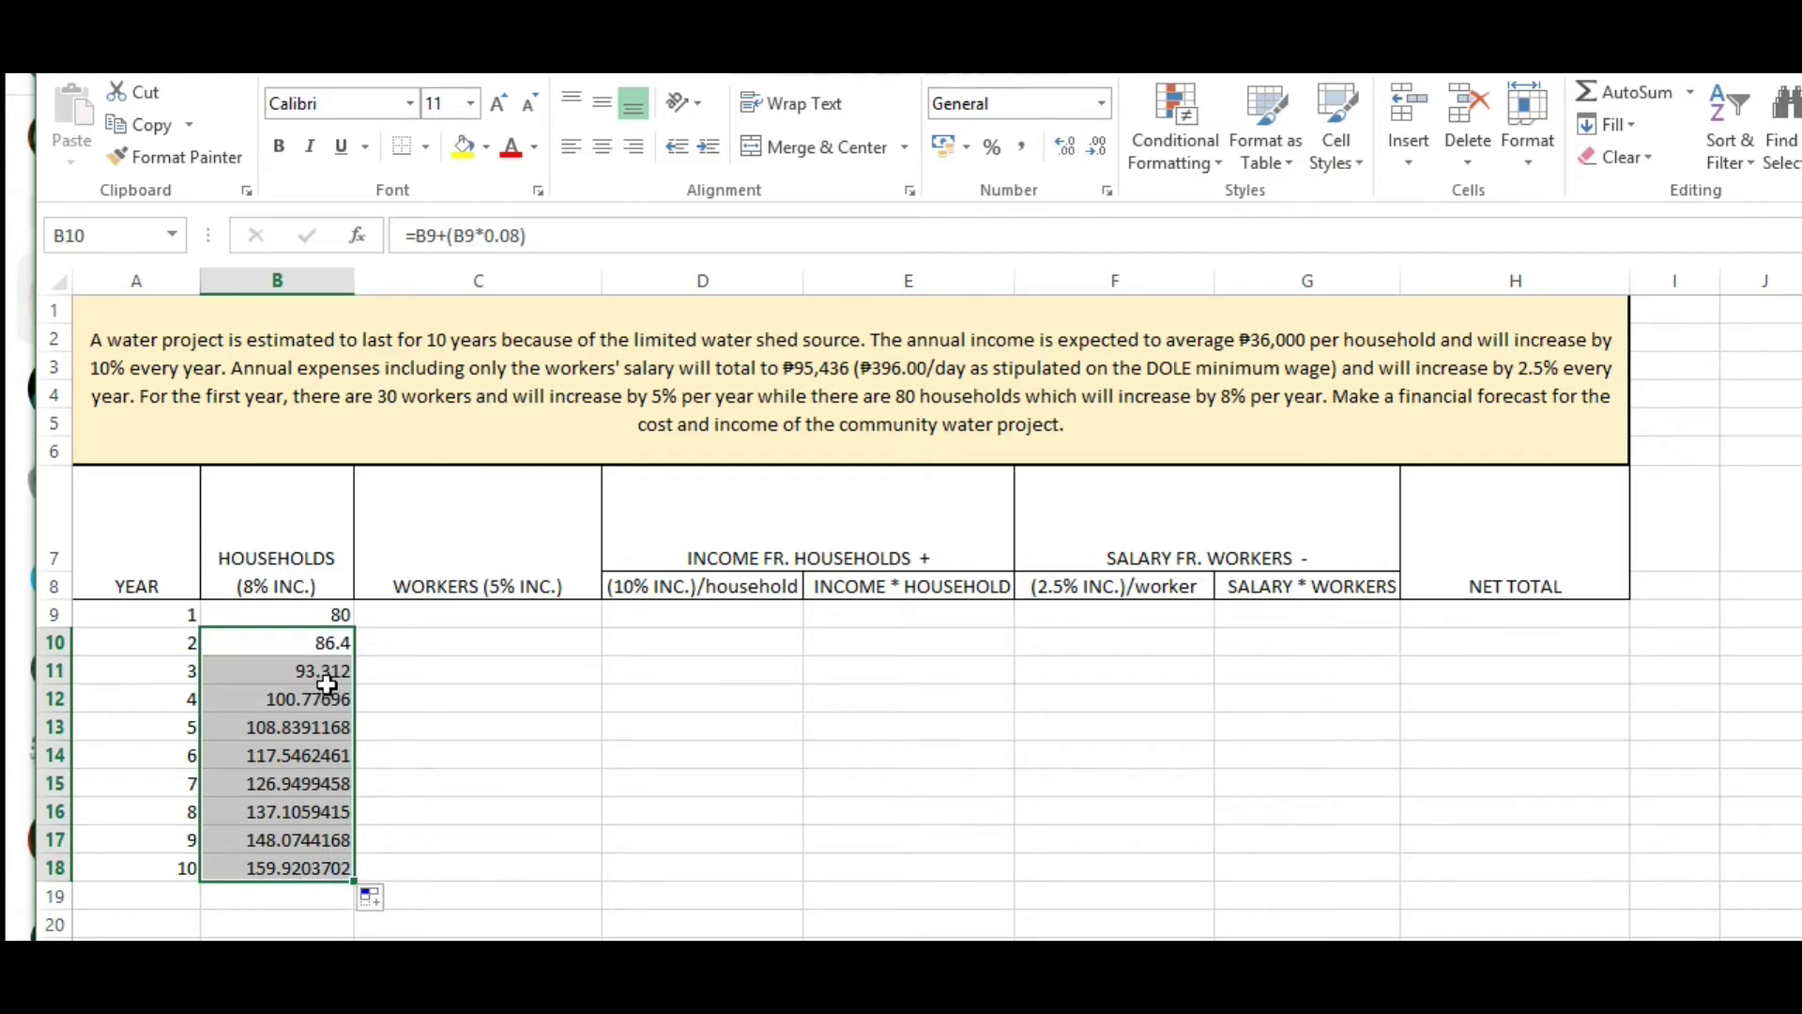
click(325, 687)
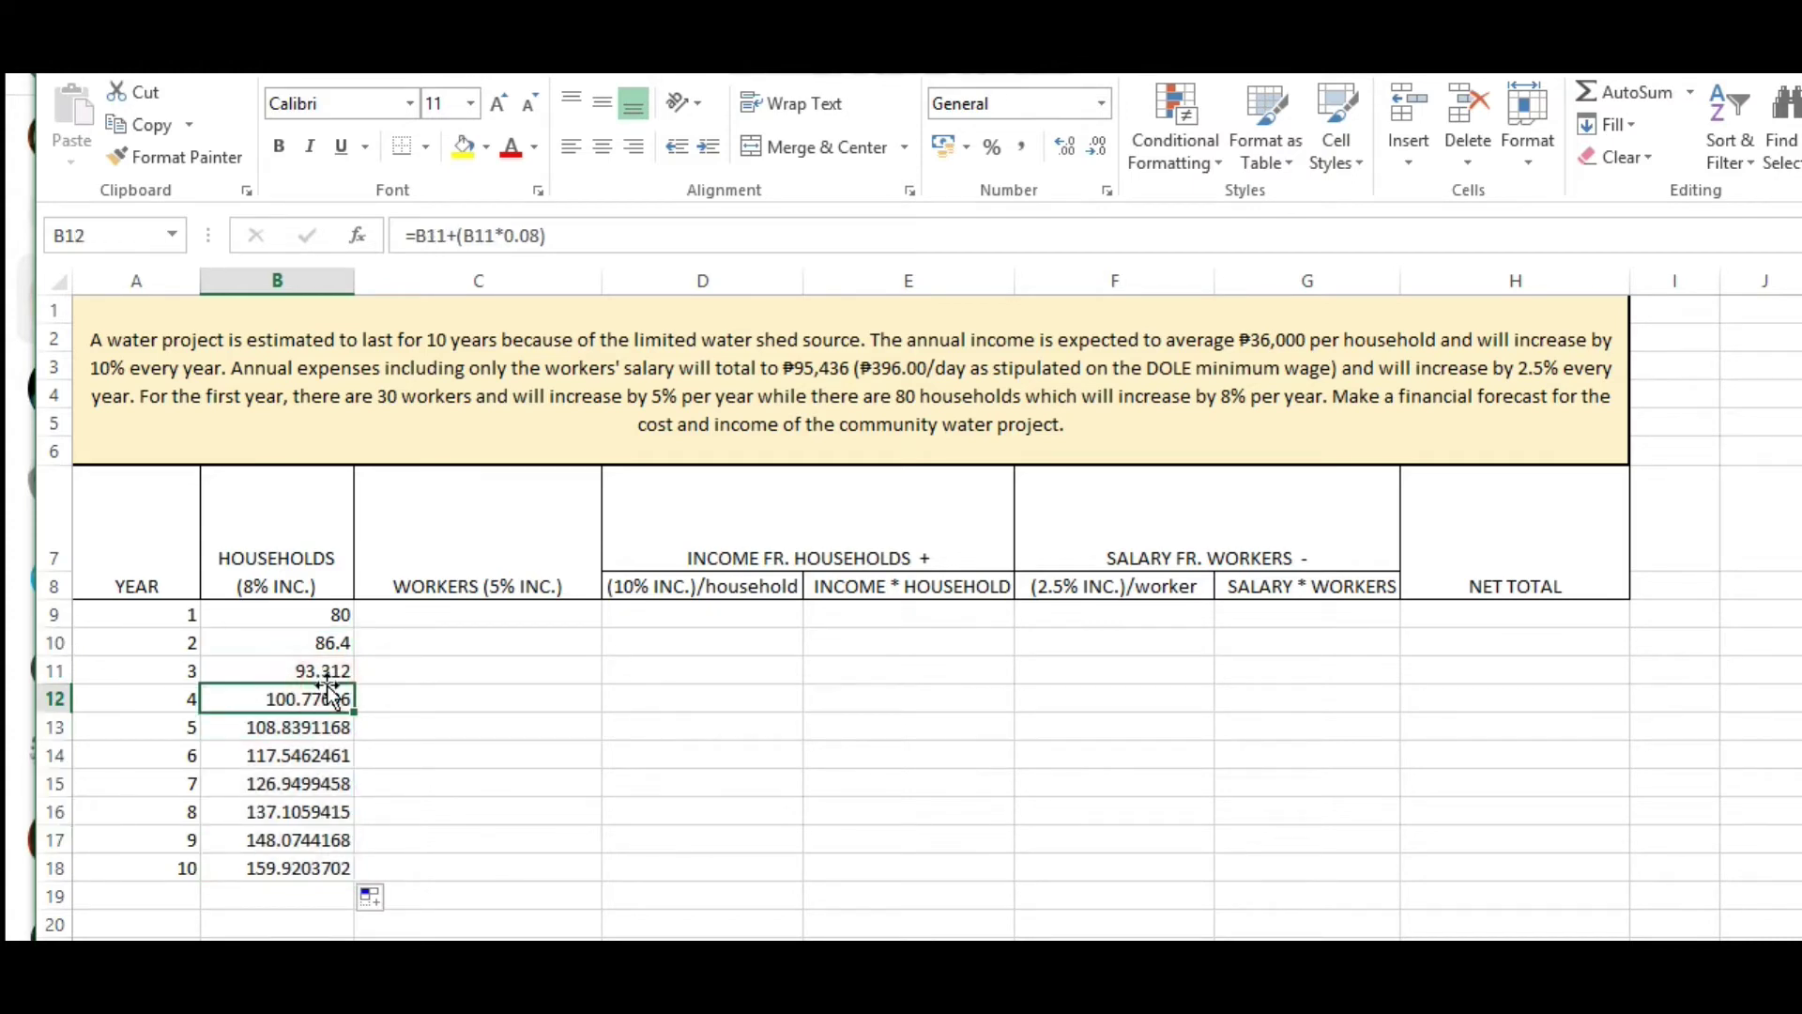
Try to fill the year 1 households value from cell B9 down to B18, and undo the fill.
click(327, 610)
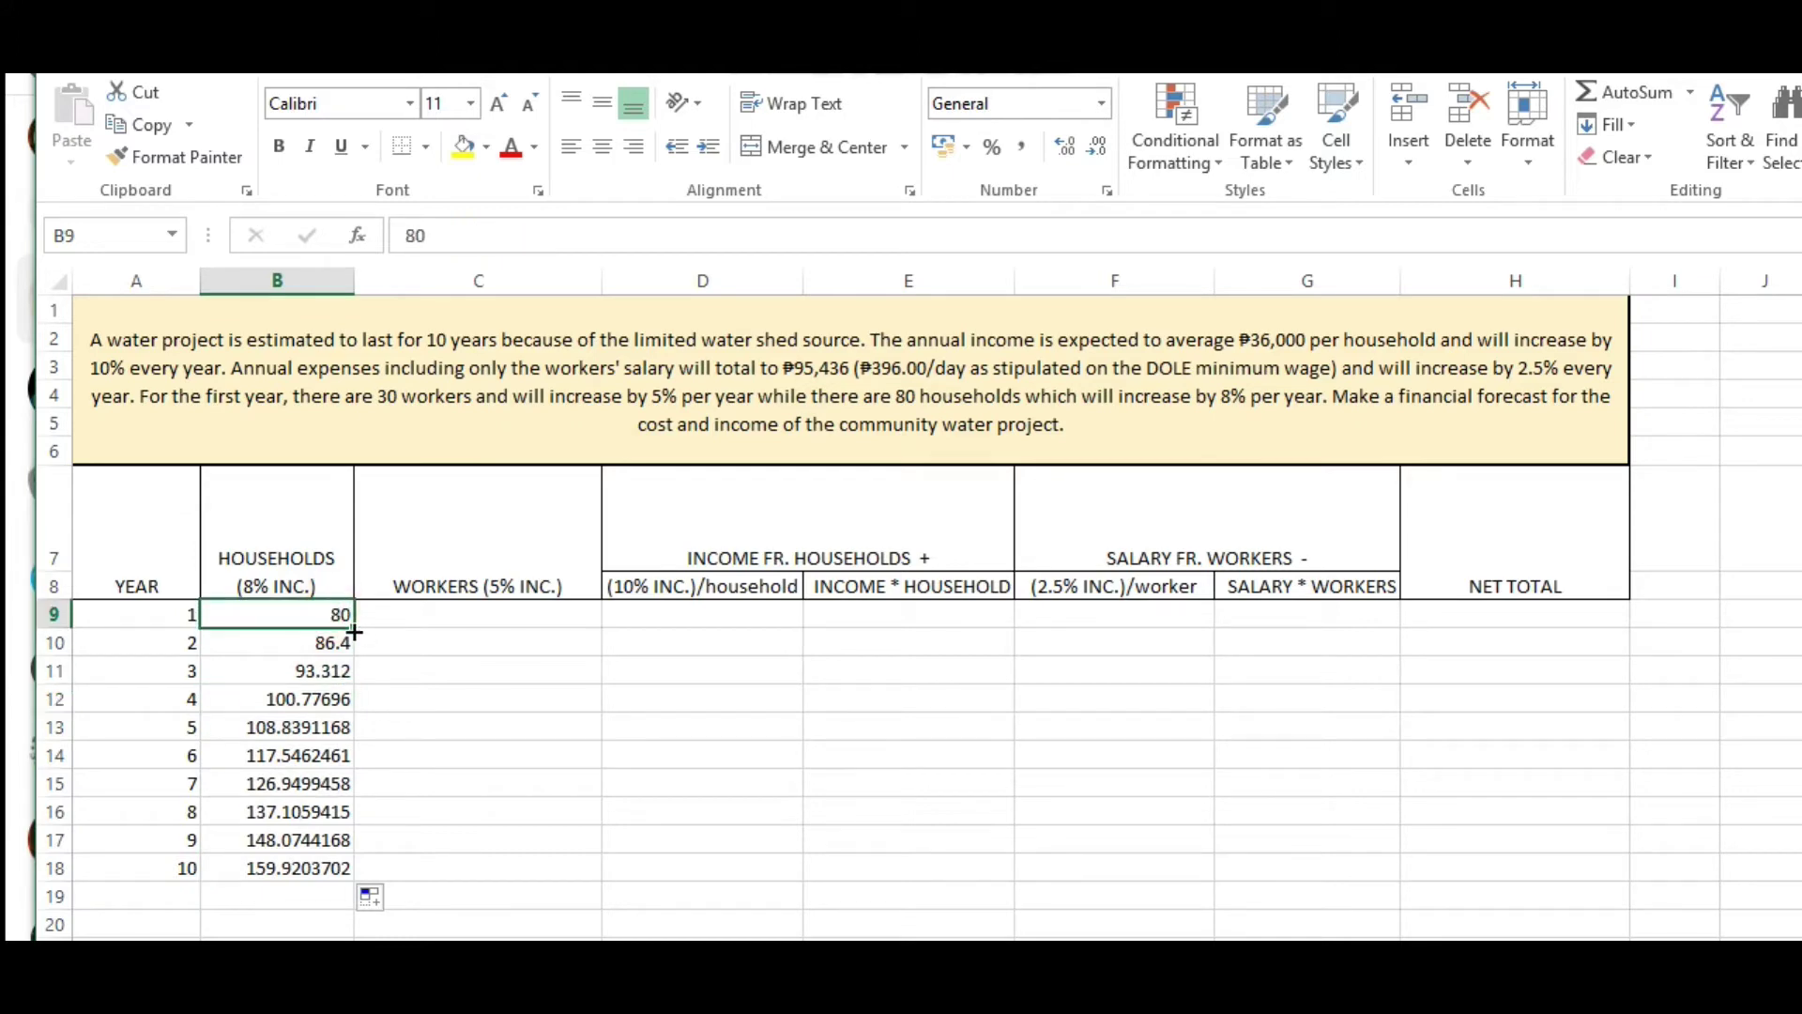
drag(355, 627, 321, 876)
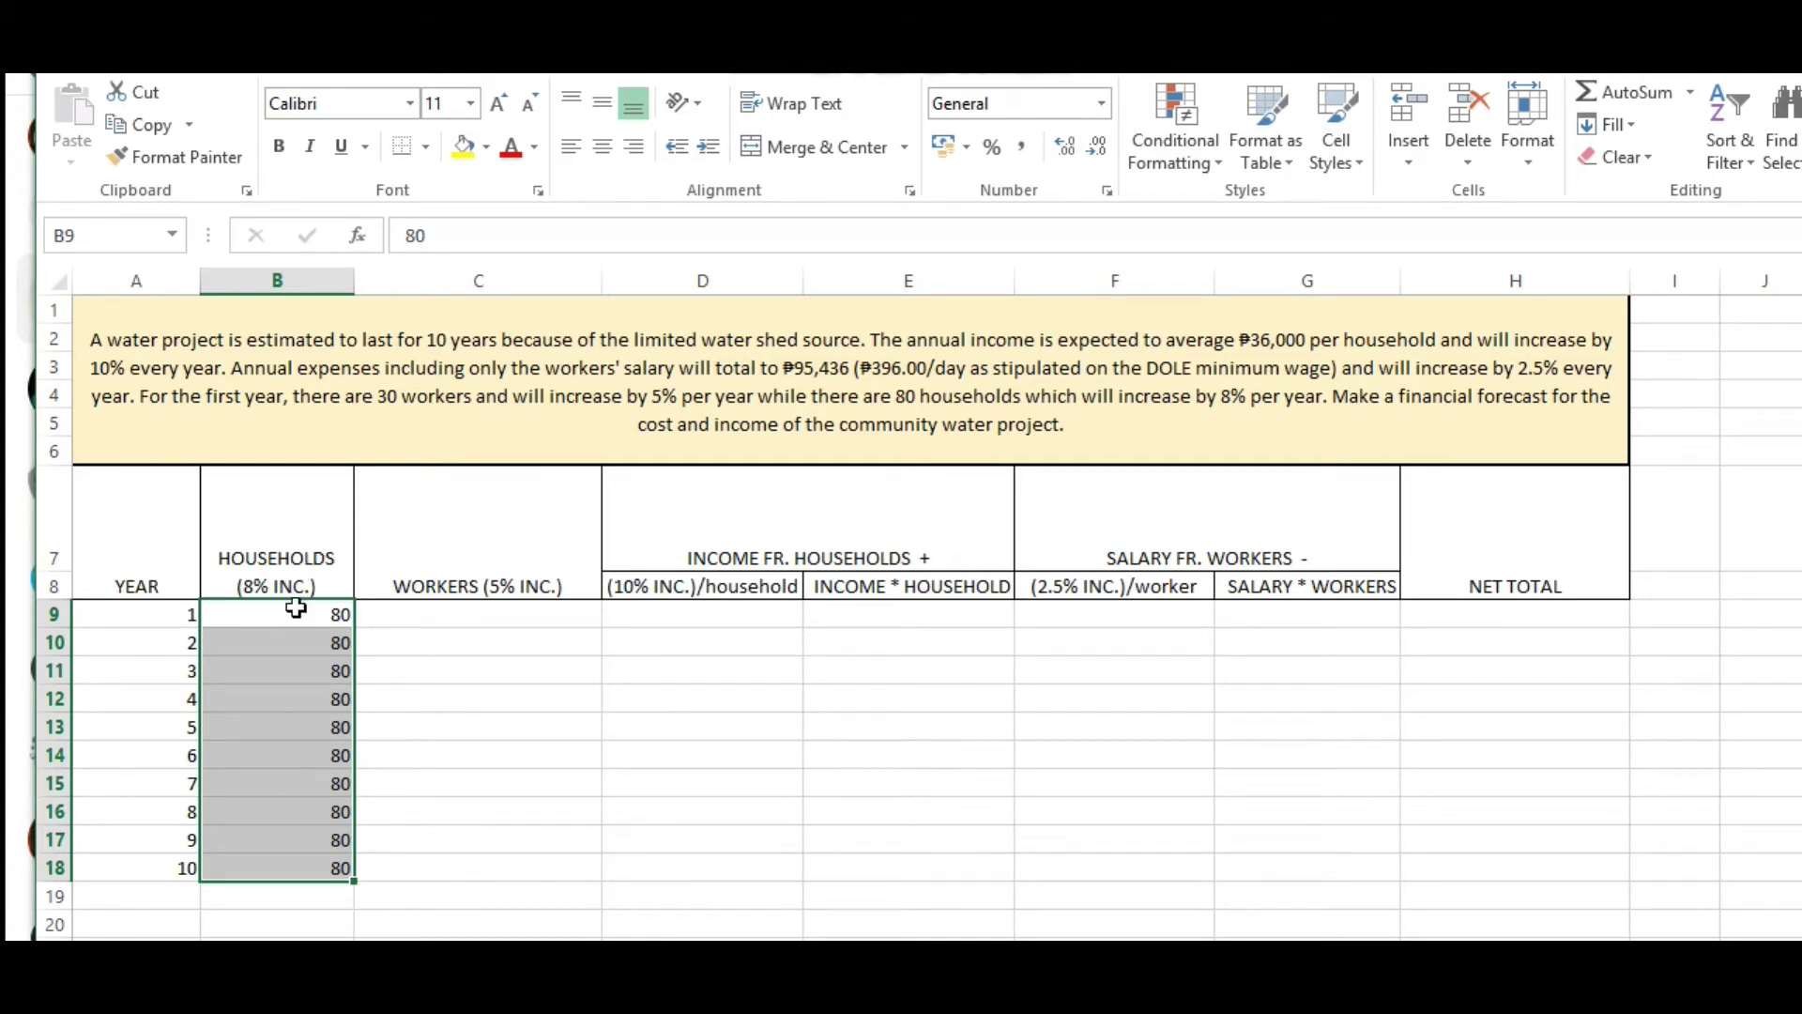
key(ctrl+z)
click(312, 635)
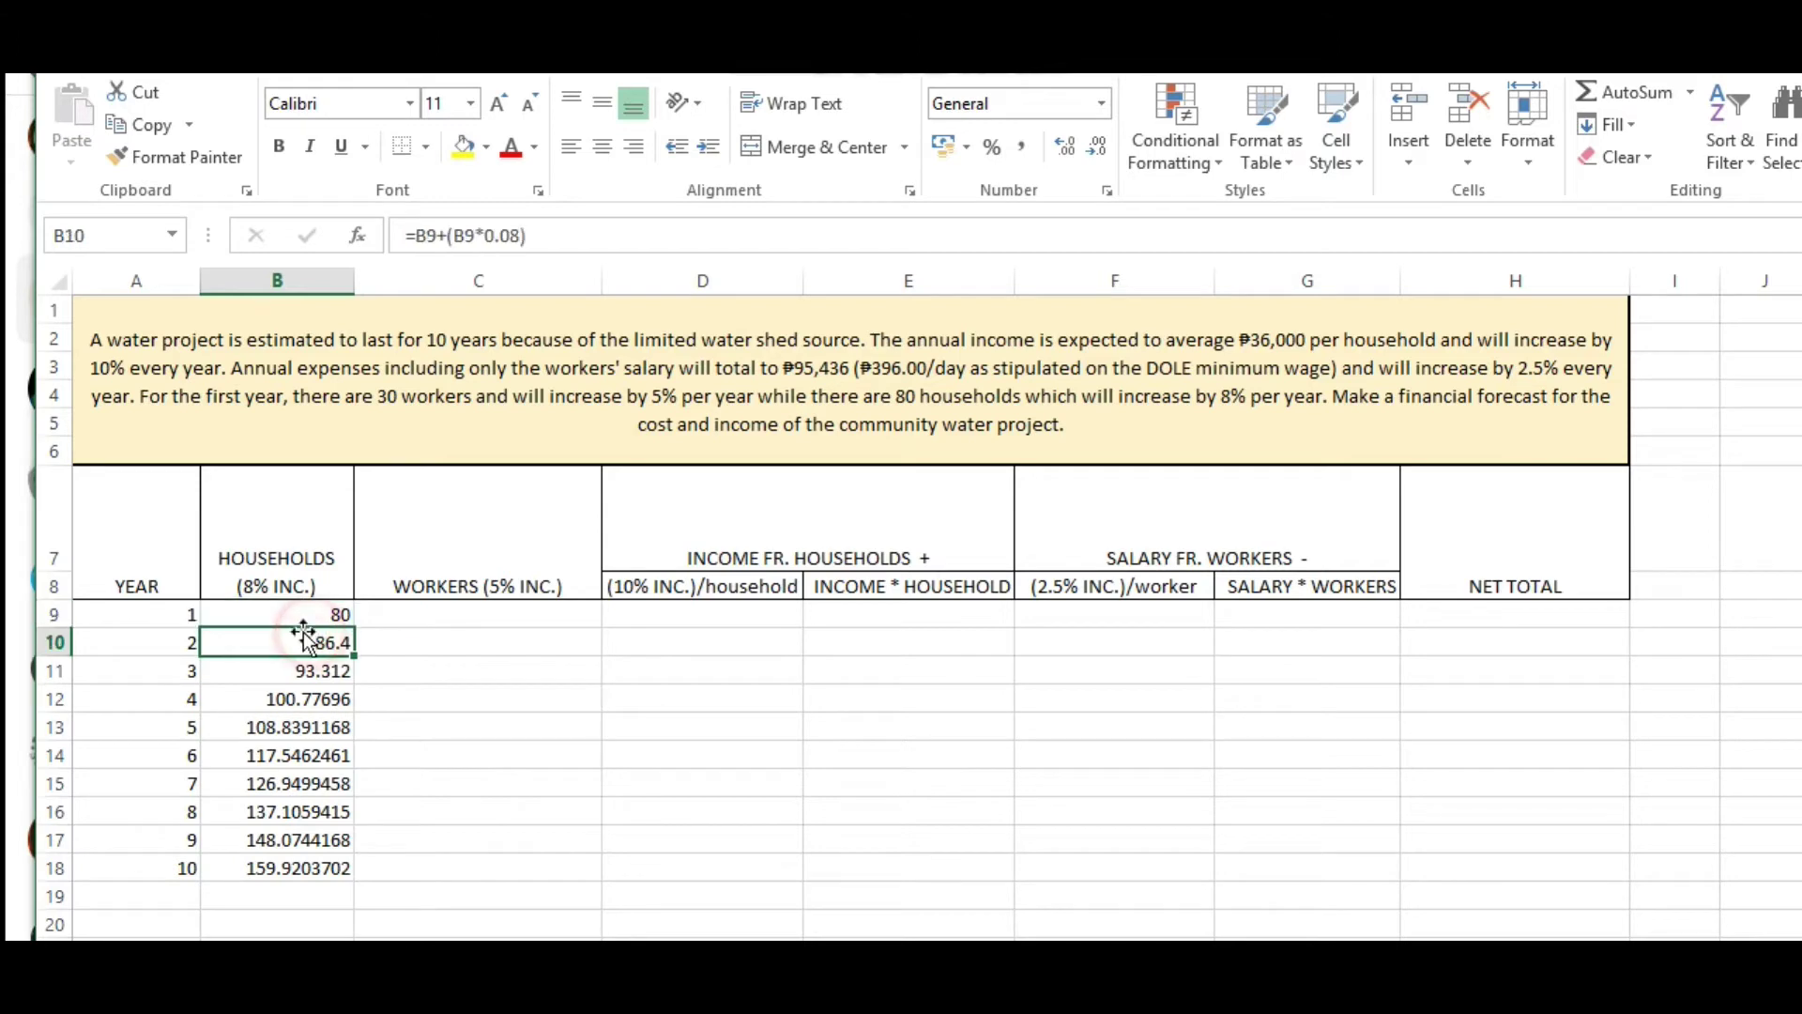
Format the household values in B9 to B18 as whole numbers with no decimal places.
click(539, 572)
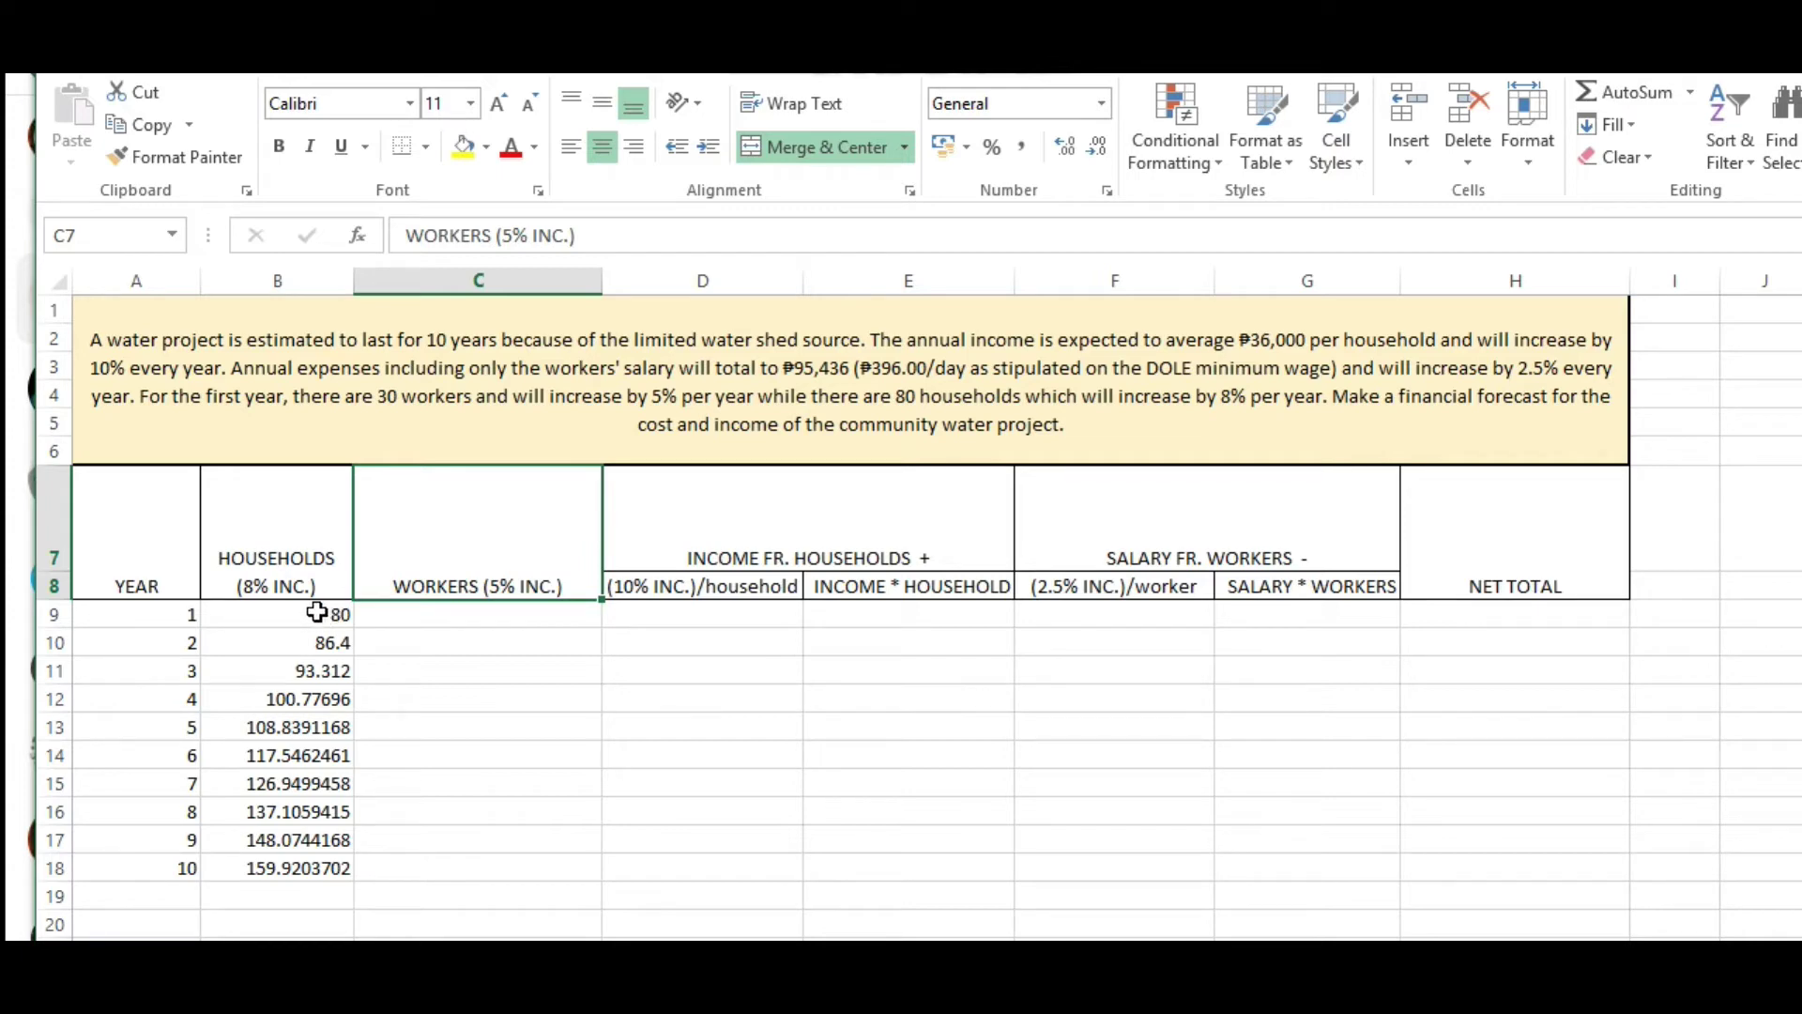
drag(320, 614, 324, 868)
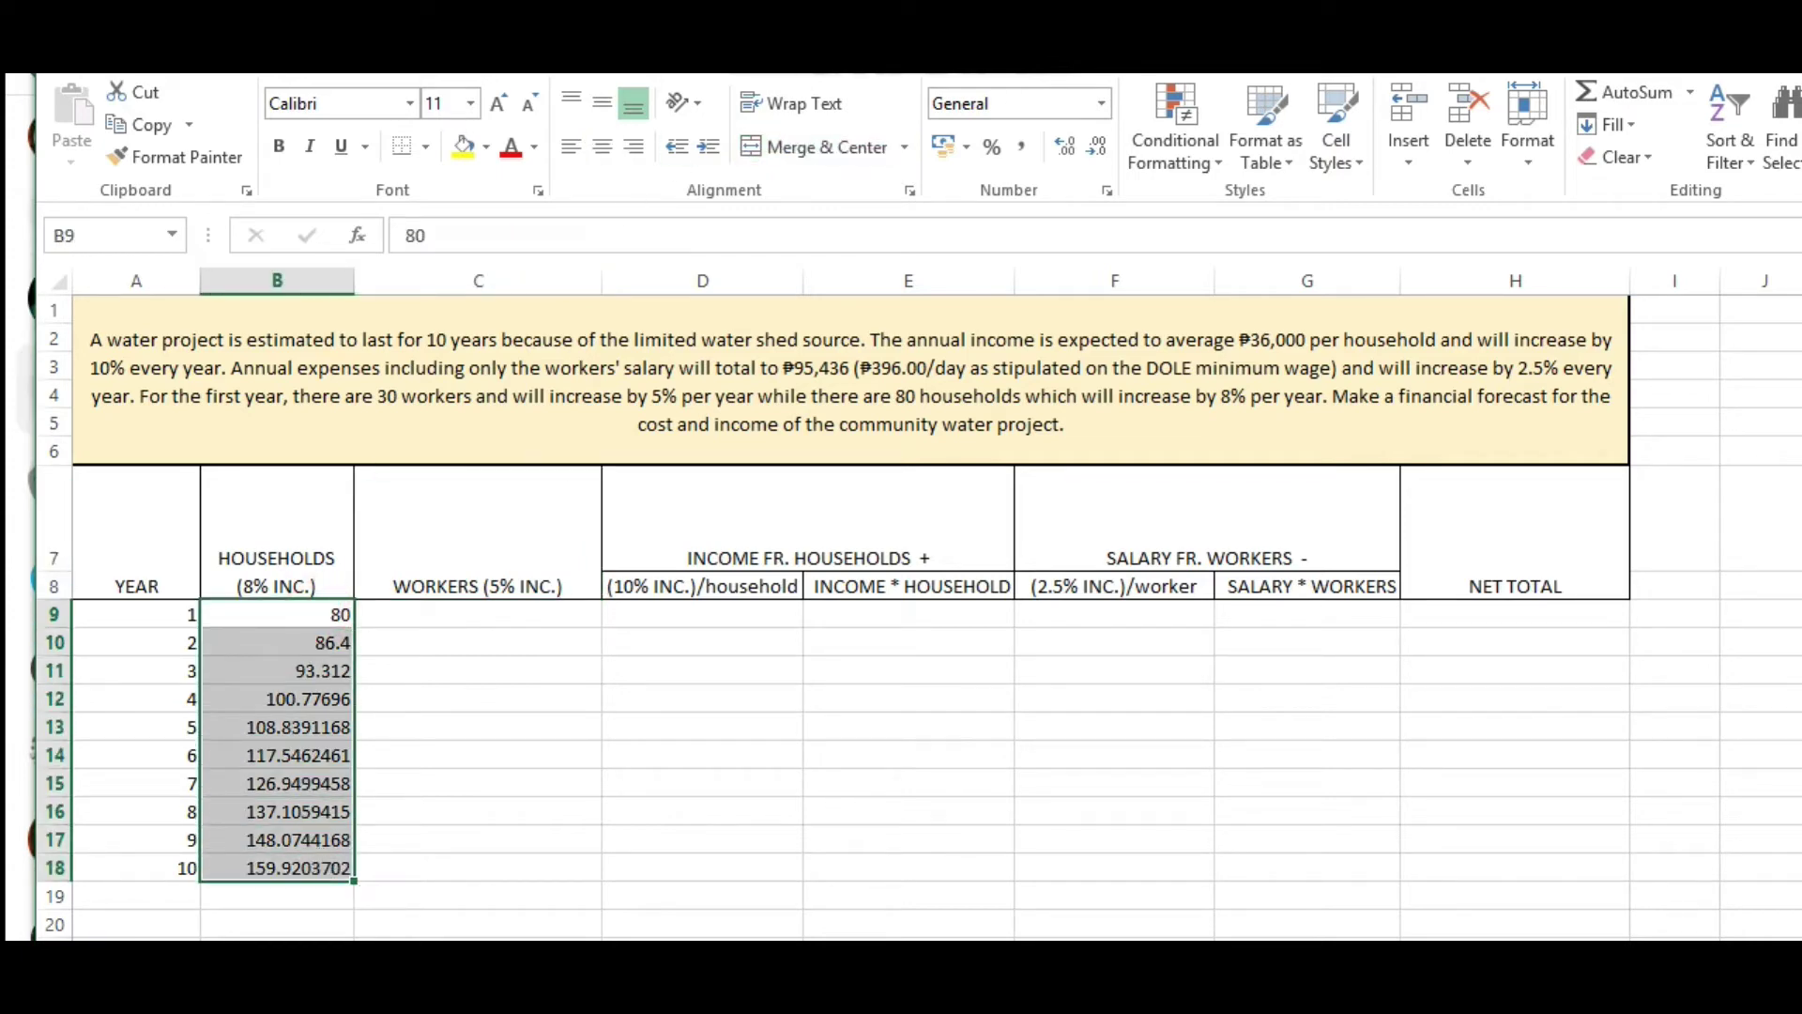
click(1097, 148)
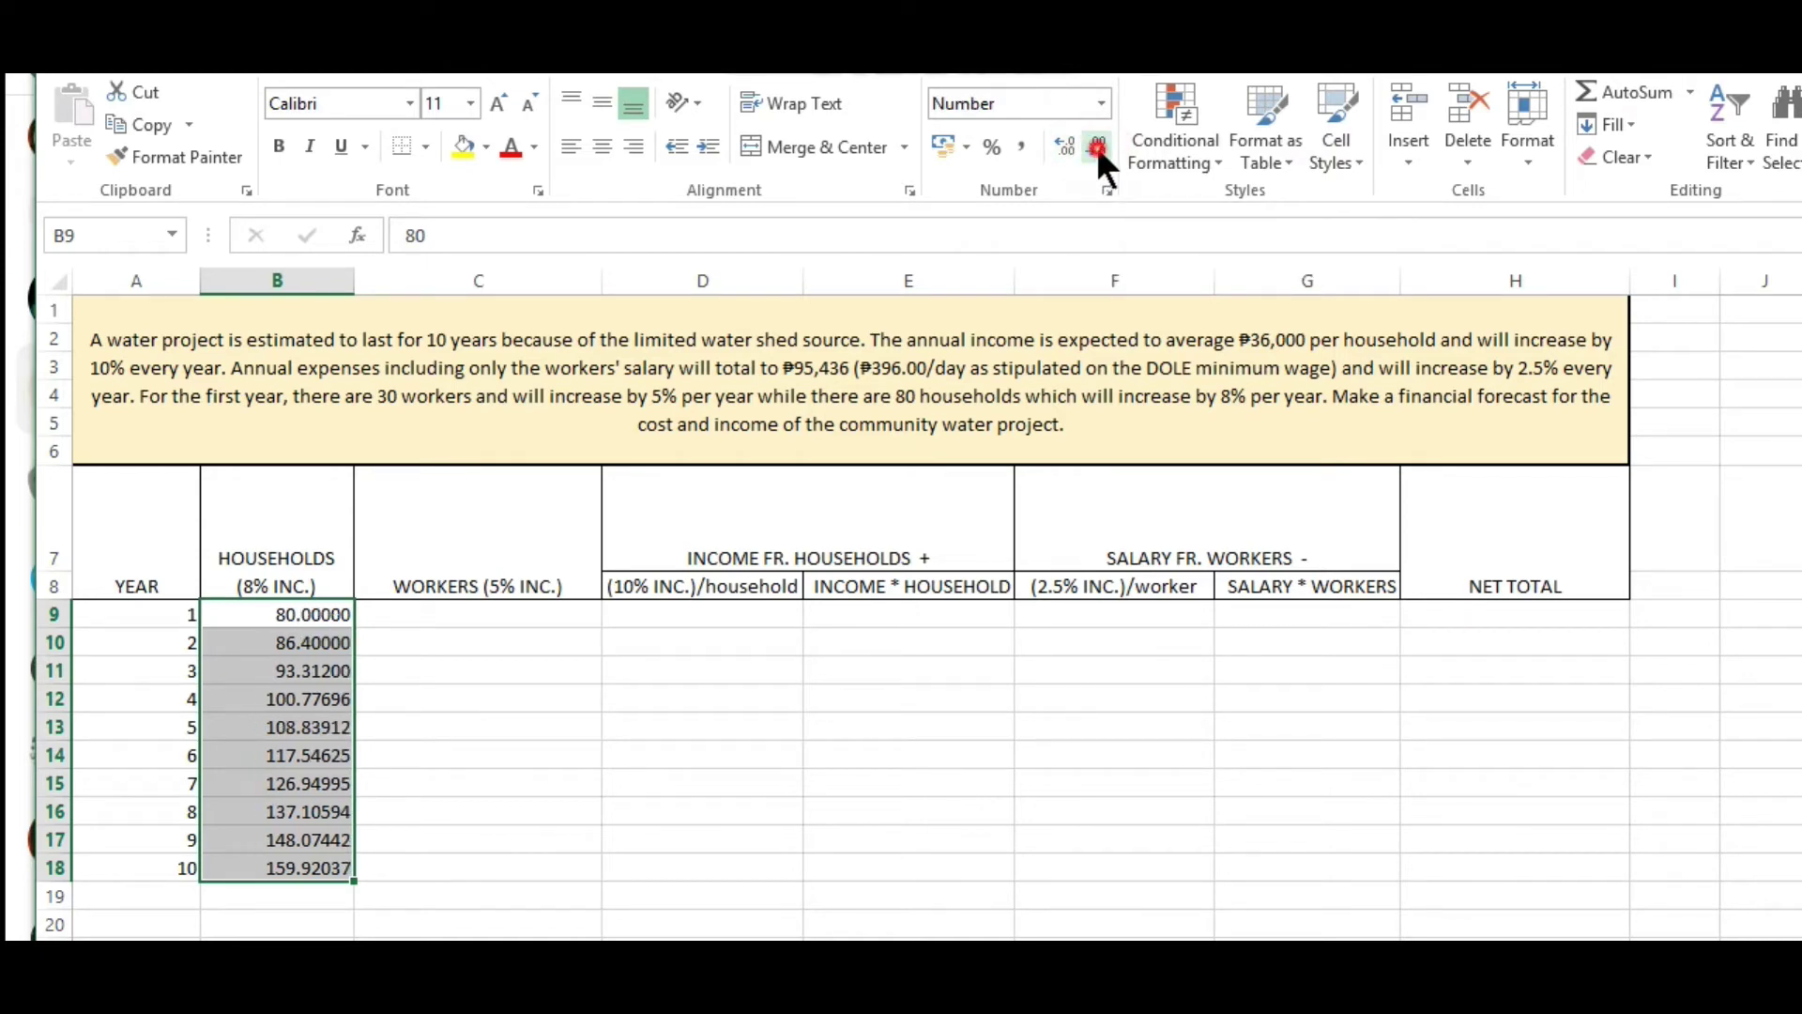
double_click(1097, 145)
click(1096, 145)
click(1097, 145)
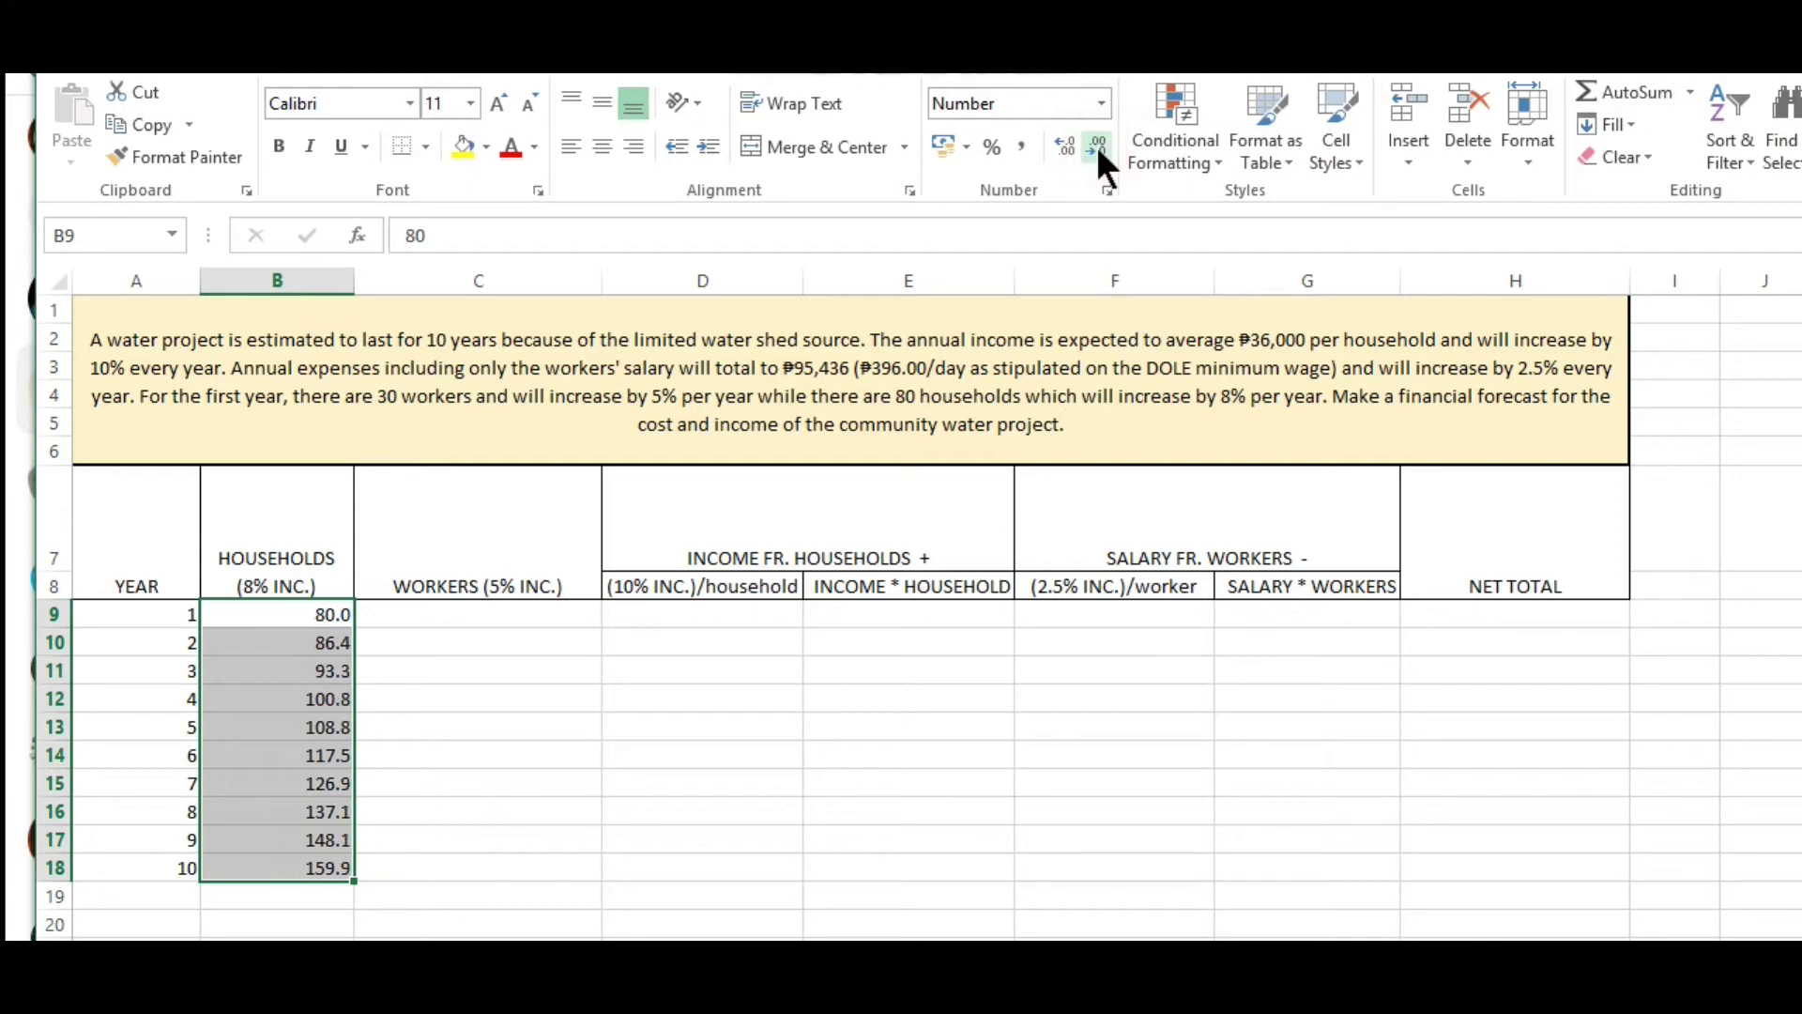
click(1097, 145)
click(329, 622)
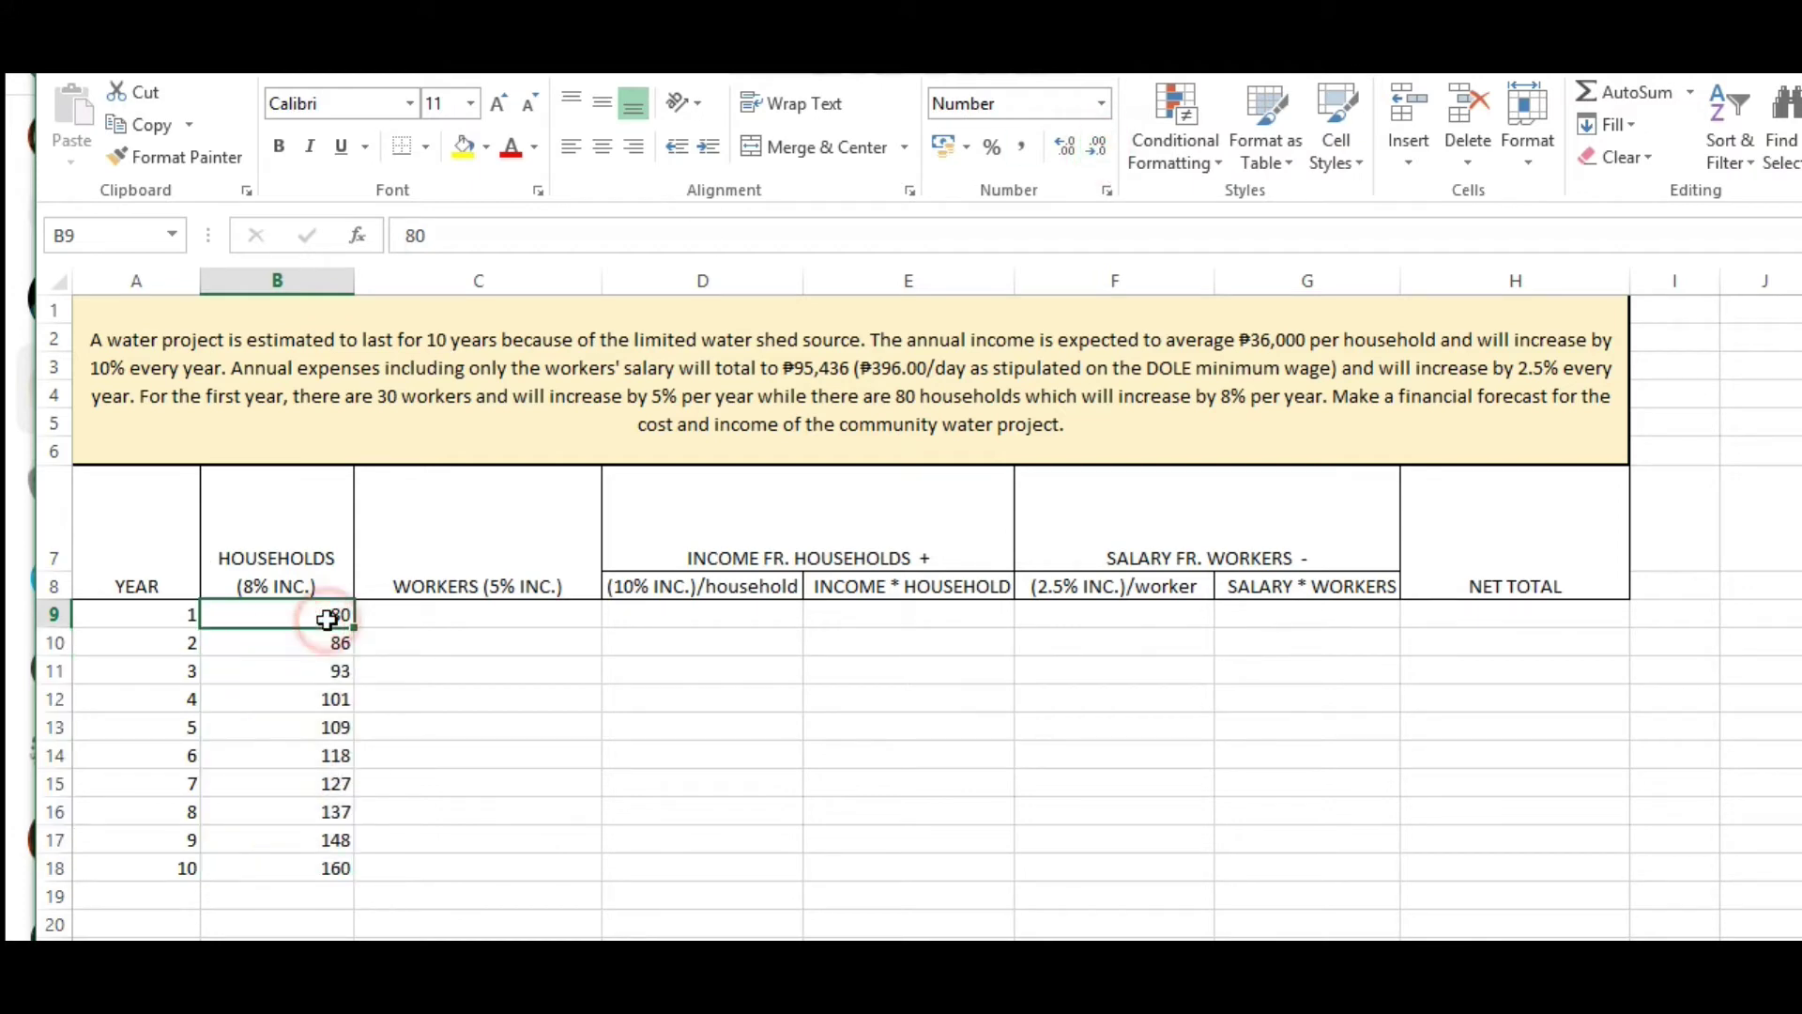
click(312, 674)
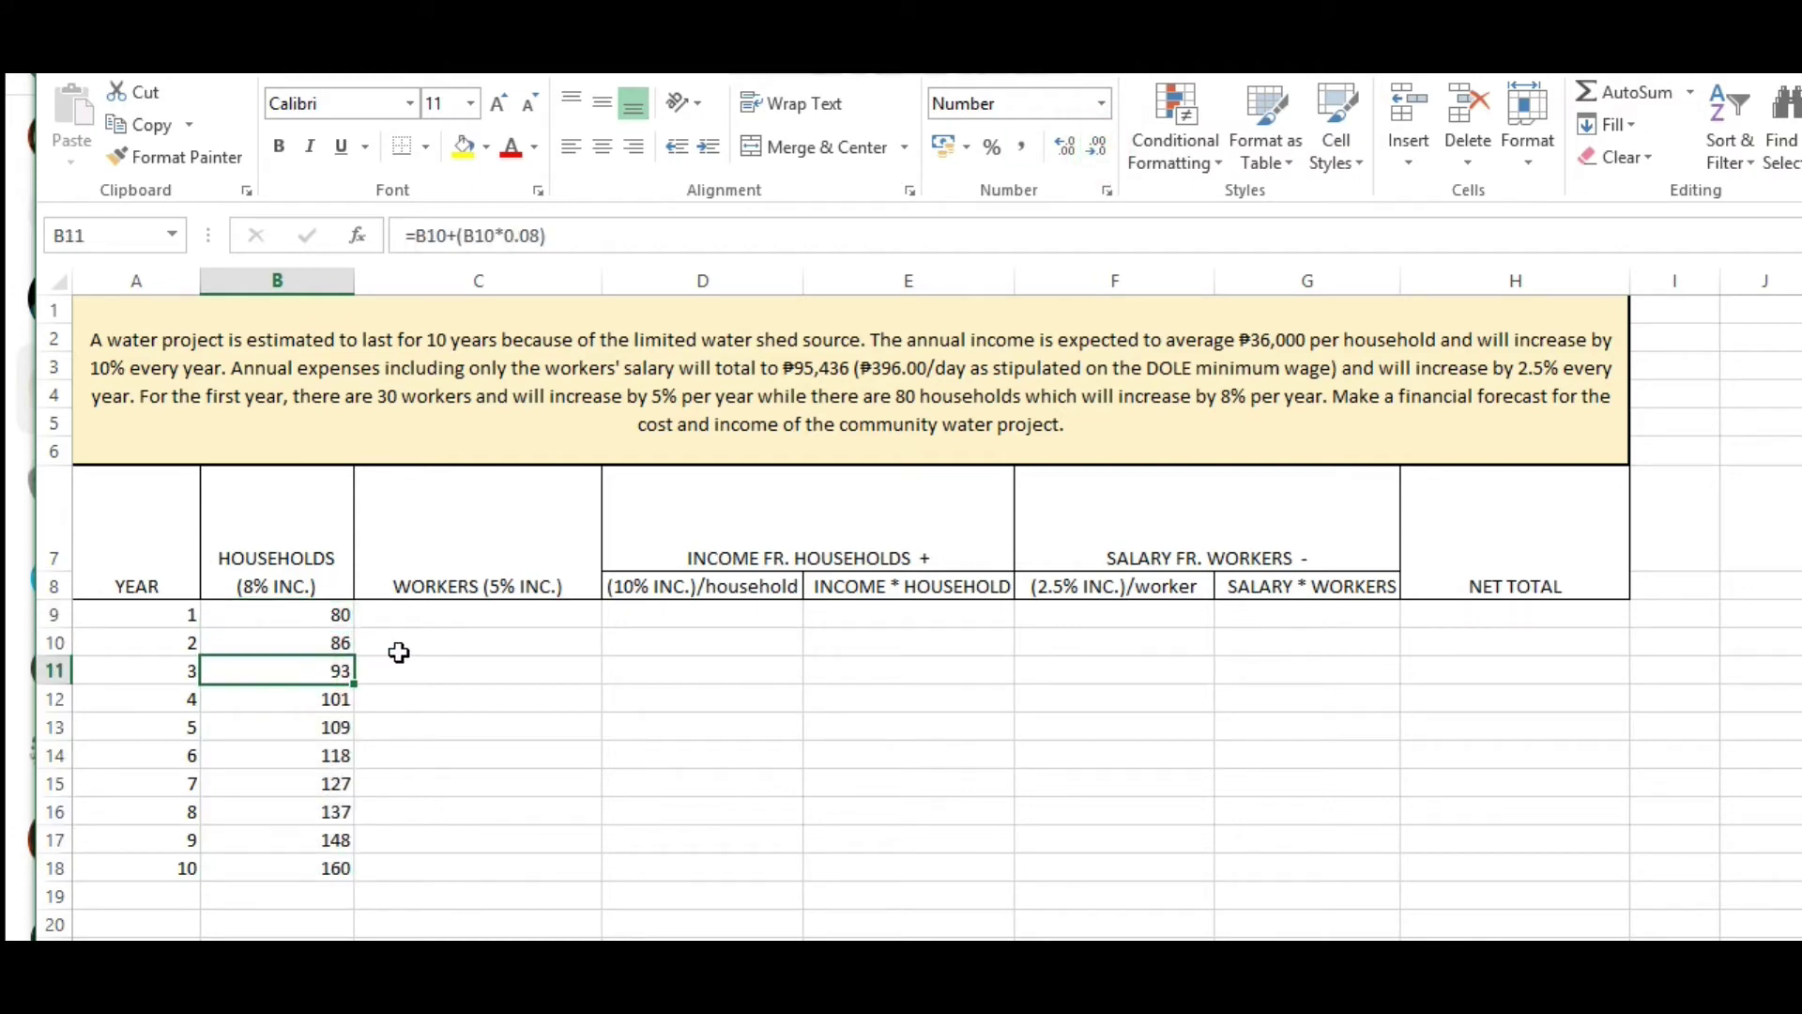
Enter 30 in cell C9 as the number of workers for year 1.
click(479, 615)
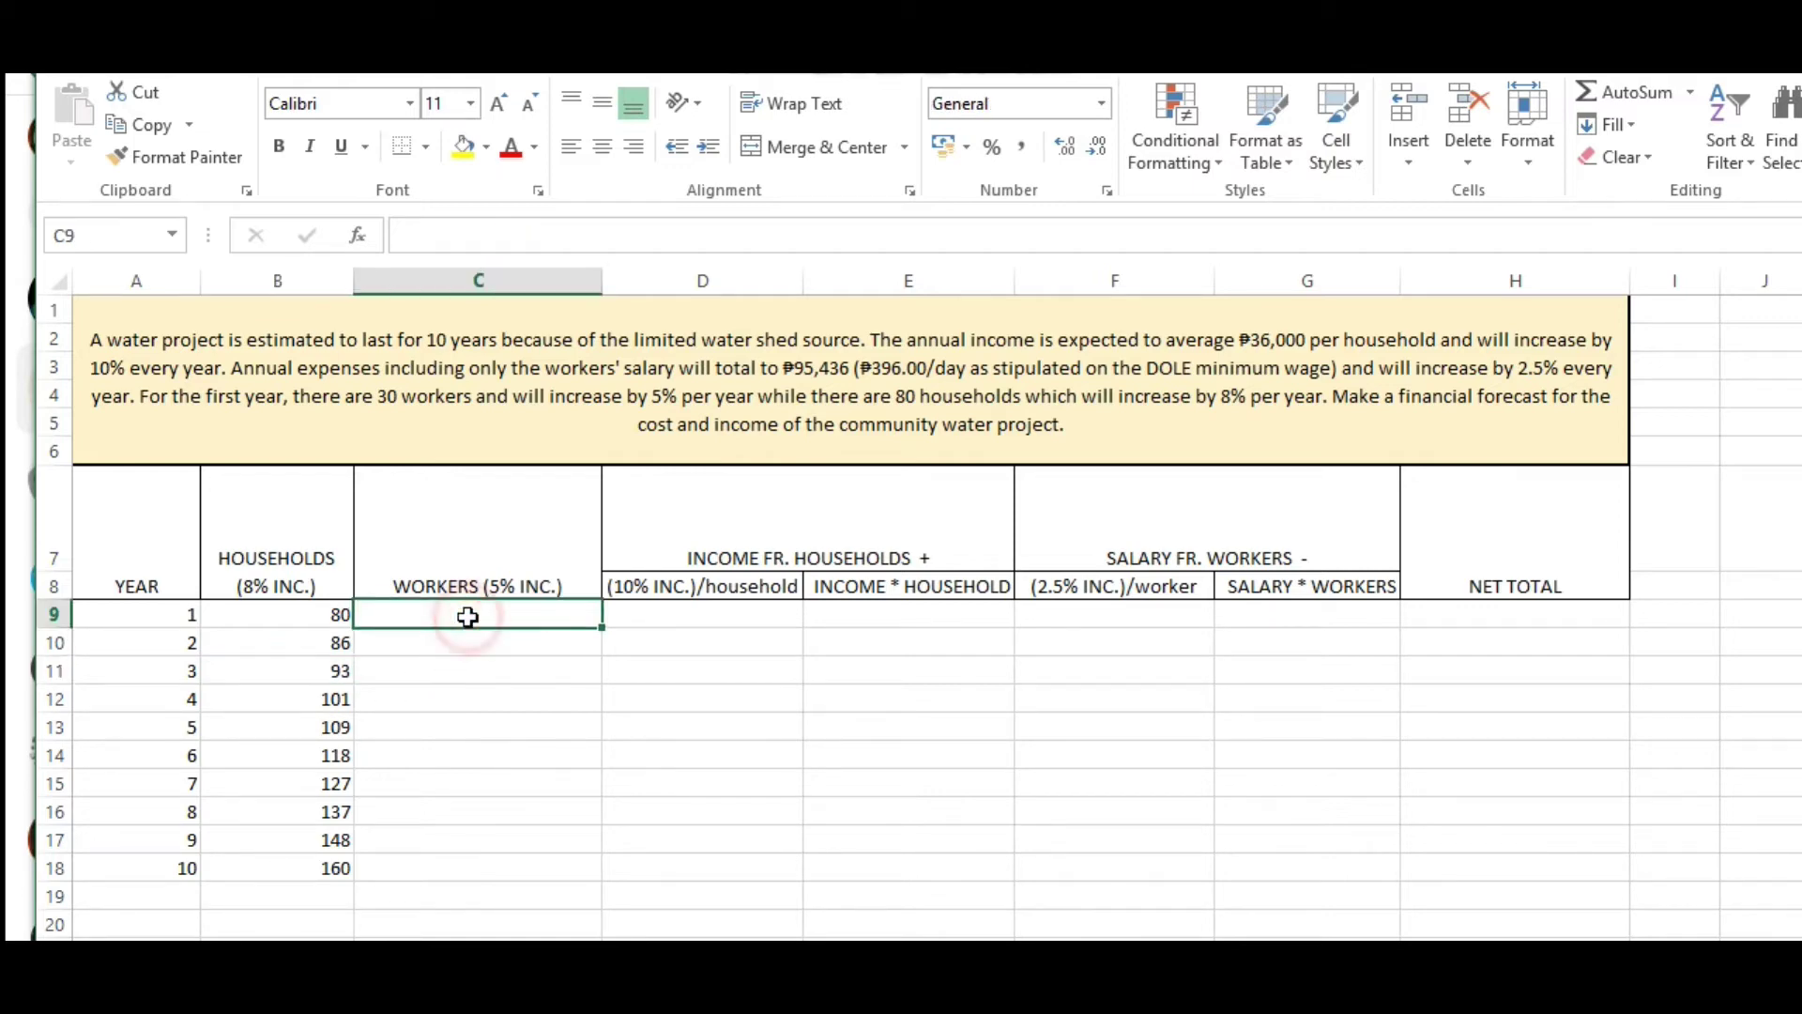
click(523, 613)
click(414, 394)
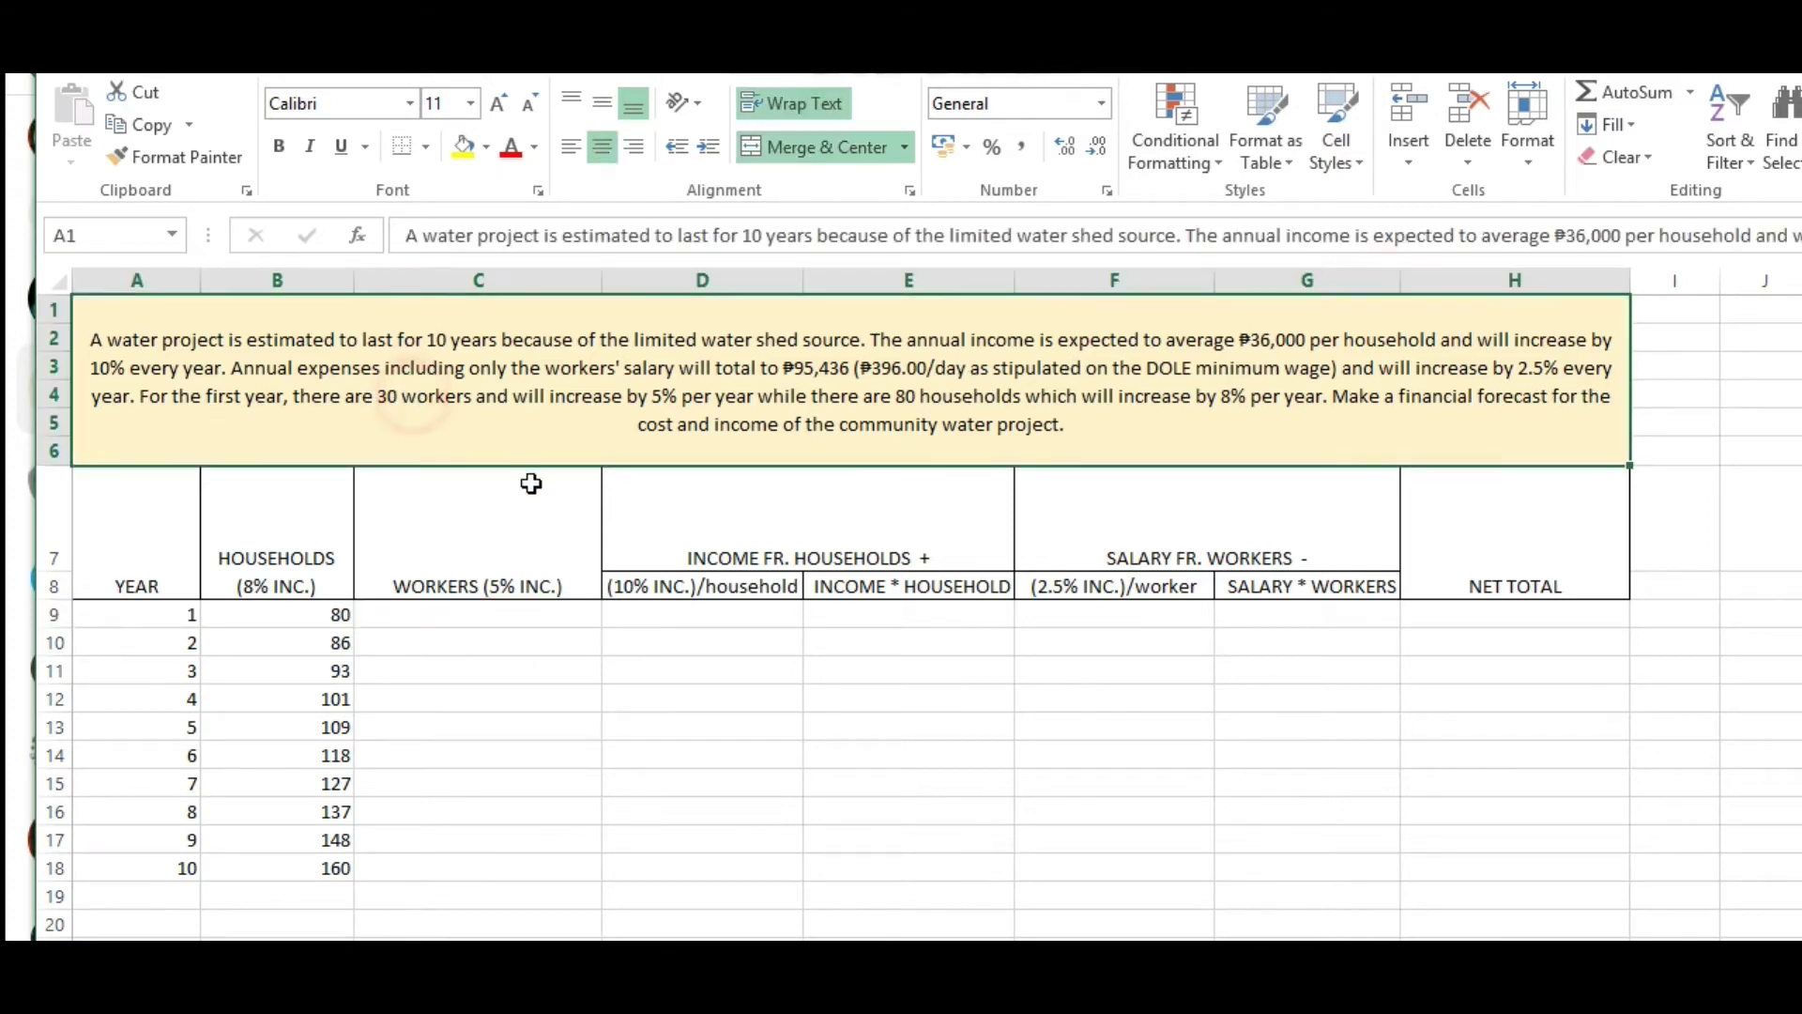
click(470, 615)
double_click(475, 615)
text(30)
key(Return)
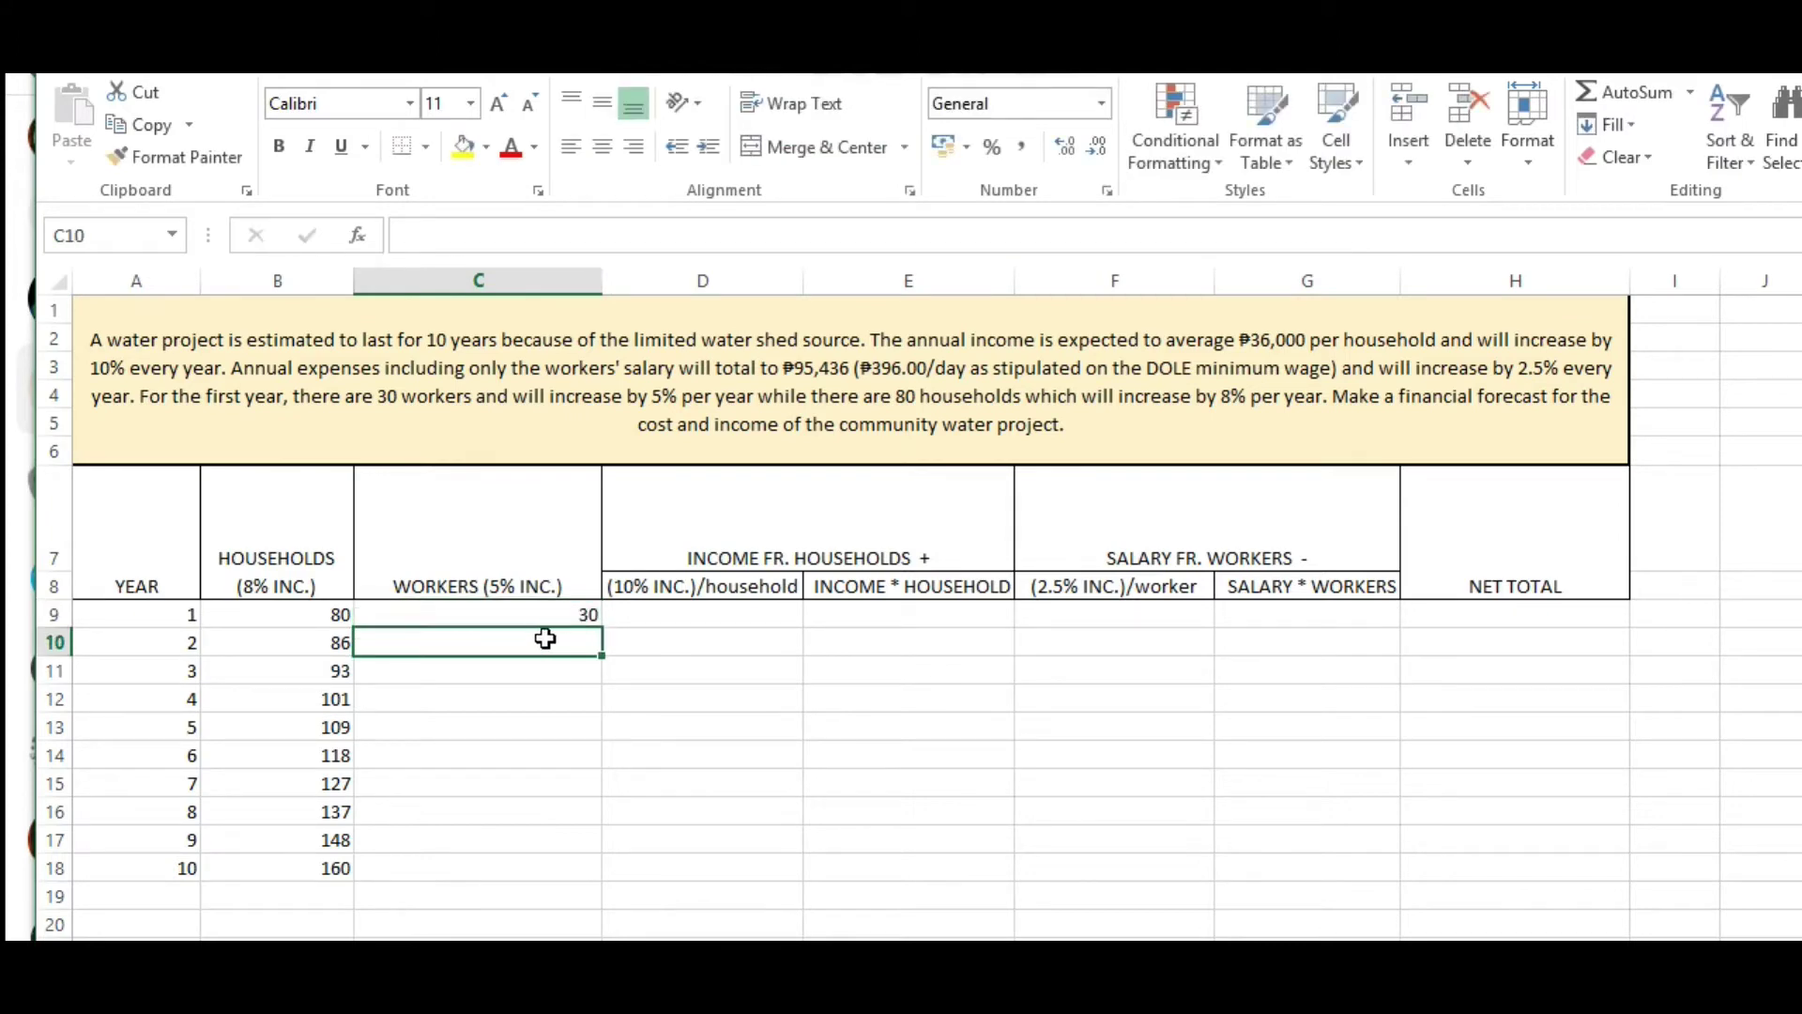
Enter the formula =C9+(C9*0.05) in cell C10 to calculate the year 2 workers with a 5% increase.
text(=)
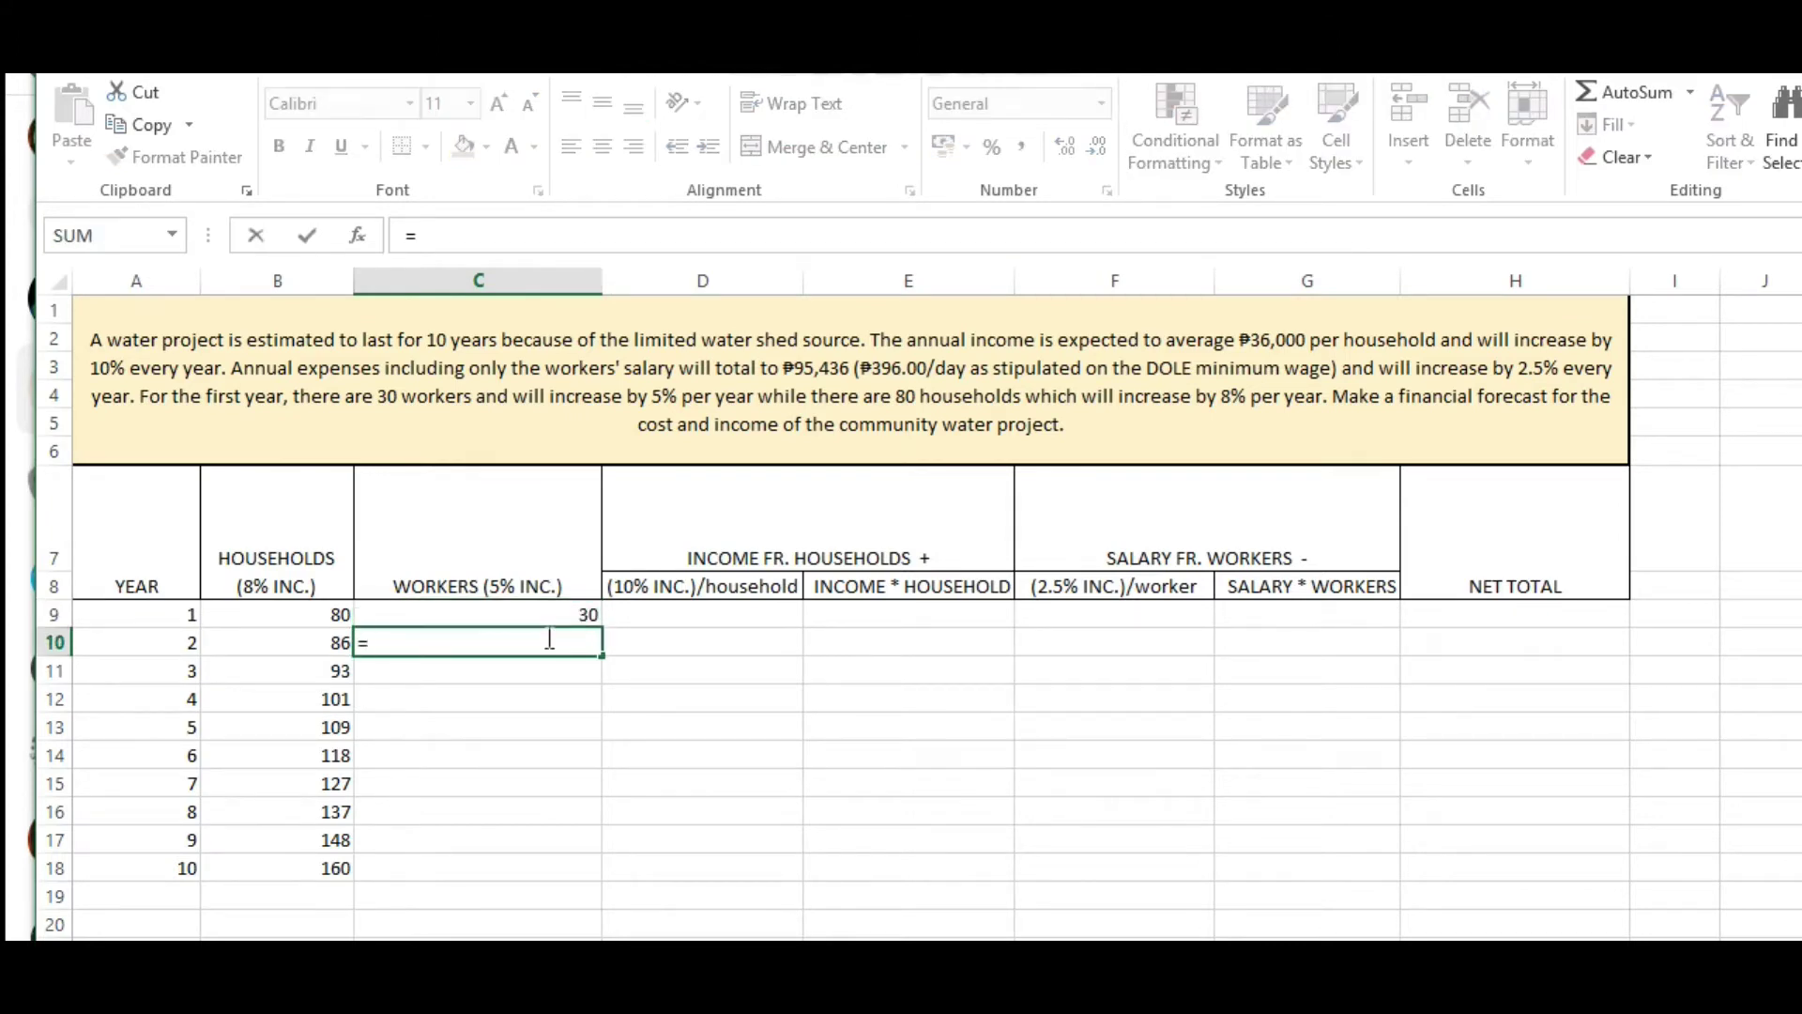
click(445, 613)
text(+)
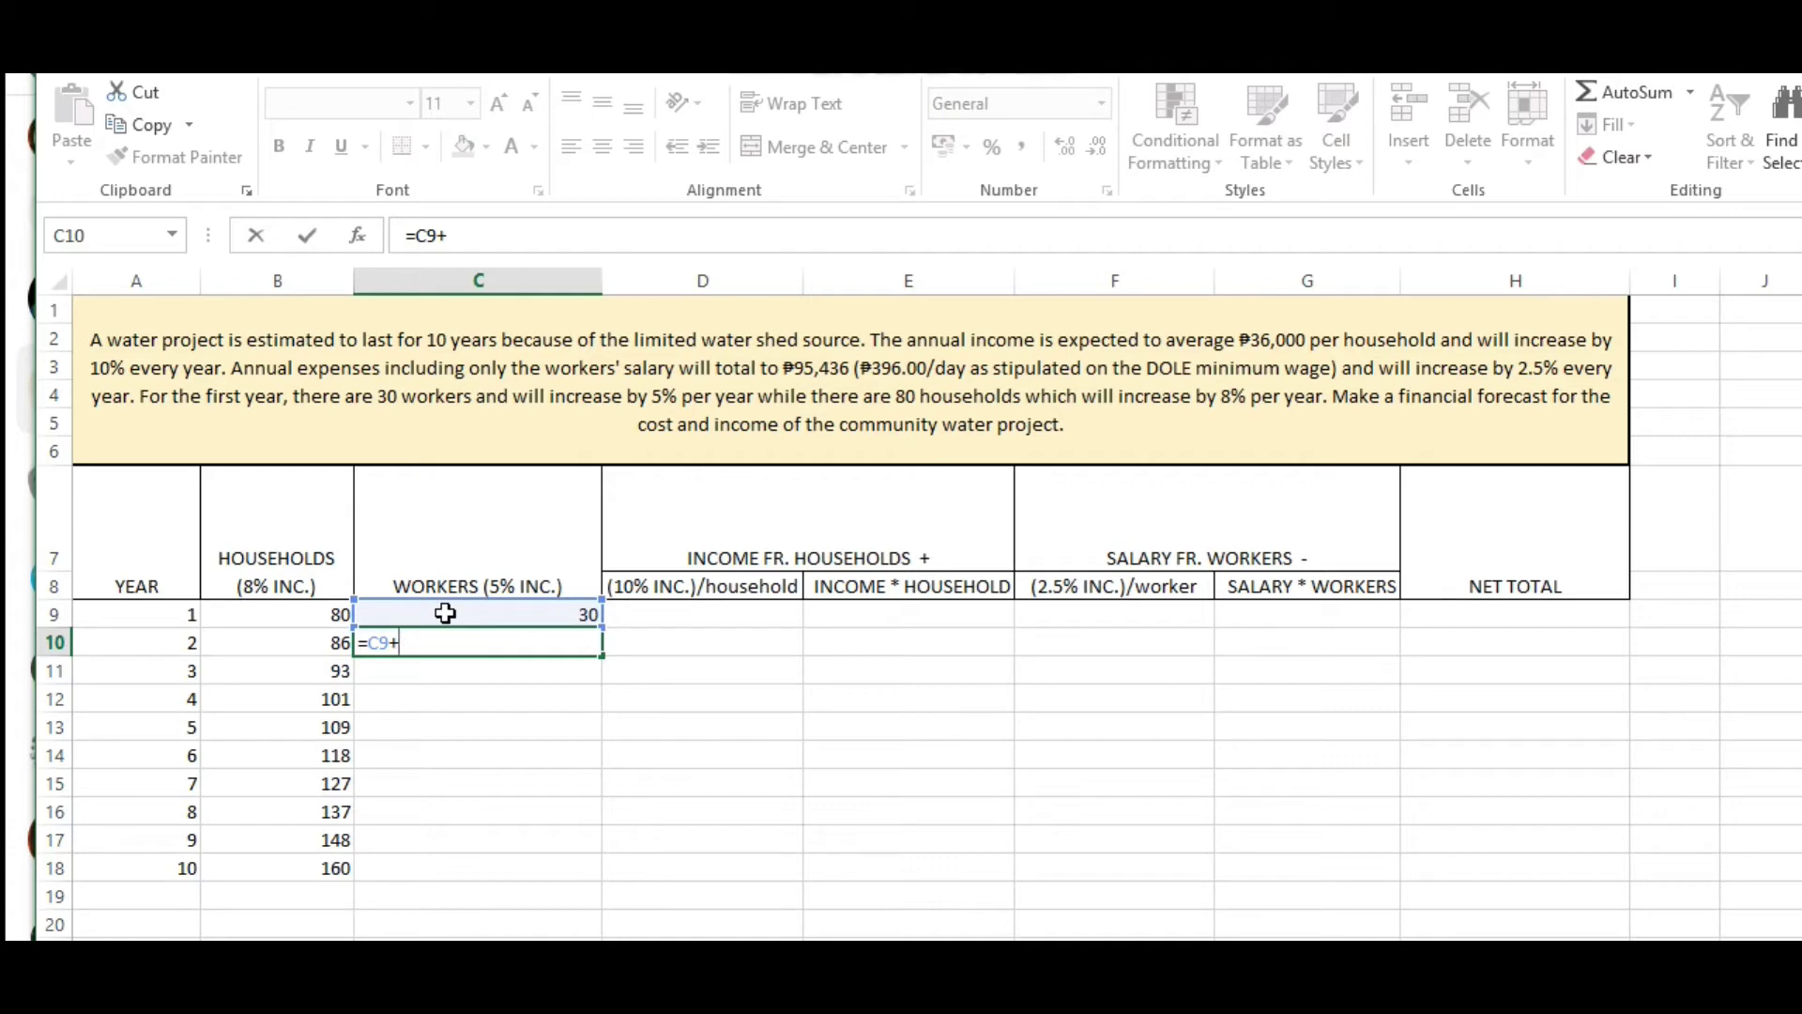
text(()
click(487, 641)
text(5)
key(BackSpace)
click(430, 612)
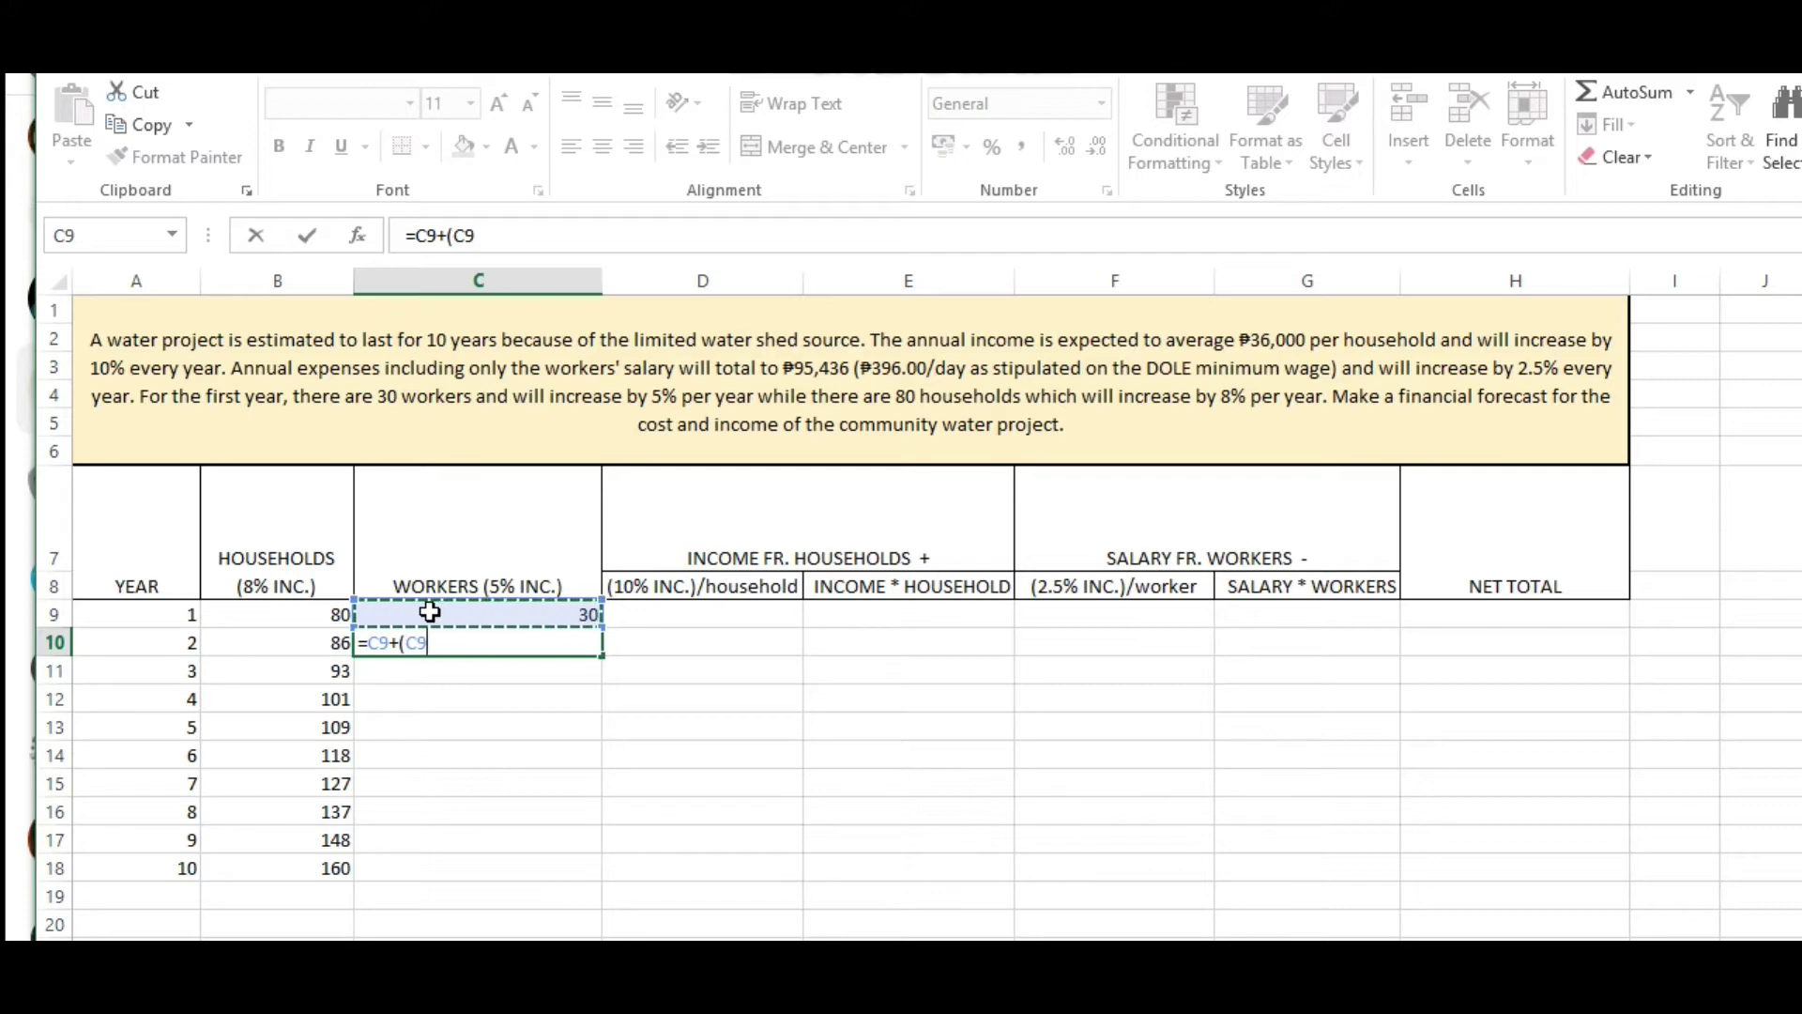
text(*)
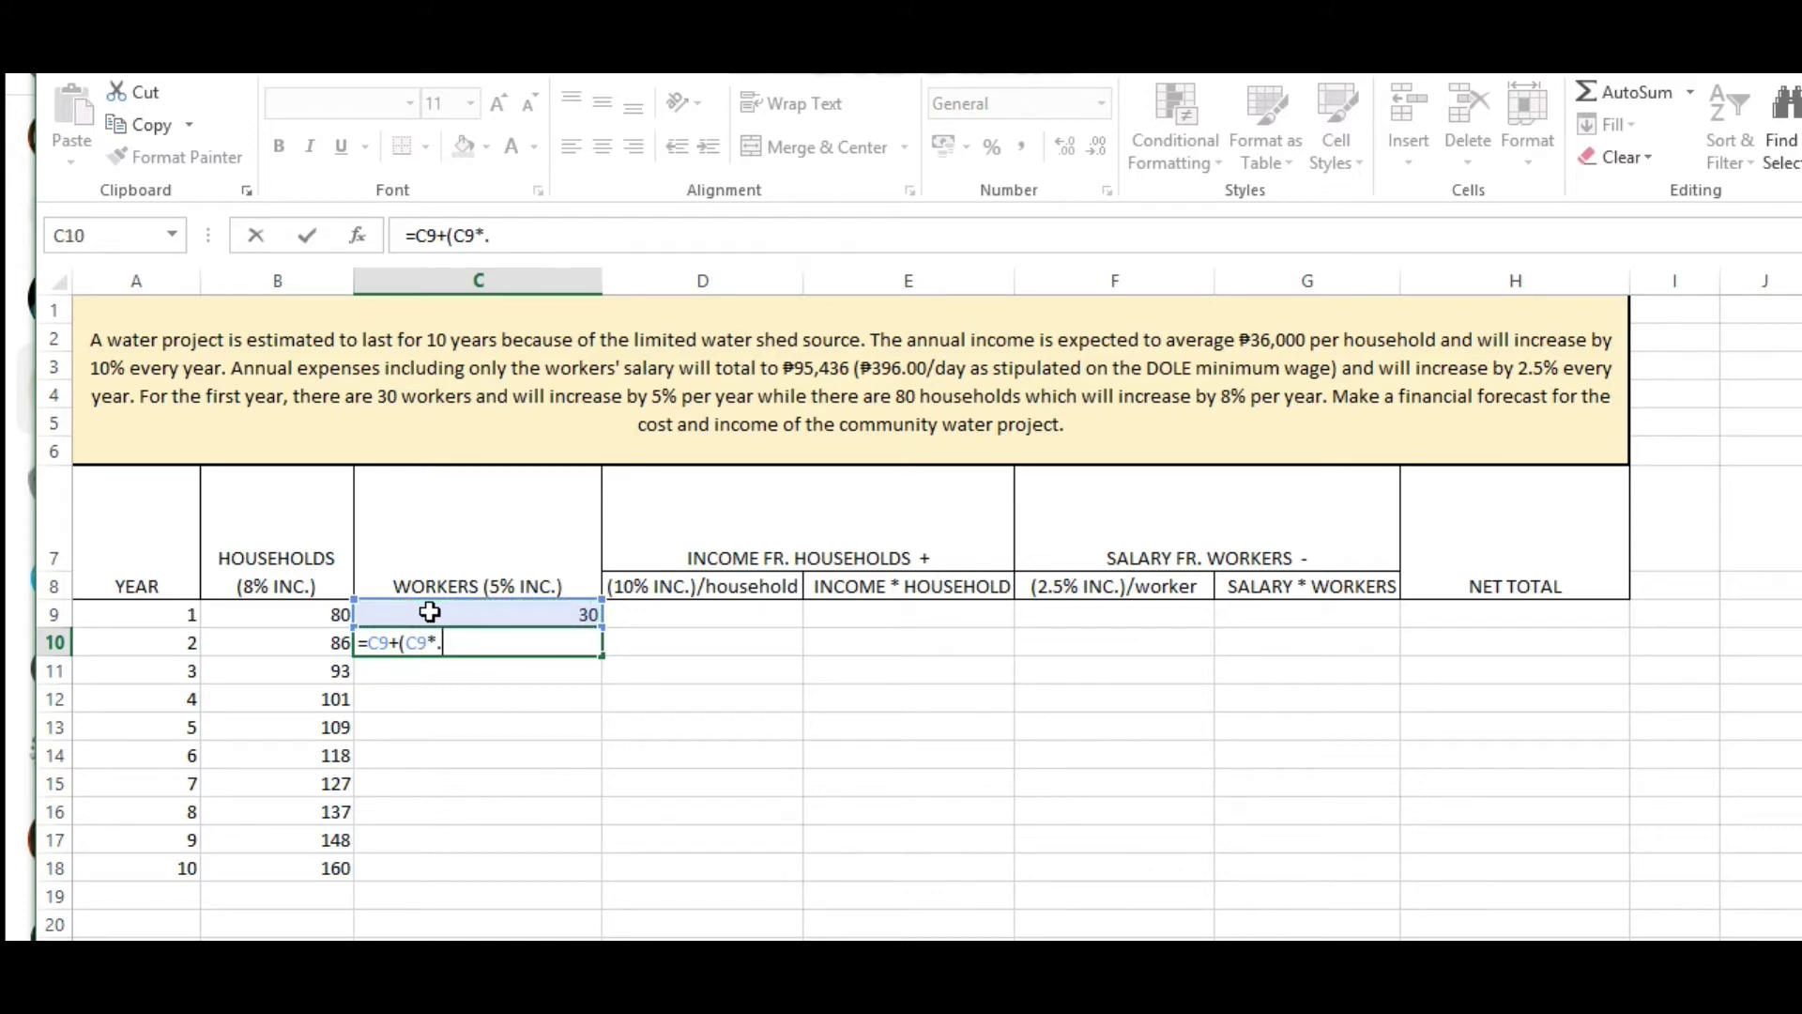
text(.05))
key(Return)
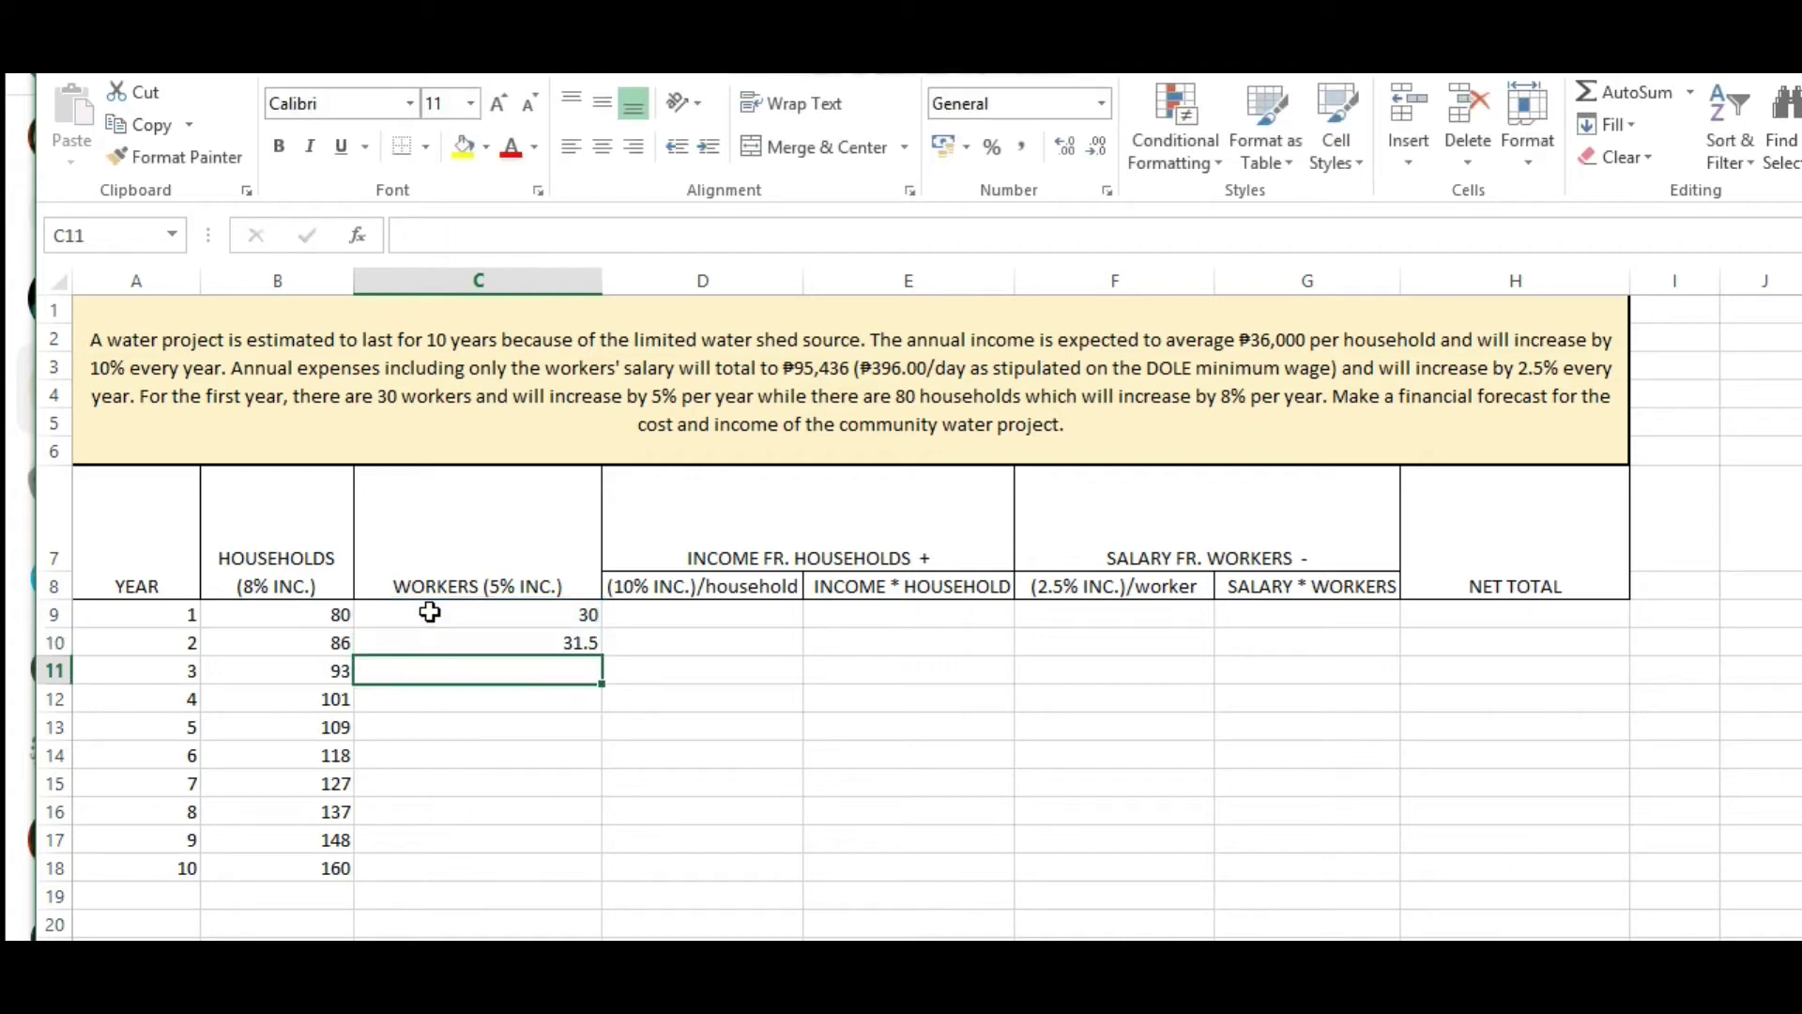
Fill the workers formula from cell C10 down to C18 and format those cells with no decimal places.
click(591, 638)
drag(599, 655, 584, 881)
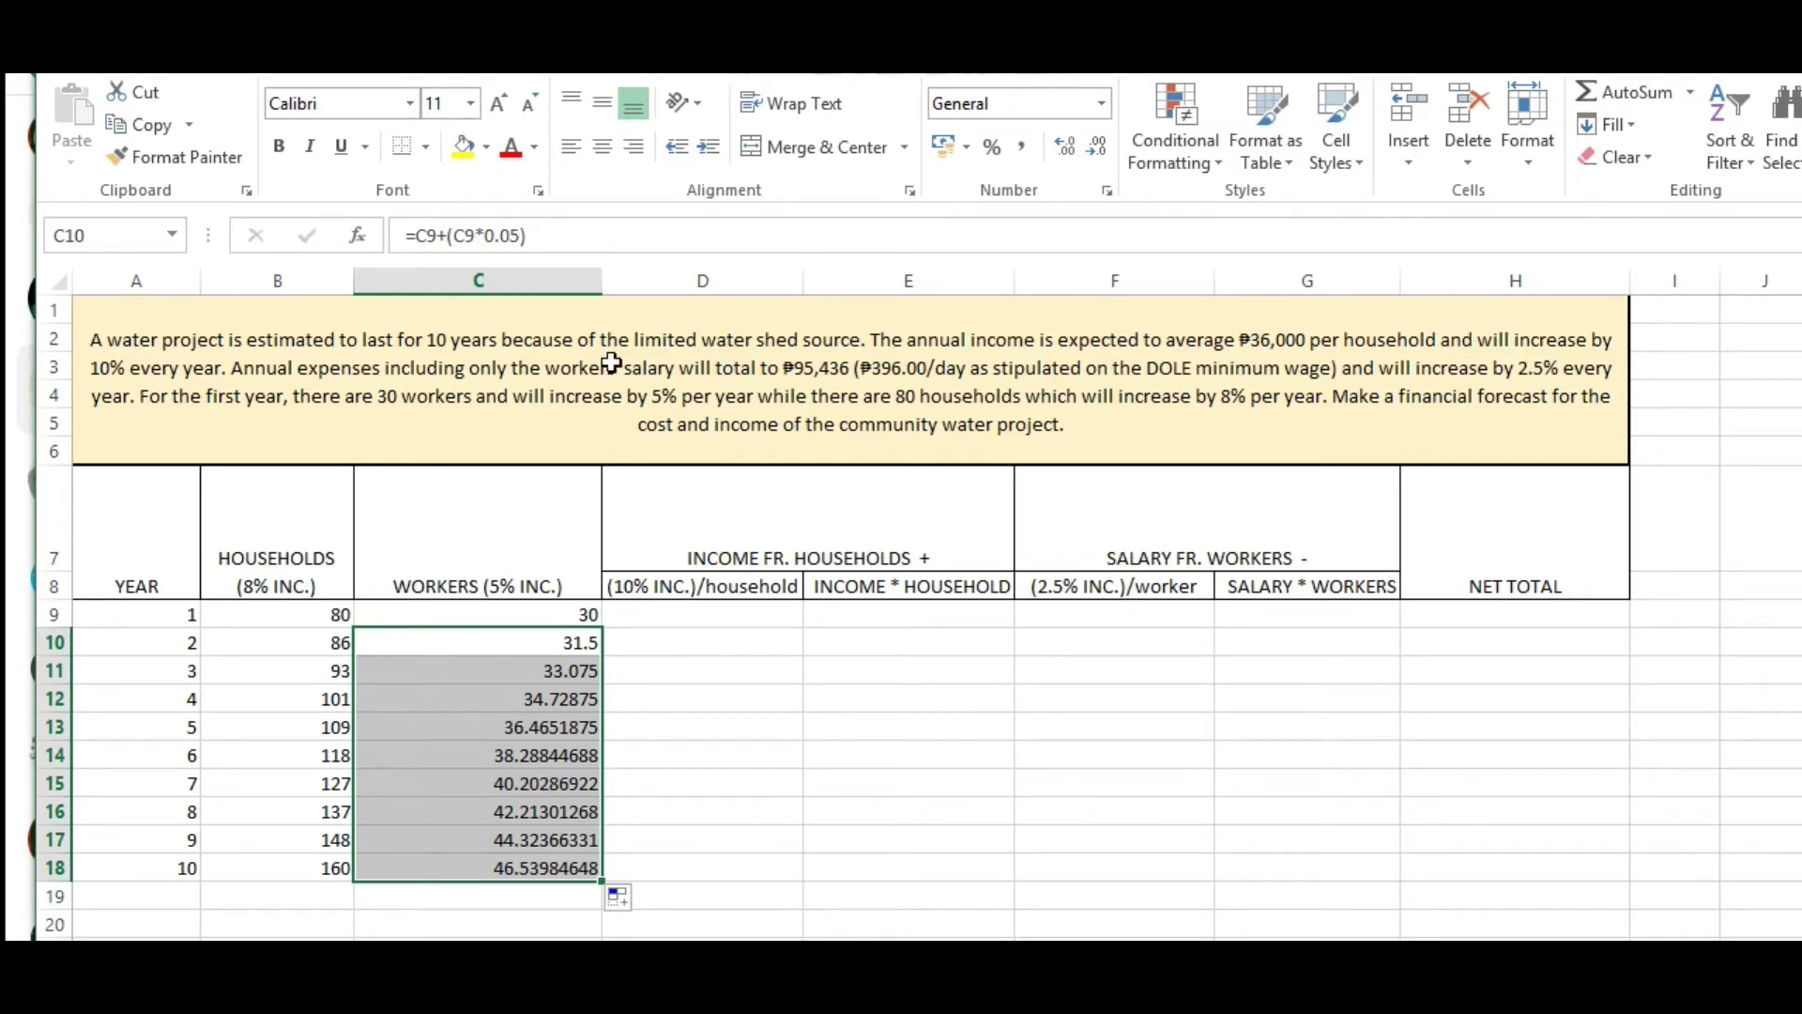
click(545, 639)
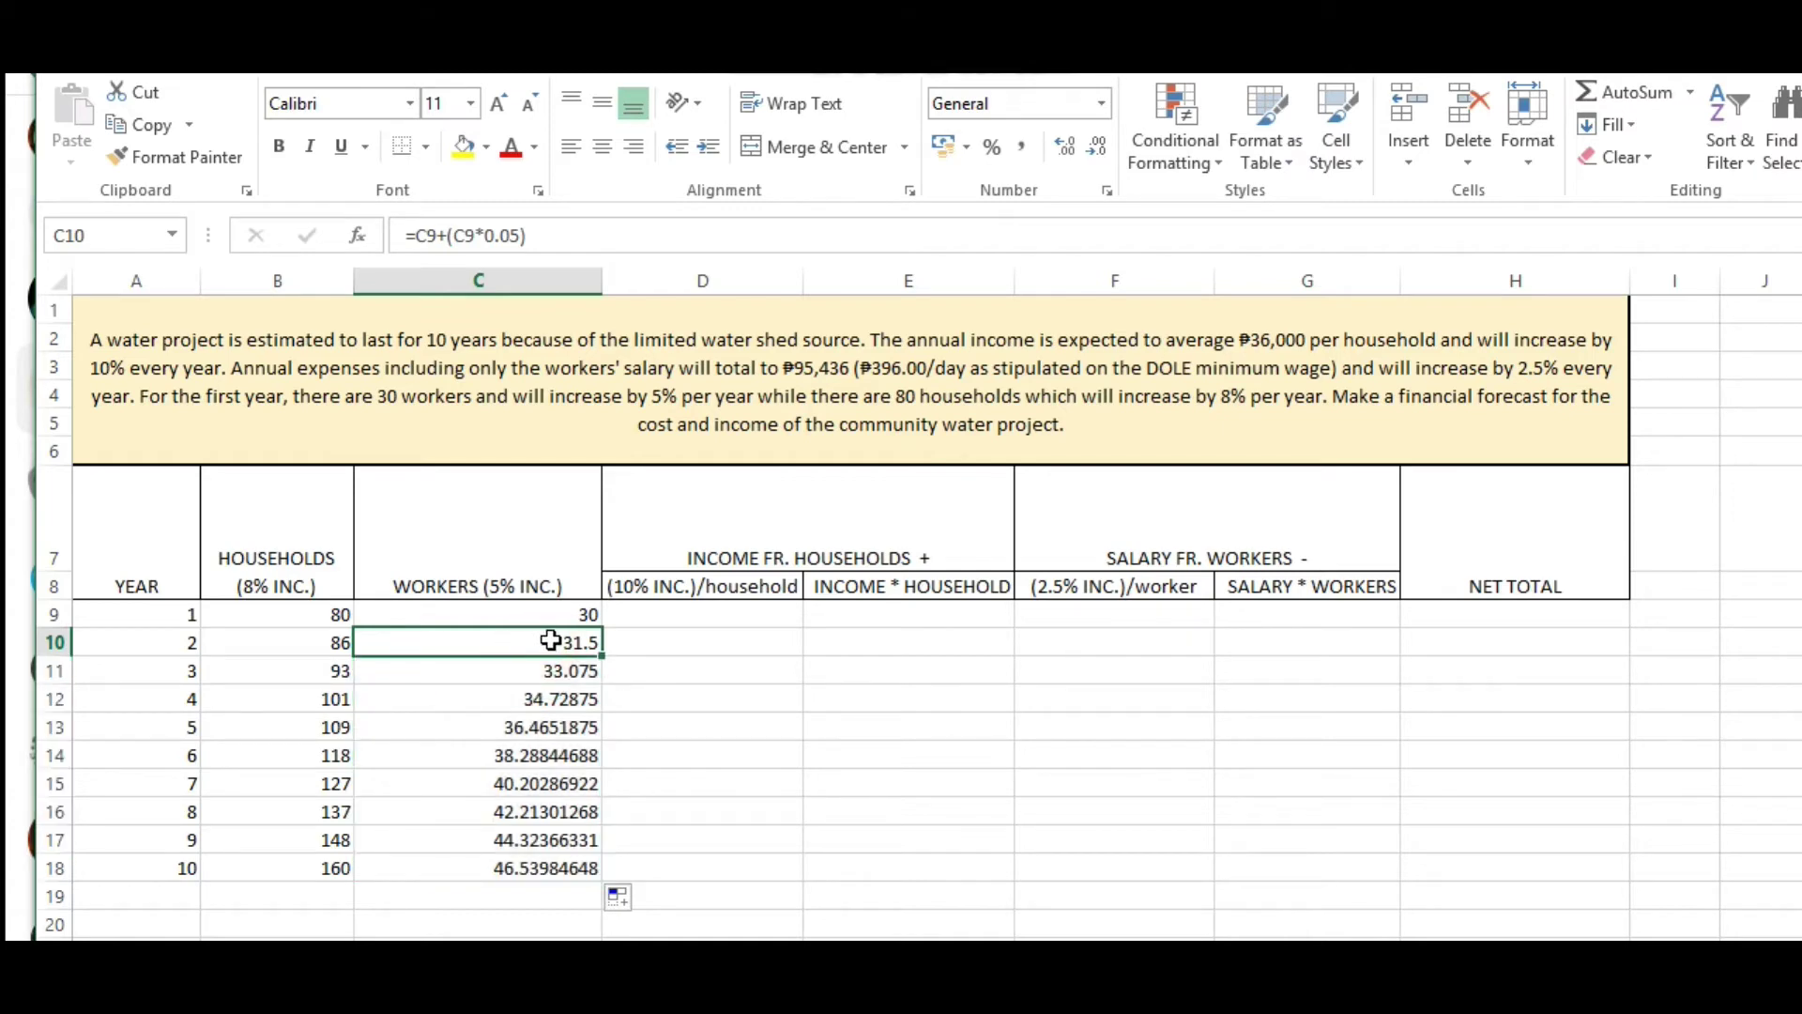
drag(551, 641, 545, 863)
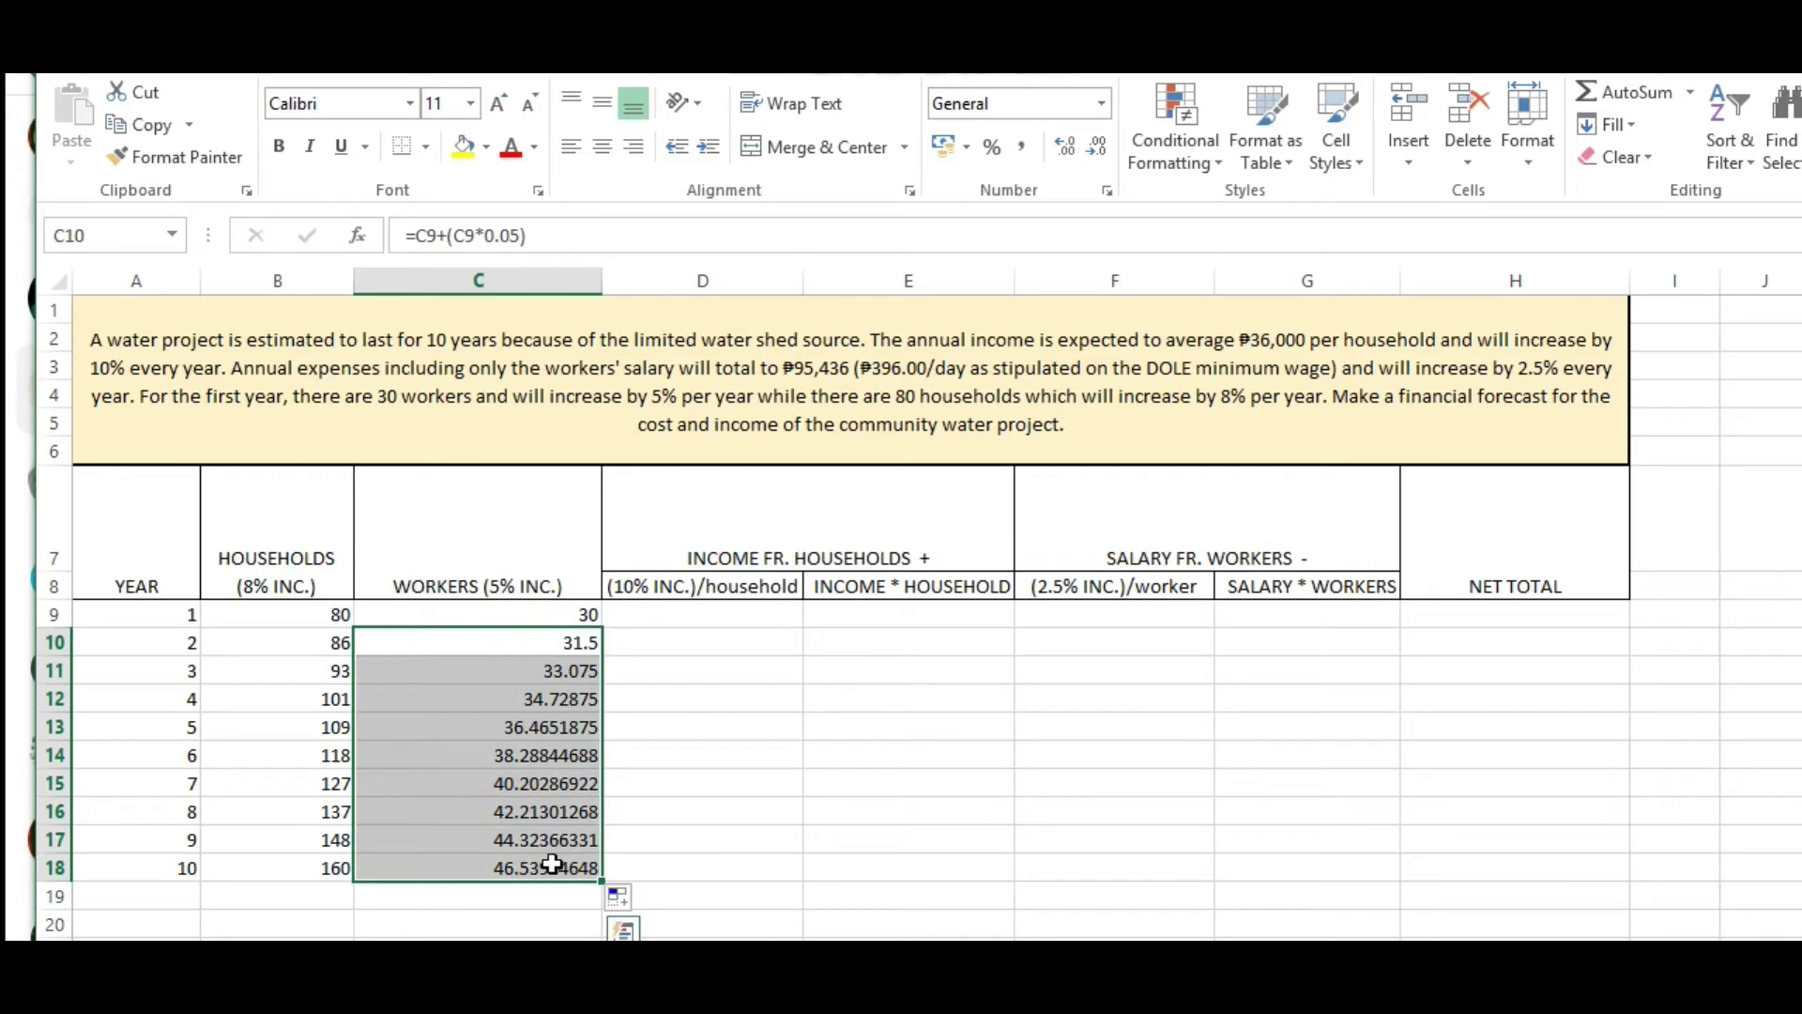
click(1095, 144)
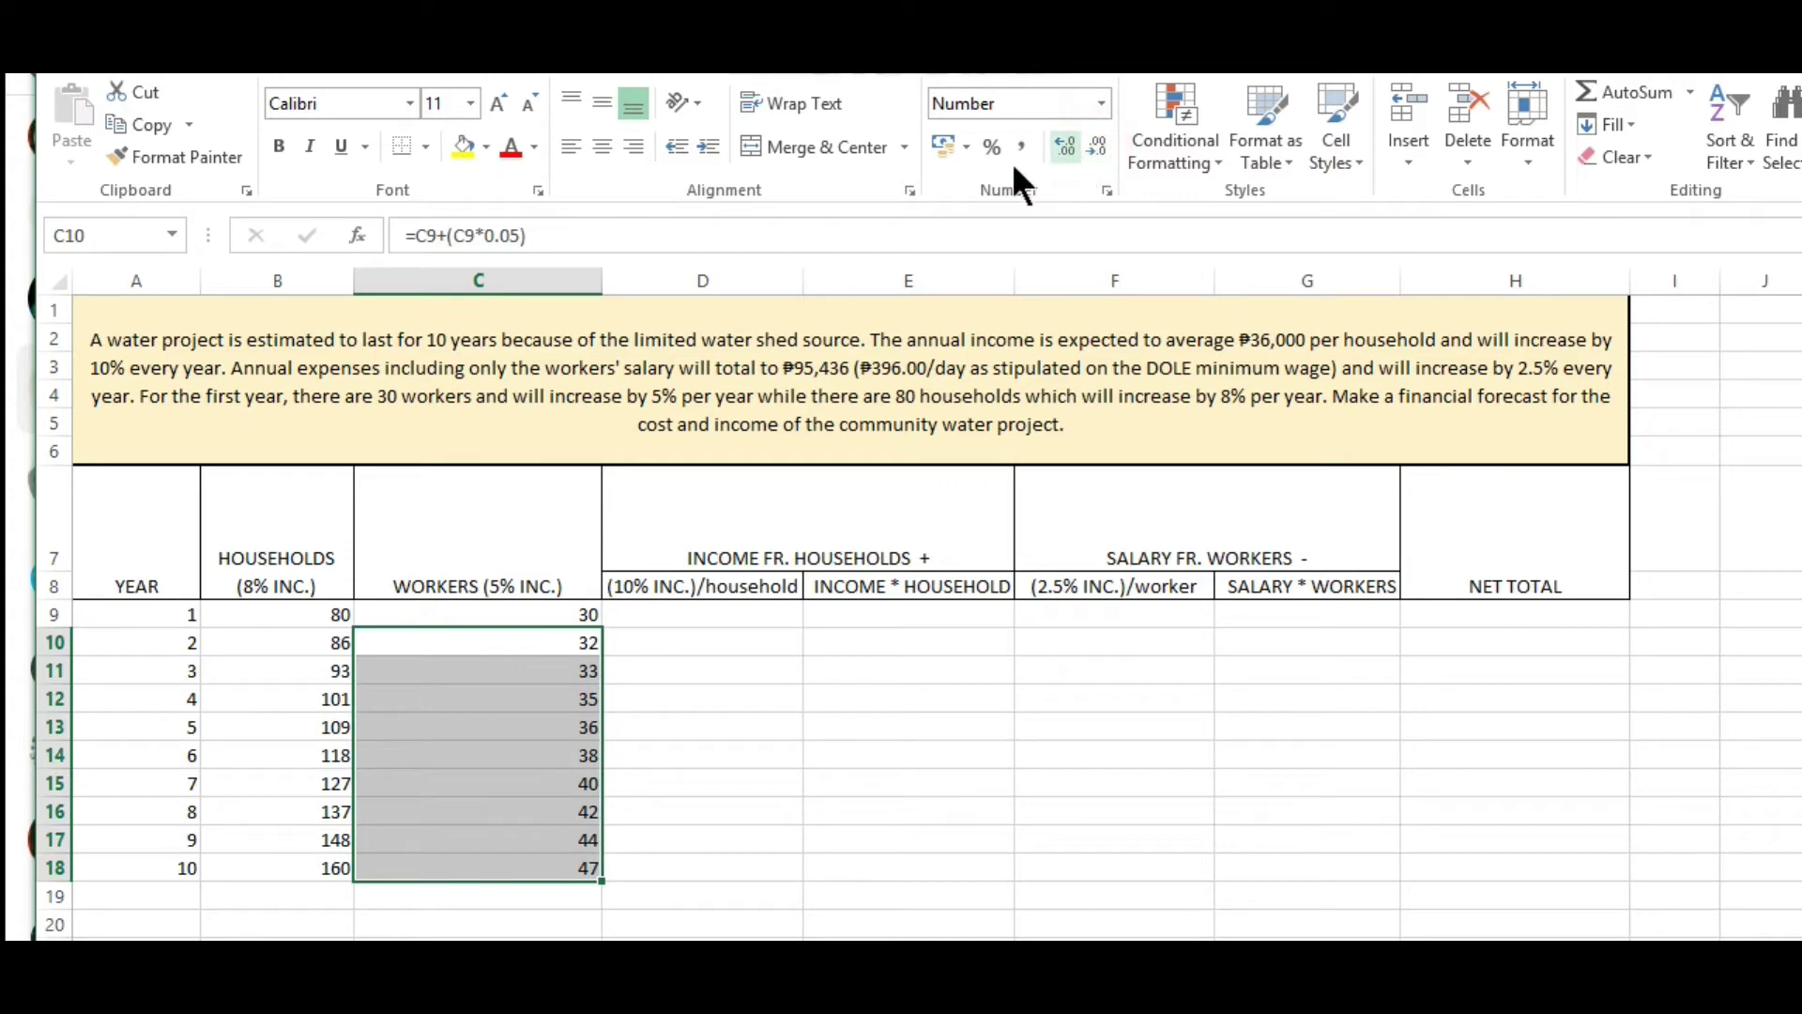
Examine the income, salary and net total column headings to see what each column calculates, ending on cell D9.
click(688, 613)
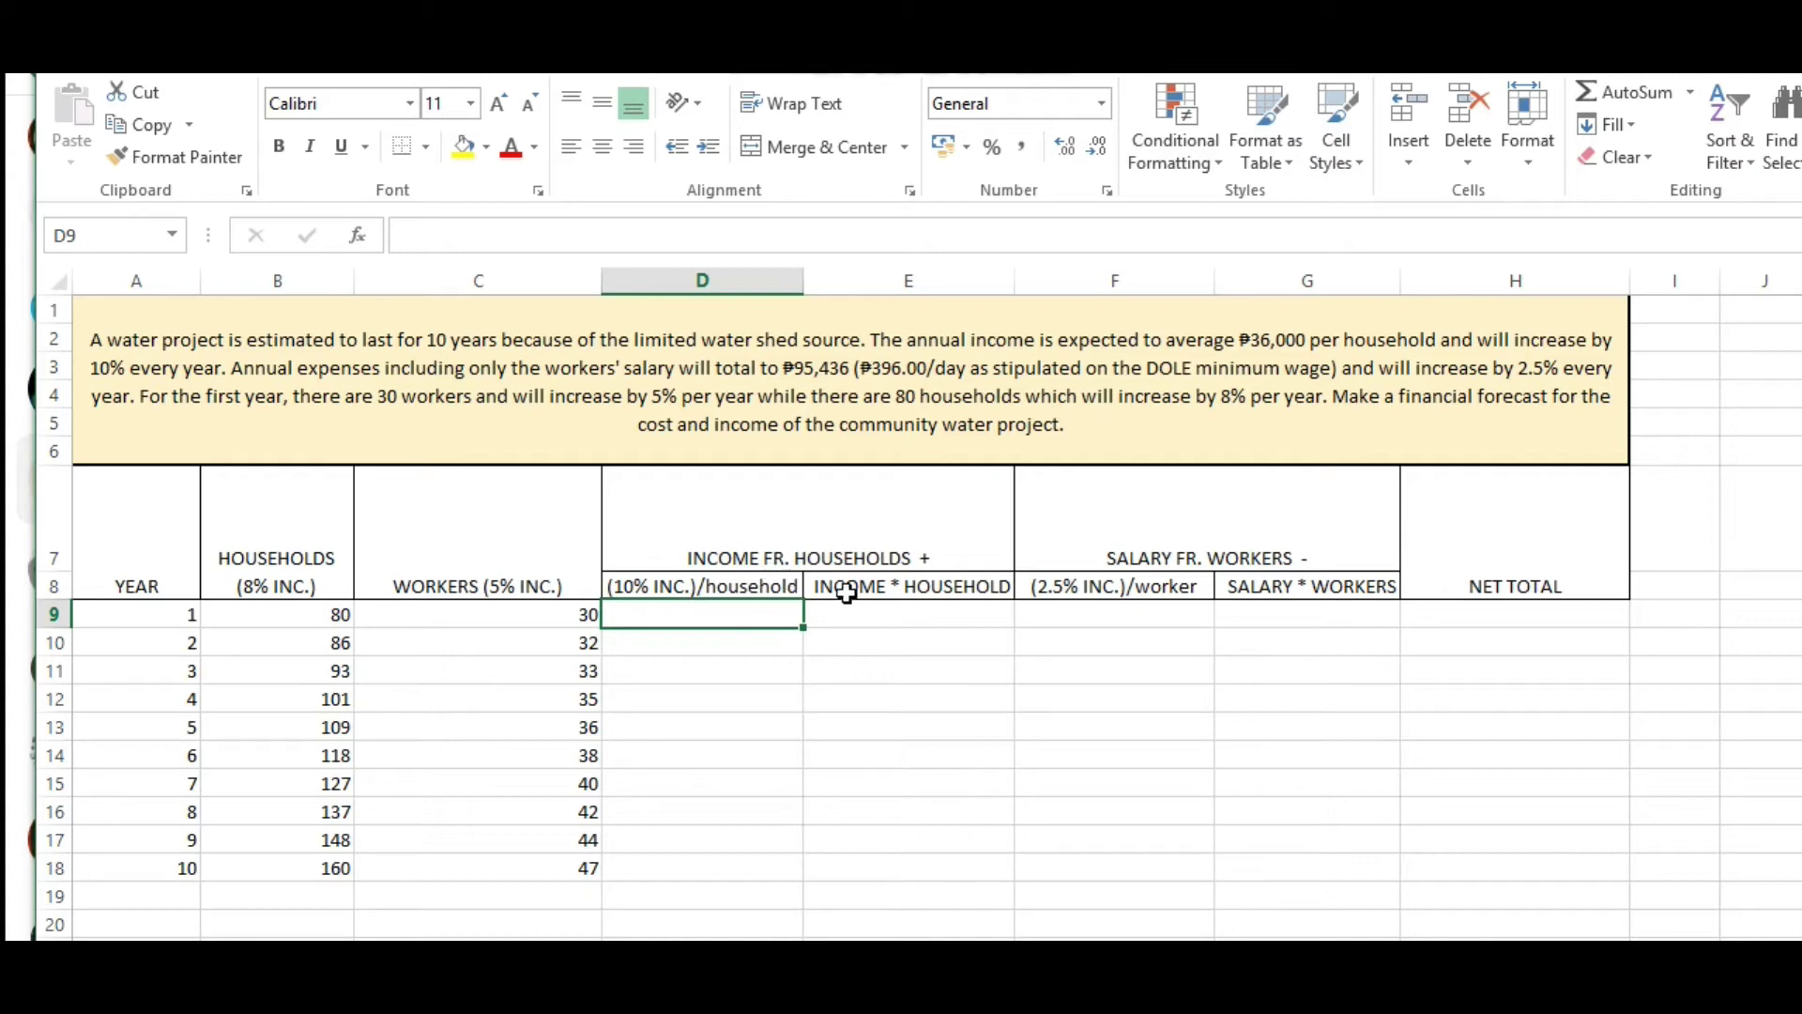
click(864, 542)
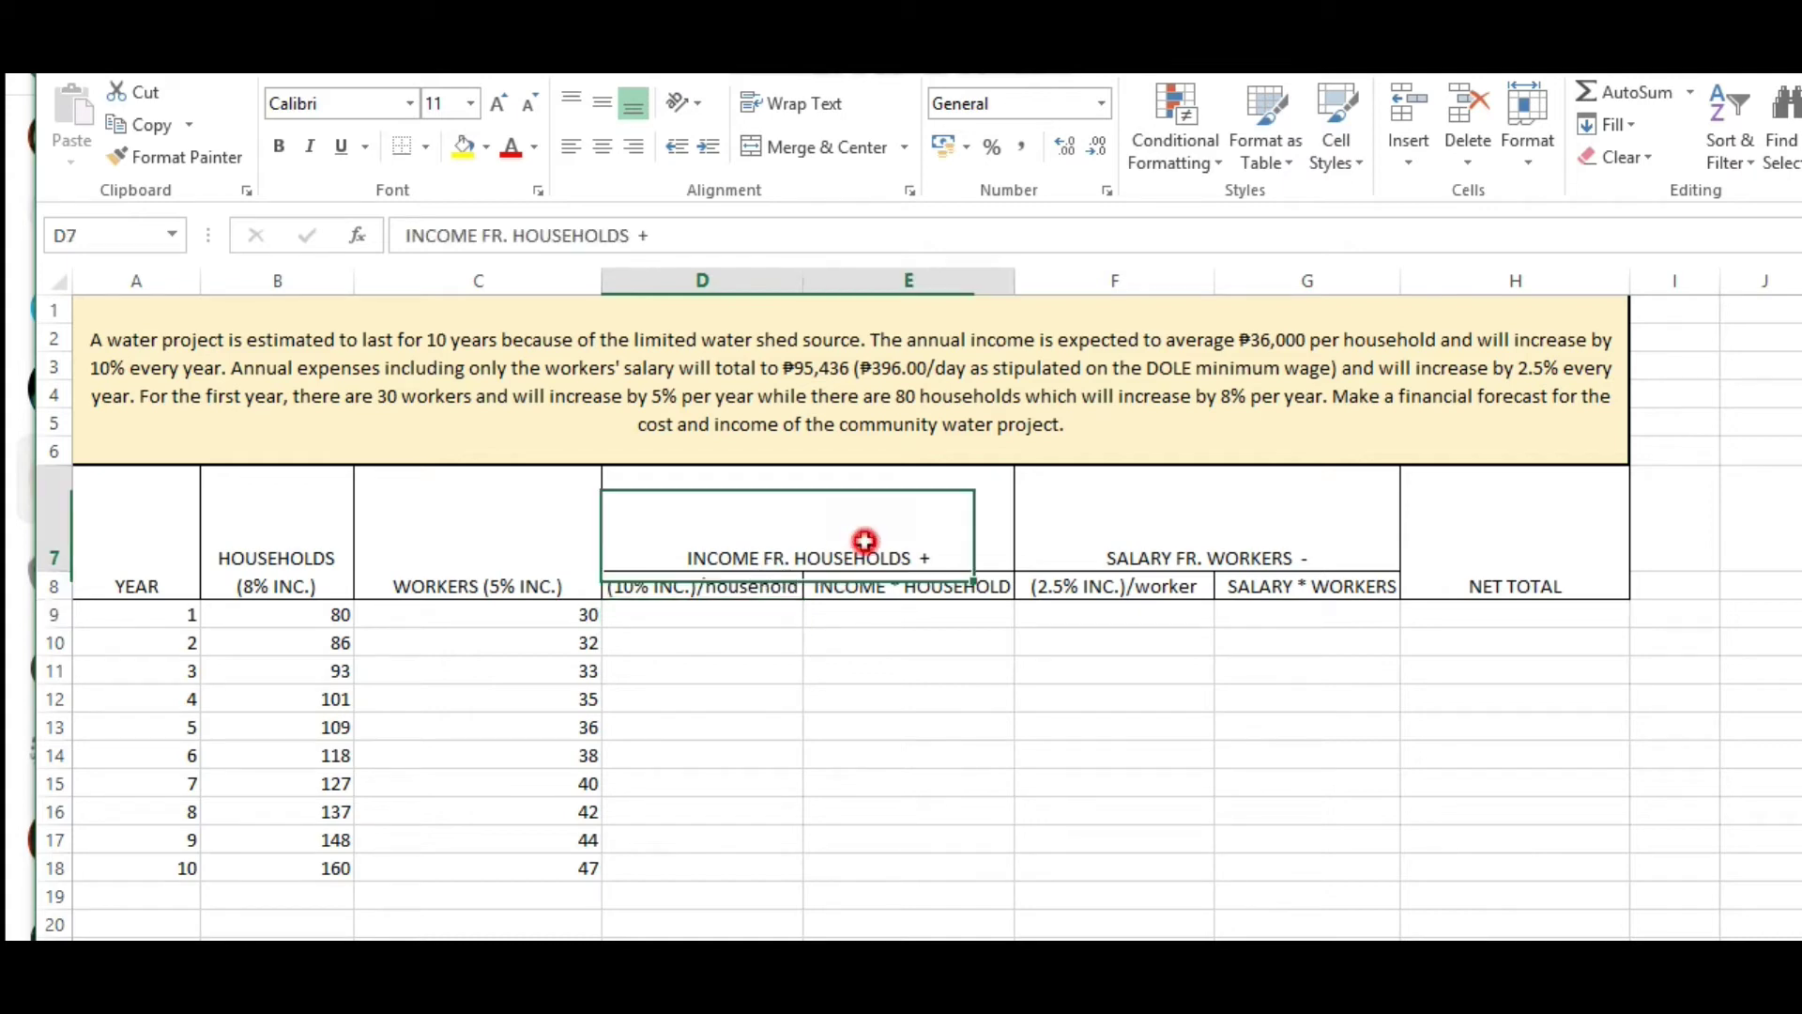
click(1134, 531)
click(1490, 566)
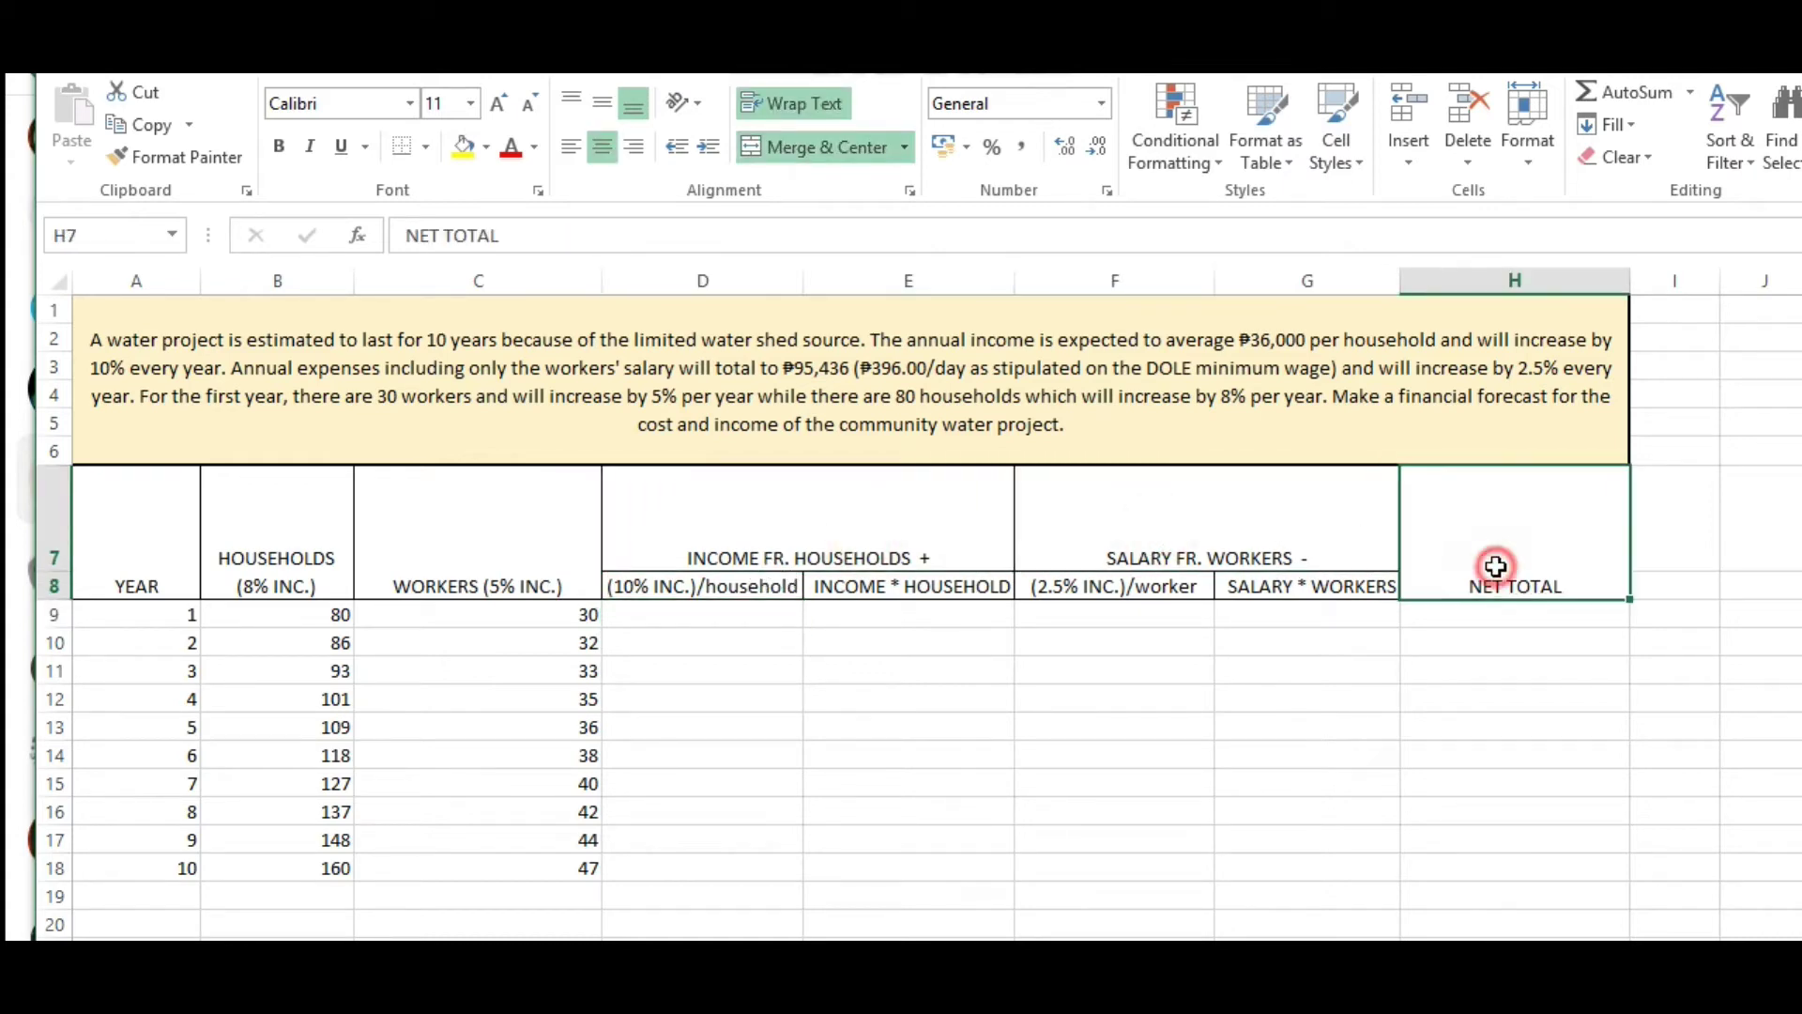
click(701, 627)
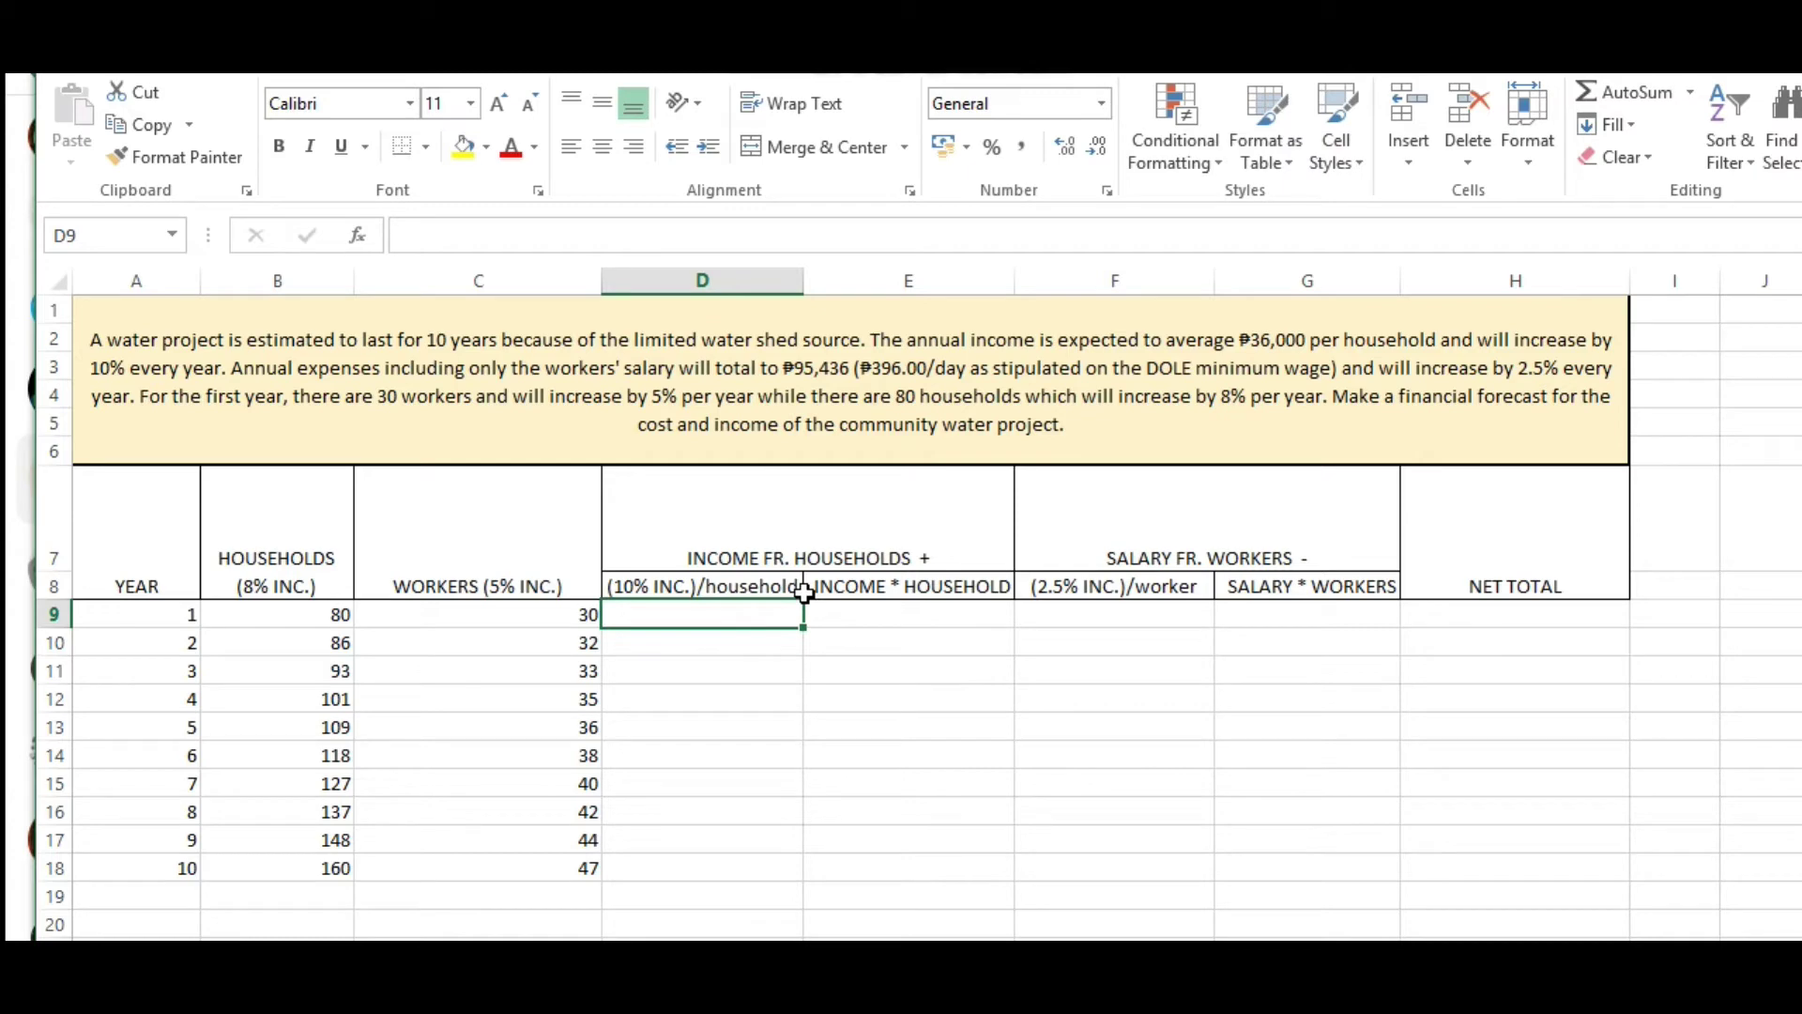
click(738, 615)
click(706, 587)
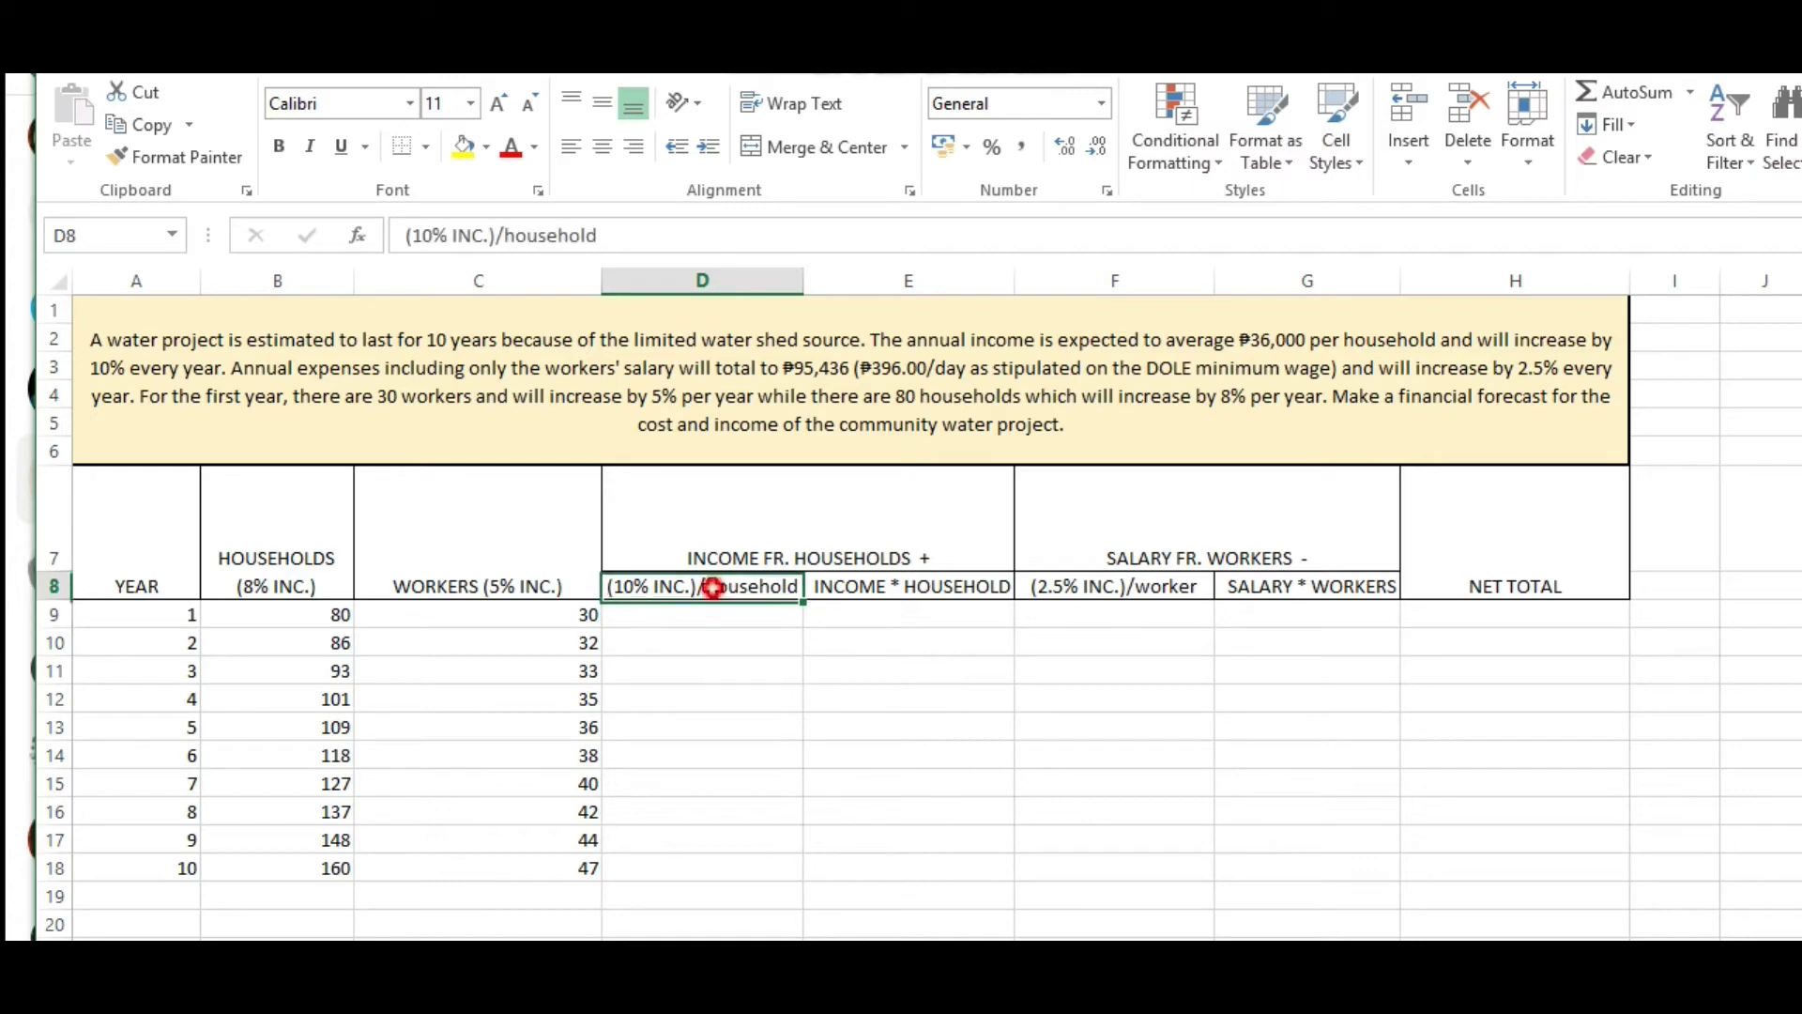
click(689, 612)
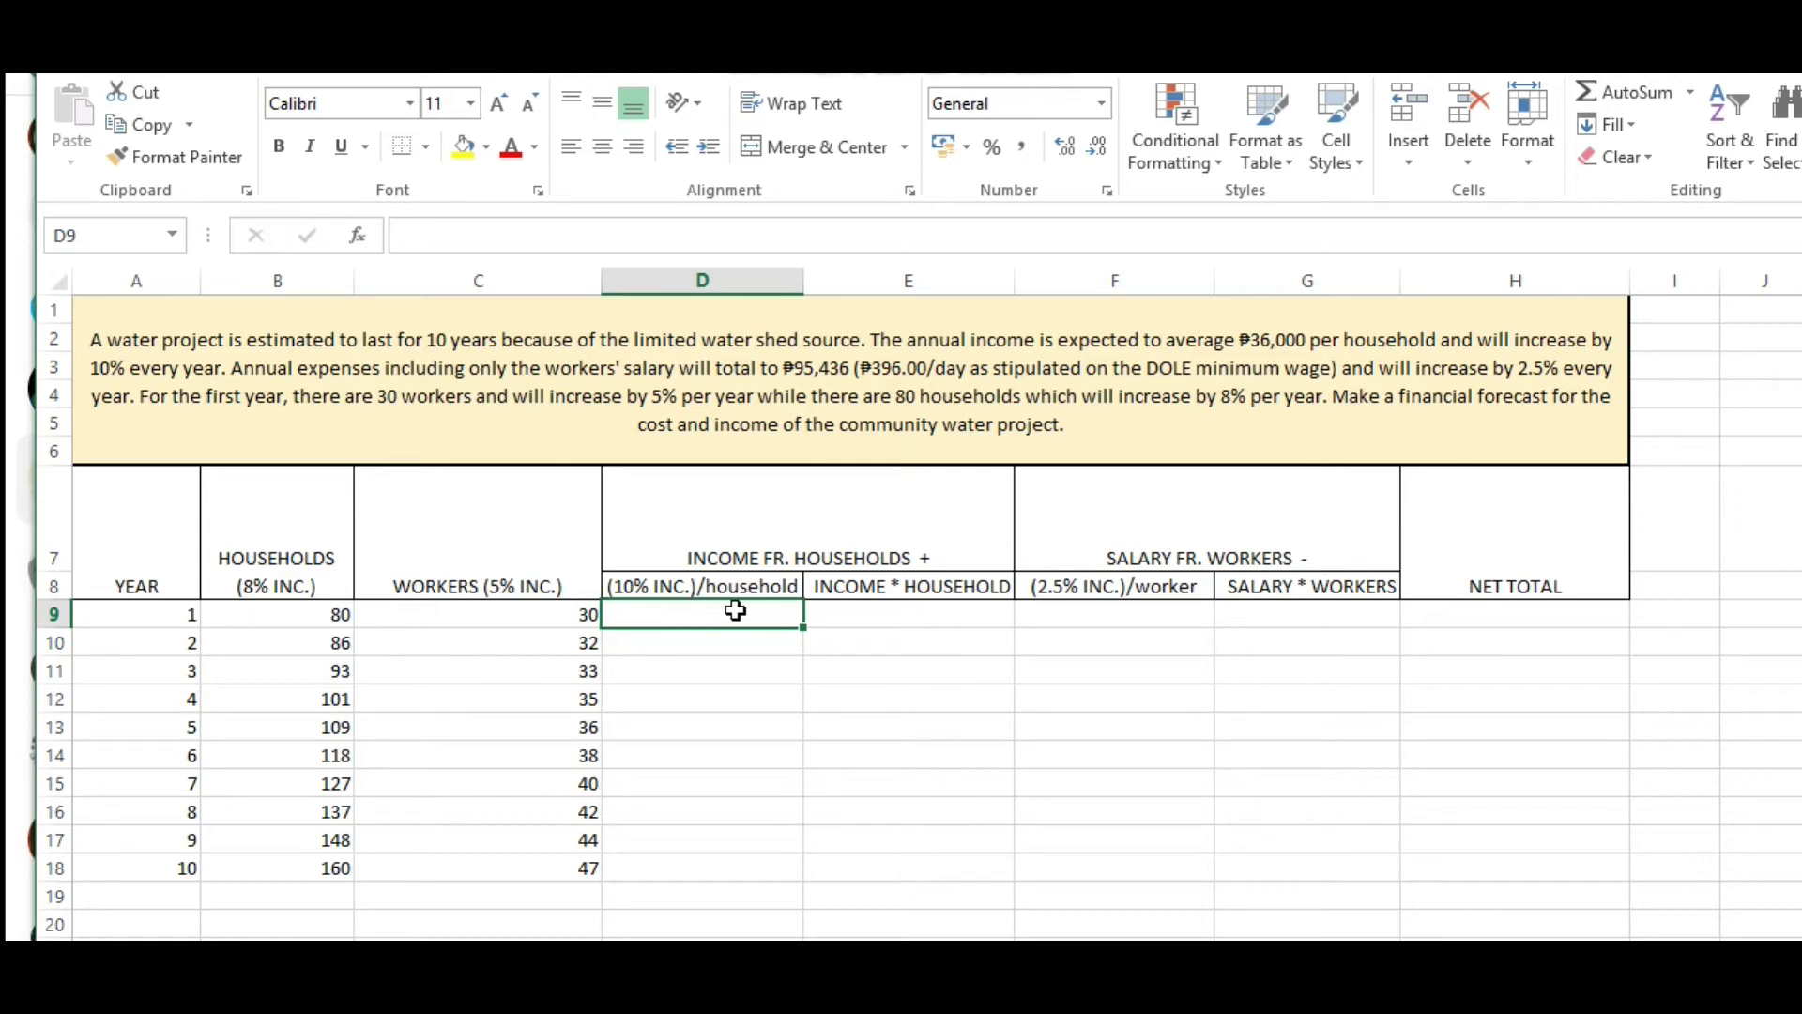
Enter 36000 in cell D9 as the year 1 income per household.
text(36000)
key(ctrl+Return)
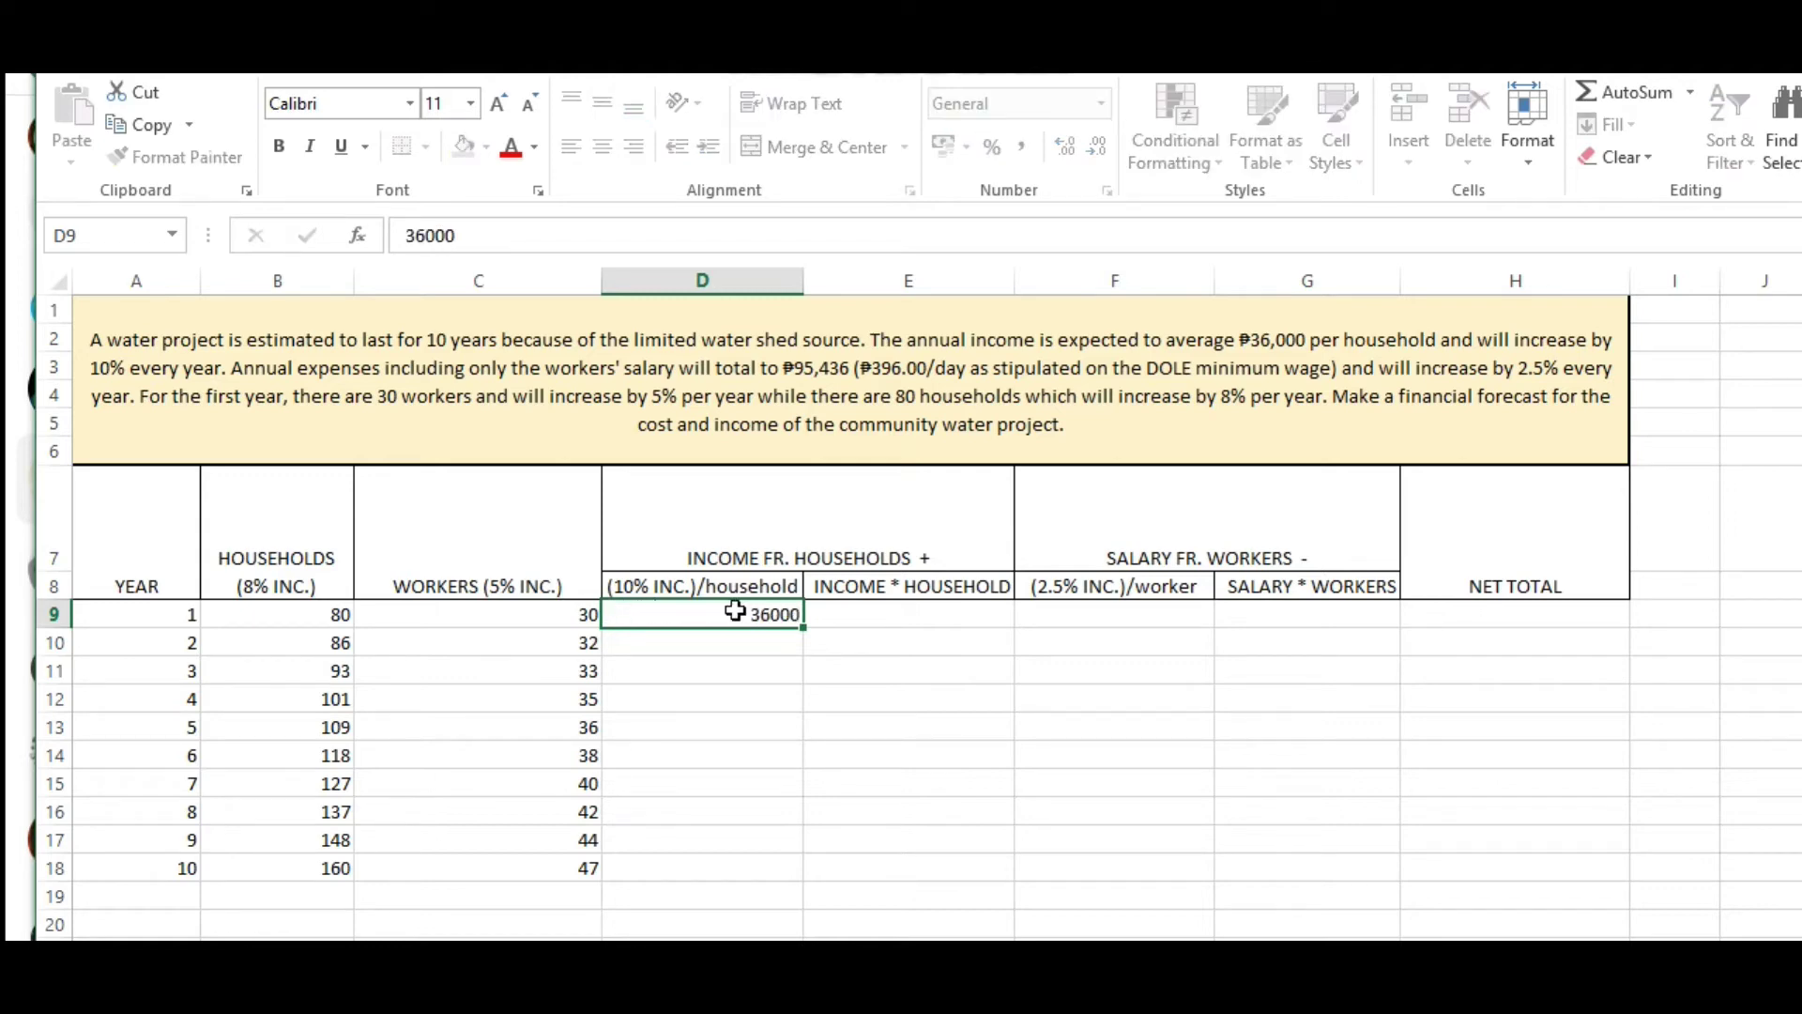
key(Return)
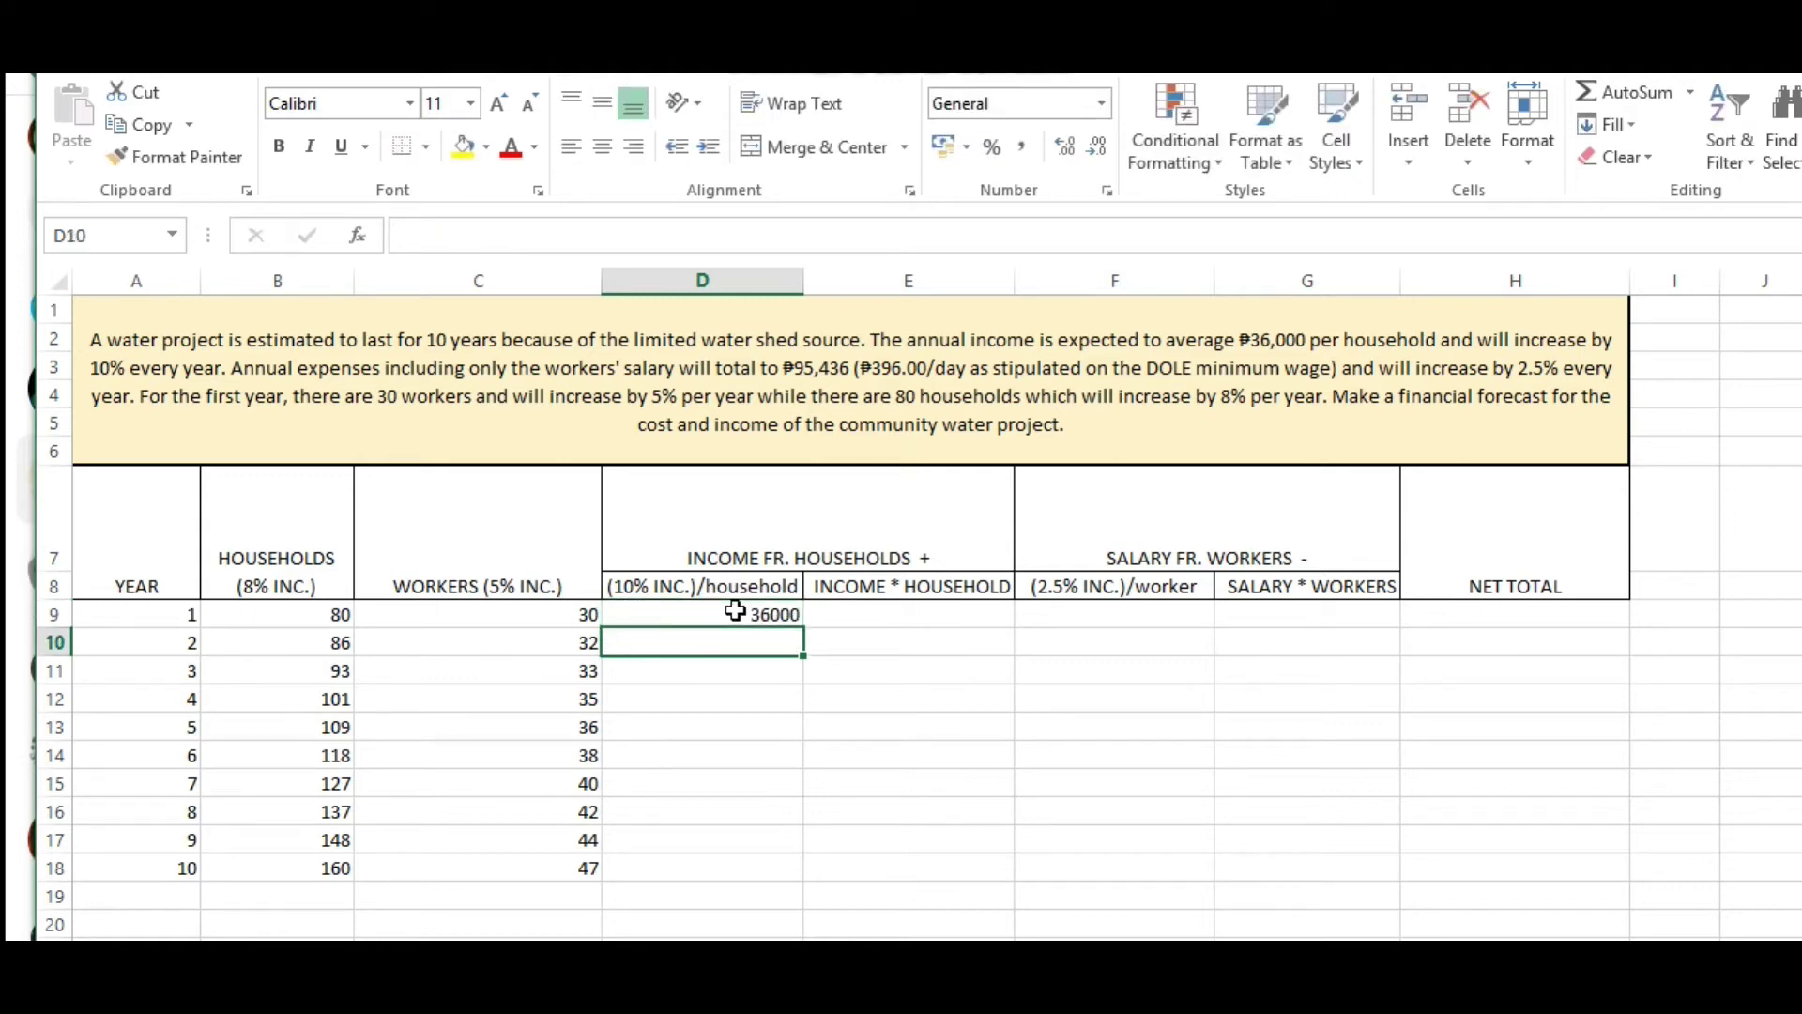
Enter the formula =D9+(D9*0.1) in cell D10 to calculate the year 2 income per household with a 10% increase.
click(689, 641)
text(=)
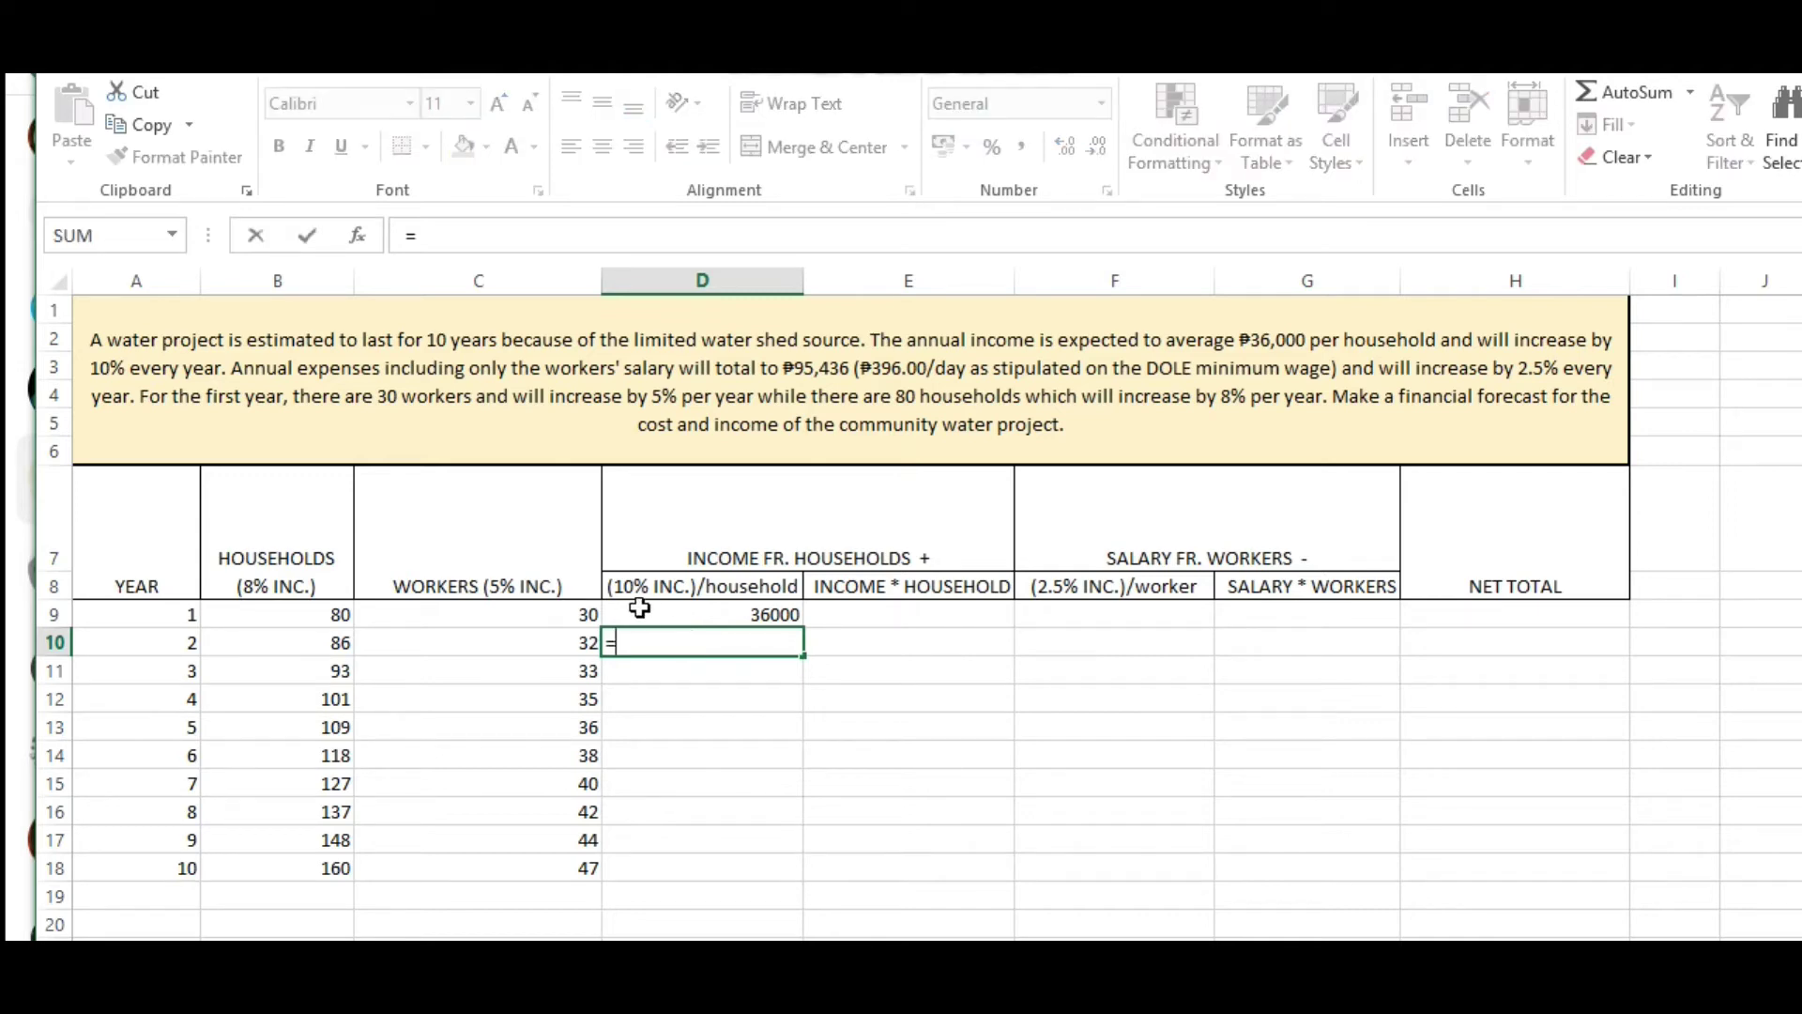
click(666, 611)
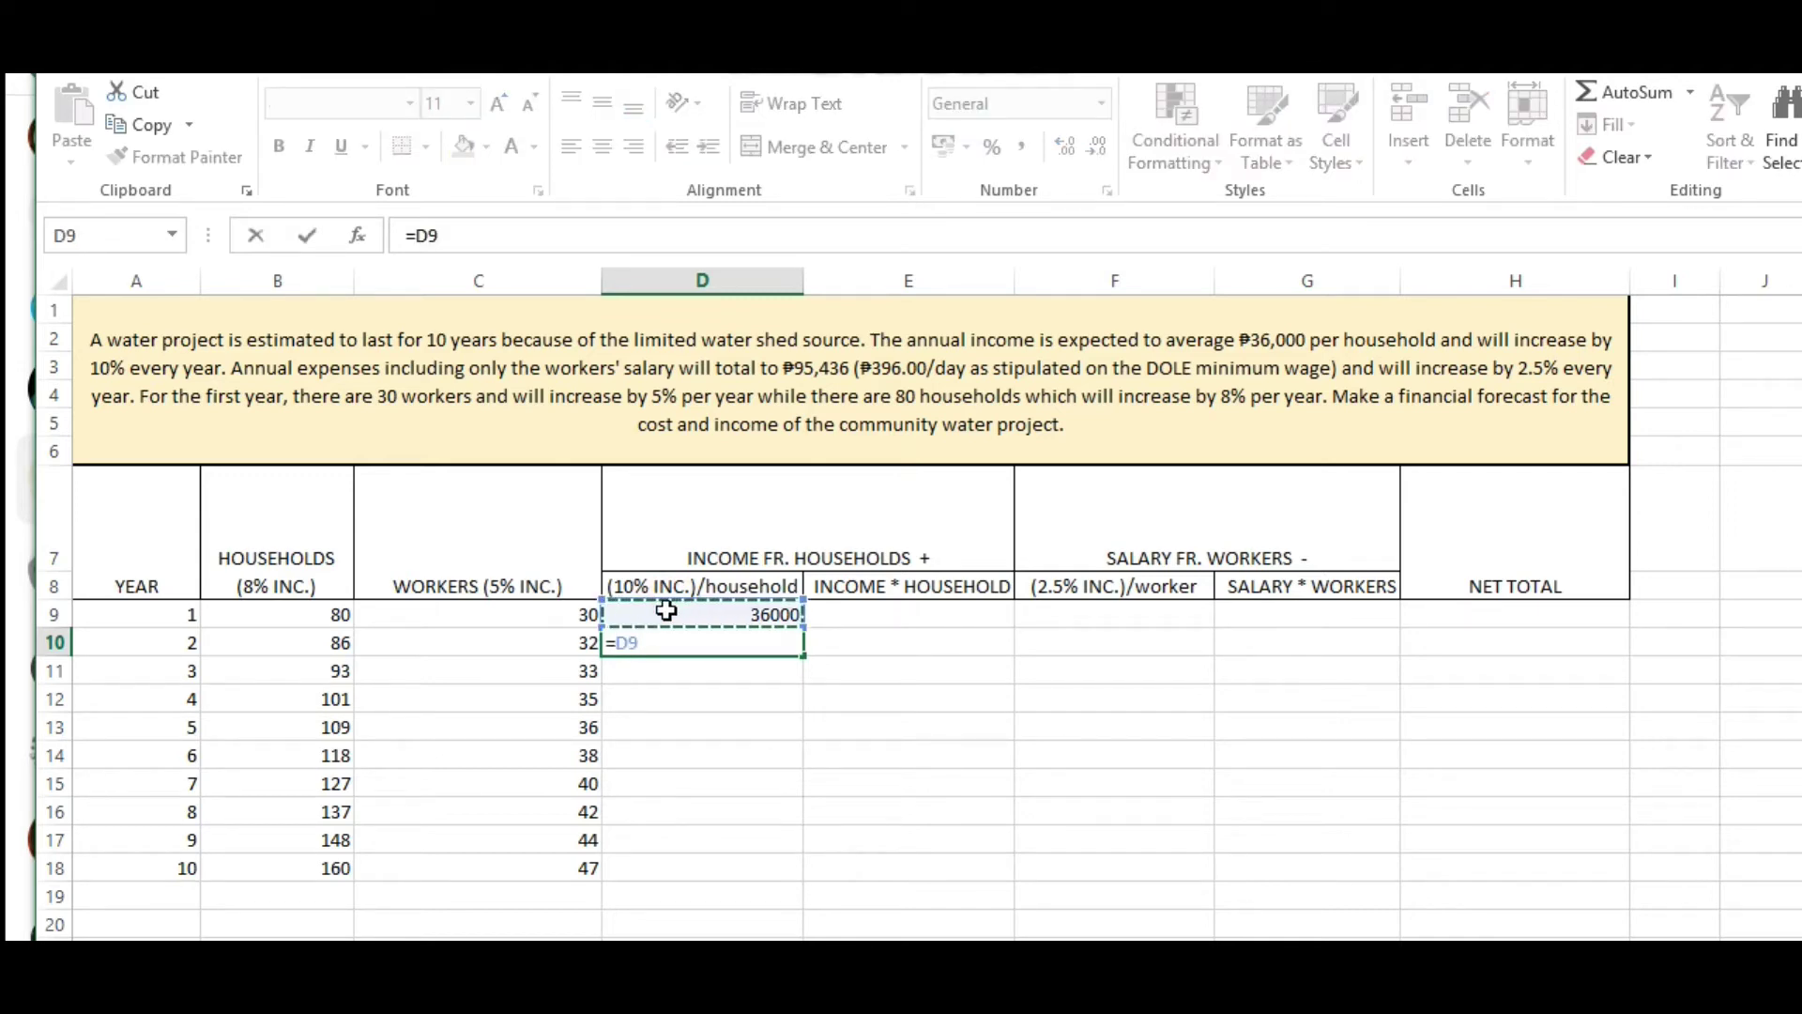
text(+()
click(667, 611)
text(*)
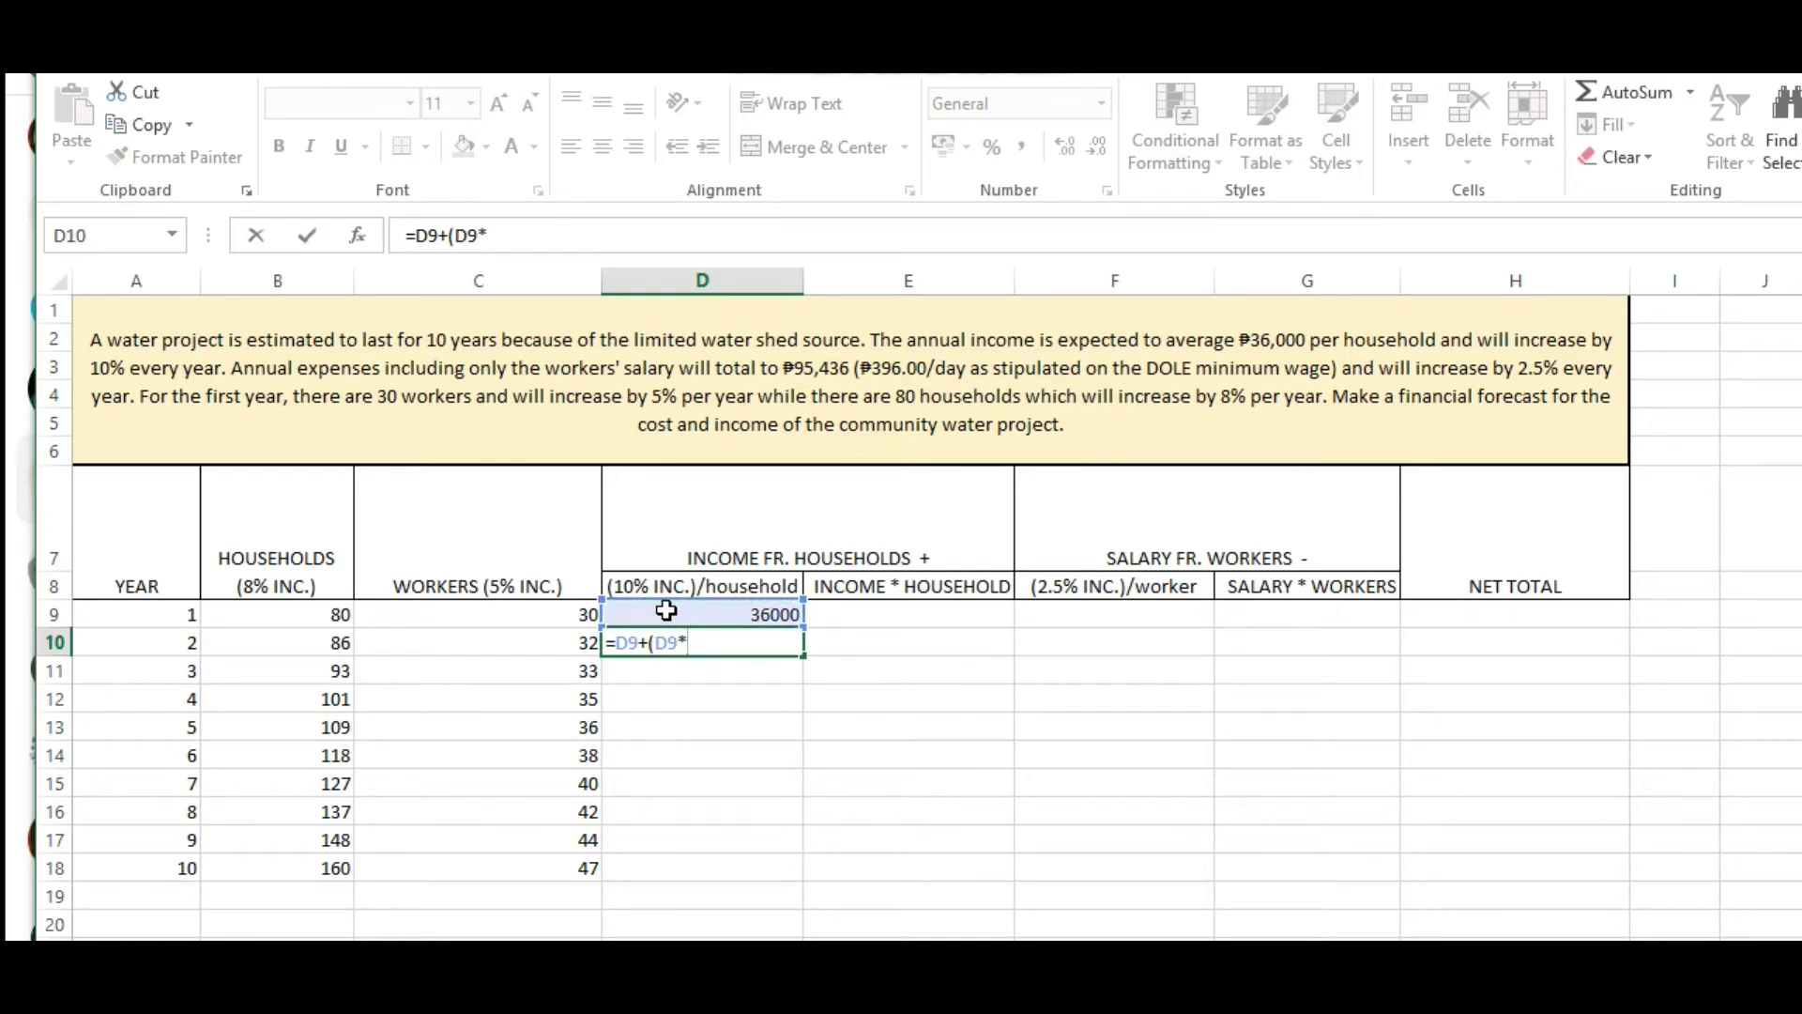
text(0.)
text())
key(Return)
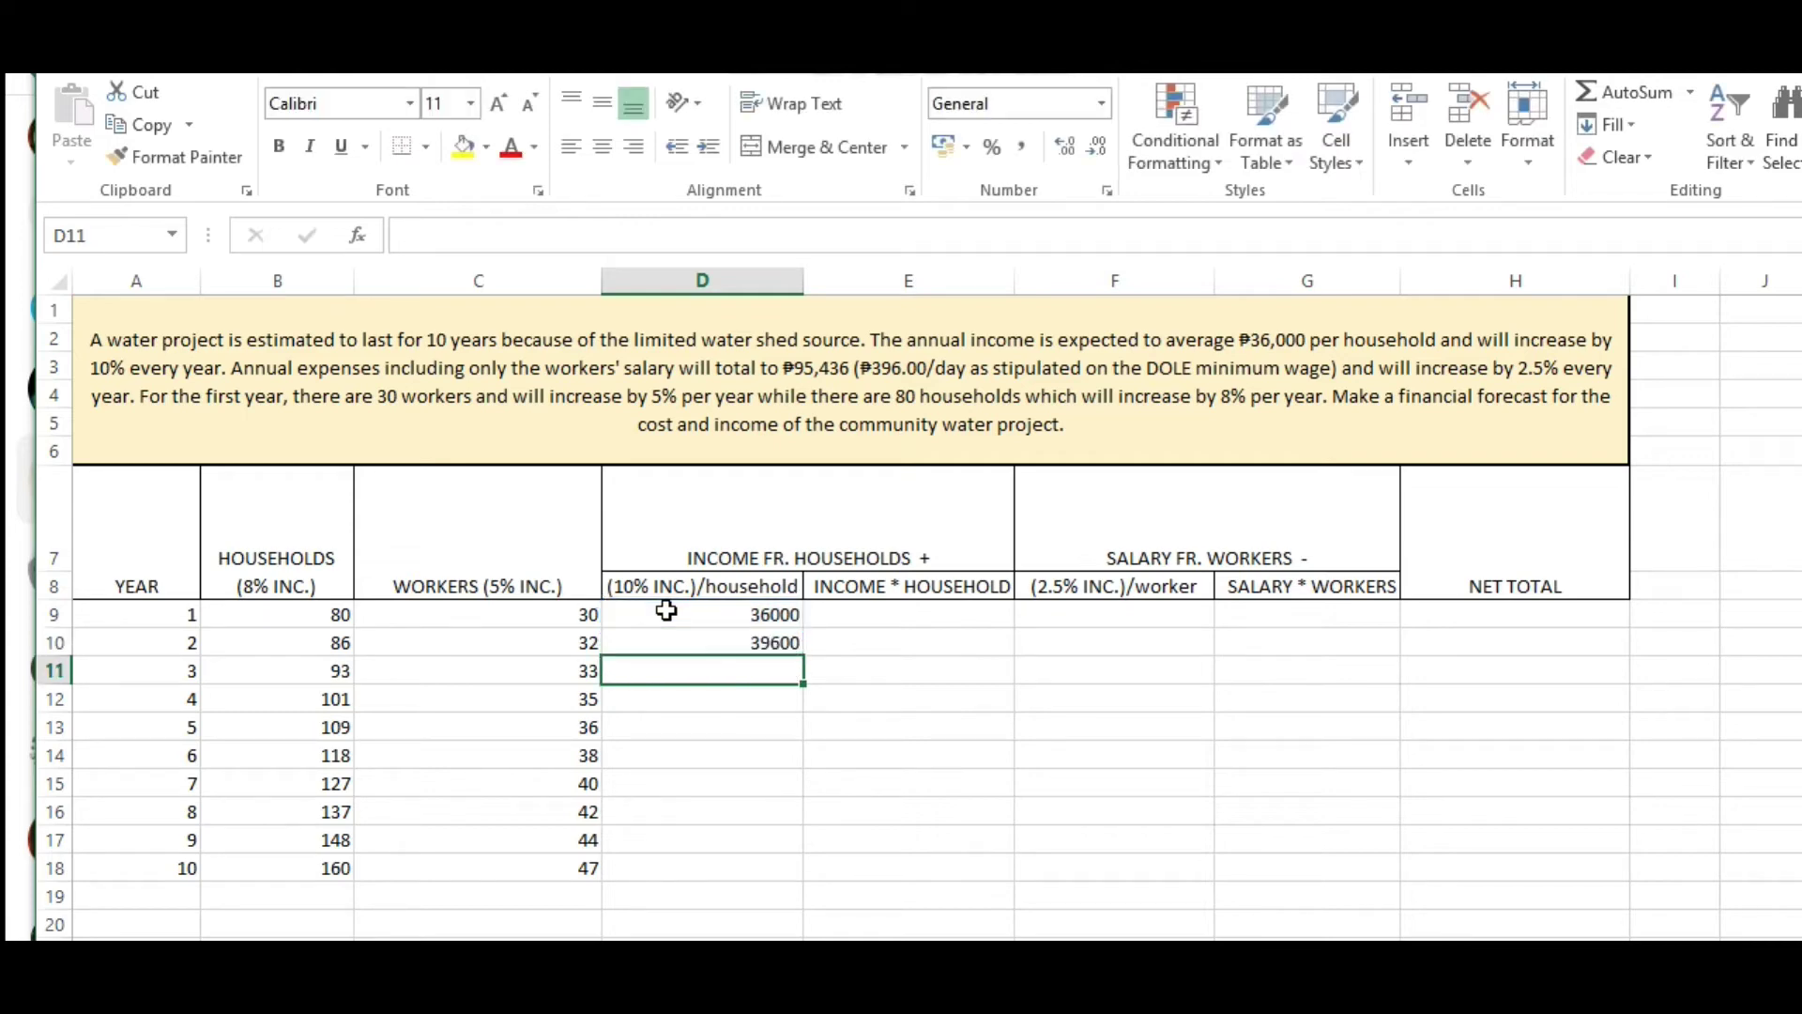
Fill the income per household formula from cell D10 down to D18.
click(775, 644)
drag(799, 653, 757, 875)
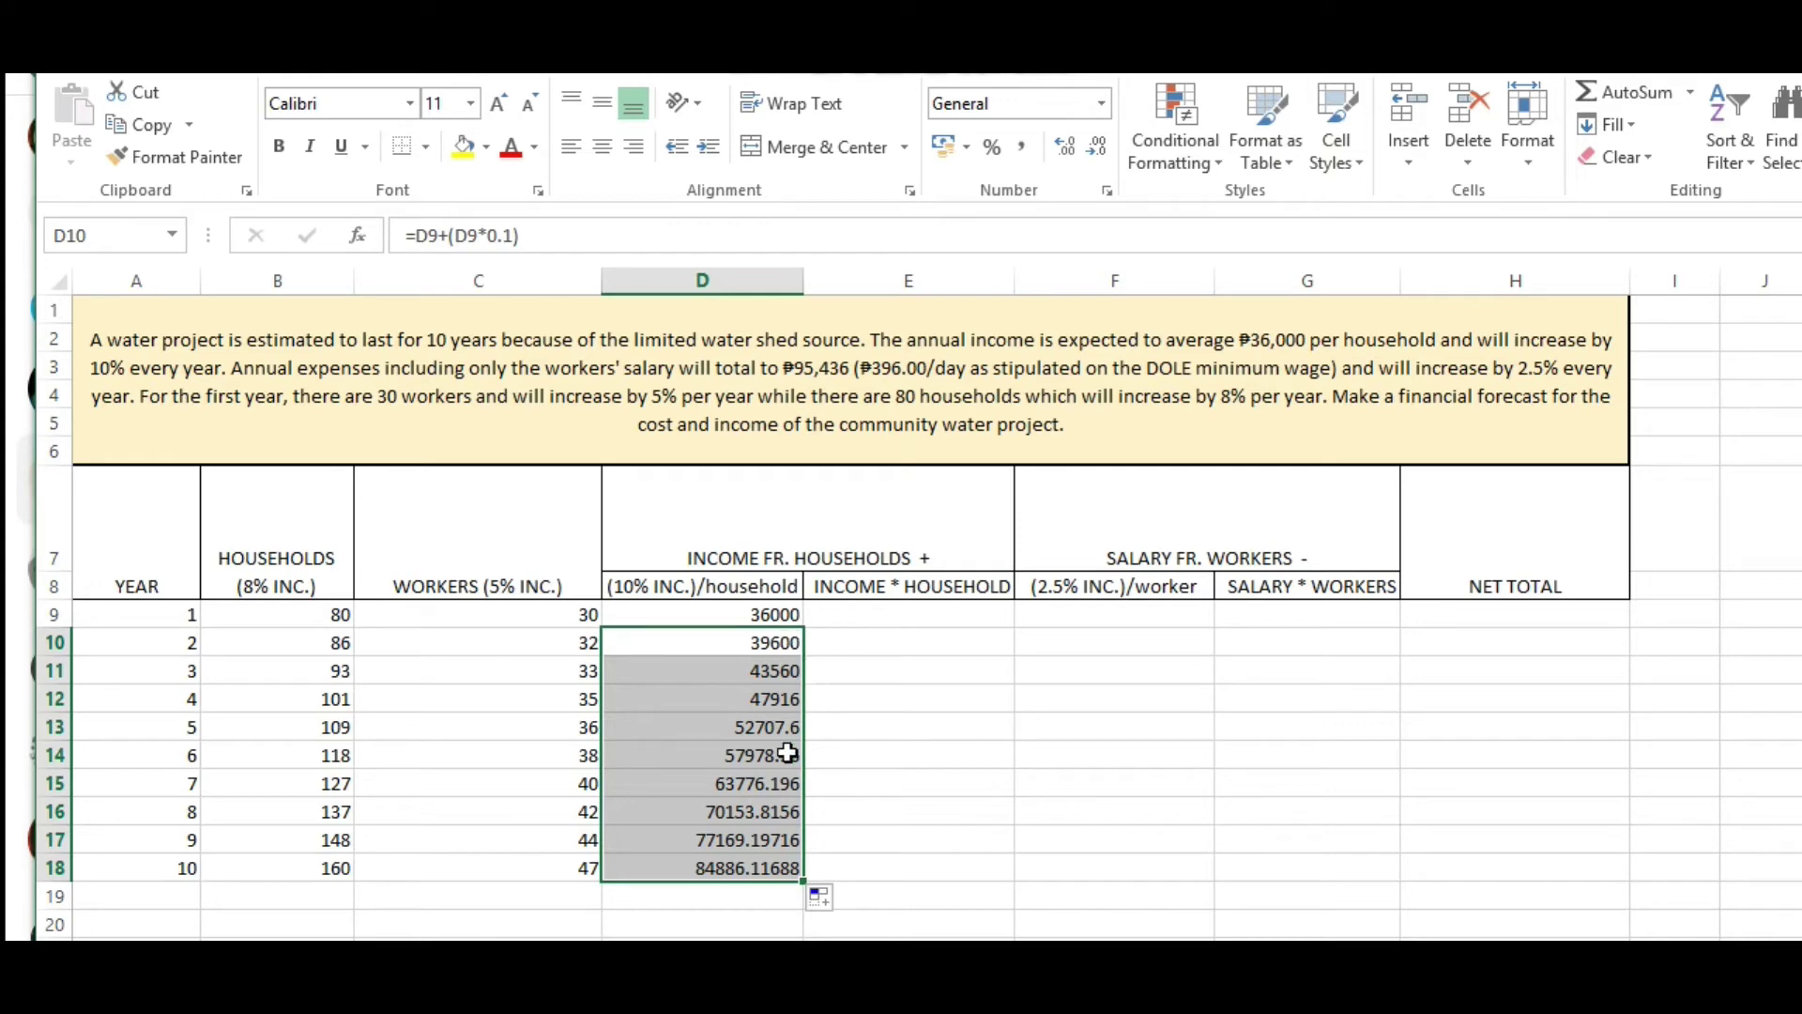
click(778, 813)
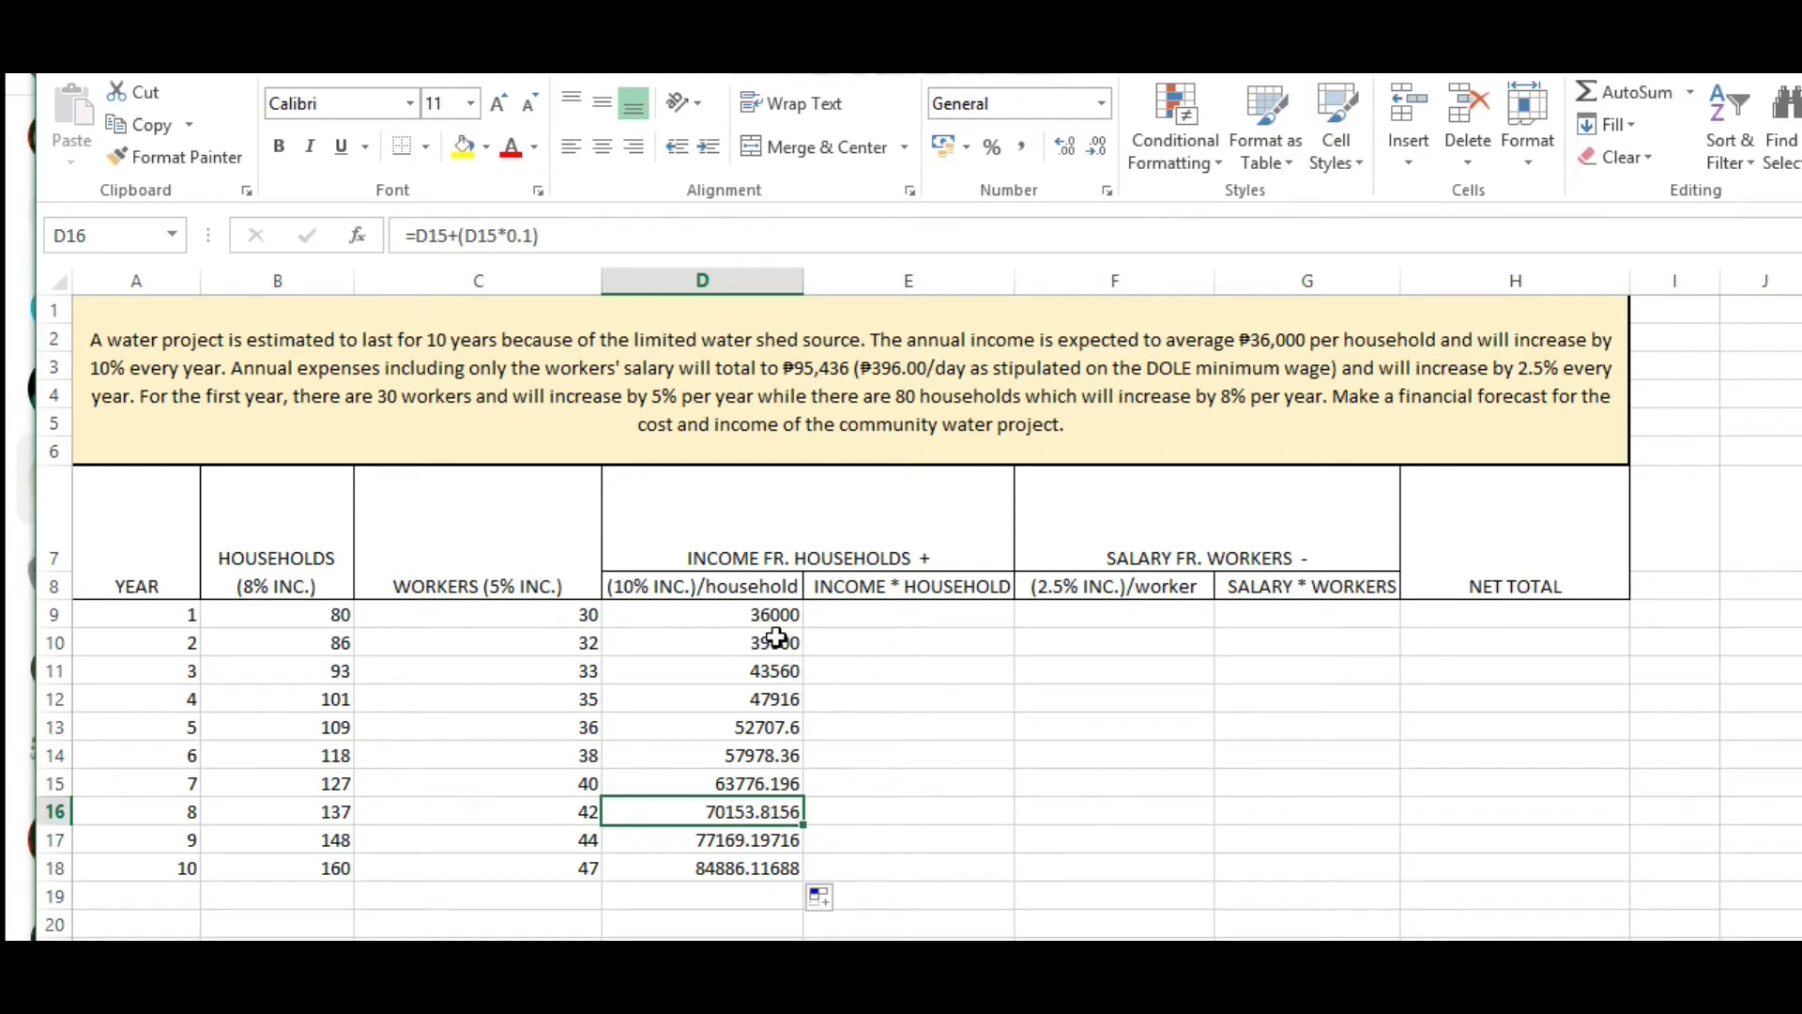
Format the income per household cells D11:D18 to show two decimal places.
drag(758, 675, 754, 863)
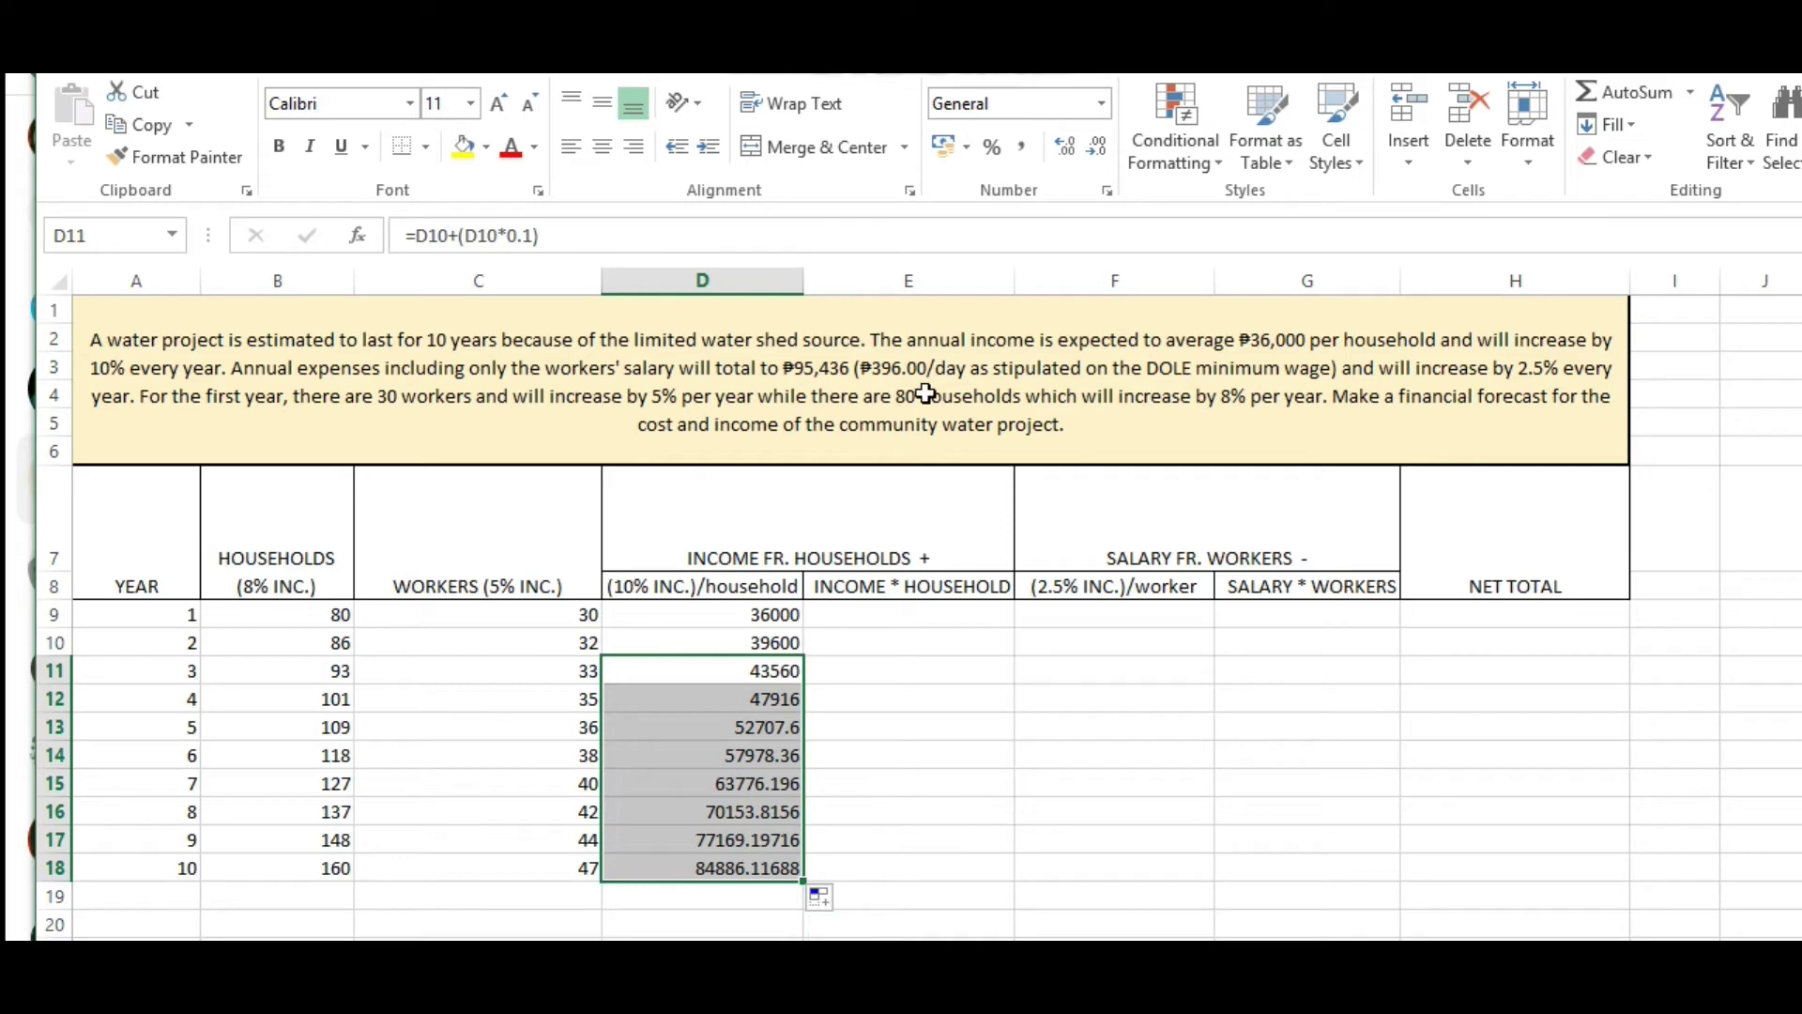
click(1092, 144)
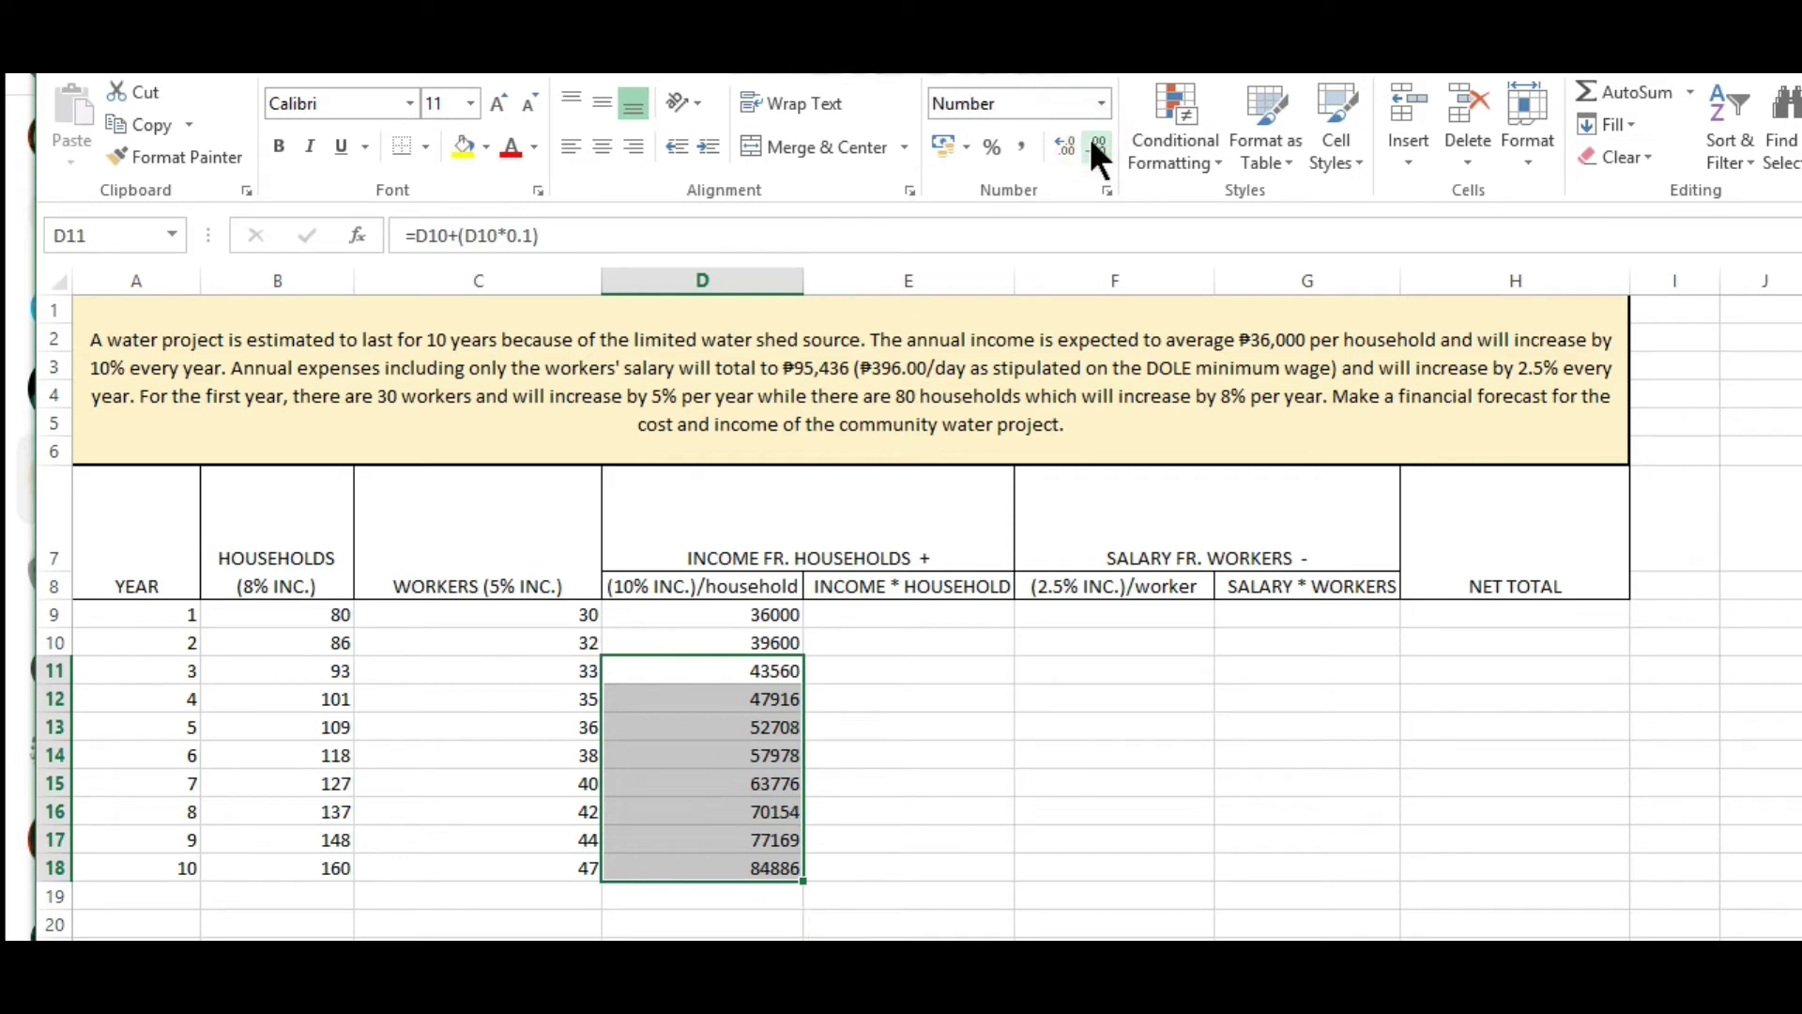
click(1067, 144)
click(1067, 143)
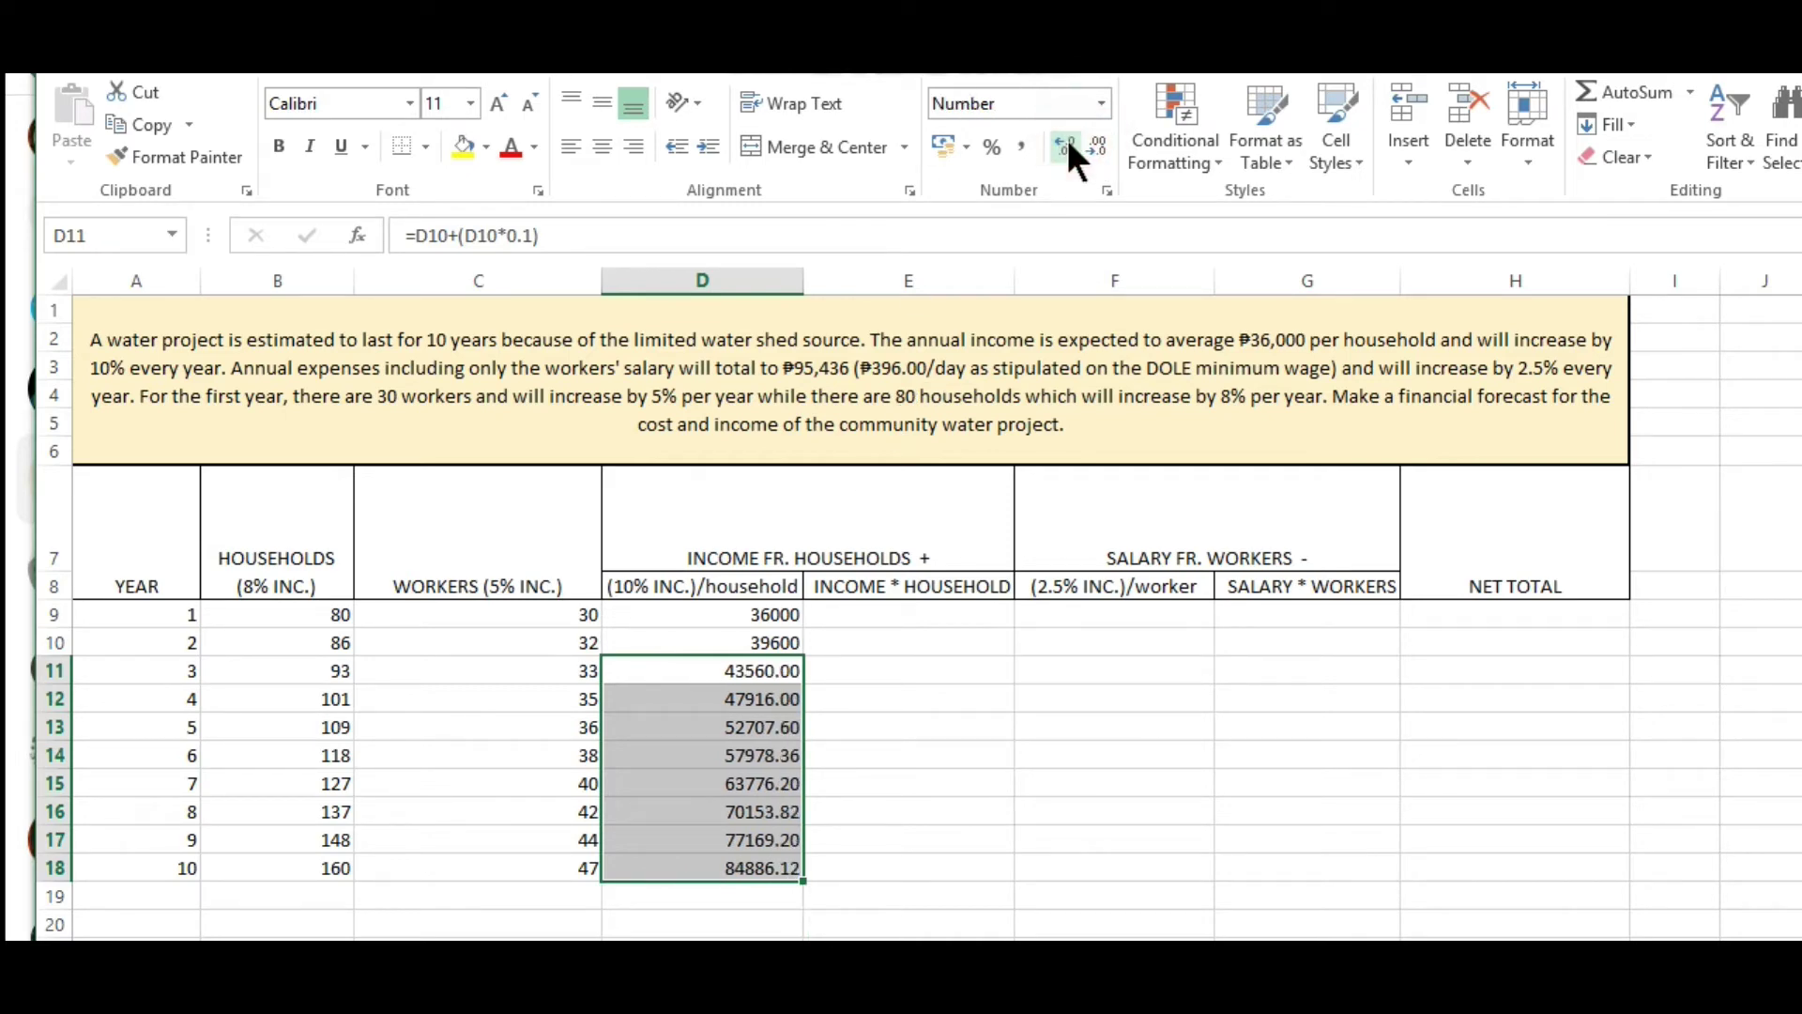
Examine the income per household formulas in column D, especially how cell D13 builds on the previous year's value.
click(777, 644)
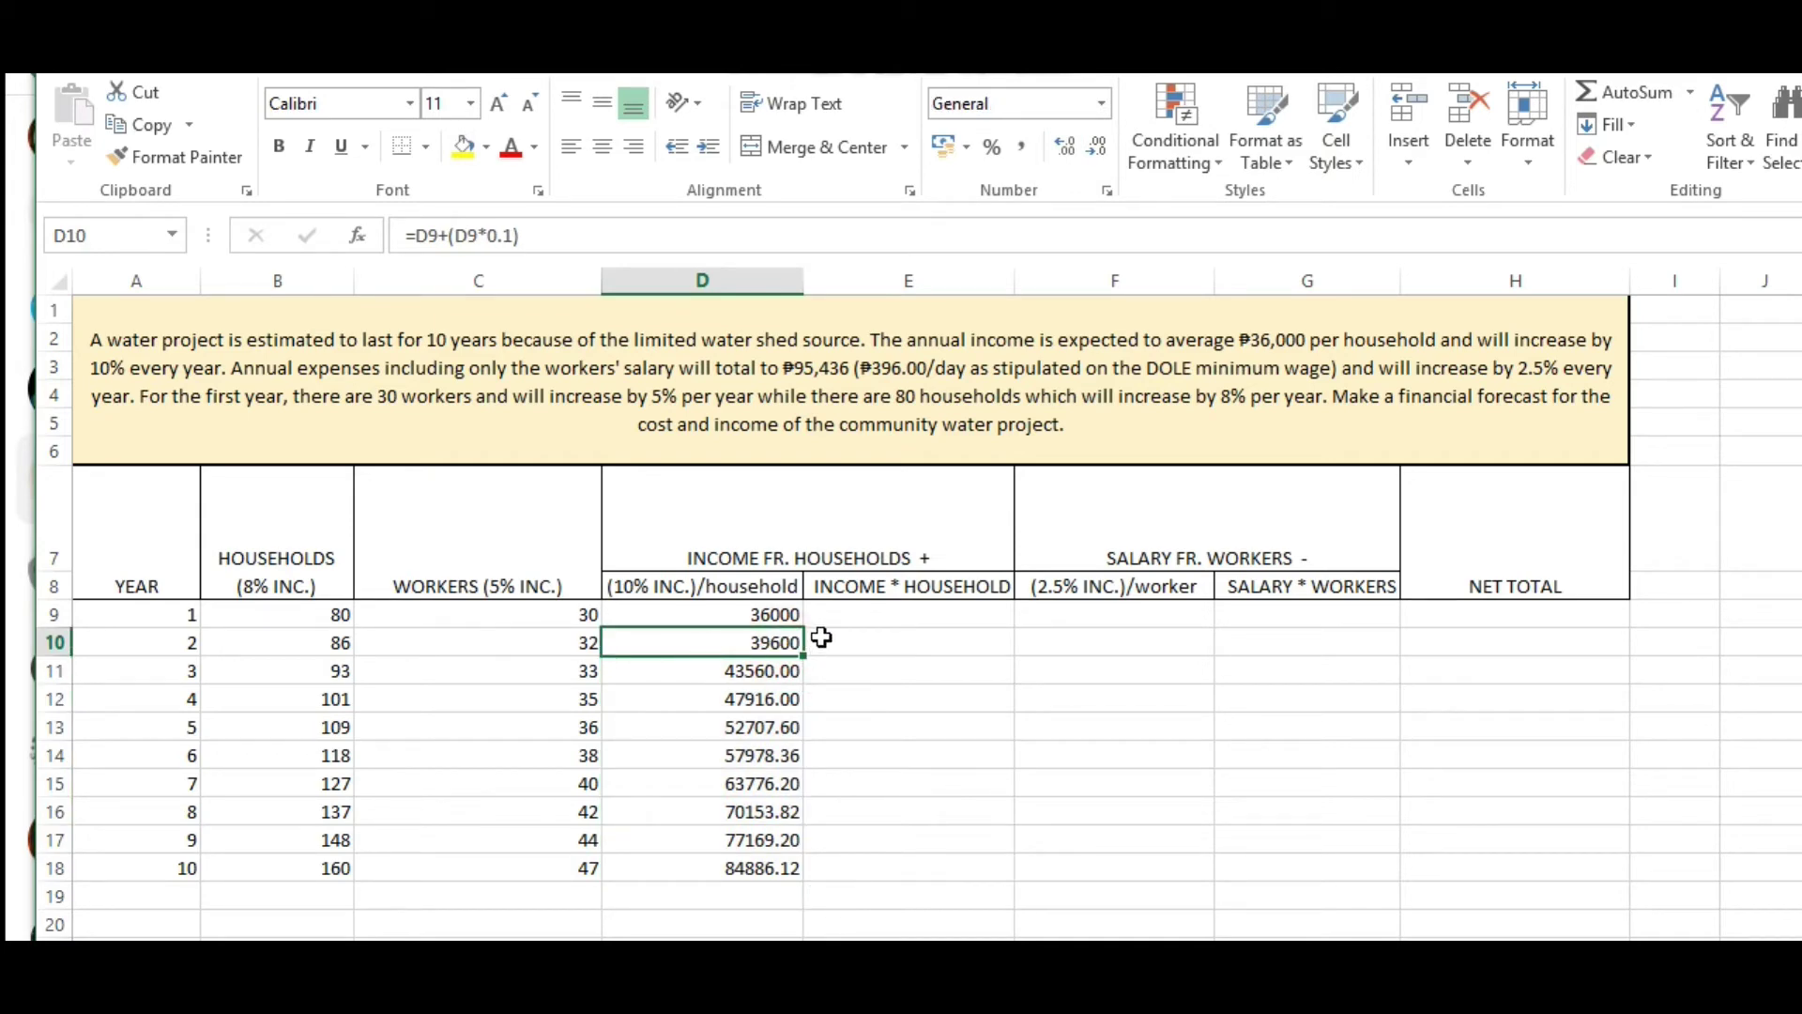
click(765, 723)
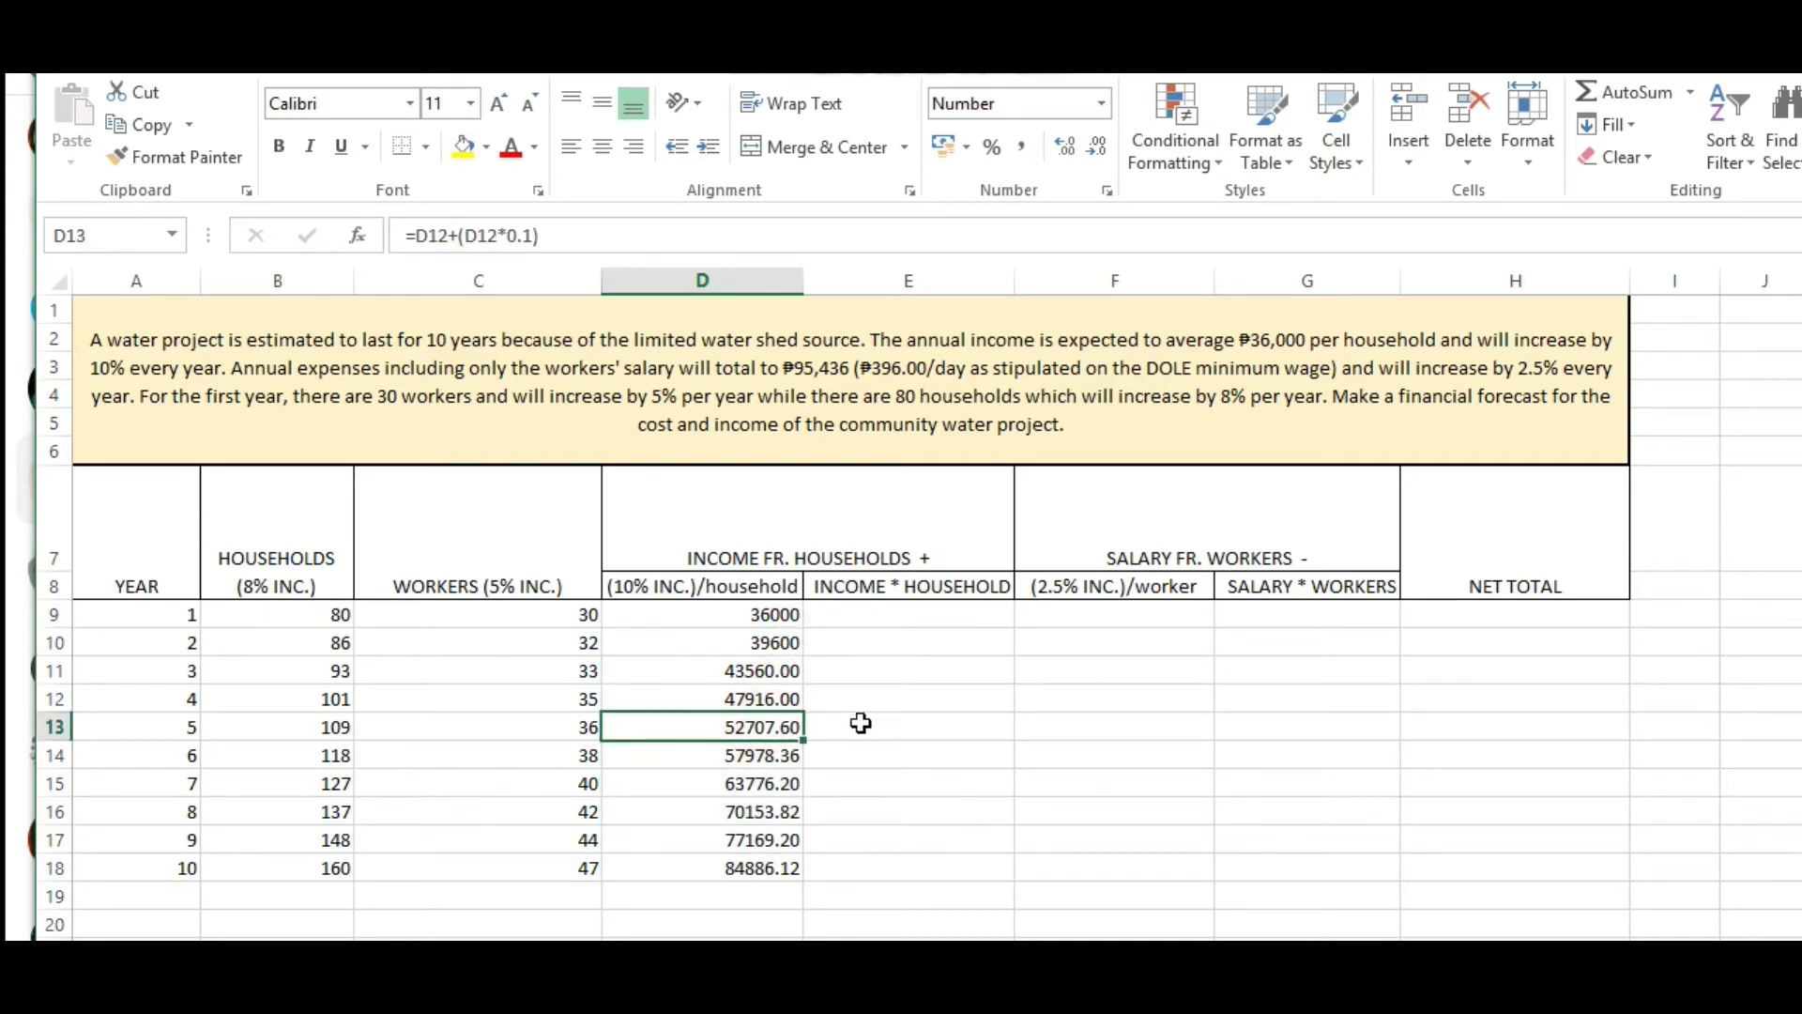
click(730, 731)
double_click(765, 725)
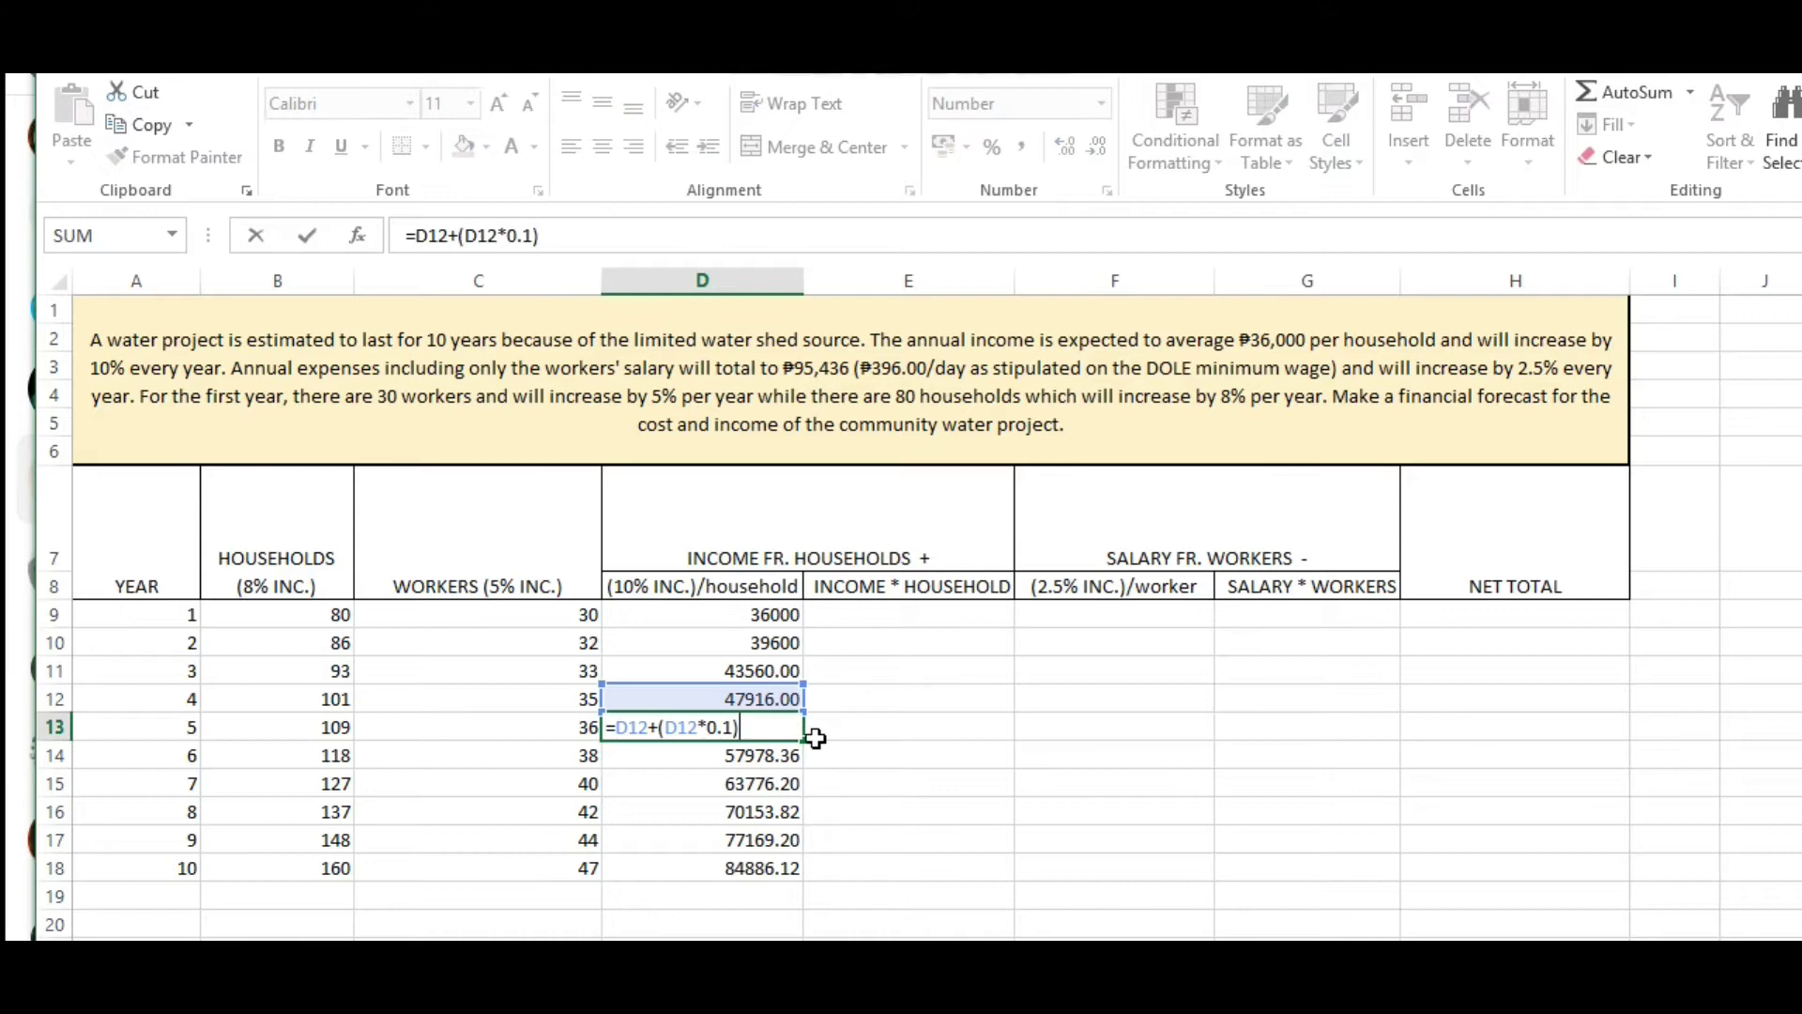
click(690, 718)
click(644, 726)
click(727, 699)
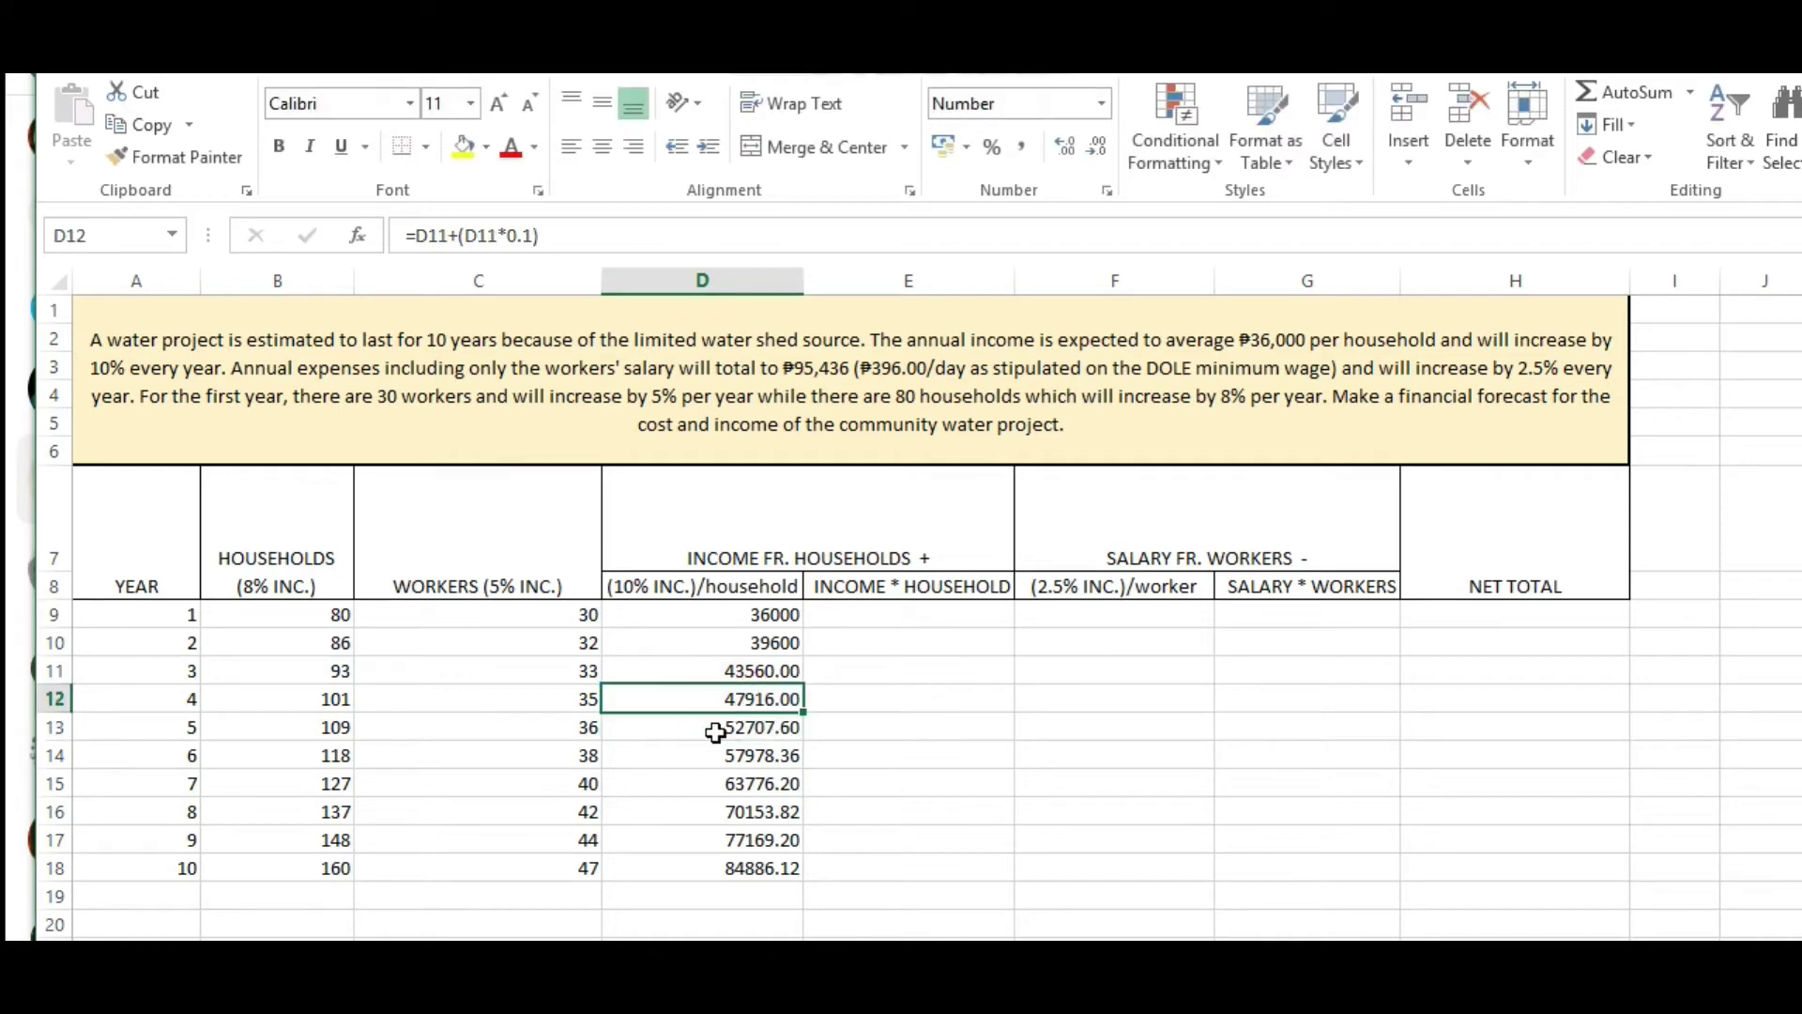
double_click(719, 729)
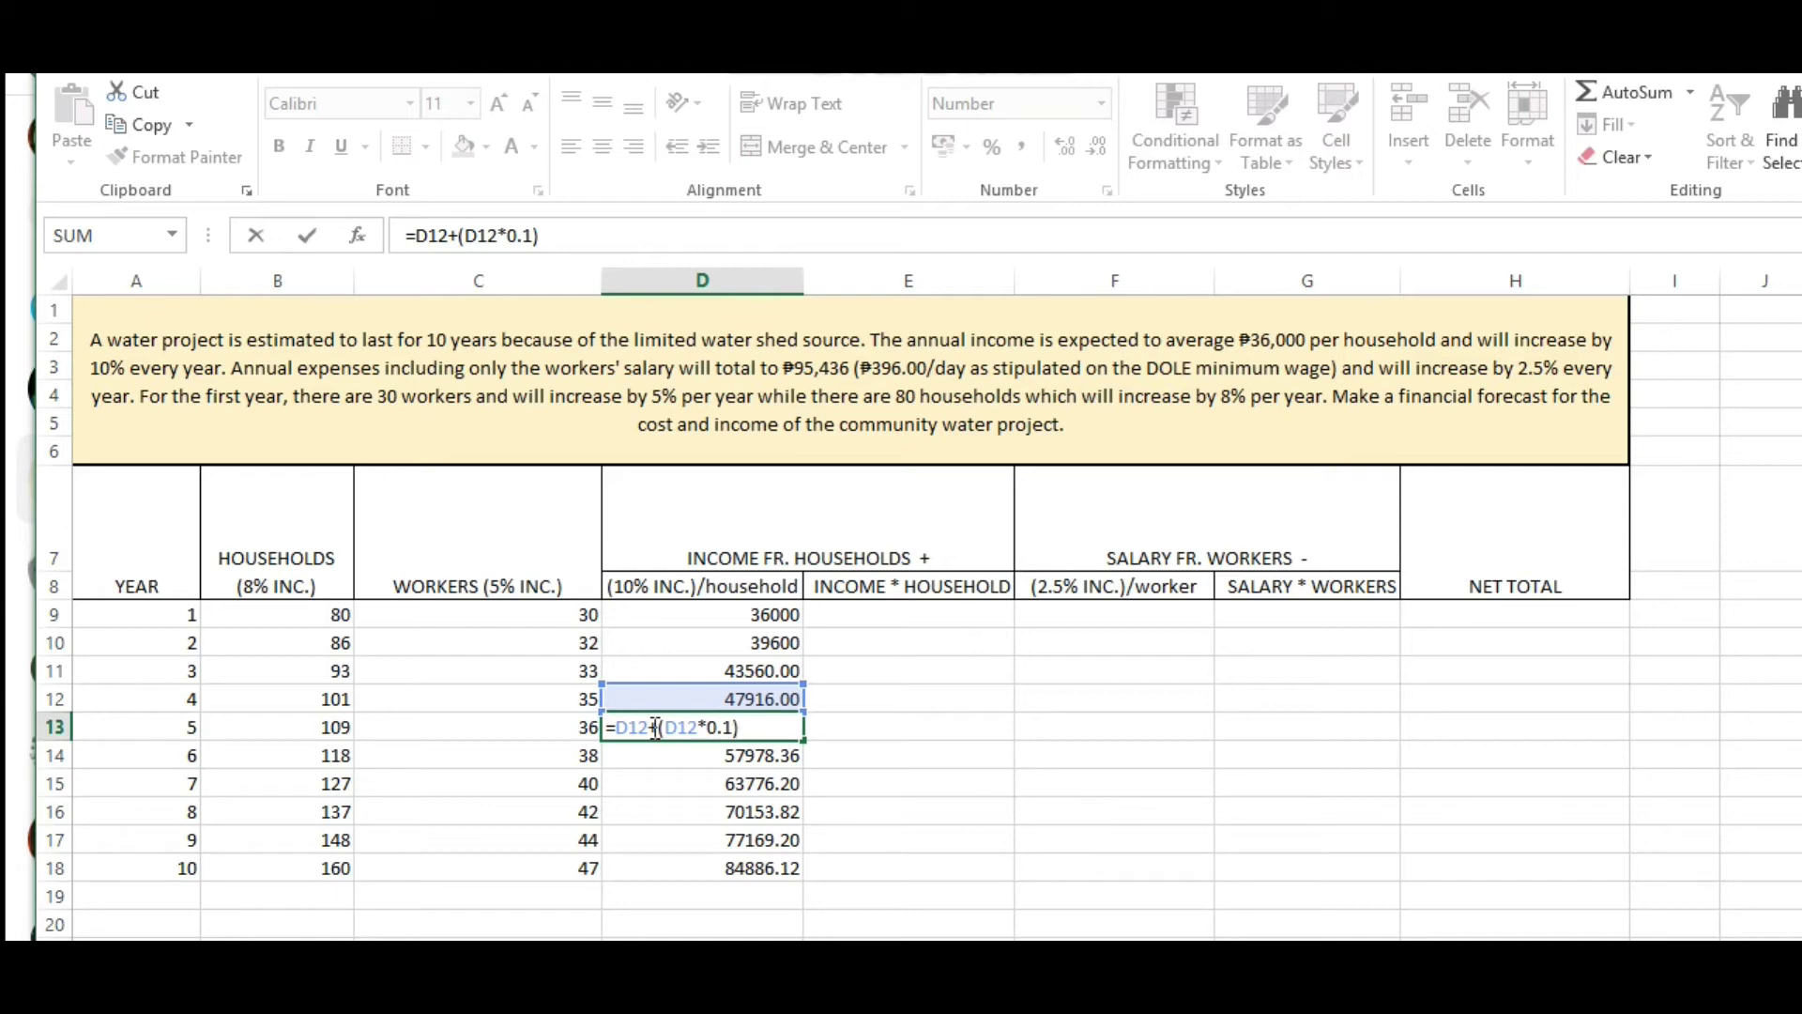
click(654, 727)
click(687, 729)
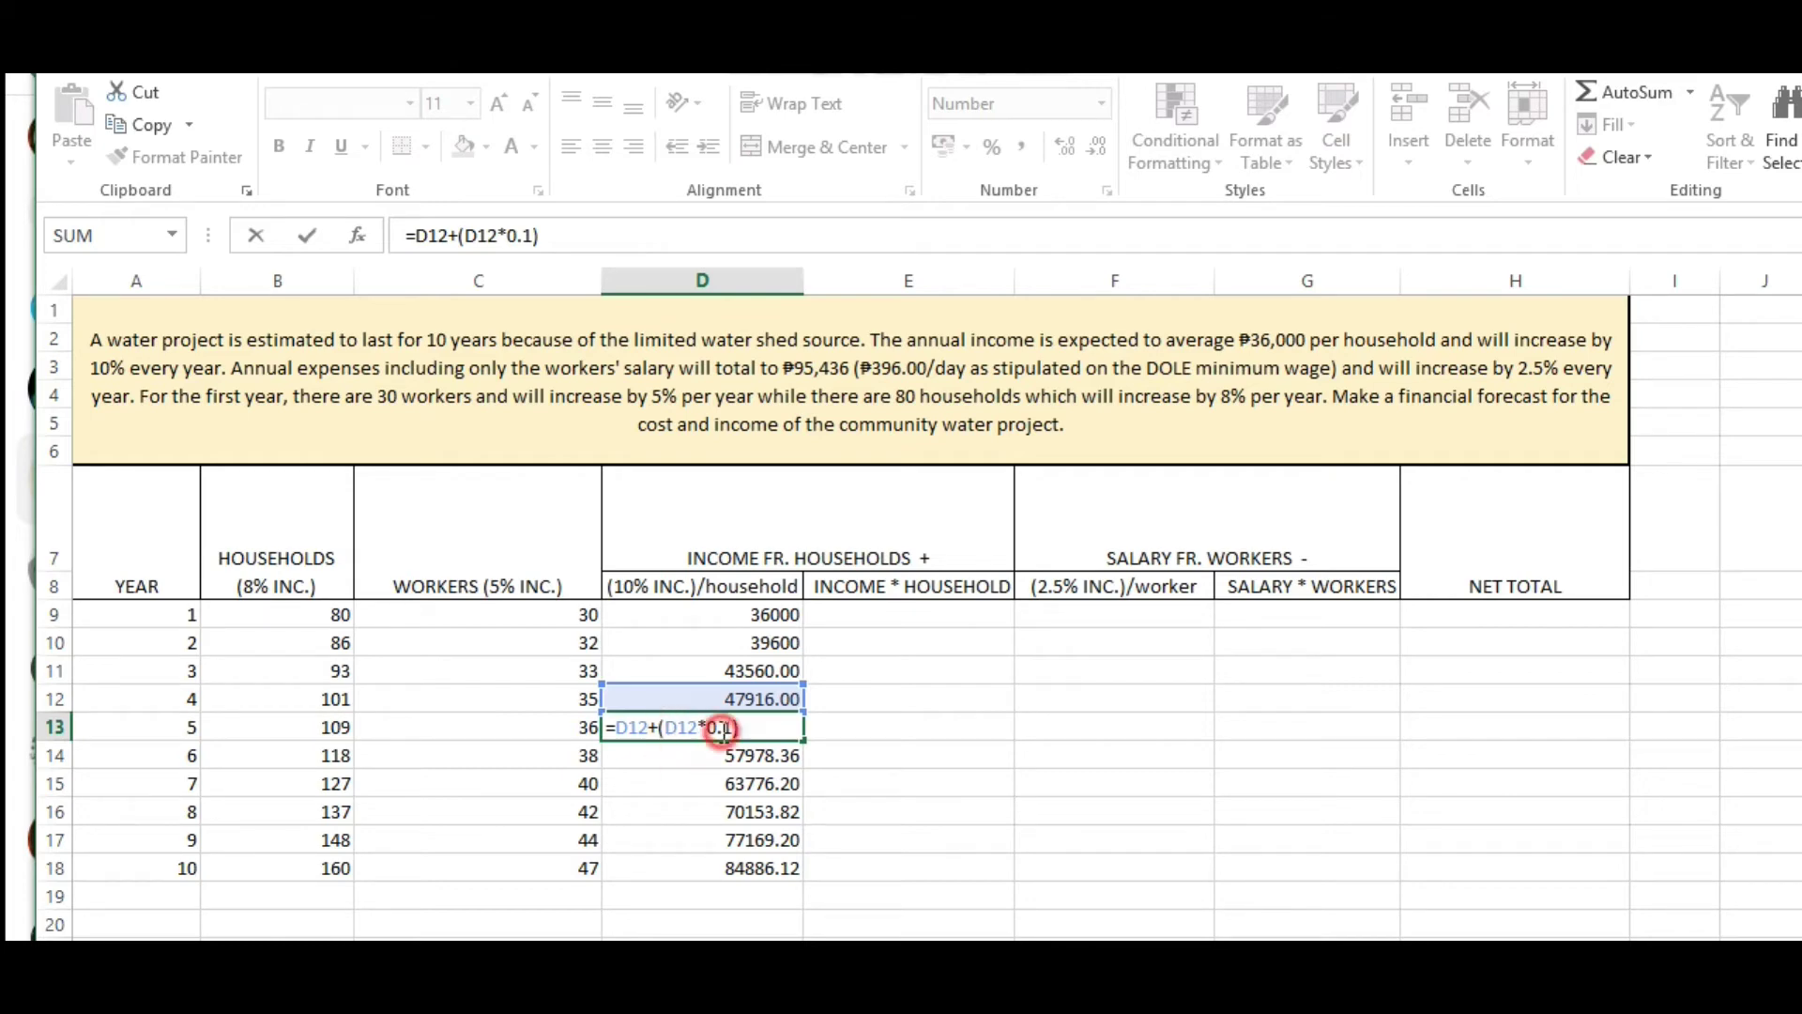
click(722, 732)
key(Return)
click(722, 730)
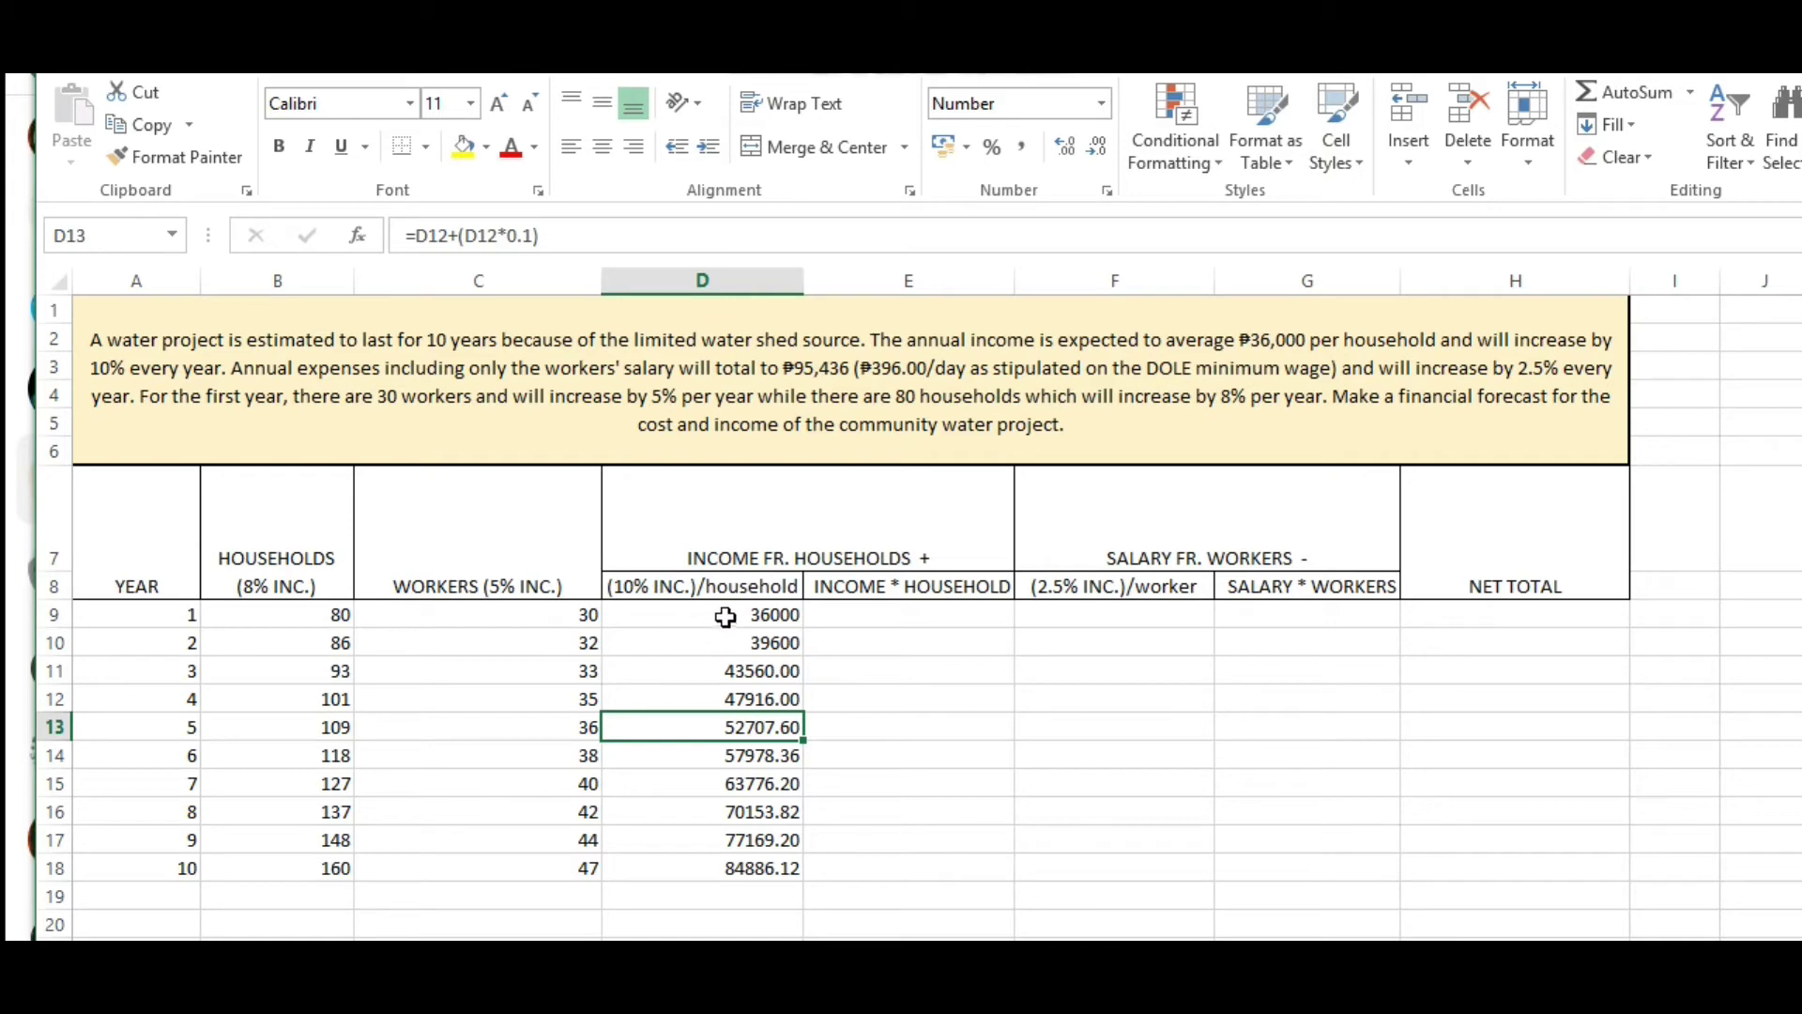
drag(725, 620, 735, 869)
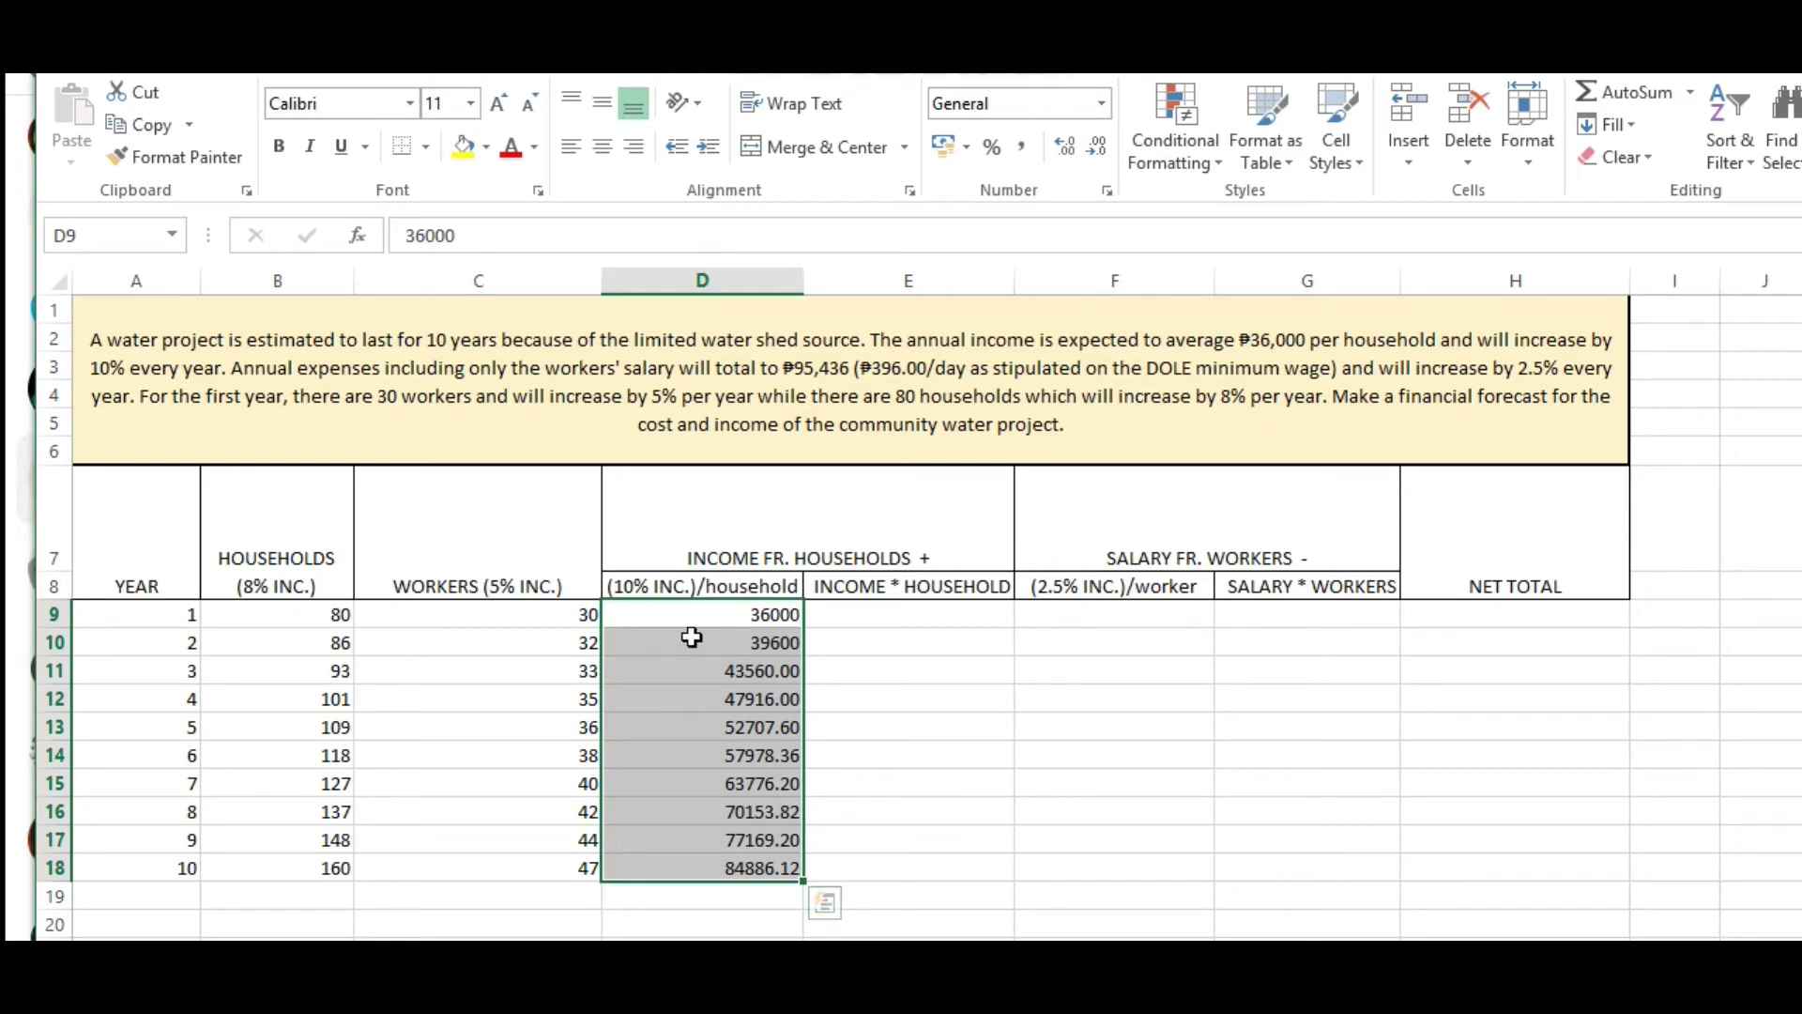
click(742, 612)
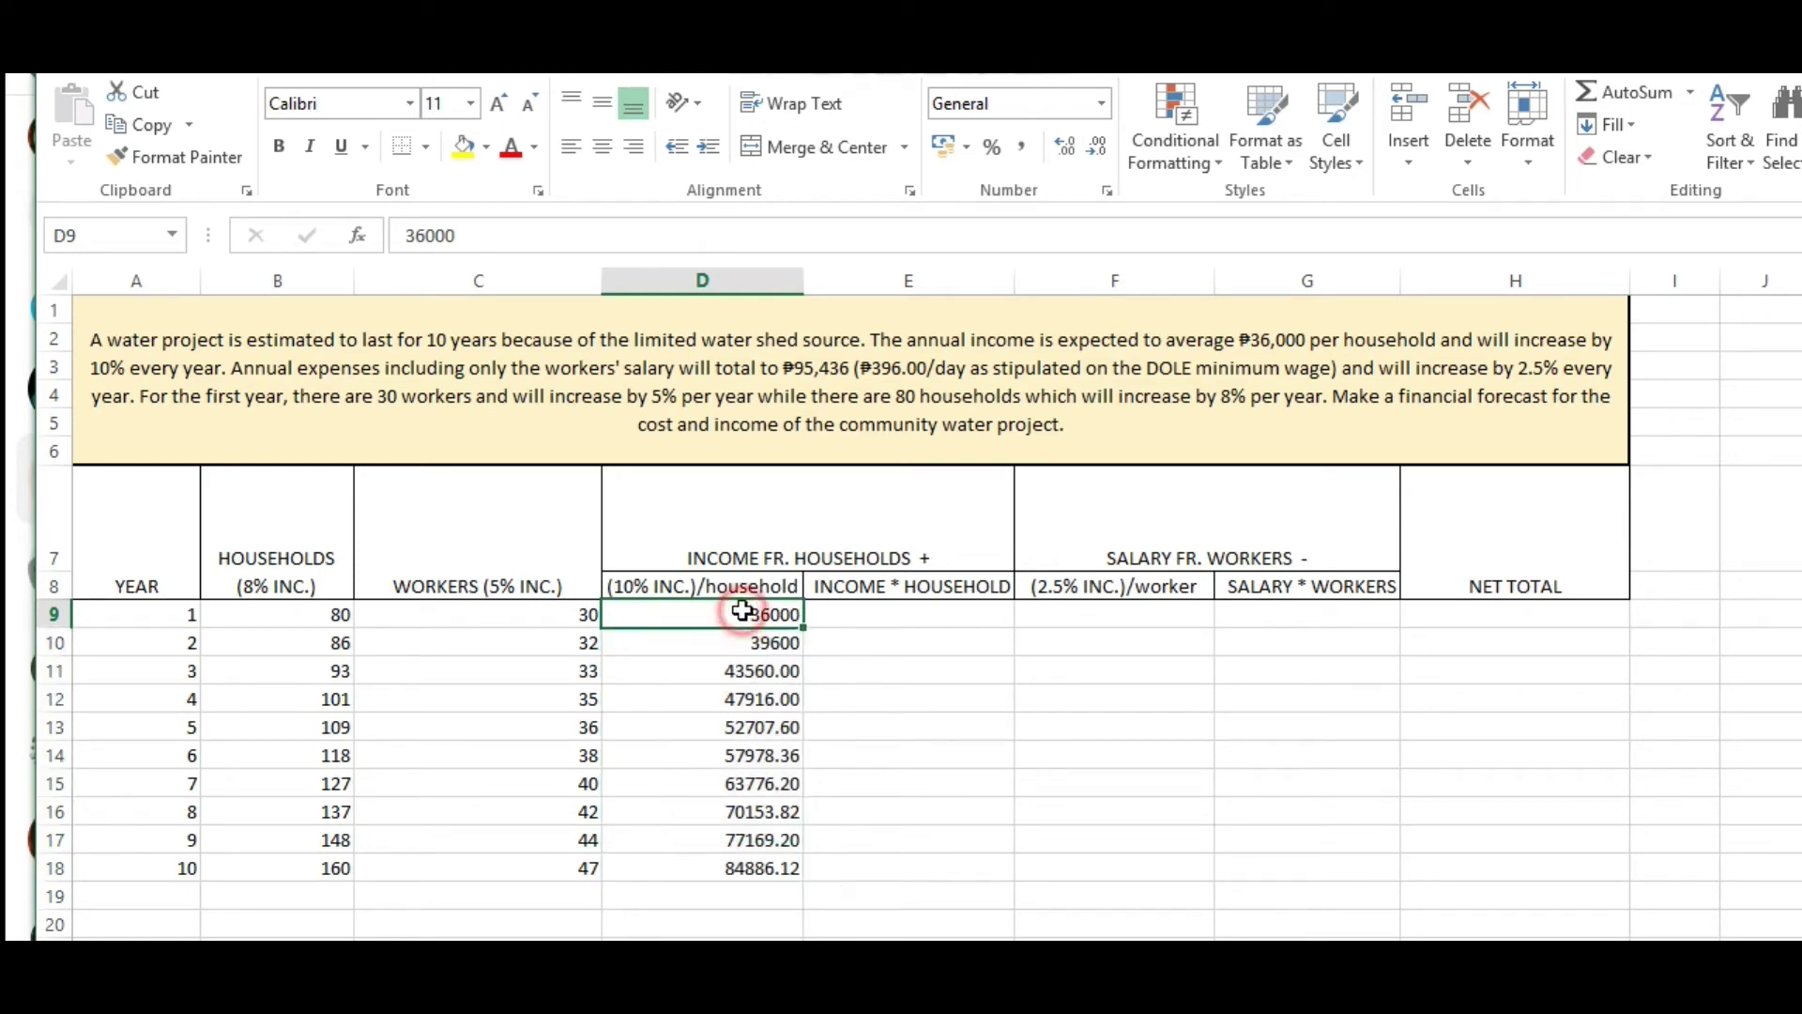
Enter the formula =D9*B9 in cell E9 to multiply the year 1 income per household by the number of households.
click(882, 613)
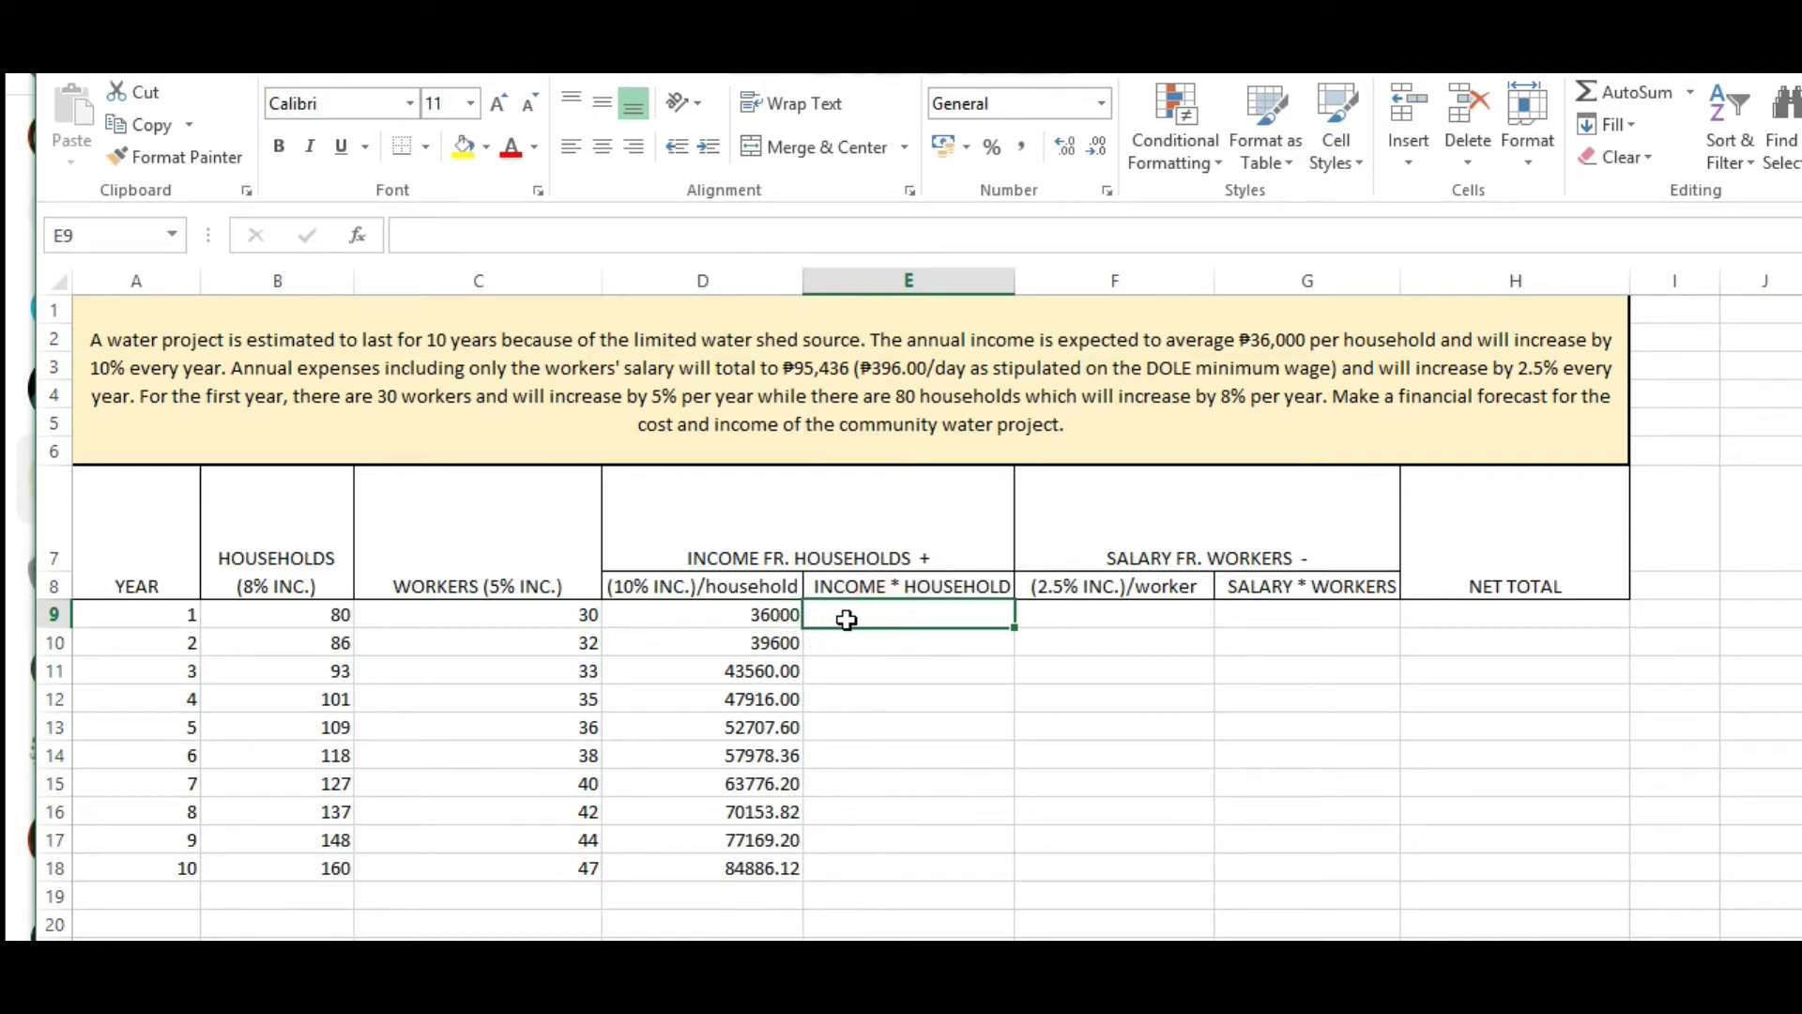
click(759, 616)
click(868, 614)
click(855, 621)
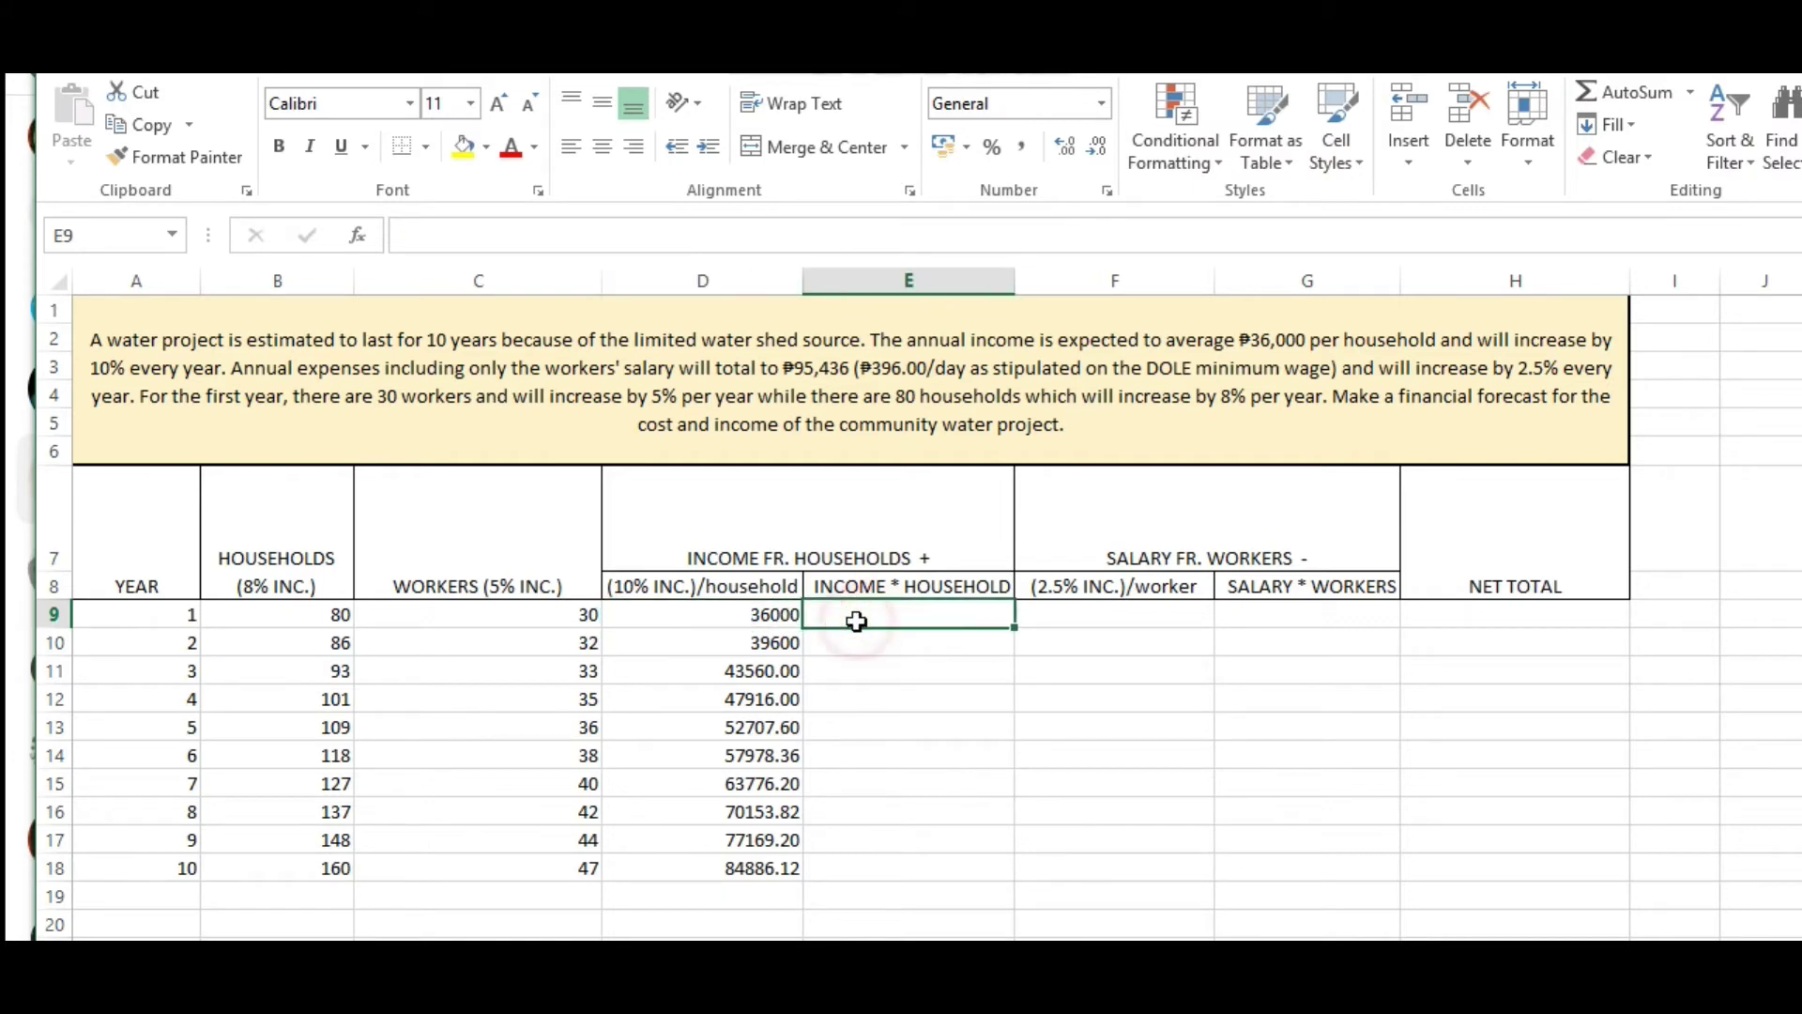
click(324, 617)
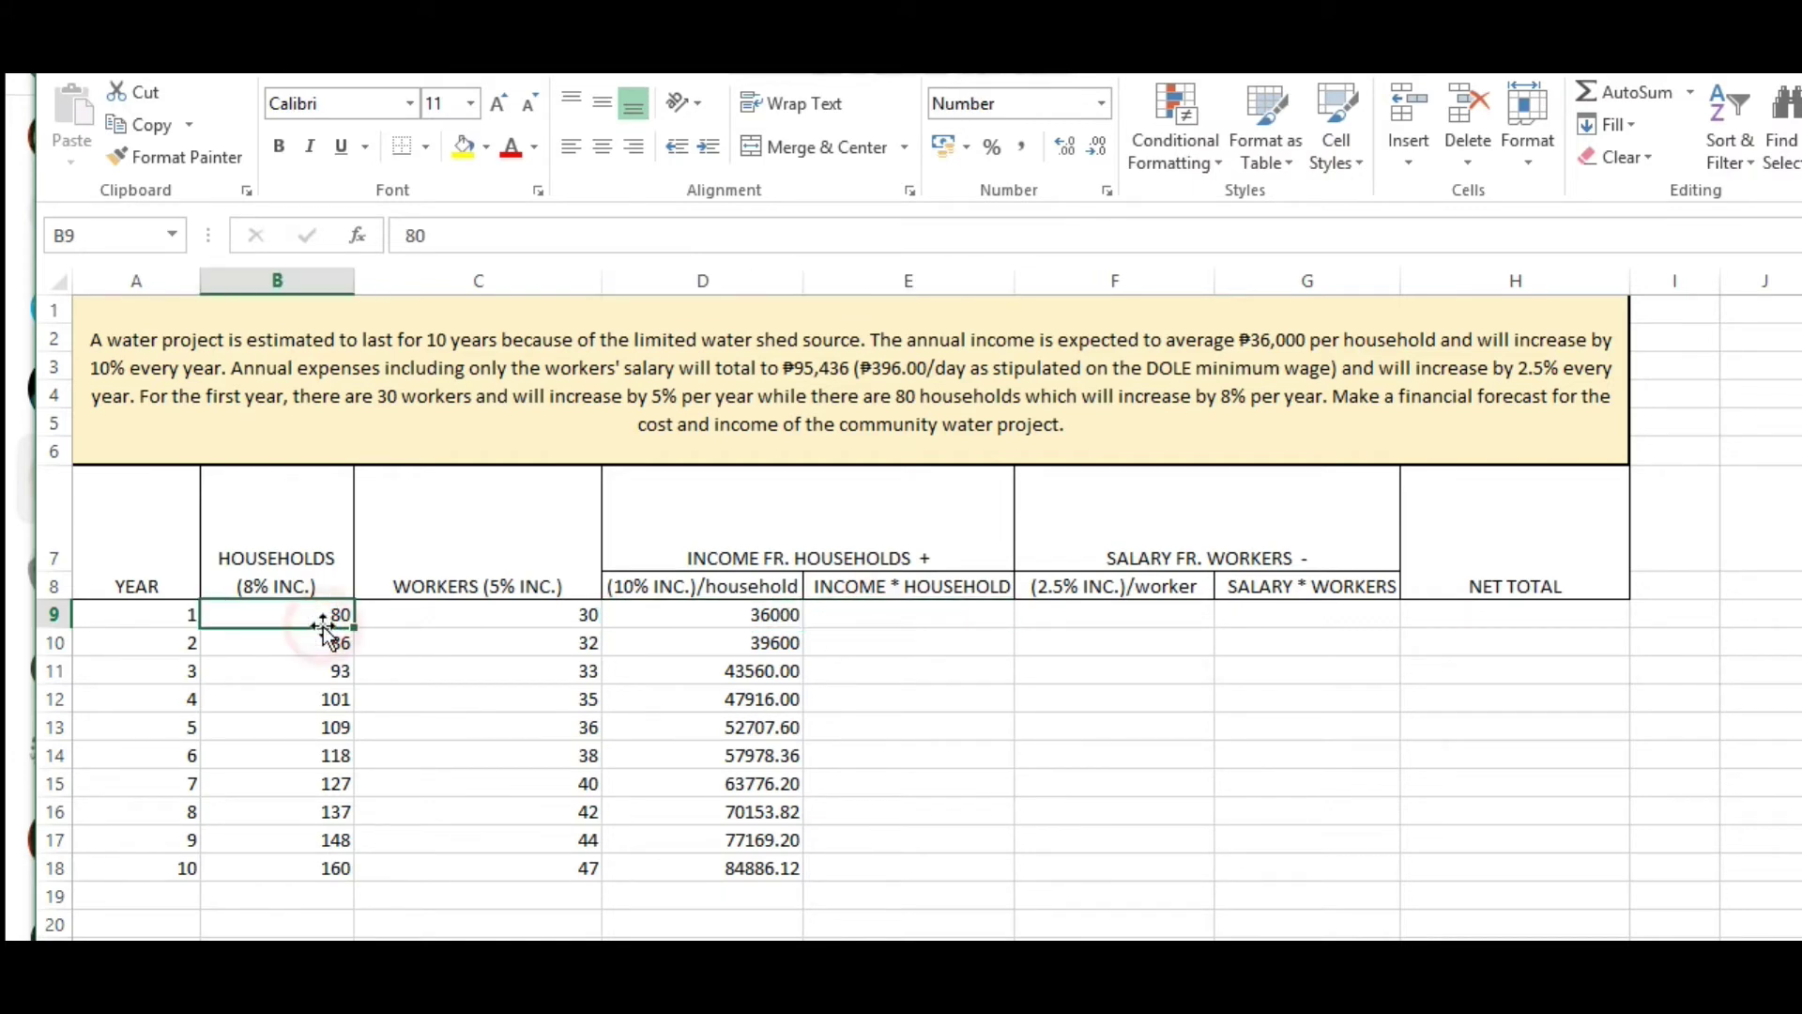
click(886, 613)
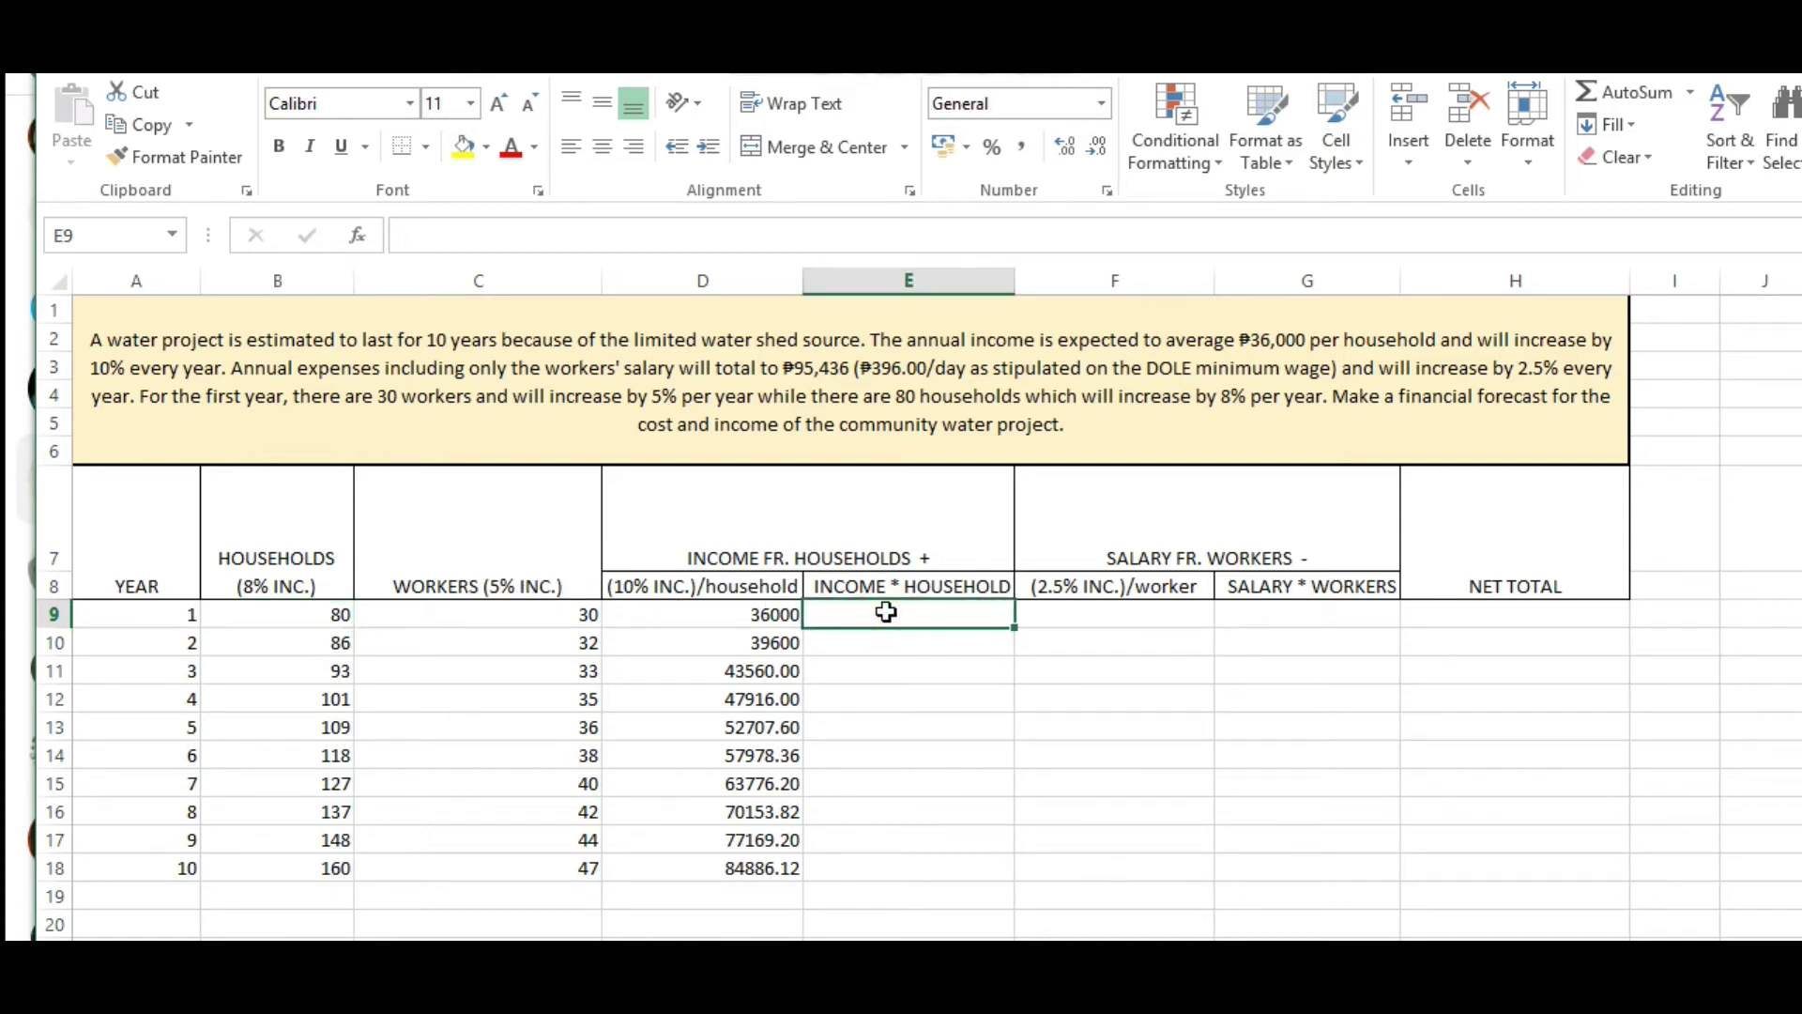
text(=)
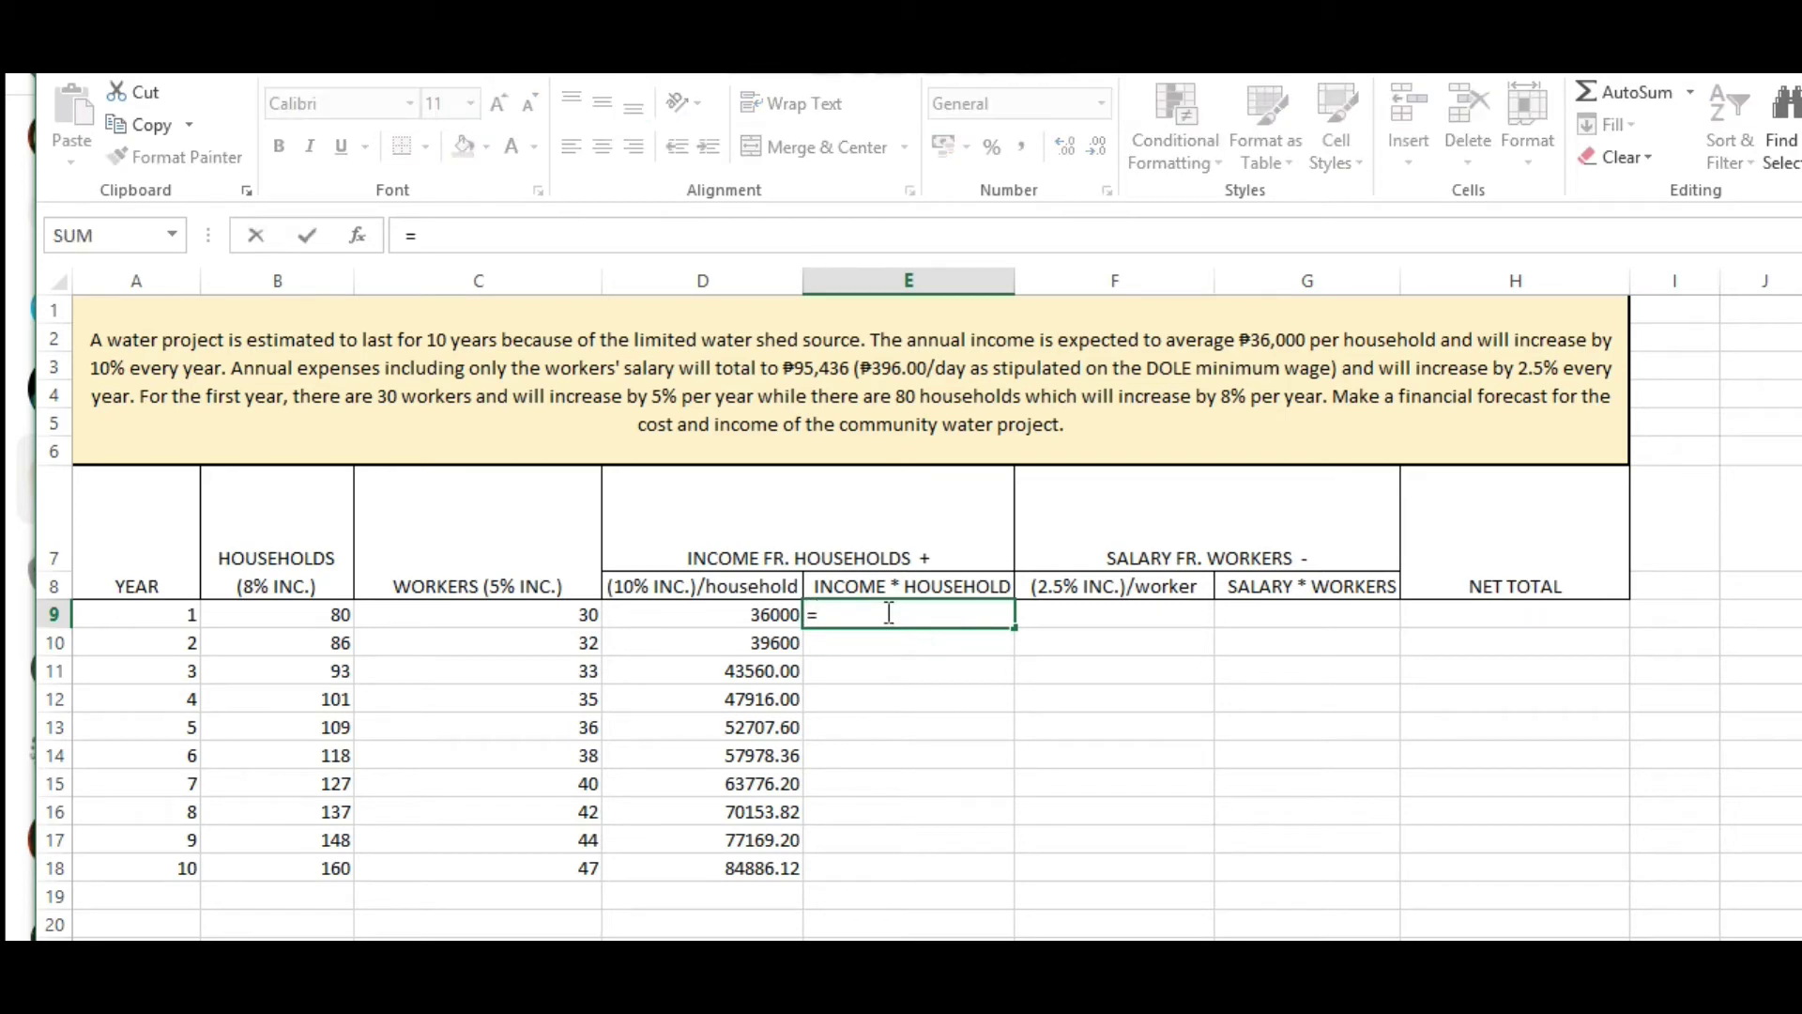
click(707, 614)
text(*)
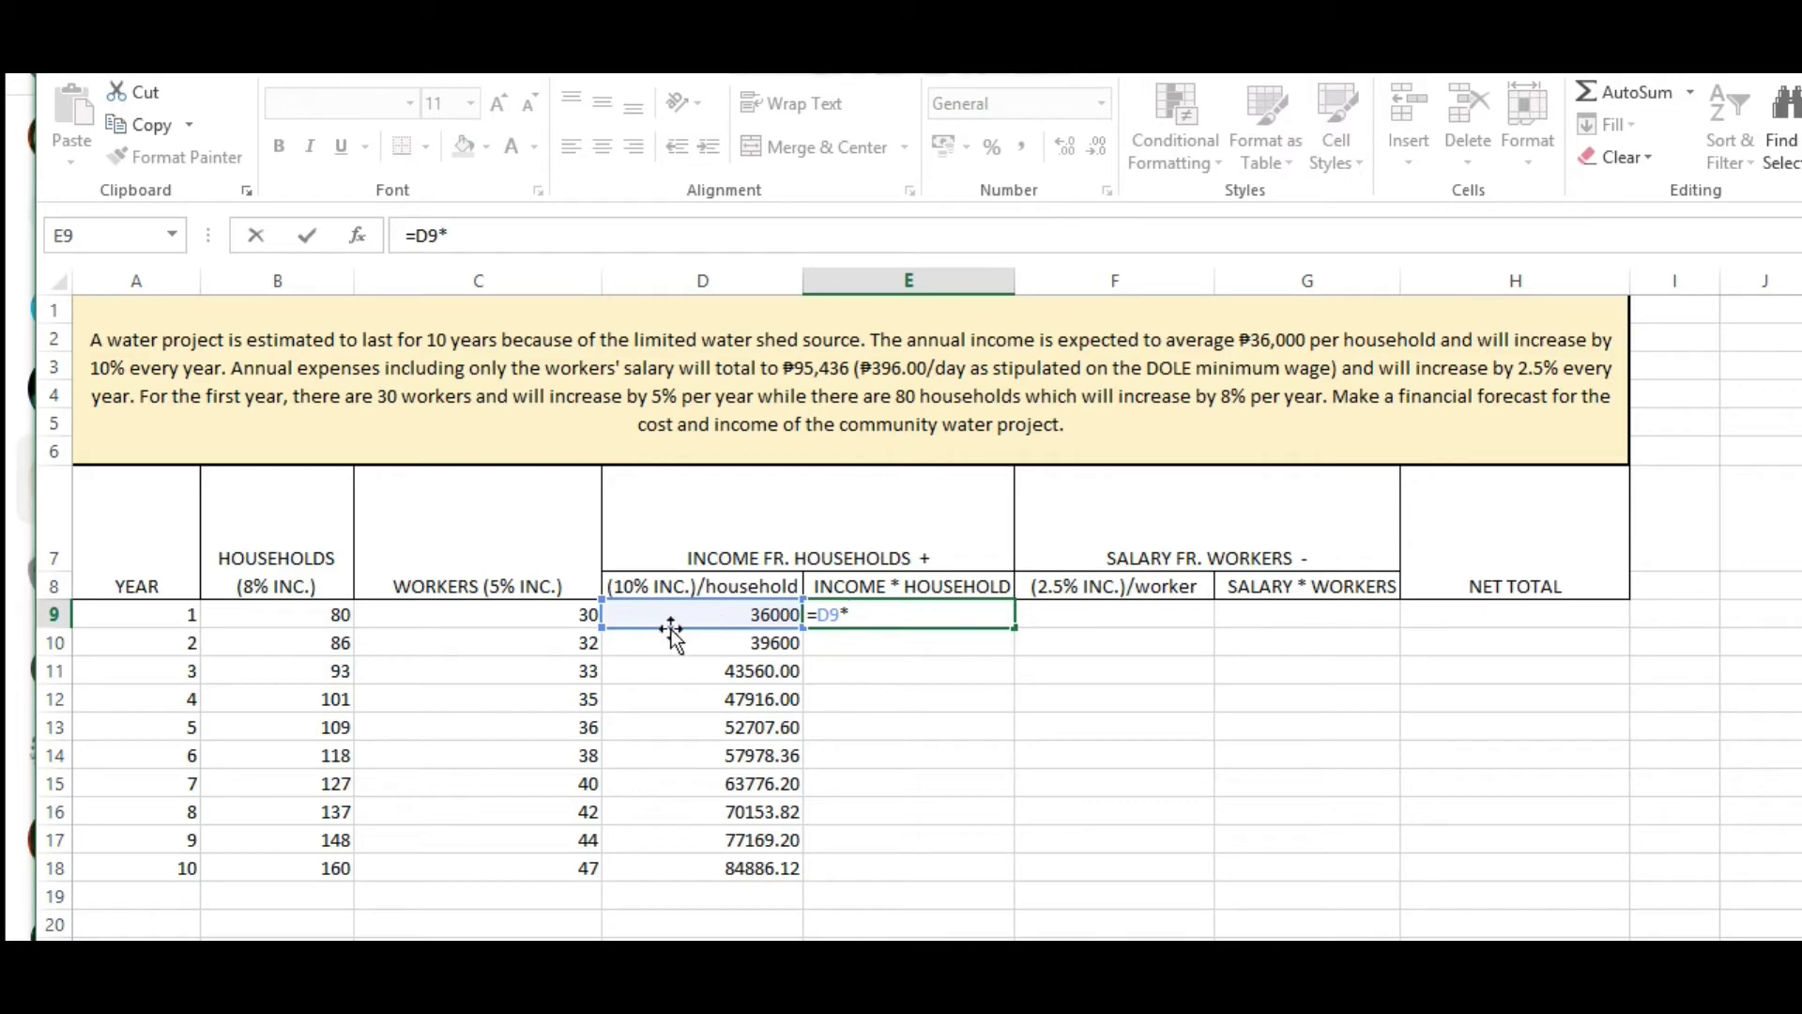
click(308, 620)
key(Return)
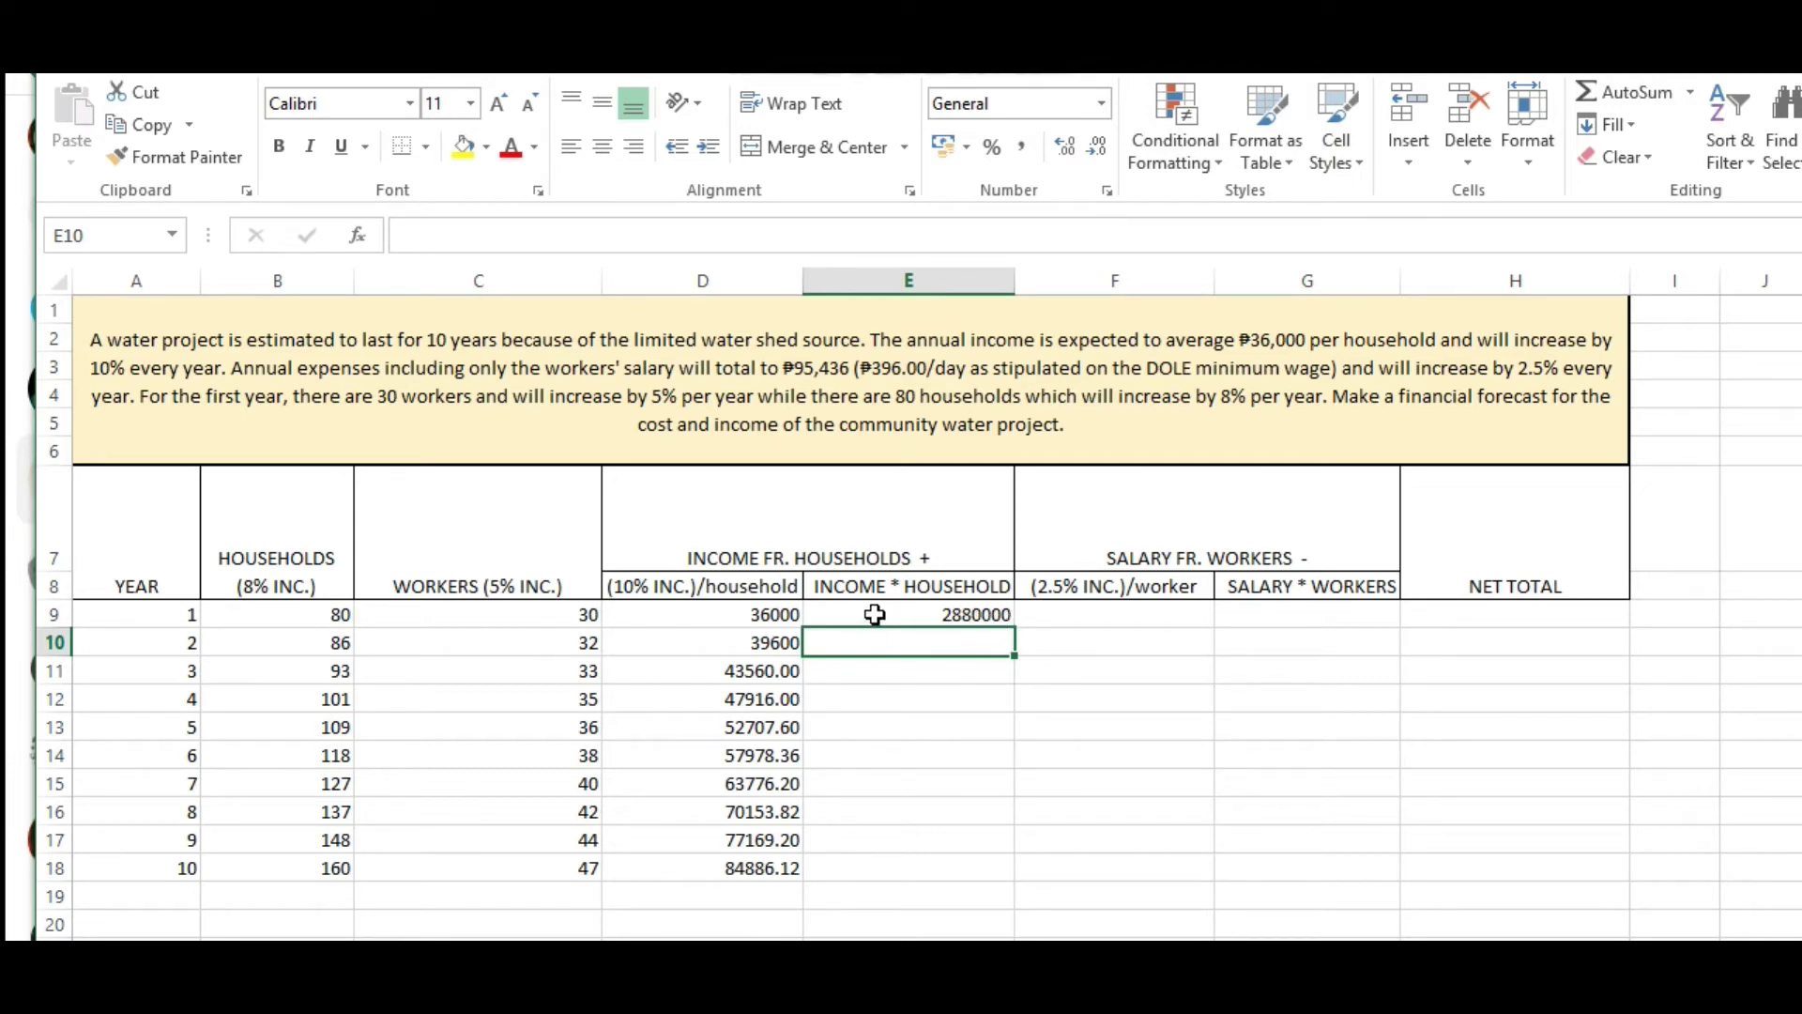
Format cells D9:H18 as Currency with two decimal places, no symbol and negative numbers in red without a minus sign.
click(715, 613)
mouse_move(715, 613)
mouse_down()
mouse_move(1376, 817)
mouse_move(1461, 864)
mouse_up()
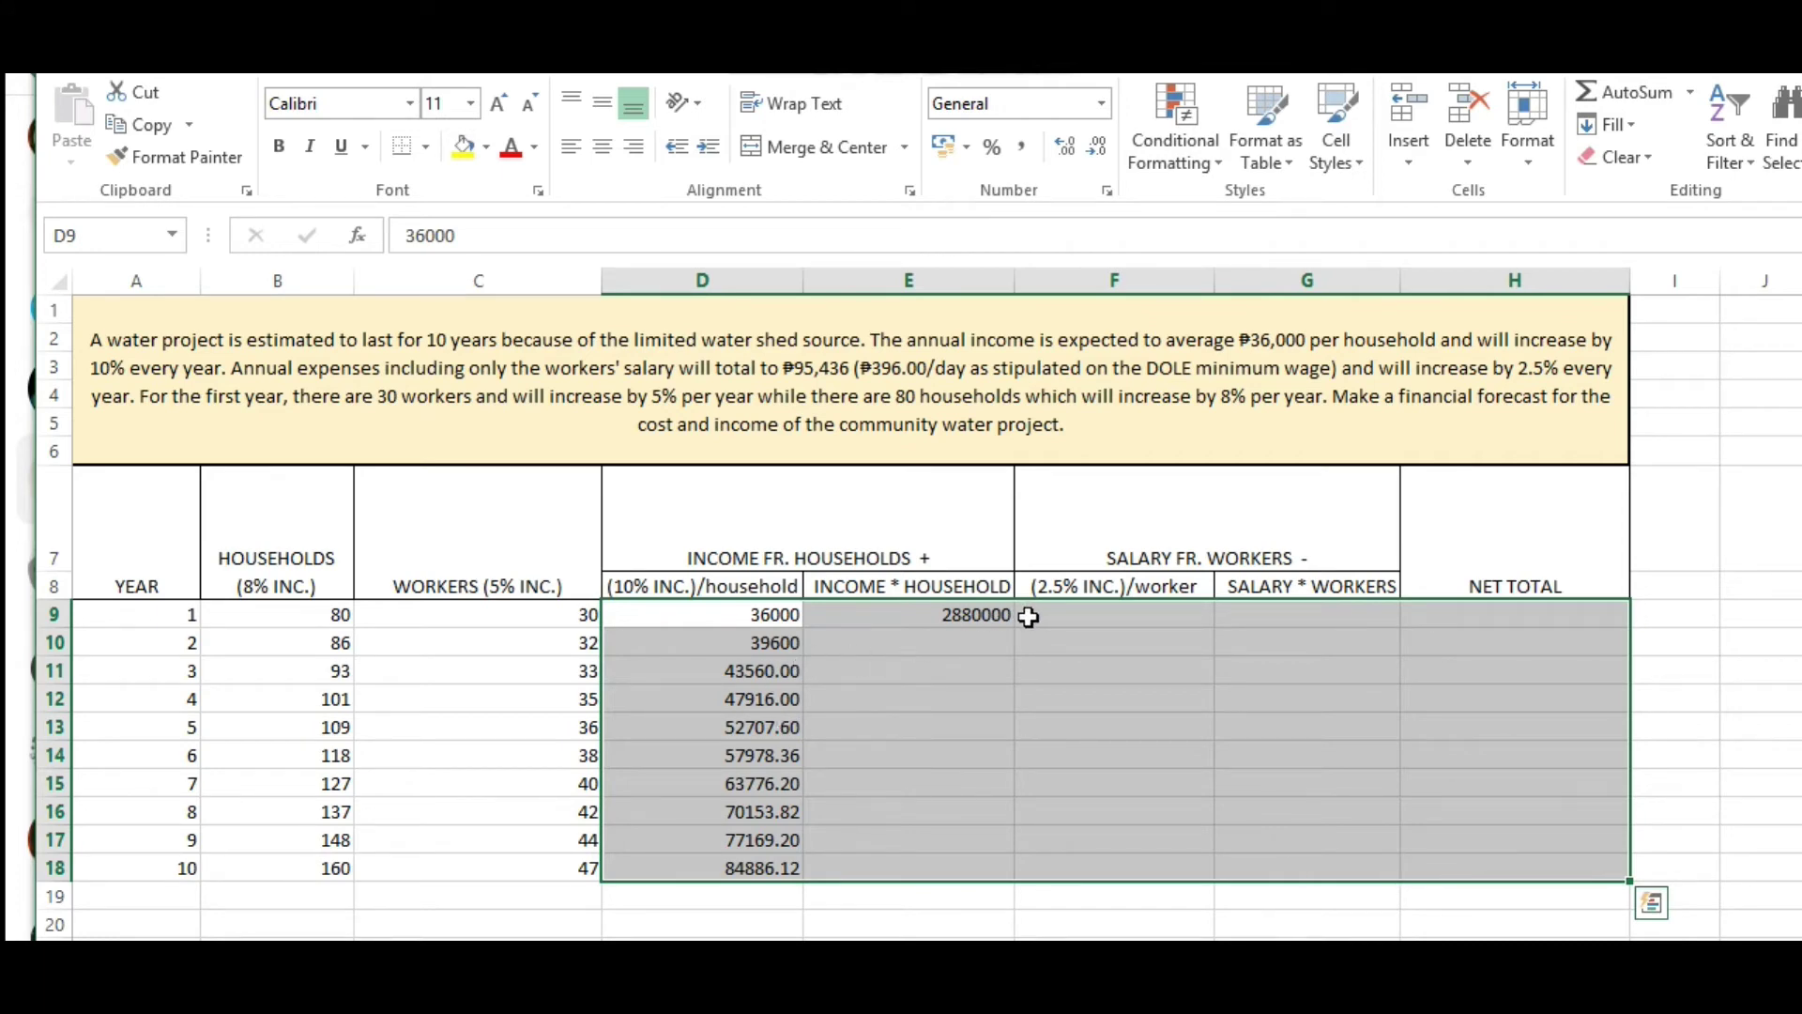
right_click(886, 614)
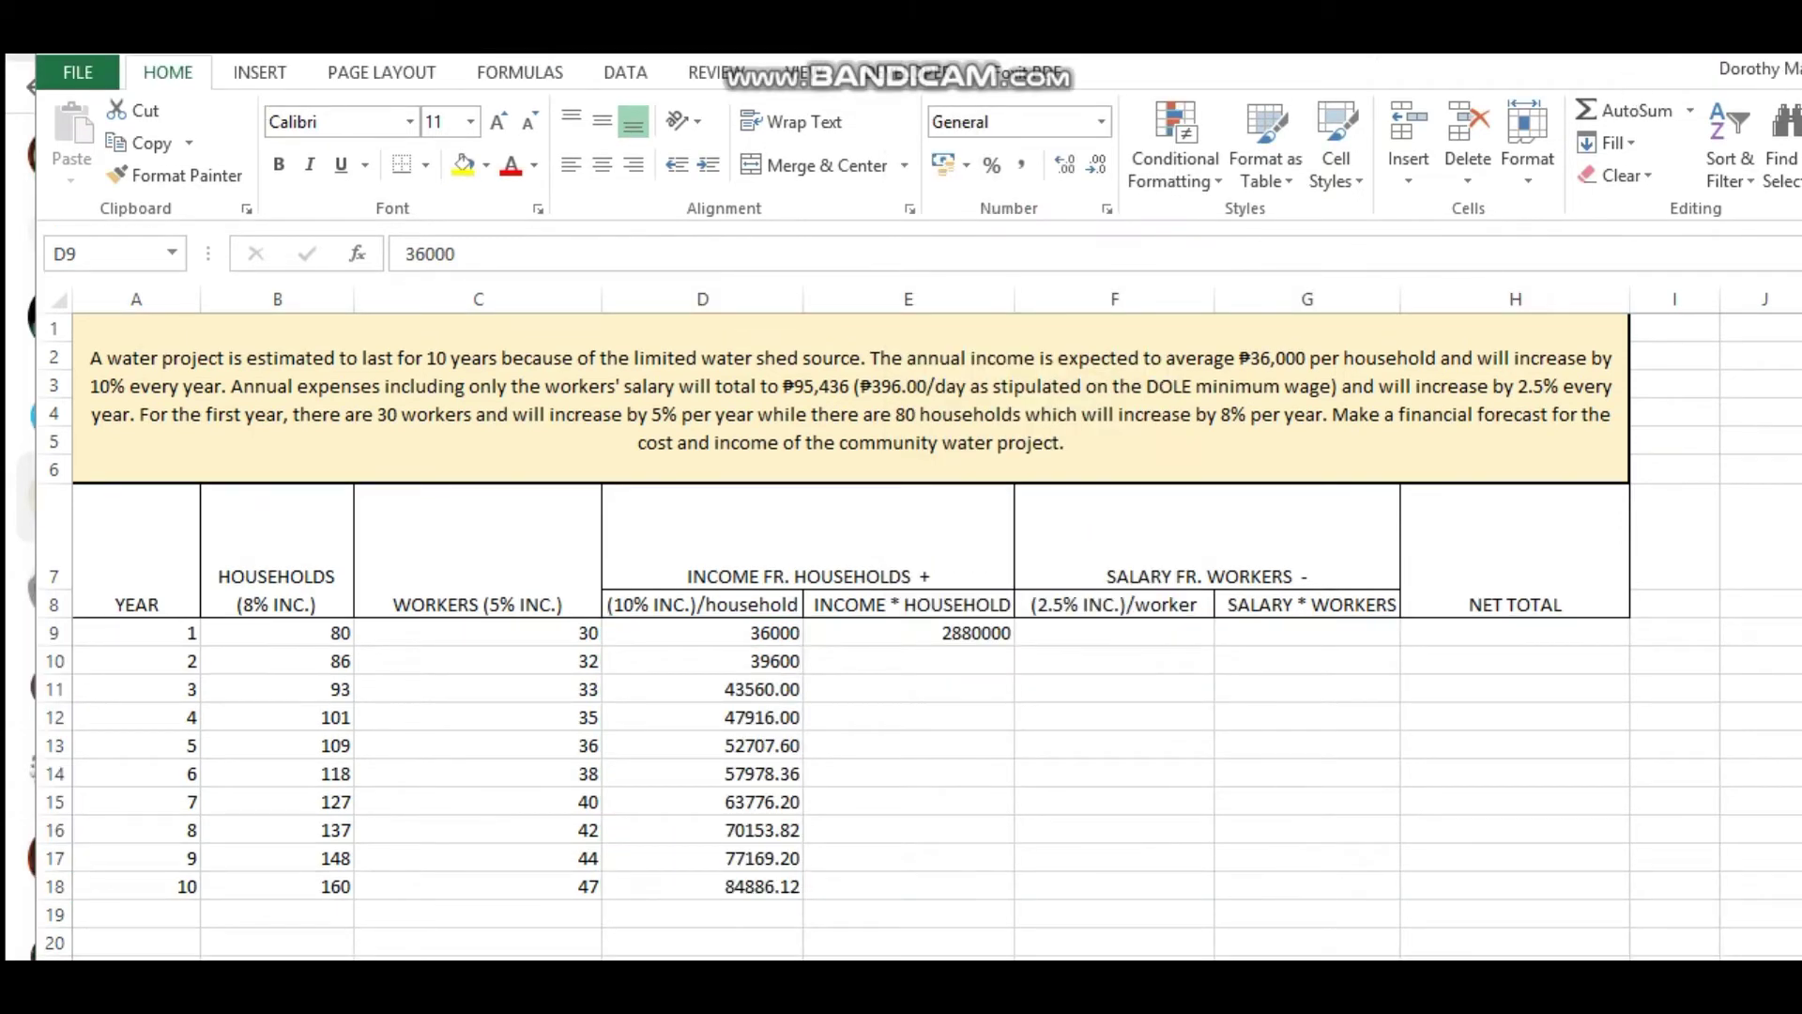
click(661, 631)
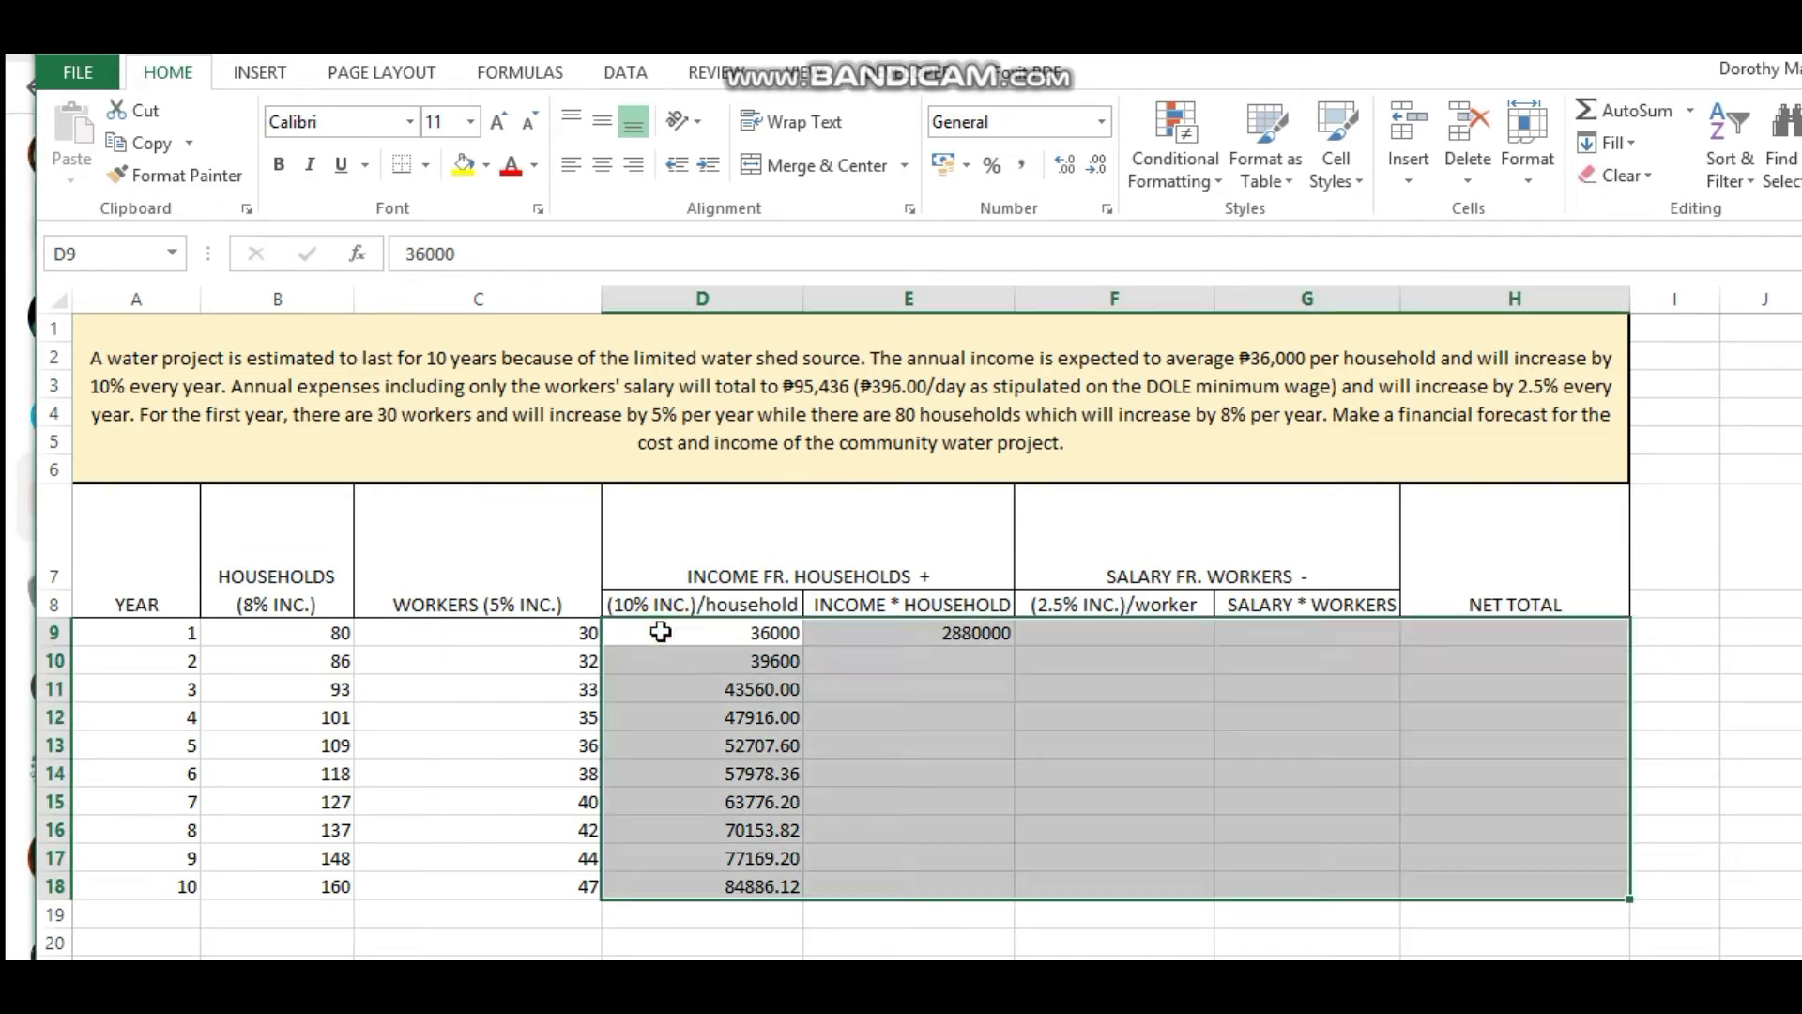
right_click(993, 710)
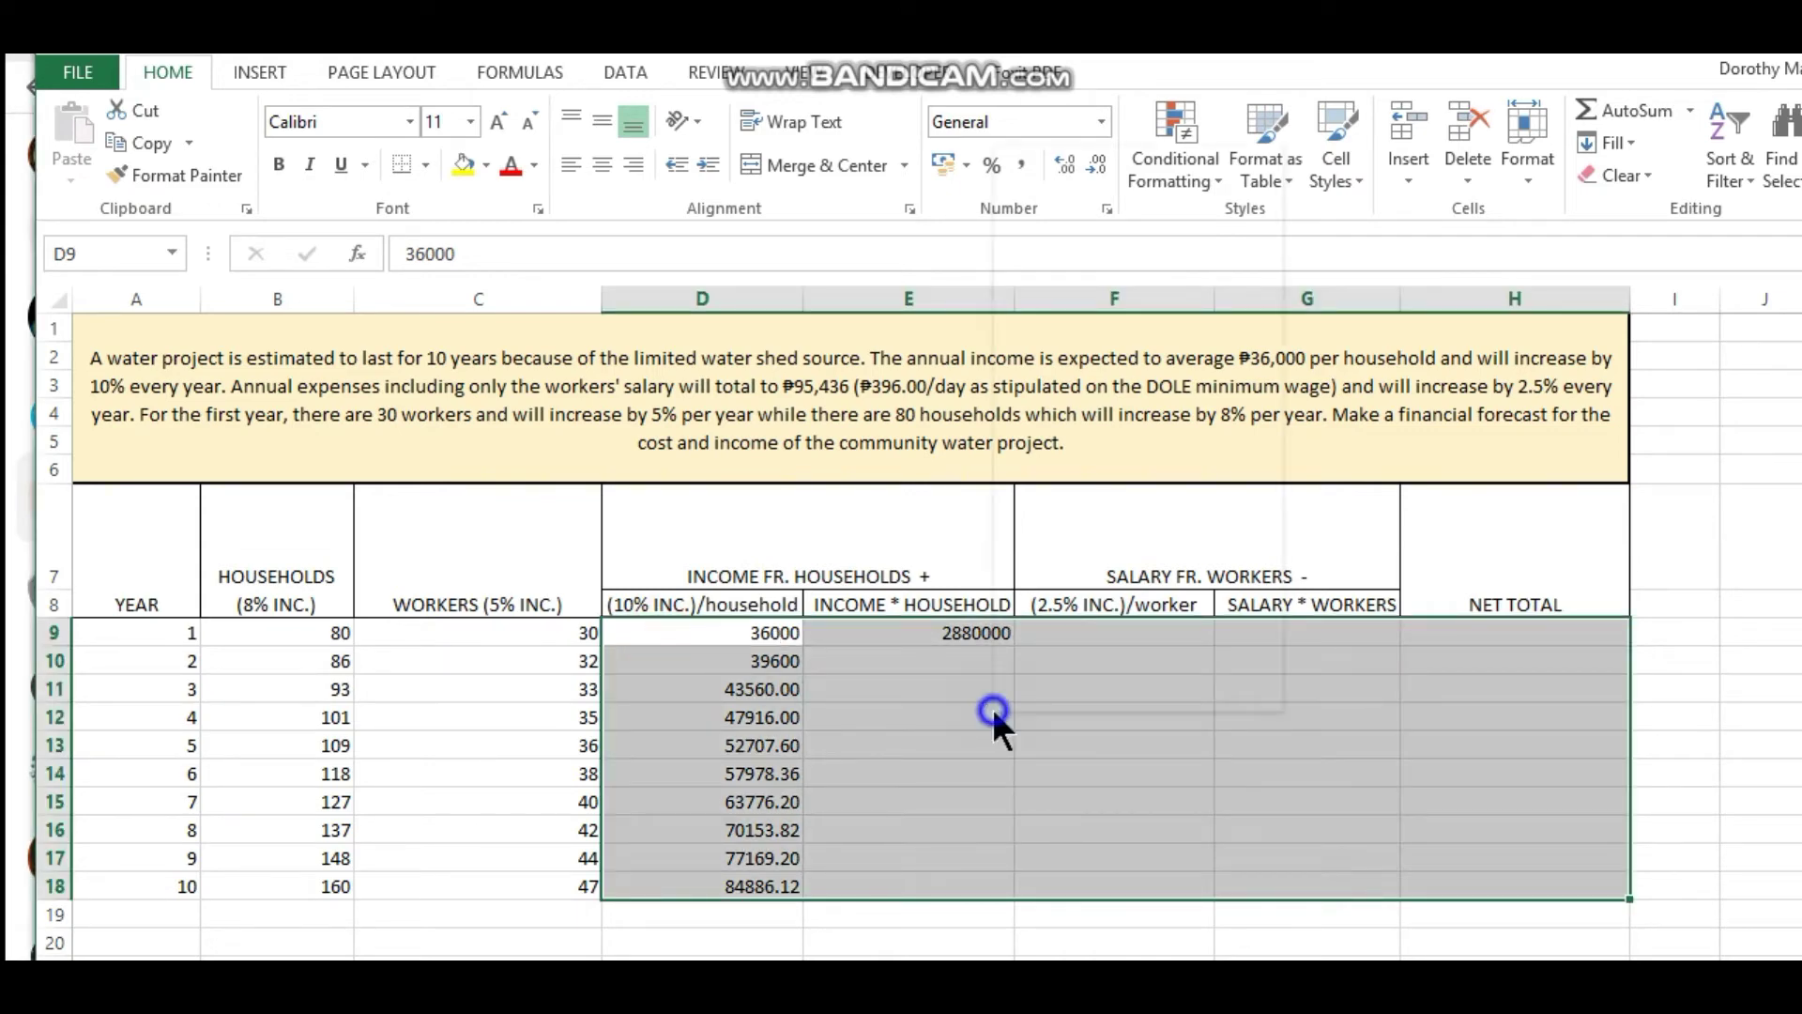
click(1067, 601)
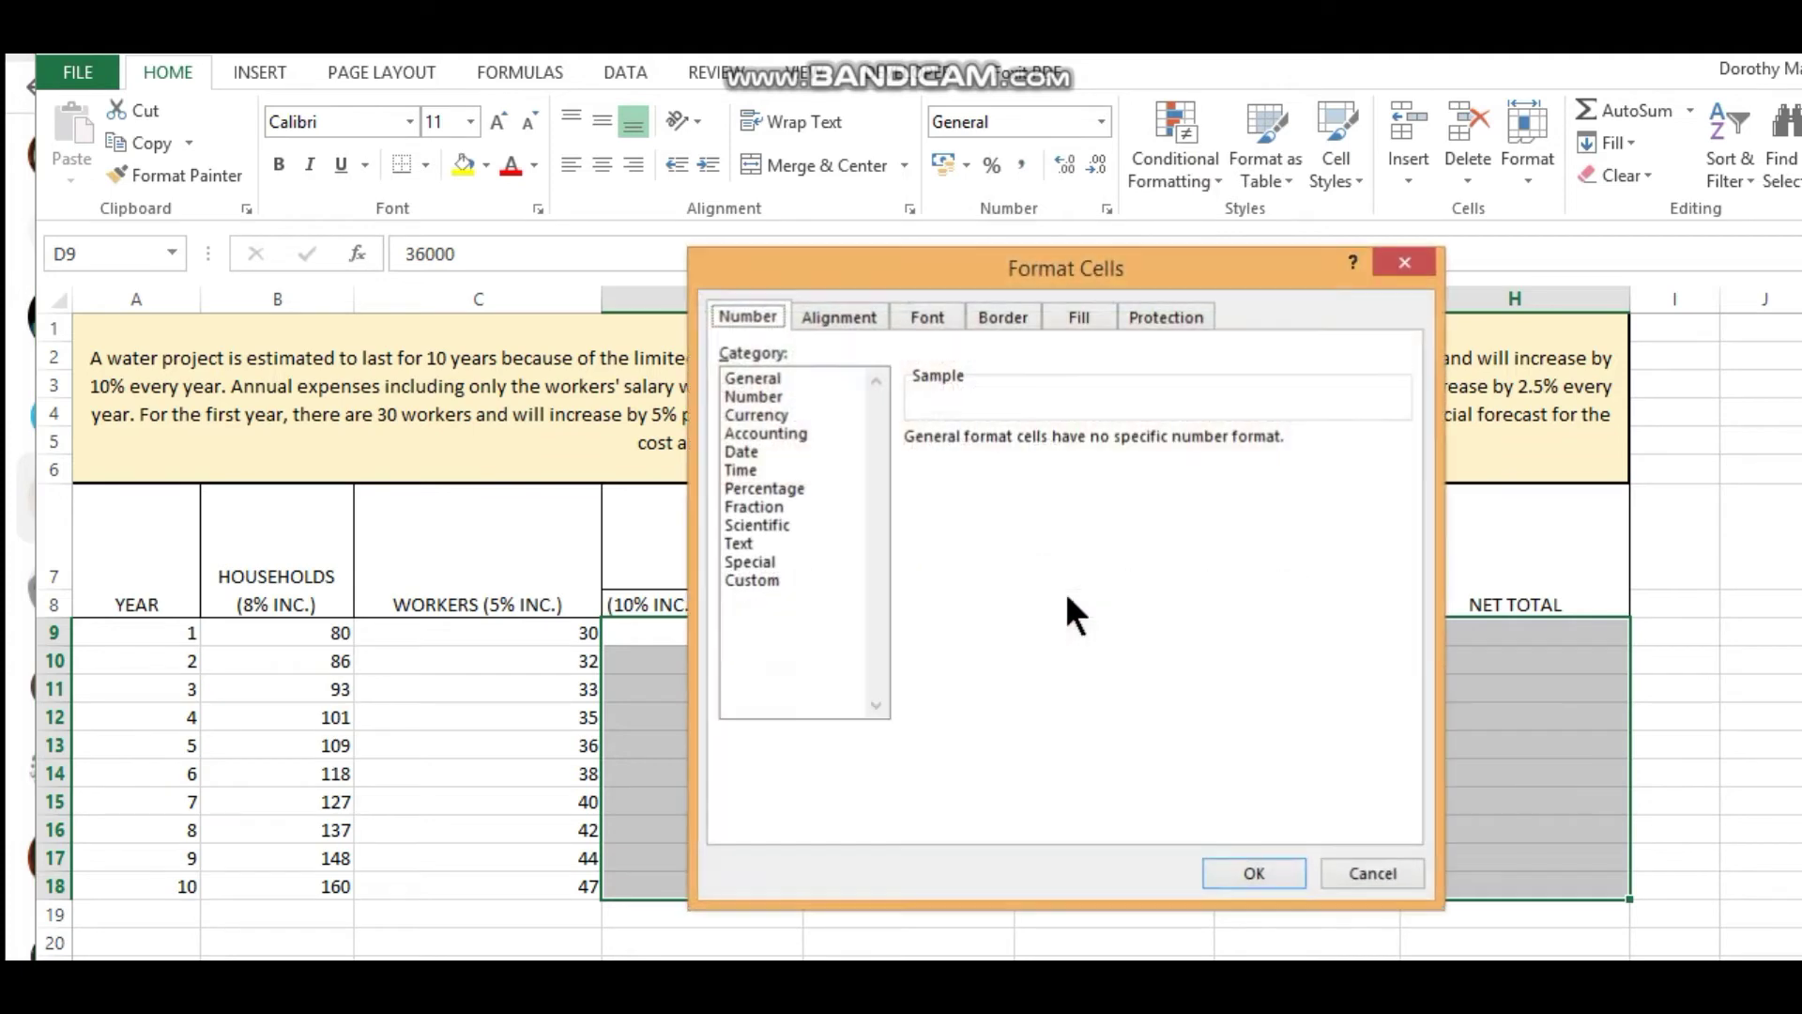
click(762, 415)
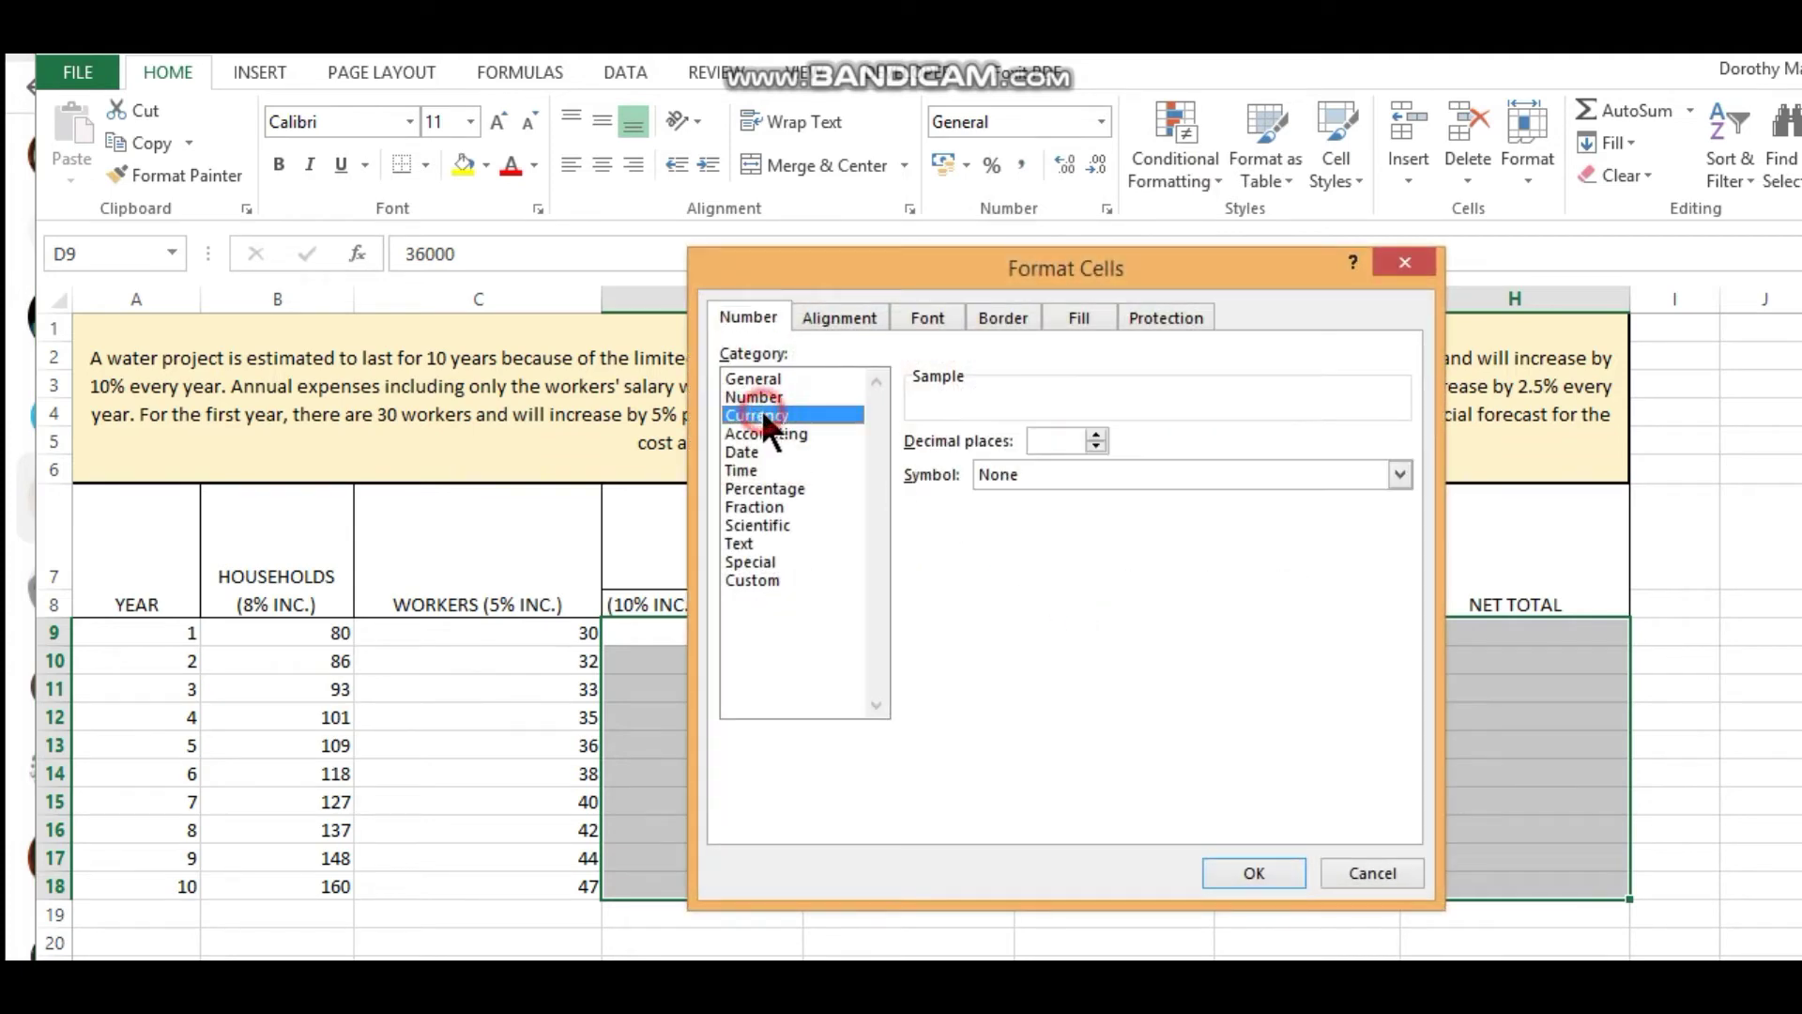
click(949, 548)
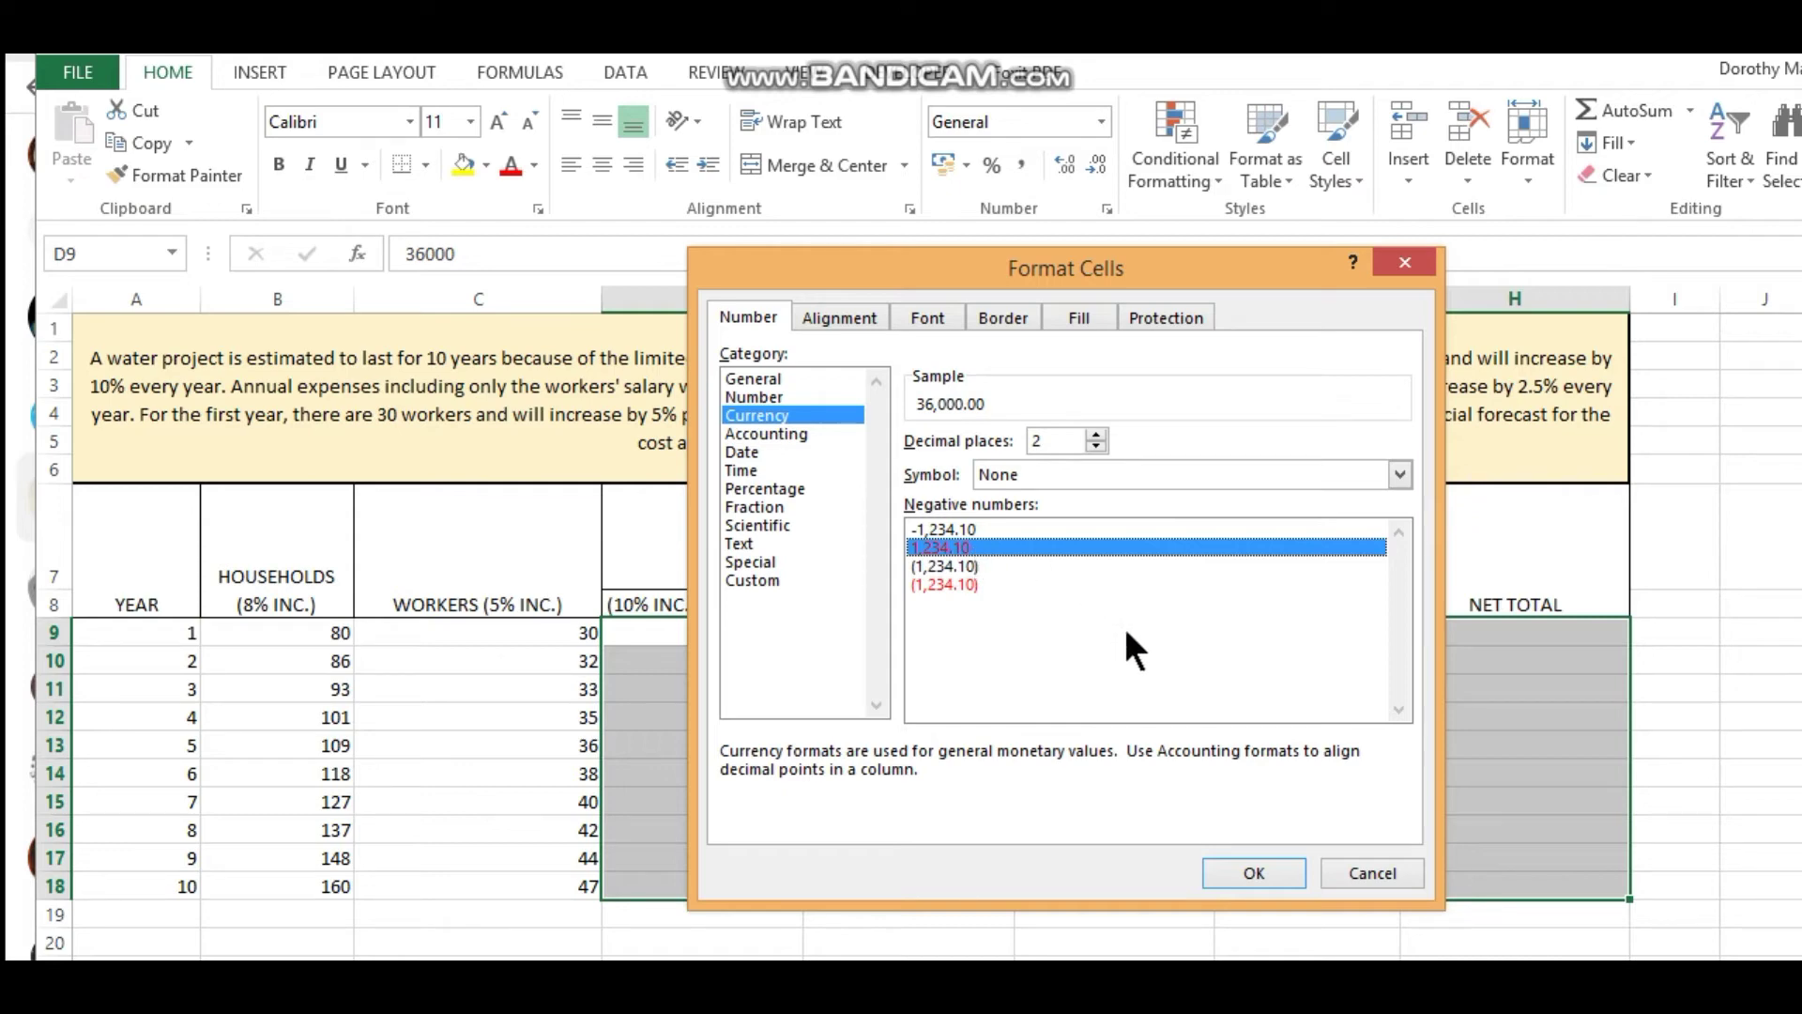
click(1276, 874)
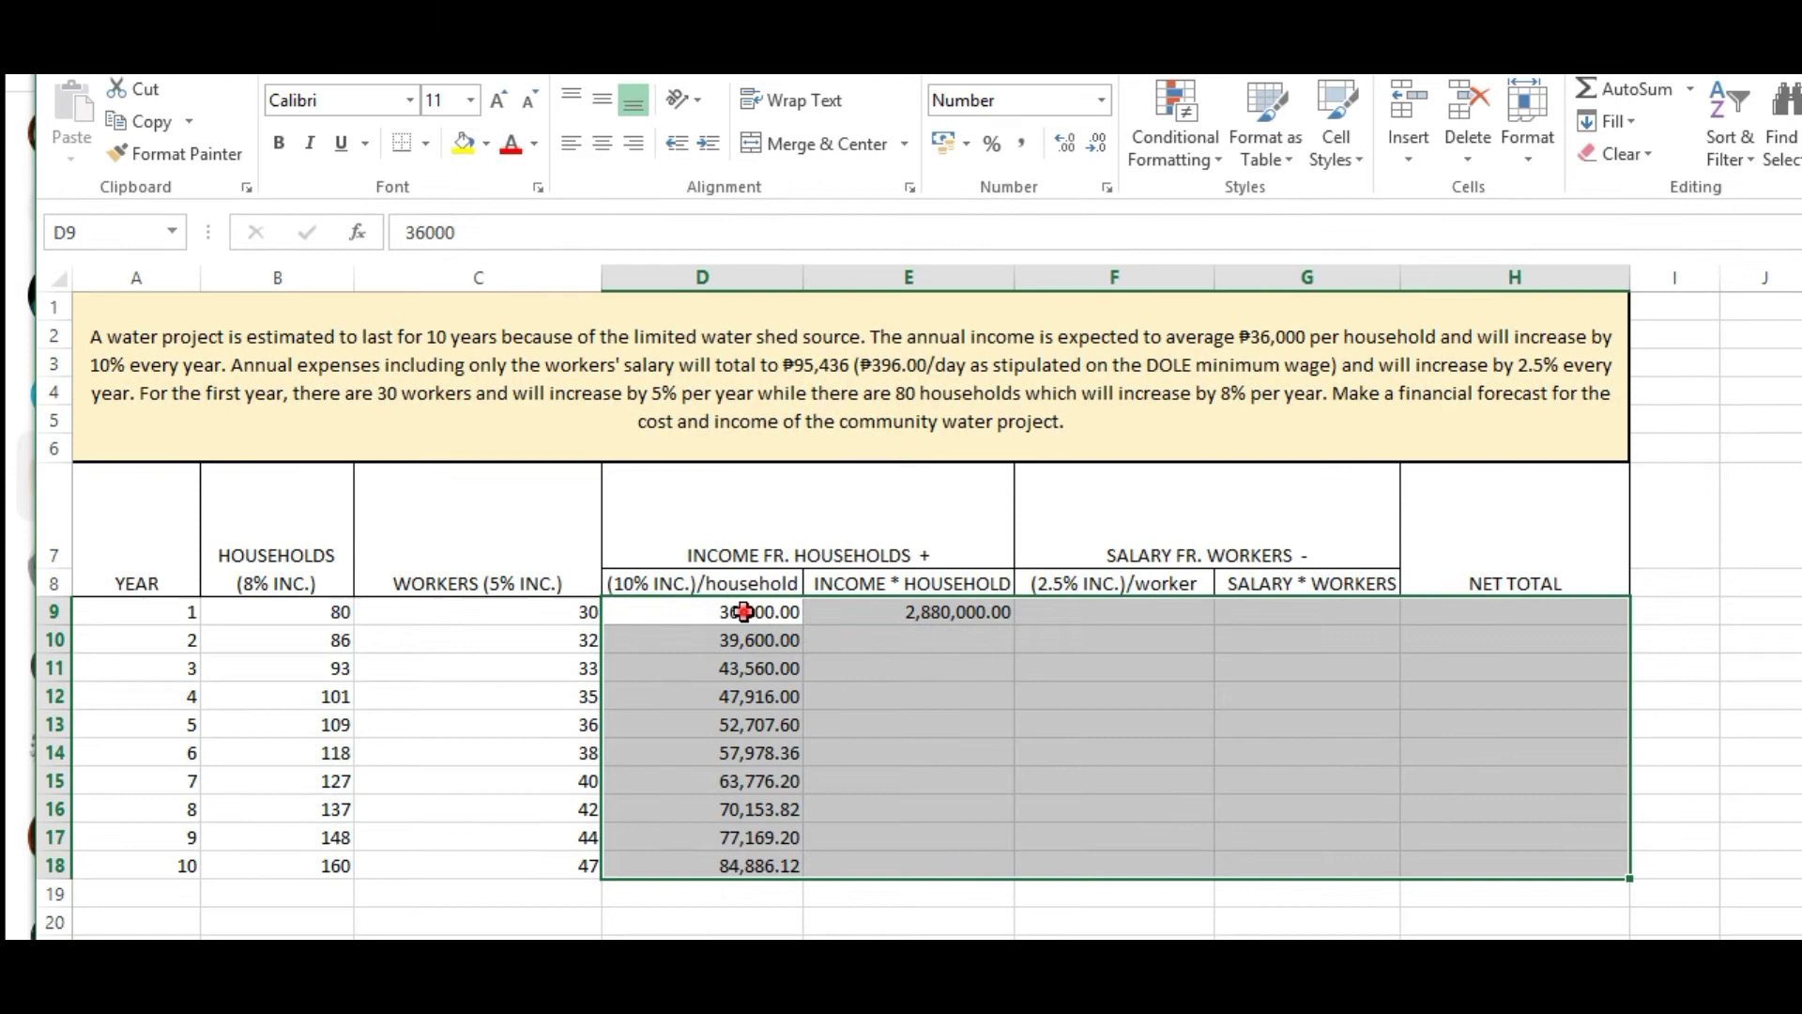
Format cells D9:H18 as Currency with the ₱ symbol, two decimal places and negative numbers in red without a minus sign.
drag(644, 633, 1477, 883)
right_click(836, 687)
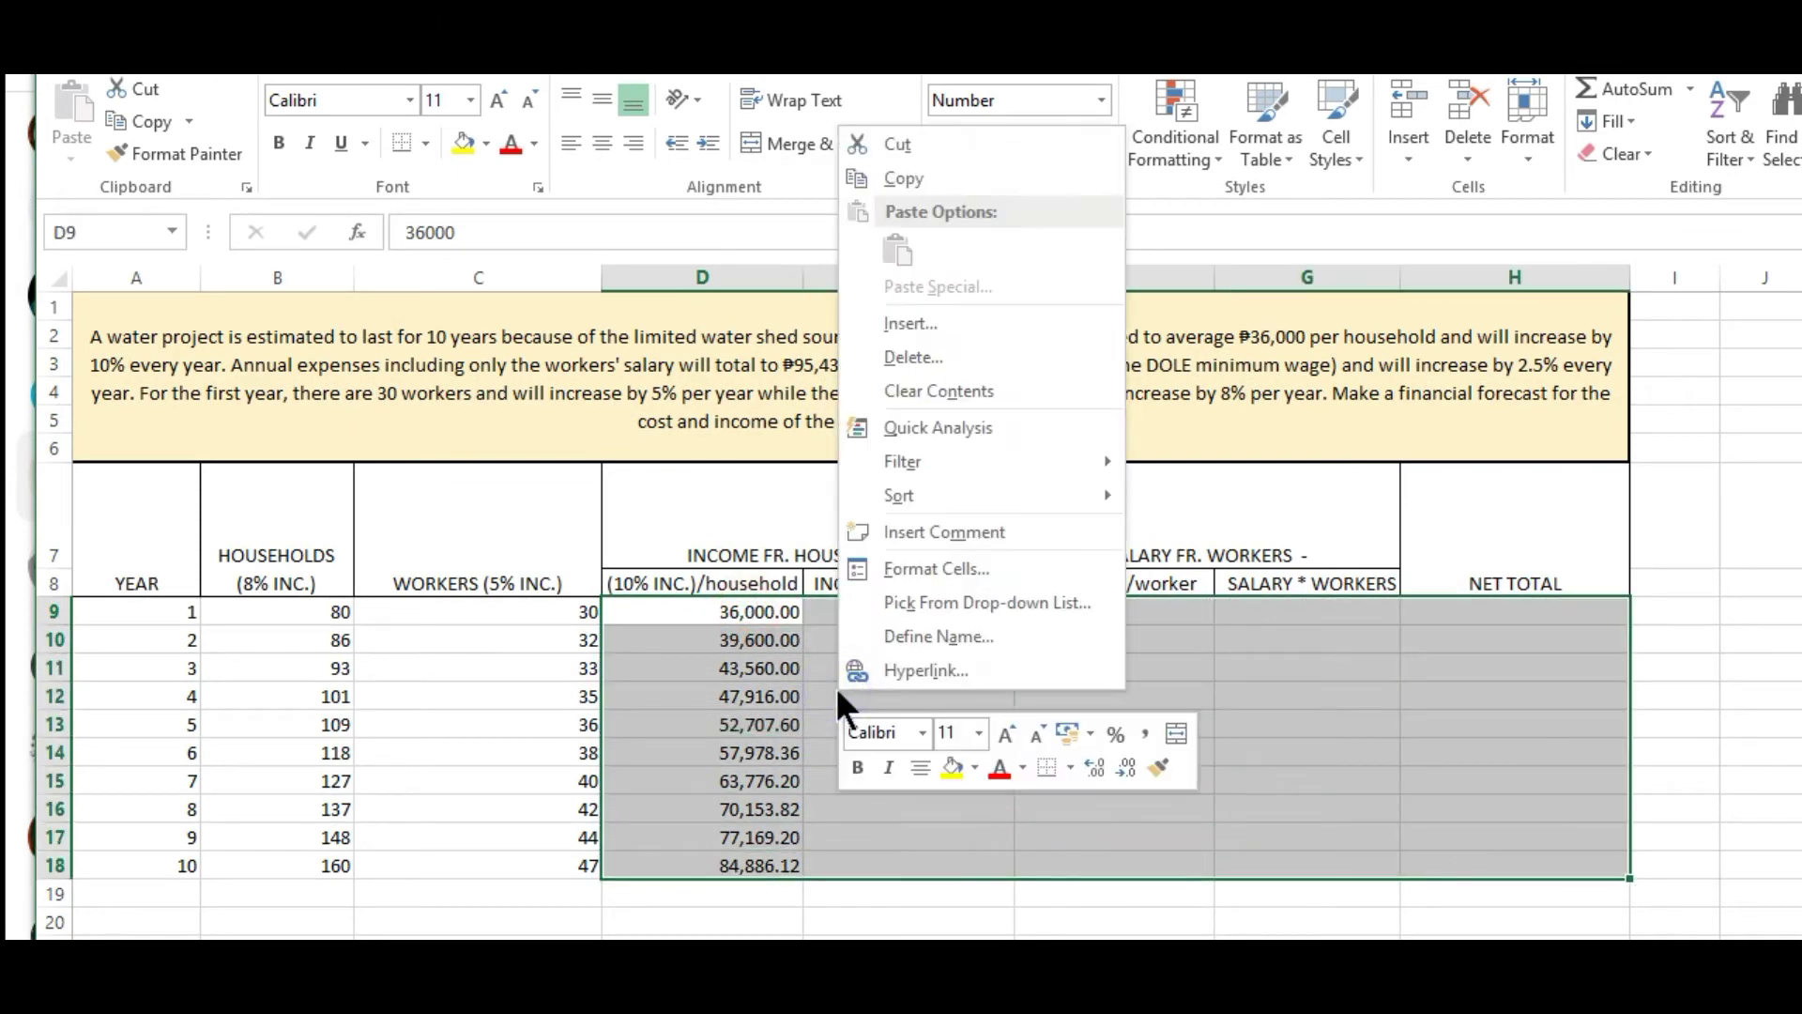
click(995, 567)
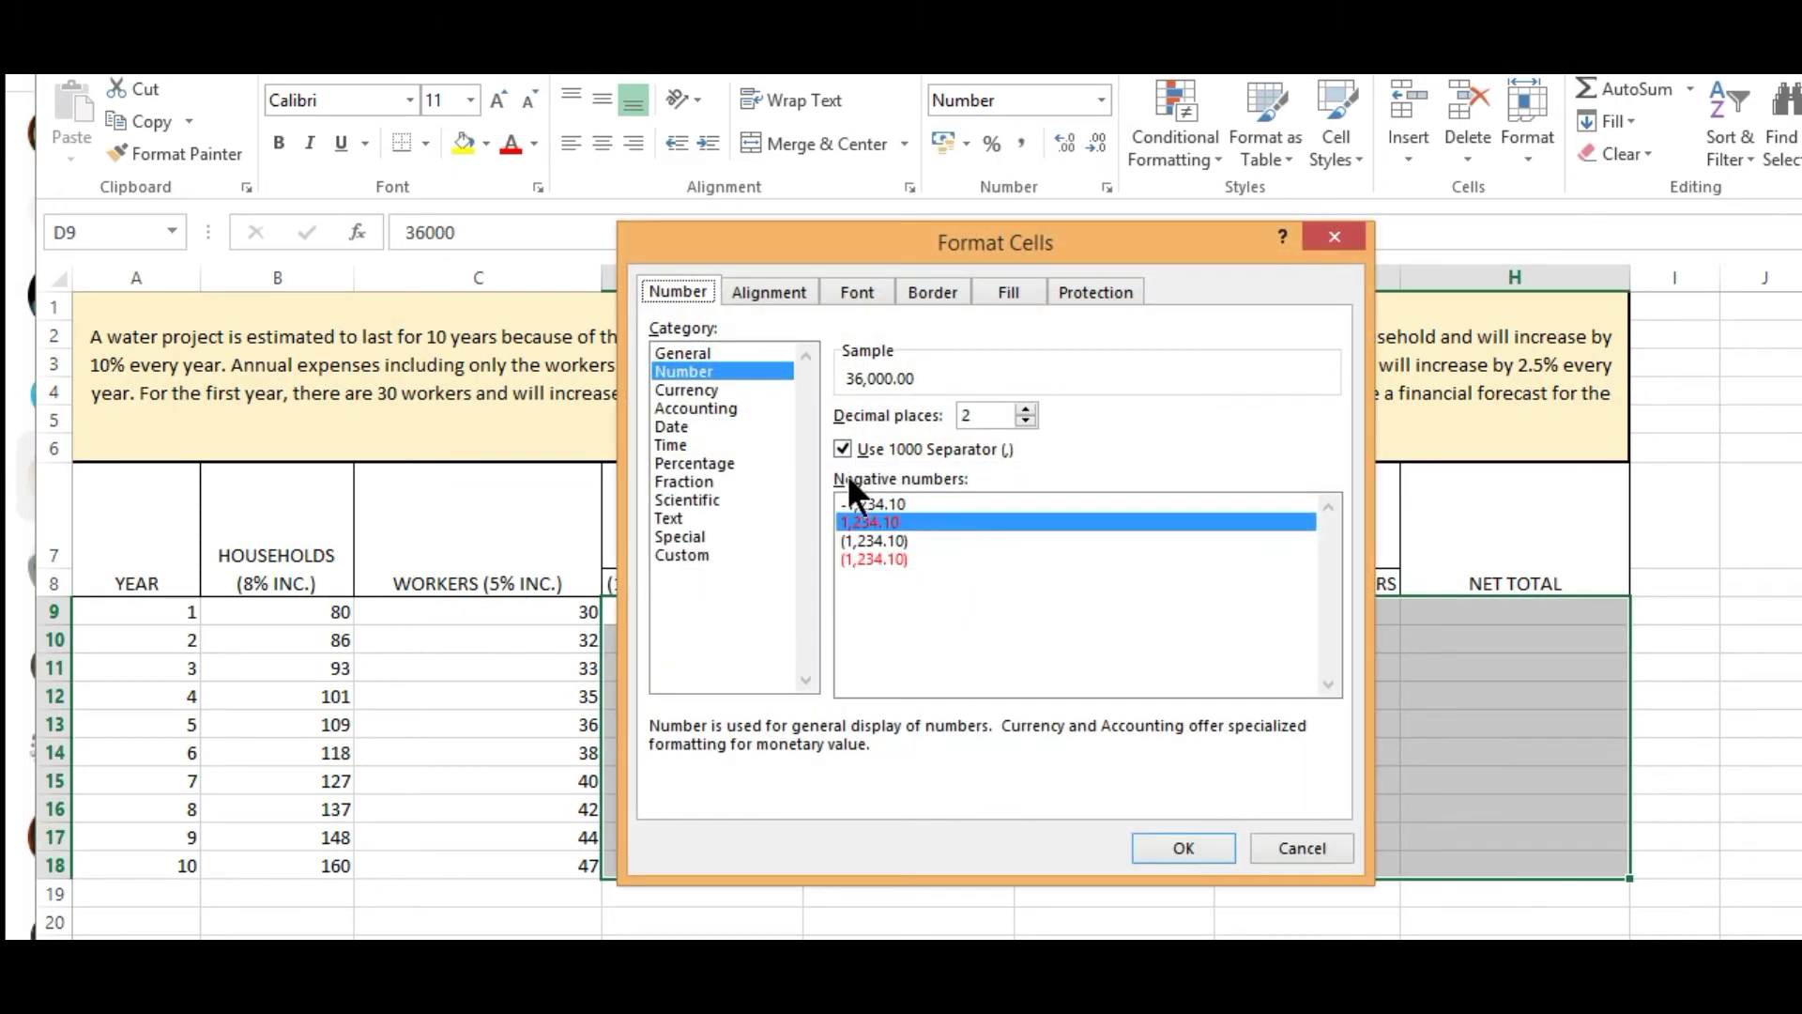
click(673, 390)
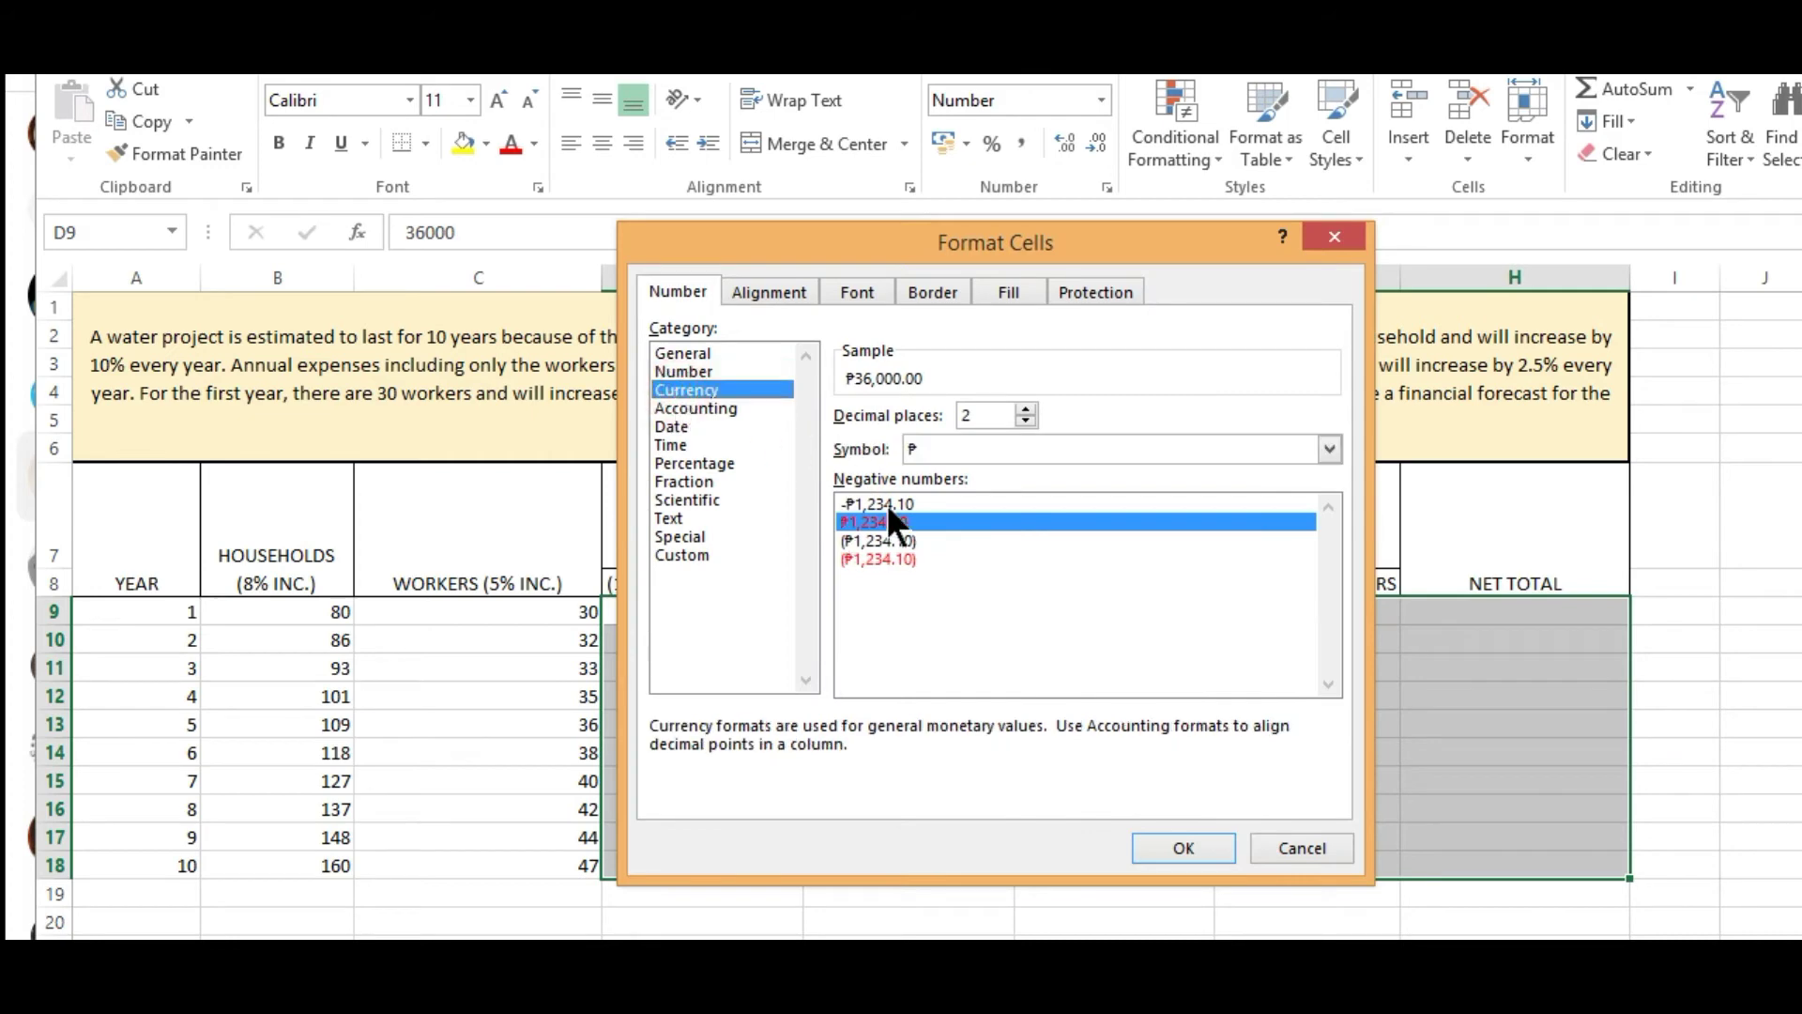
click(939, 449)
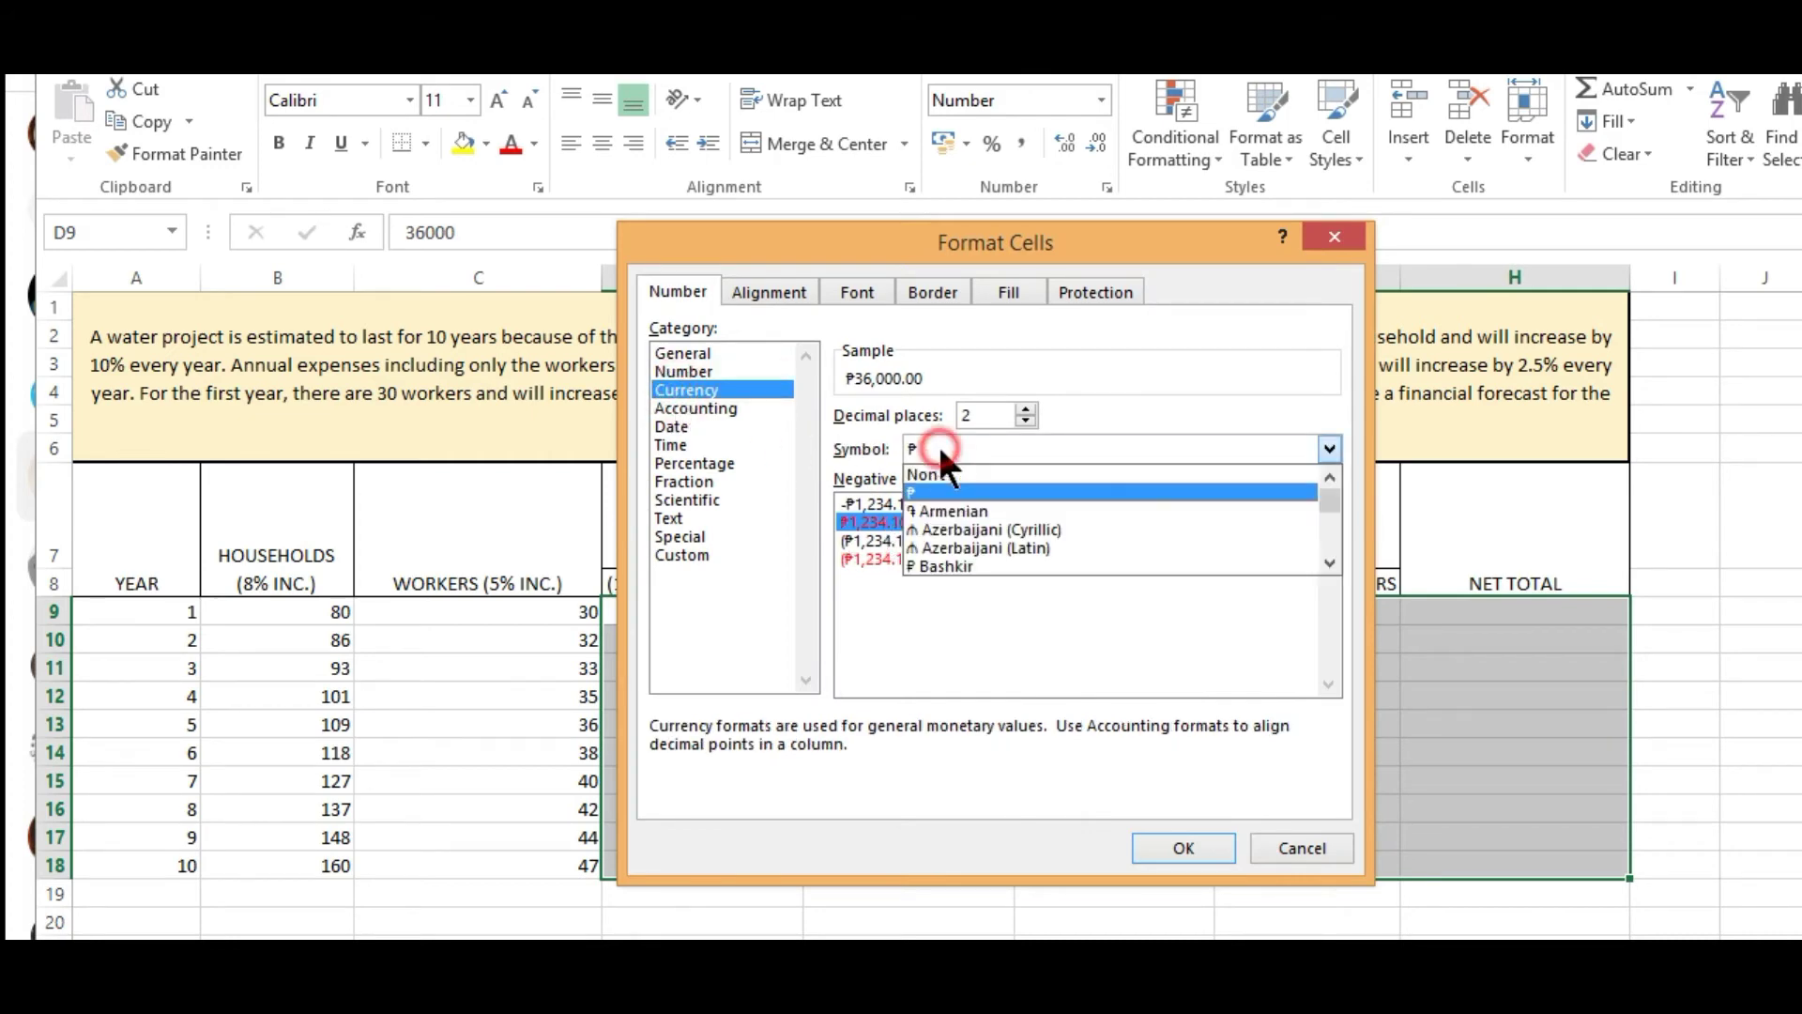
click(938, 449)
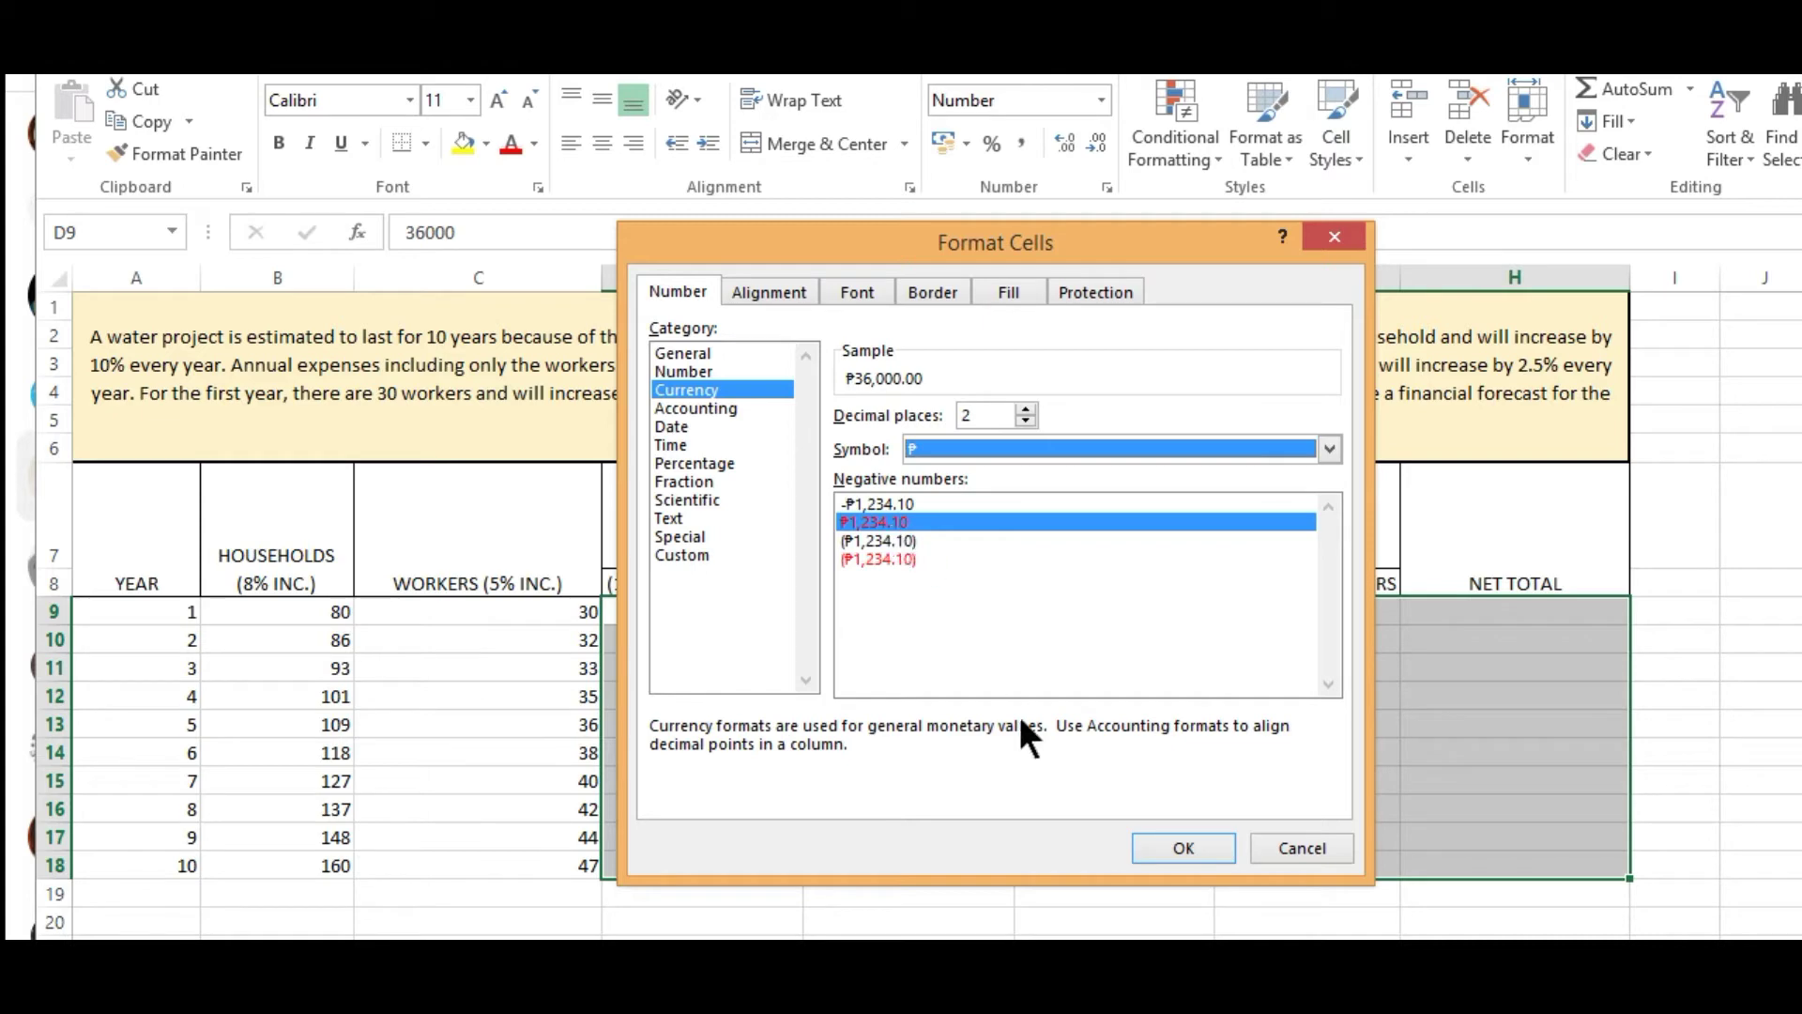
click(1183, 848)
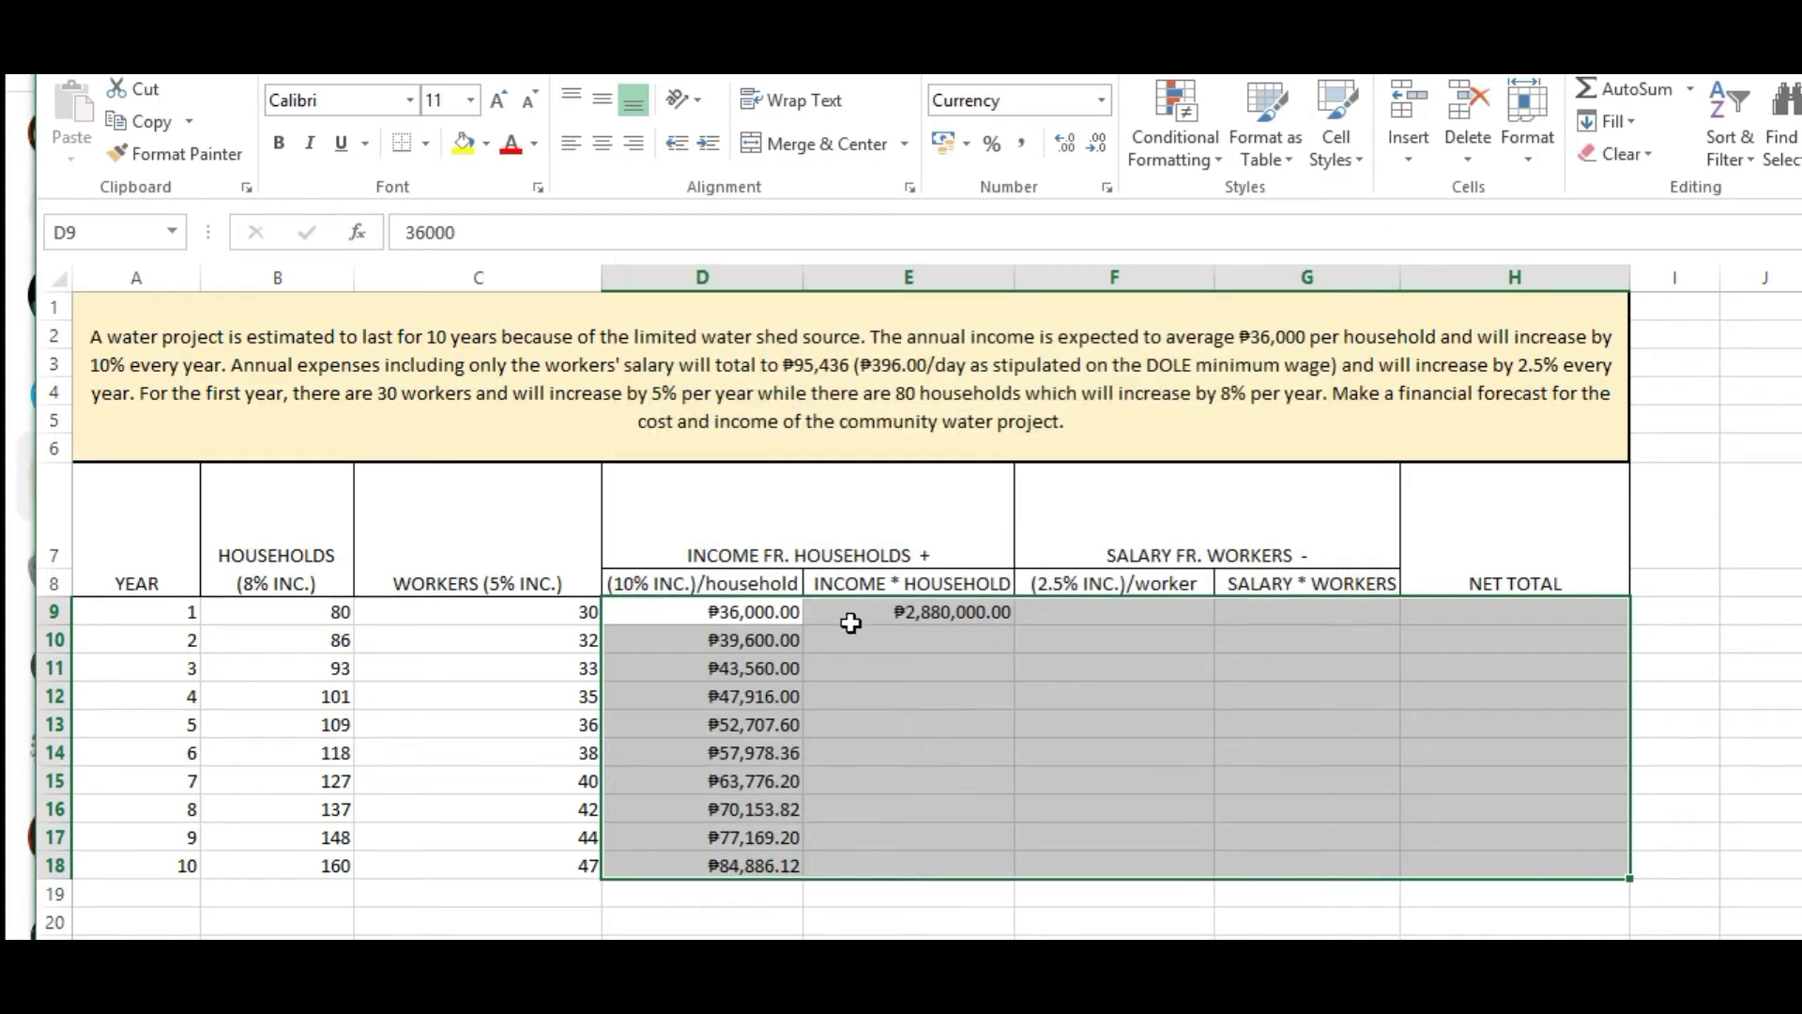
Examine the income per household, households, workers and year columns to compare the currency amounts with the plain counts.
click(873, 635)
click(751, 615)
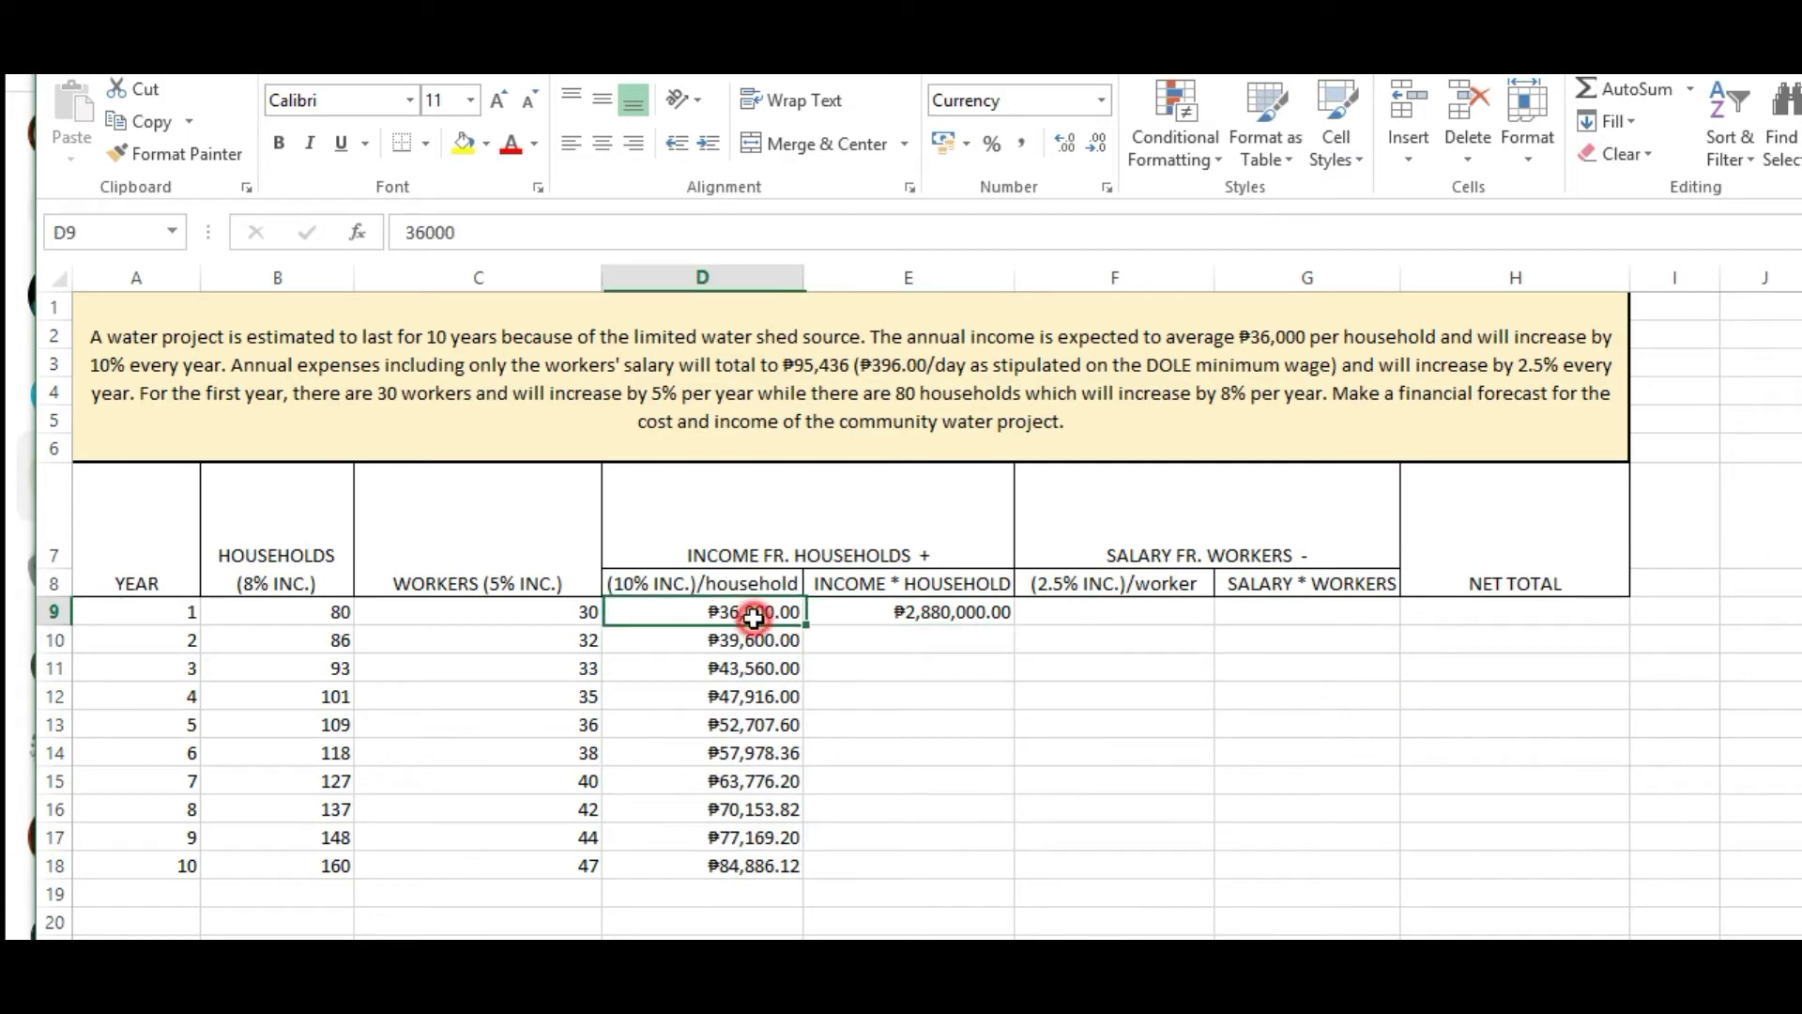
drag(307, 606, 531, 859)
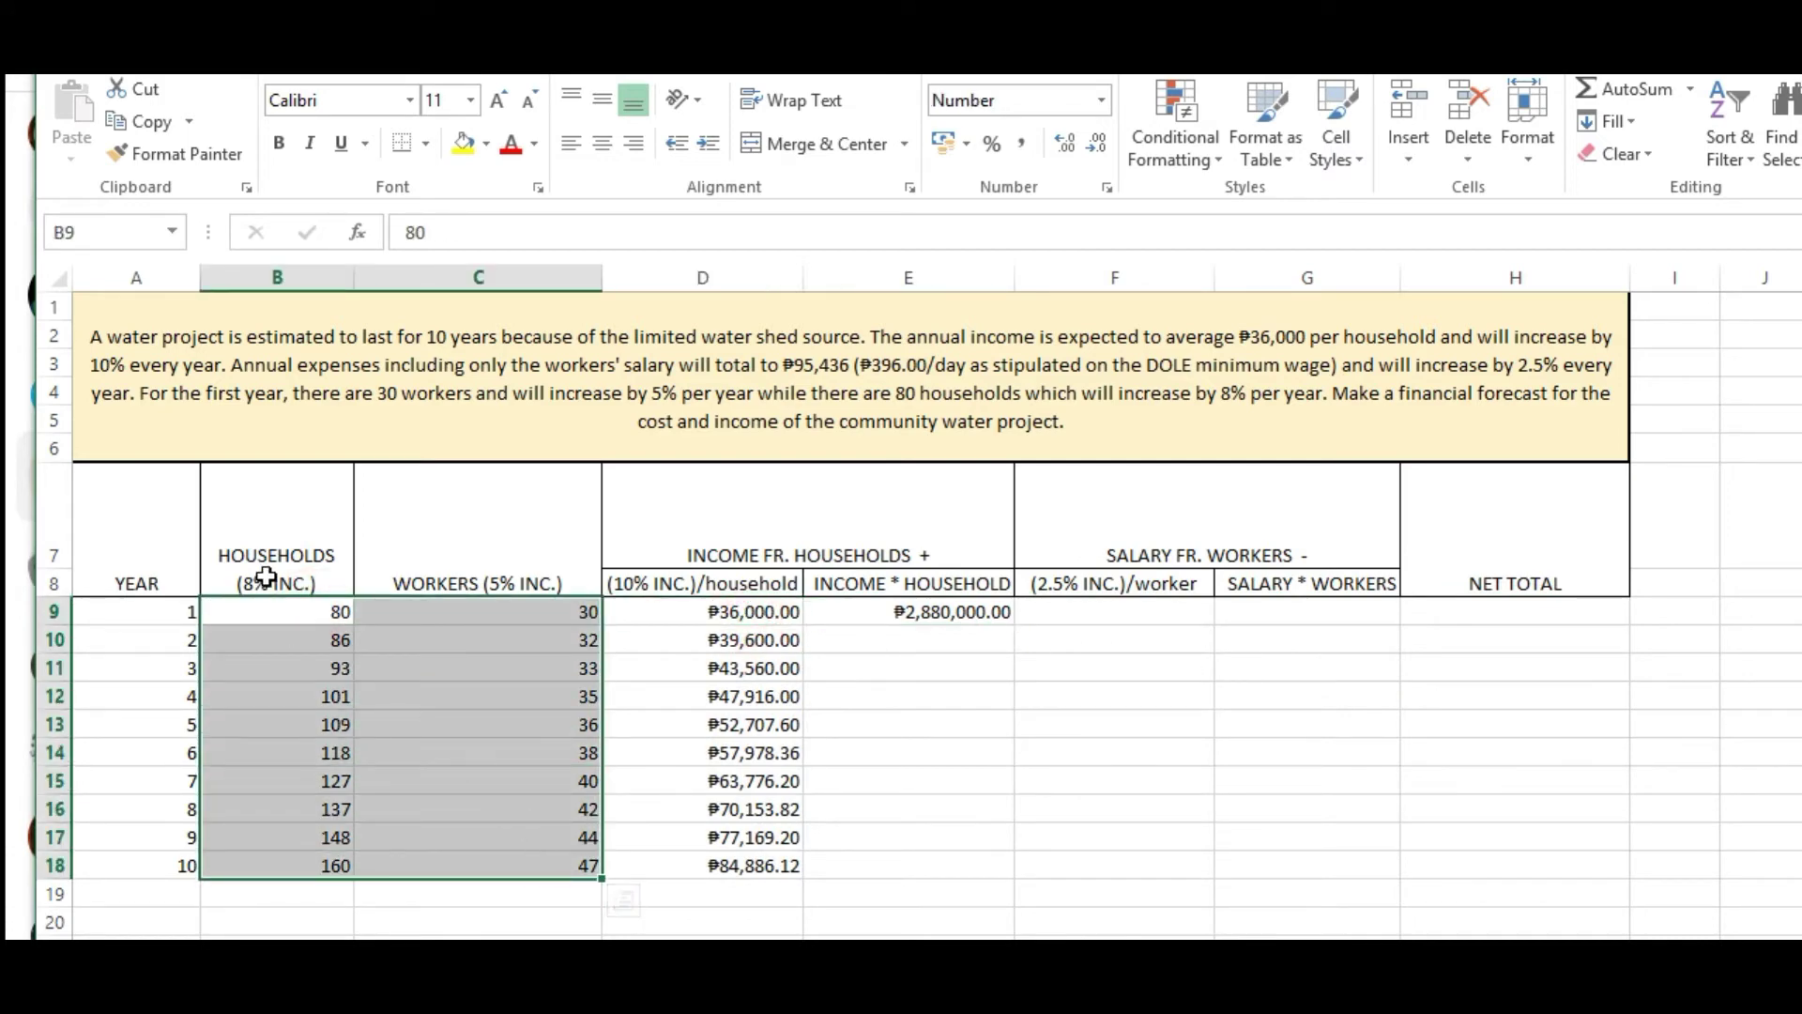
click(320, 555)
click(464, 606)
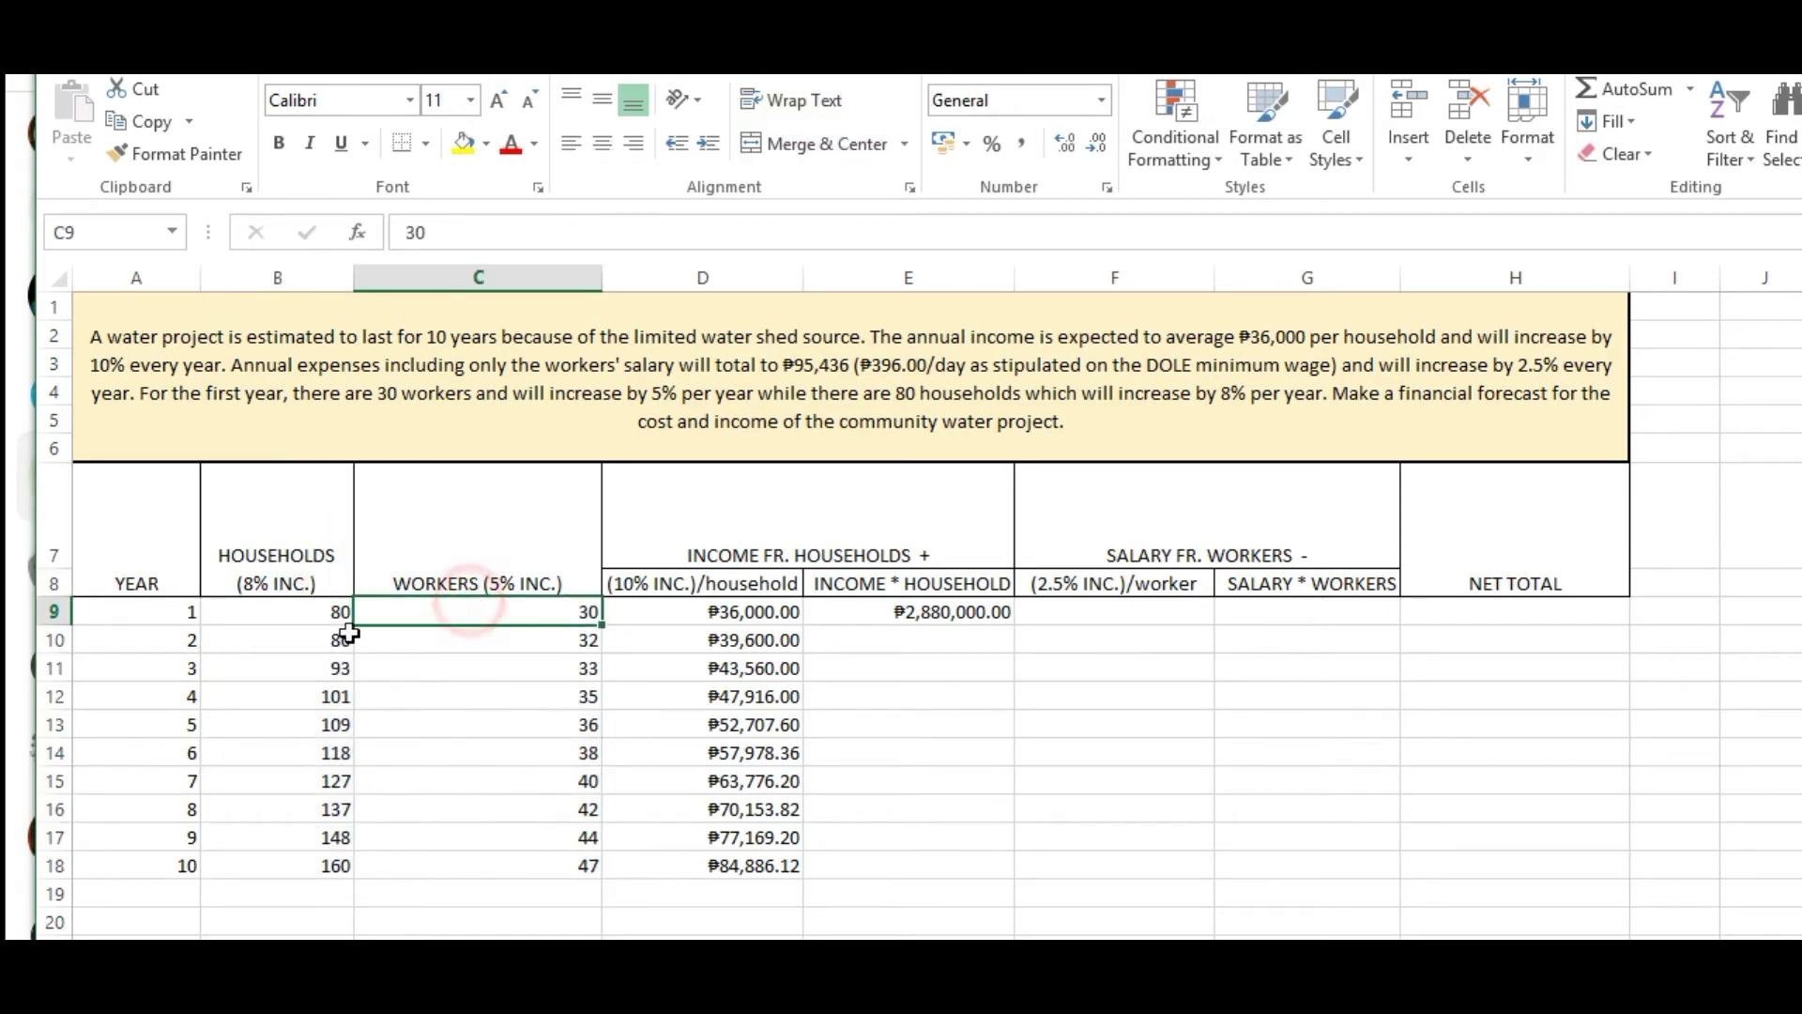
click(302, 615)
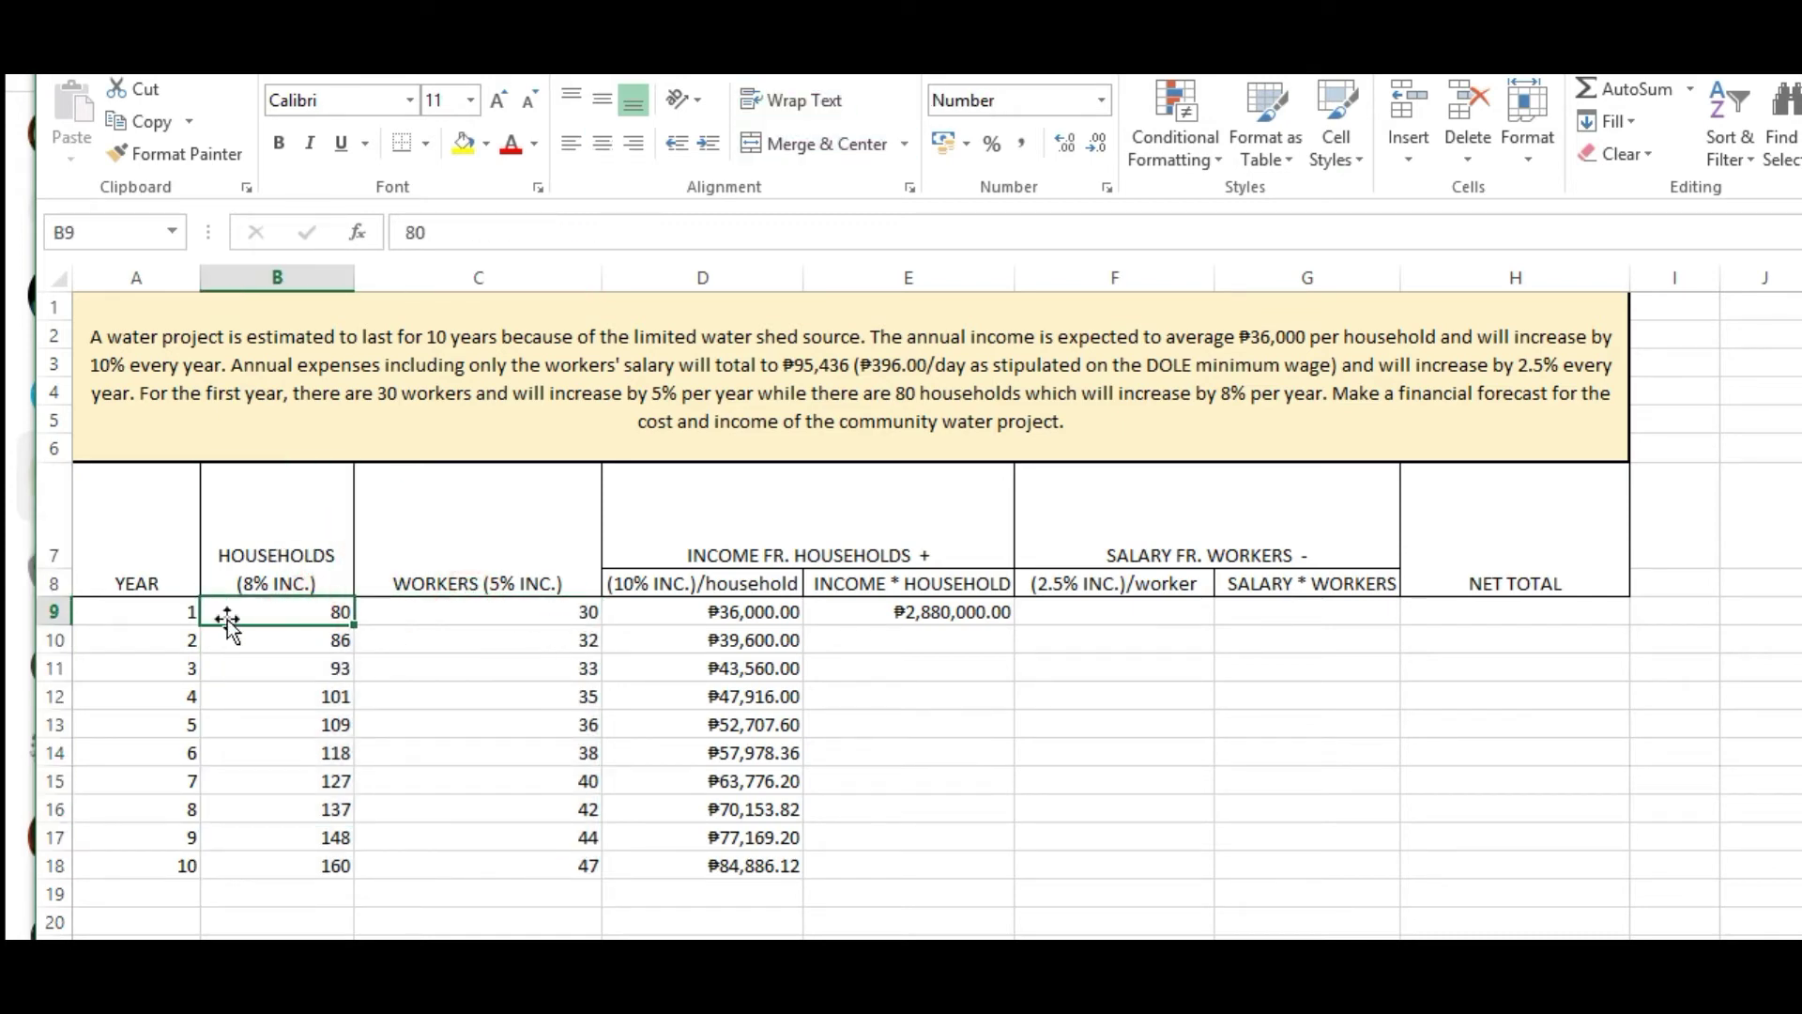
click(158, 631)
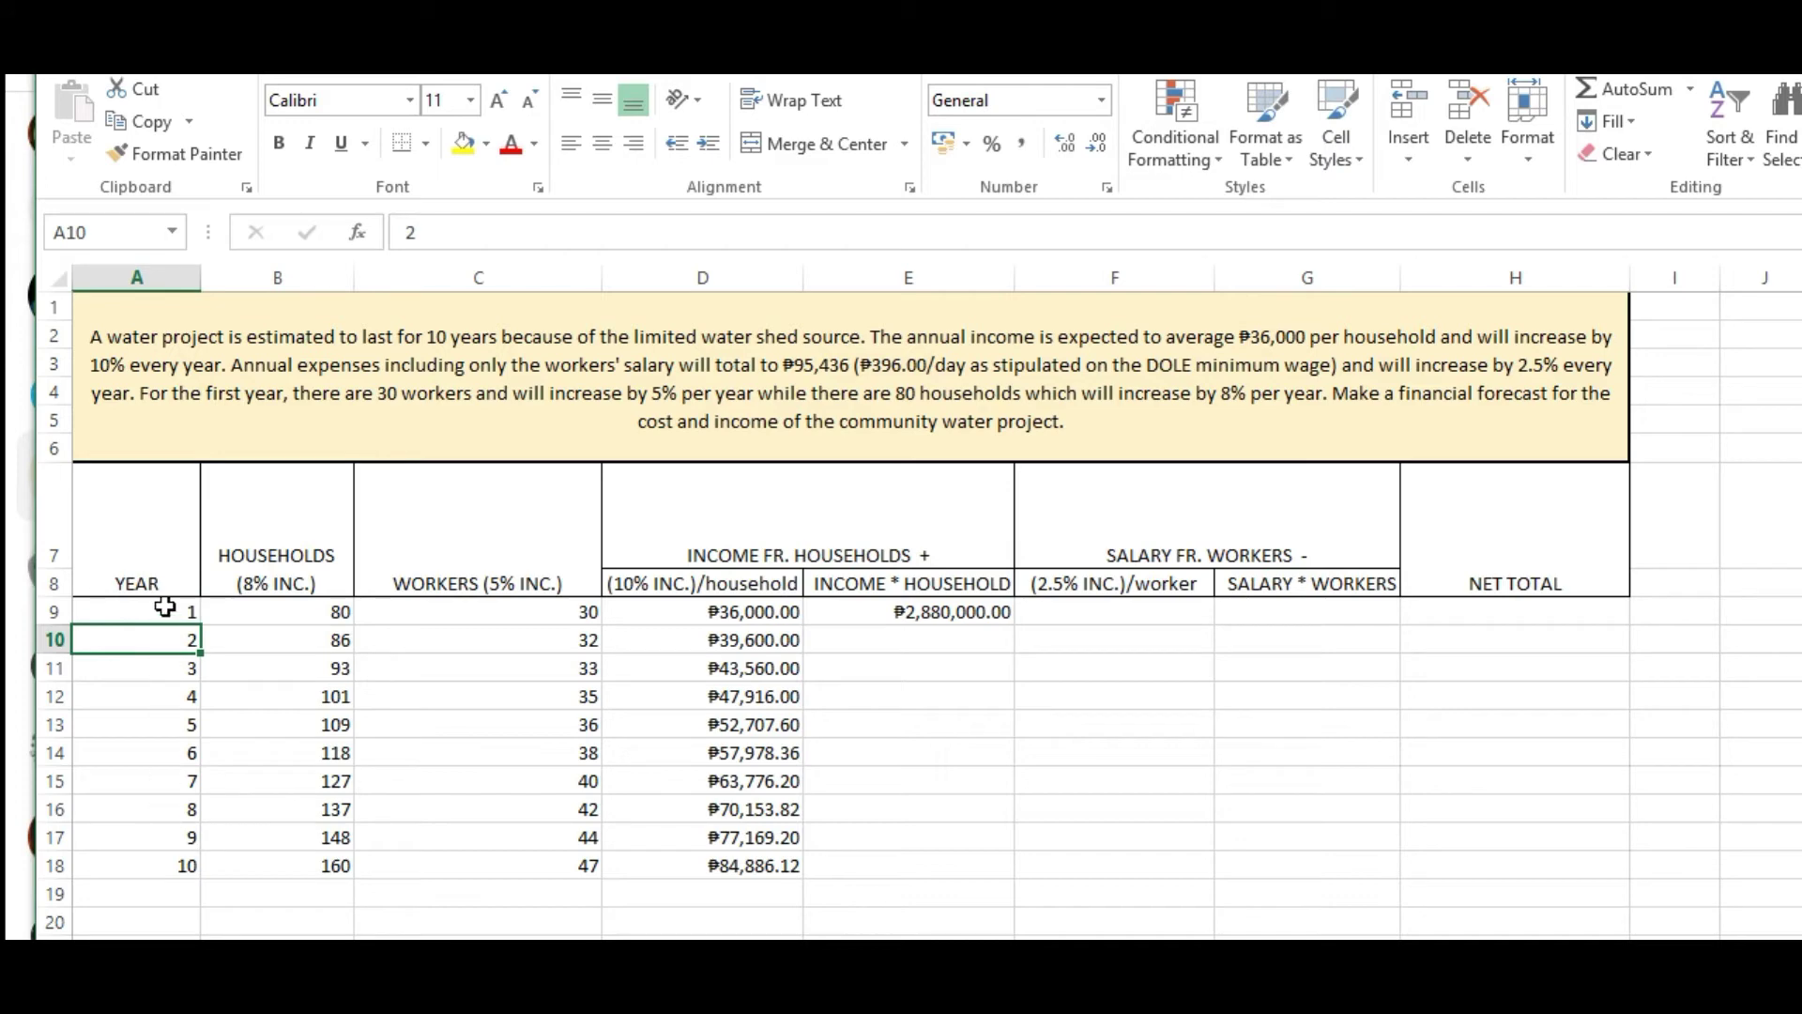
click(162, 612)
drag(162, 612, 172, 863)
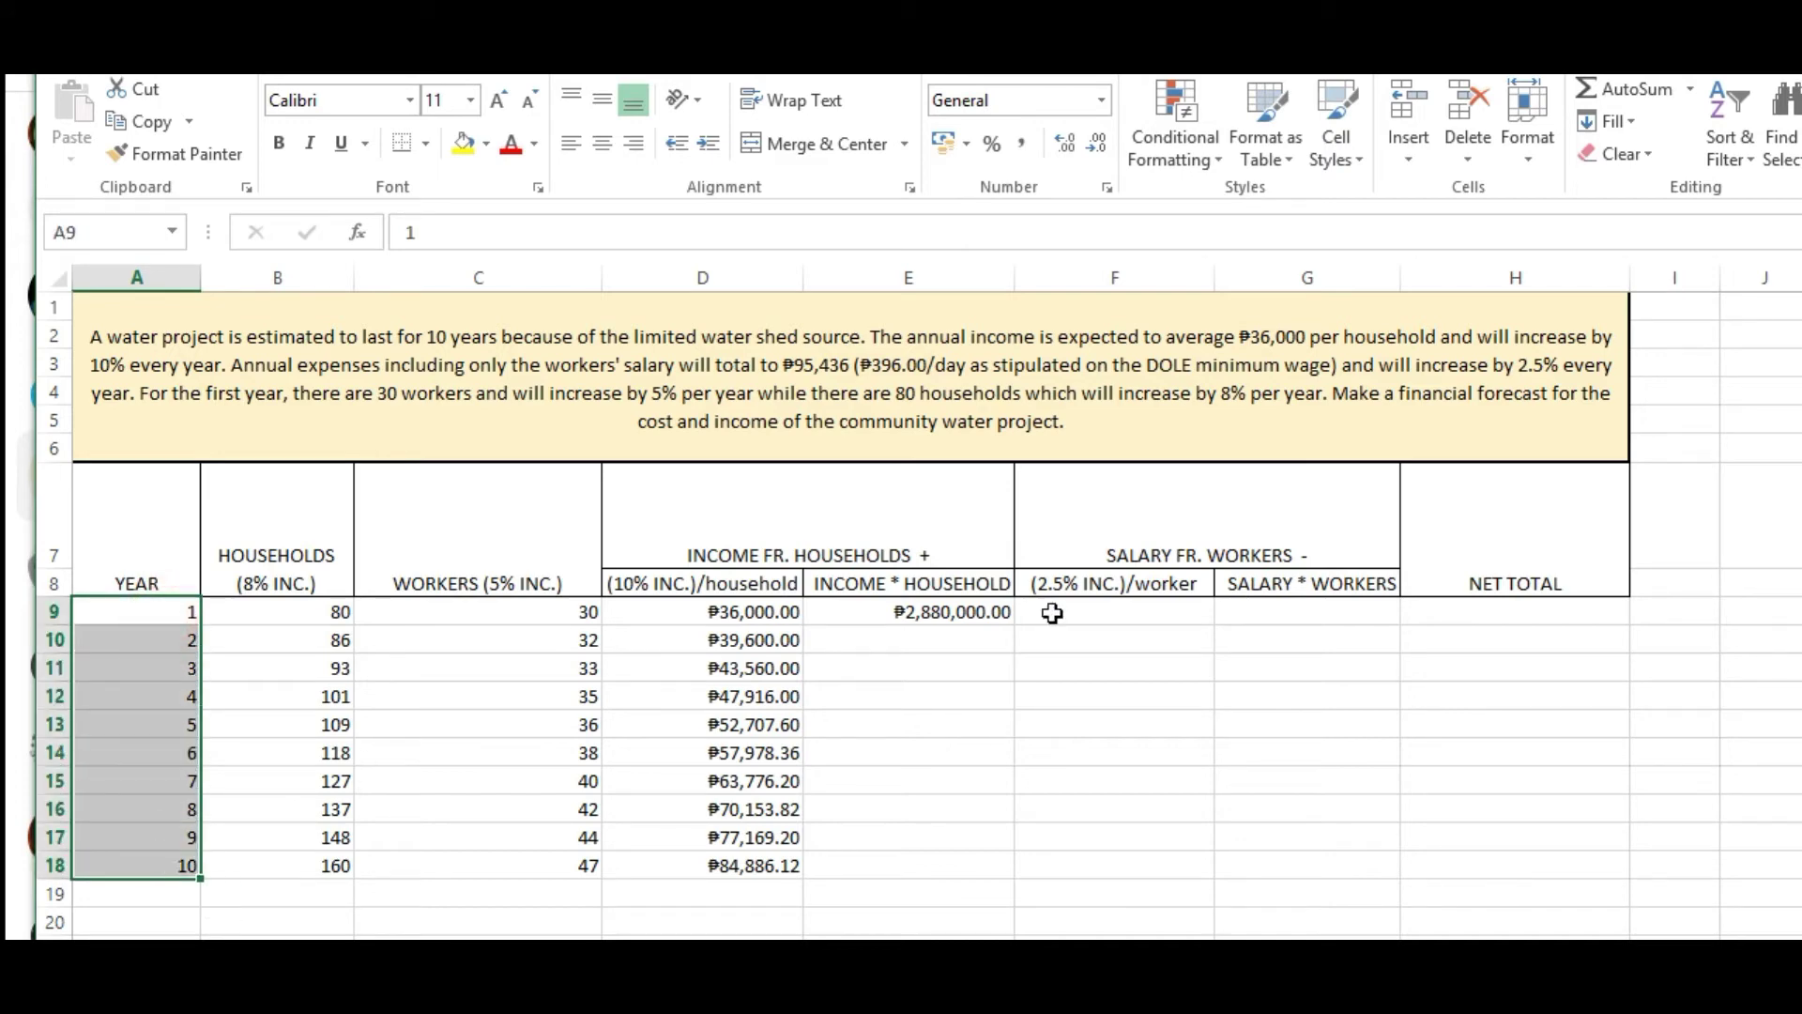
Copy the income times households formula from cell E9 down through E18 for all ten years.
click(965, 637)
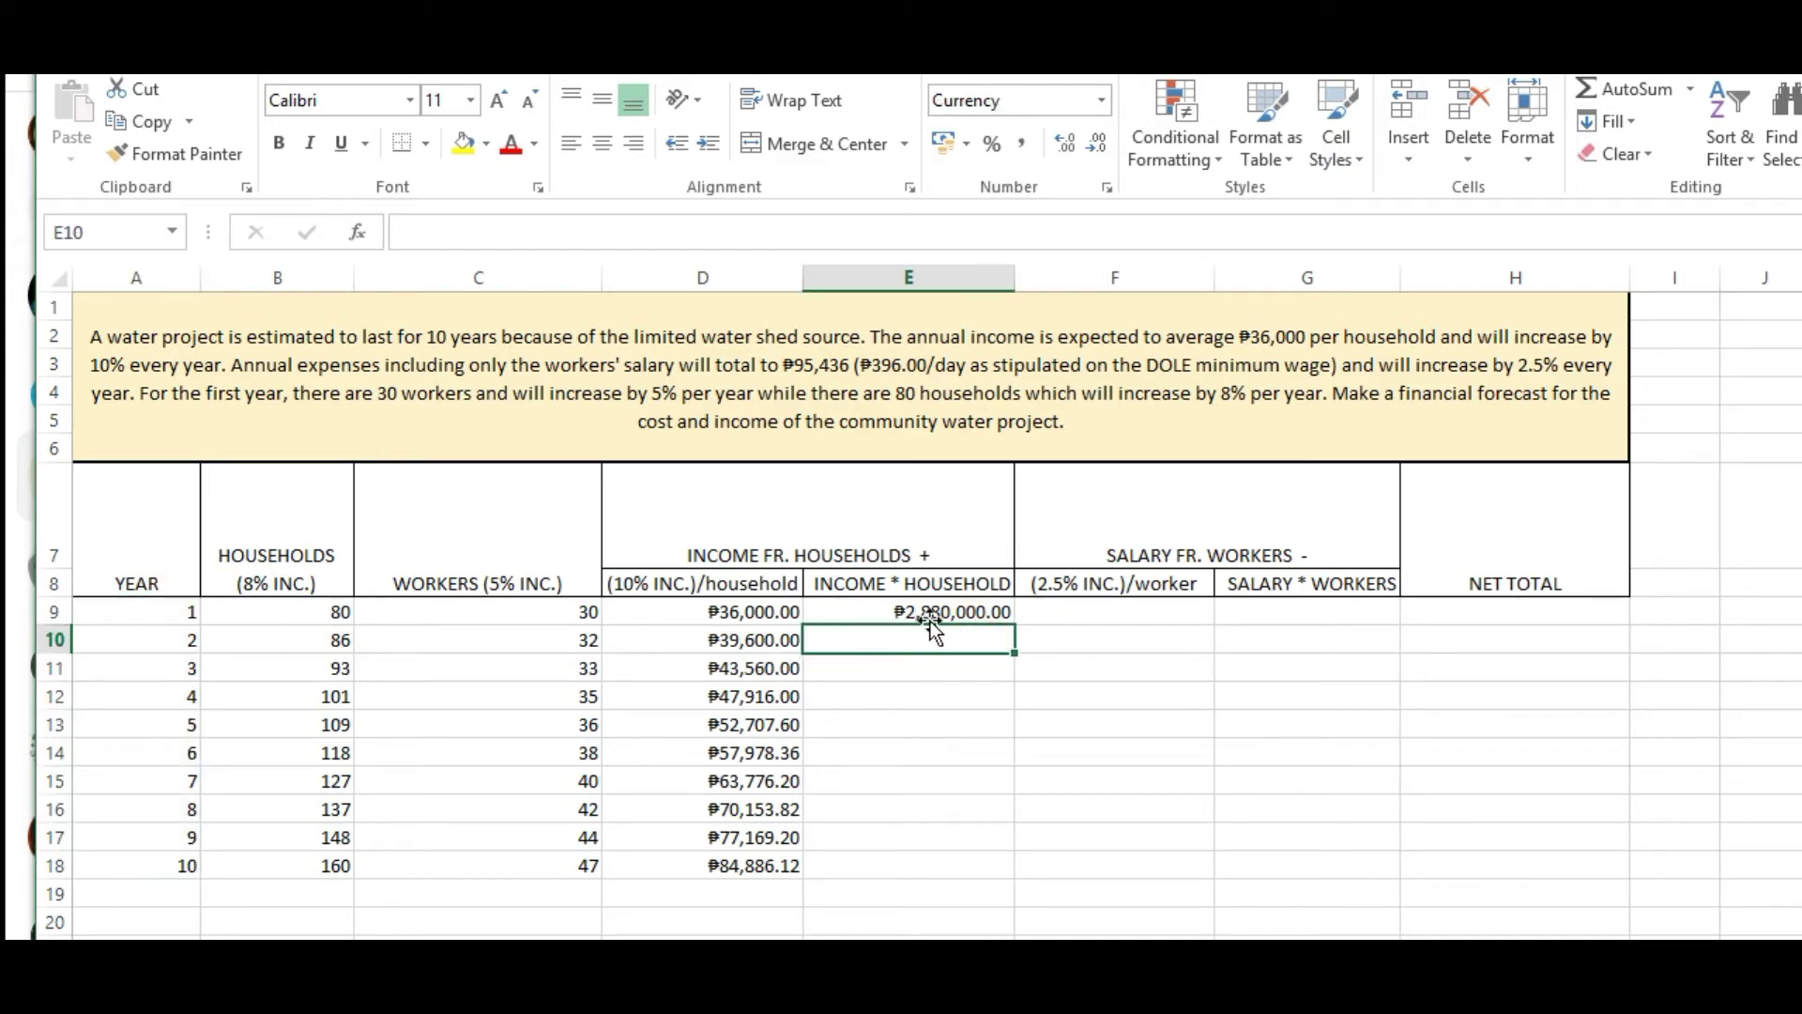
click(903, 612)
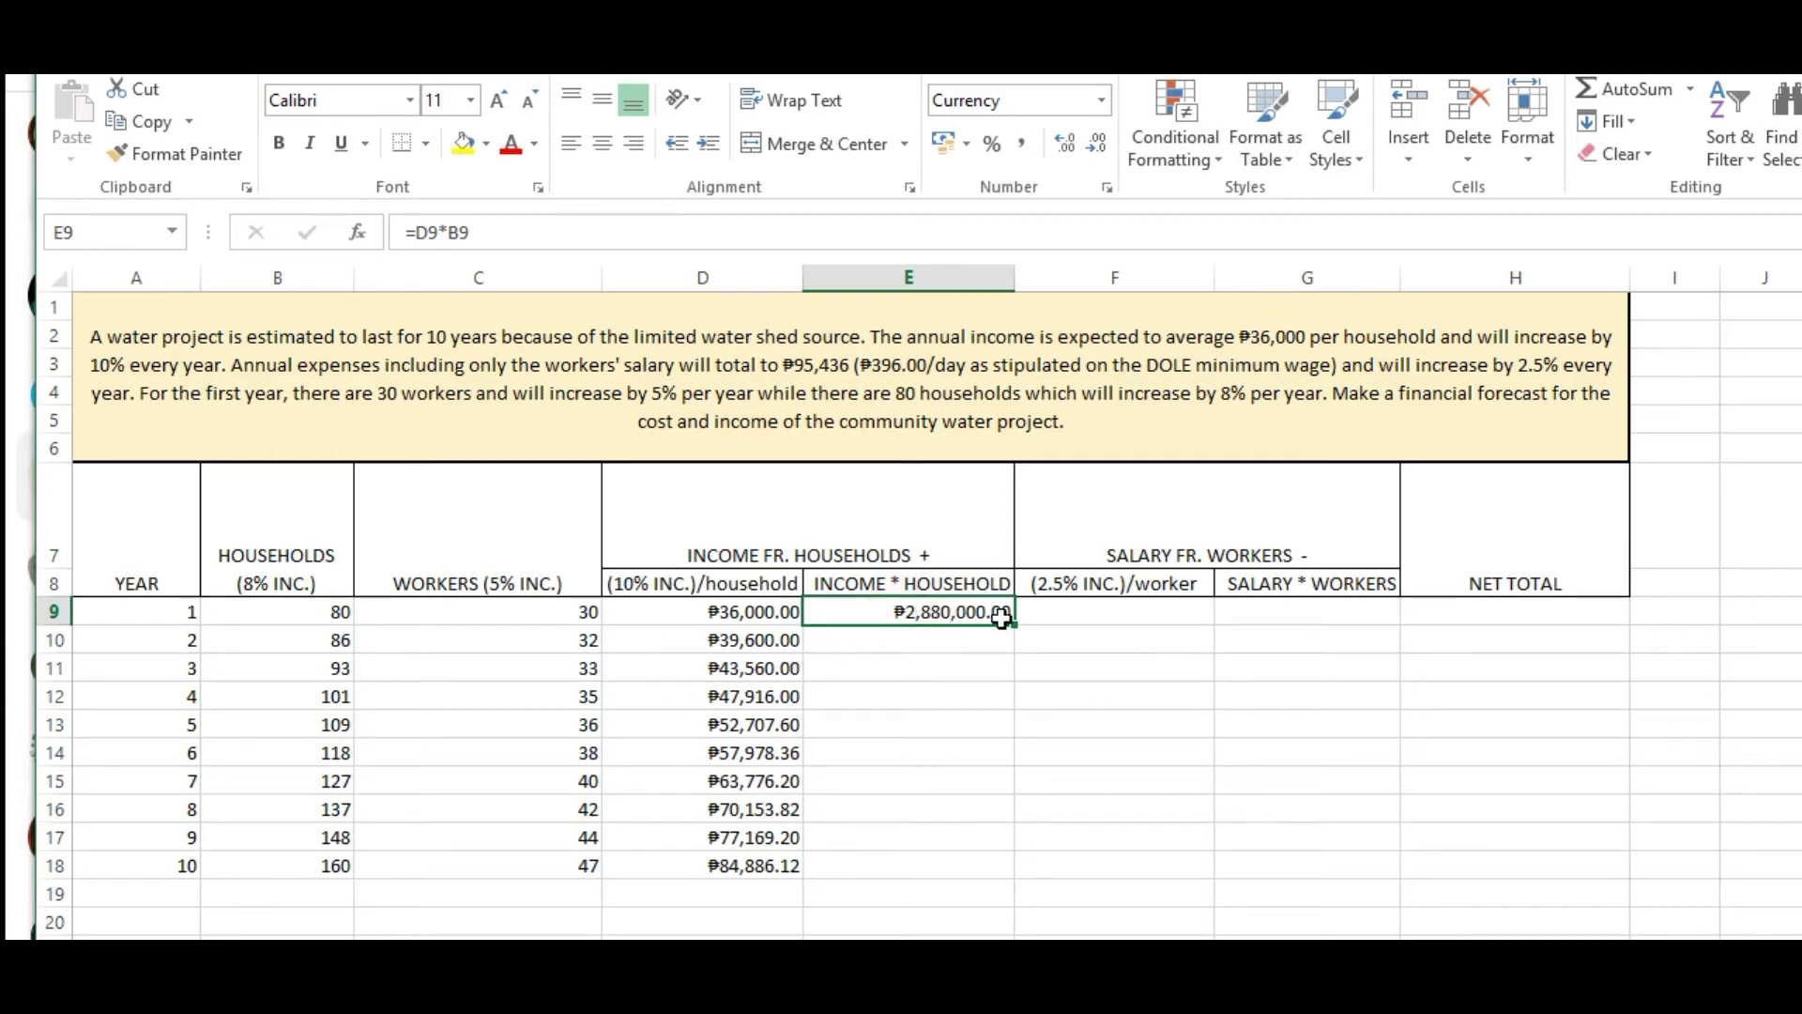
drag(1013, 621, 994, 885)
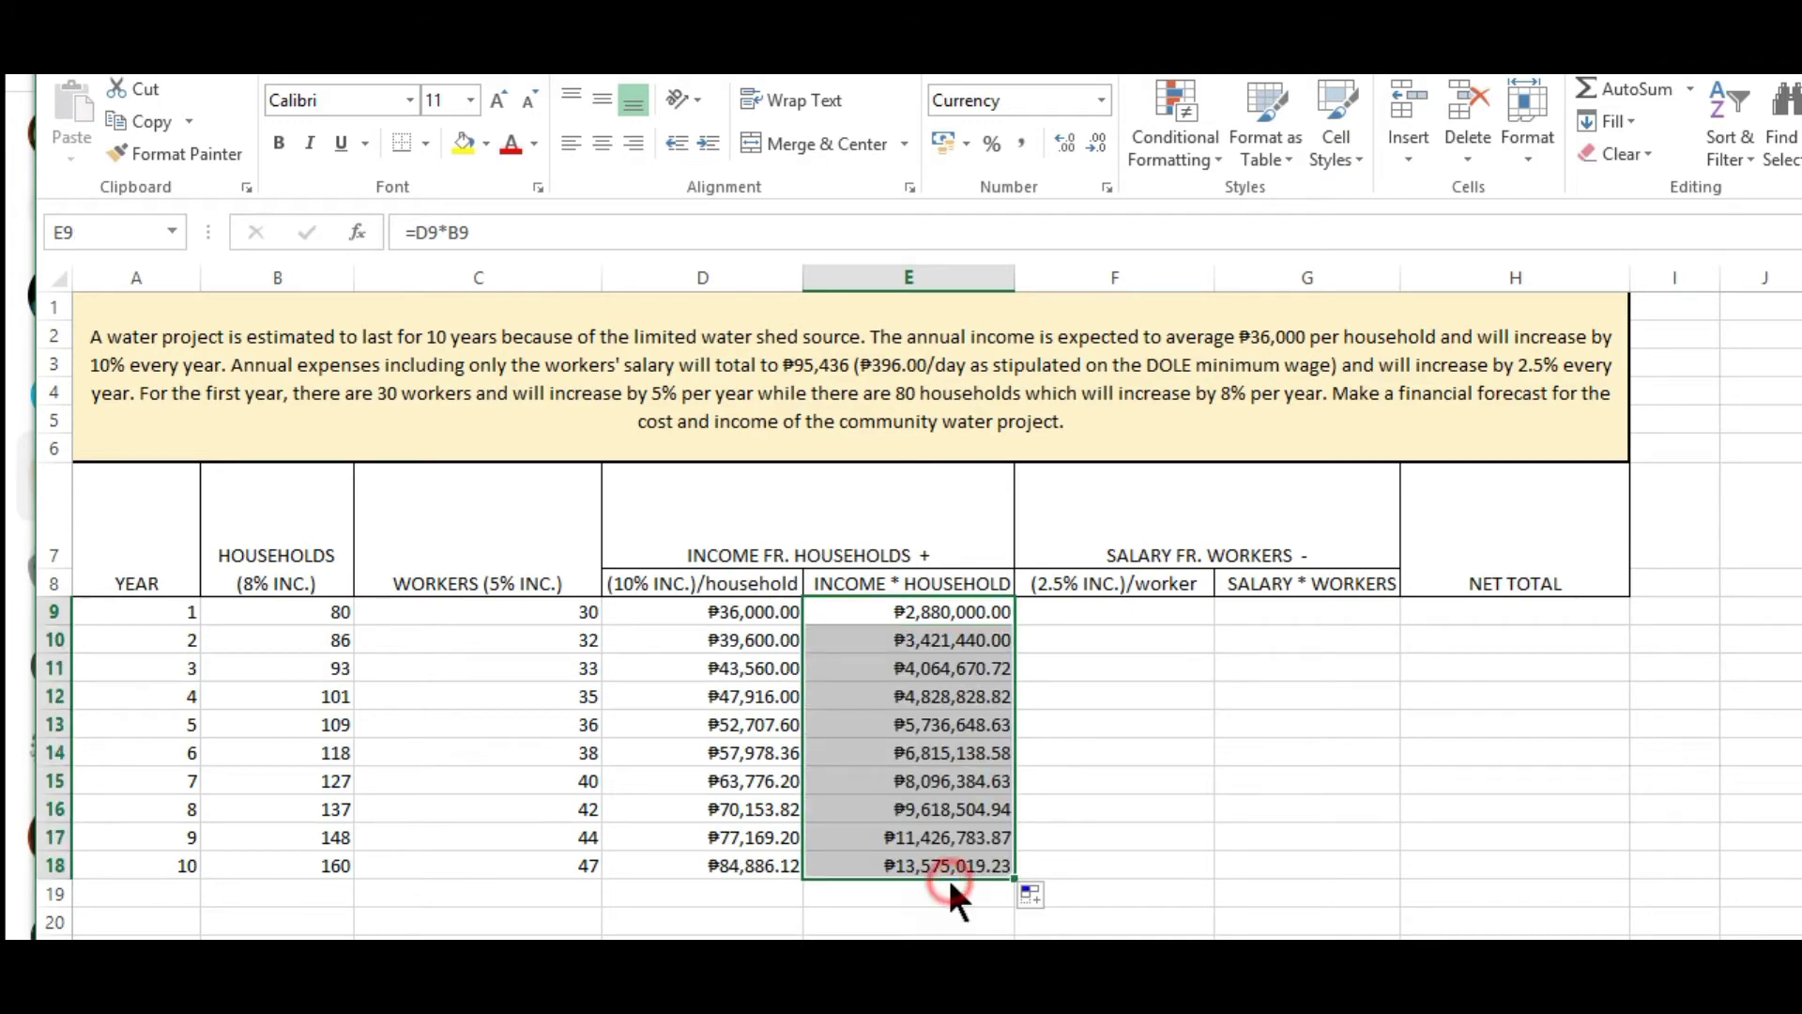
click(887, 856)
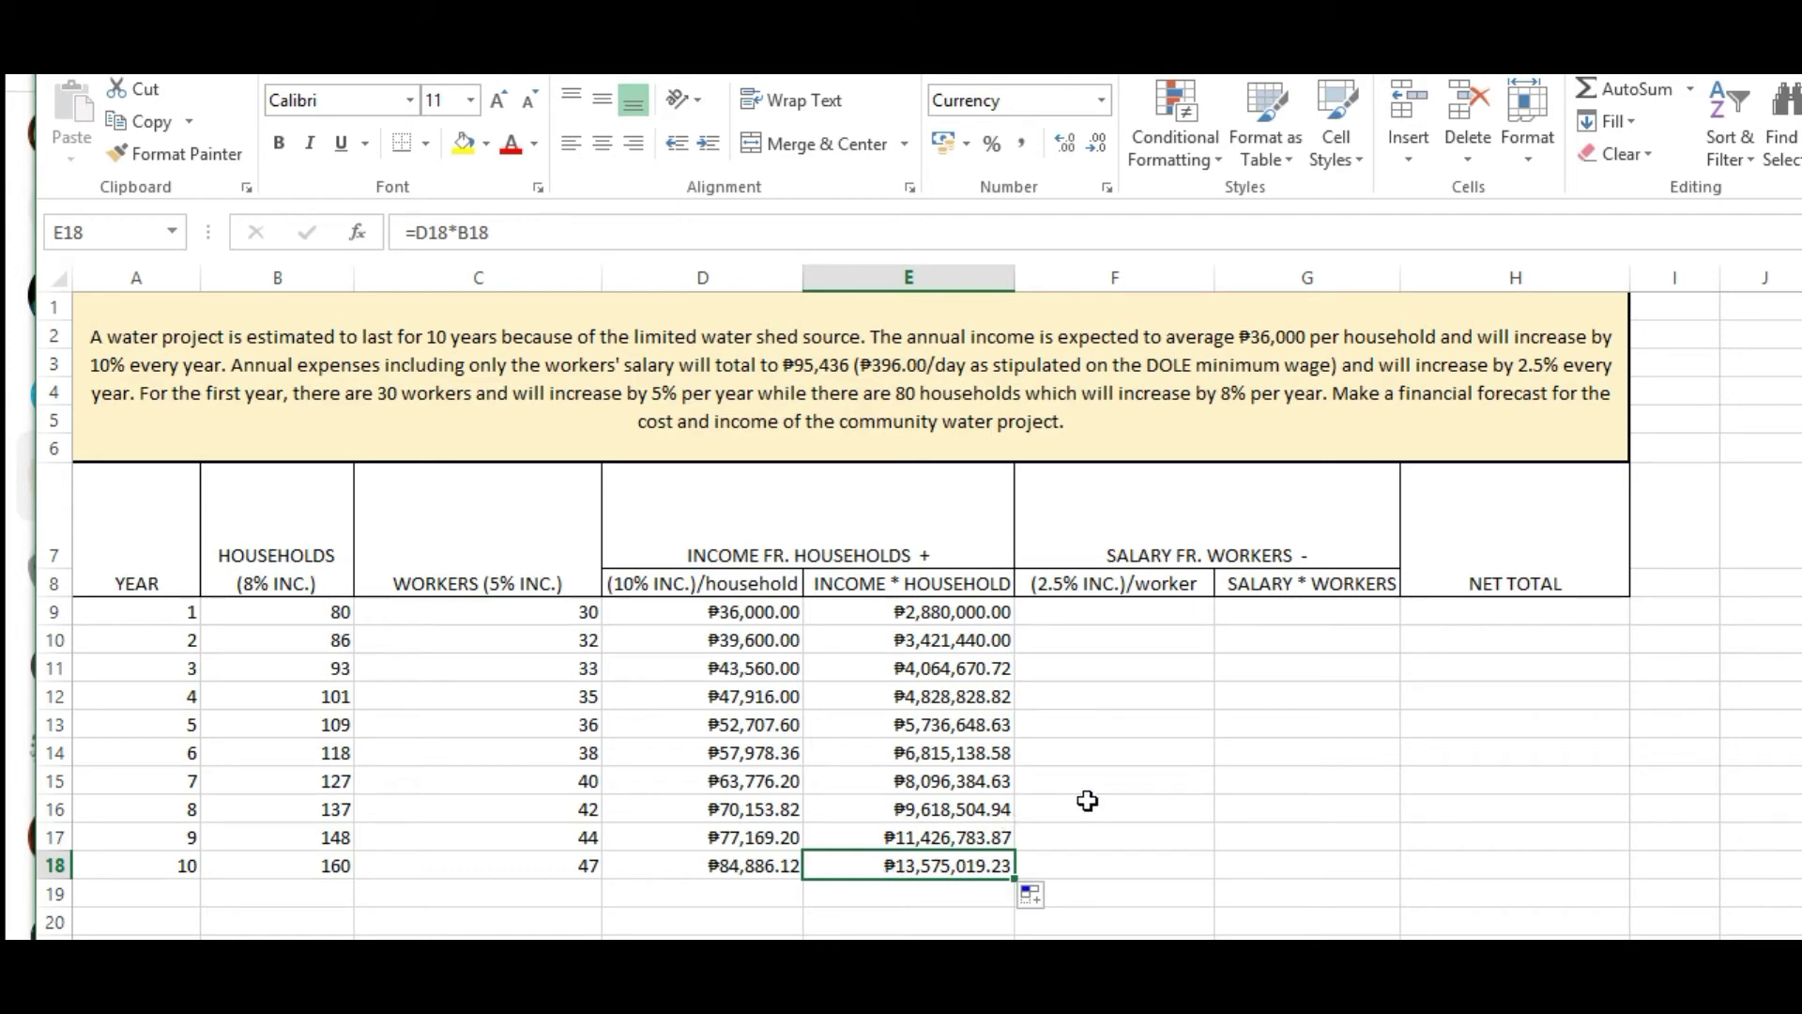
Examine the salary and income headings with their plus and minus signs and how they relate to the net total column.
click(1098, 617)
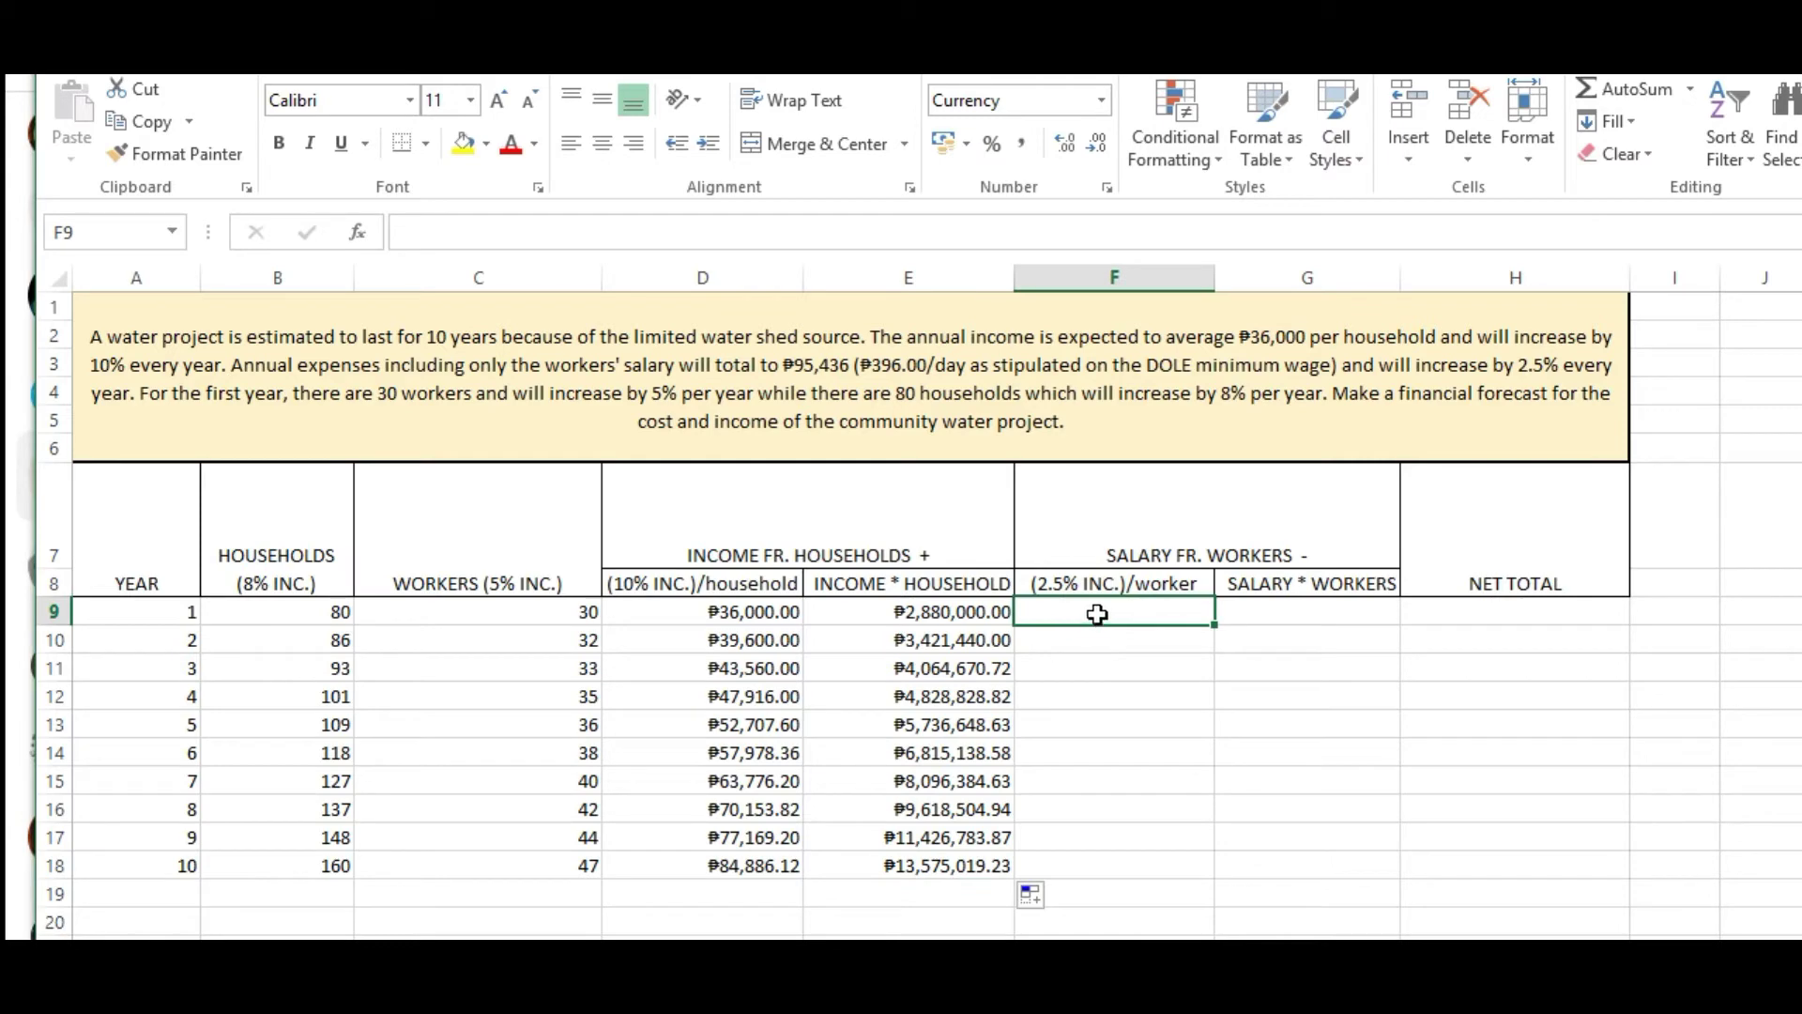
click(1108, 515)
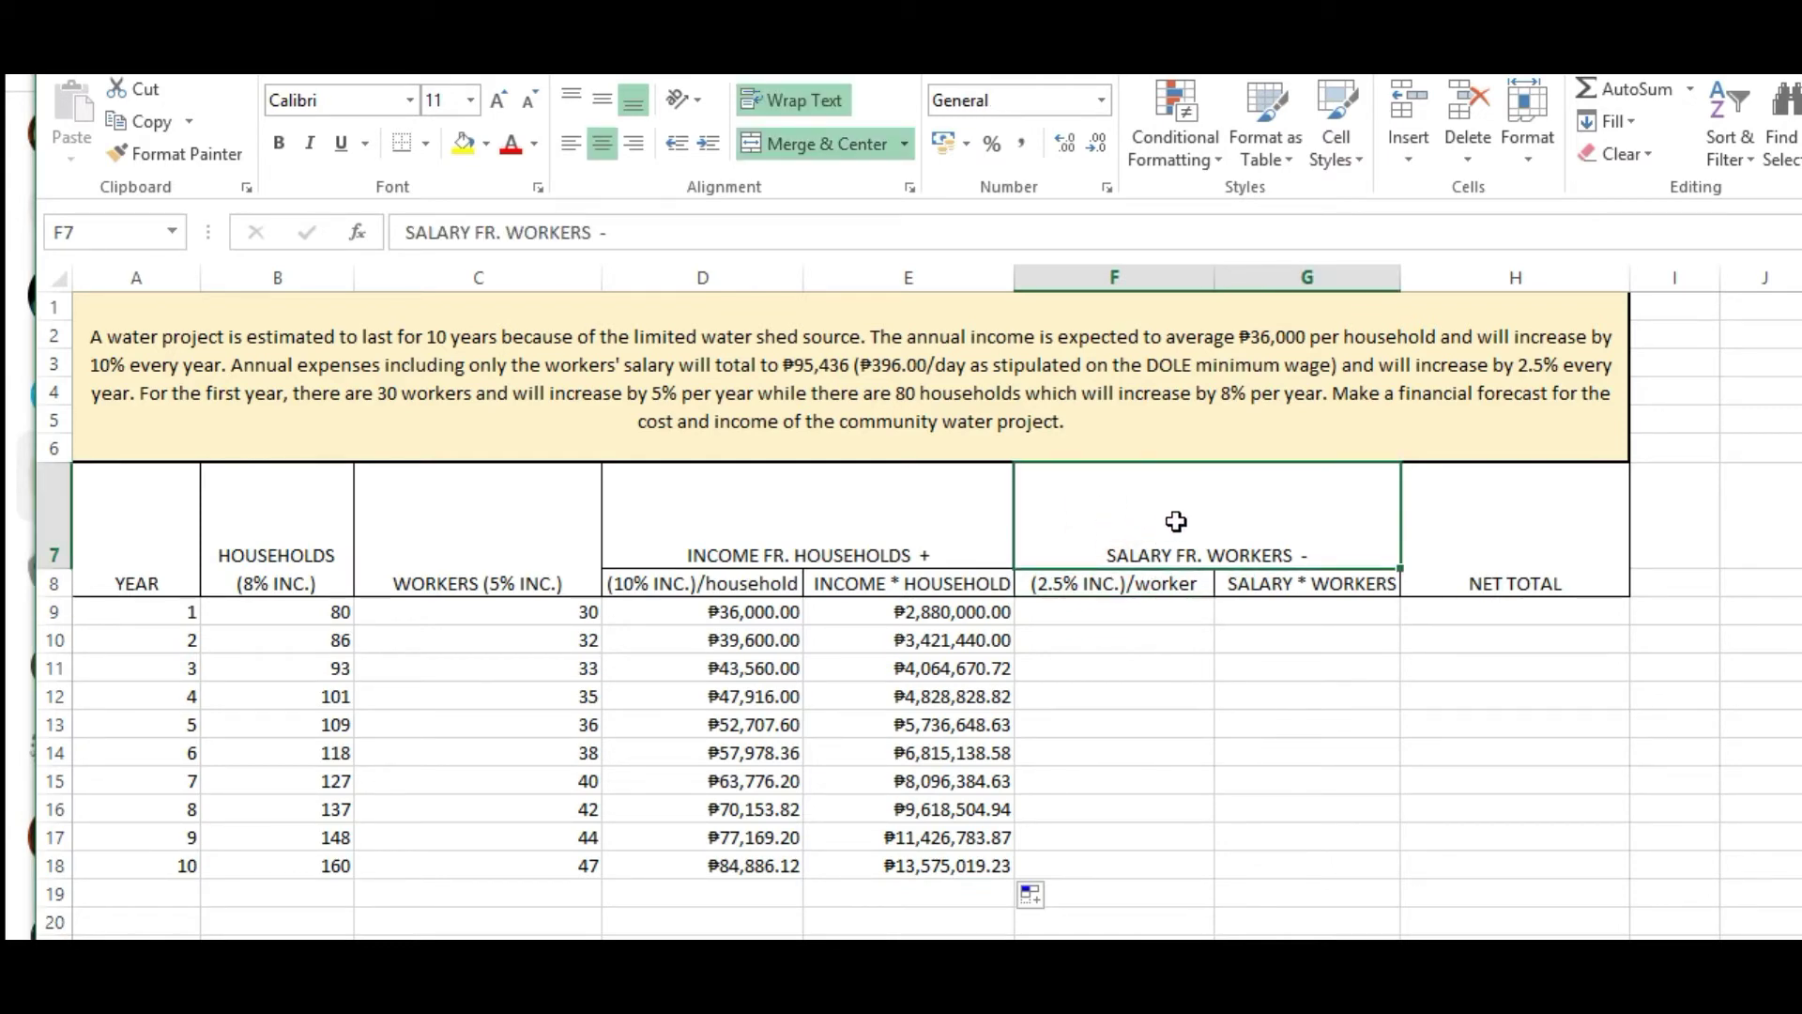
click(1113, 587)
click(1295, 586)
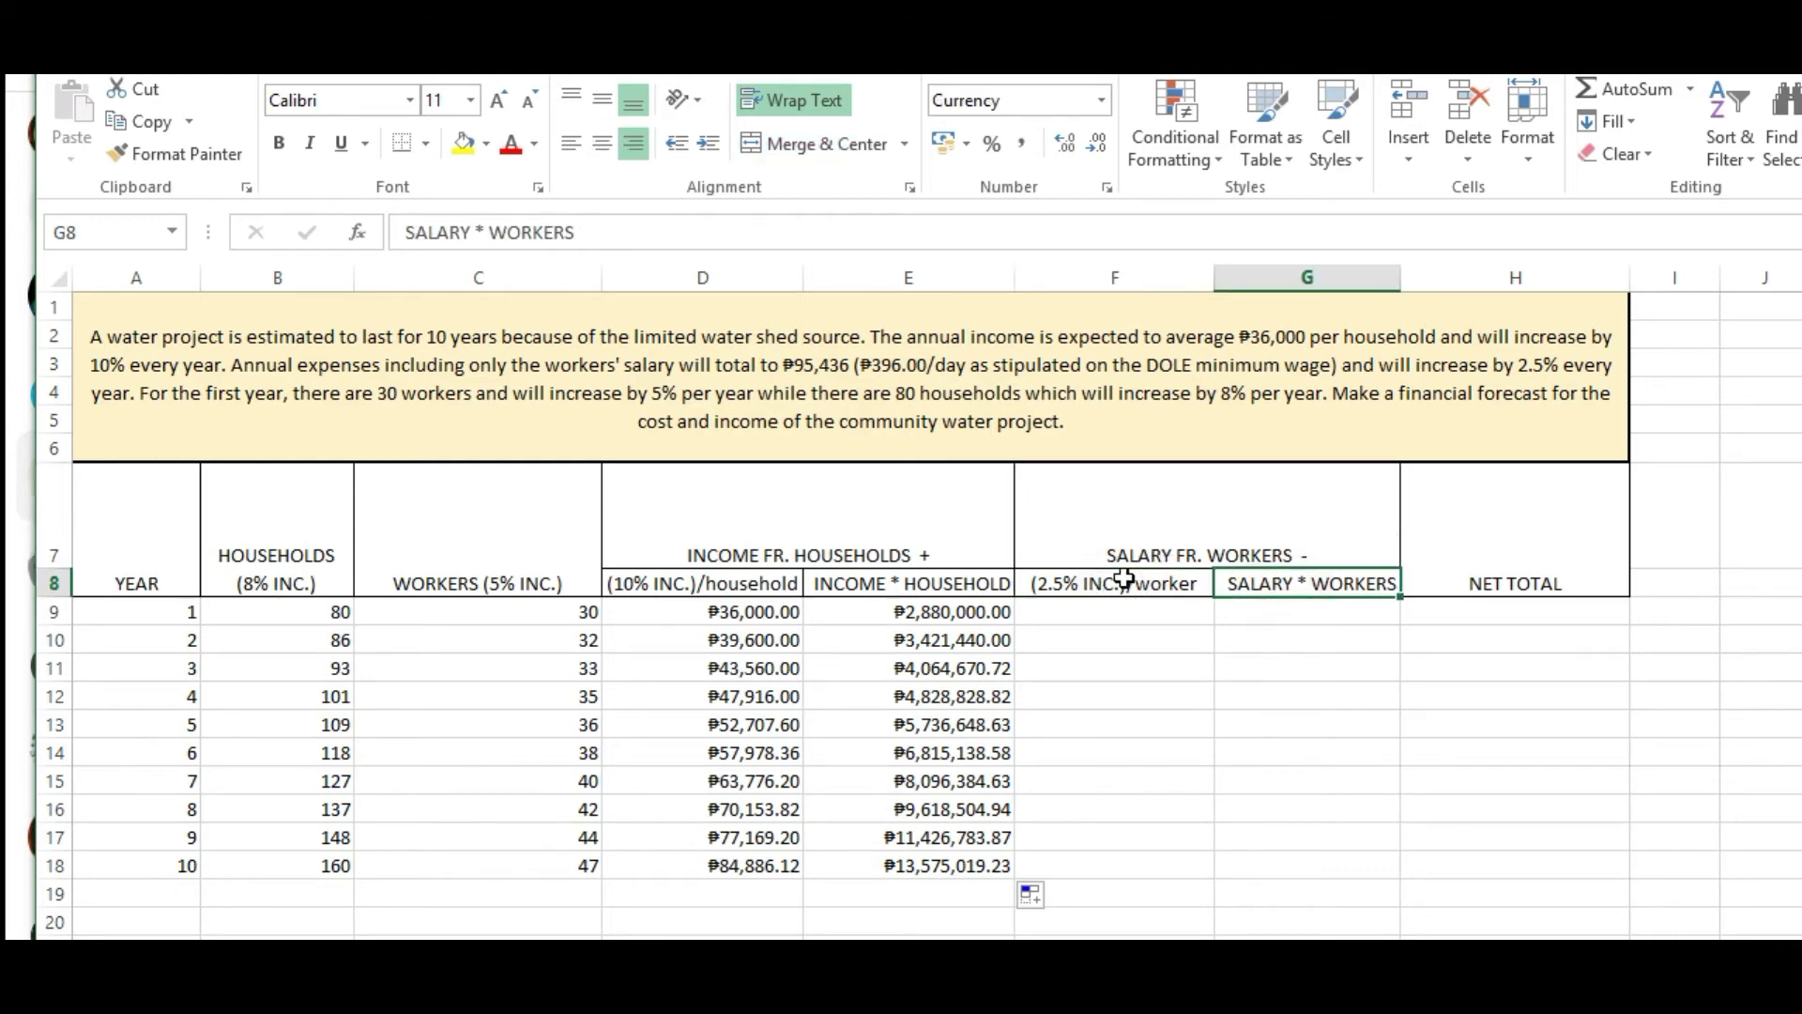
click(1151, 515)
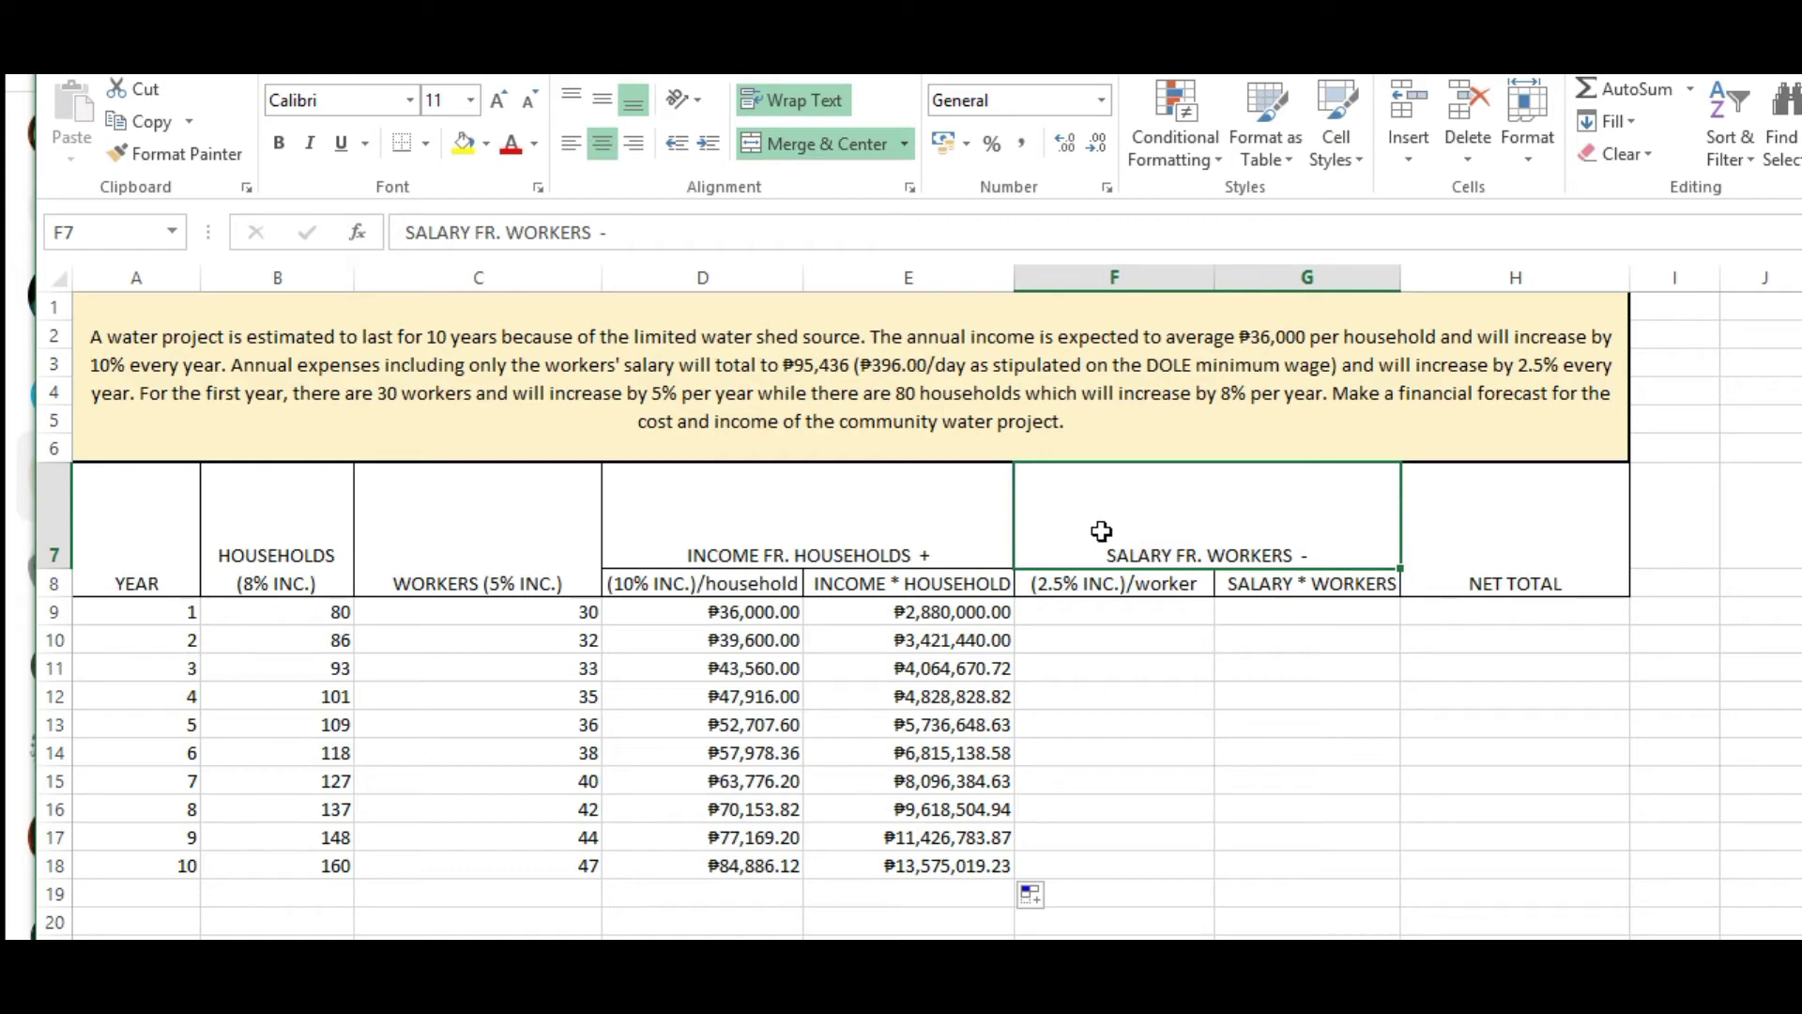
double_click(933, 556)
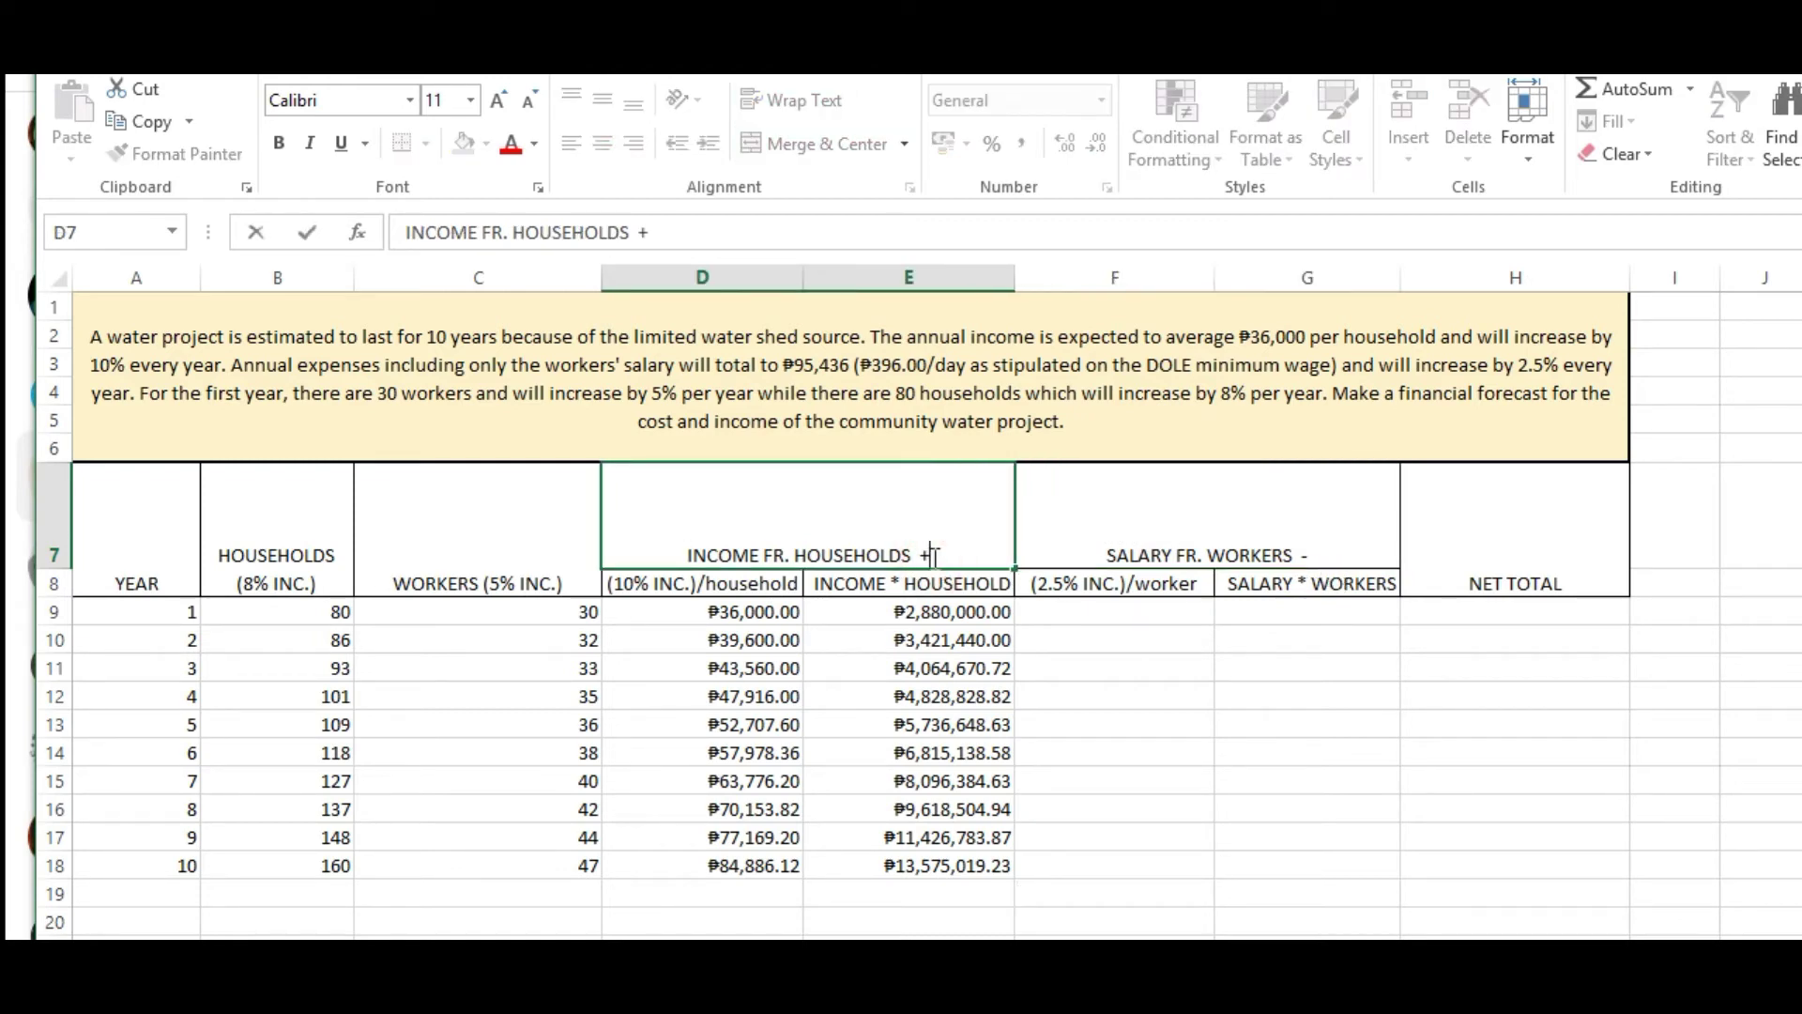
drag(932, 556, 918, 555)
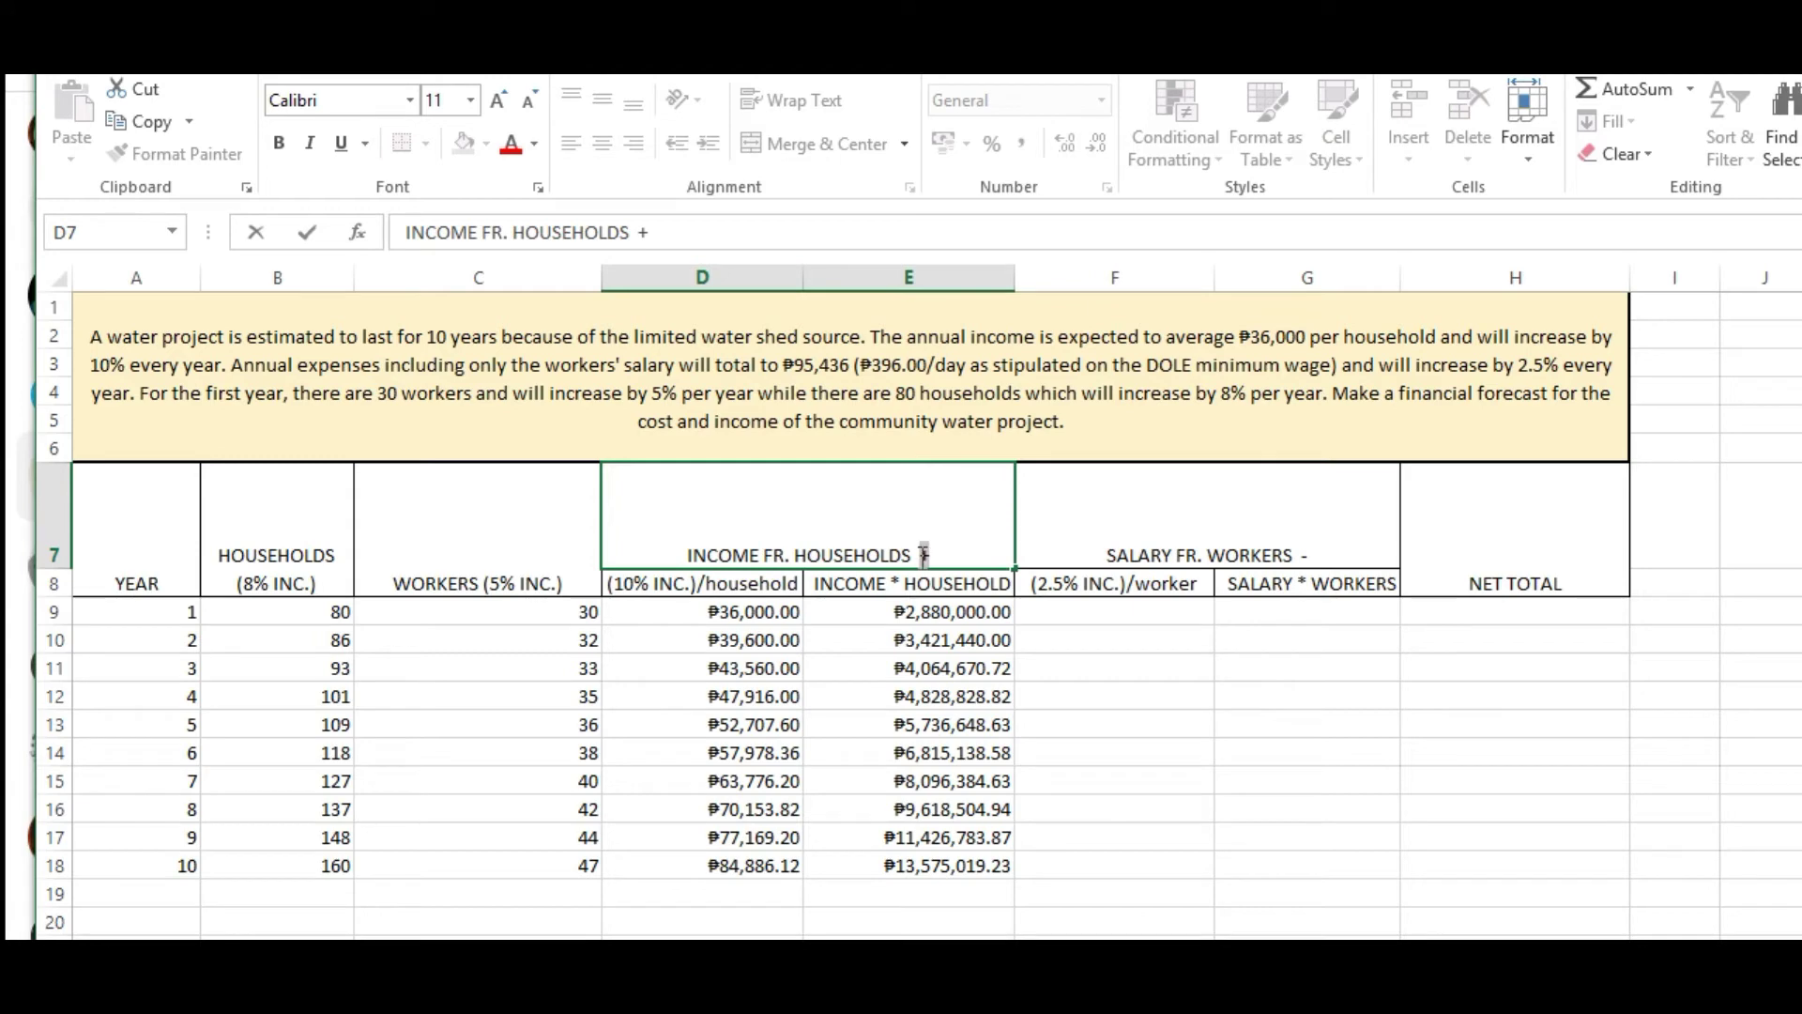
double_click(1329, 560)
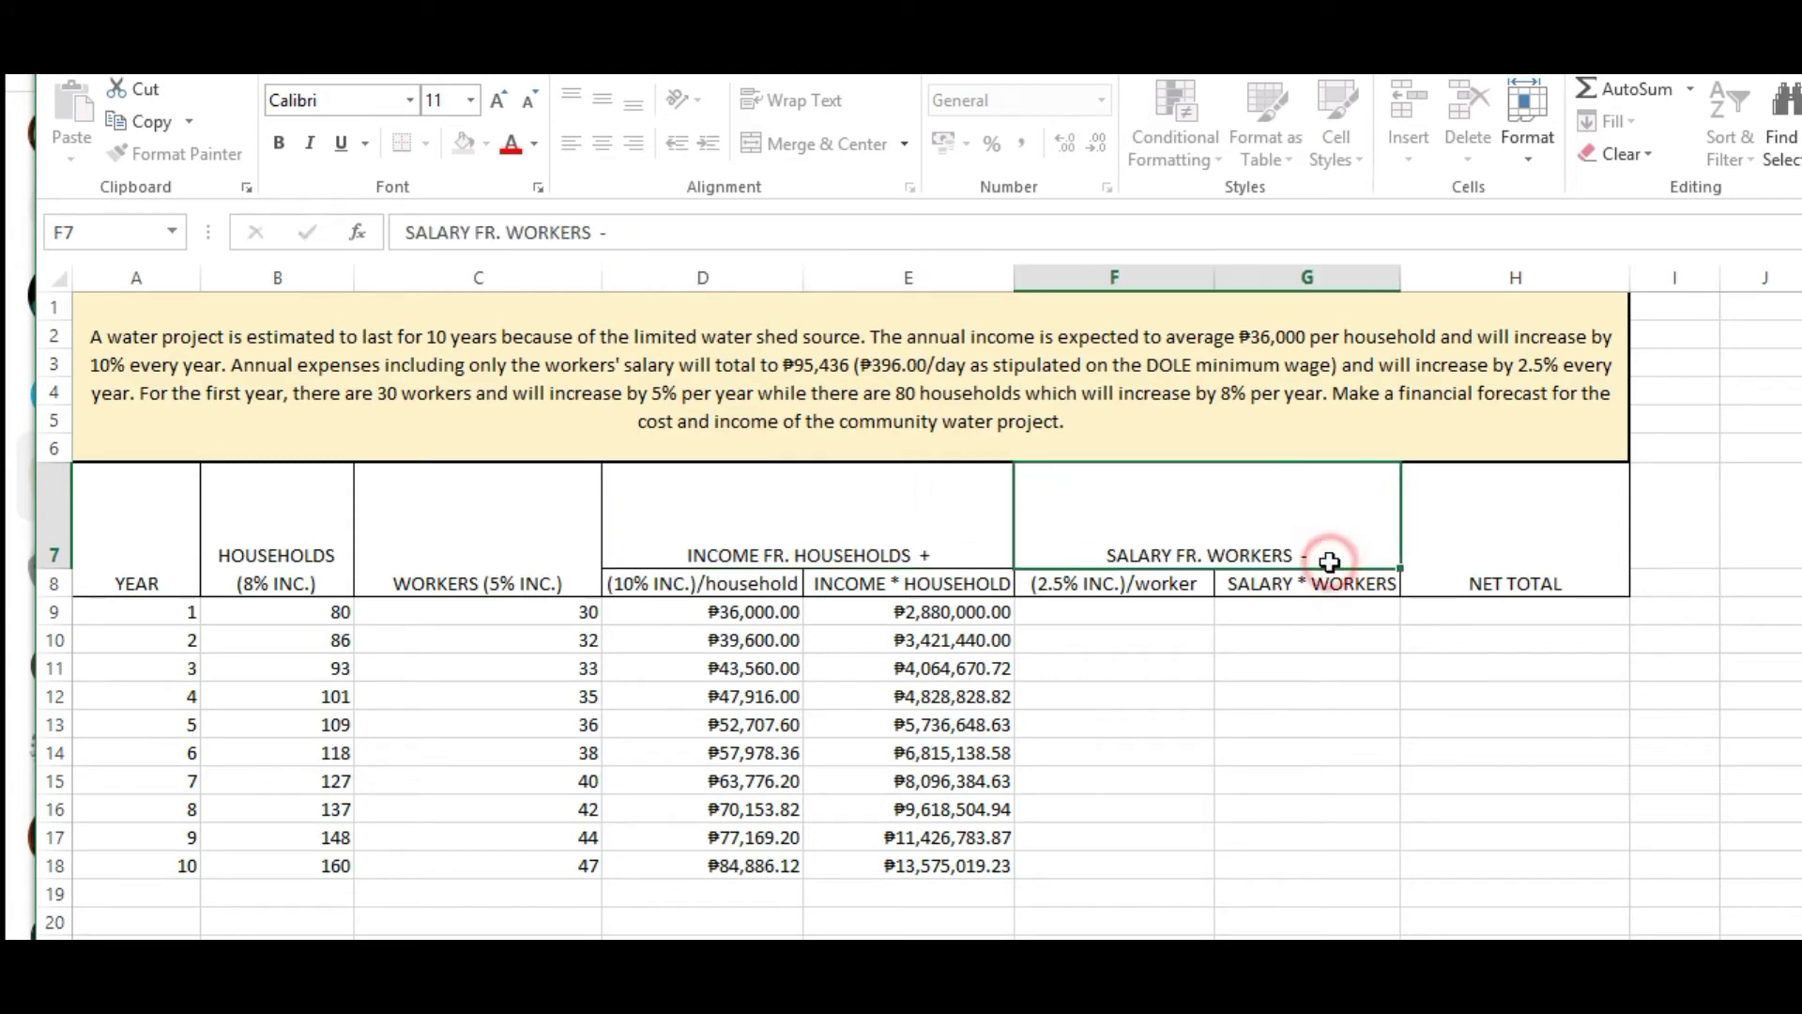
click(899, 544)
double_click(941, 556)
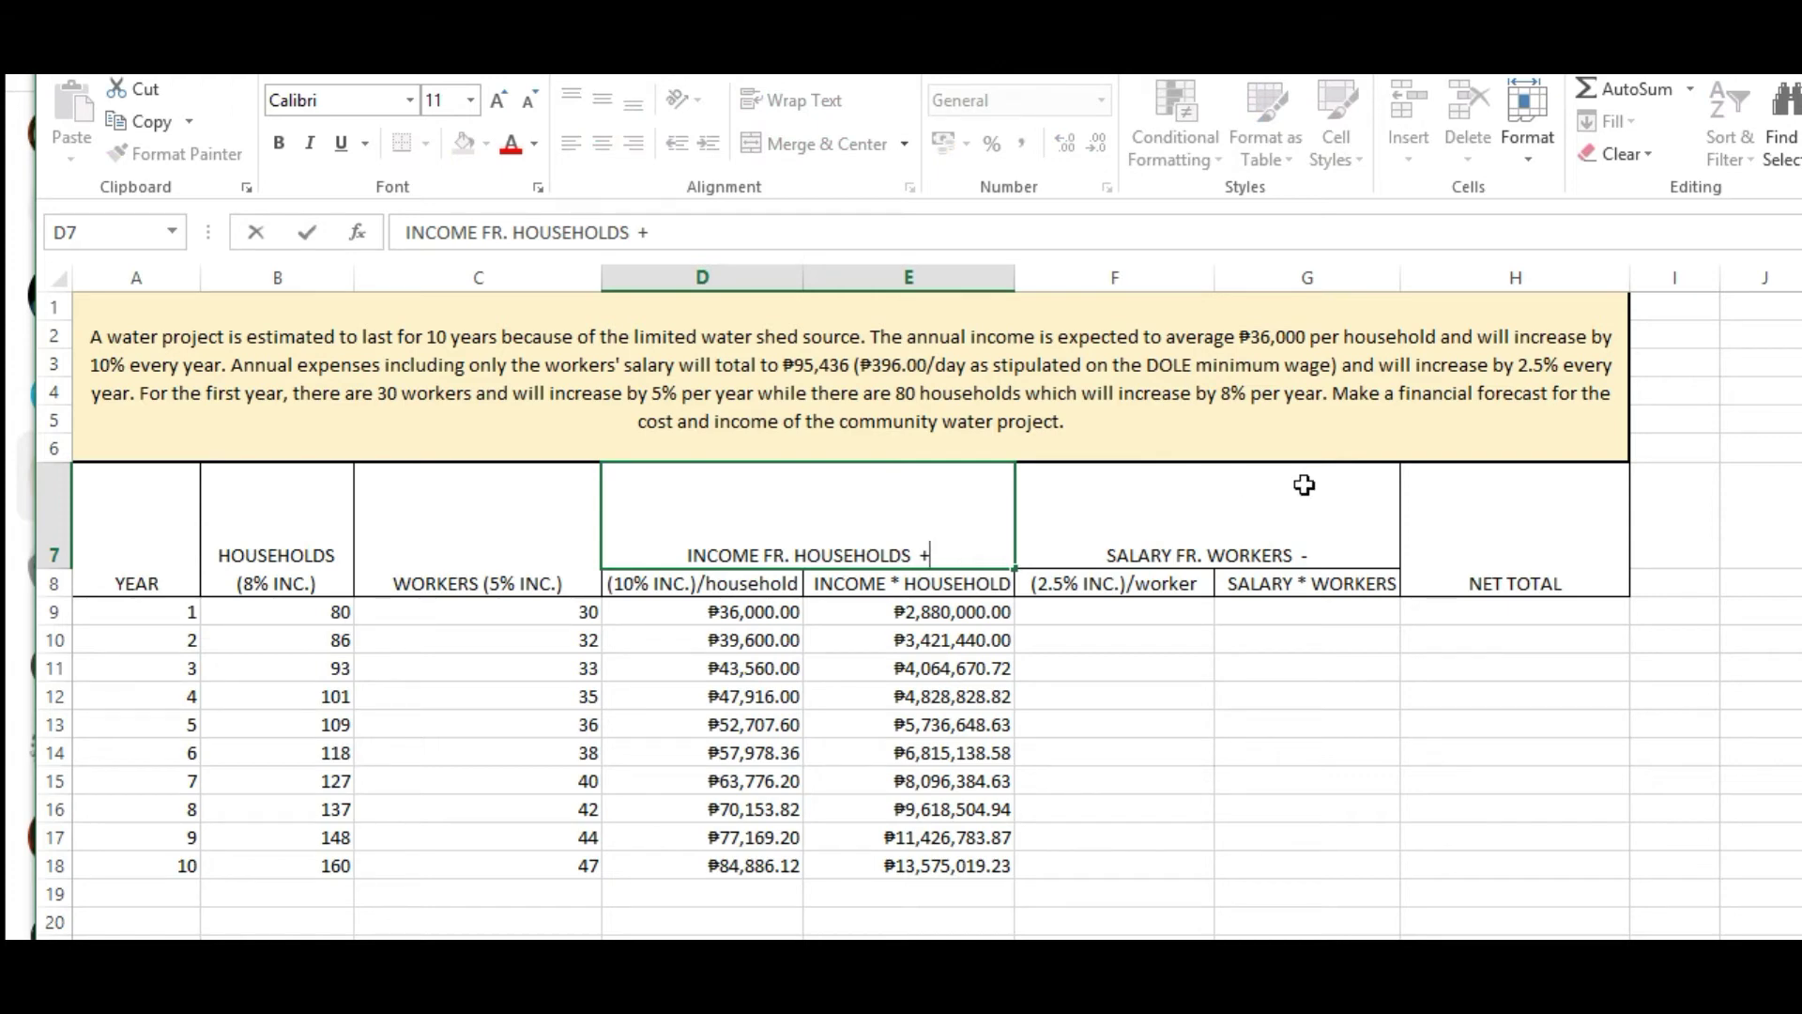
click(1472, 573)
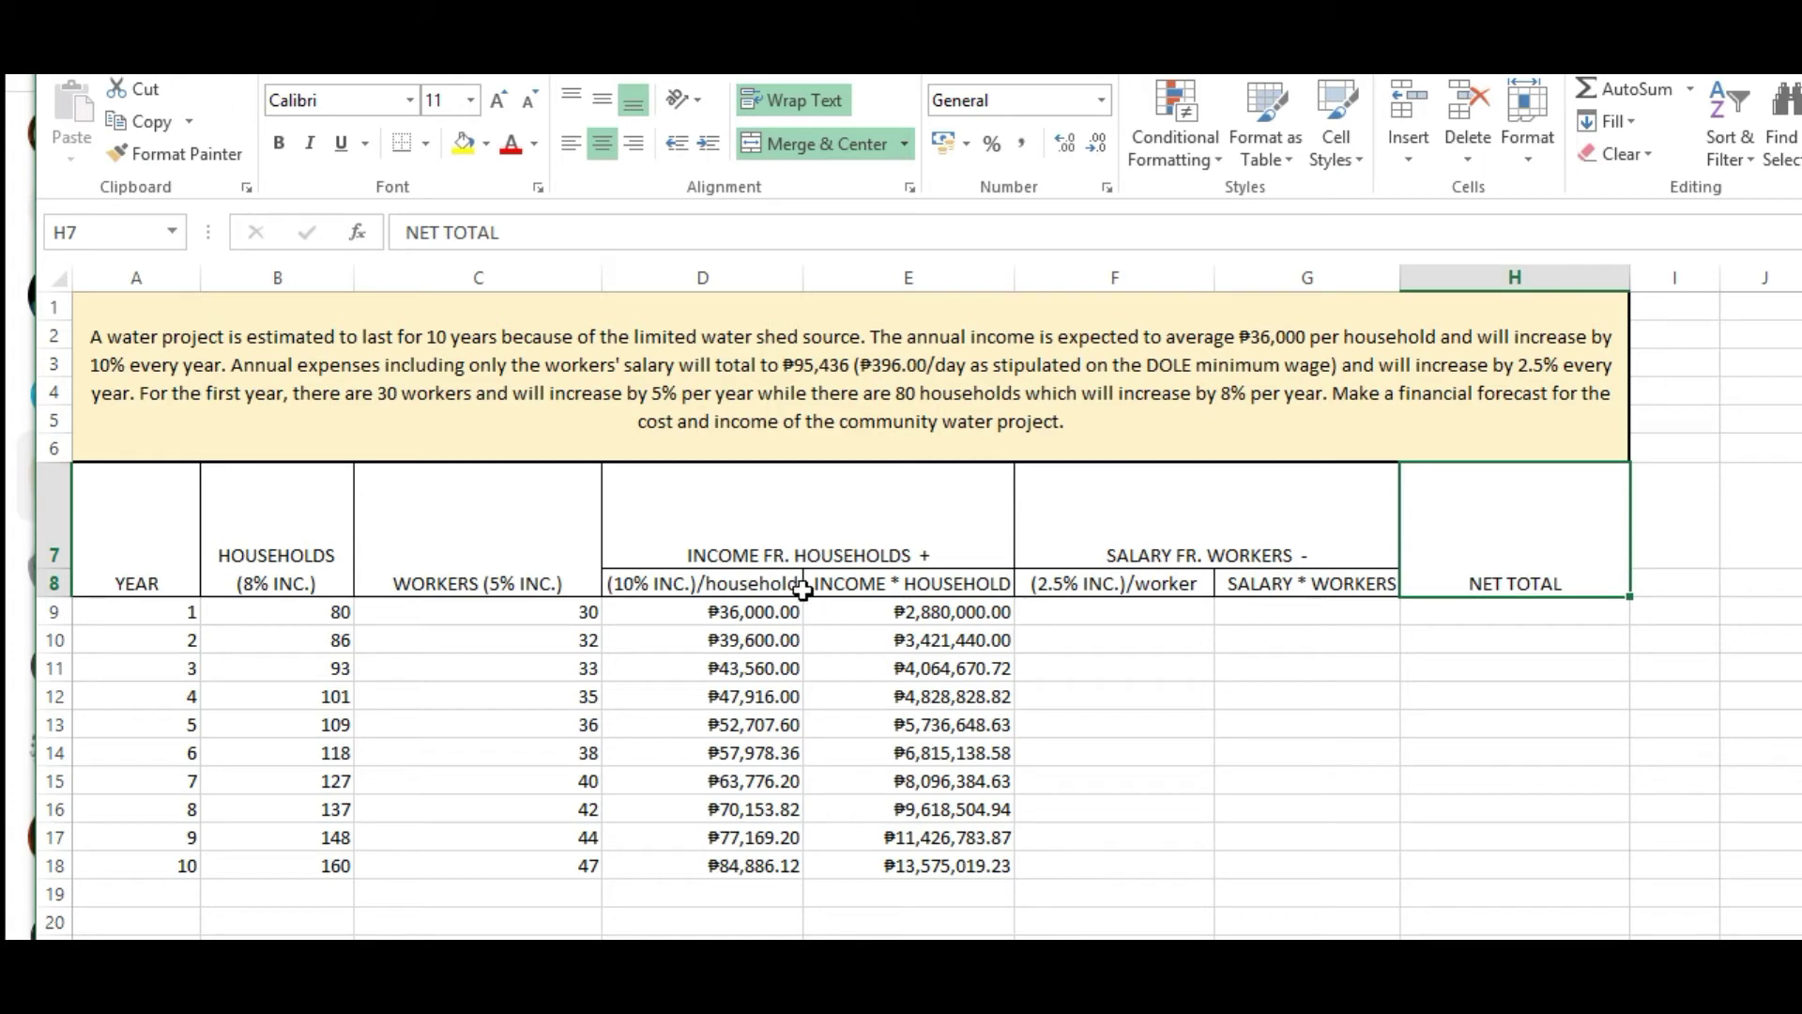
click(921, 561)
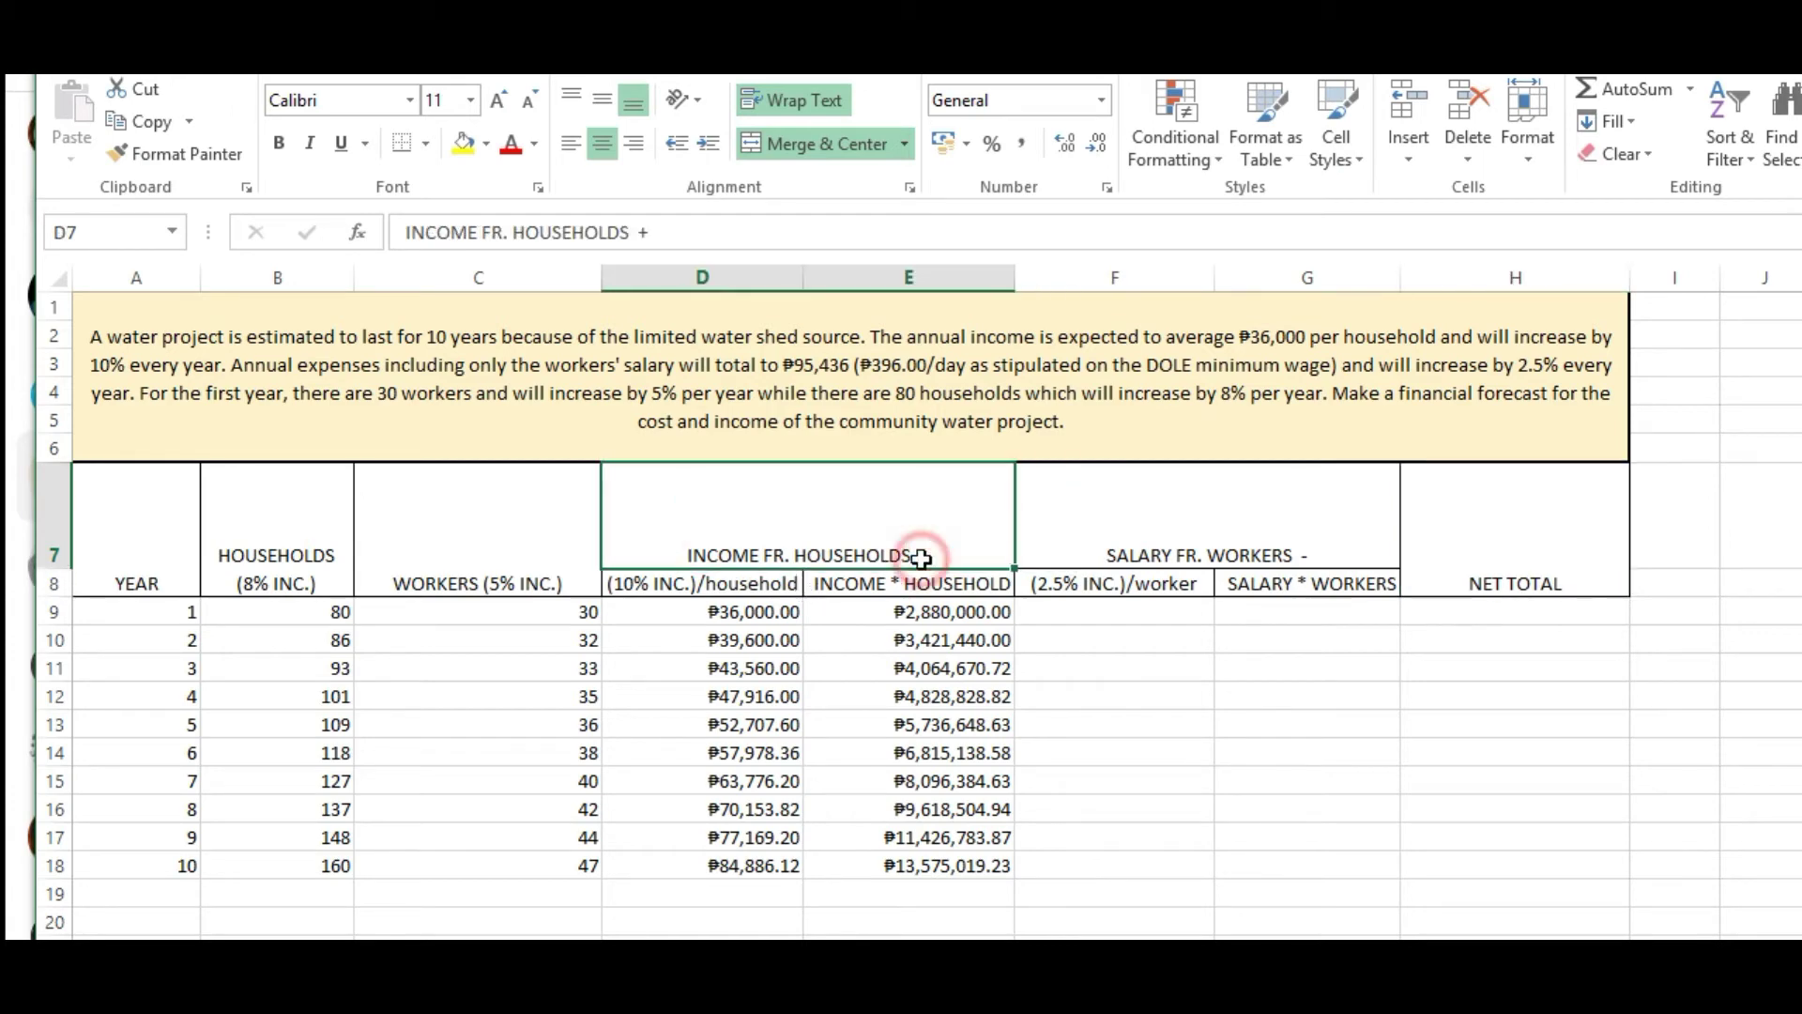
click(1224, 545)
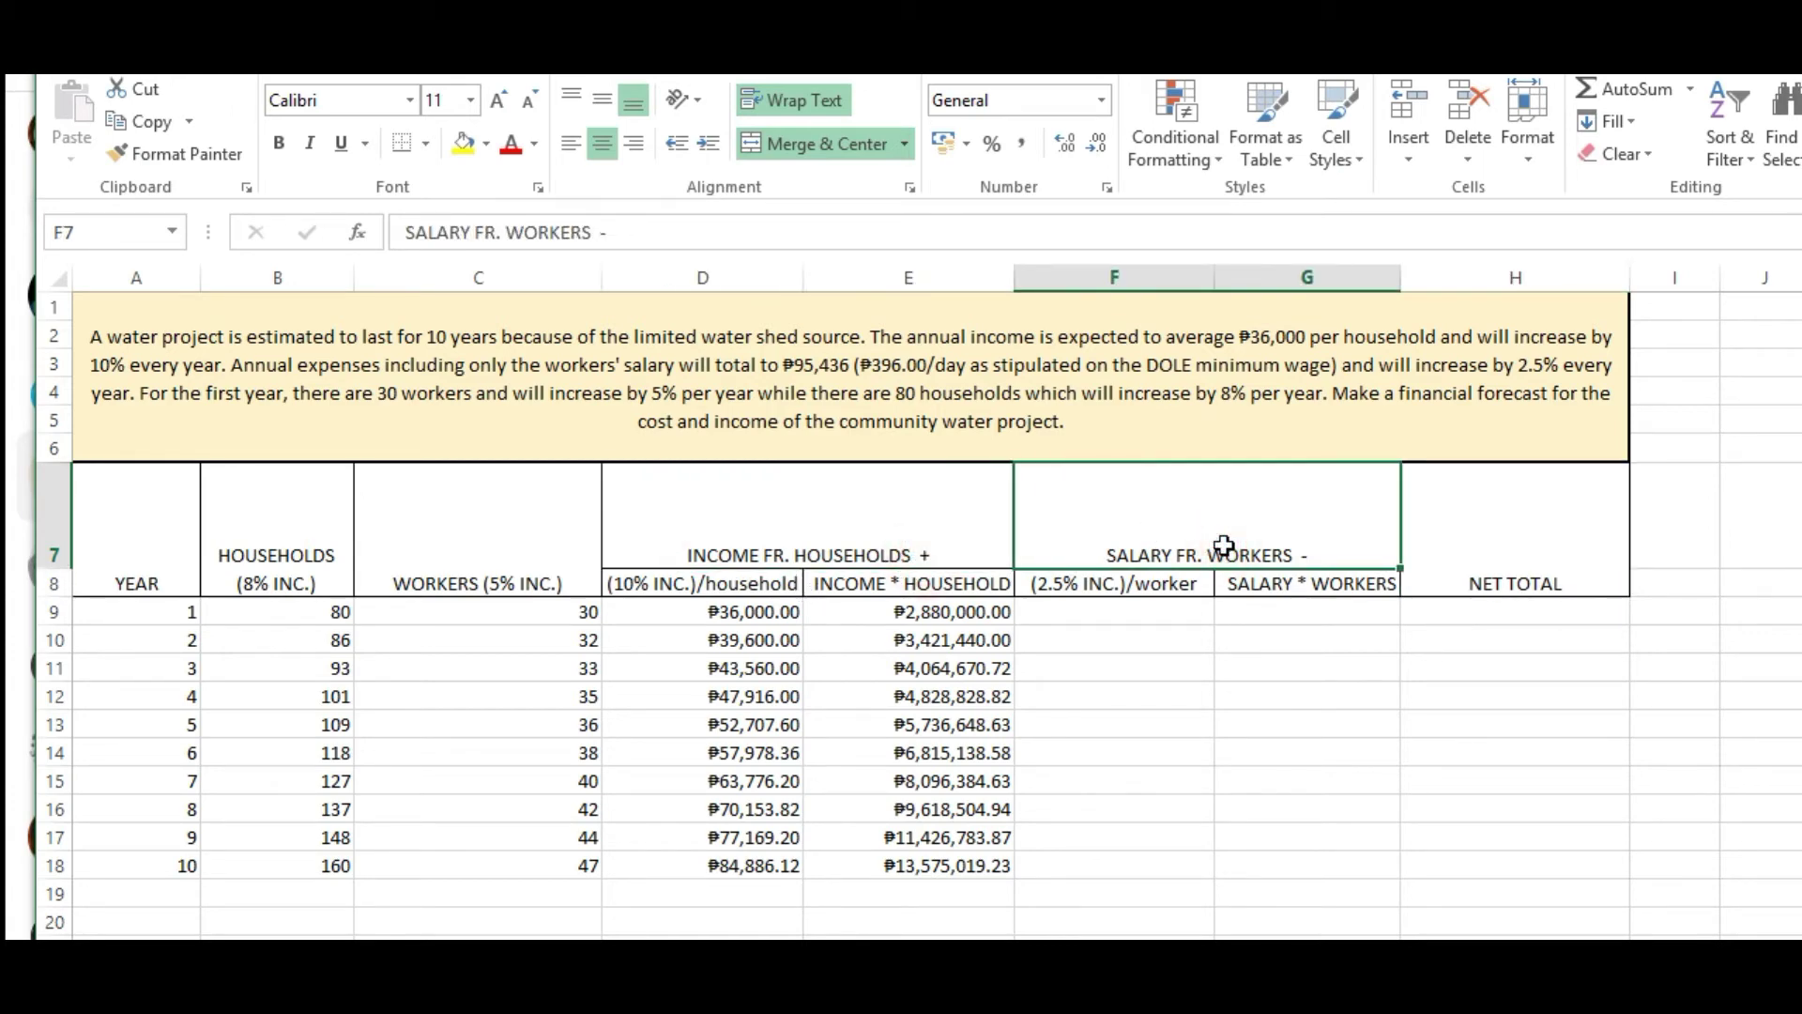
click(1490, 525)
click(1479, 612)
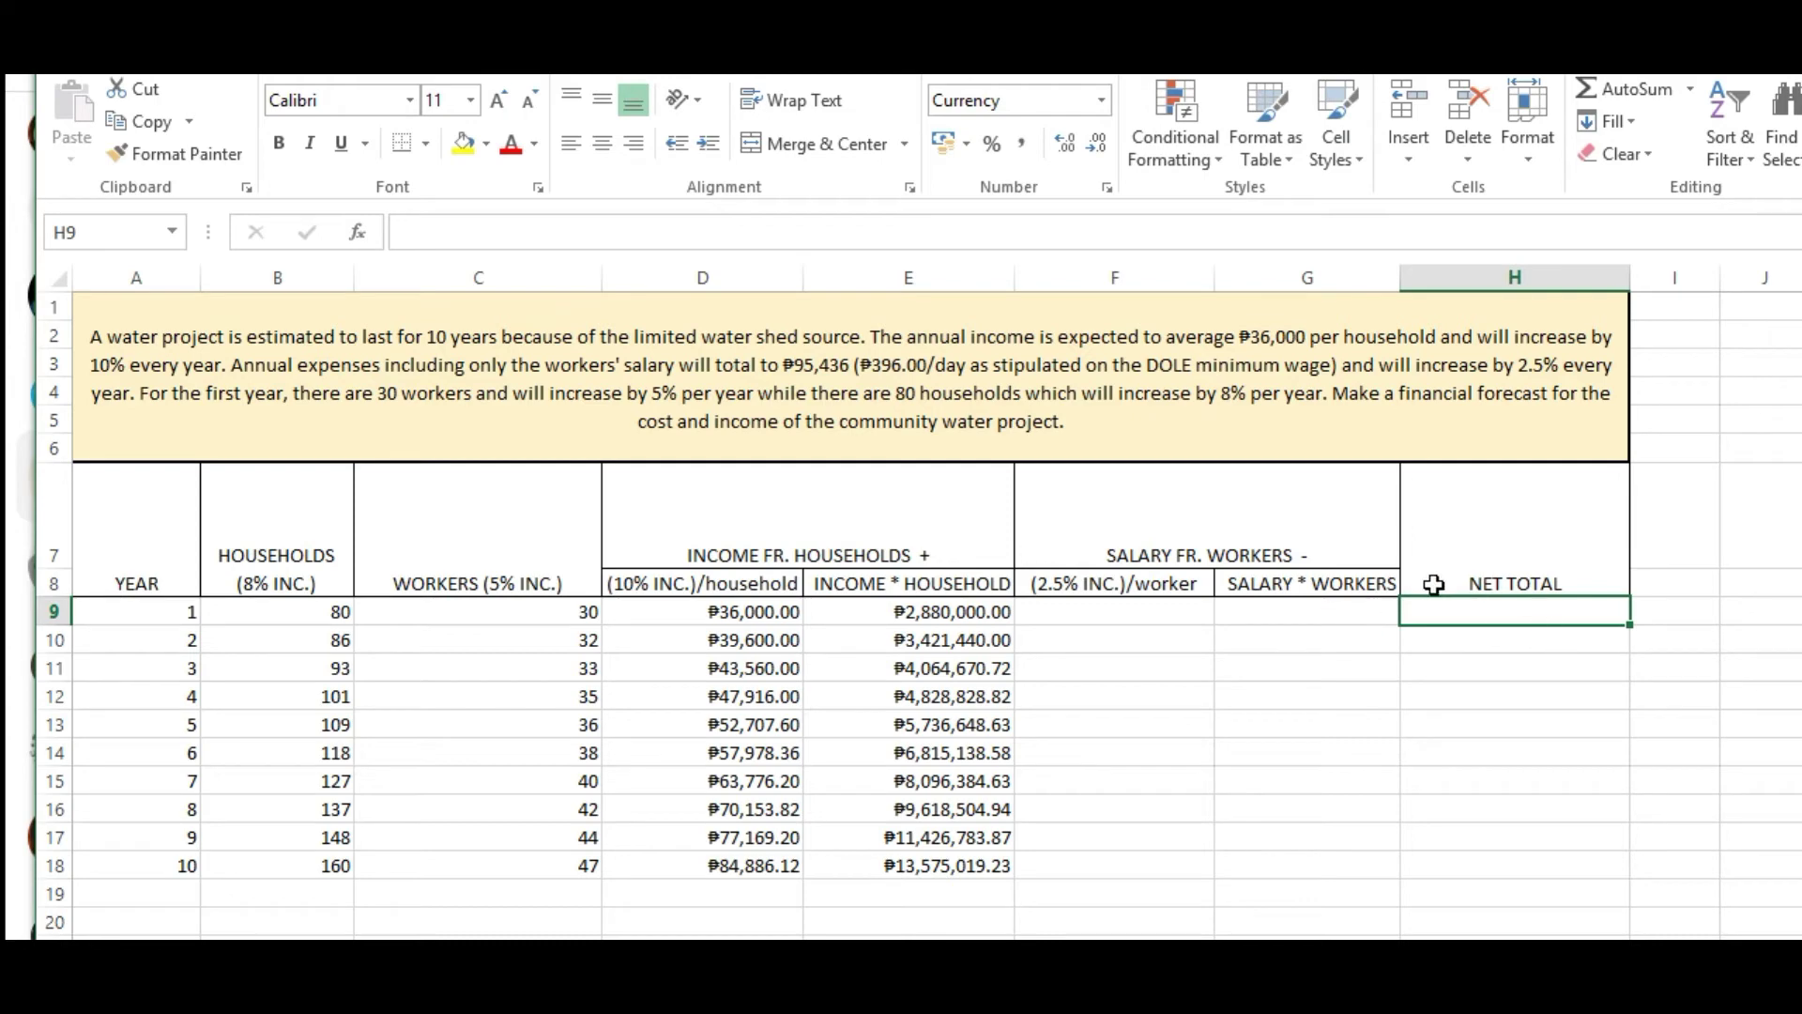
Enter 95,436 in cell F9 as the year 1 salary per worker.
click(1127, 612)
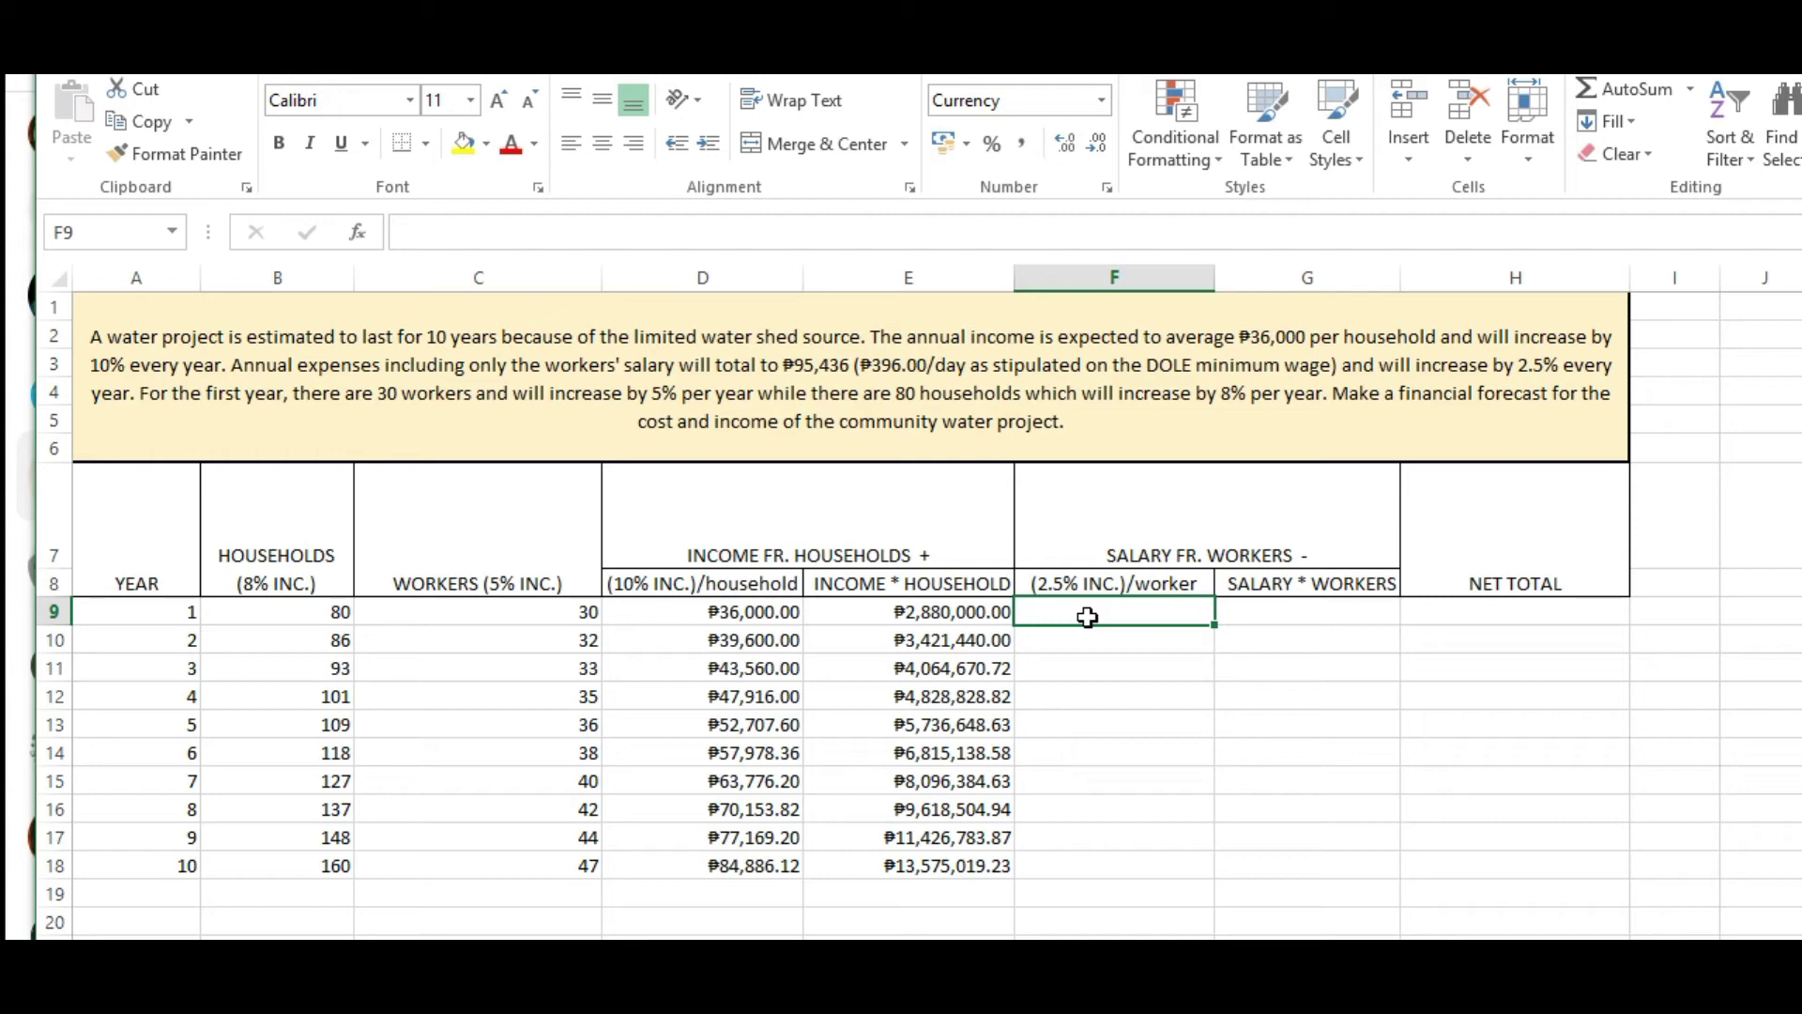
text(95)
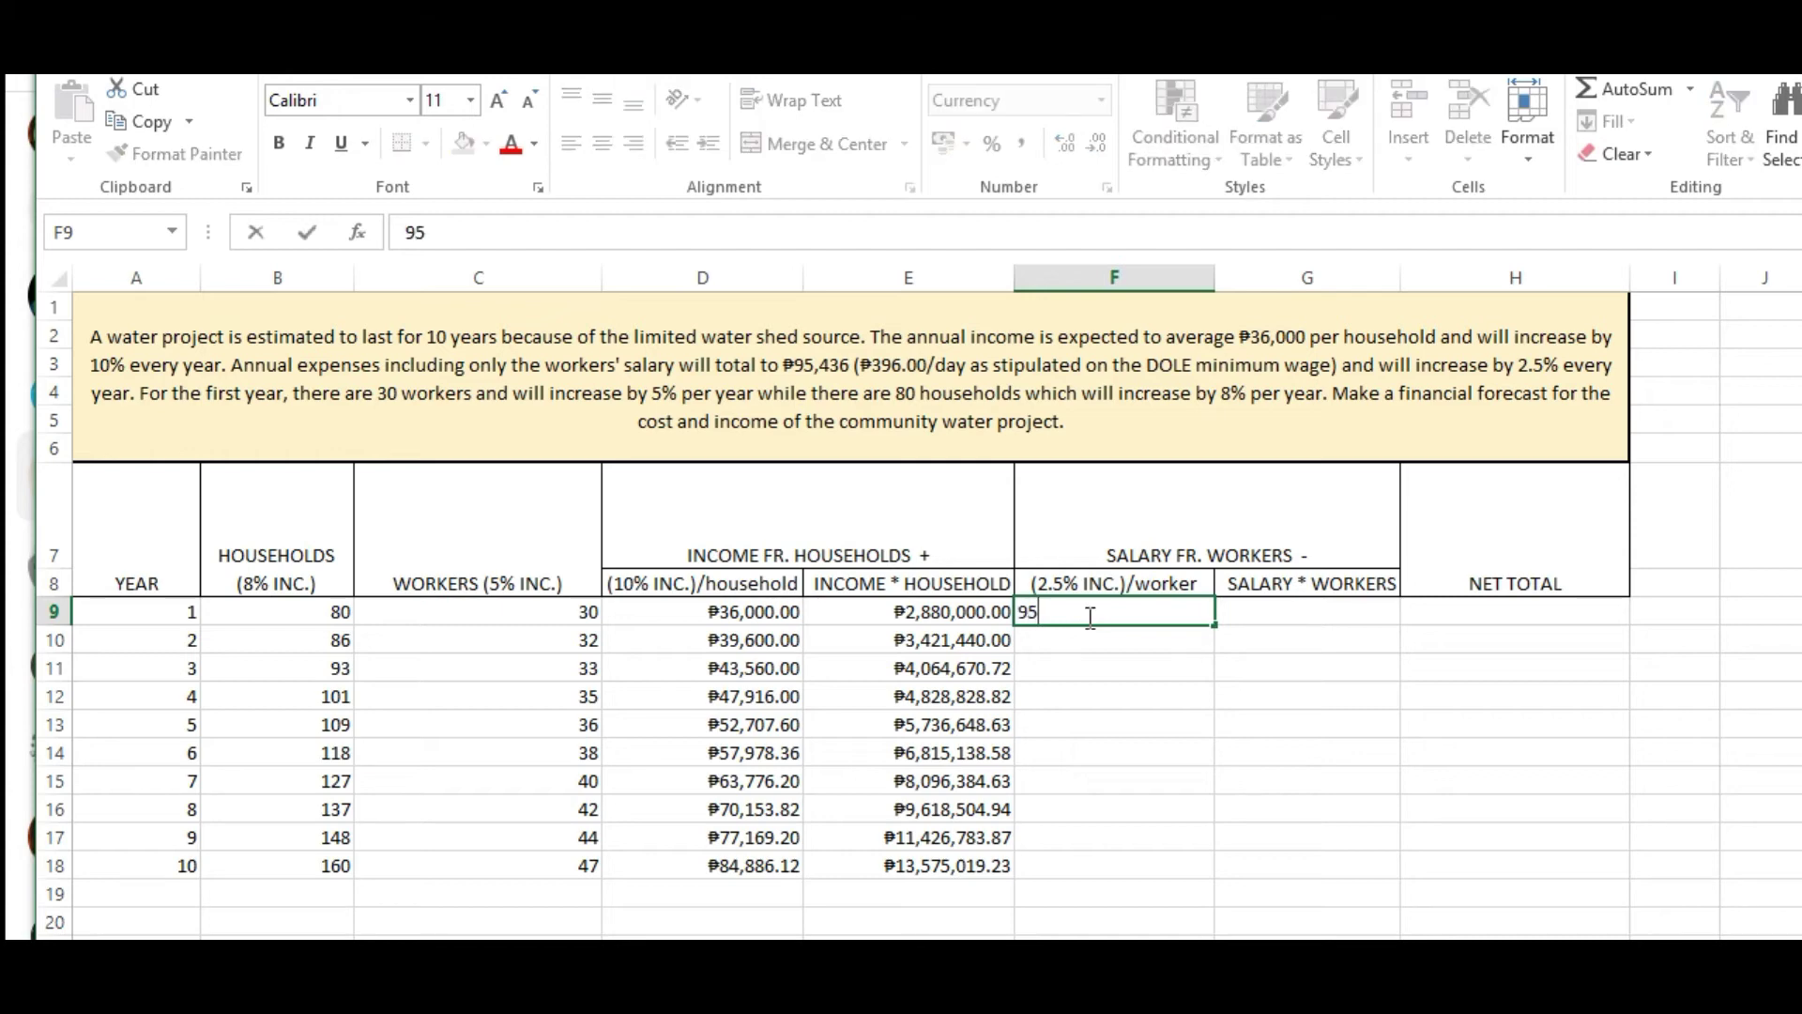
text(,436)
key(Return)
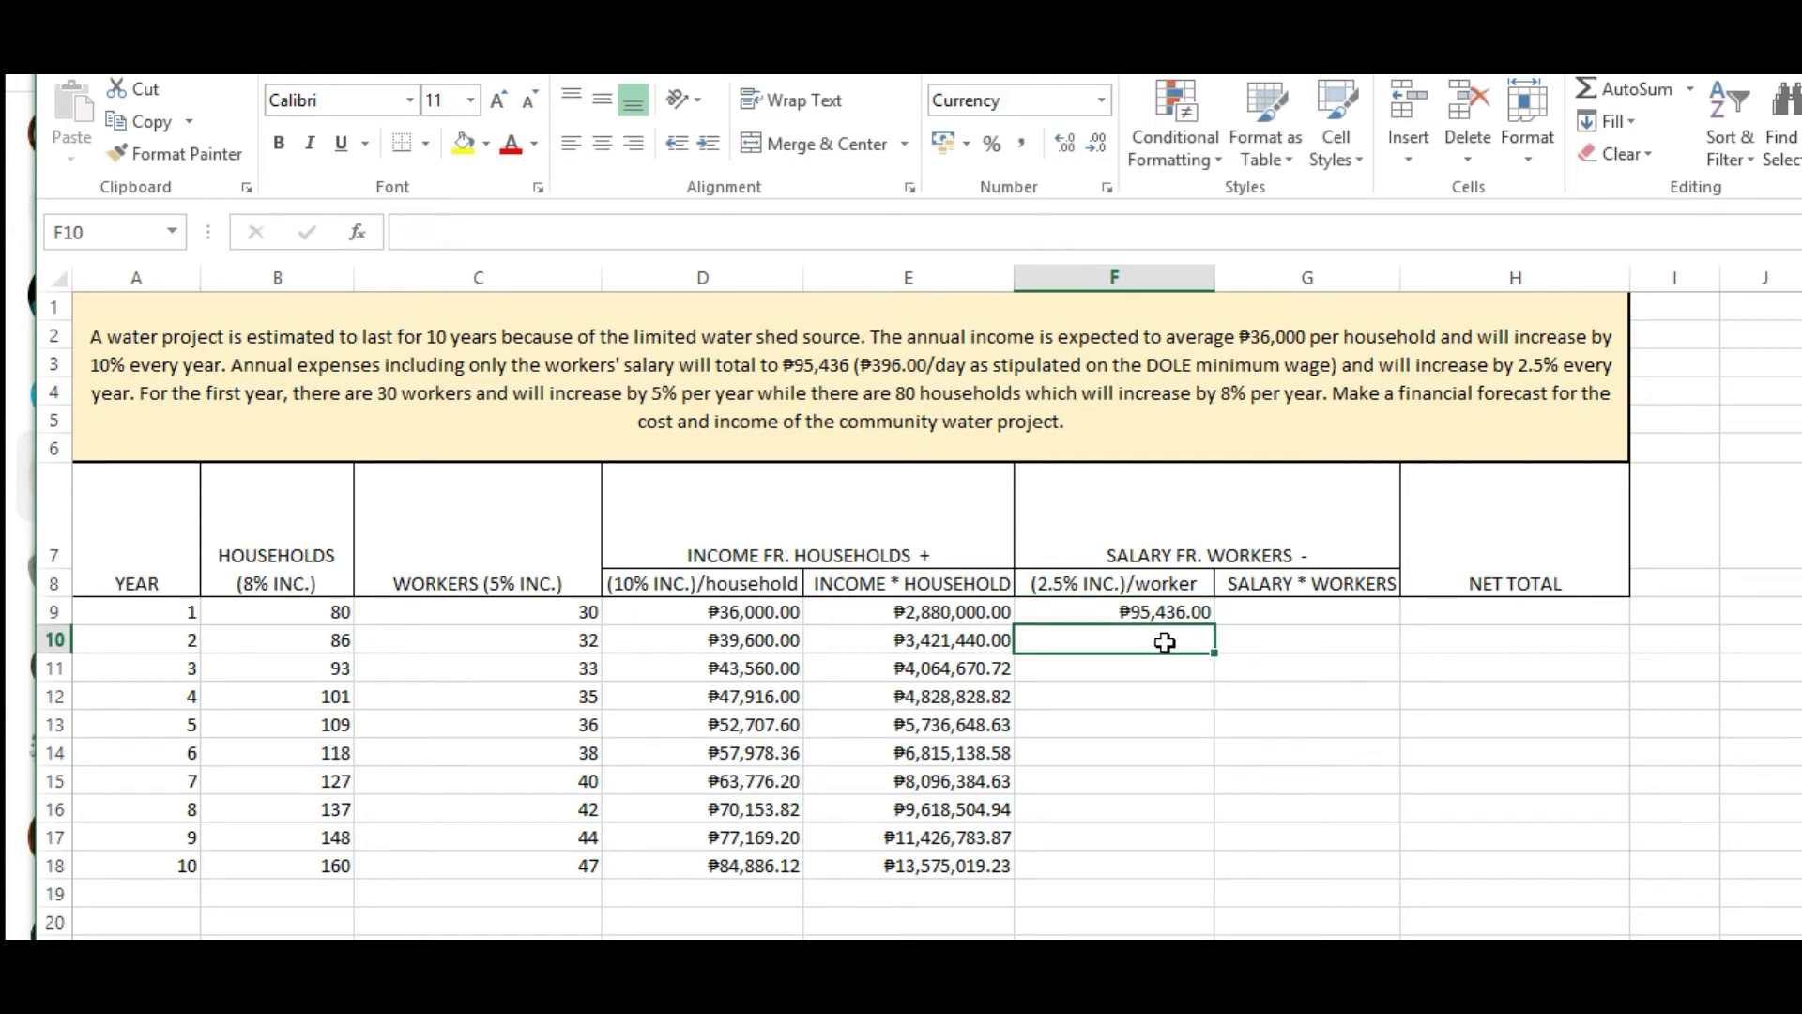
Enter a formula in cell F10 that raises the year 1 salary per worker by 2.5%, =F9+(F9*0.025).
text(=)
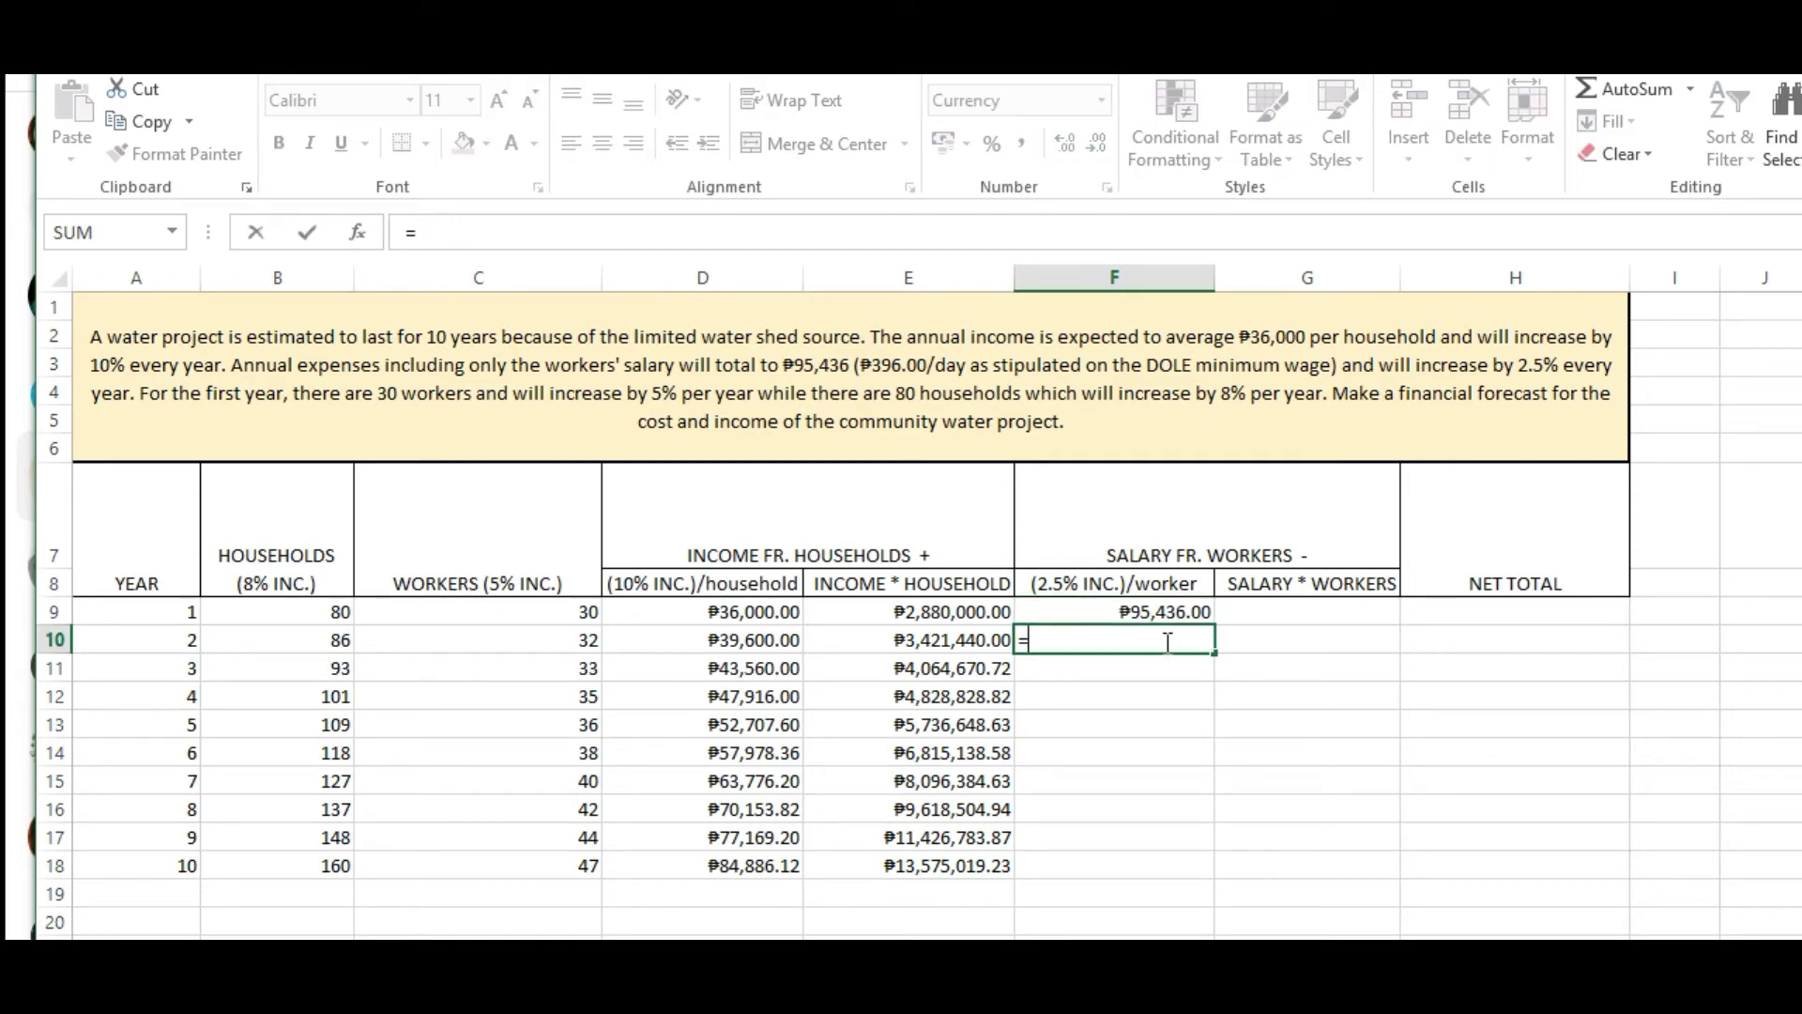
click(1119, 613)
text(+)
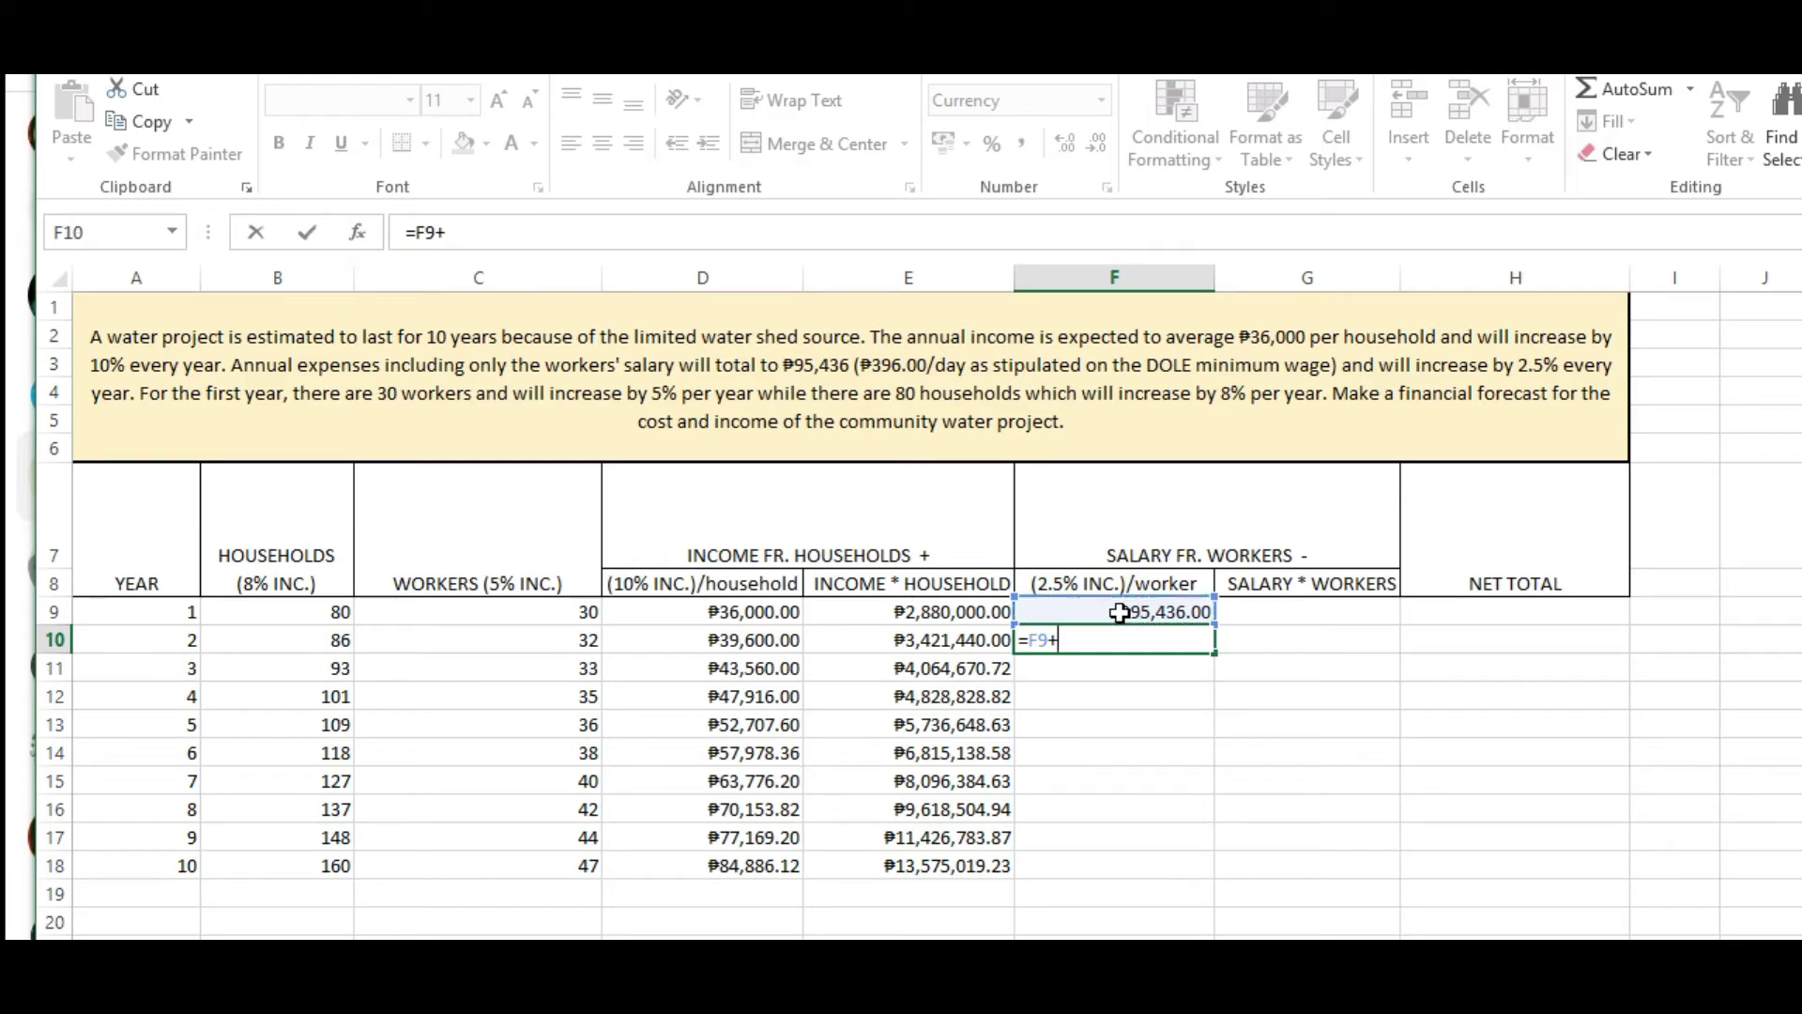
text(()
click(1119, 612)
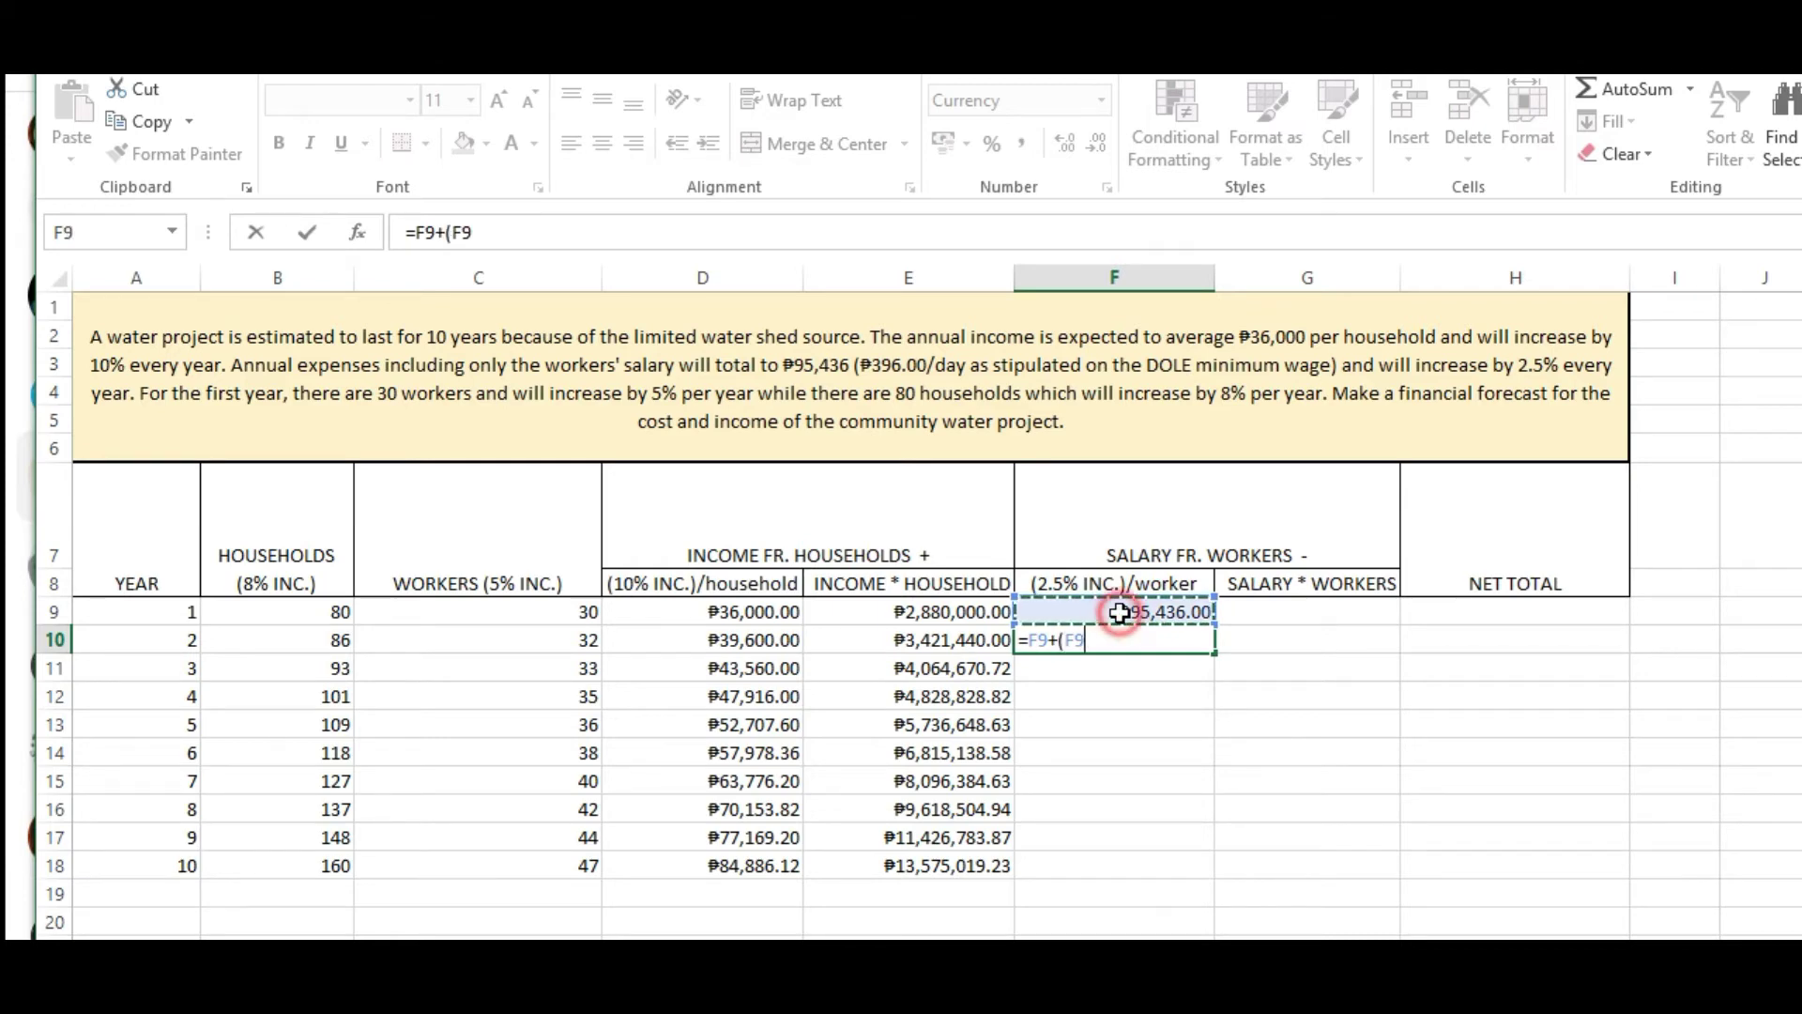
text(*)
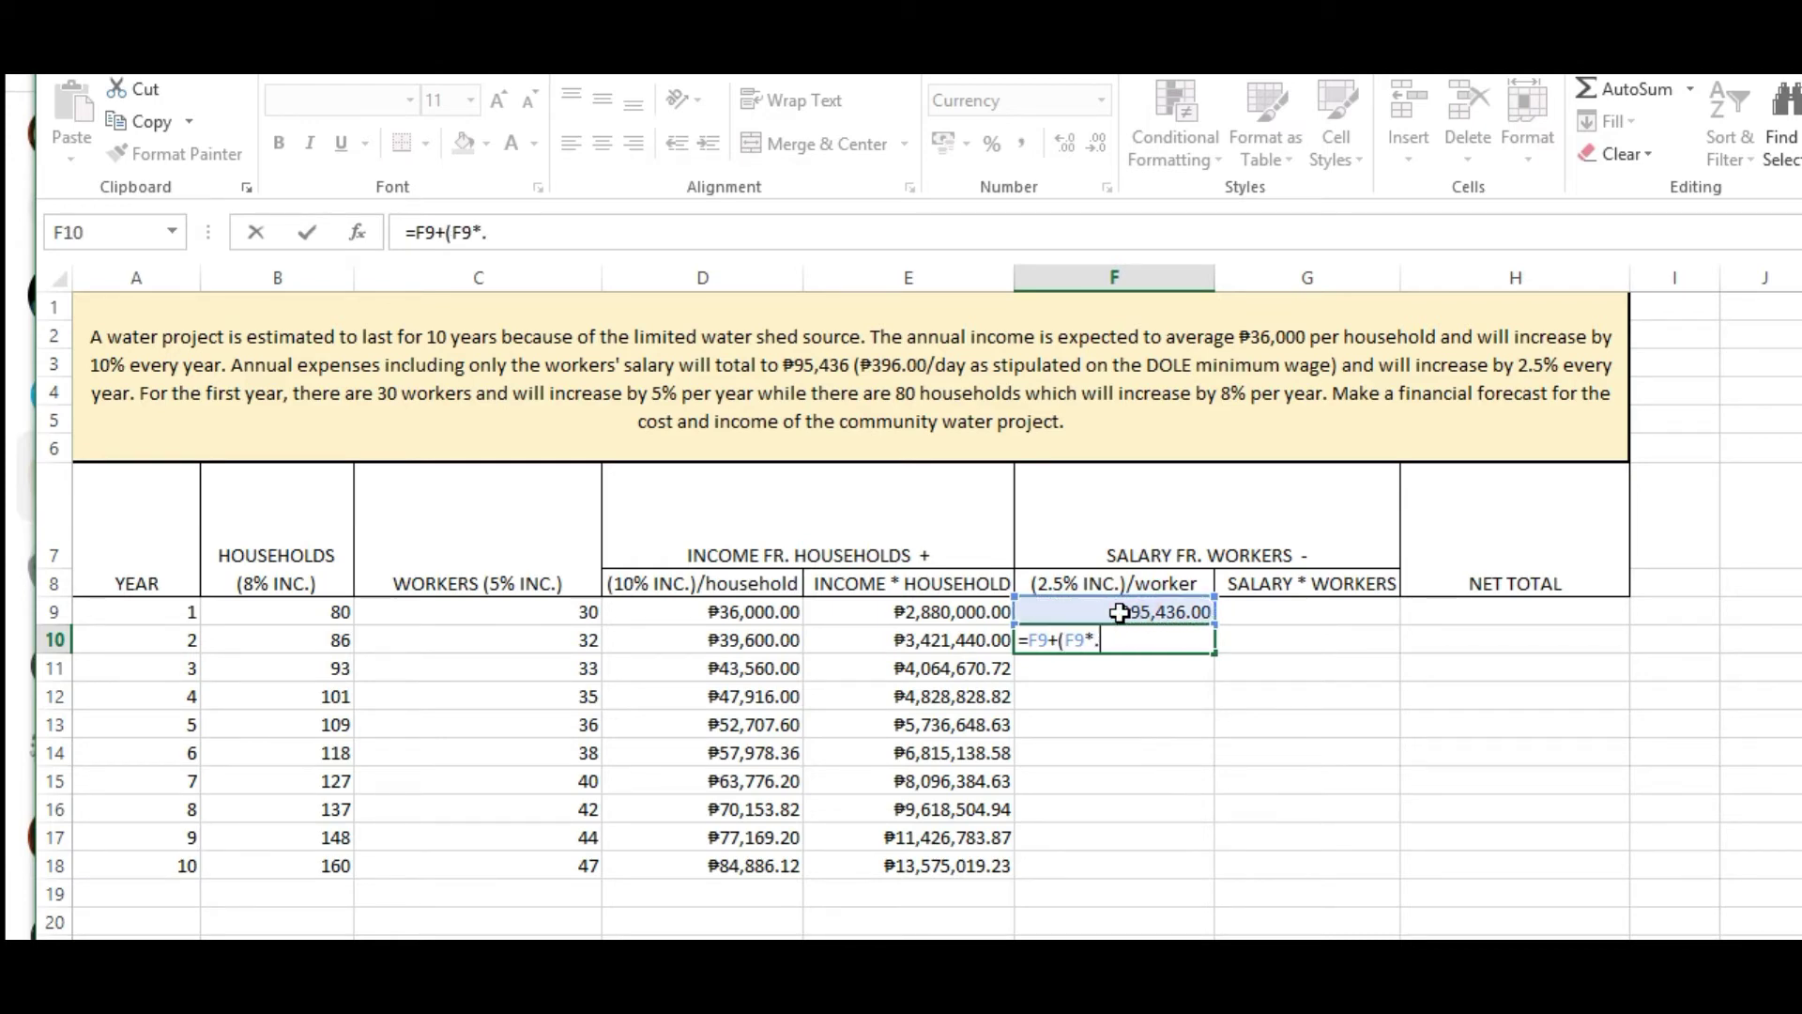
text(.025)
key(Return)
Copy the 2.5% salary increase formula from cell F10 down through F18 for the remaining years.
click(1206, 648)
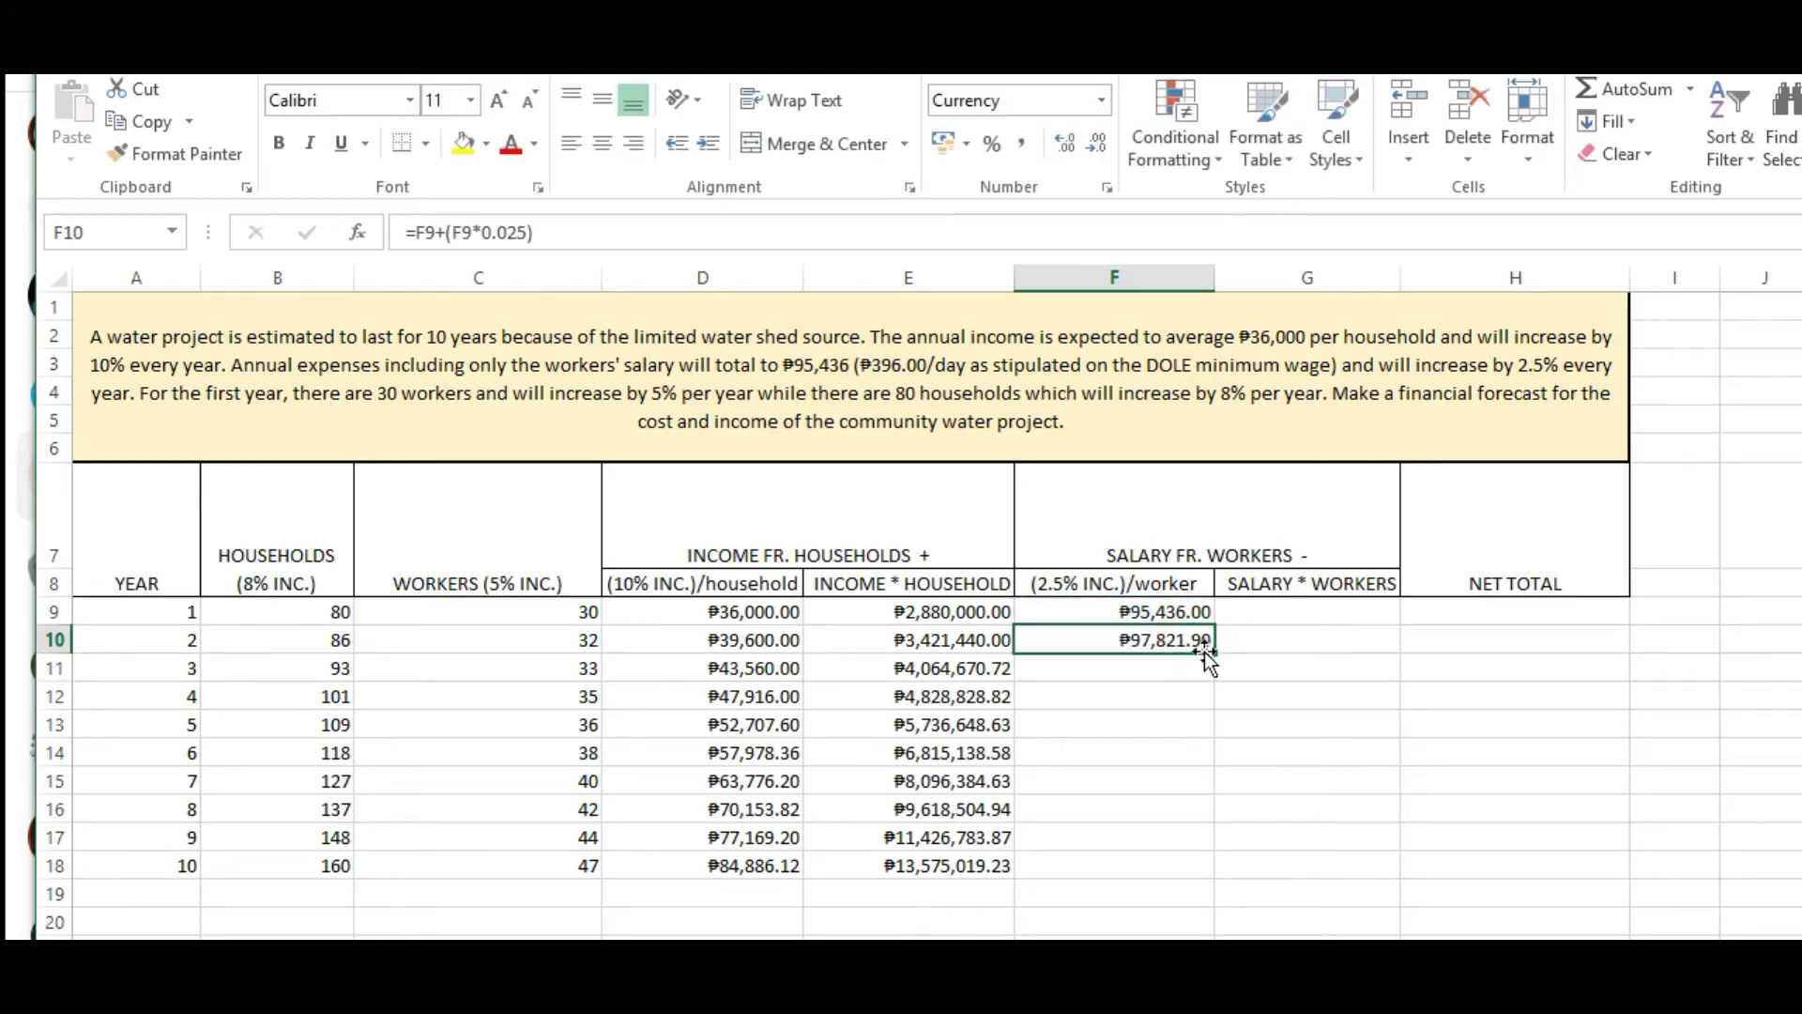
drag(1222, 654, 1186, 875)
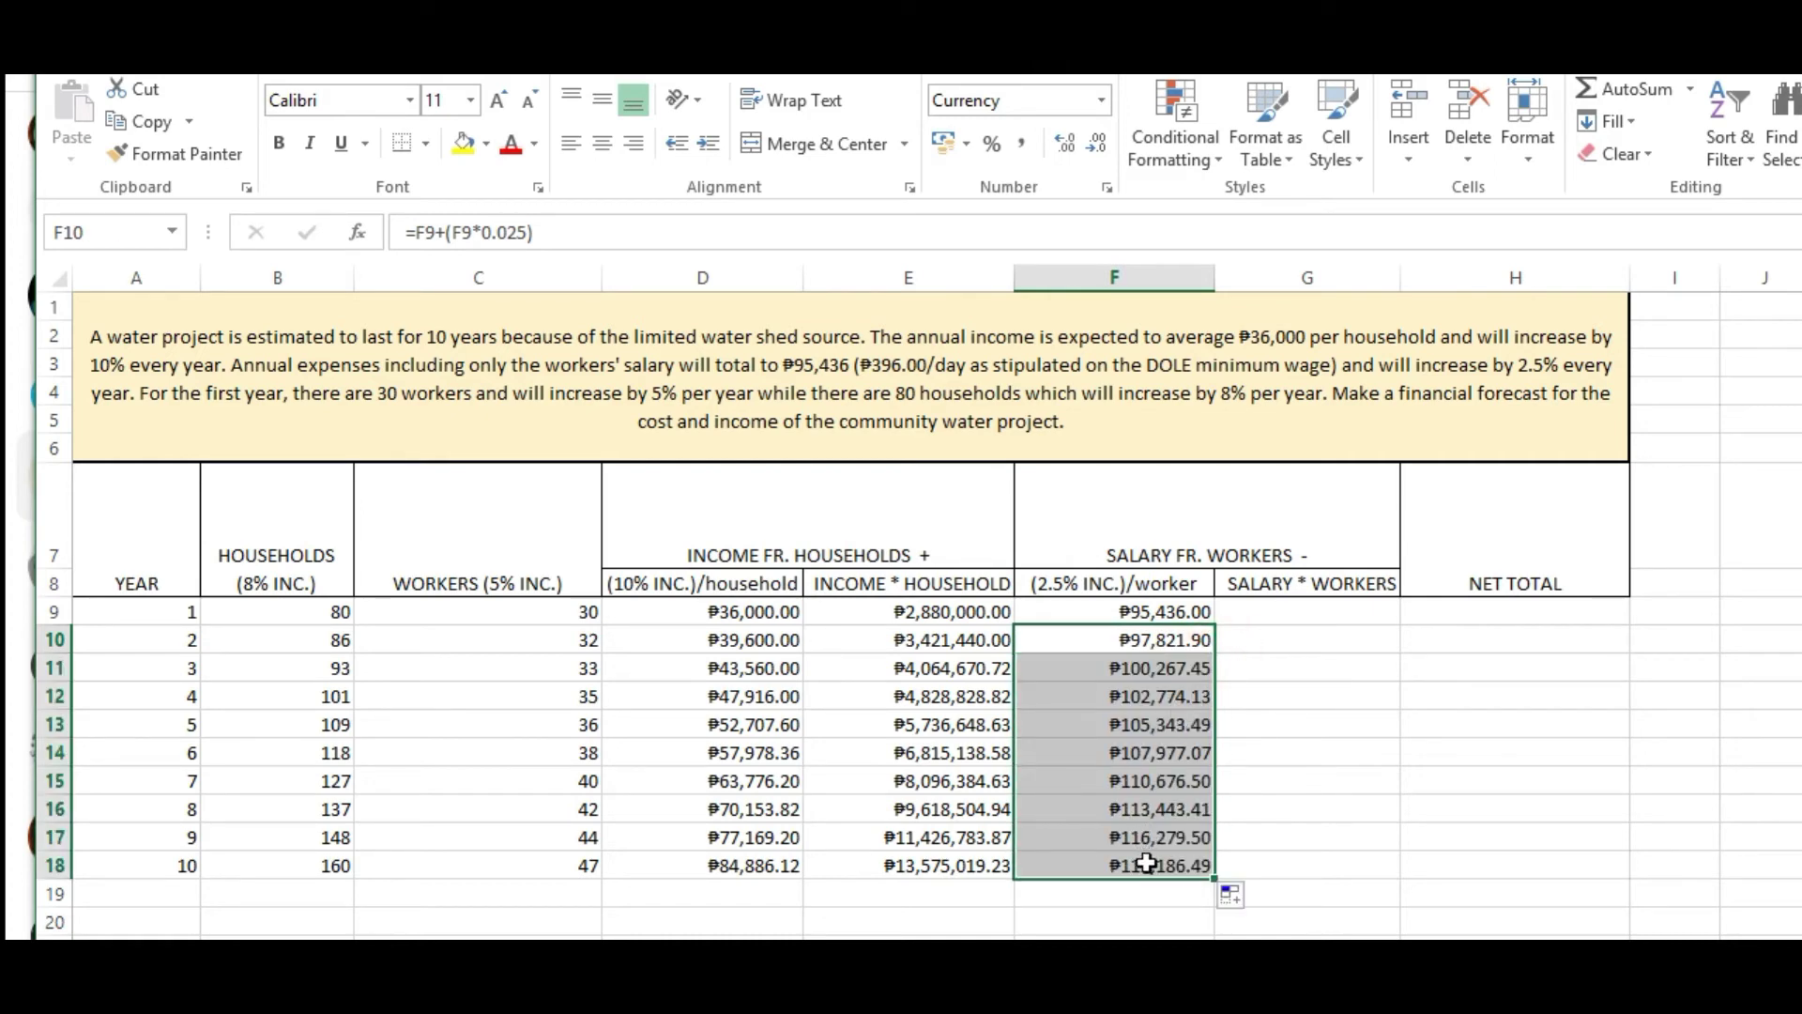
click(1147, 866)
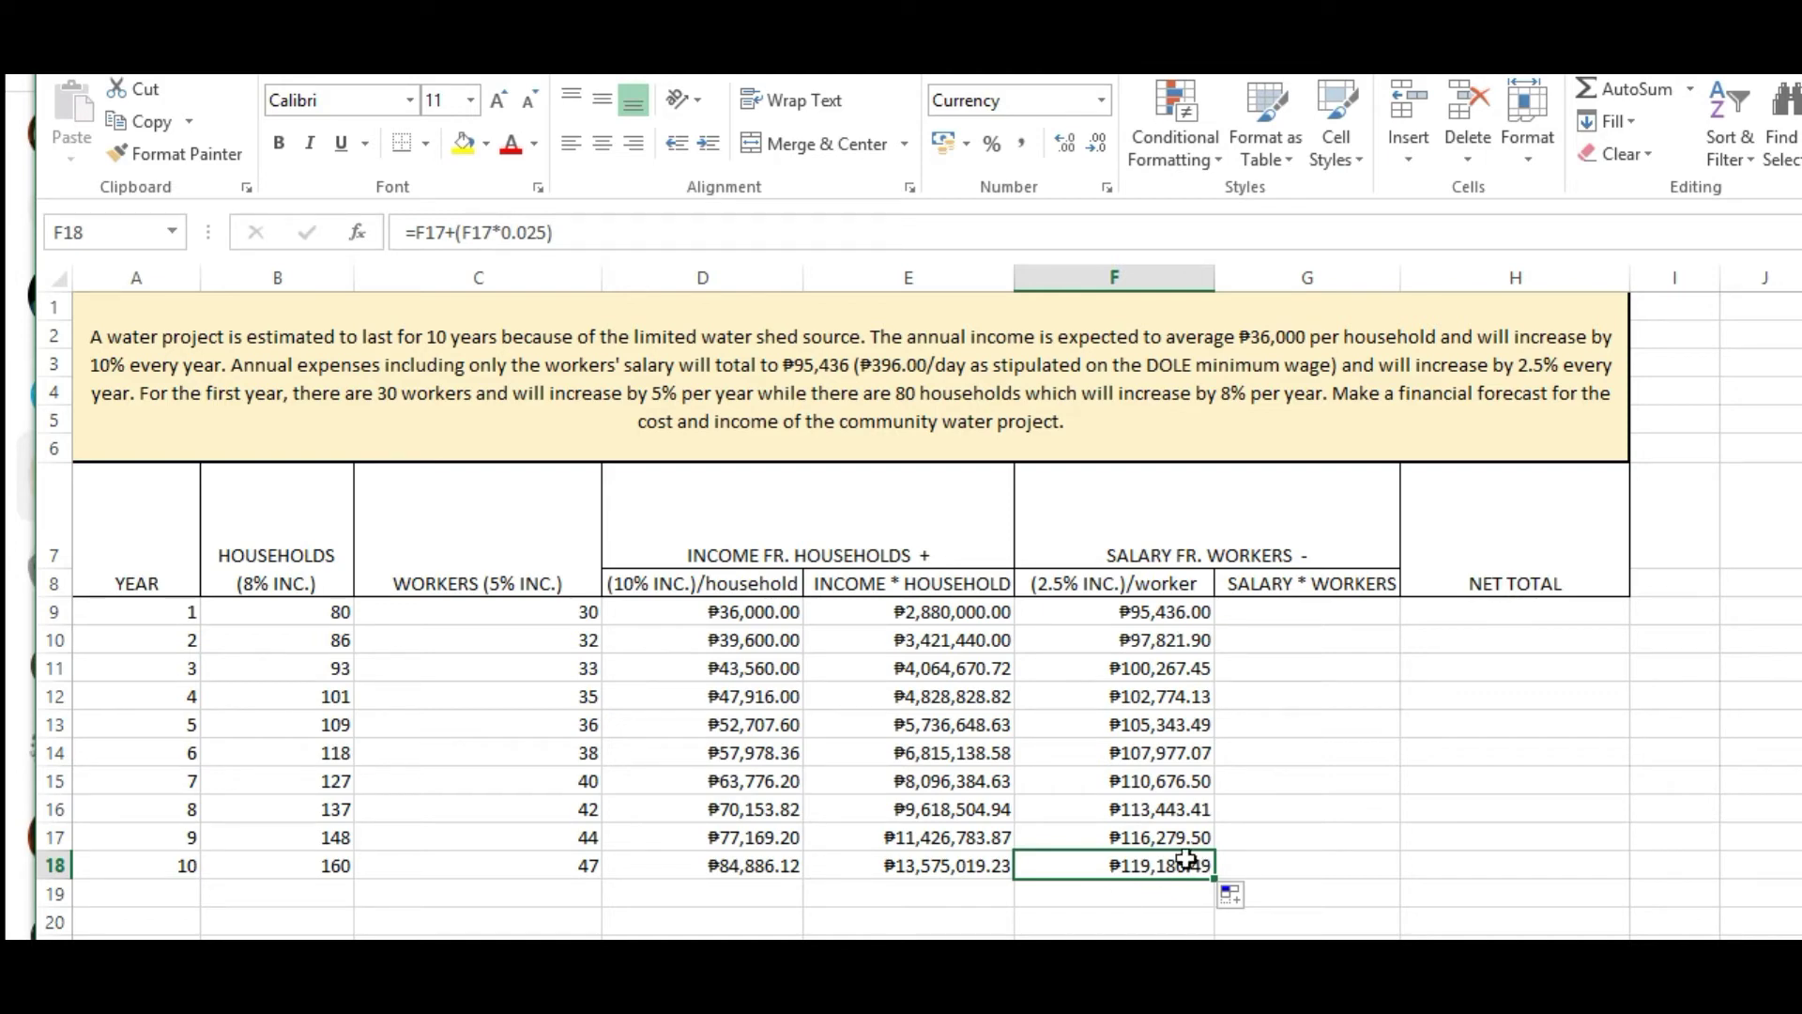
Enter the formula =F9*C9 in cell G9 to multiply the year 1 salary by the number of workers.
click(1308, 611)
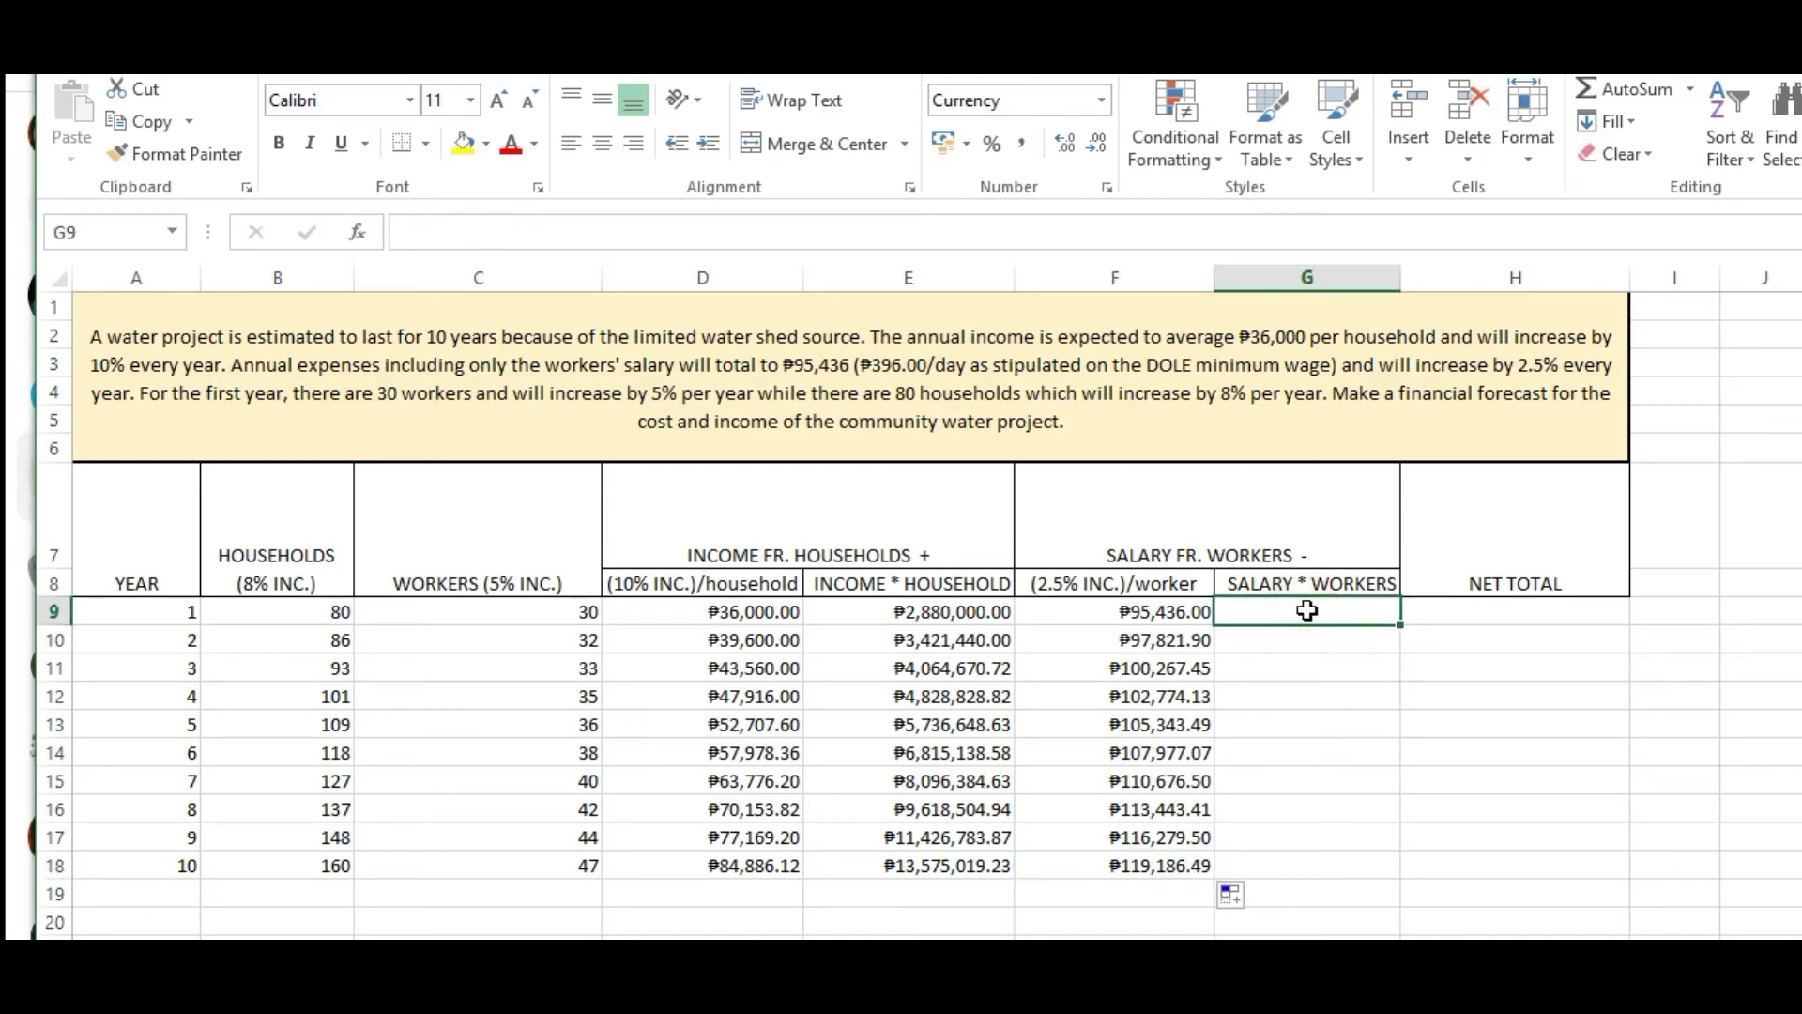
text(=)
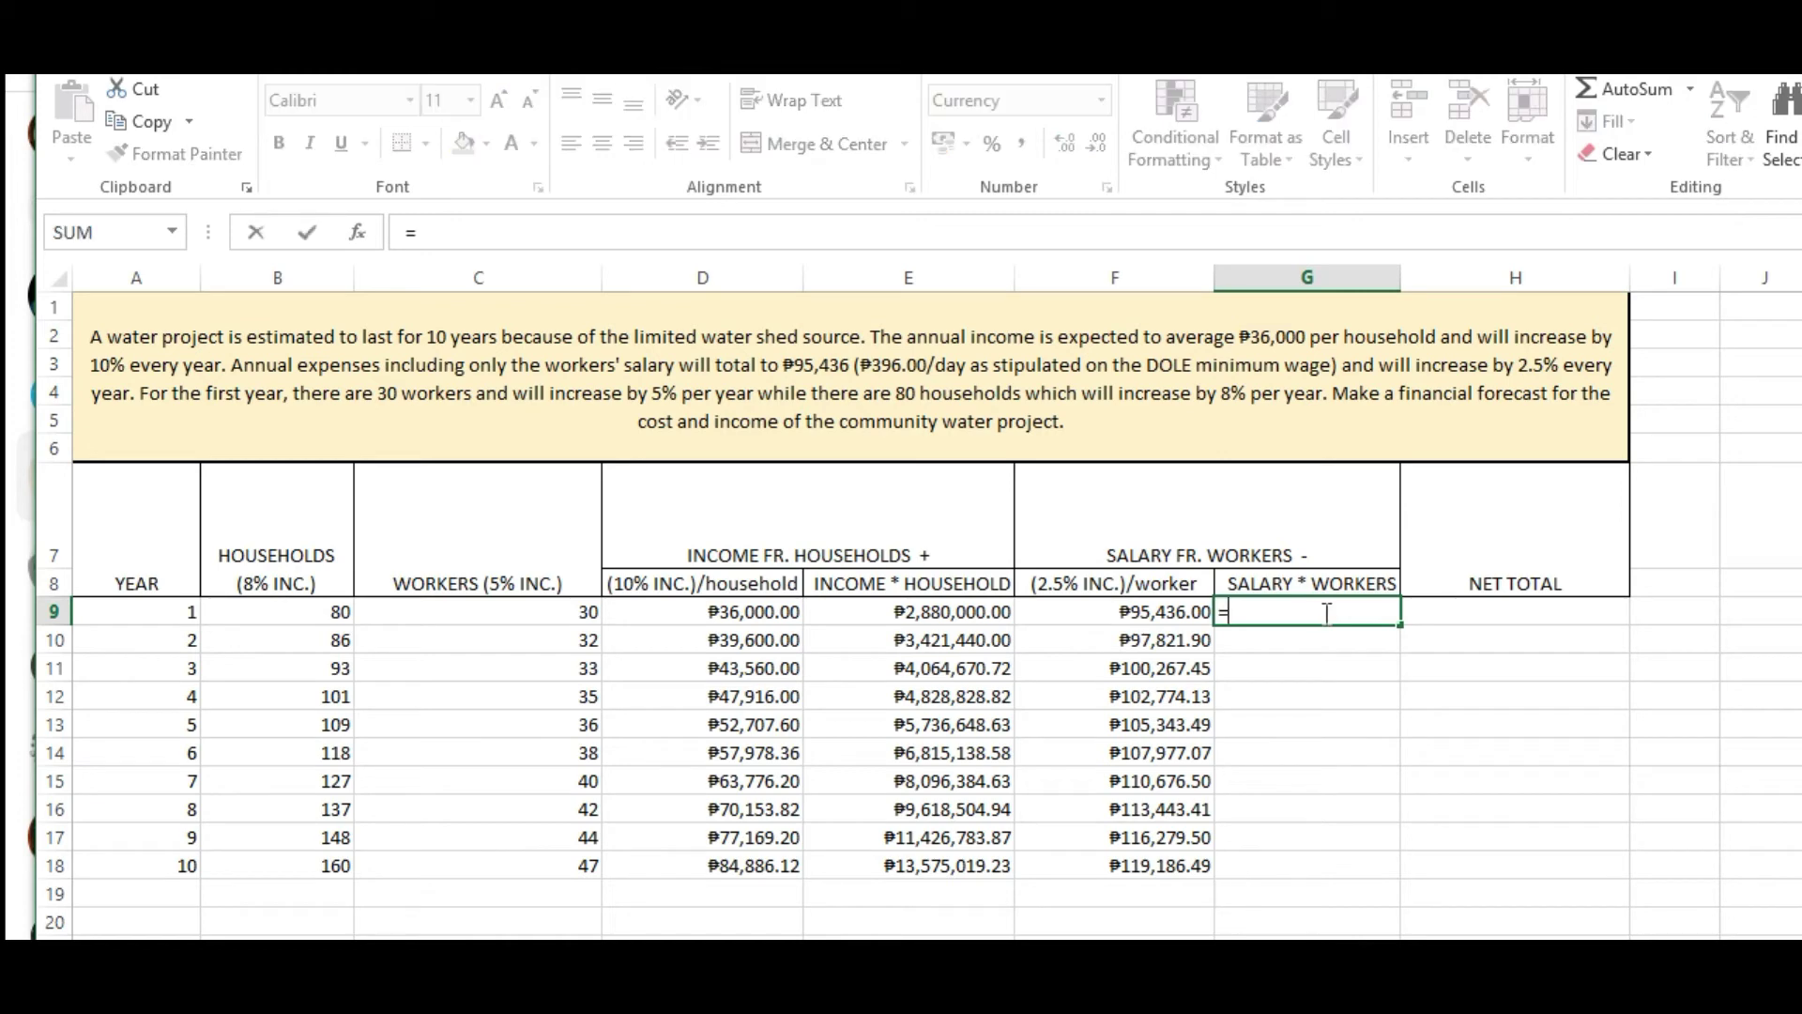
click(1136, 611)
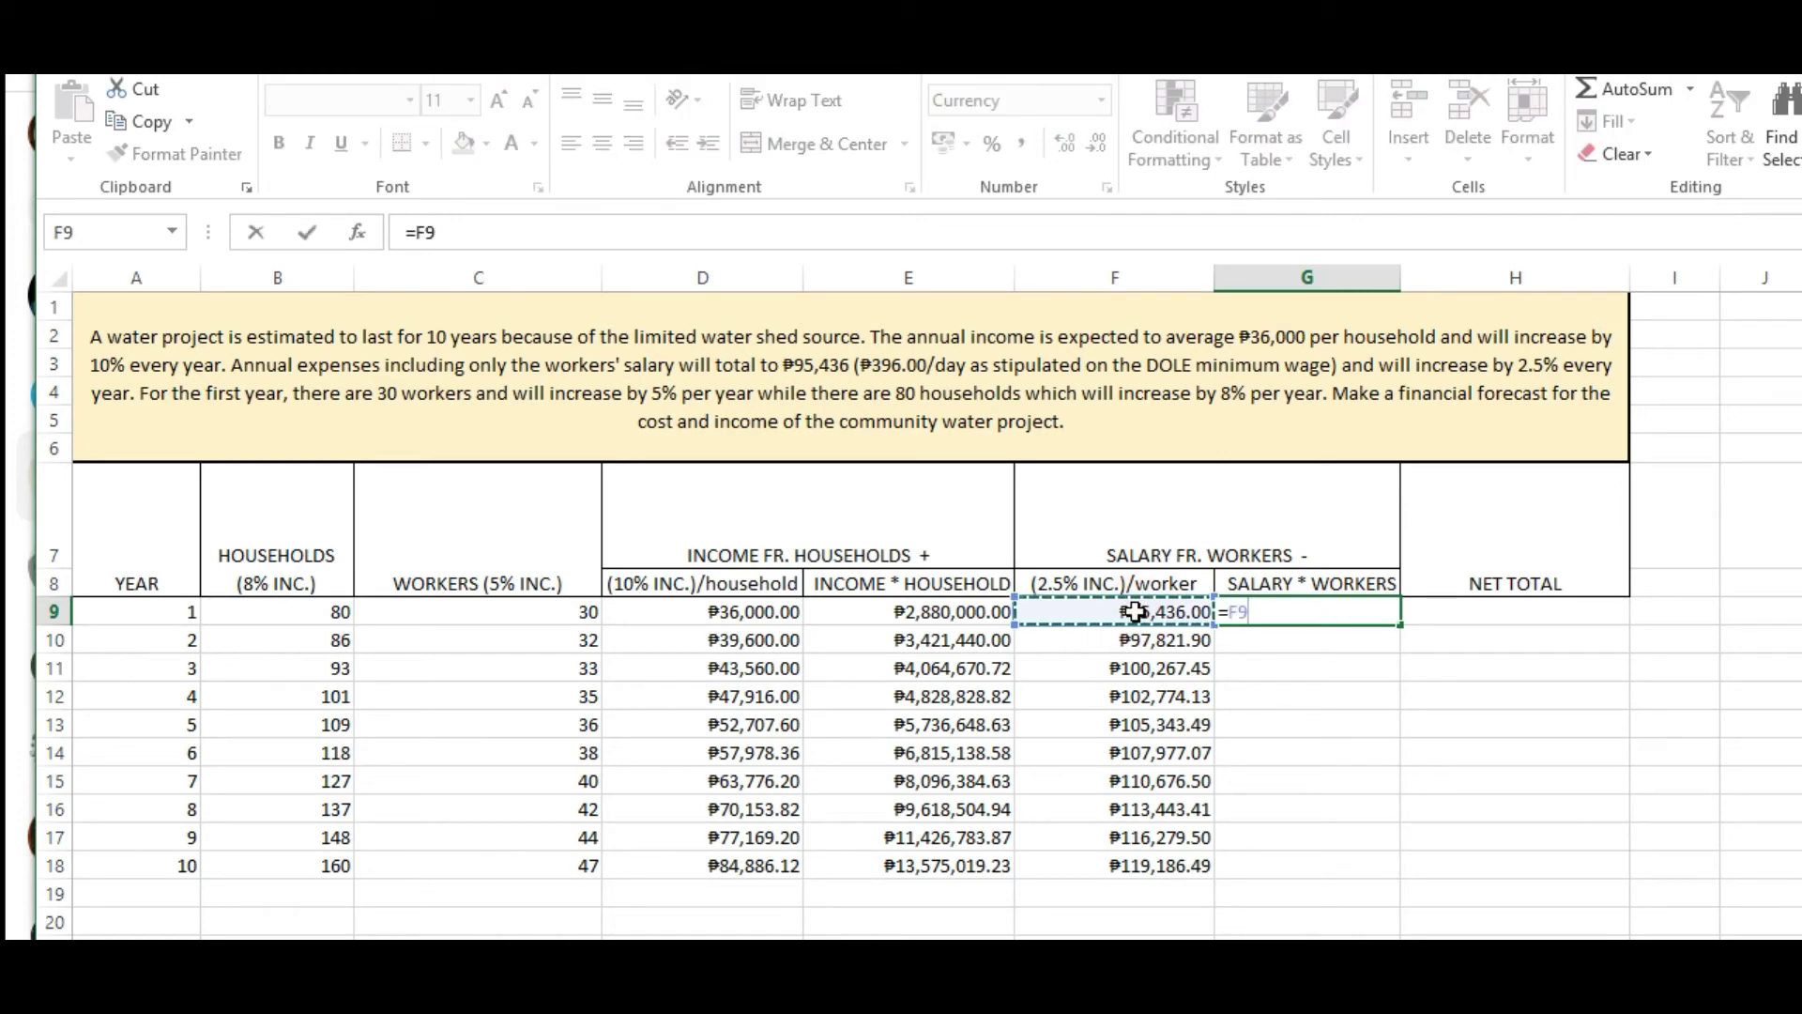
text(*)
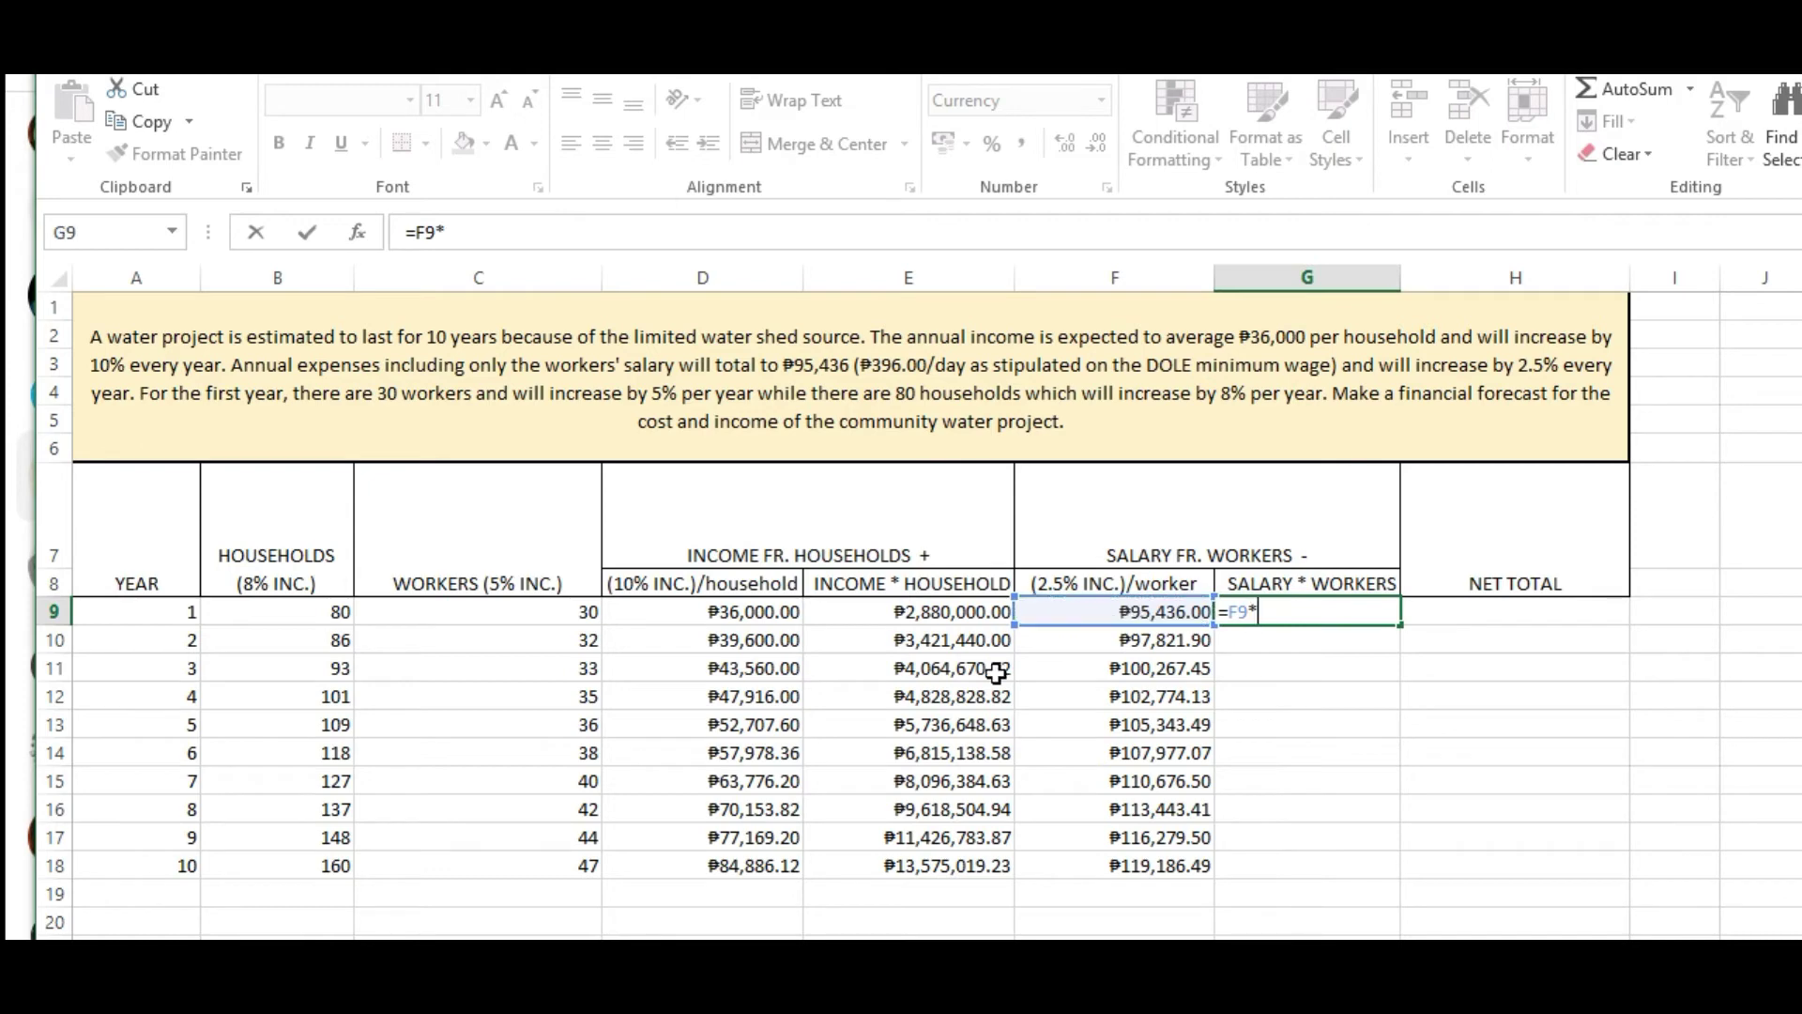
click(512, 613)
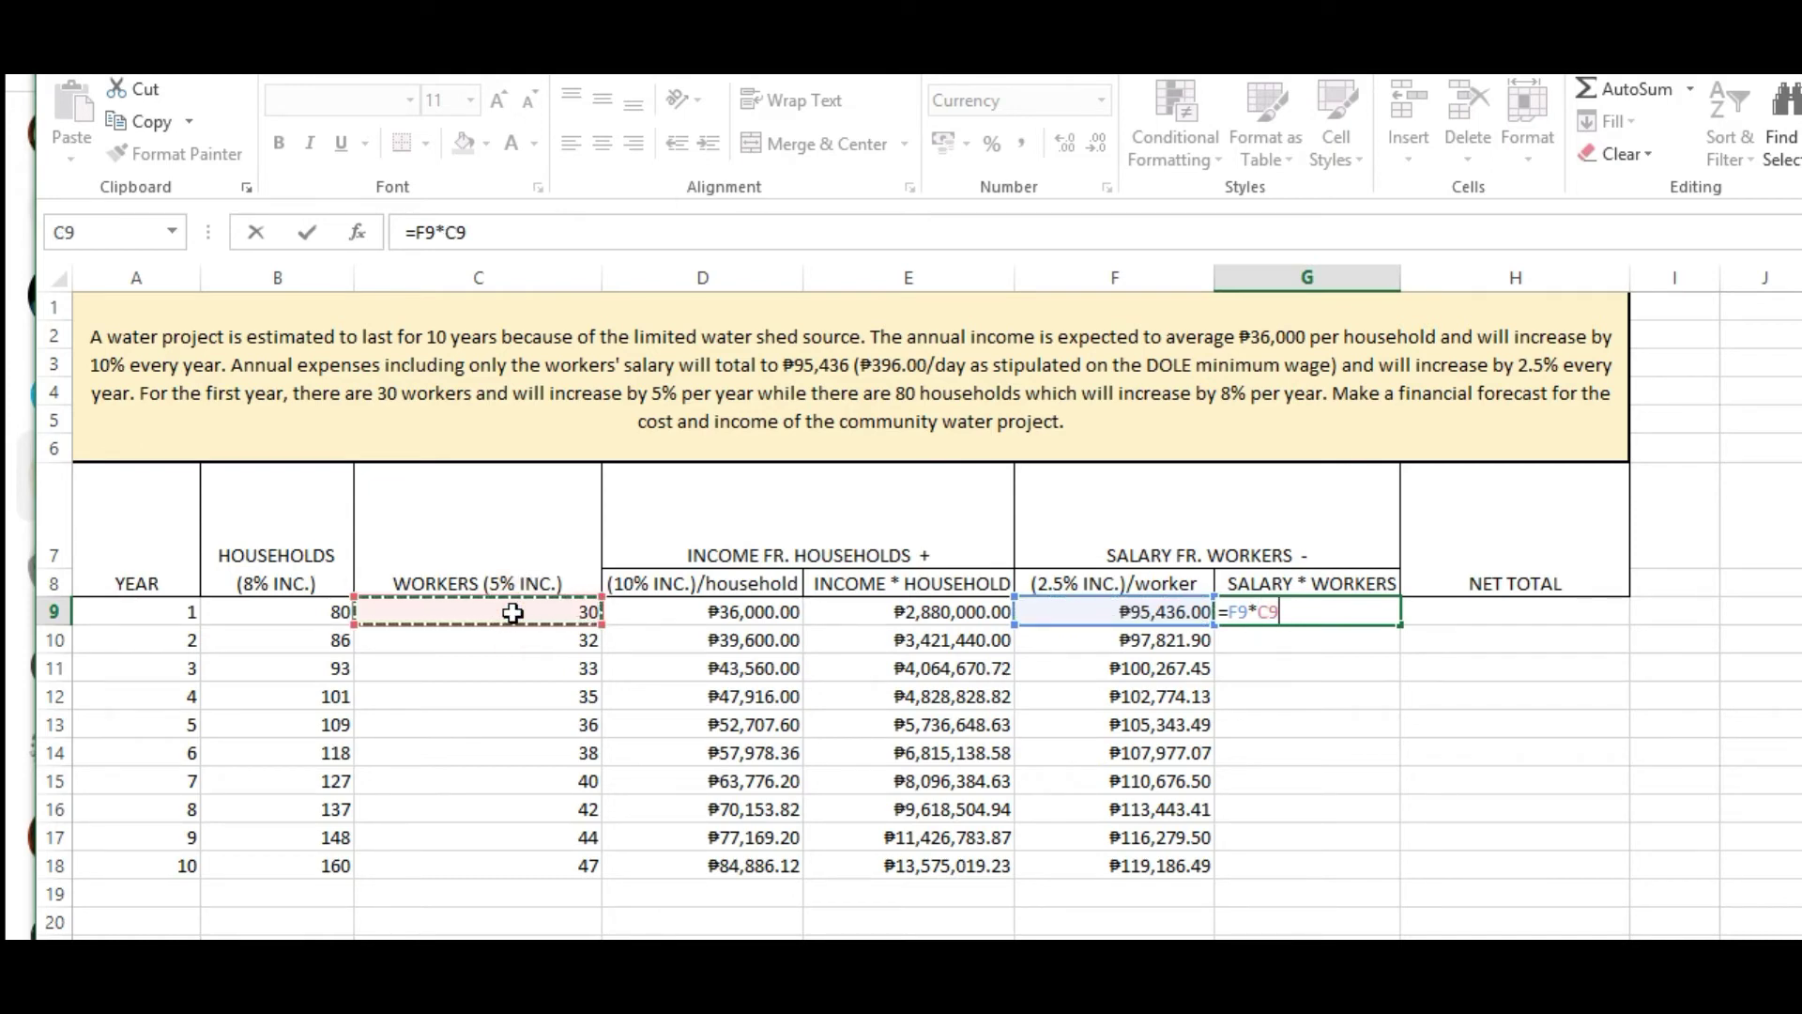
key(Return)
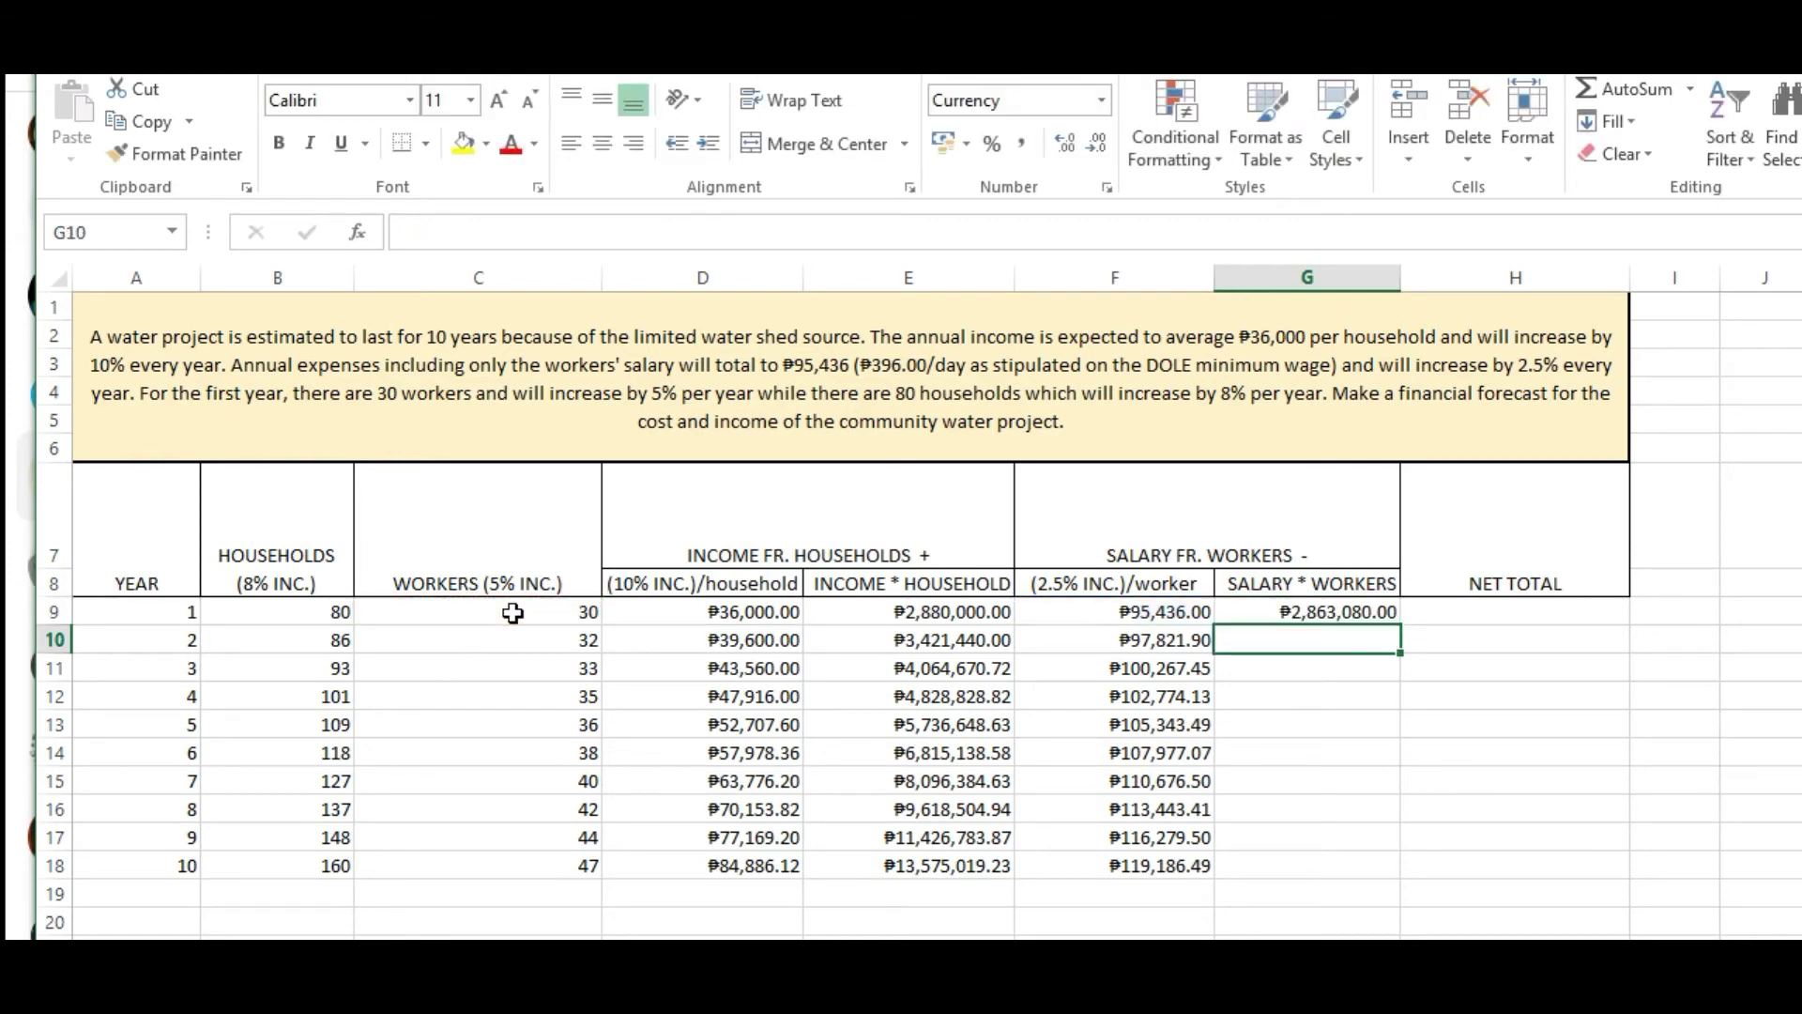
Copy the salary times workers formula from cell G9 down through G18 for all ten years.
click(1319, 611)
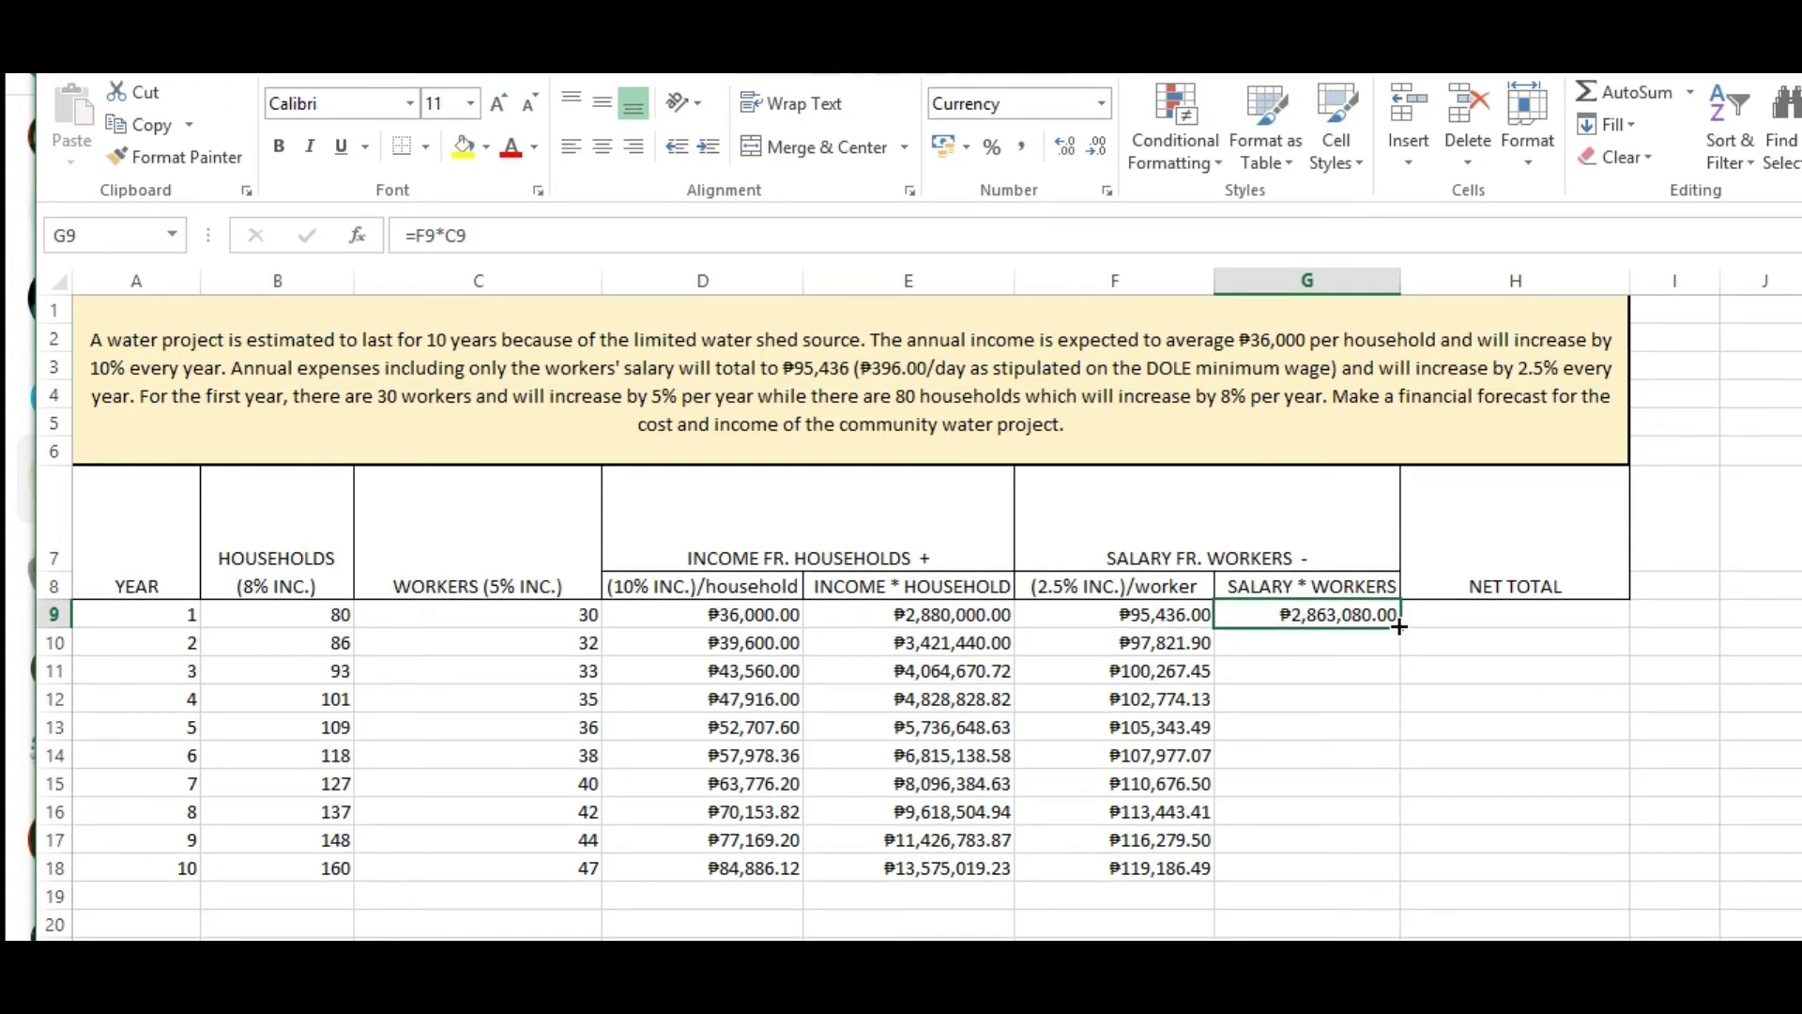
drag(1399, 626, 1389, 887)
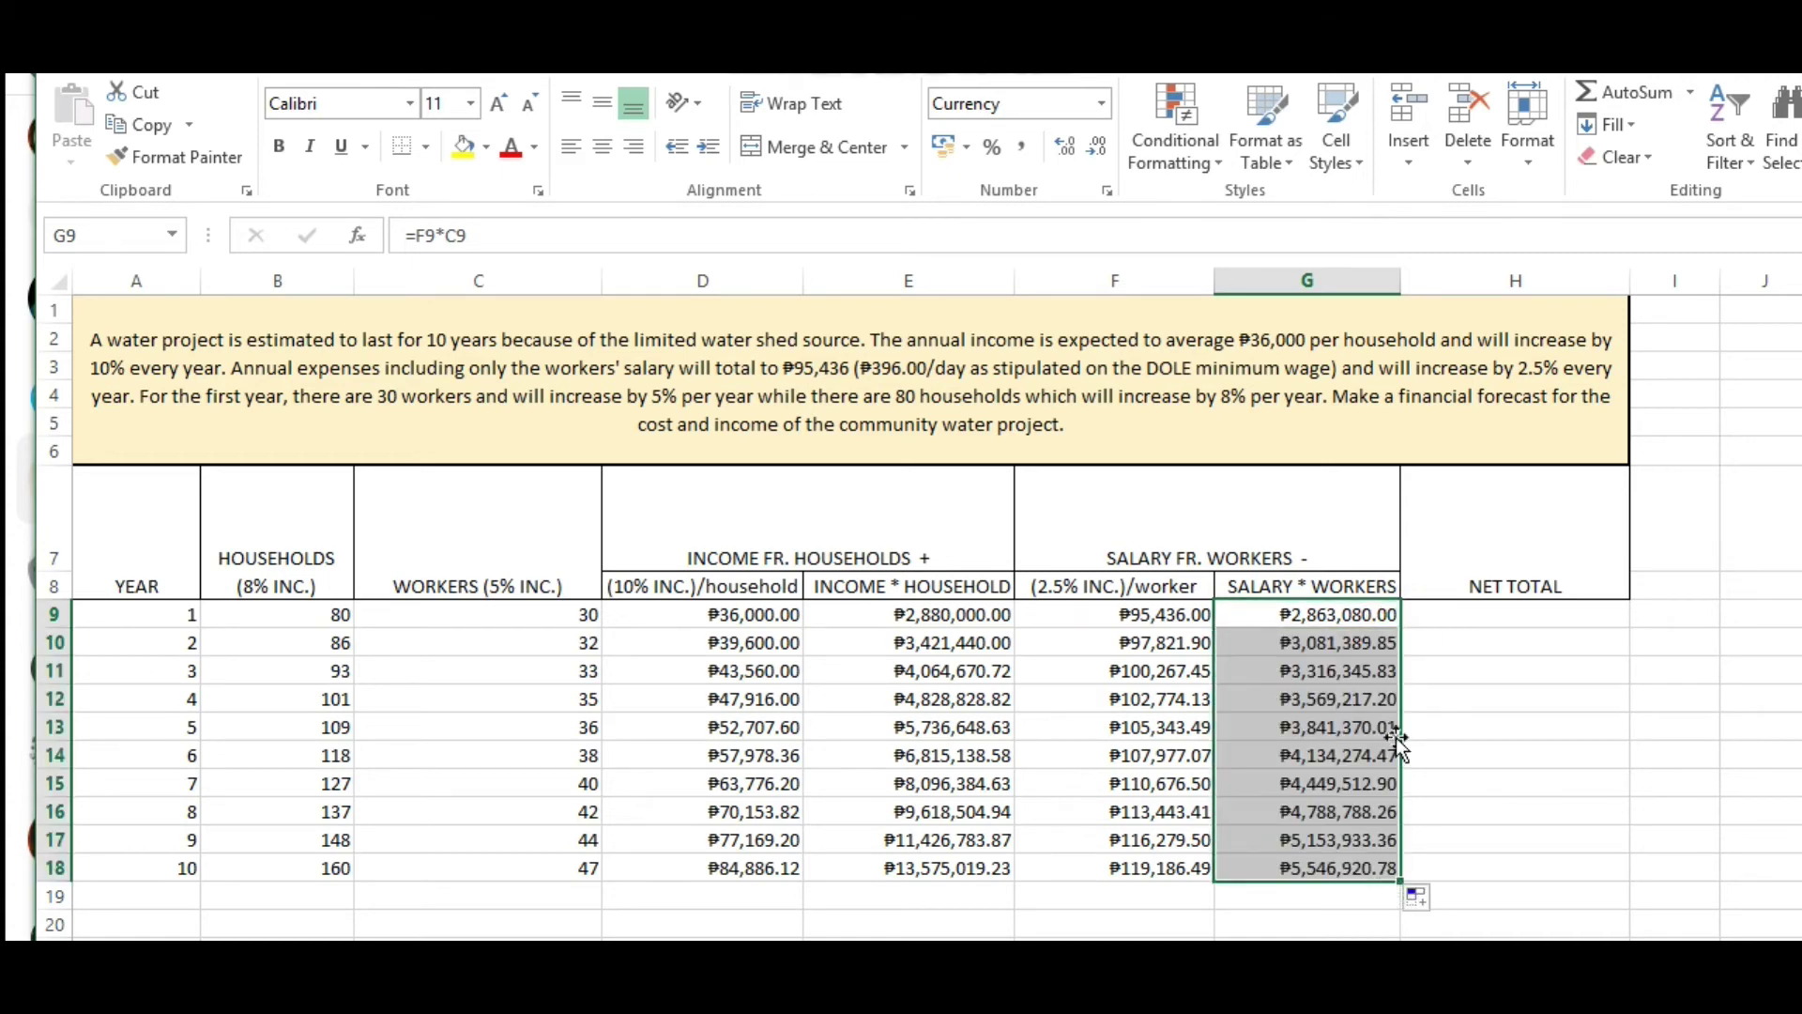
click(1291, 873)
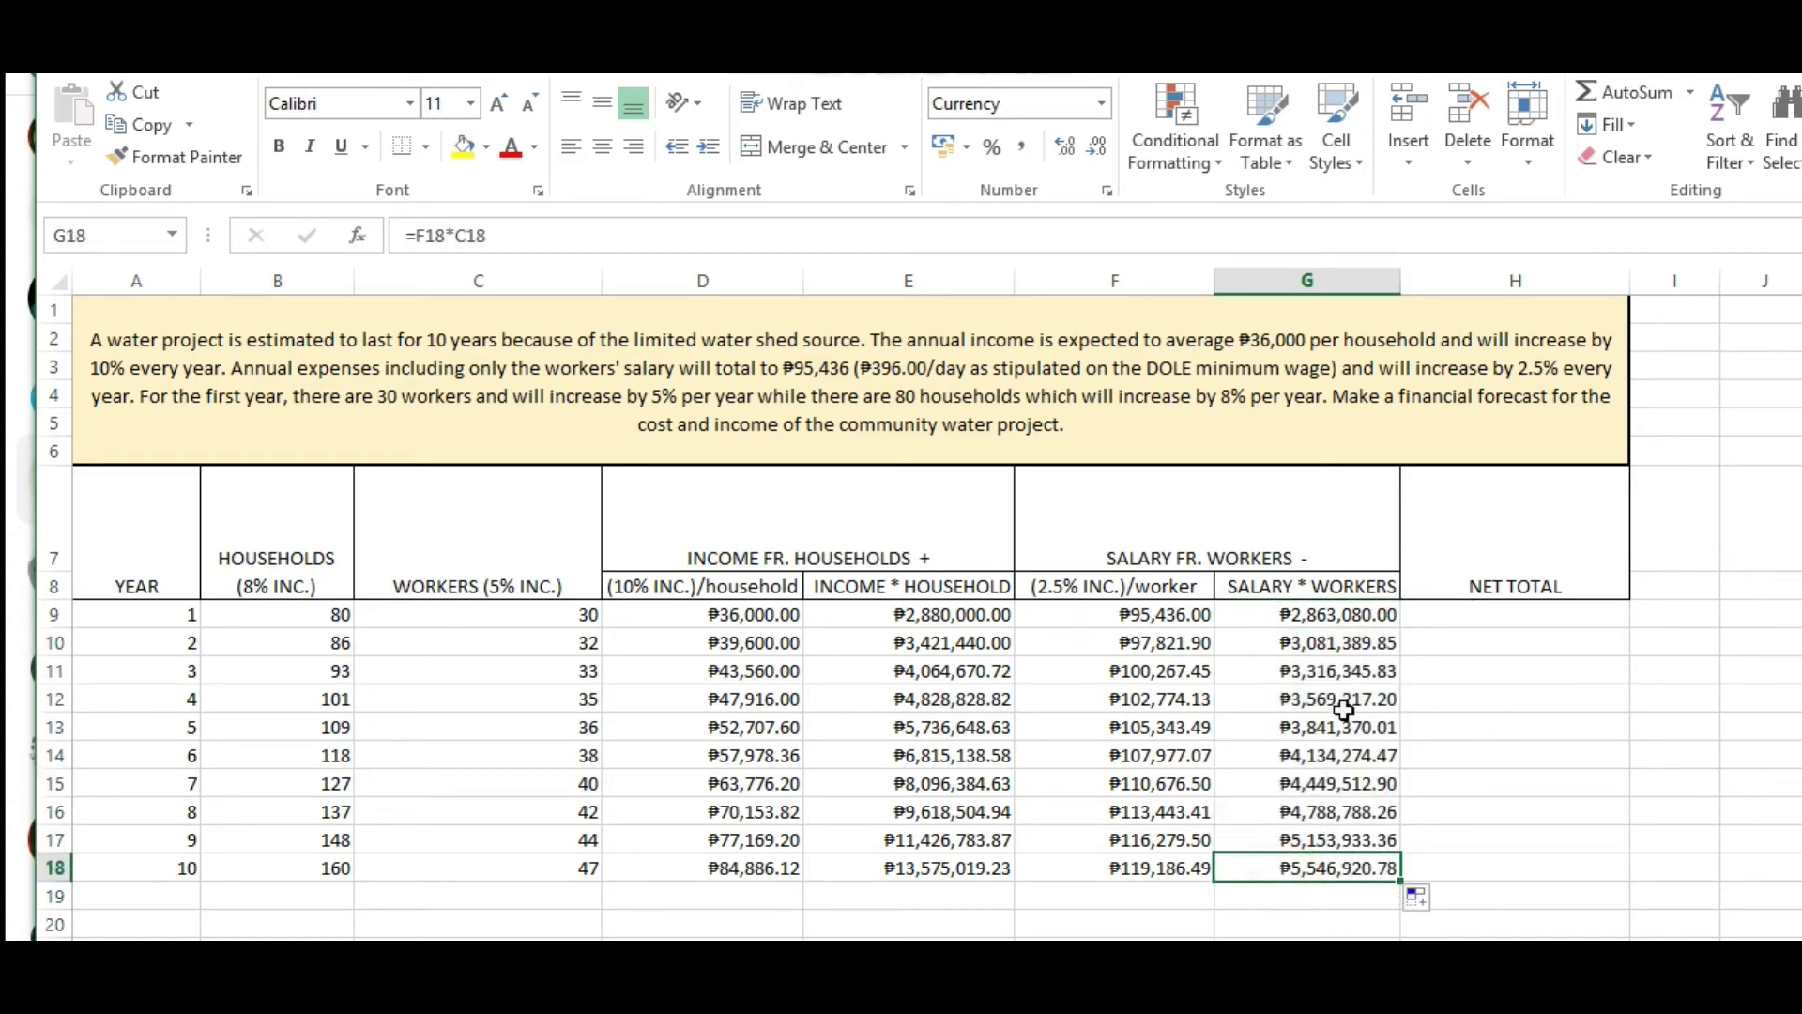
Enter the formula =E9-G9 in cell H9 to subtract the year 1 total salaries from the total household income.
click(1517, 610)
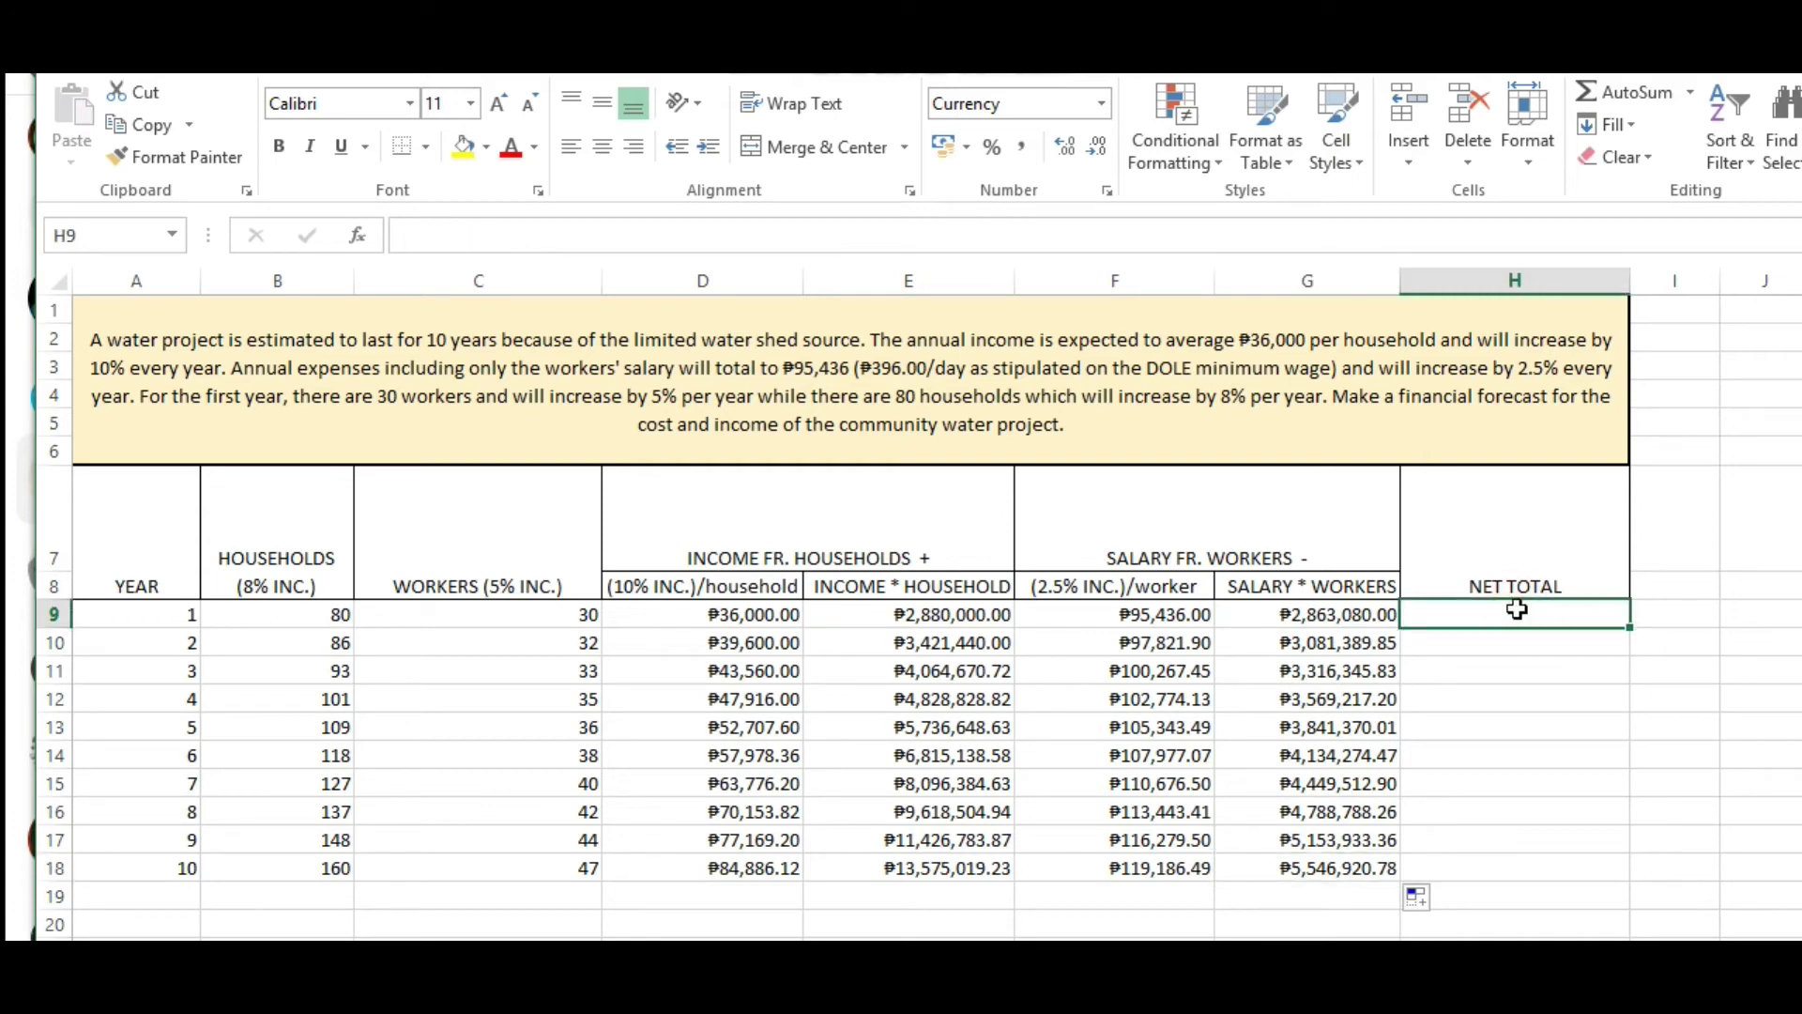
text(=)
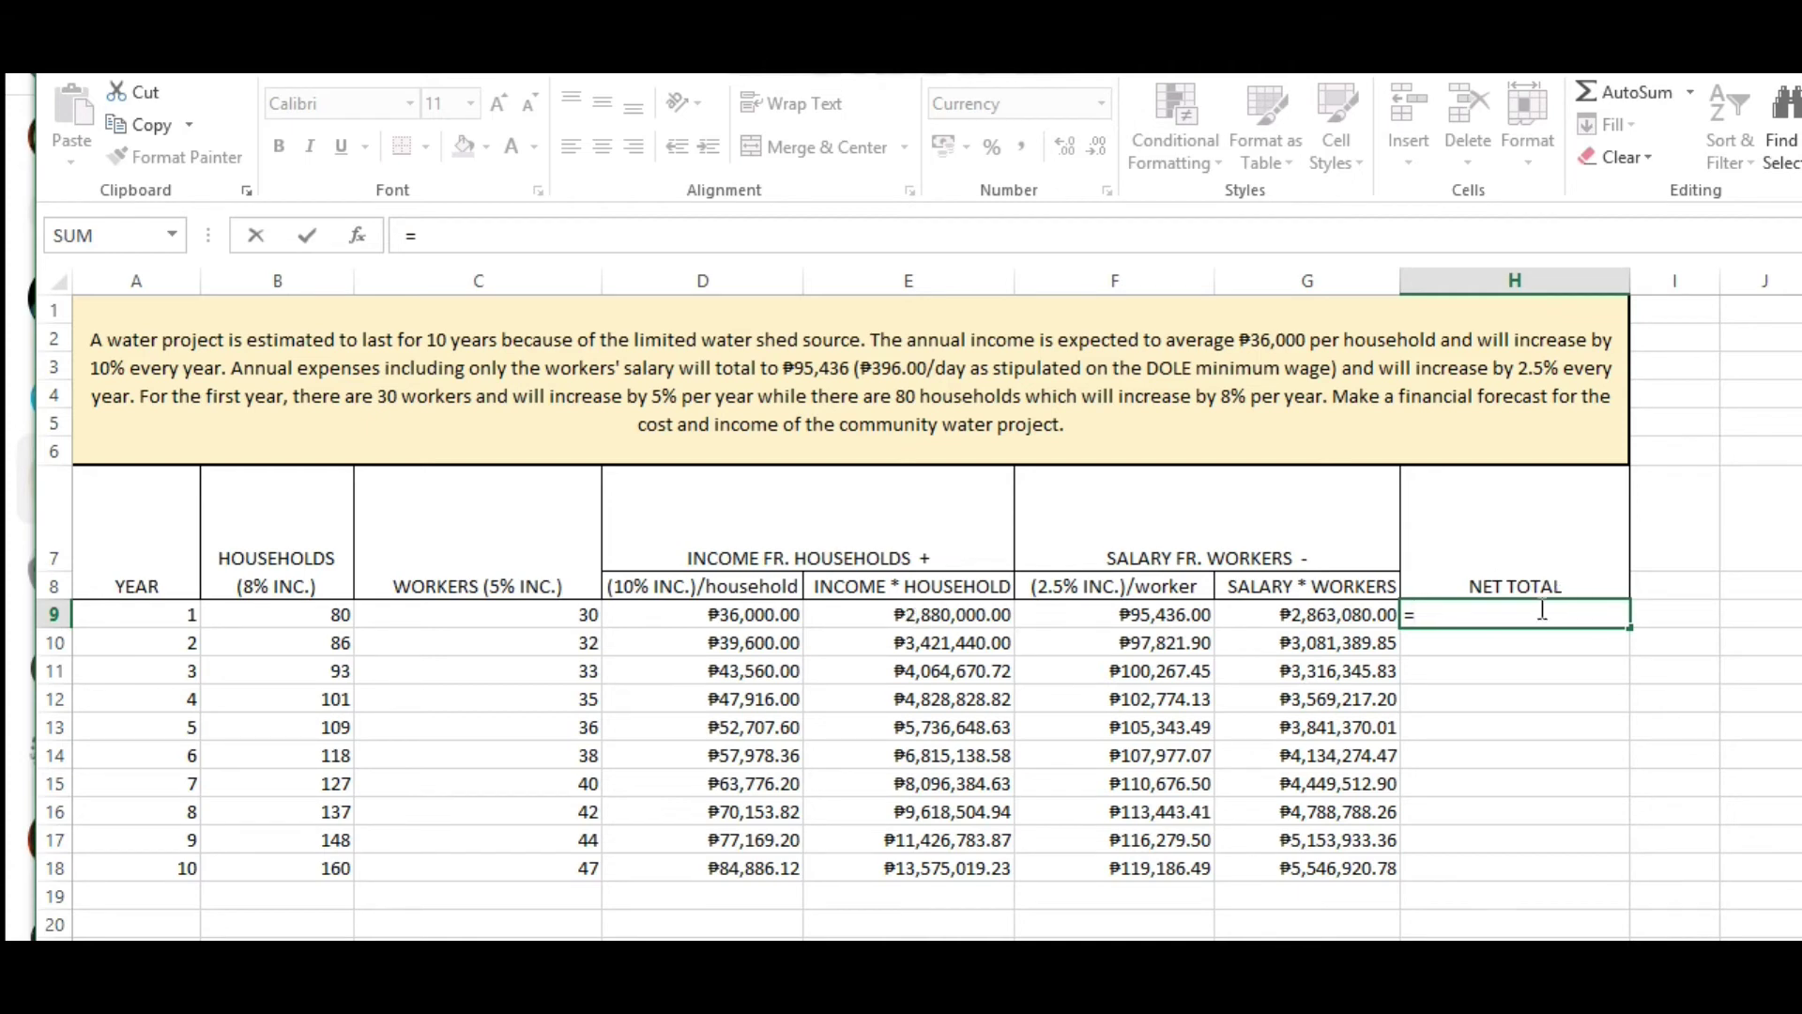
click(903, 616)
text(-)
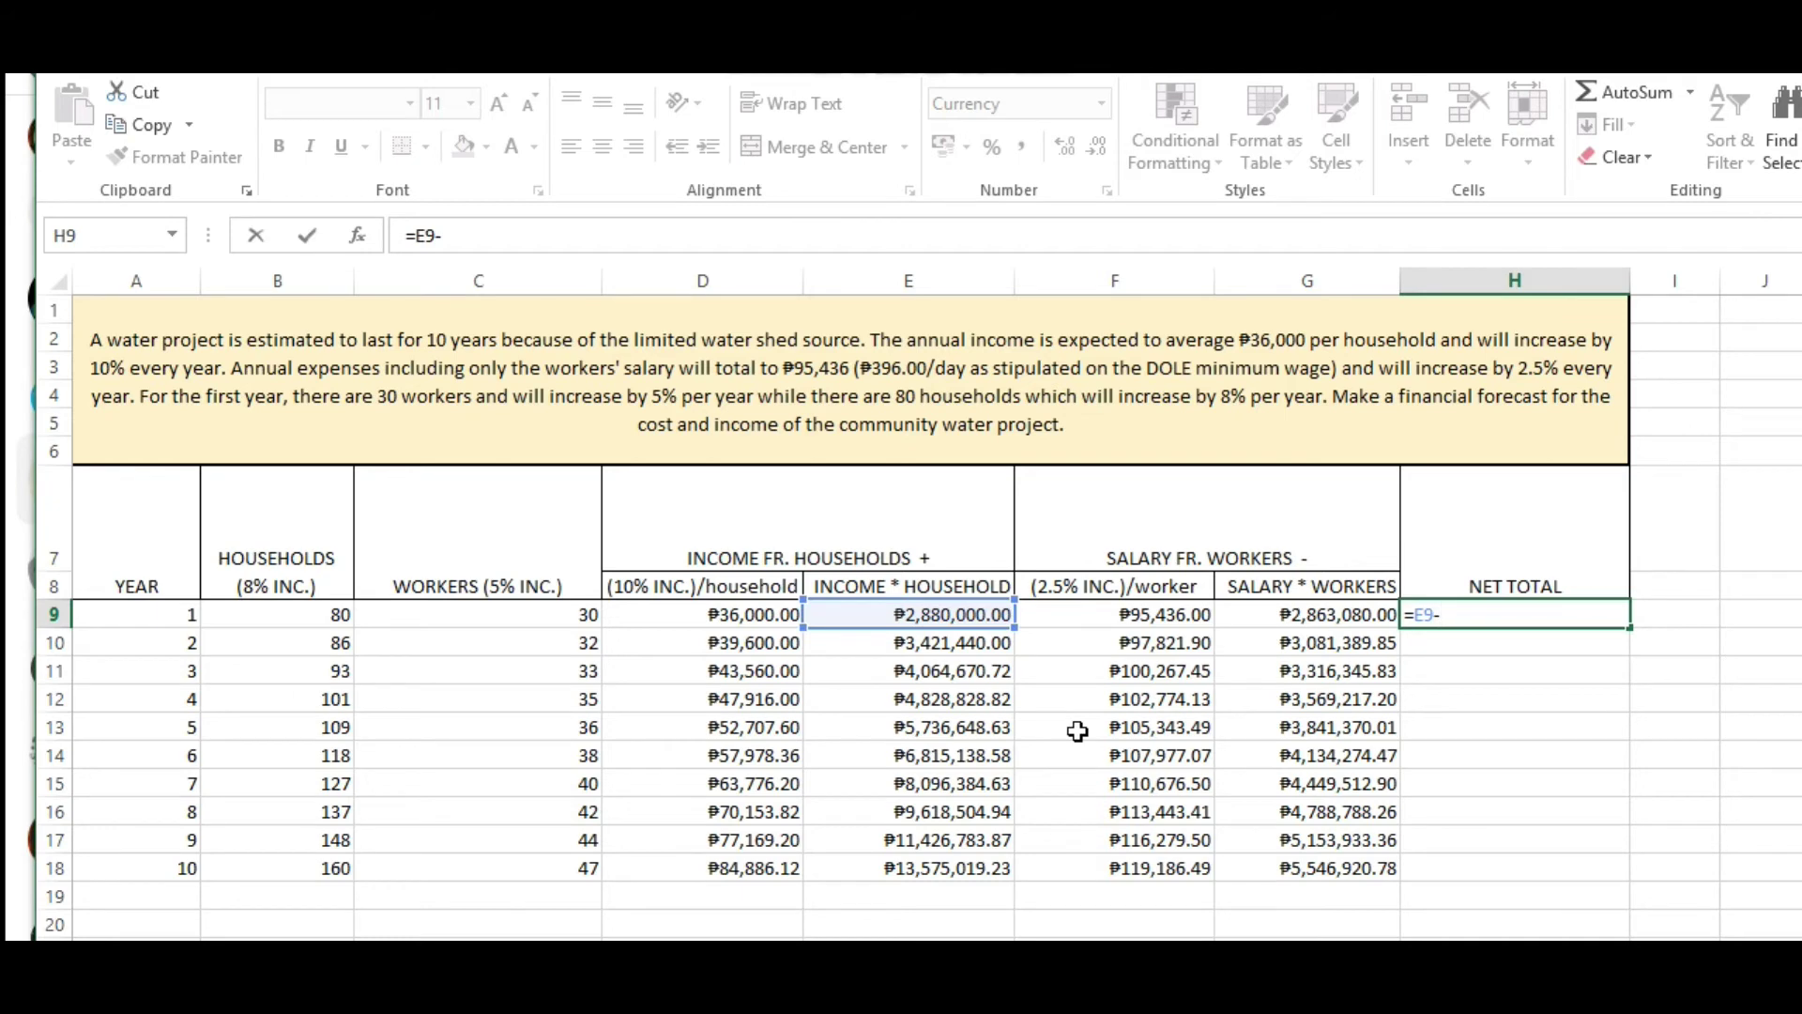
click(1312, 615)
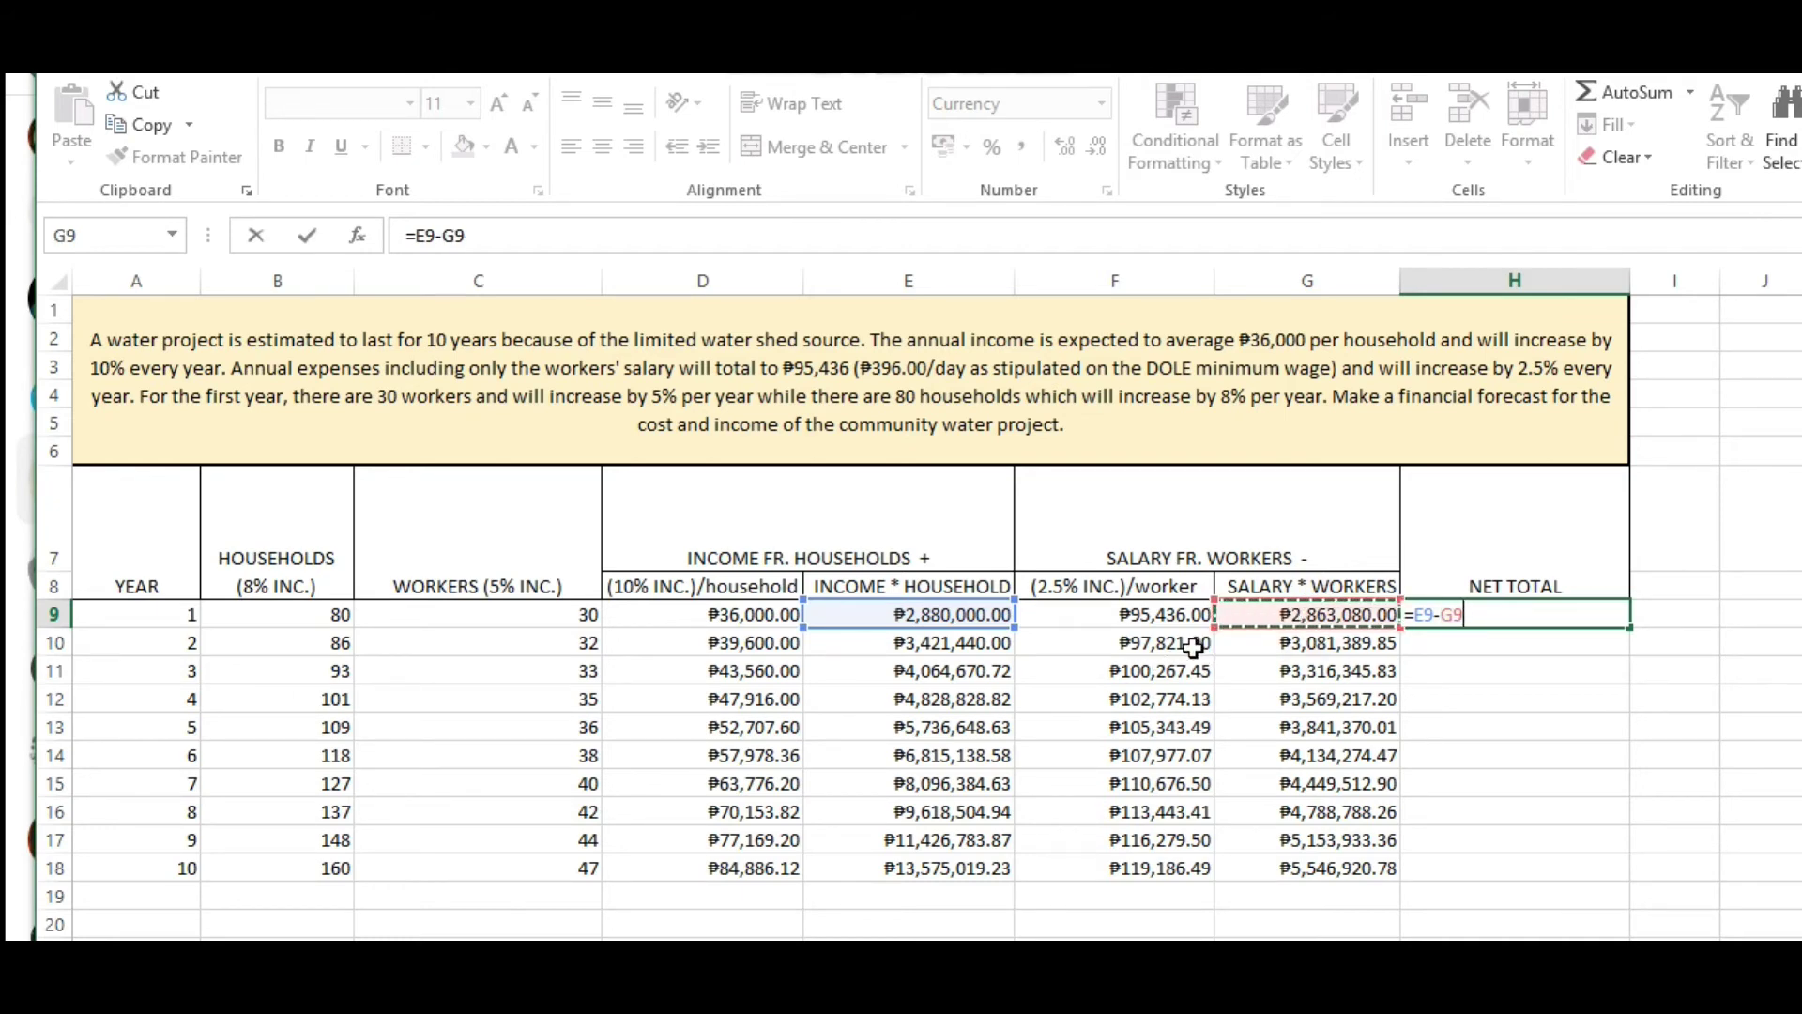
key(Return)
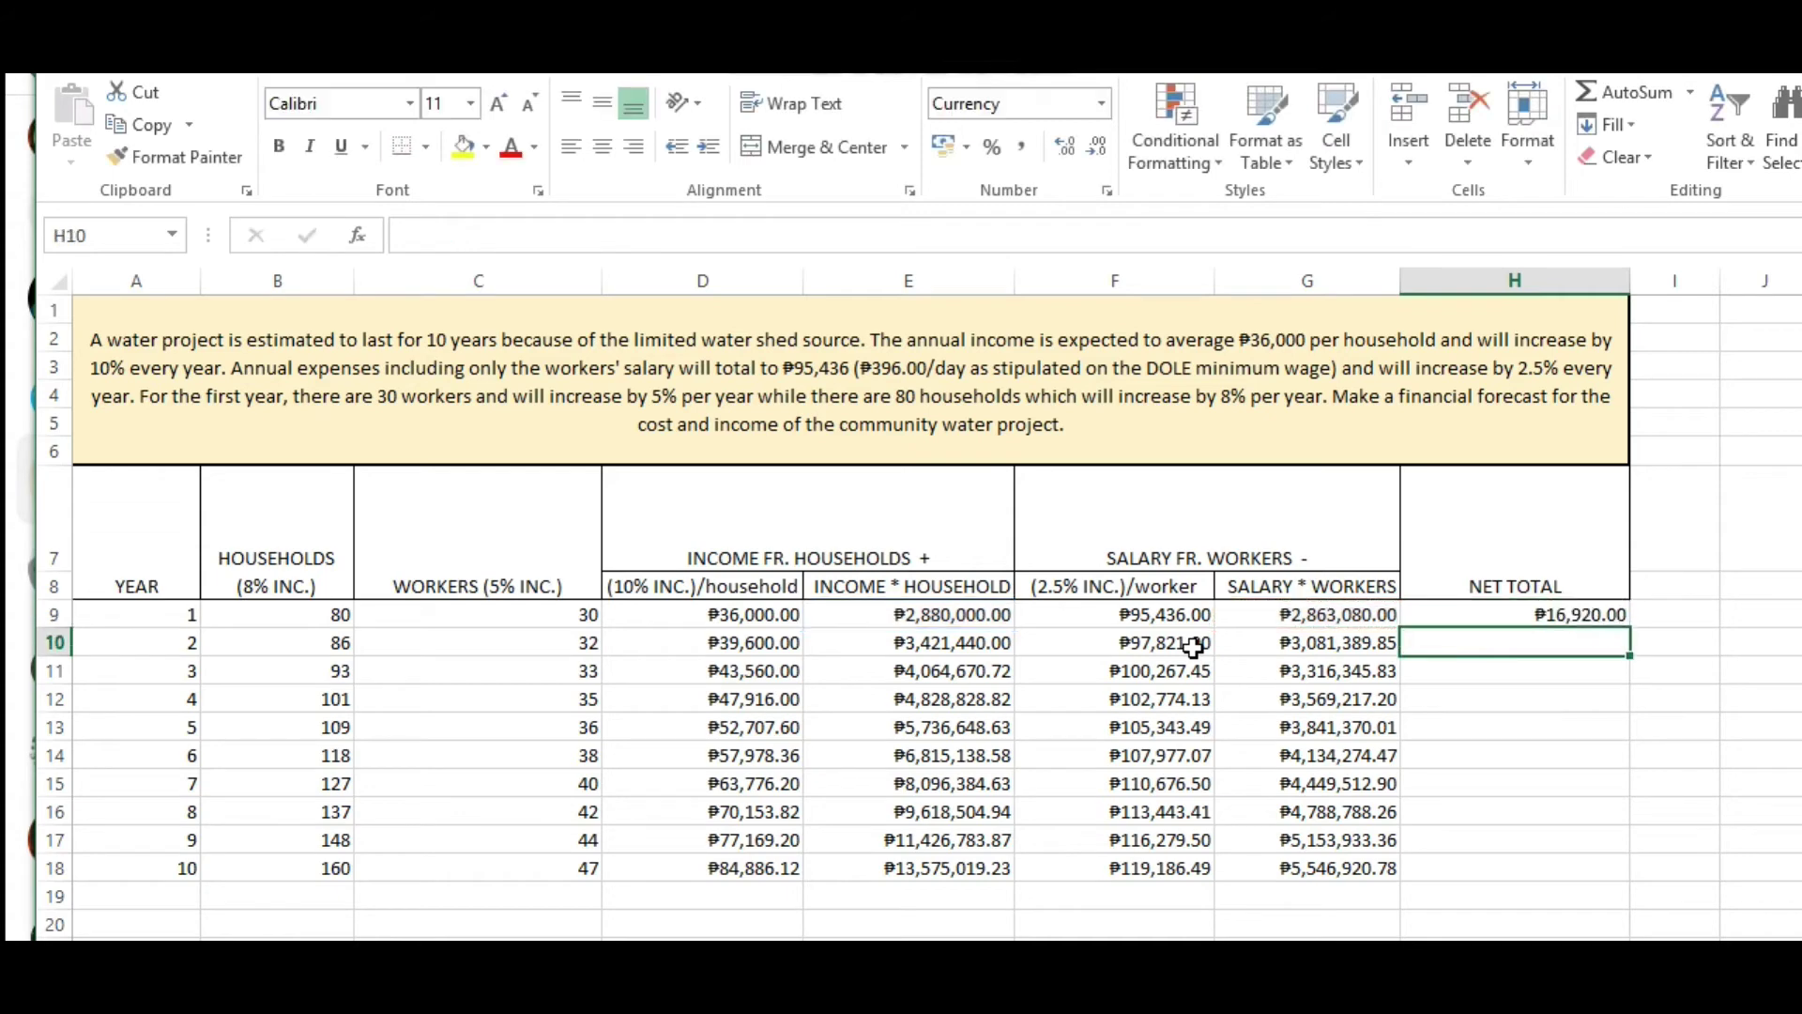
Copy the net total formula from cell H9 down through H18 for all ten years.
click(1560, 617)
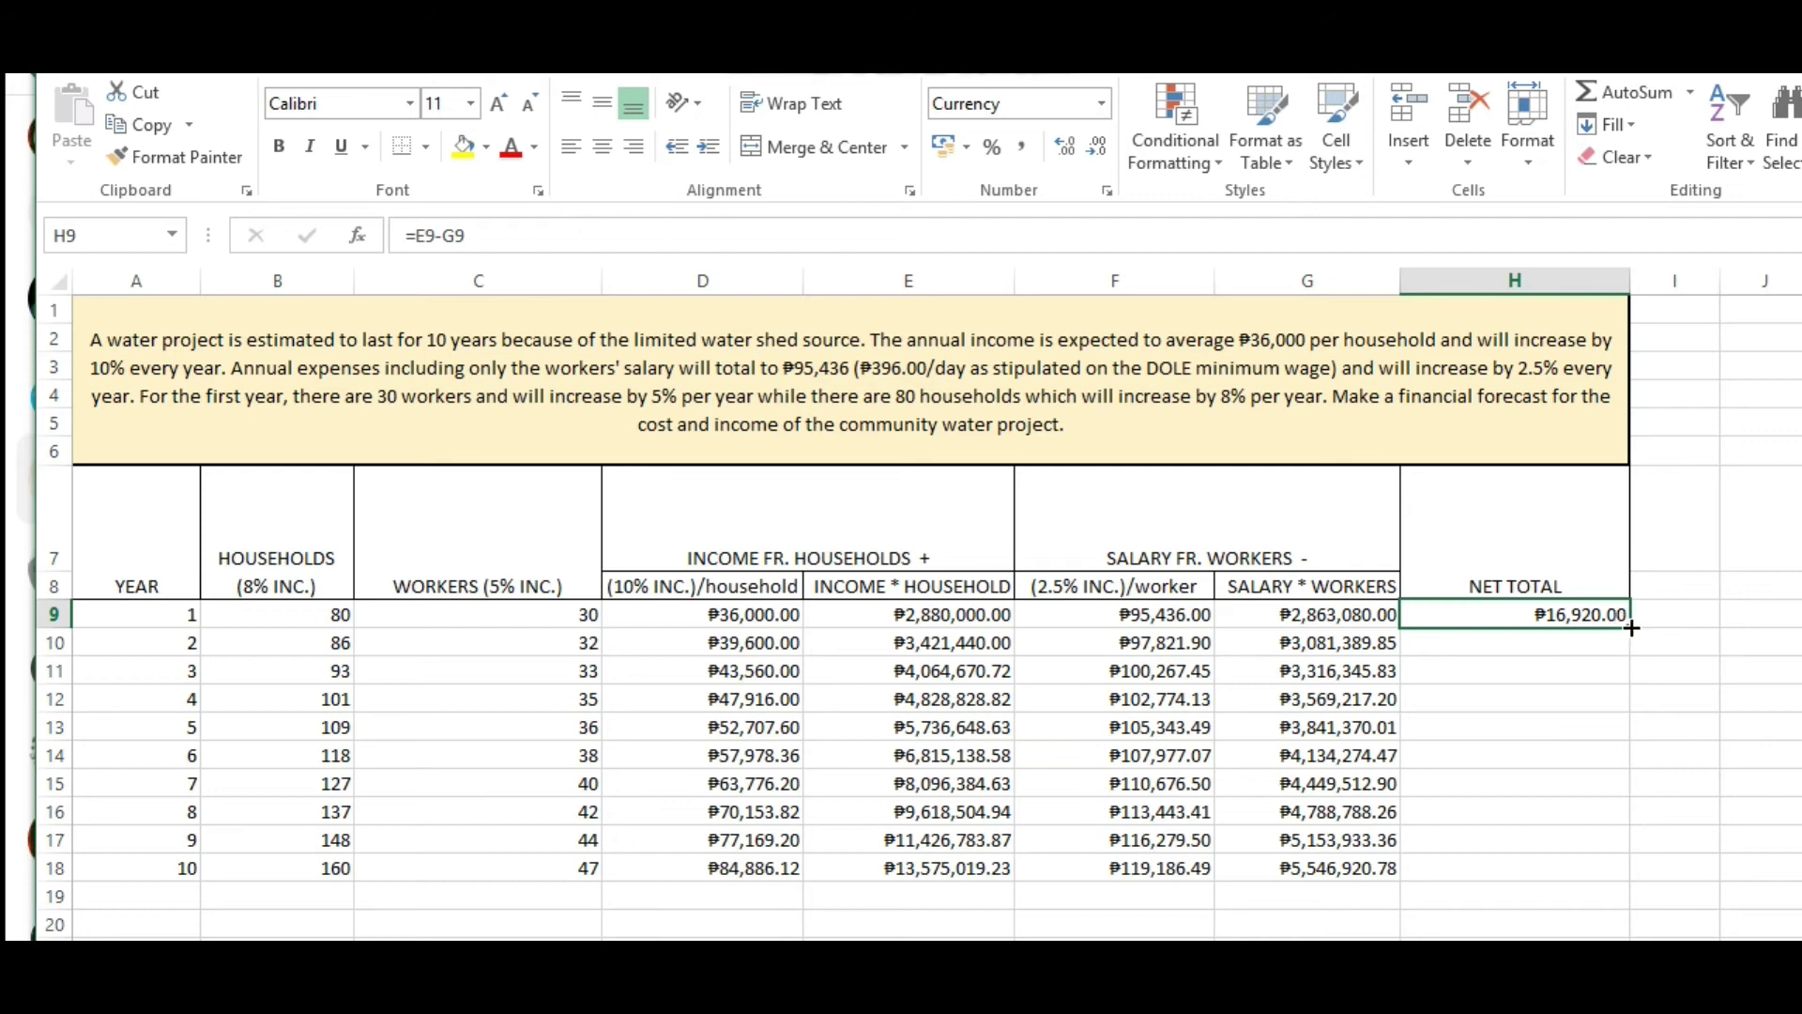
drag(1631, 628, 1612, 871)
click(1541, 871)
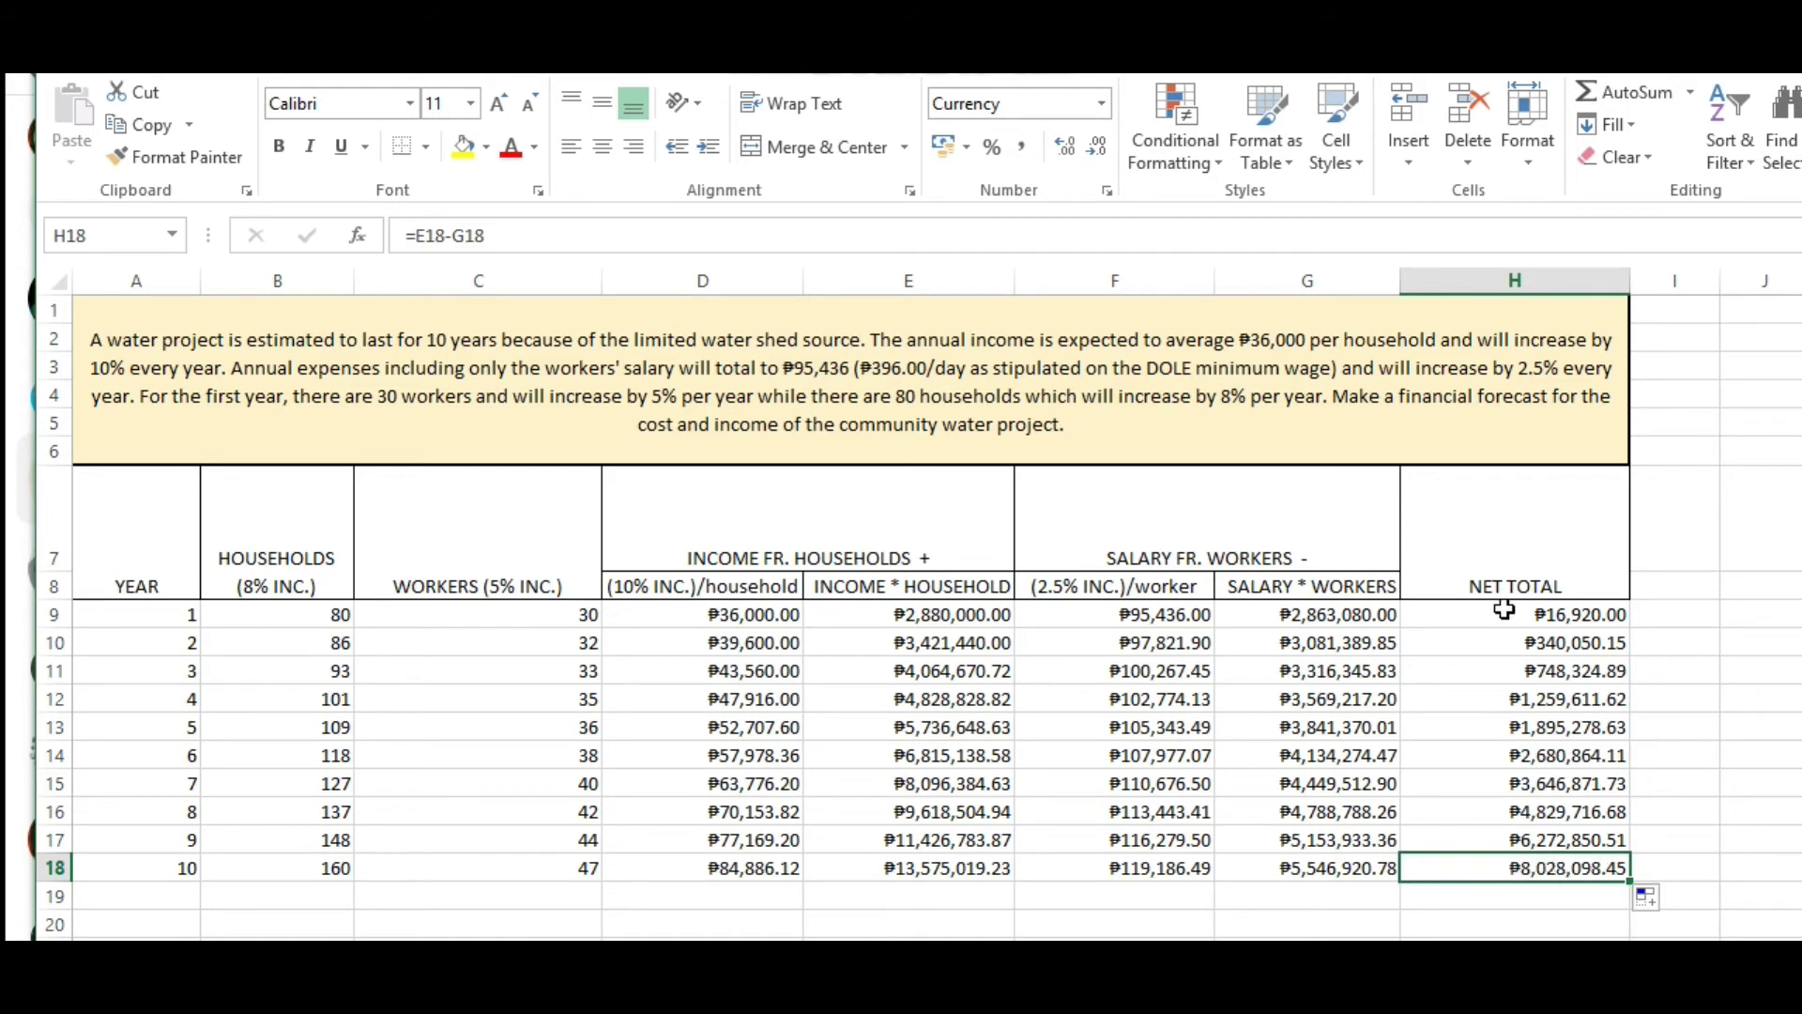
Compare the net total column of the rebuilt table with the net totals in the reference table below it.
drag(1506, 612, 1521, 864)
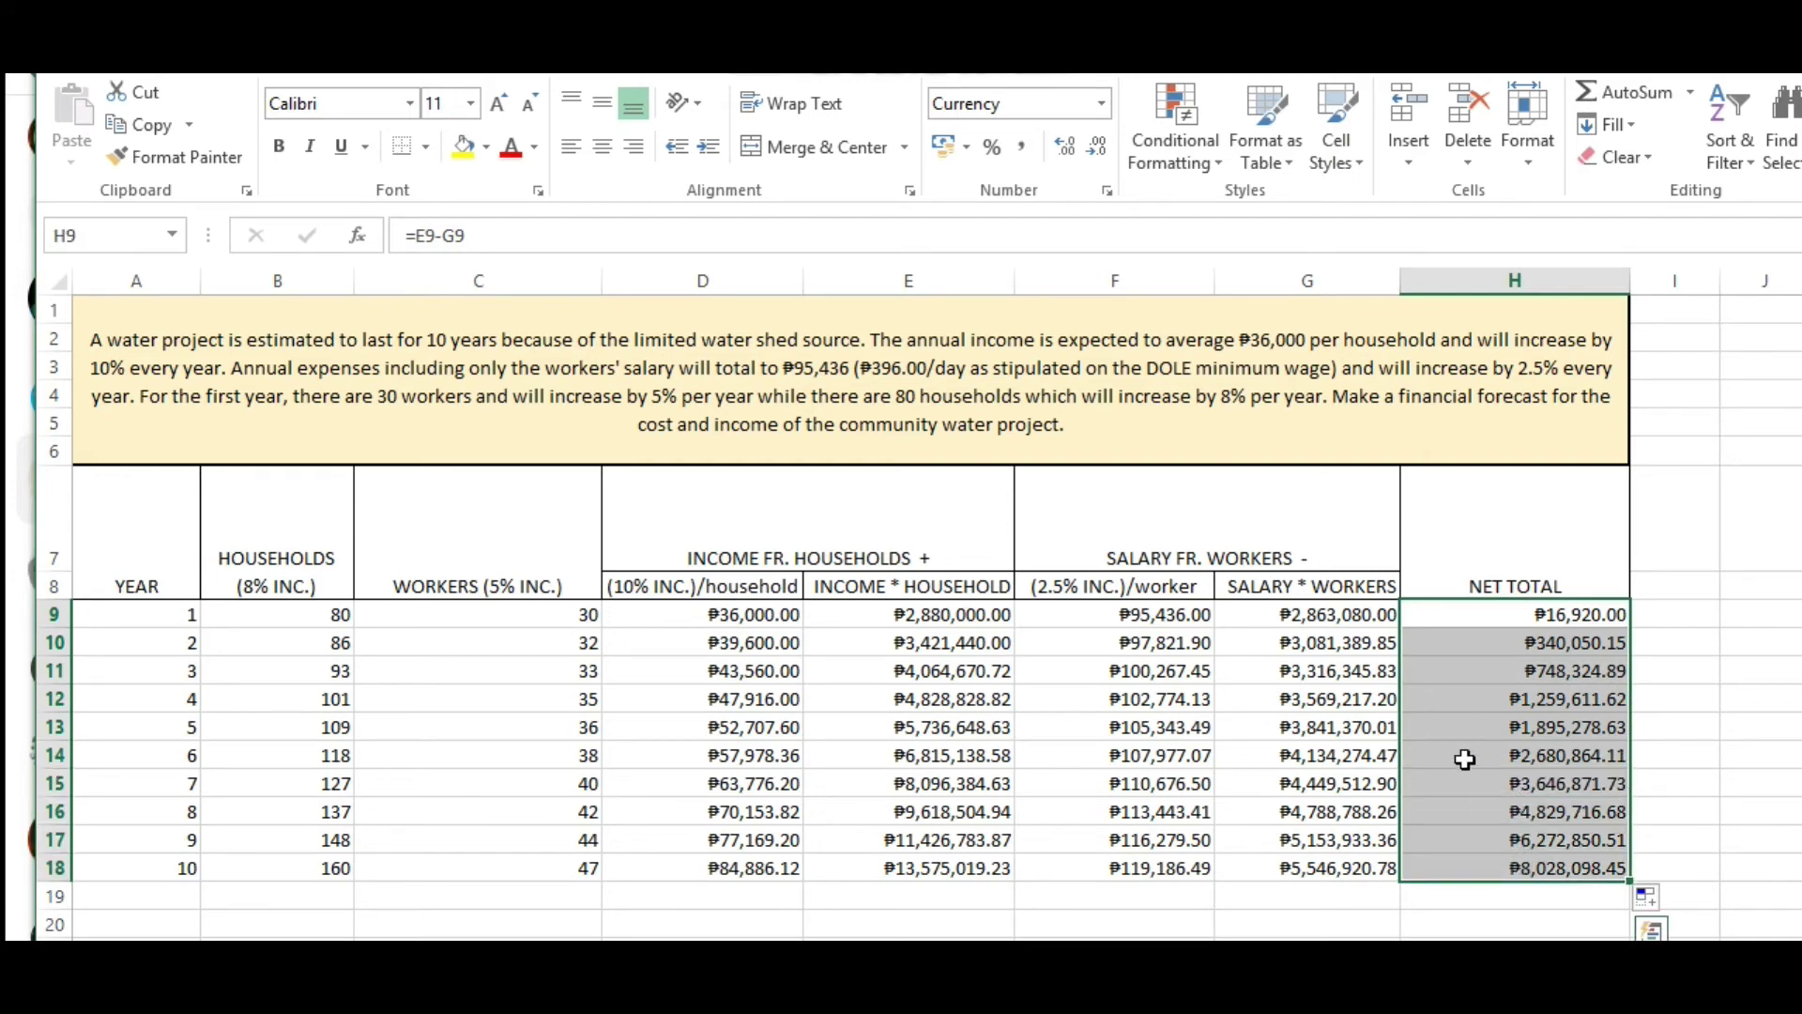
click(1493, 618)
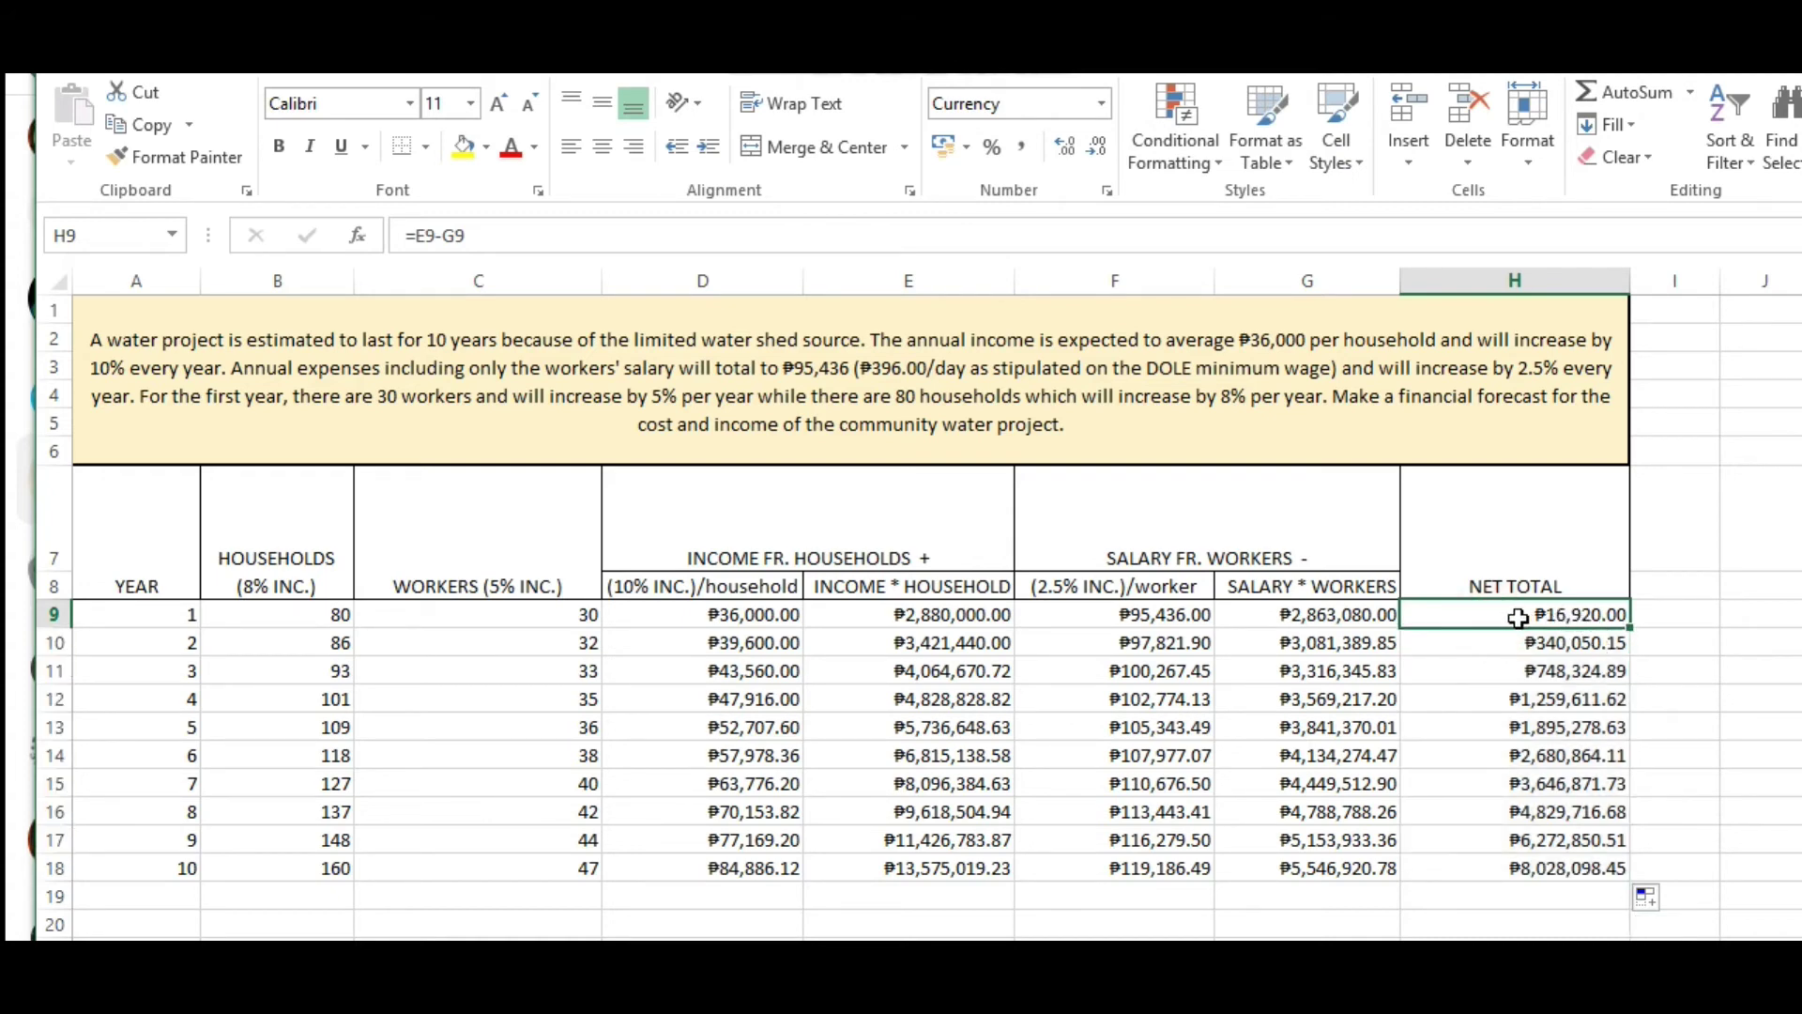
click(1498, 617)
scroll(858, 739, down, 3)
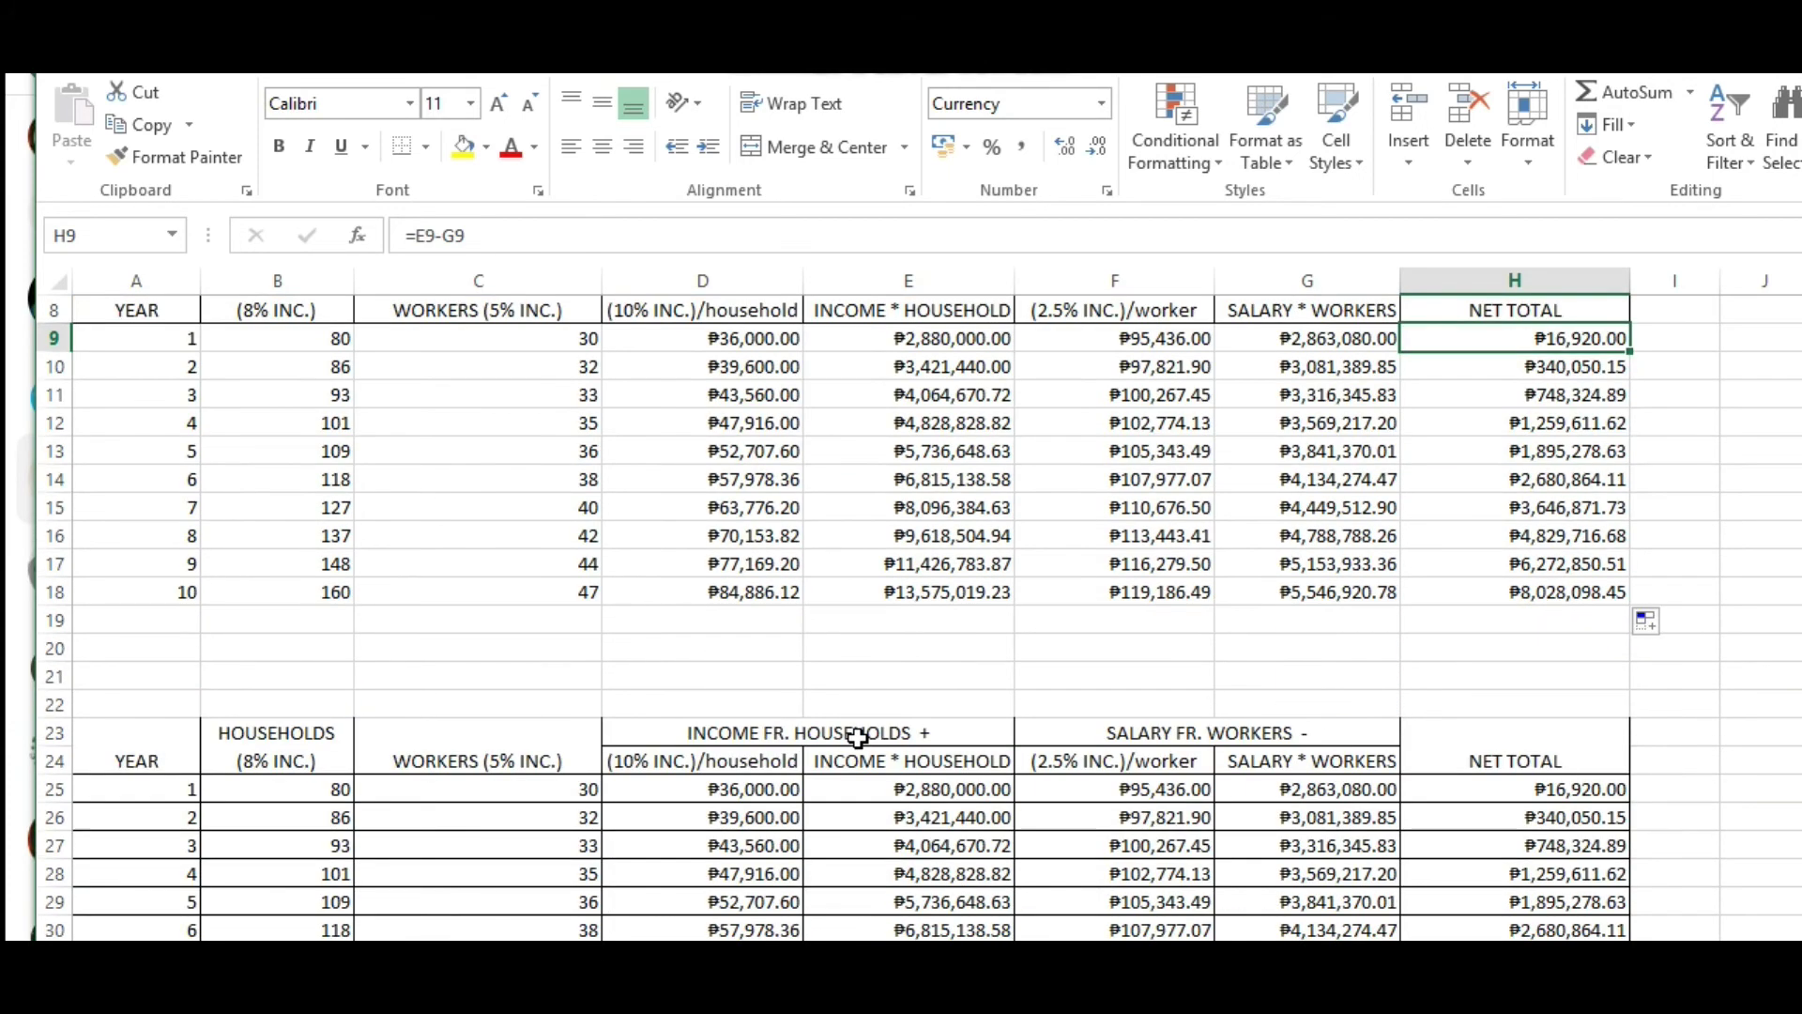
scroll(858, 739, down, 1)
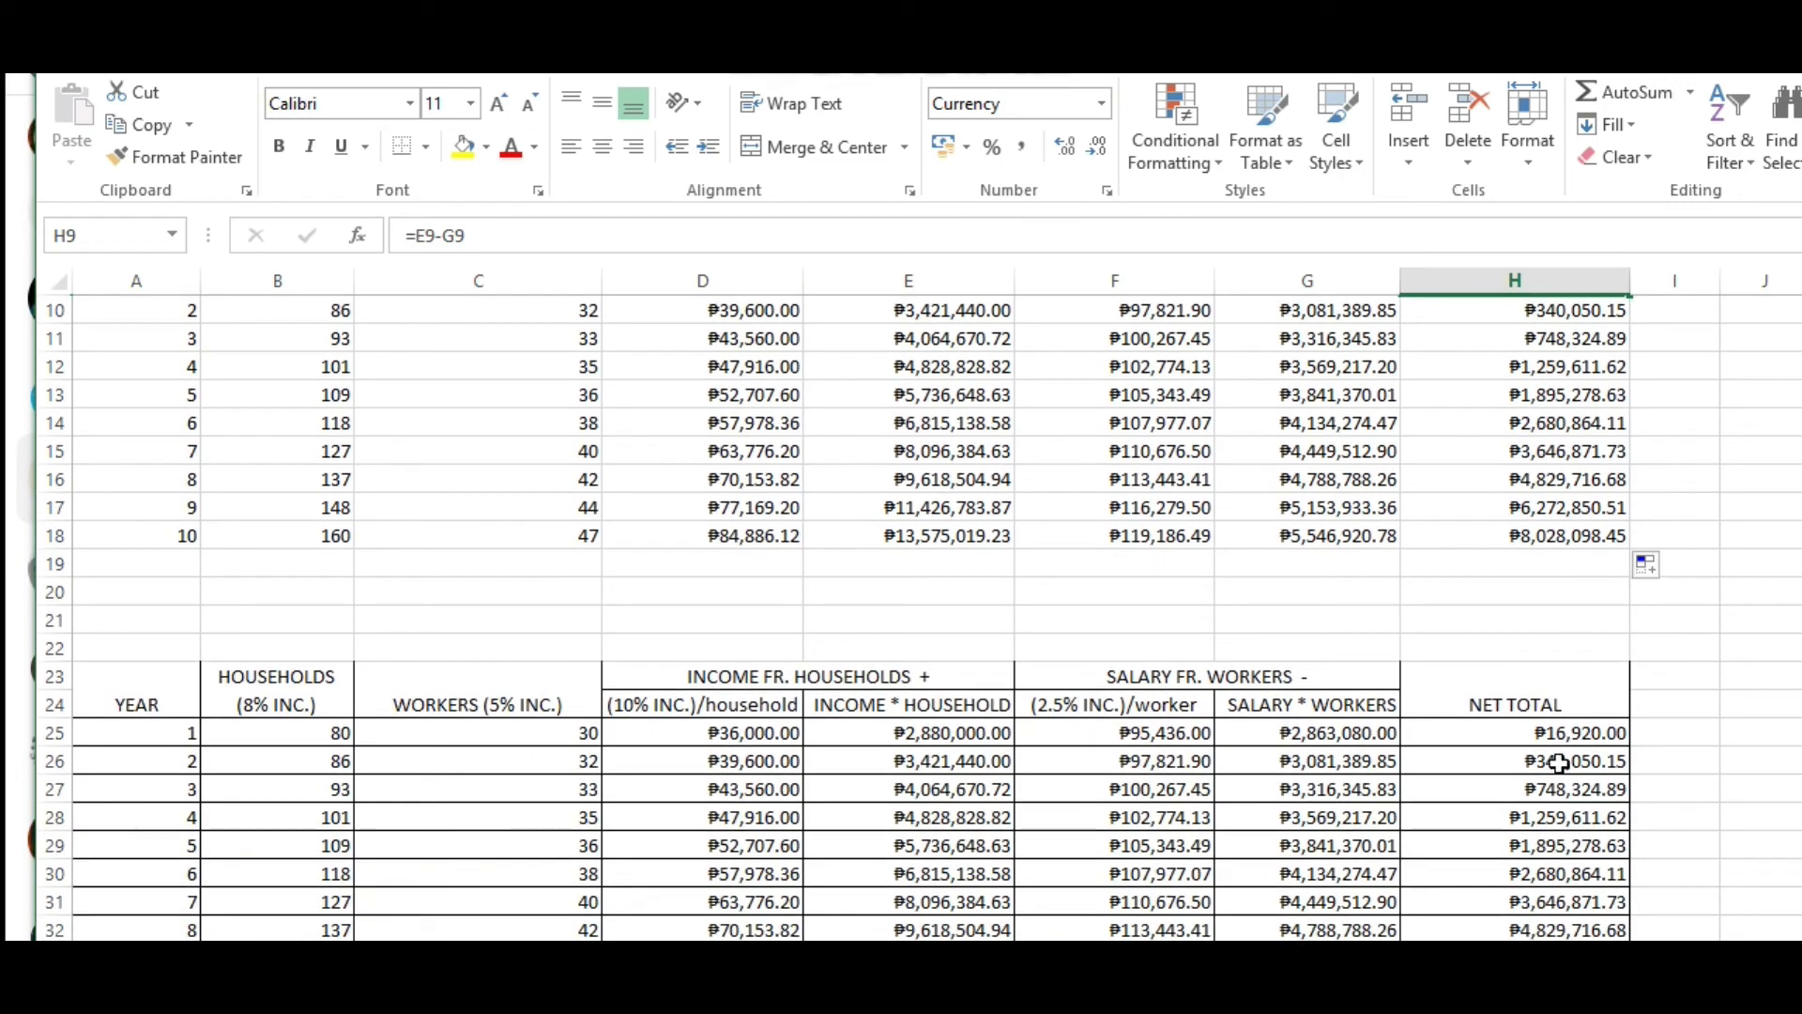
click(1585, 744)
scroll(1588, 748, down, 1)
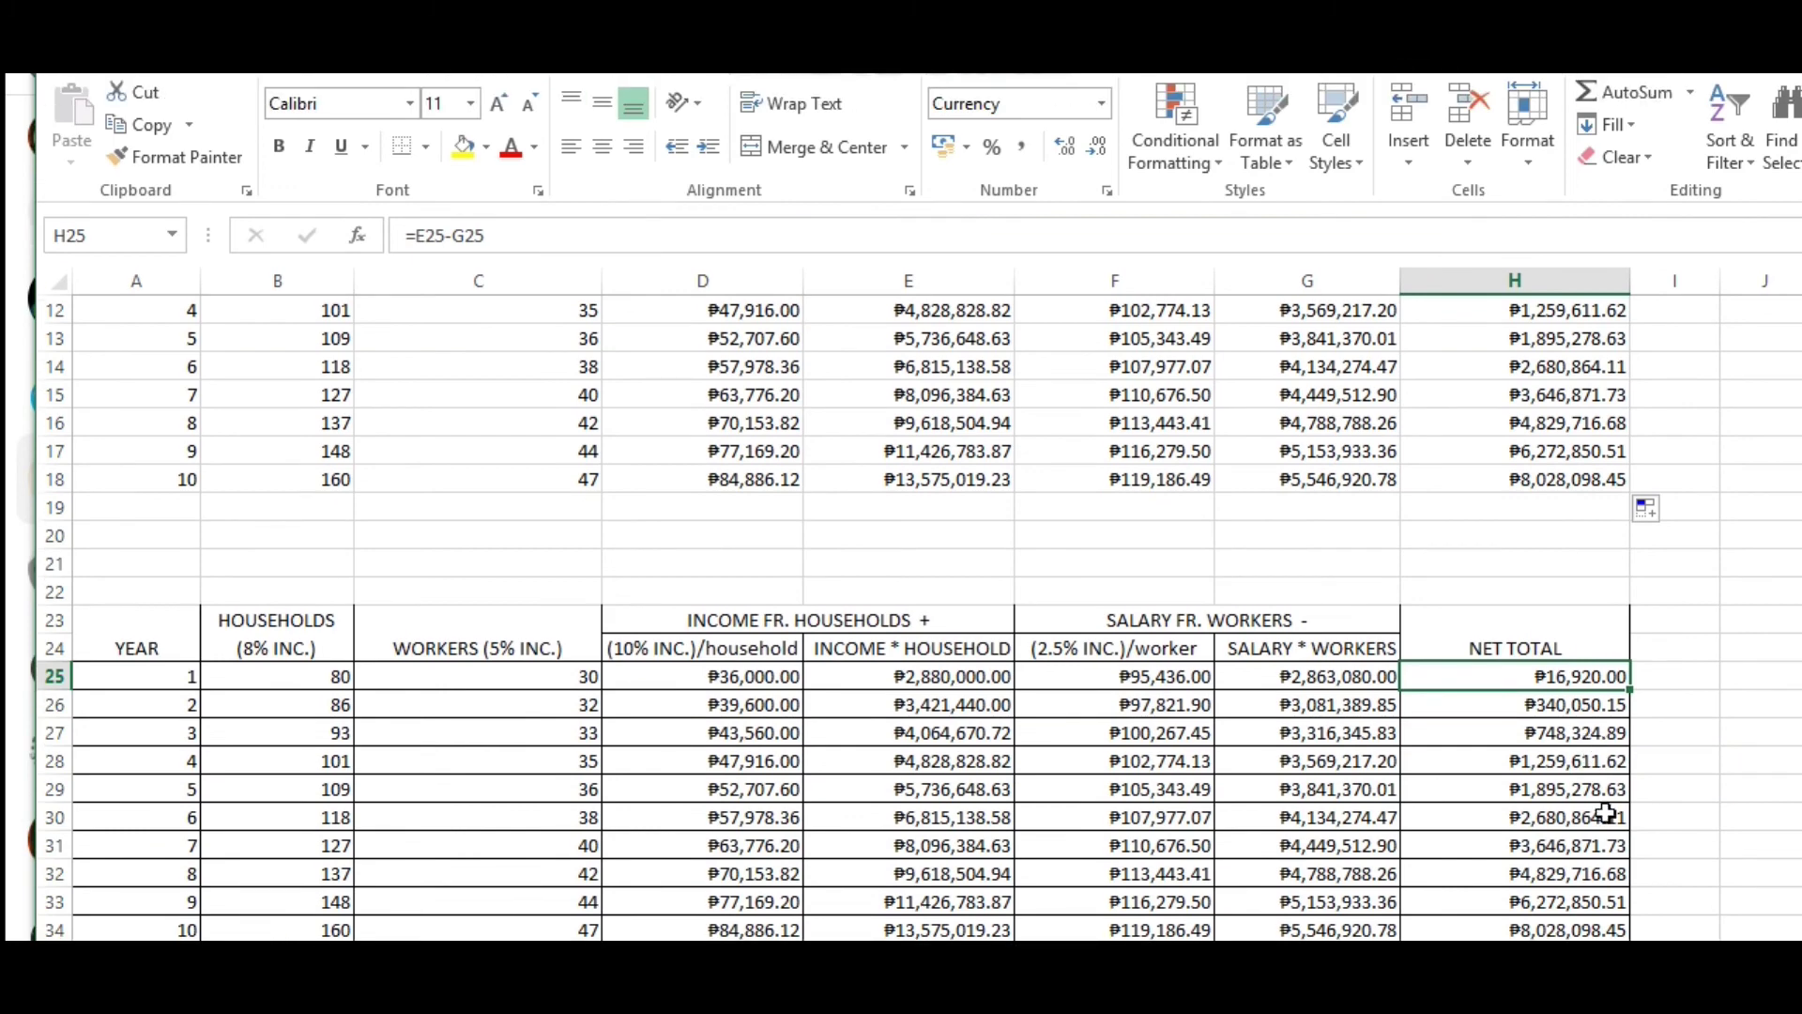
click(1547, 931)
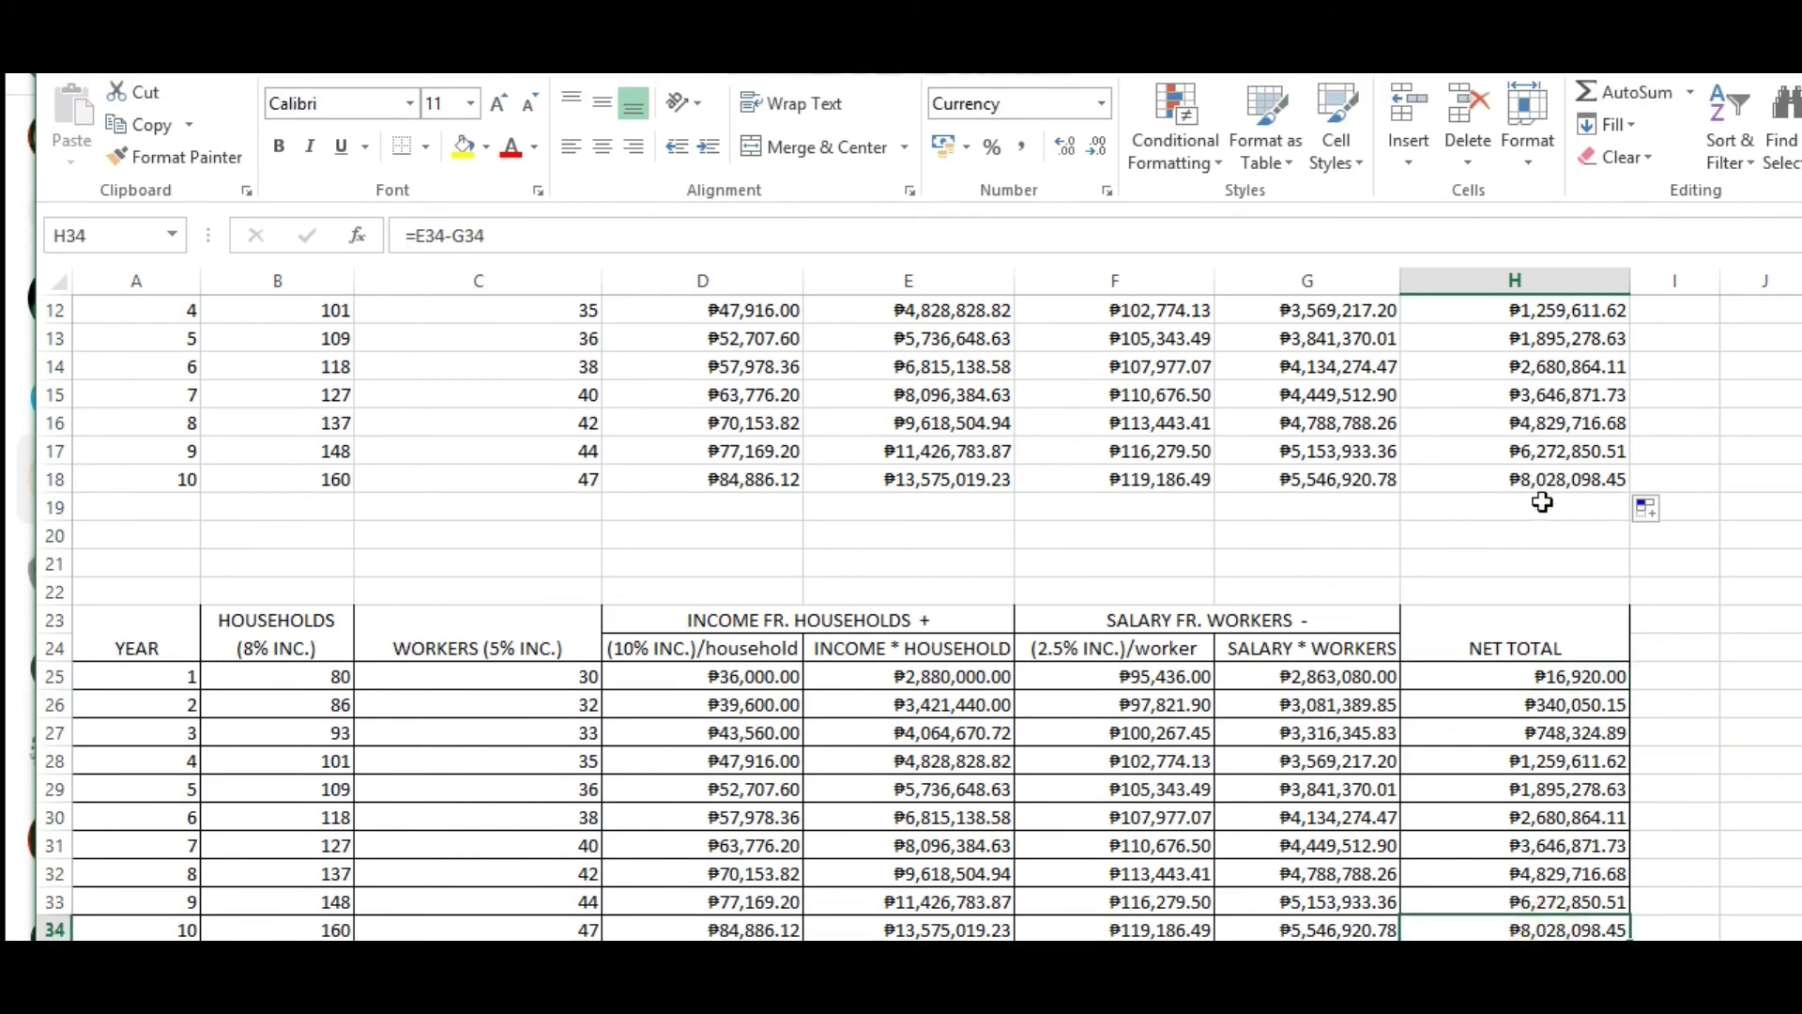
click(1533, 507)
Apply All Borders to the forecast data in cells A9 through H18.
scroll(1543, 502, up, 3)
scroll(1502, 489, up, 1)
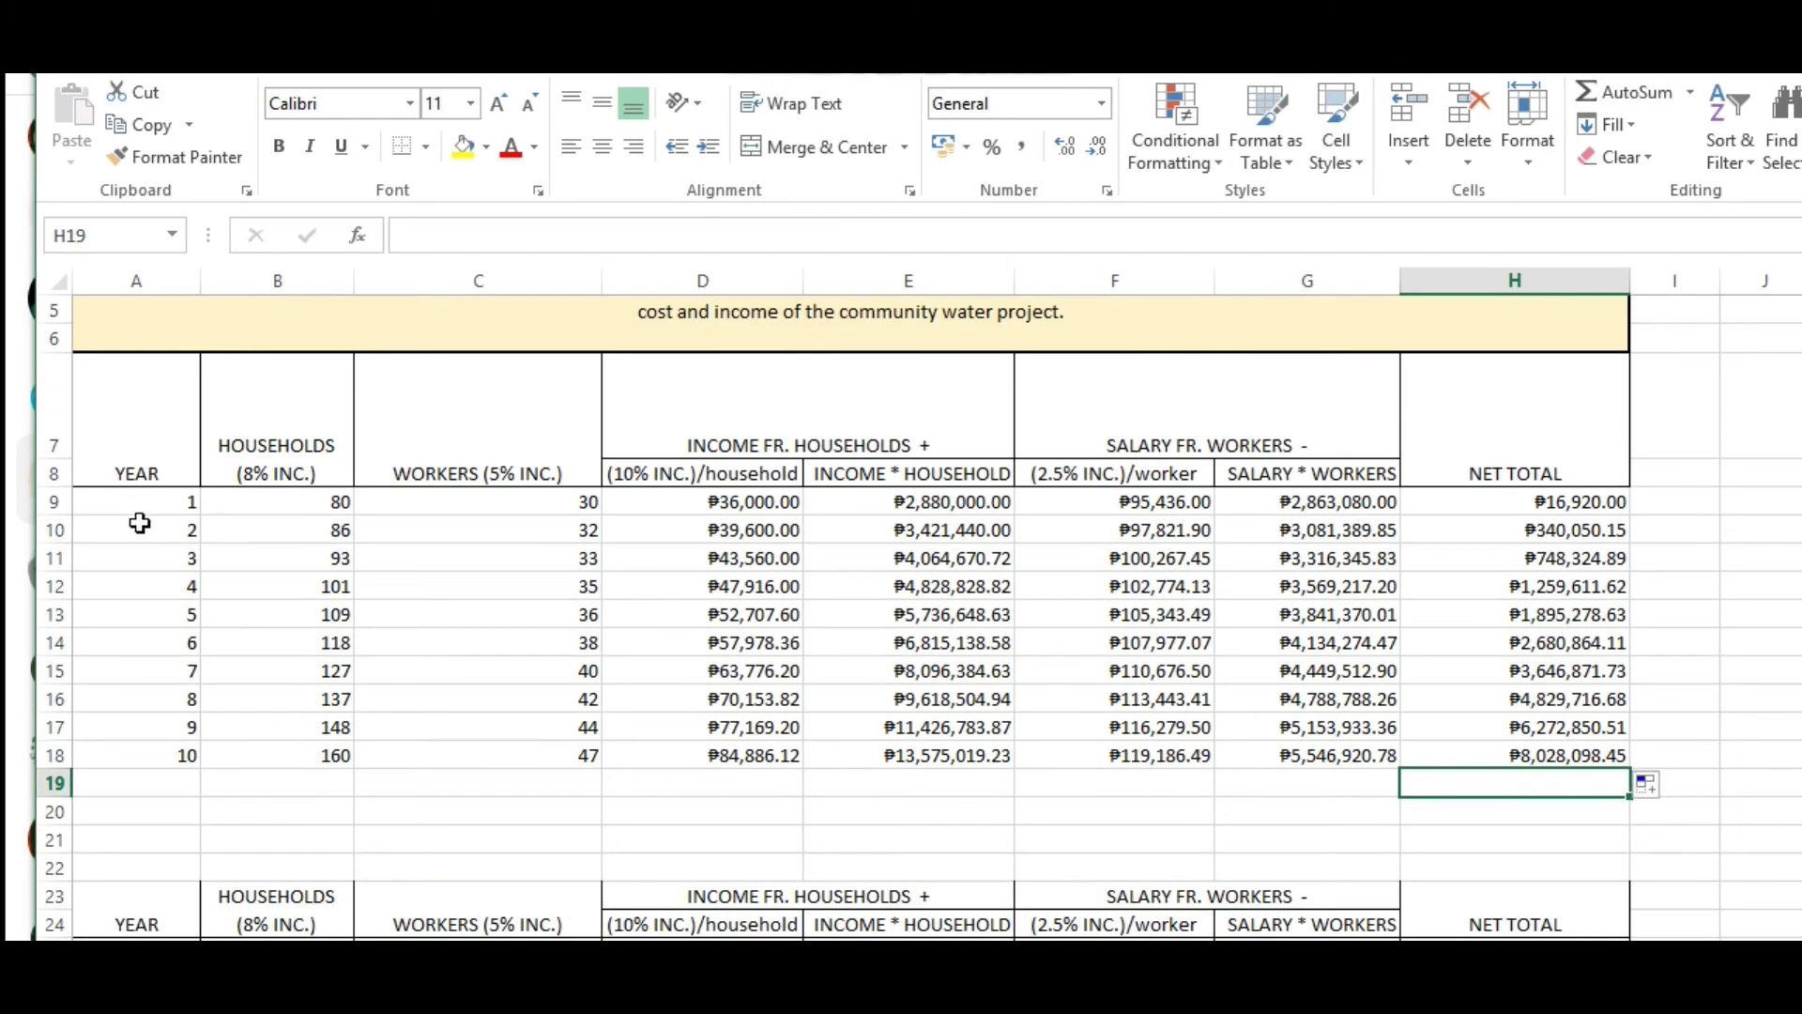
drag(149, 507, 1467, 753)
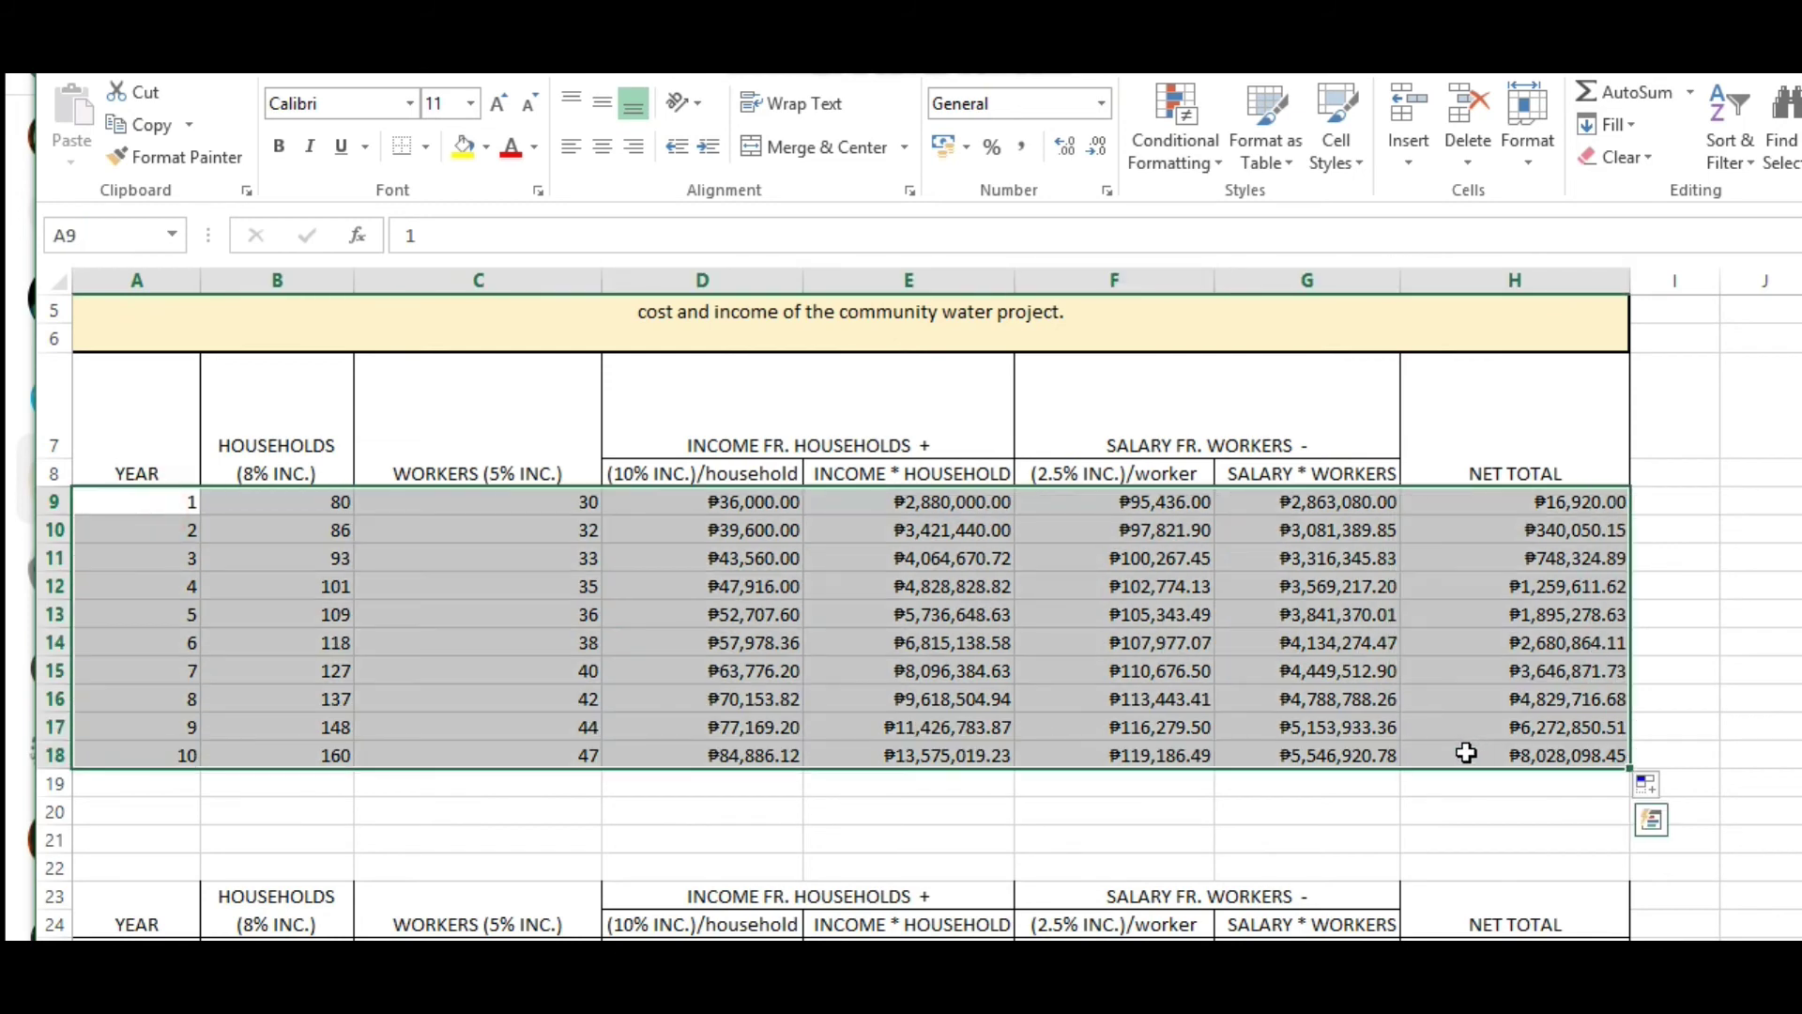
click(424, 148)
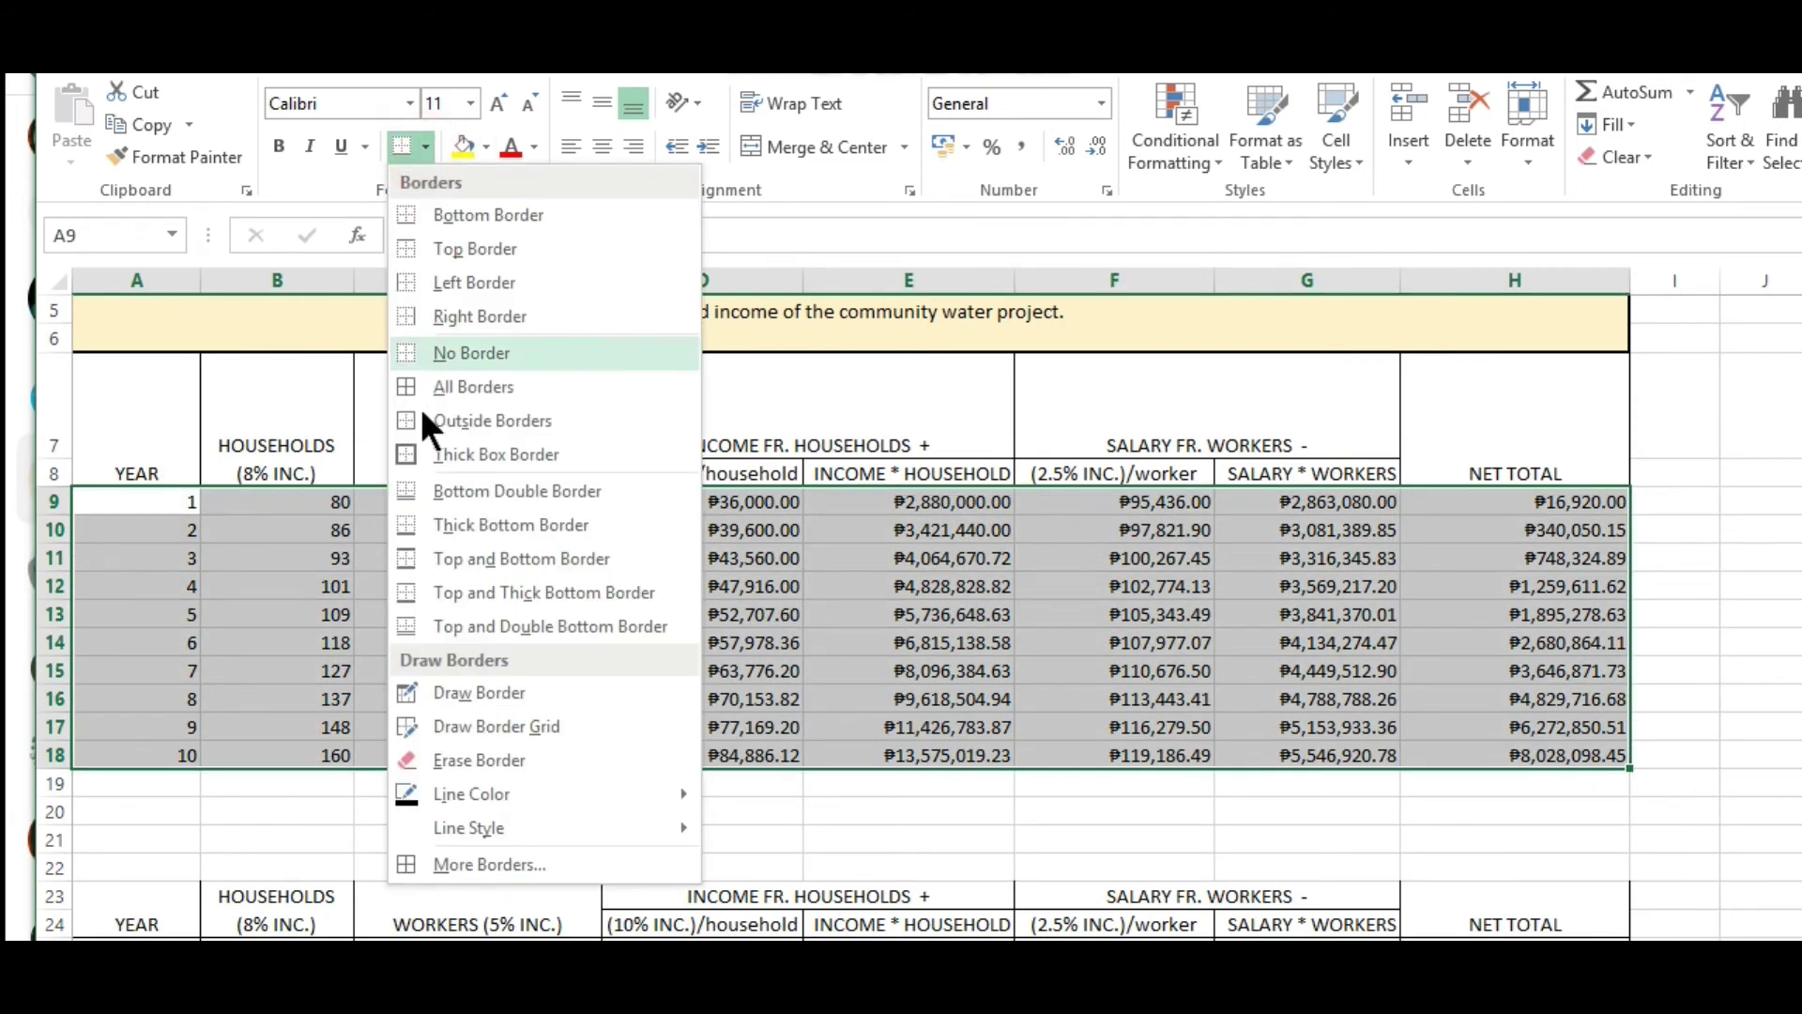
click(481, 392)
click(697, 612)
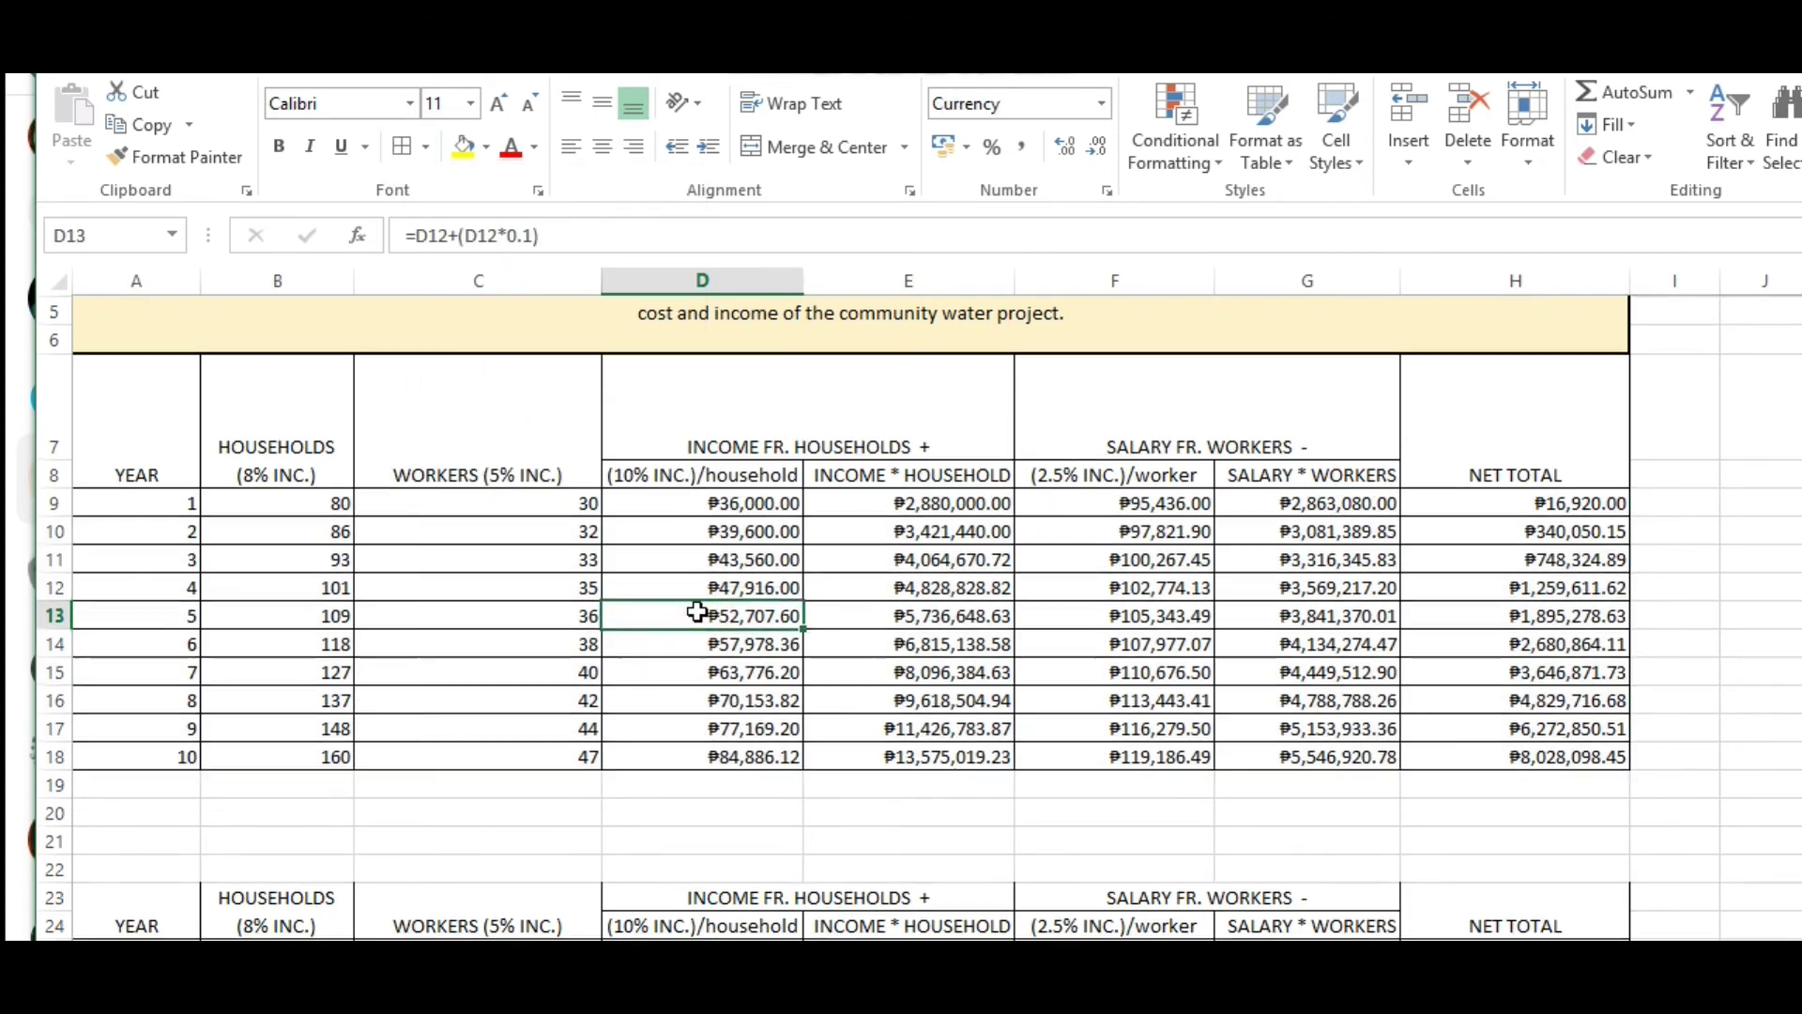
Review the year 1 net total formula and the year 1 income per household in the bordered table.
scroll(698, 613, up, 1)
click(1531, 531)
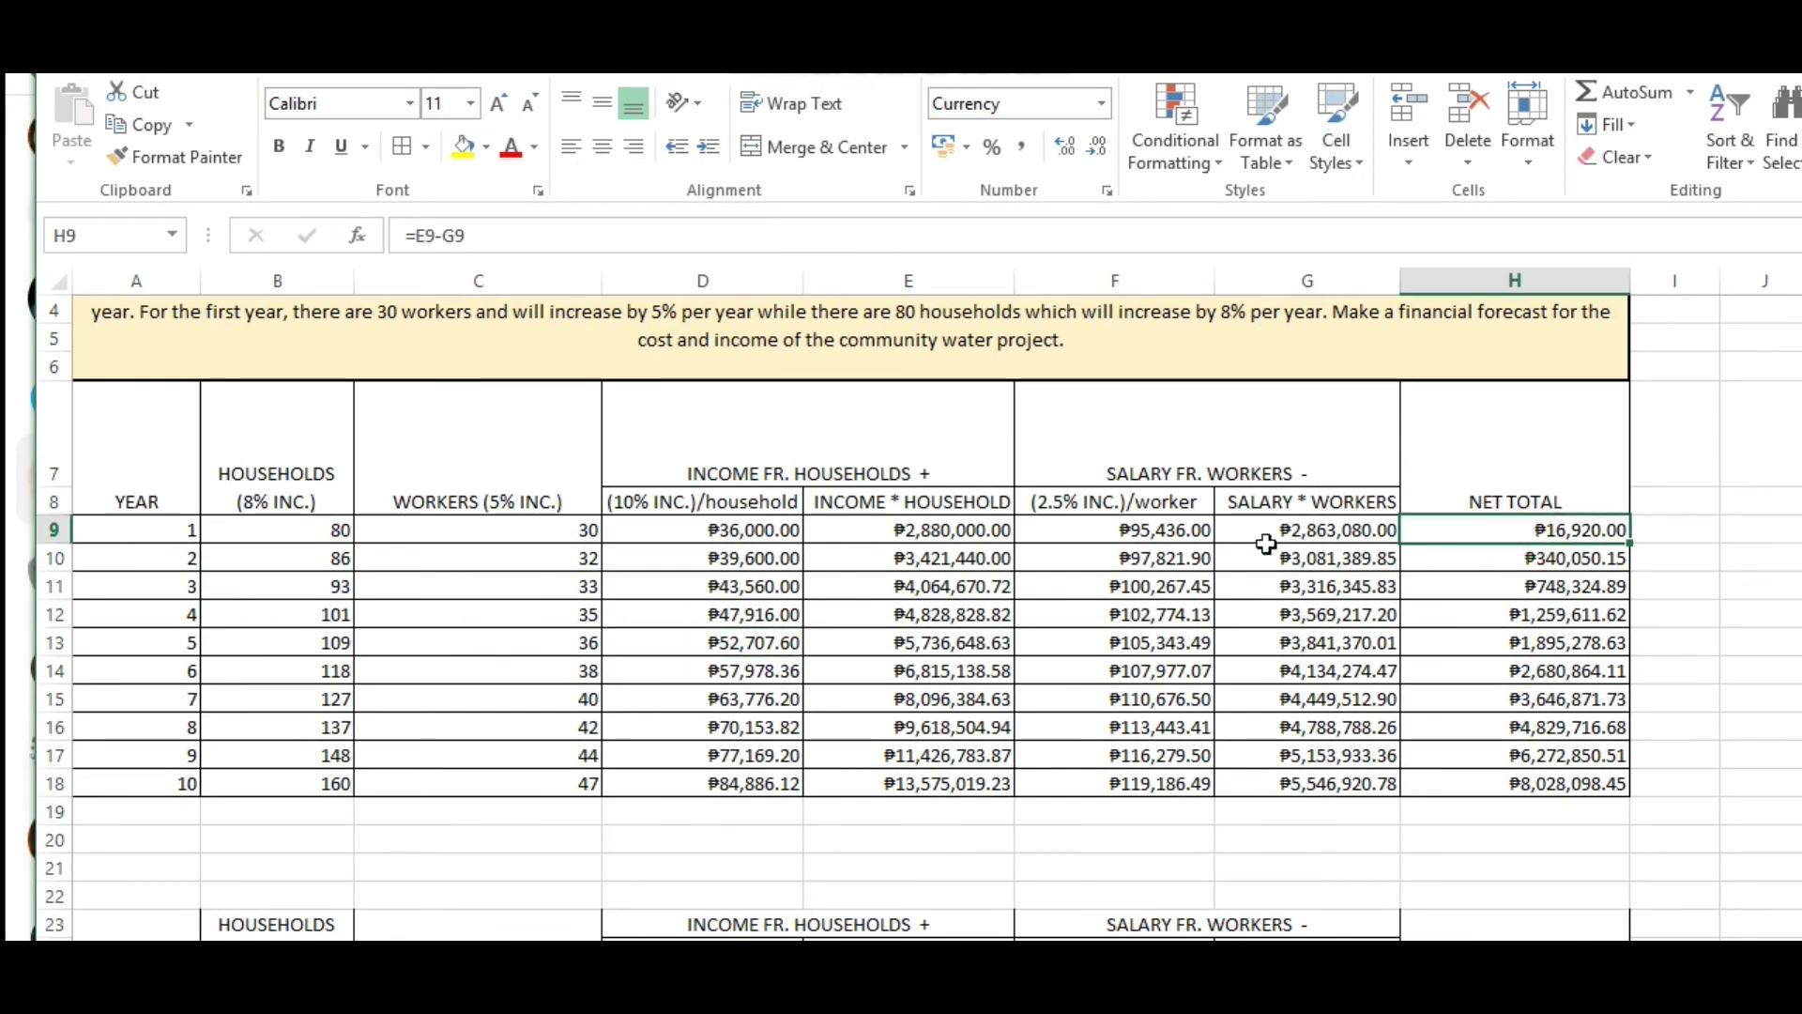
click(735, 530)
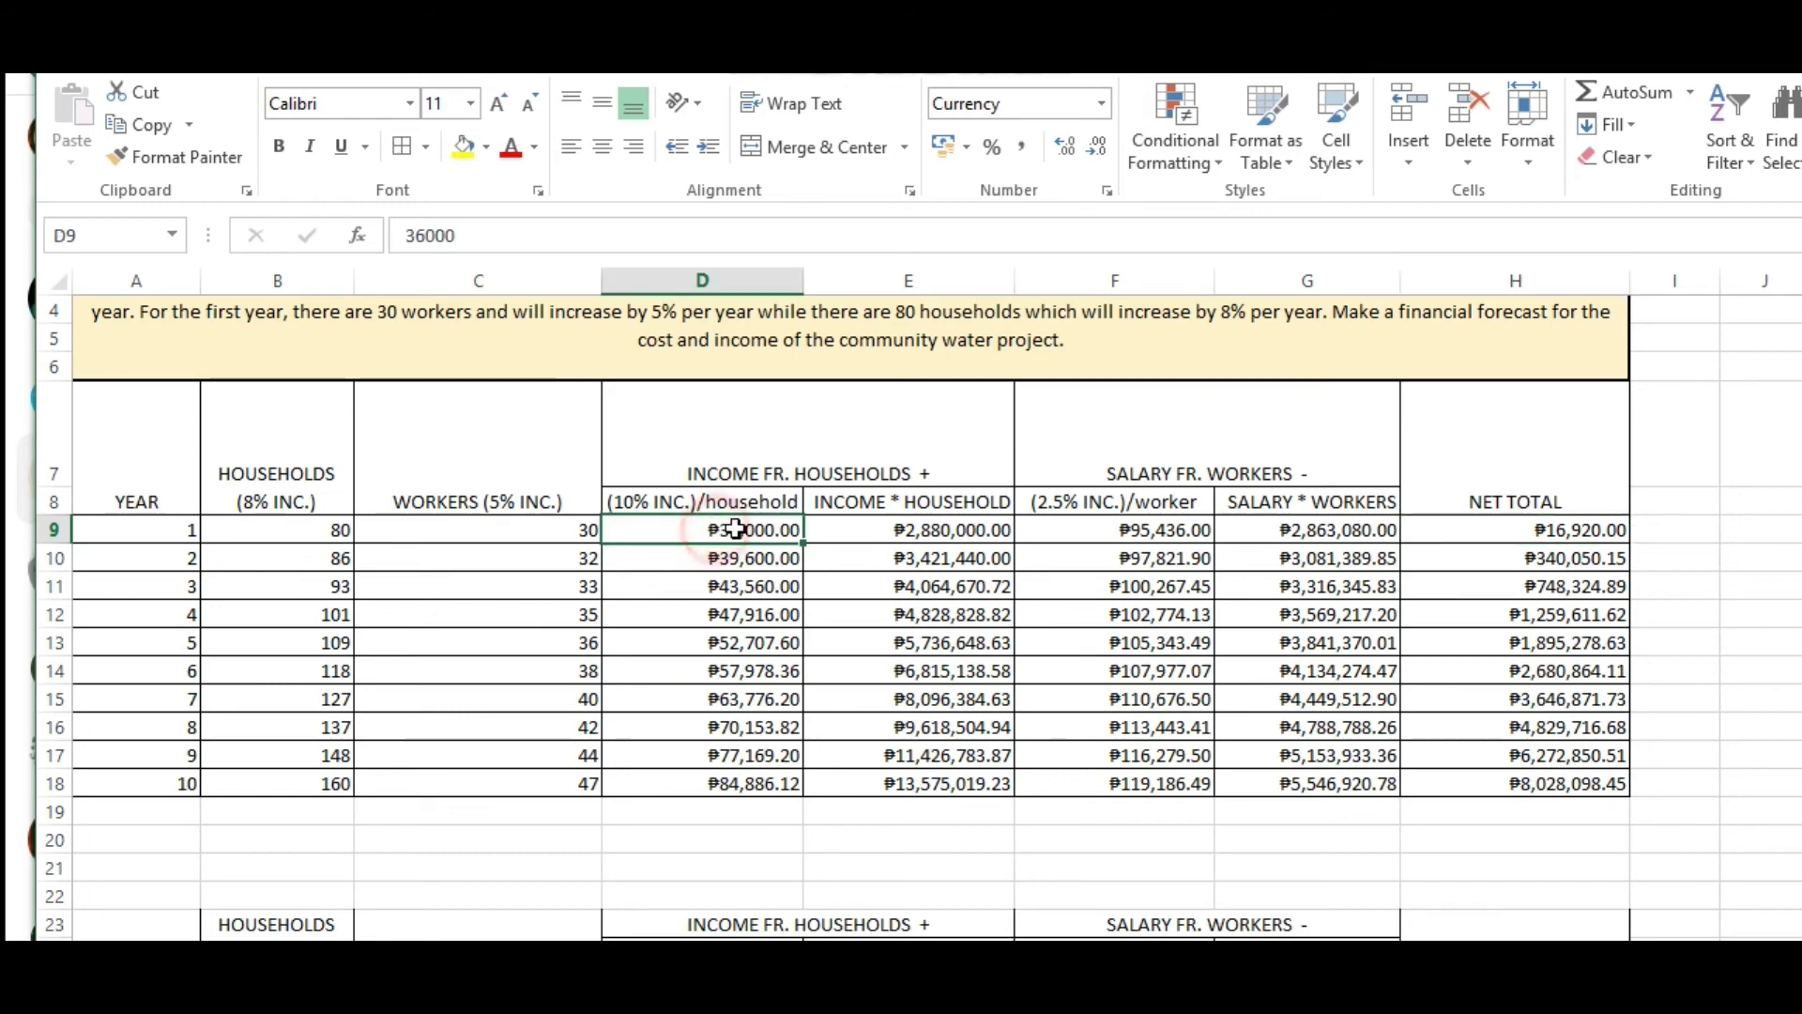
Review the year 1 income per household and salary per worker with their column headings and the problem statement.
double_click(756, 526)
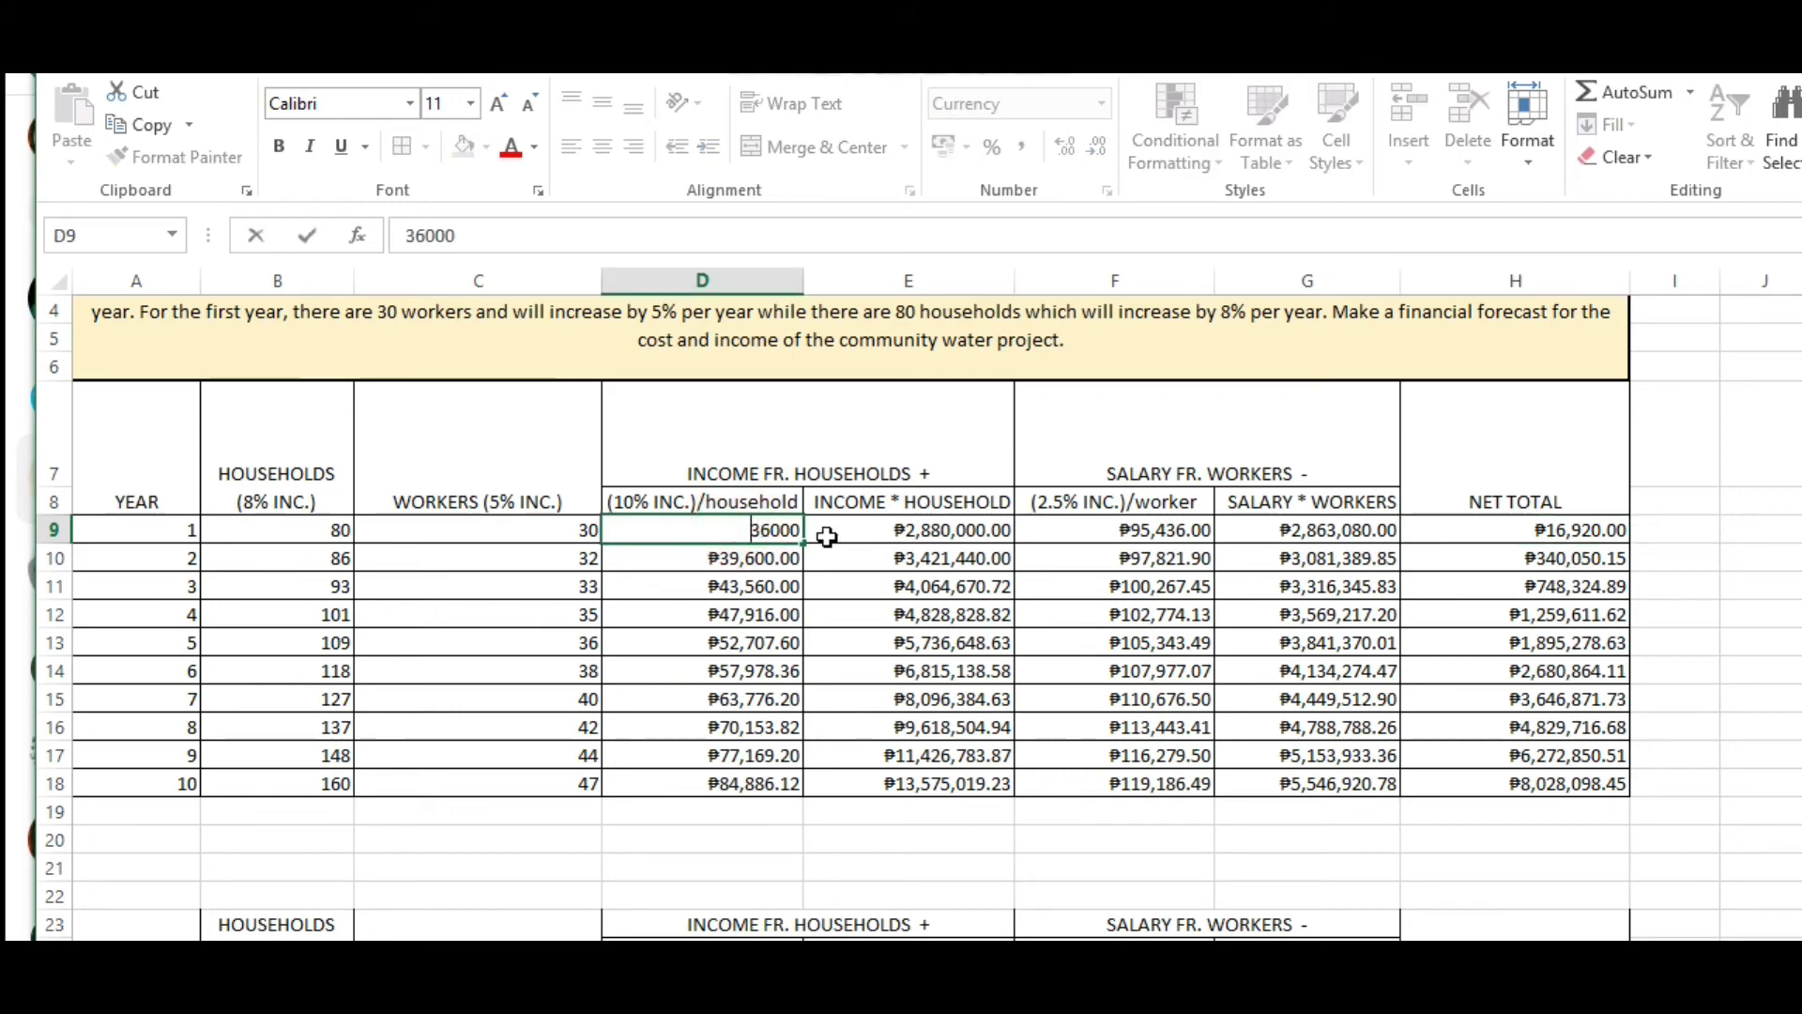
key(ctrl+Return)
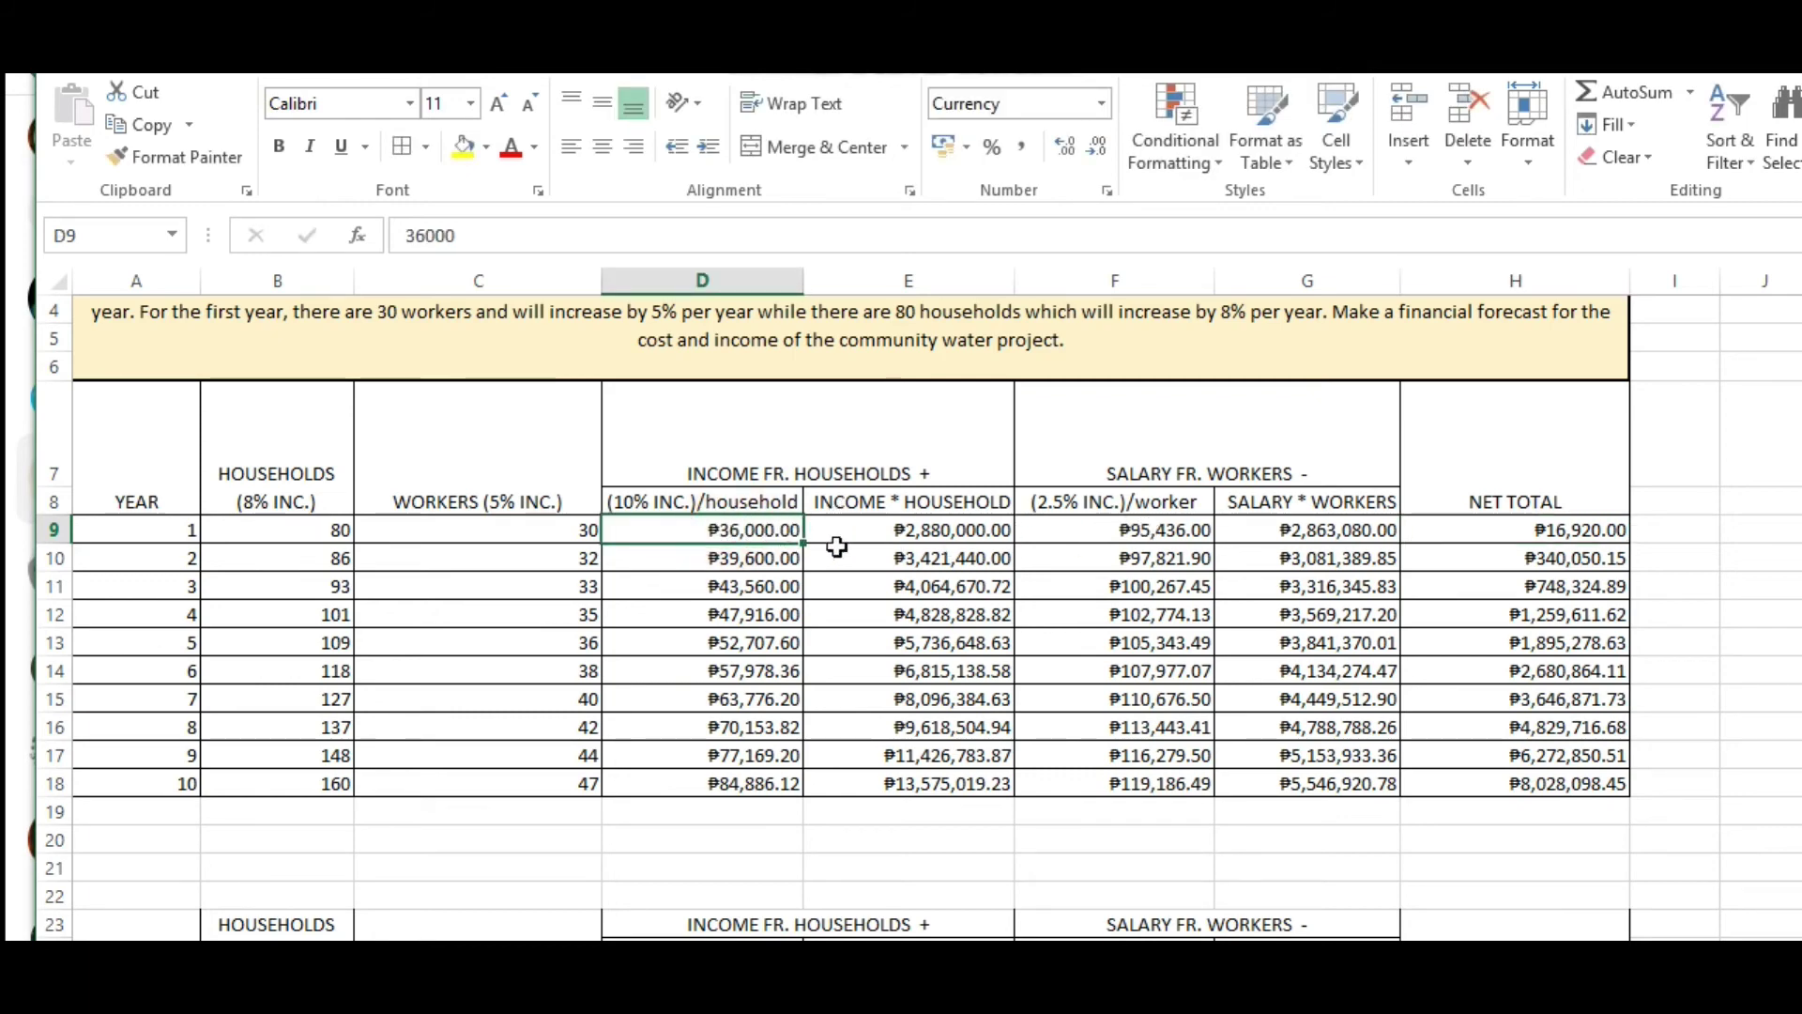
click(1119, 534)
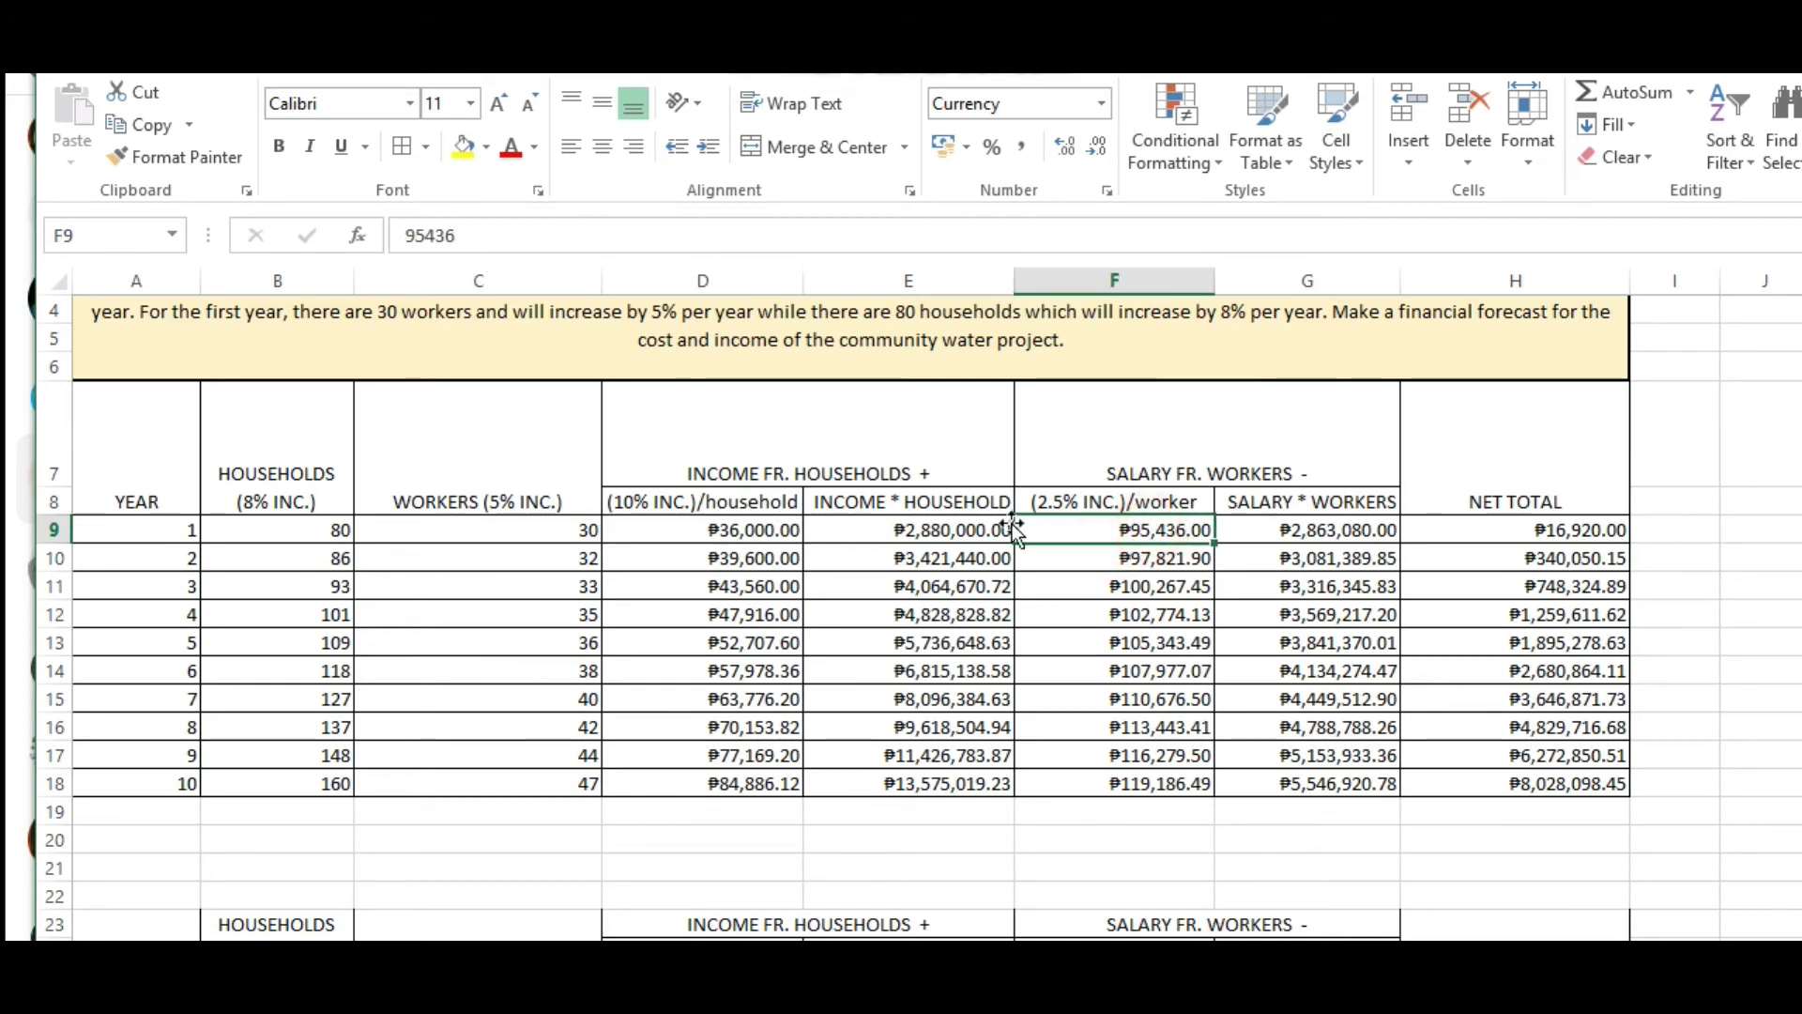
click(731, 500)
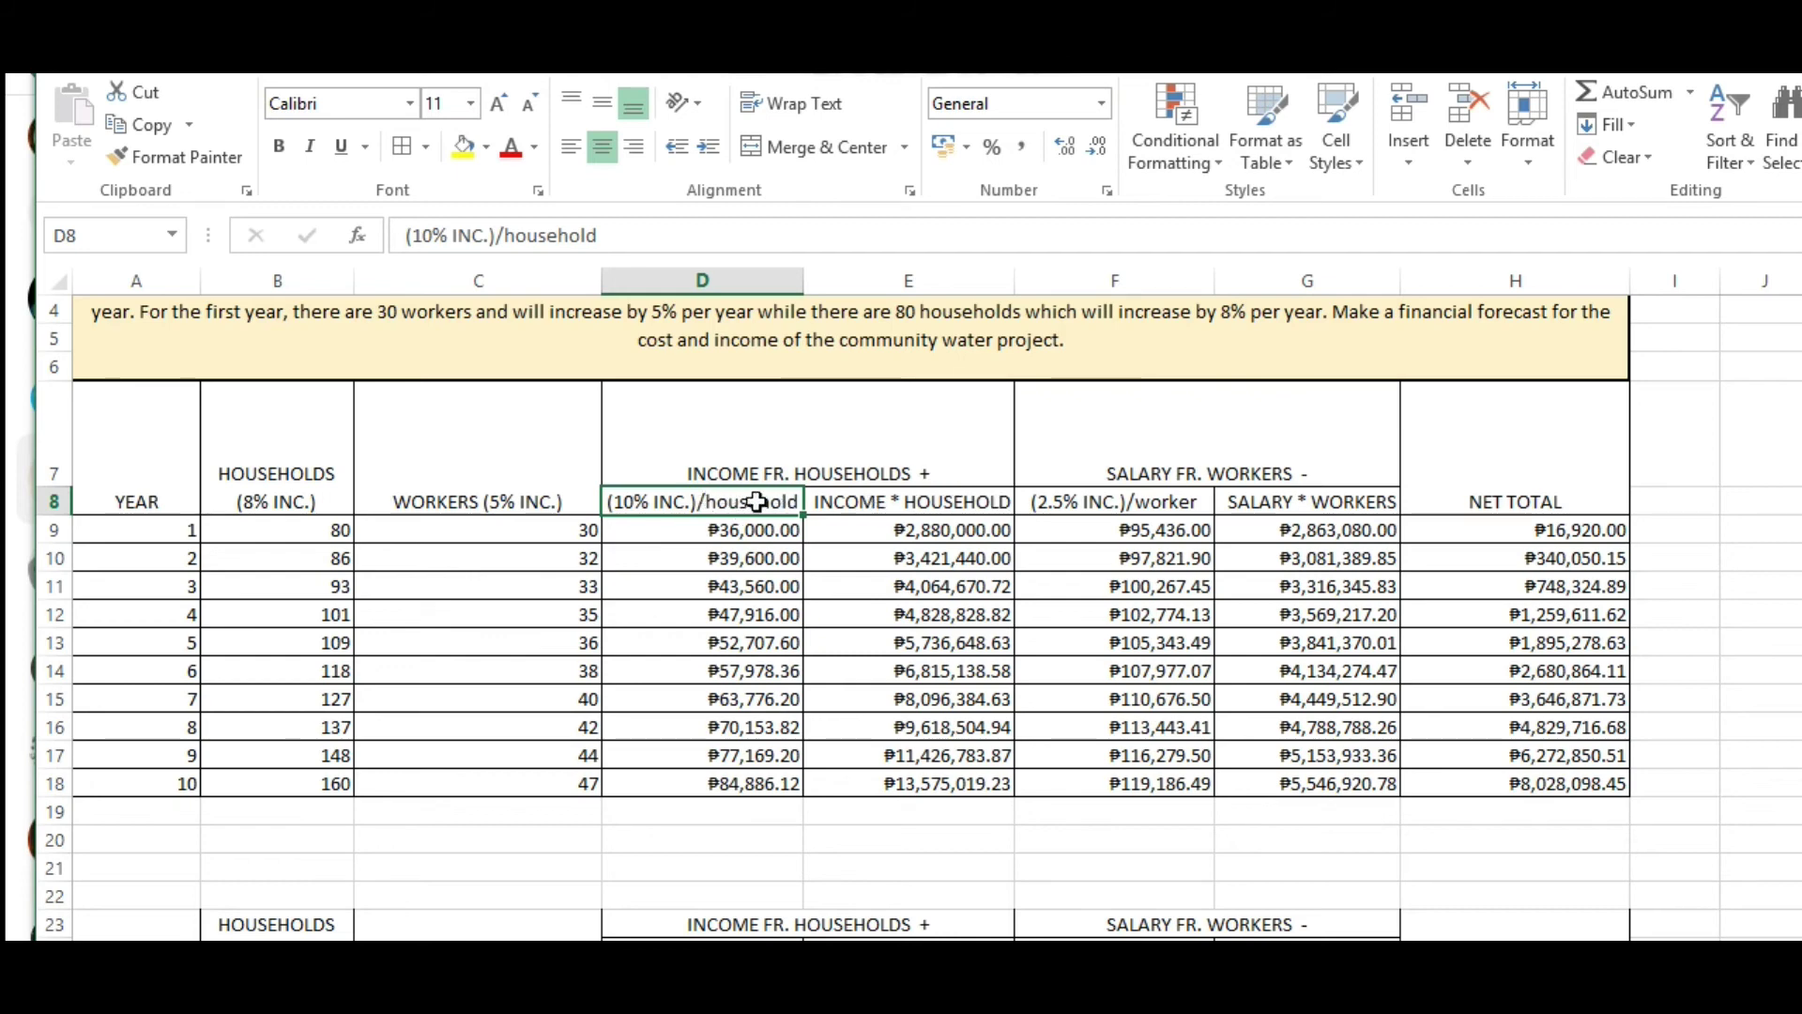
click(1138, 507)
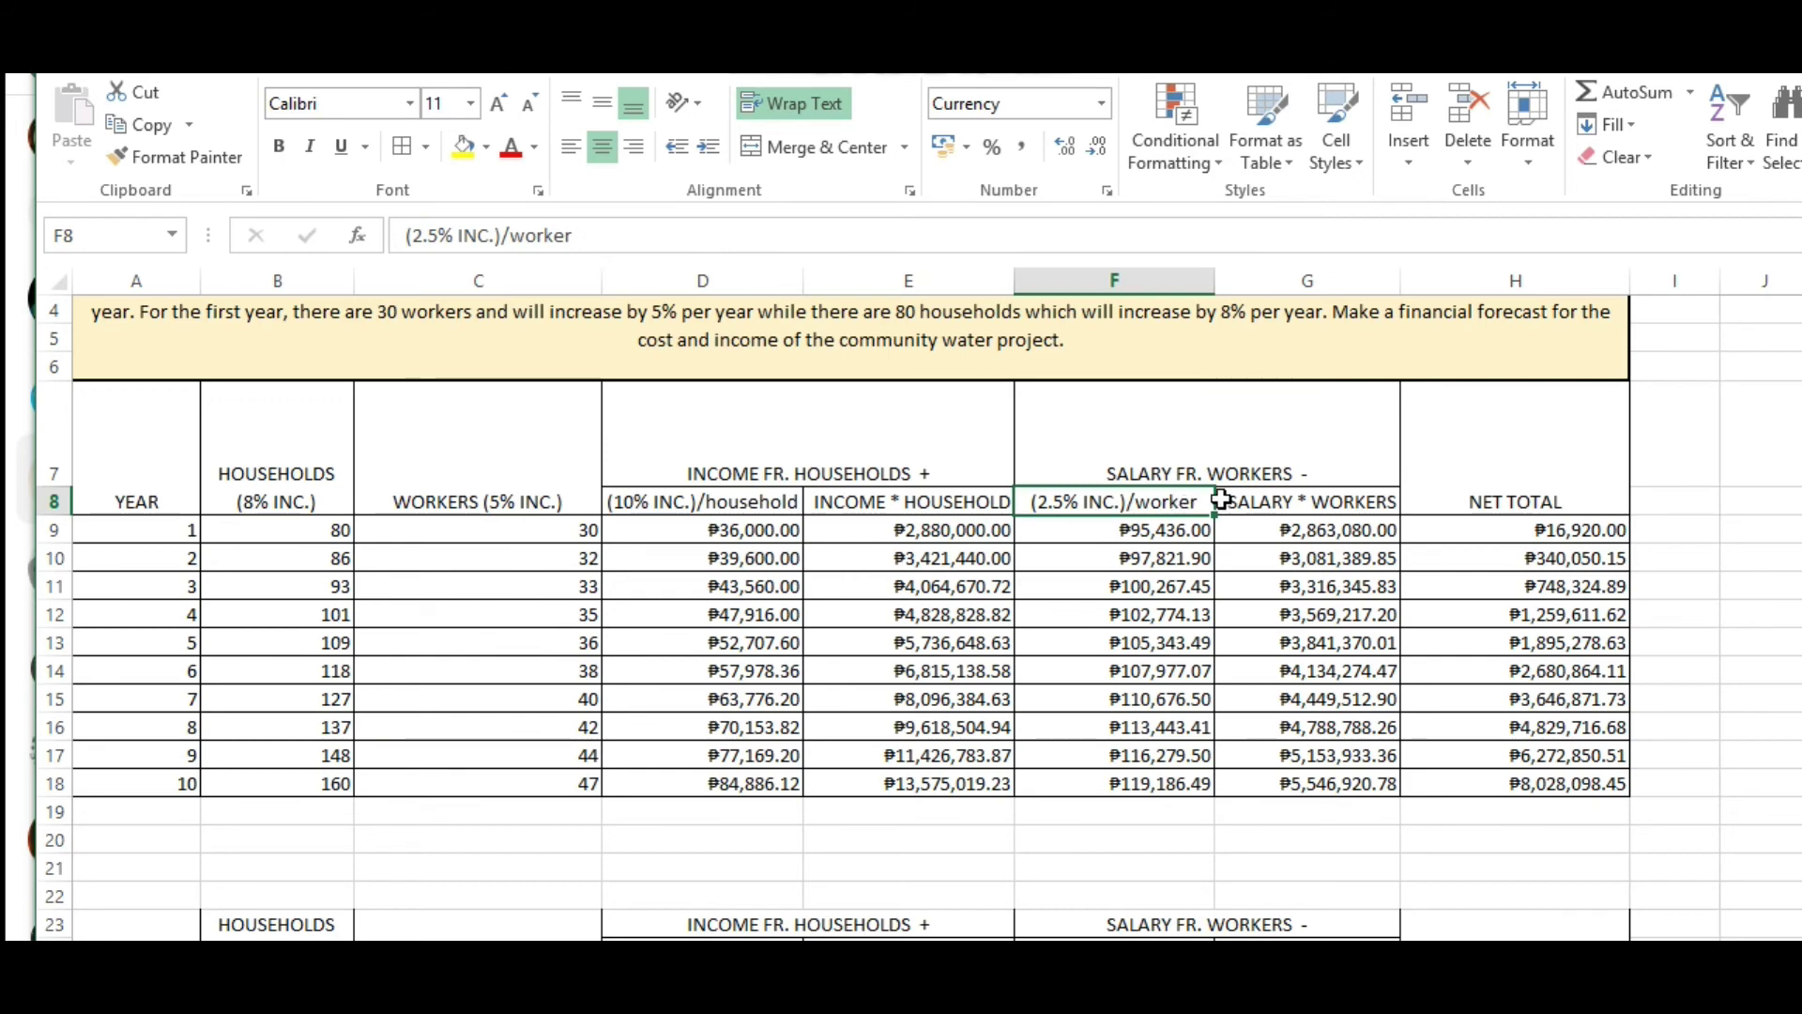
scroll(1147, 375, up, 1)
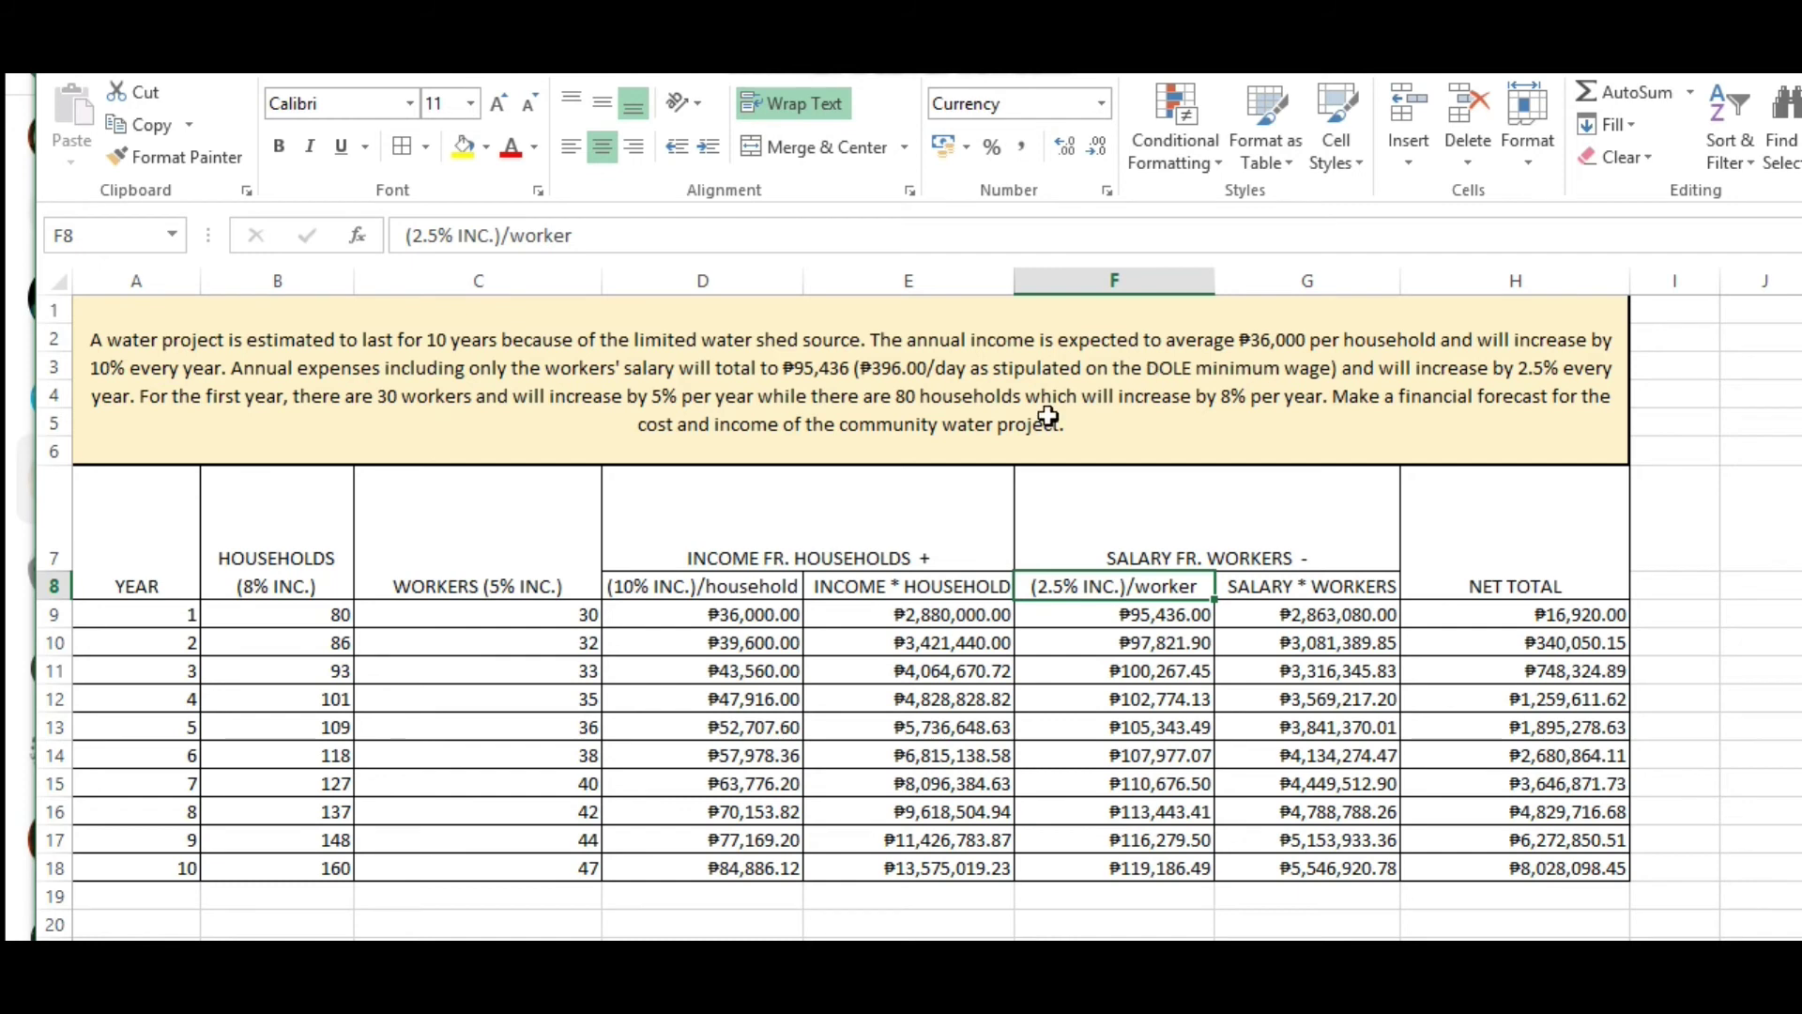
Check the year 1 income per household and the formulas for total income, total salary and net total in row 9.
click(773, 615)
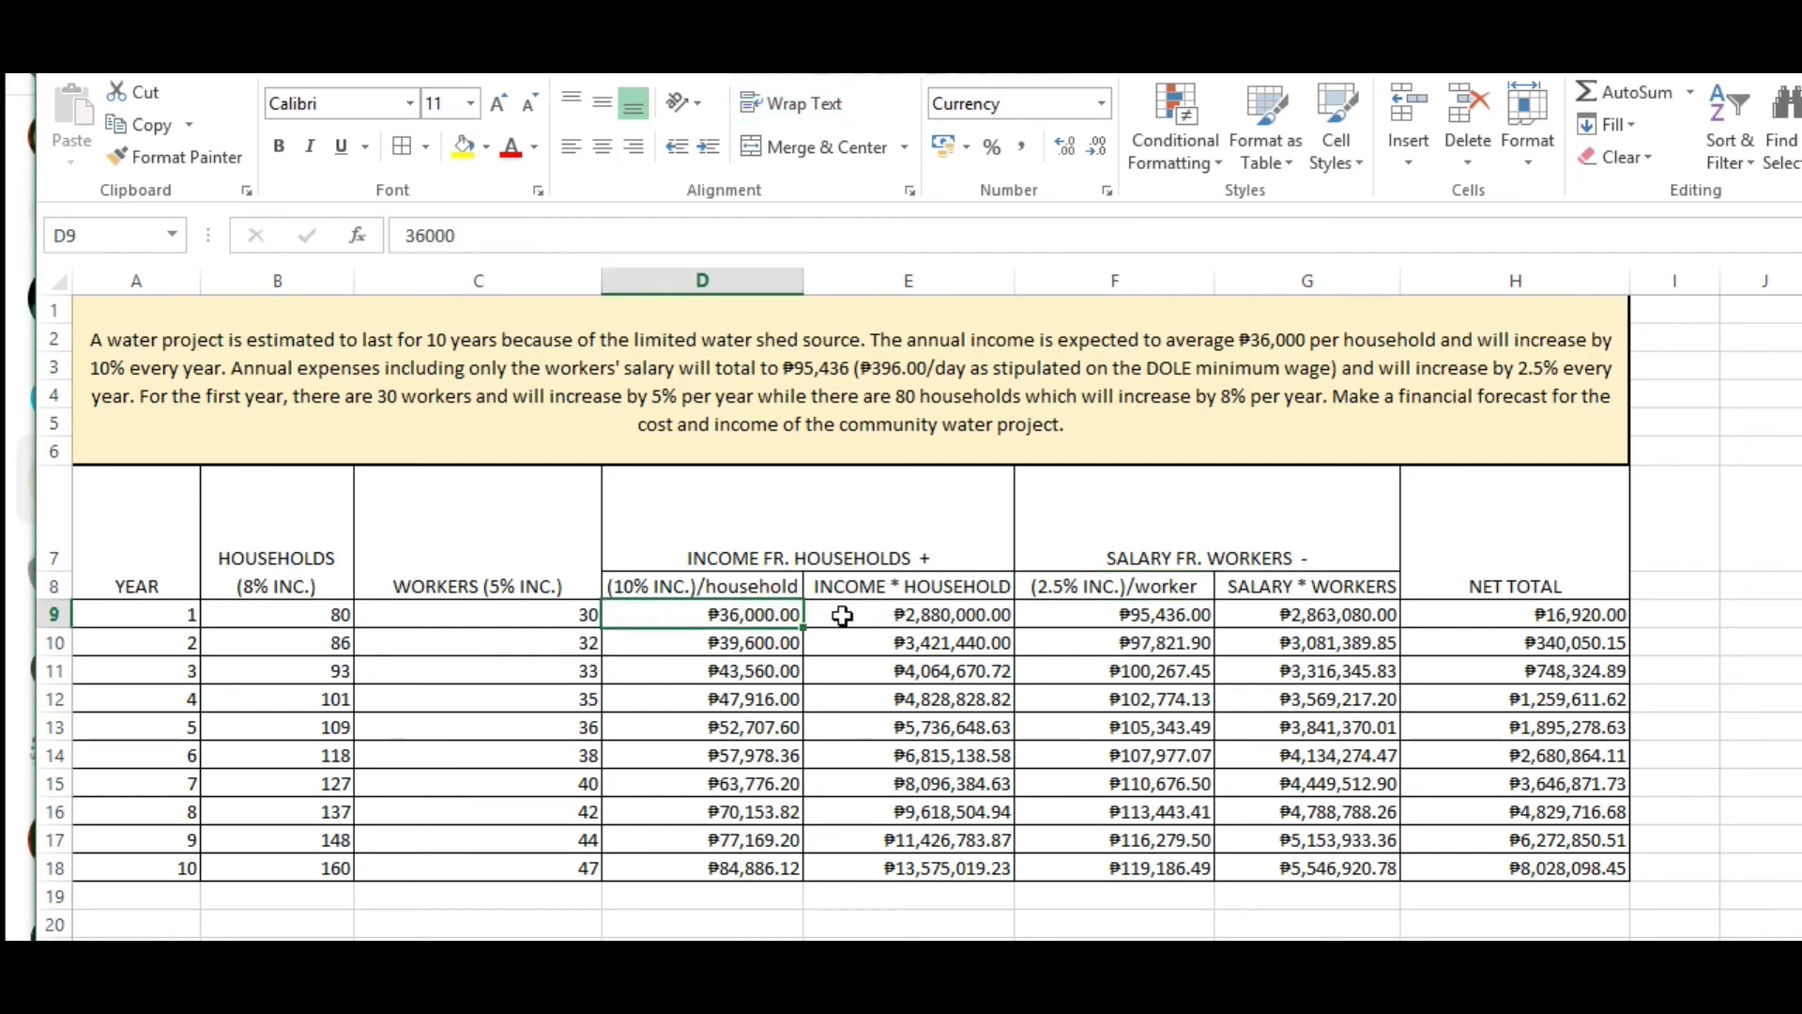
click(944, 618)
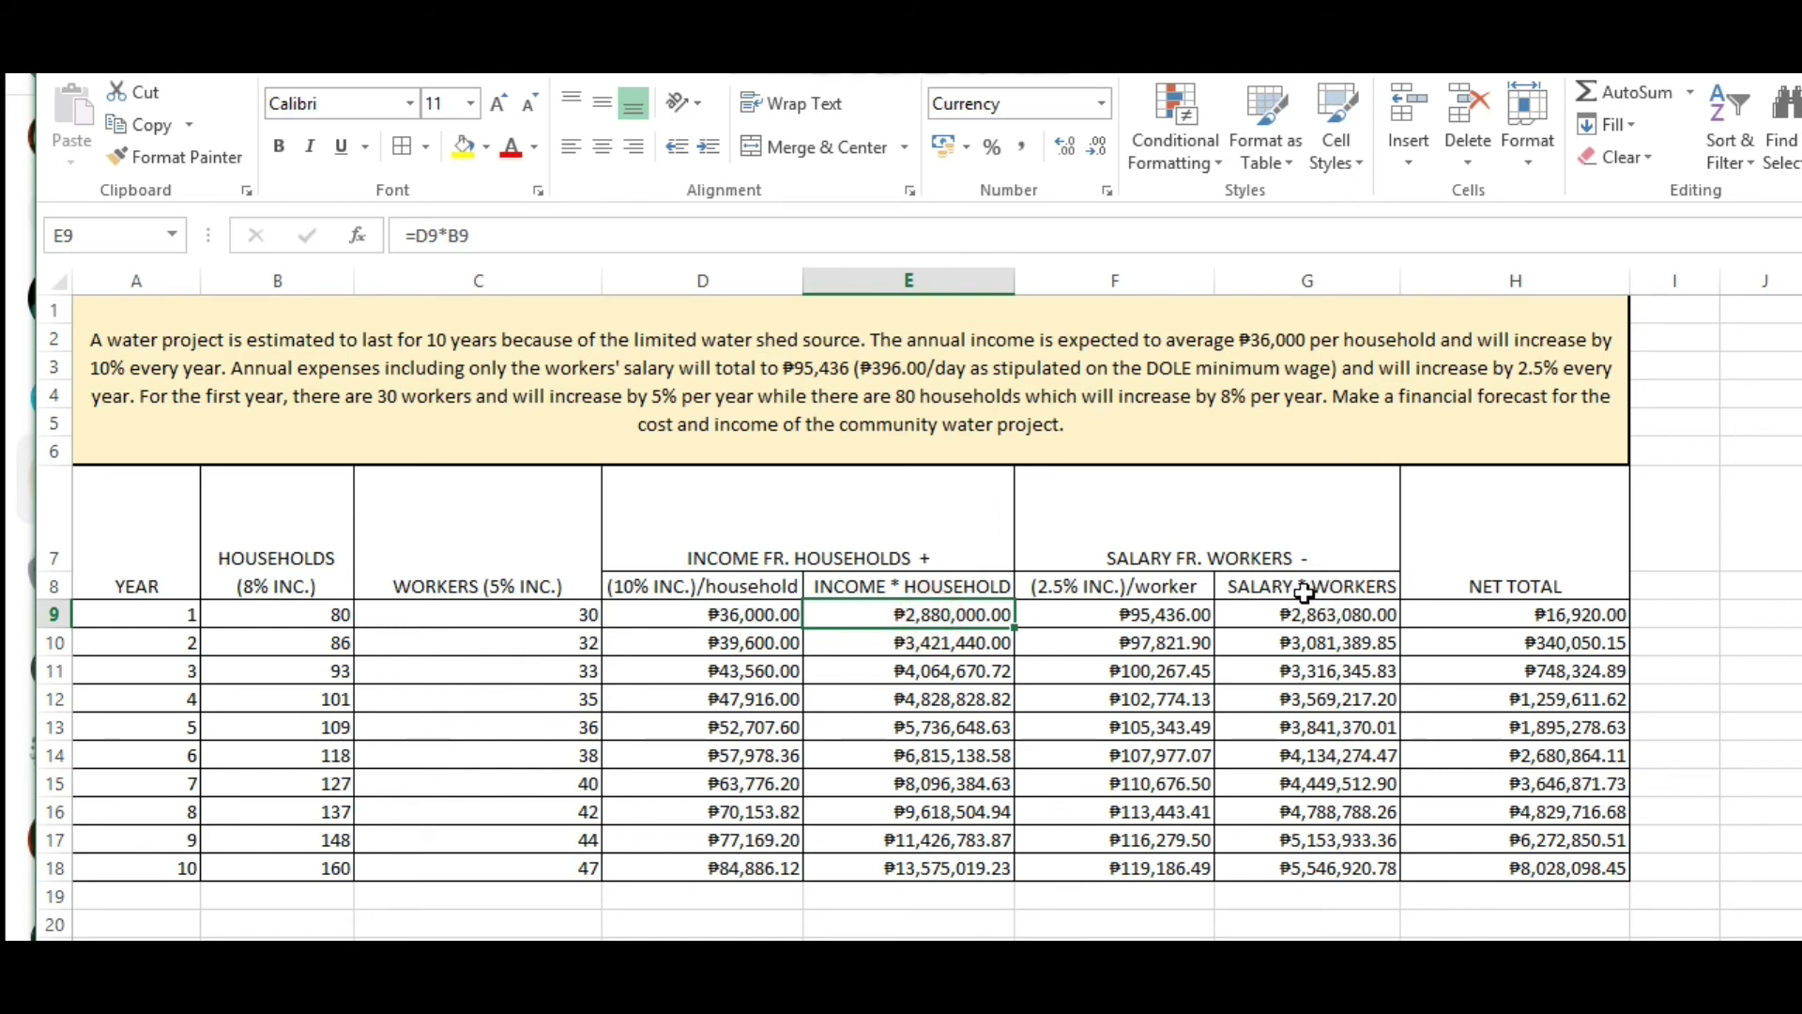
click(1357, 615)
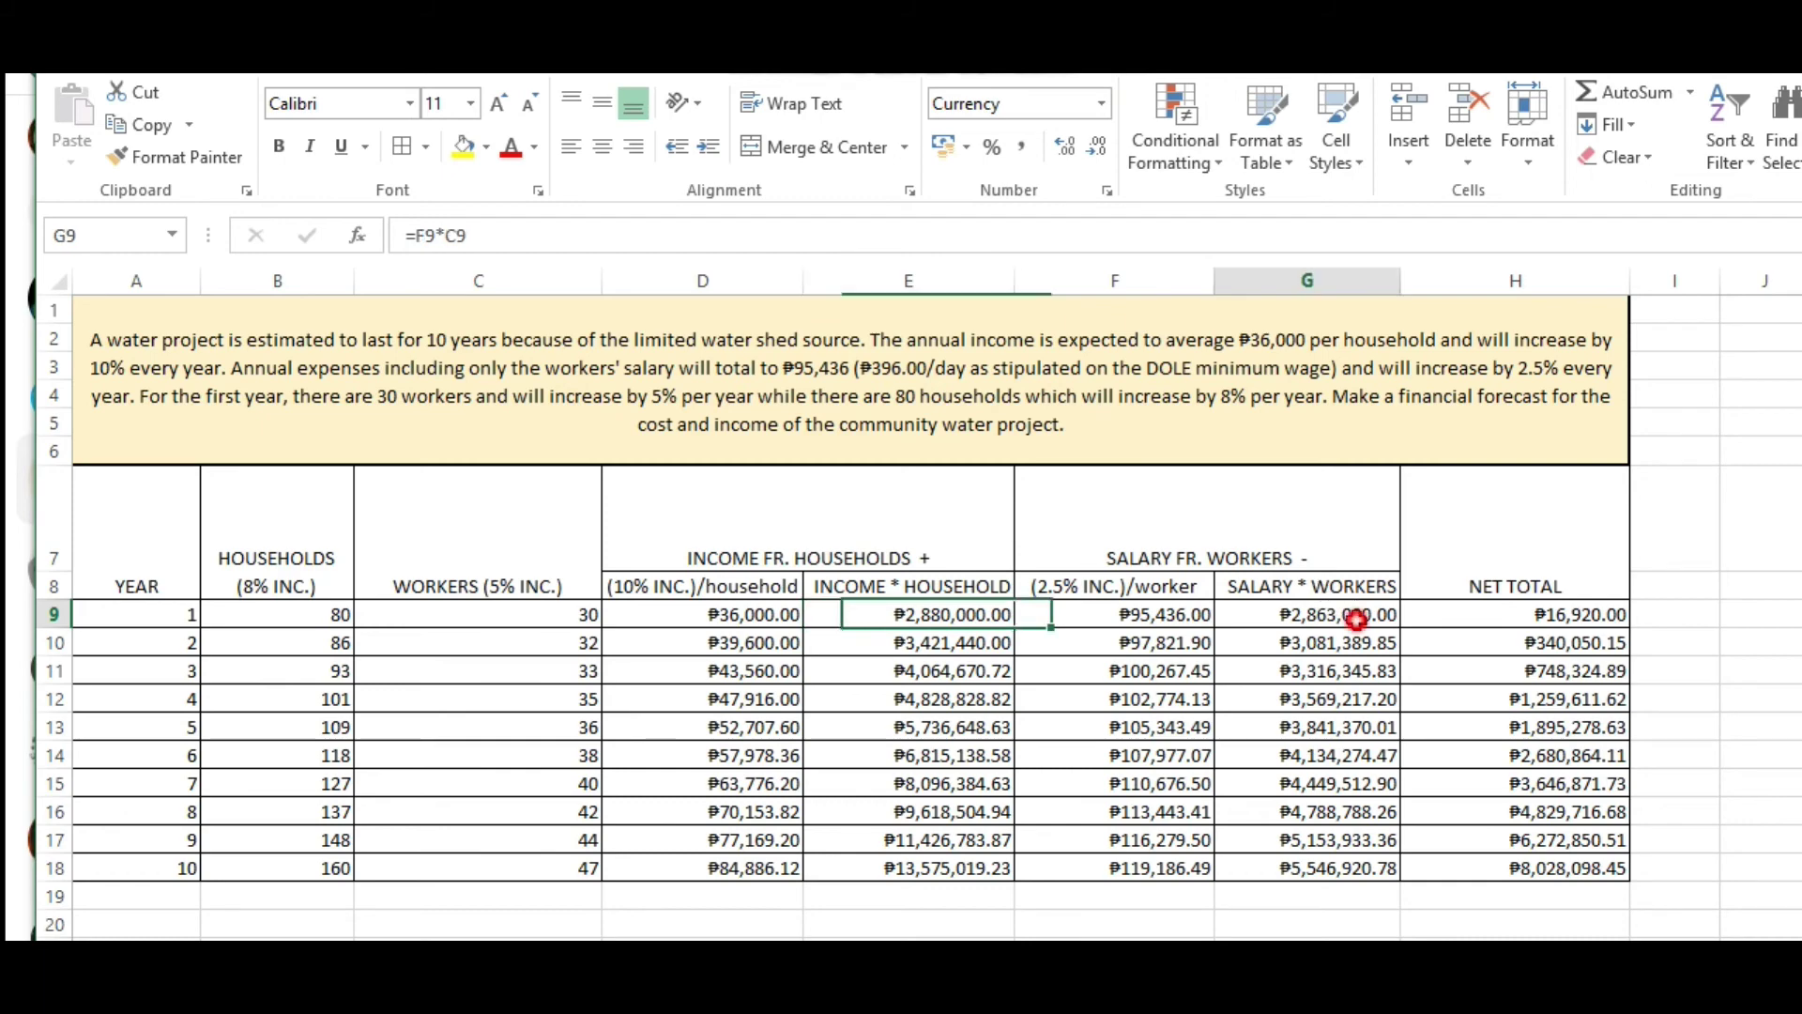
click(1516, 615)
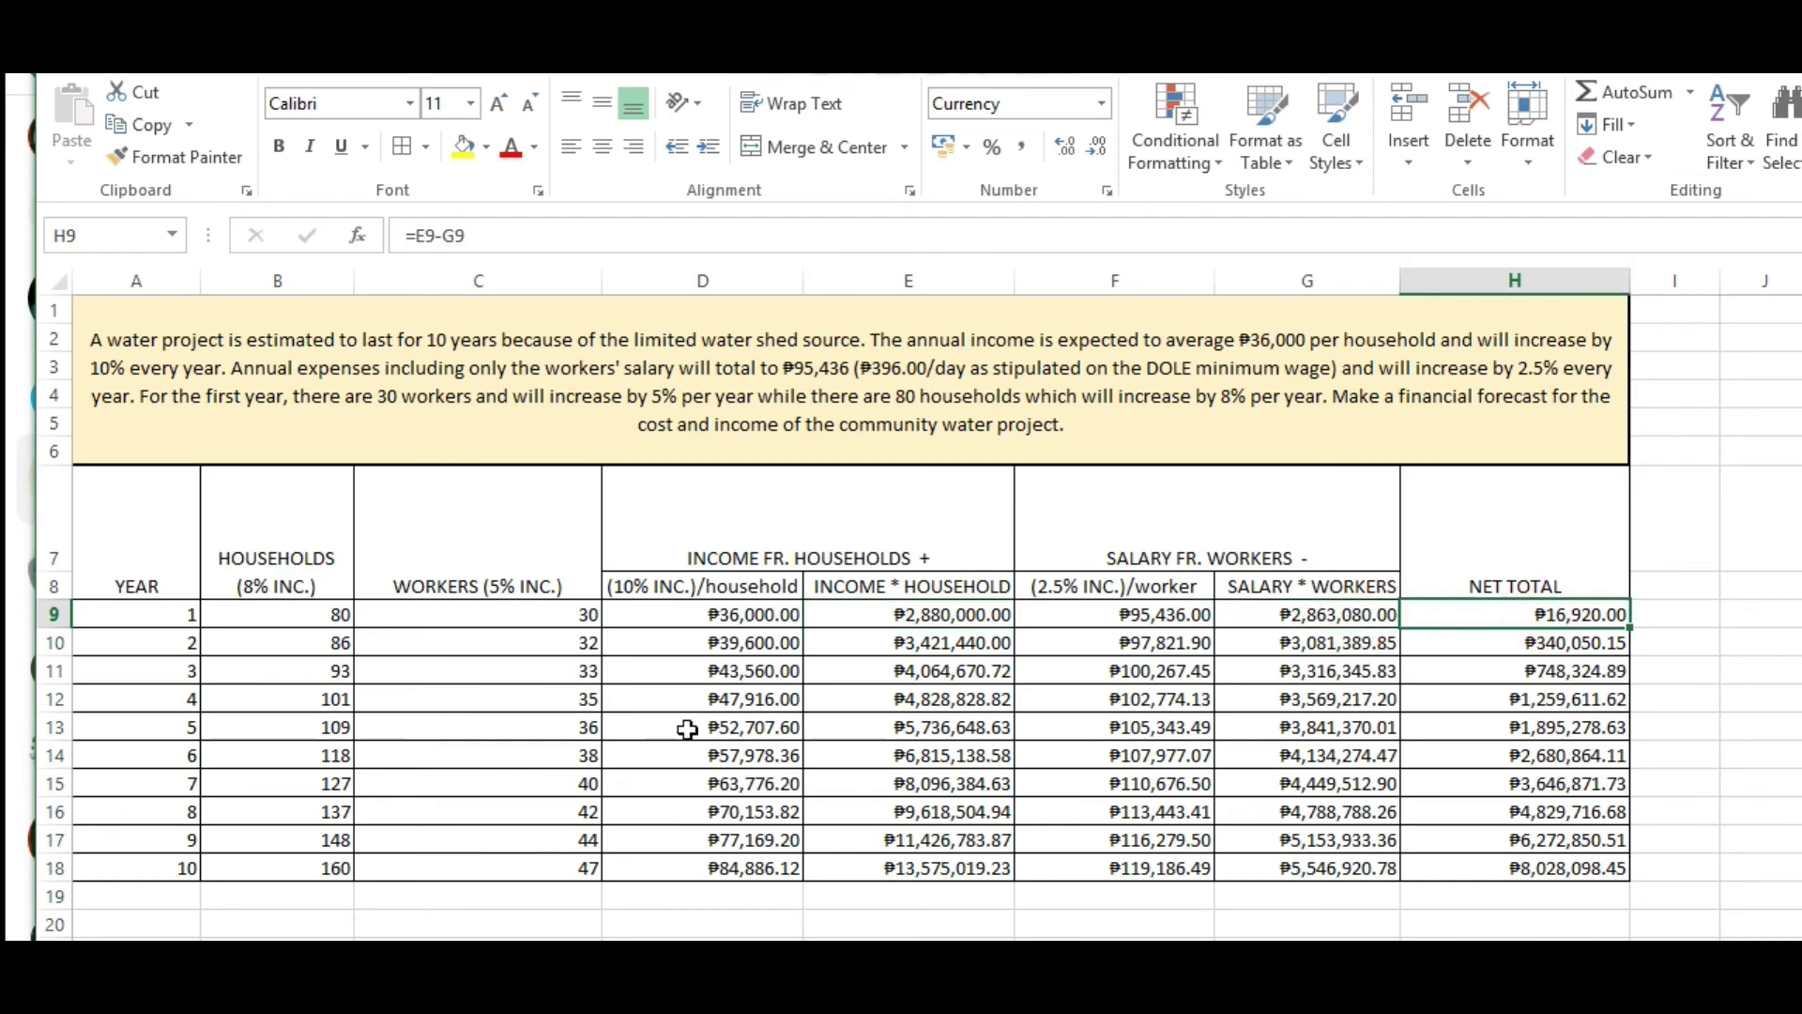
Bring up the chart insertion options and read the description of the combo chart.
scroll(688, 730, down, 2)
scroll(688, 730, up, 1)
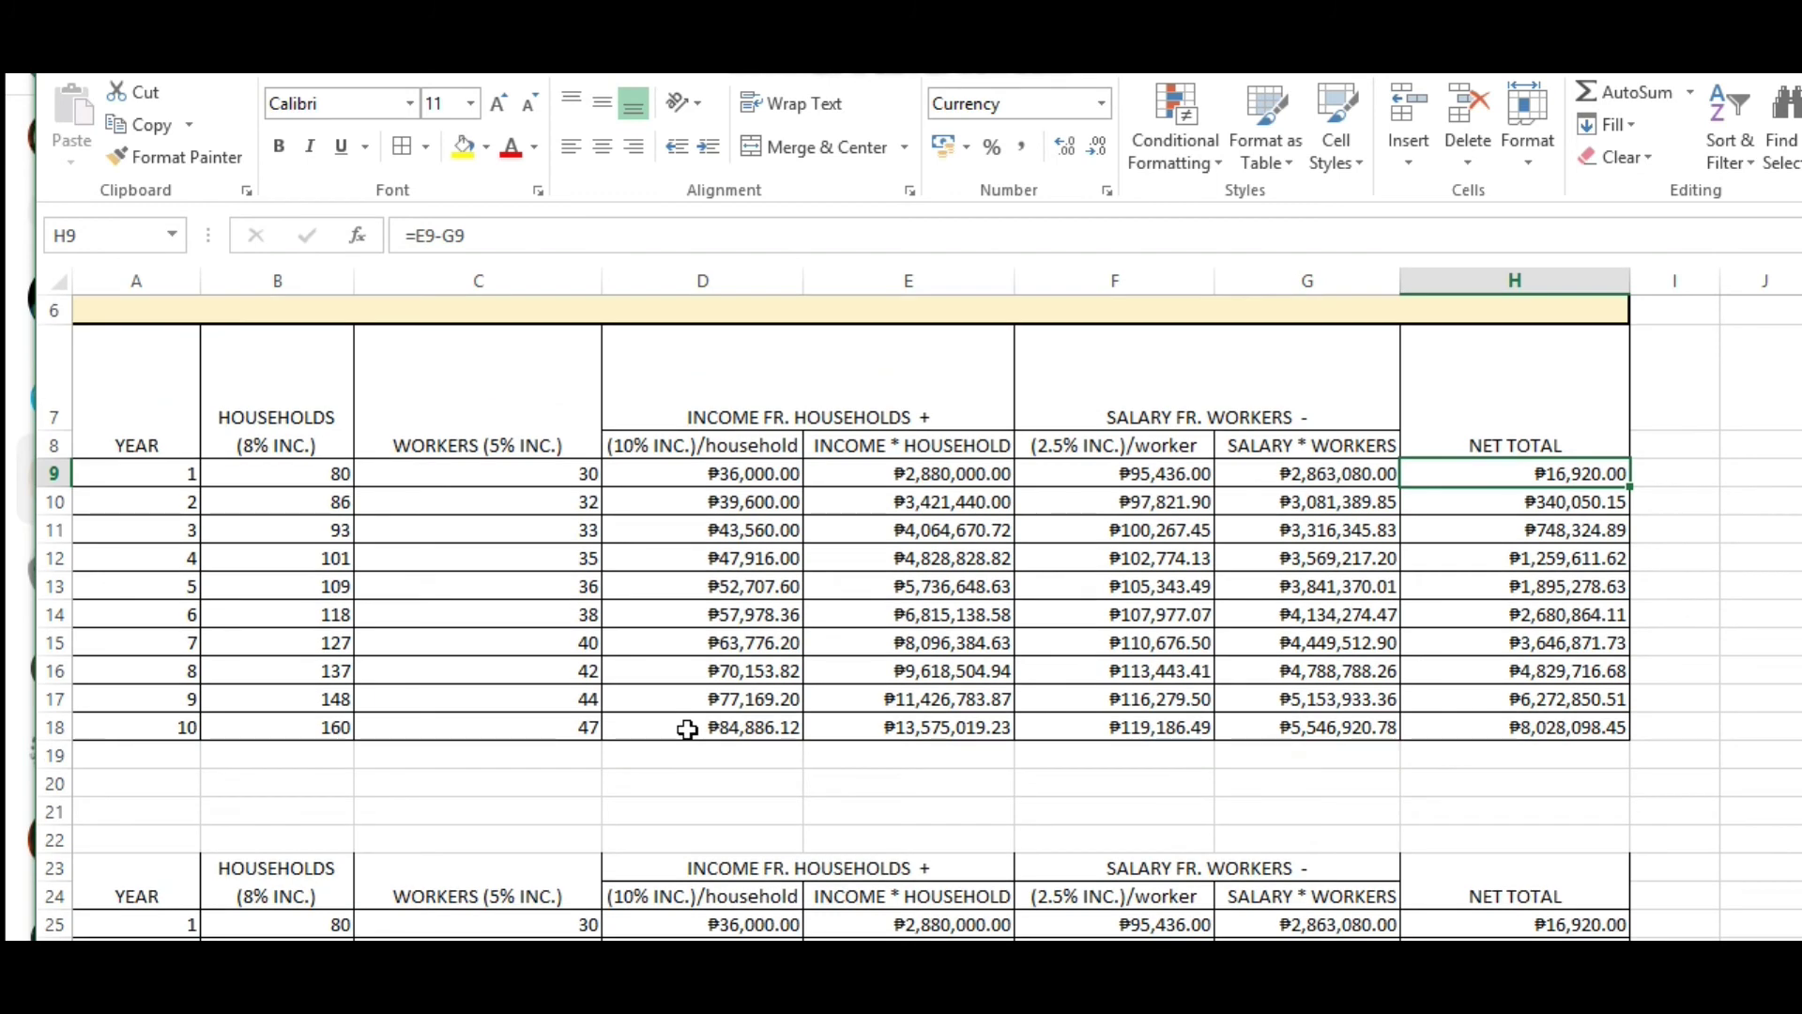
scroll(688, 731, up, 1)
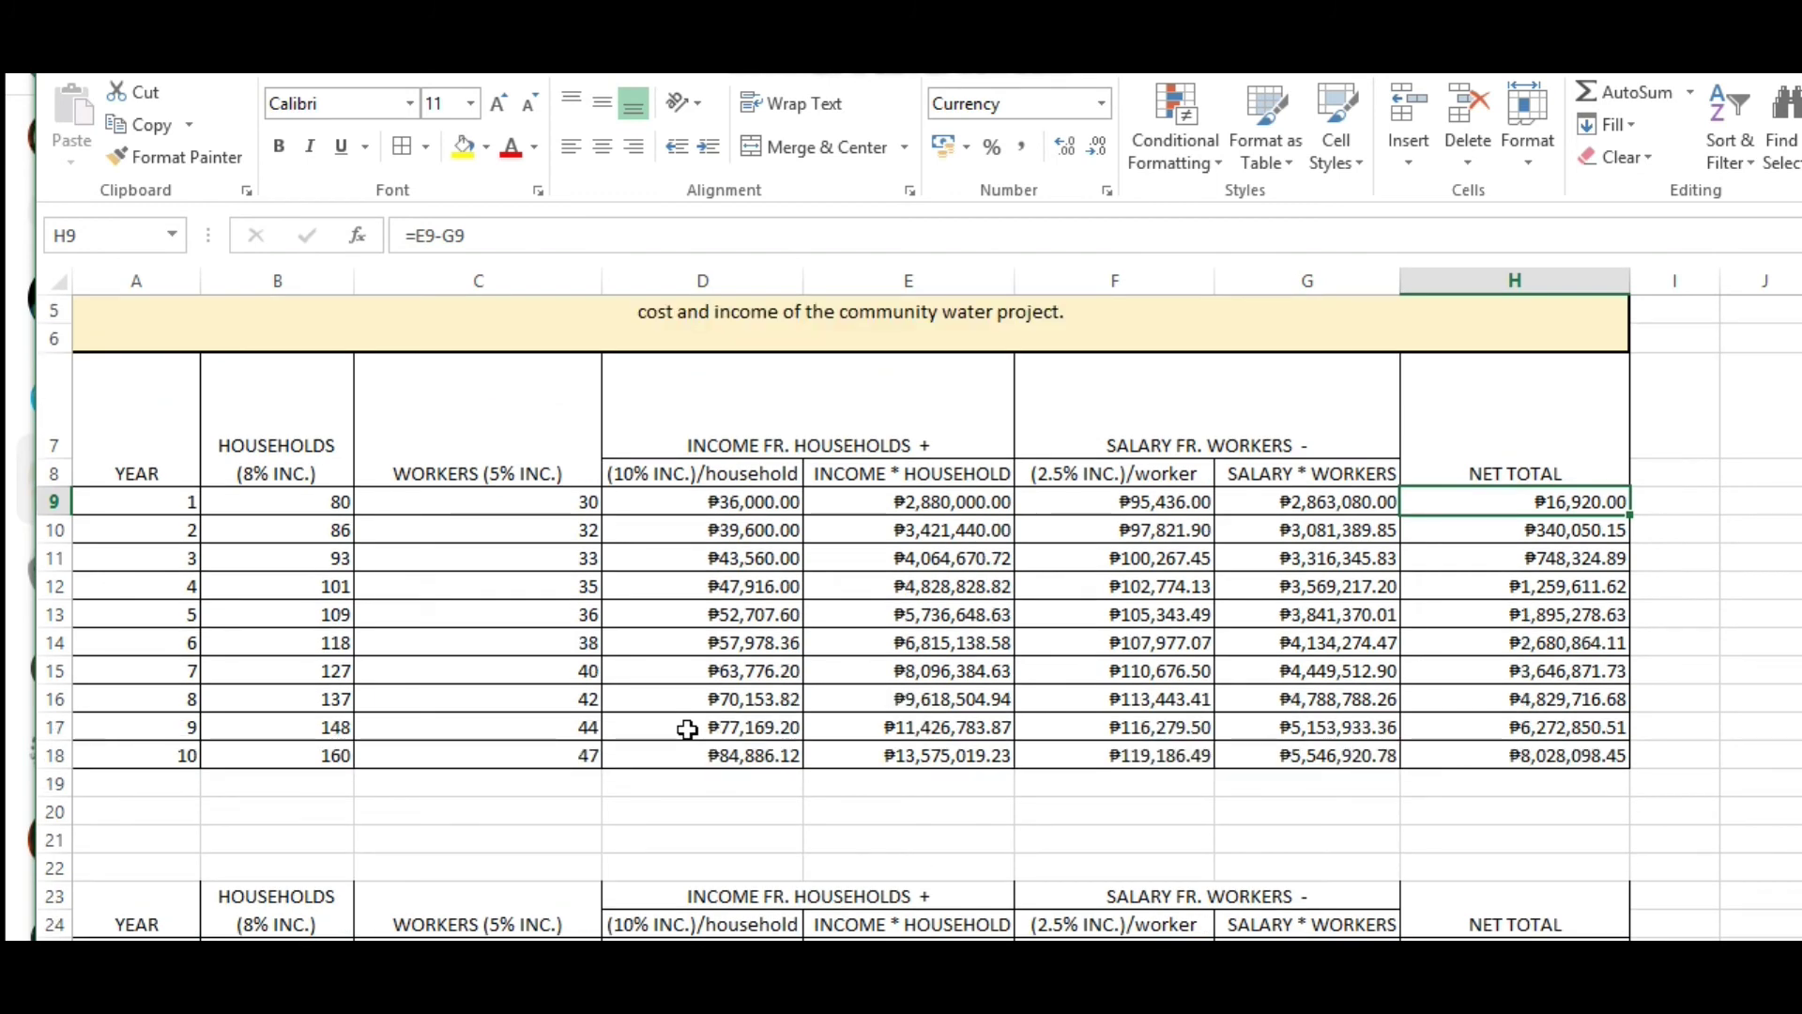
scroll(688, 731, up, 1)
click(280, 71)
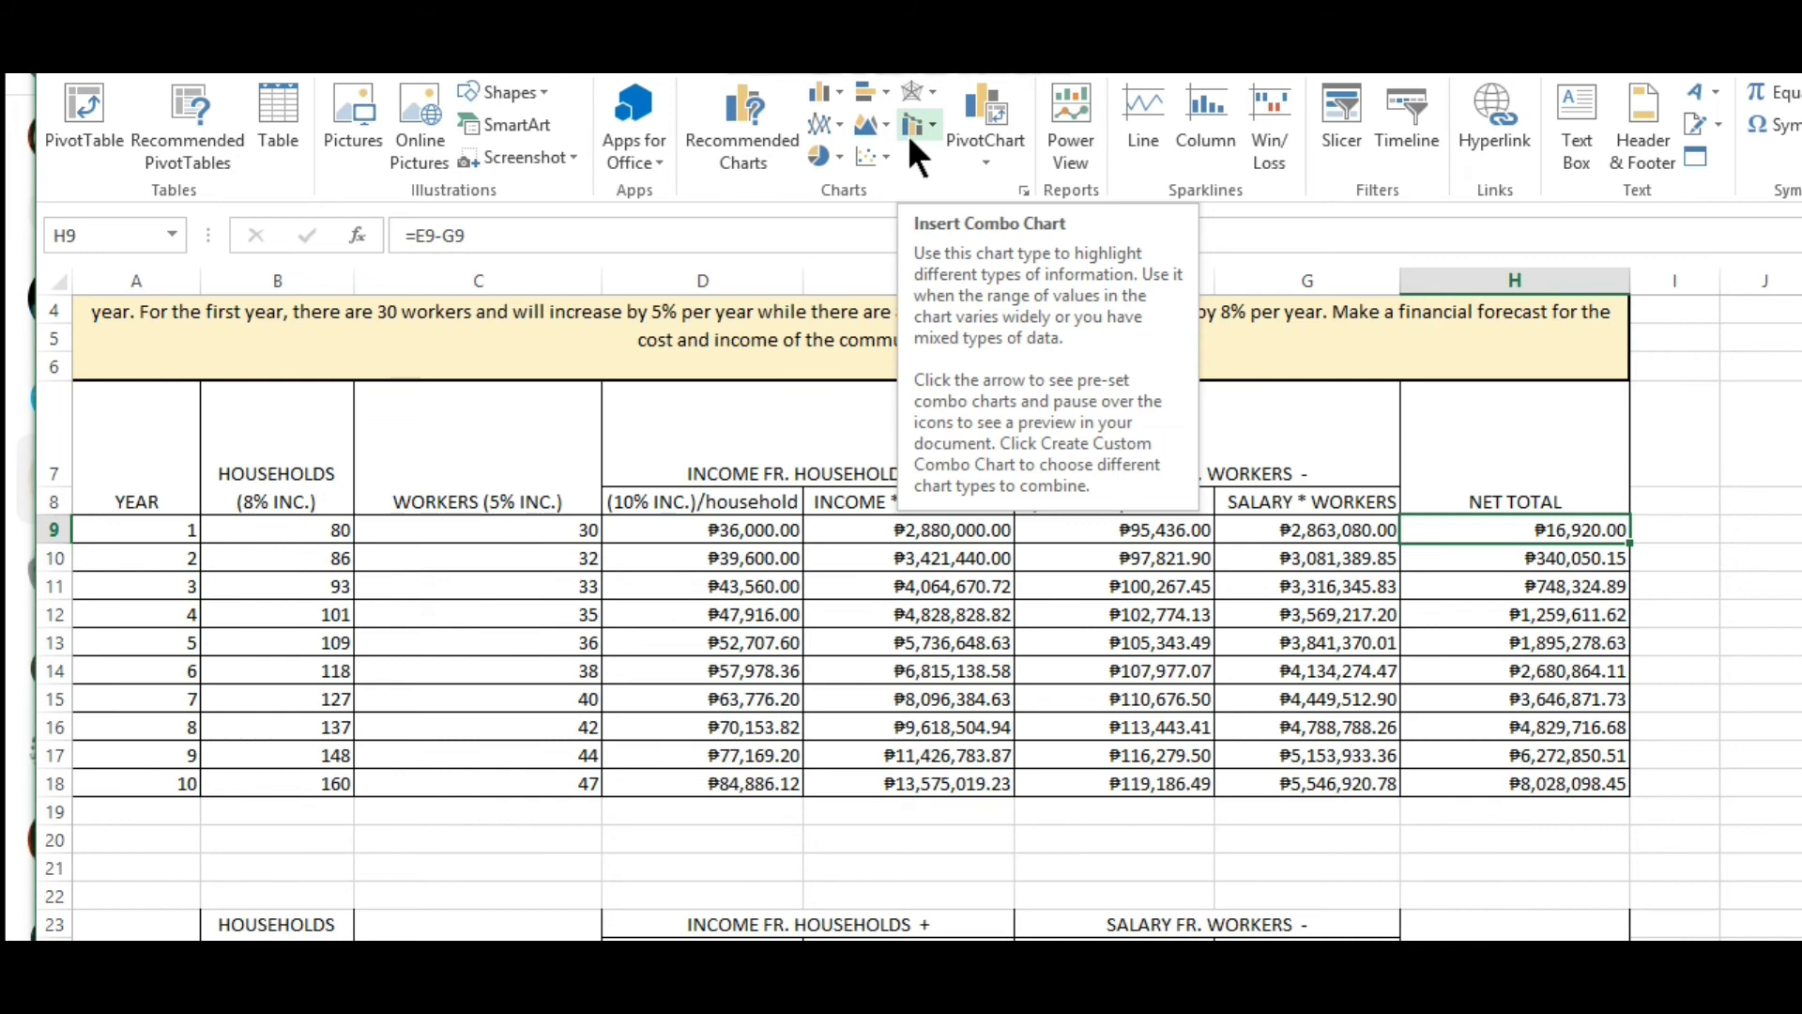
Highlight the net totals in cells H9 through H18 and review them as possible chart data.
click(1477, 532)
drag(1480, 576, 1490, 784)
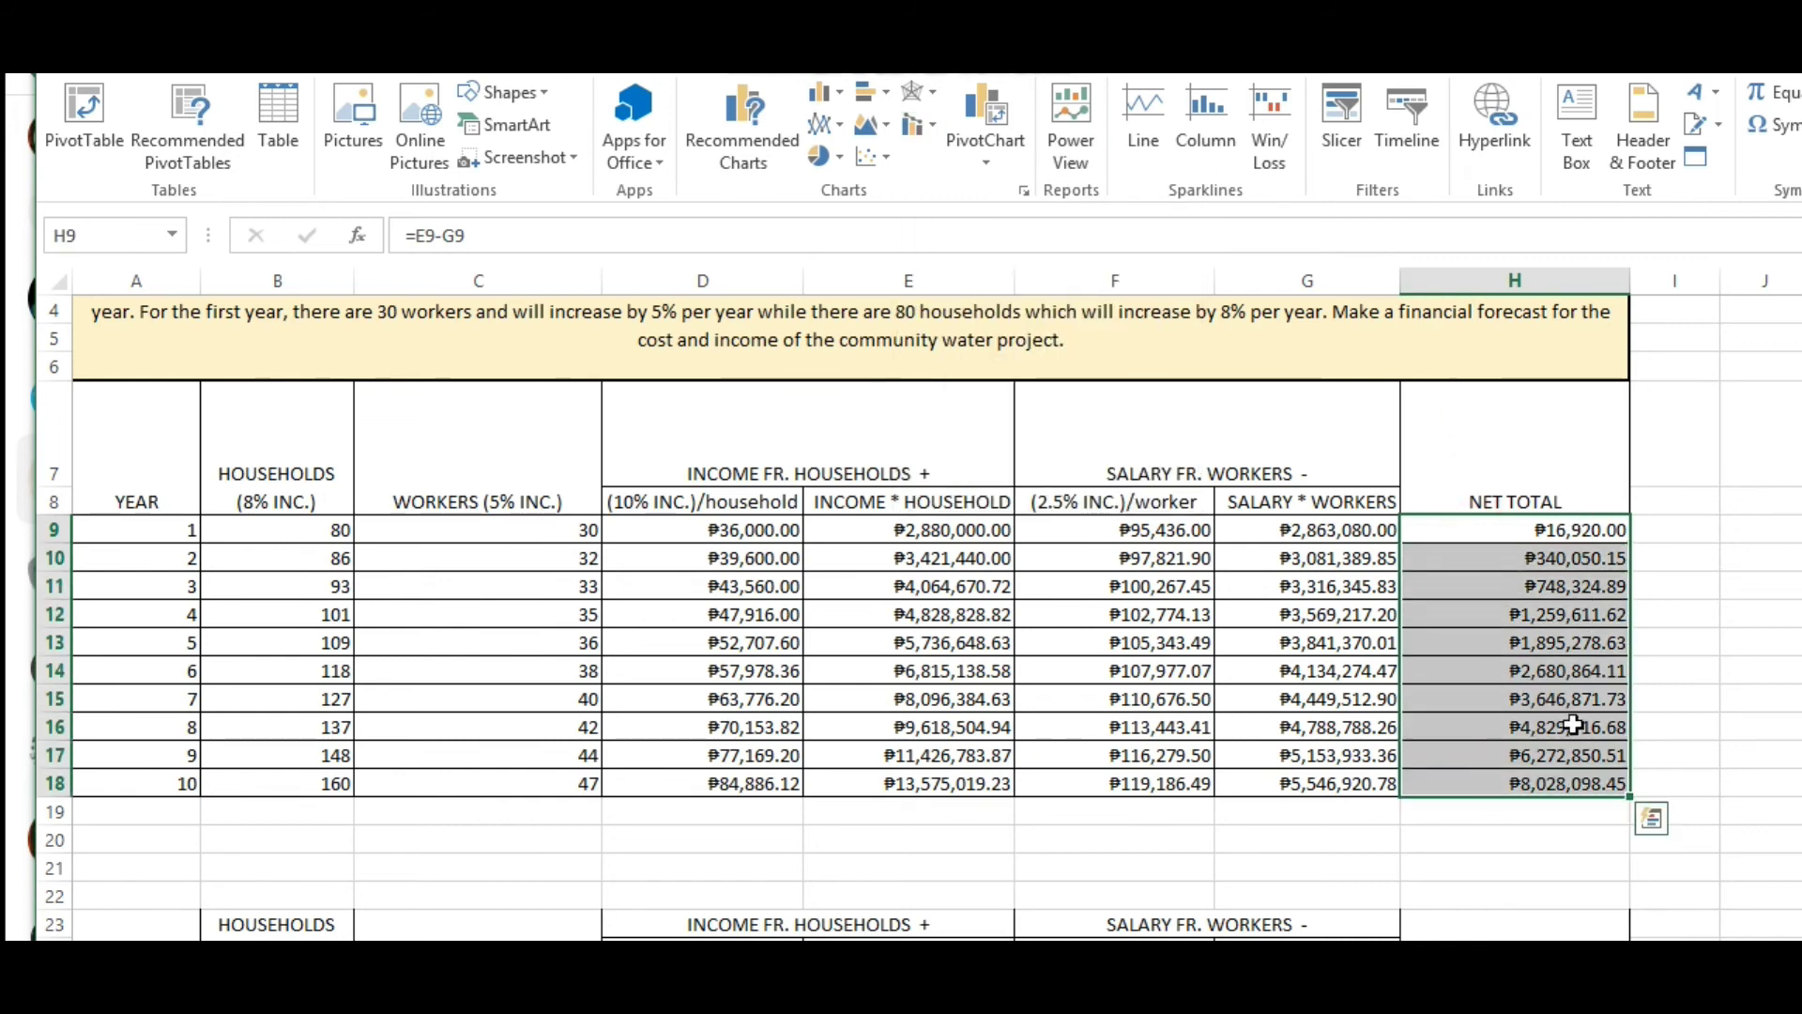
click(1554, 755)
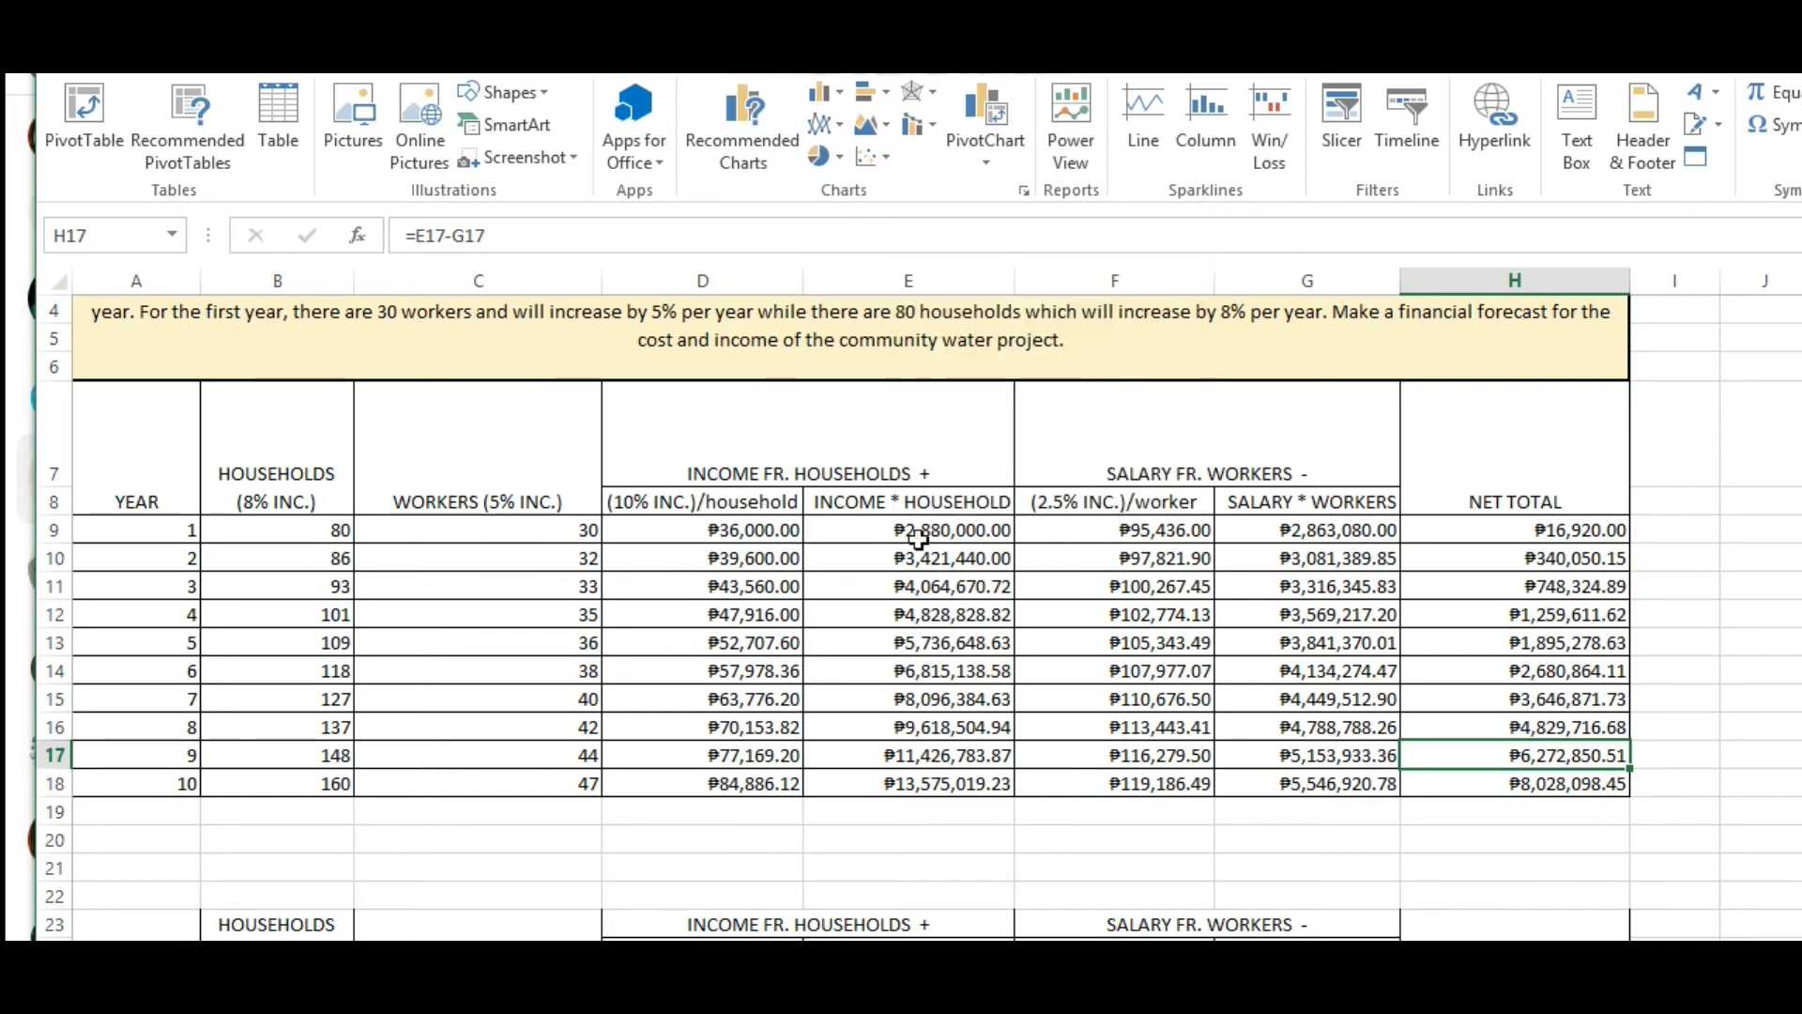
click(739, 527)
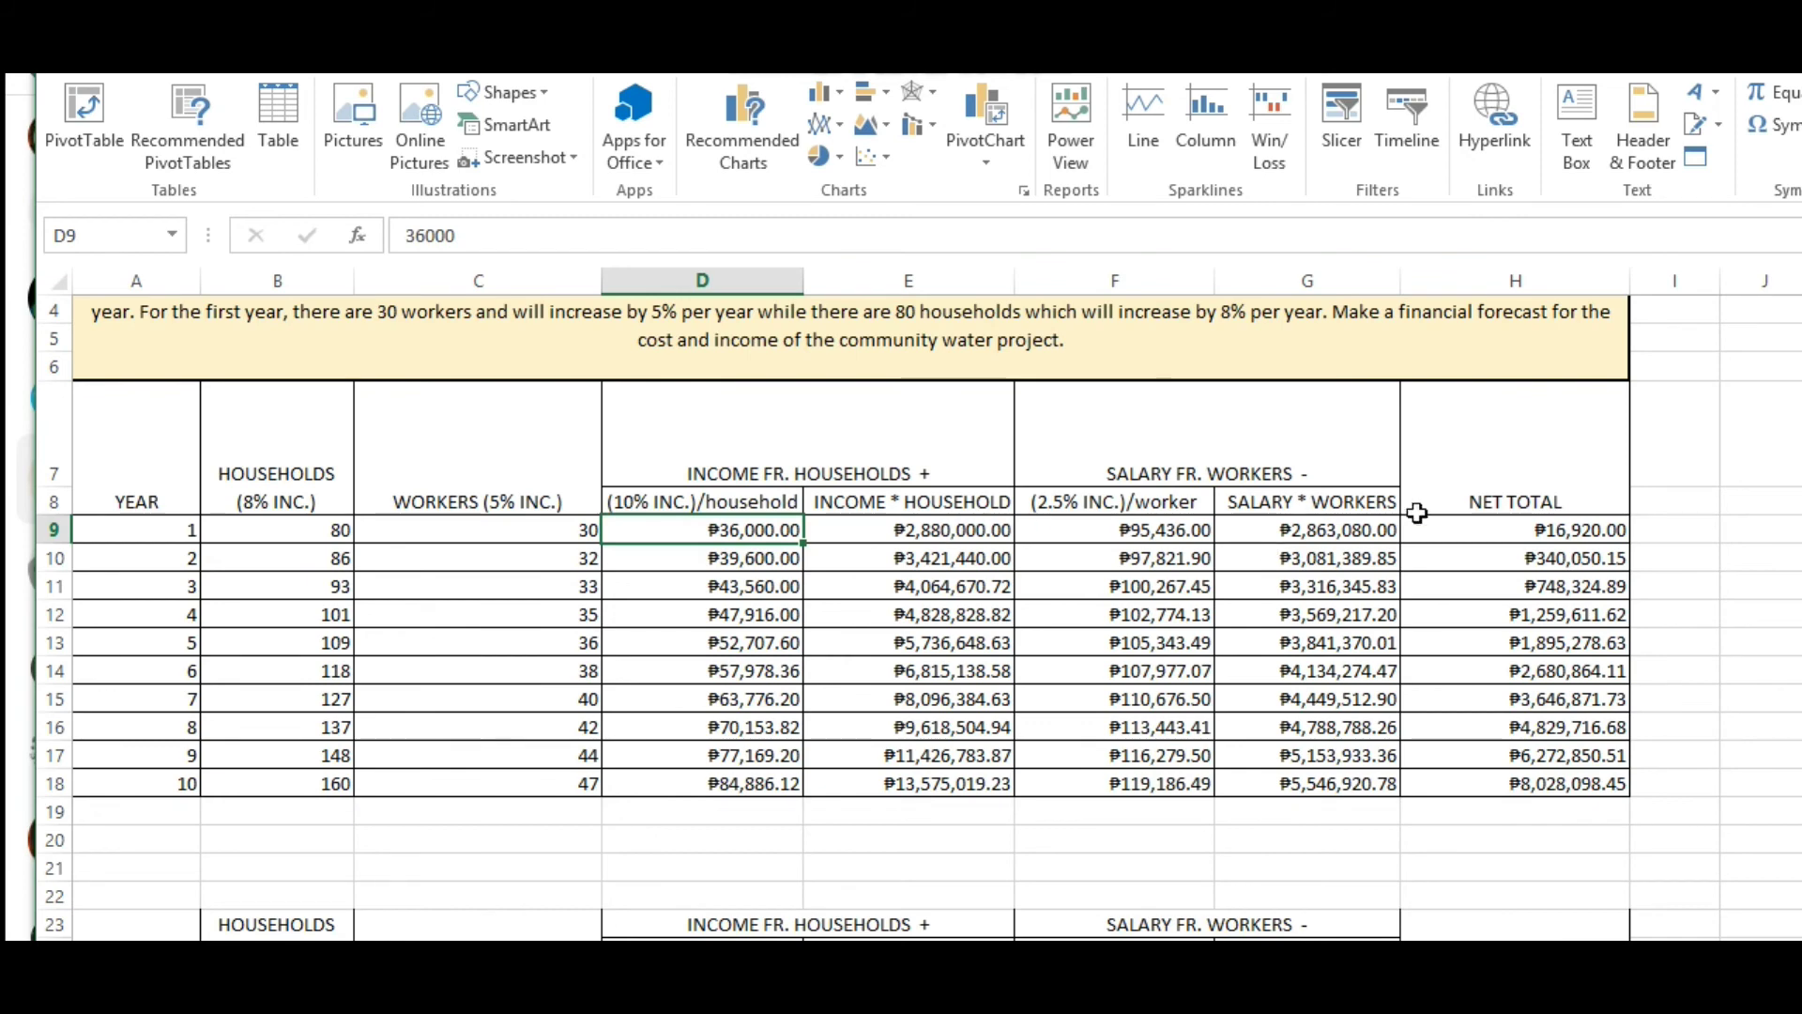
click(1498, 528)
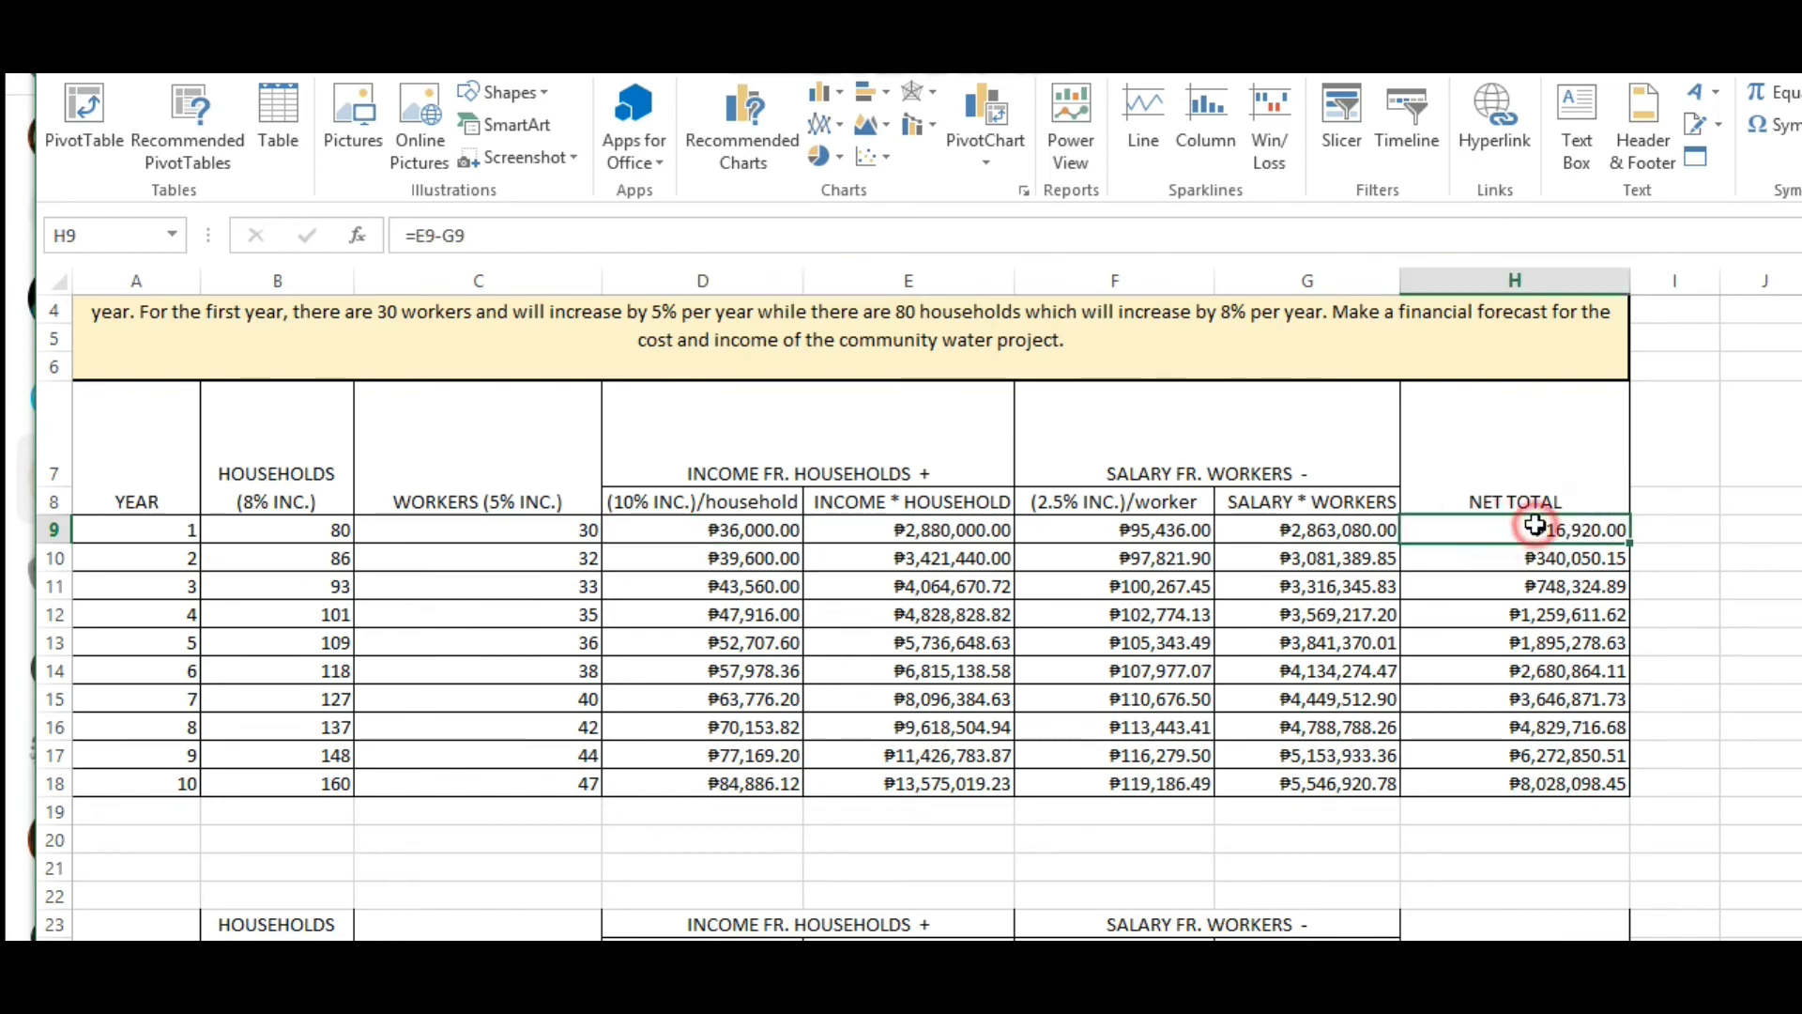
drag(1532, 526, 1534, 775)
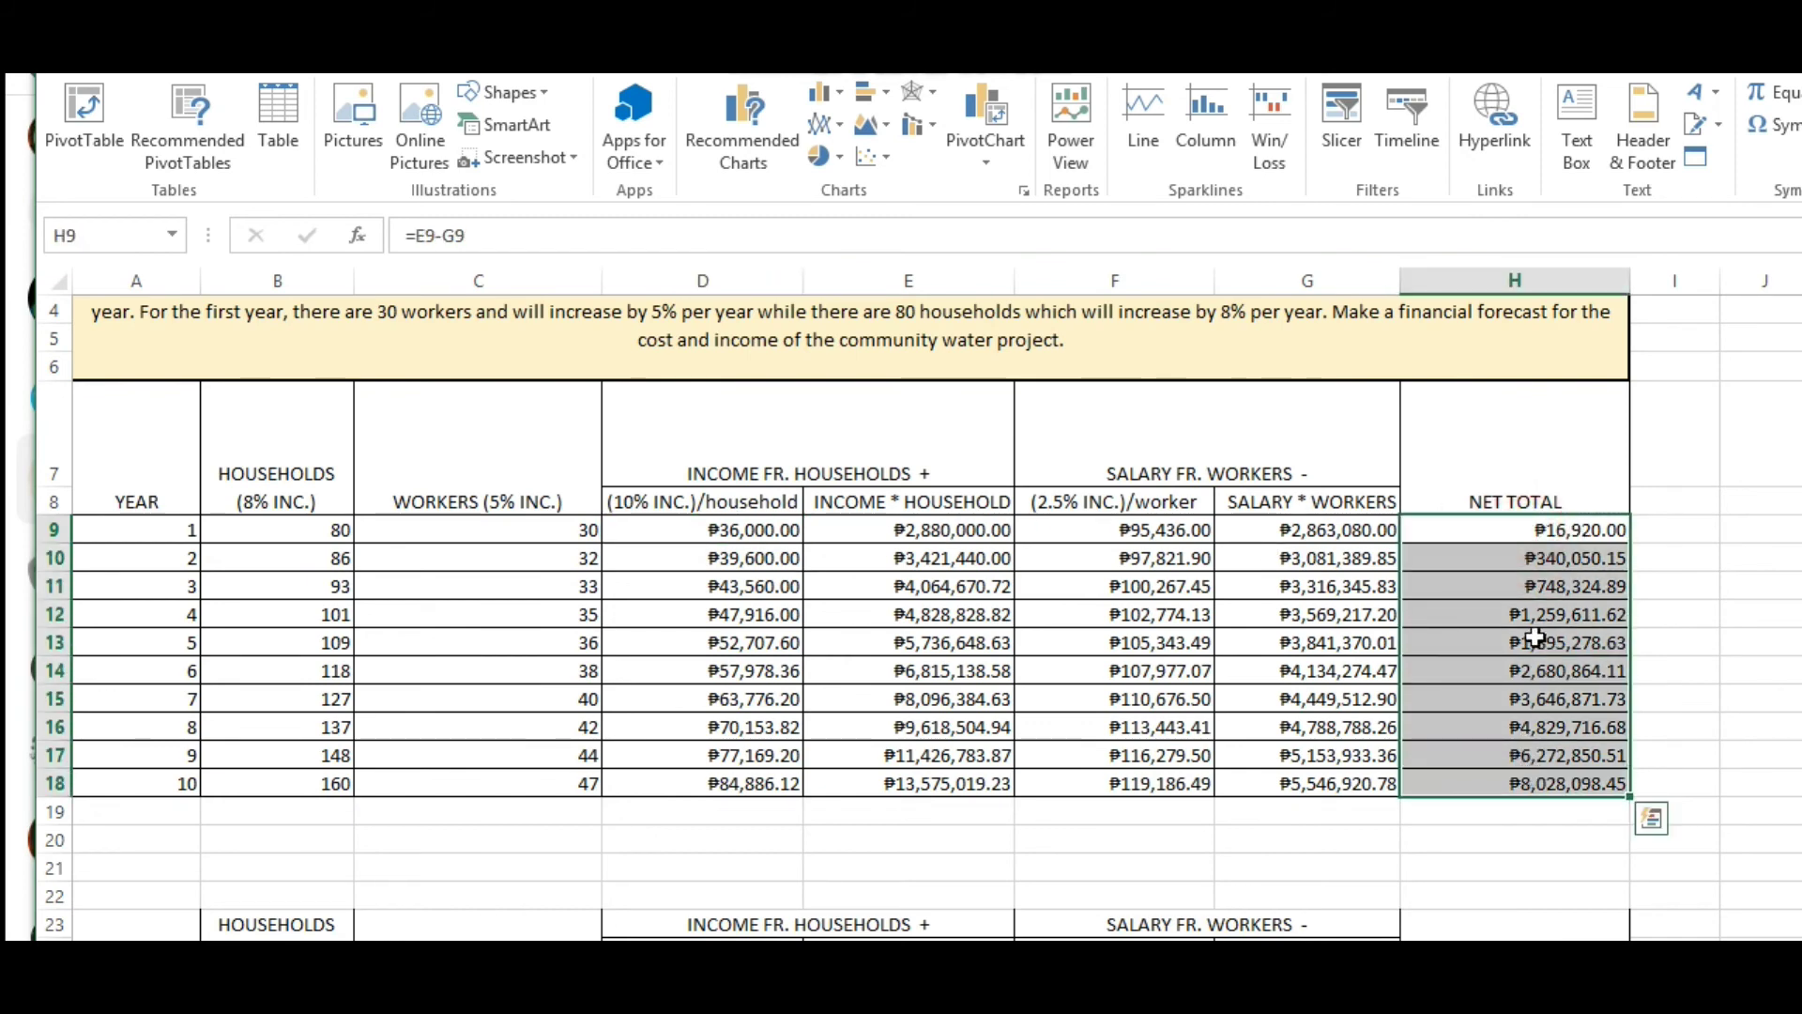
click(1531, 526)
drag(1580, 527, 1540, 774)
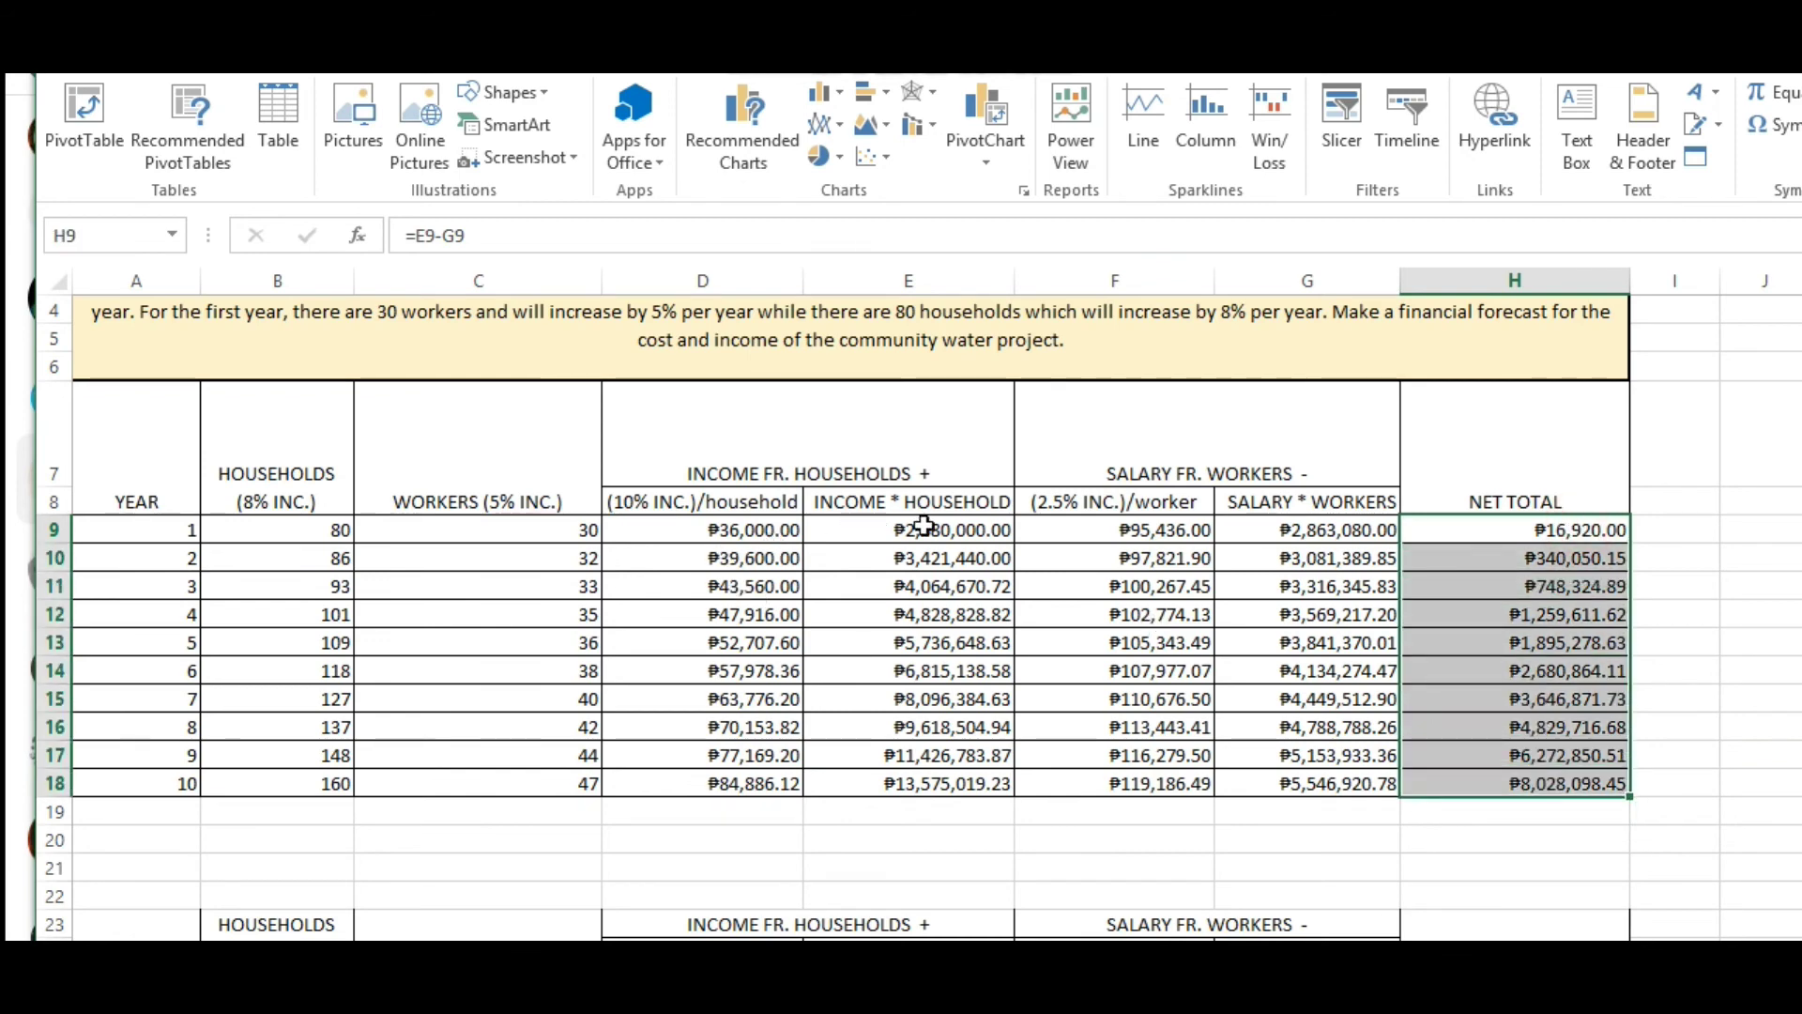
Highlight the total income, total salary and net total columns one after another for rows 9 through 18.
drag(921, 527, 932, 784)
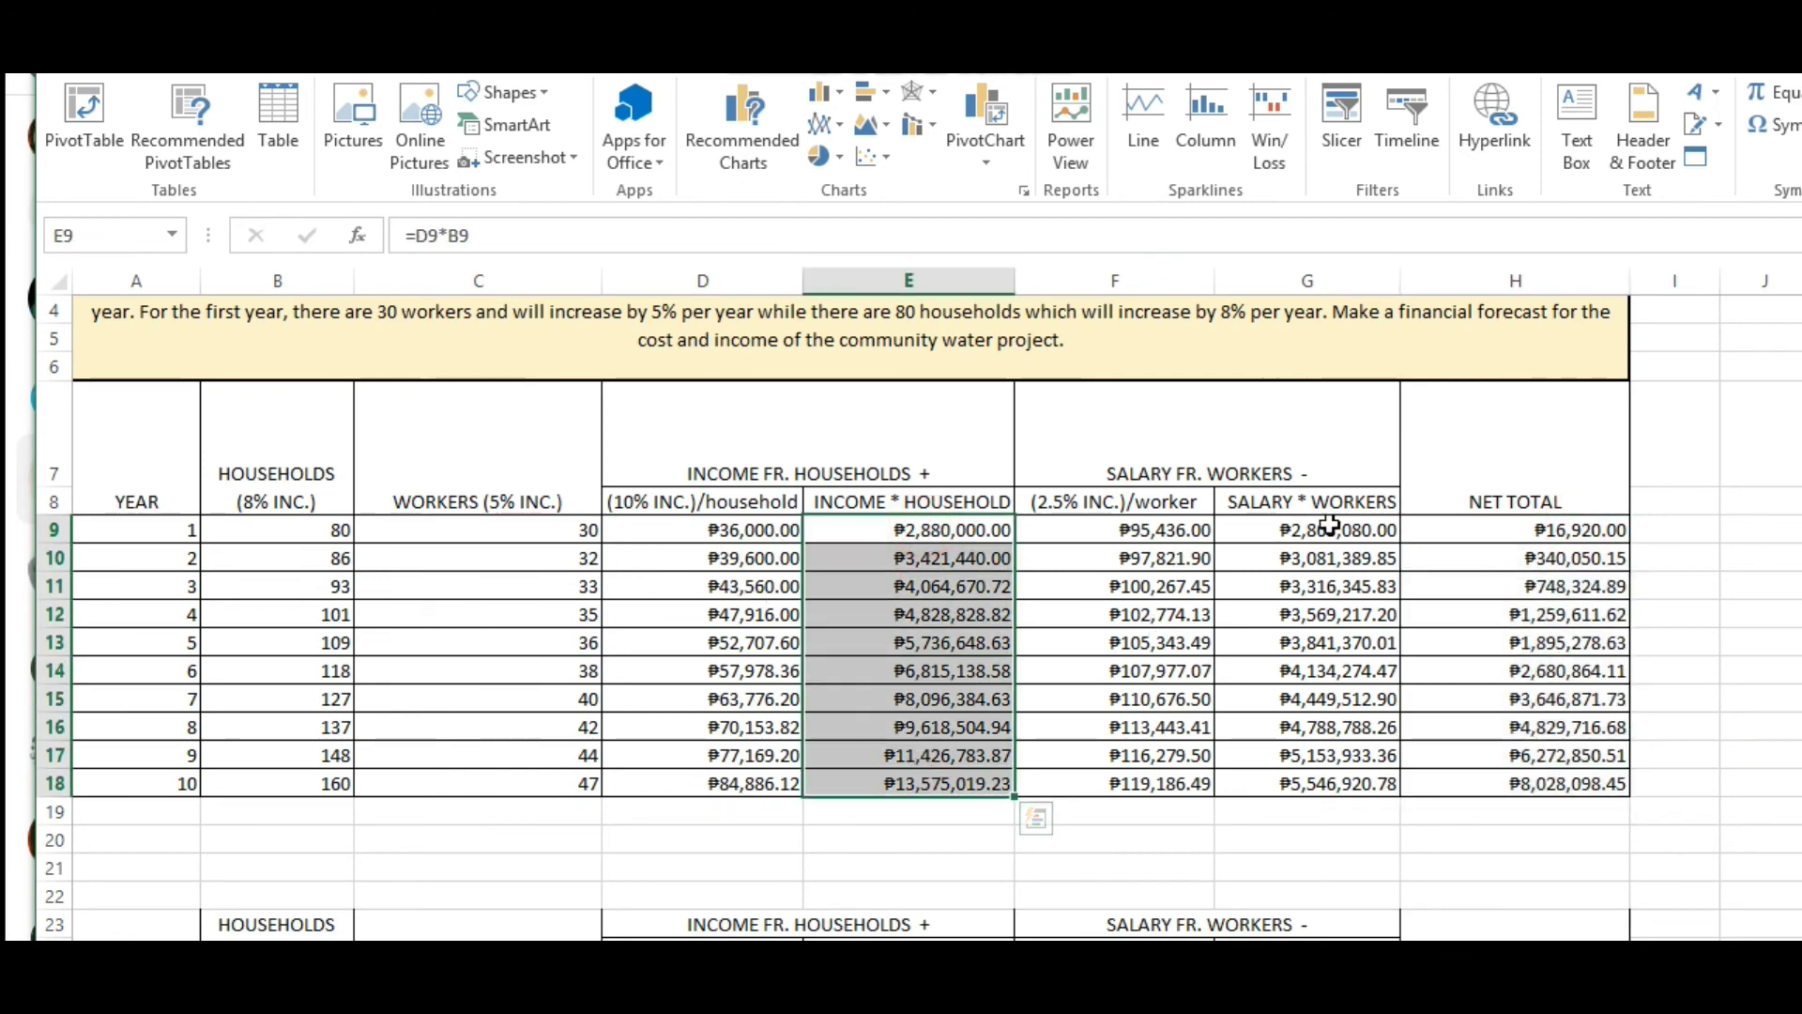
drag(1332, 529, 1326, 782)
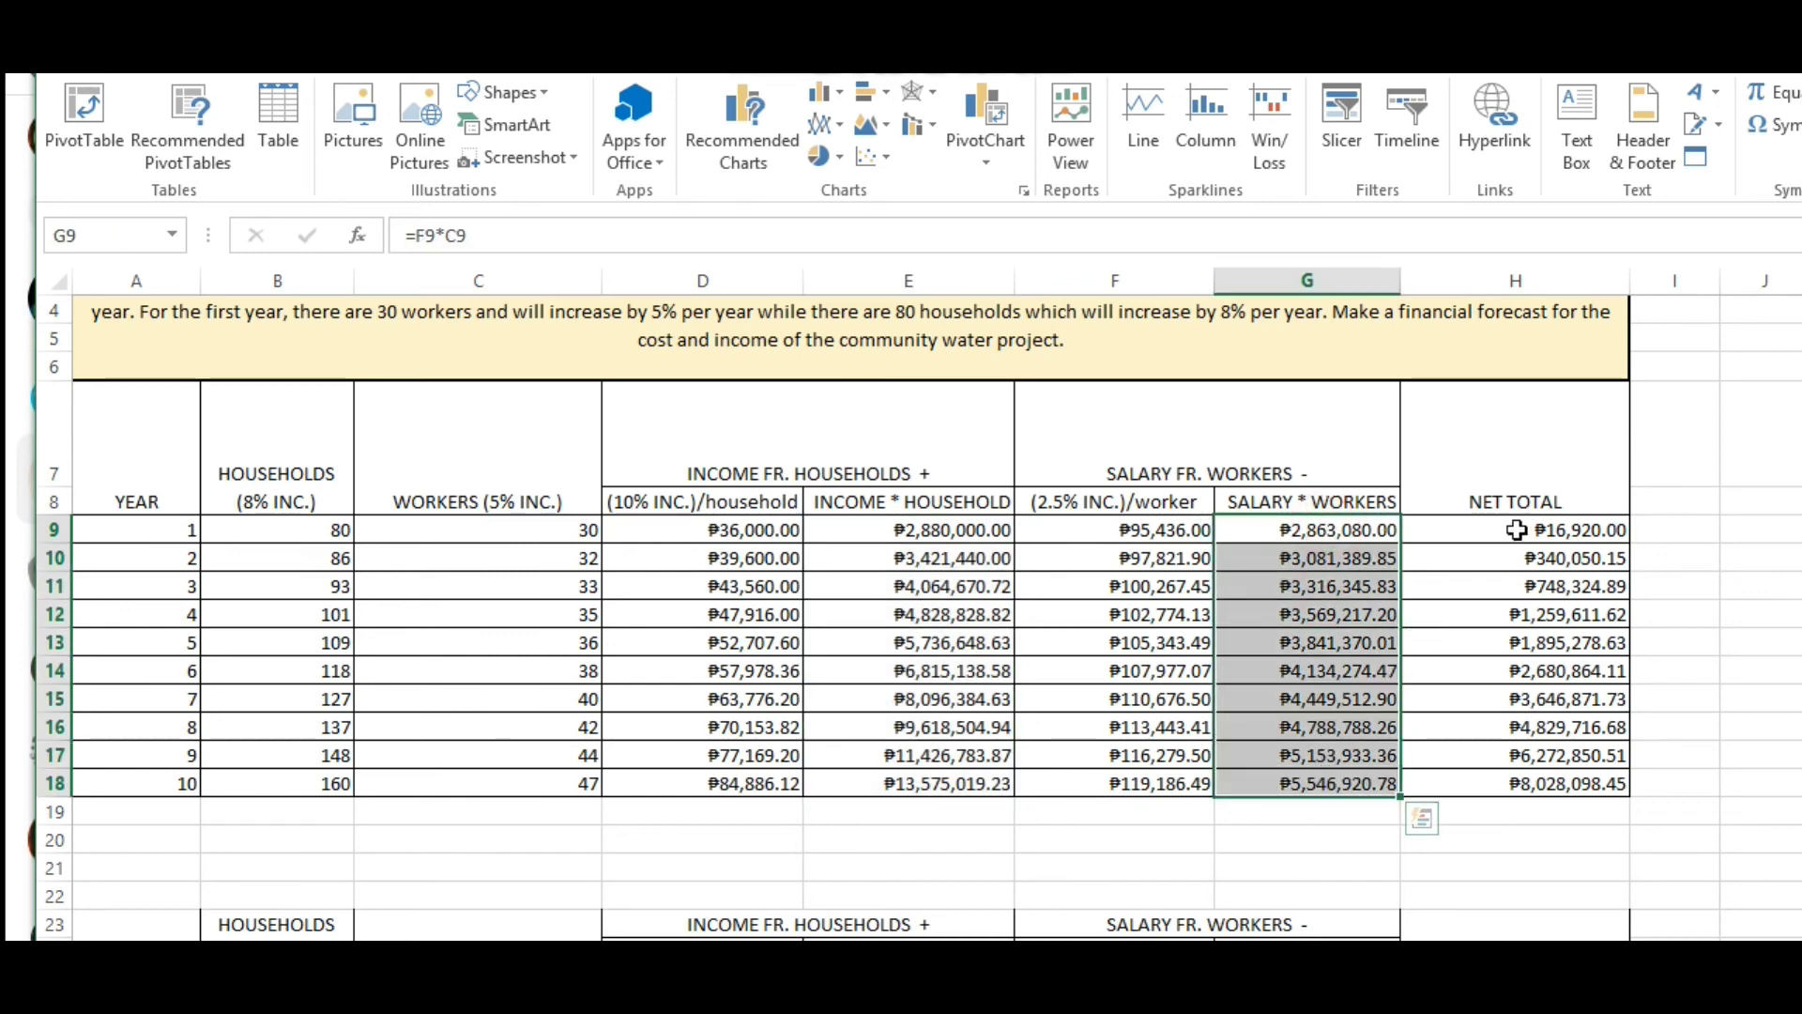
drag(1513, 527, 1564, 775)
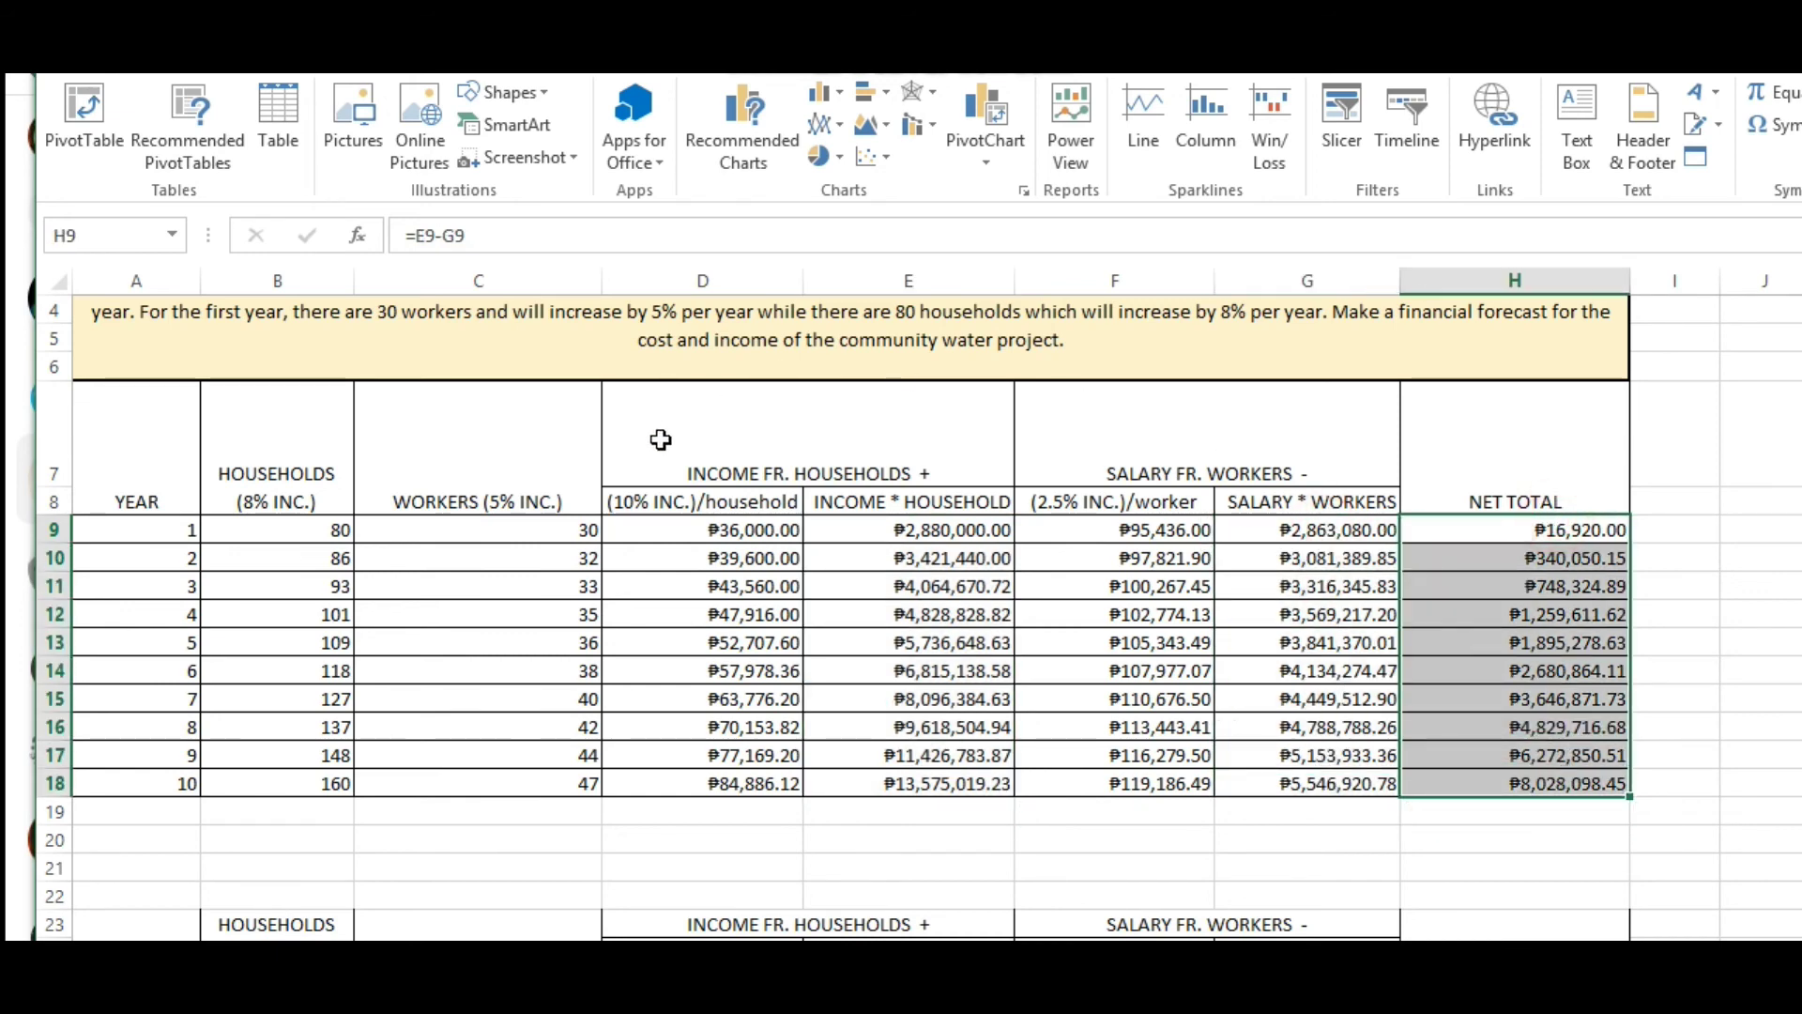
Review the table headings for year, households, workers and income from households.
click(665, 474)
click(256, 494)
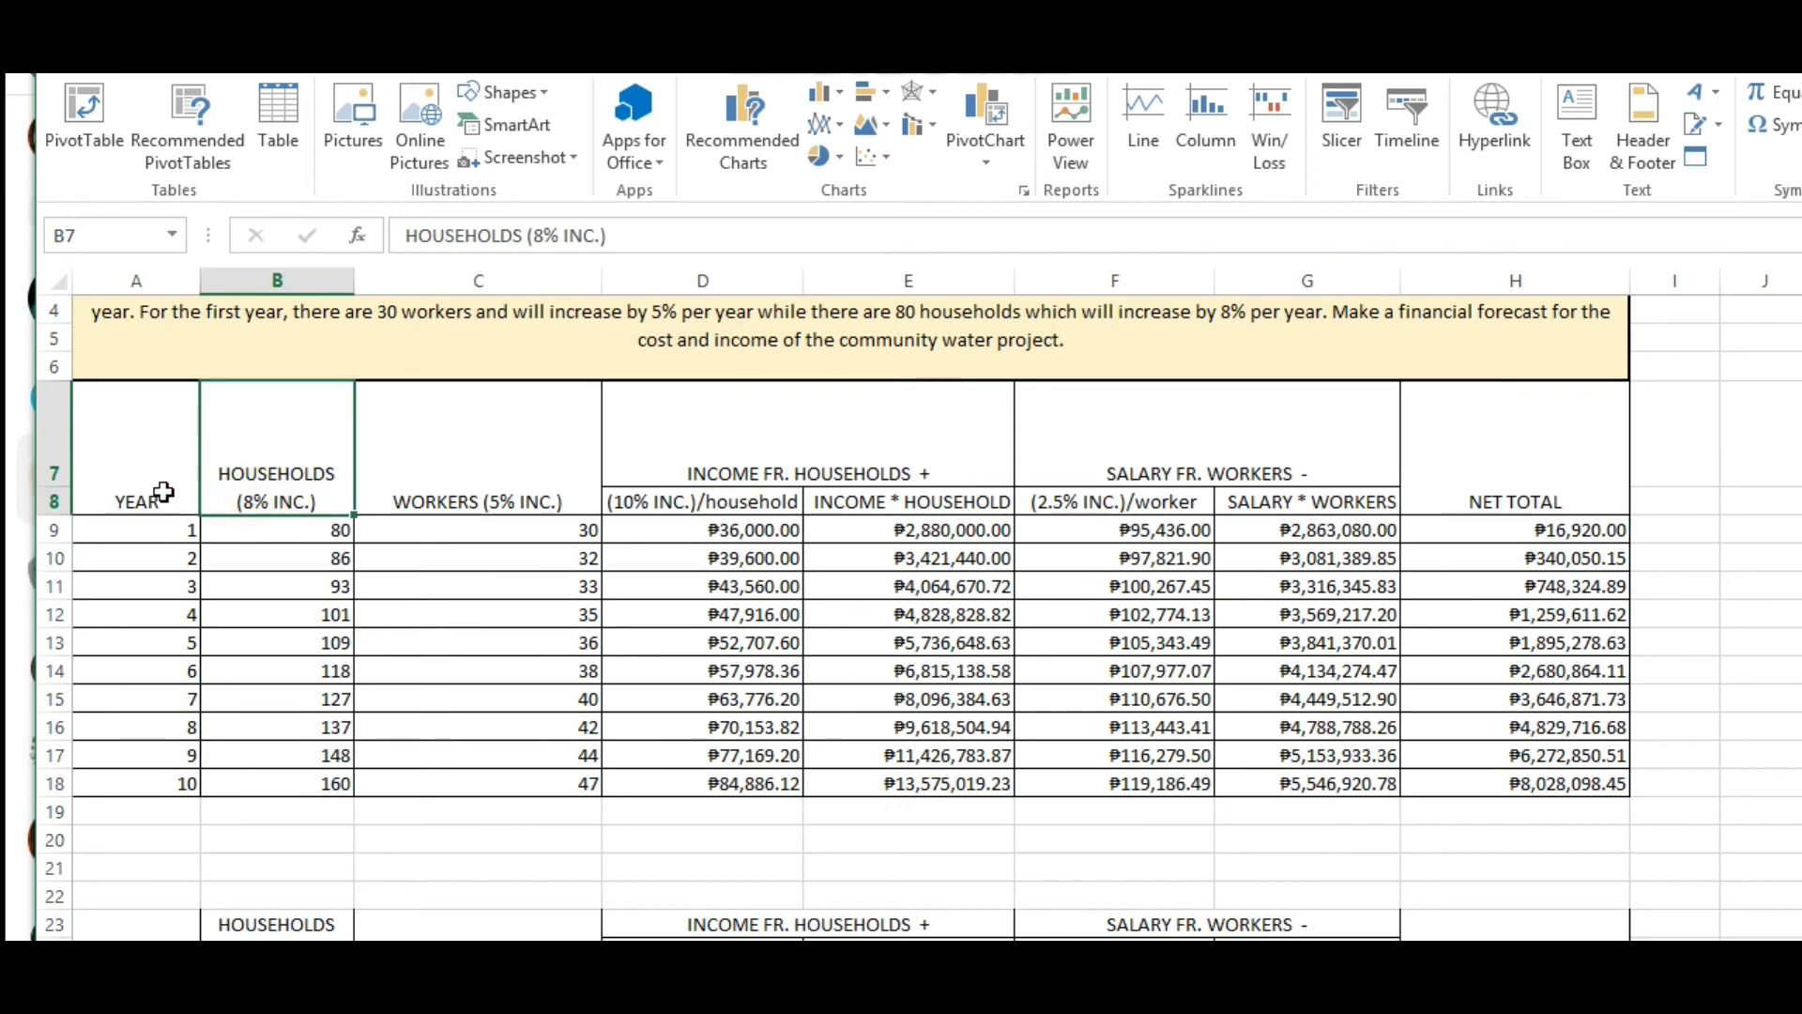
click(161, 495)
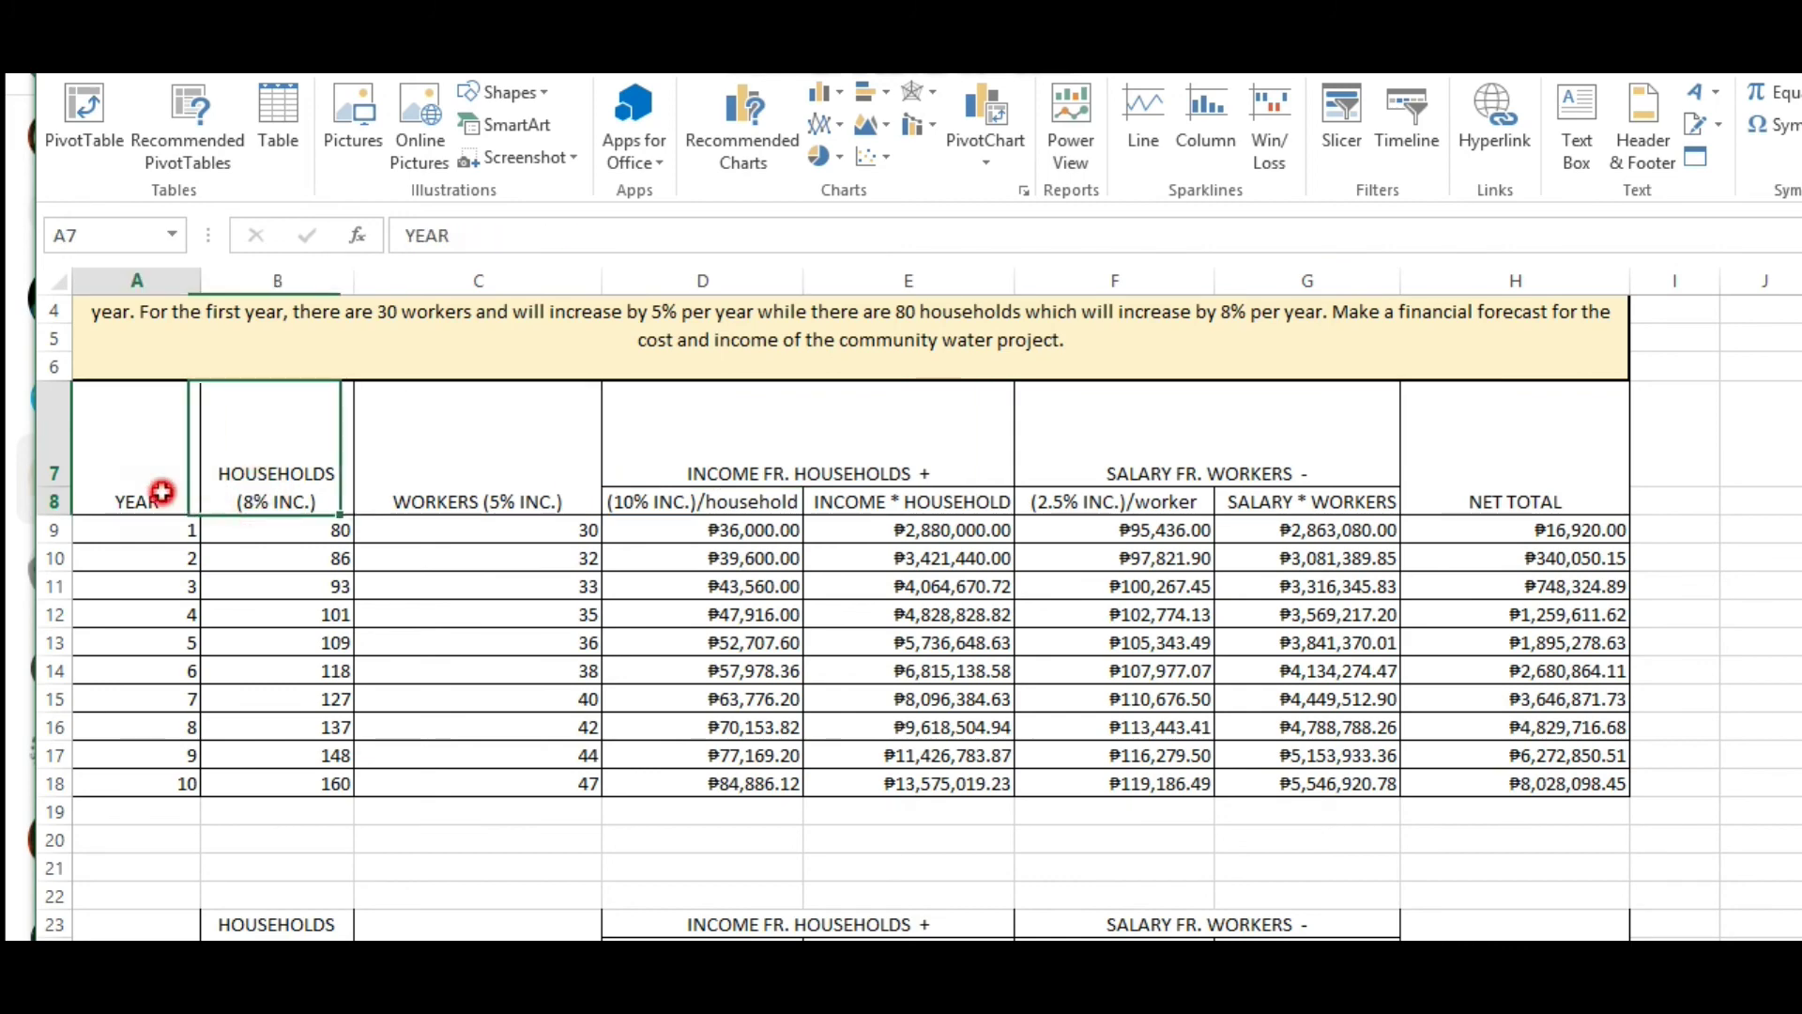
click(493, 478)
click(796, 460)
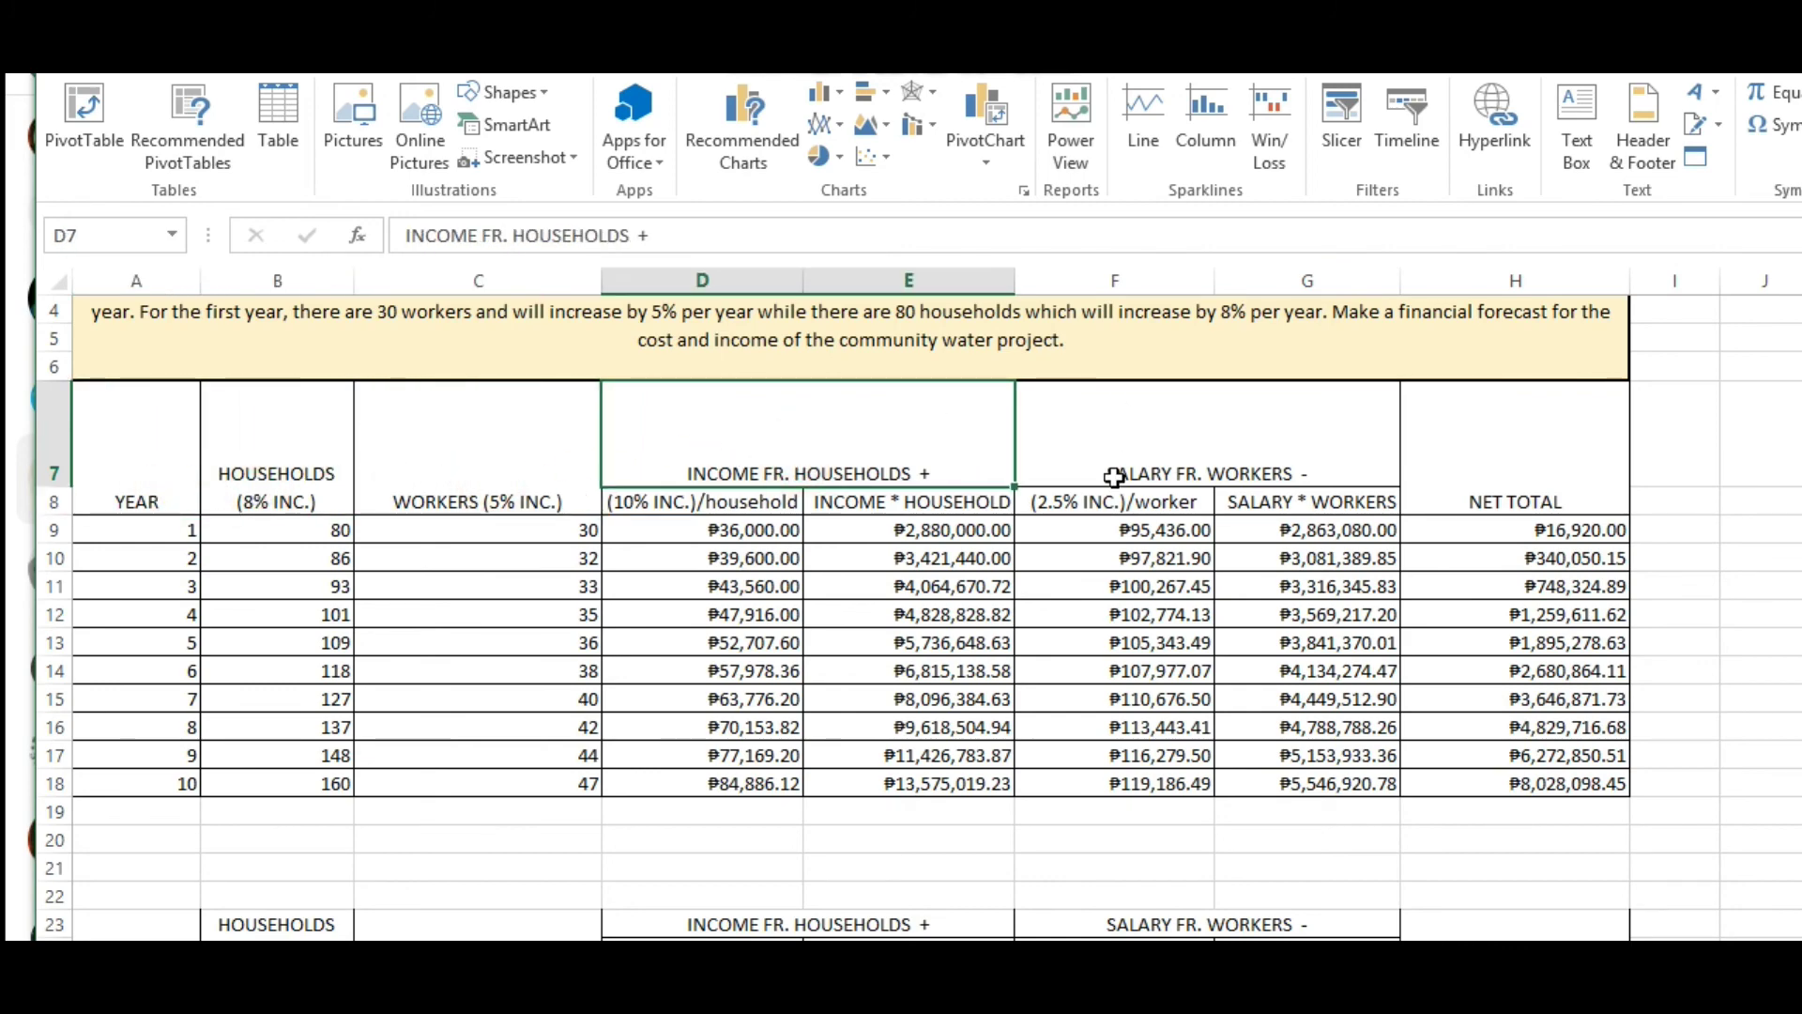
Look at the available 2-D and 3-D line chart types without inserting a chart.
scroll(1089, 470, up, 1)
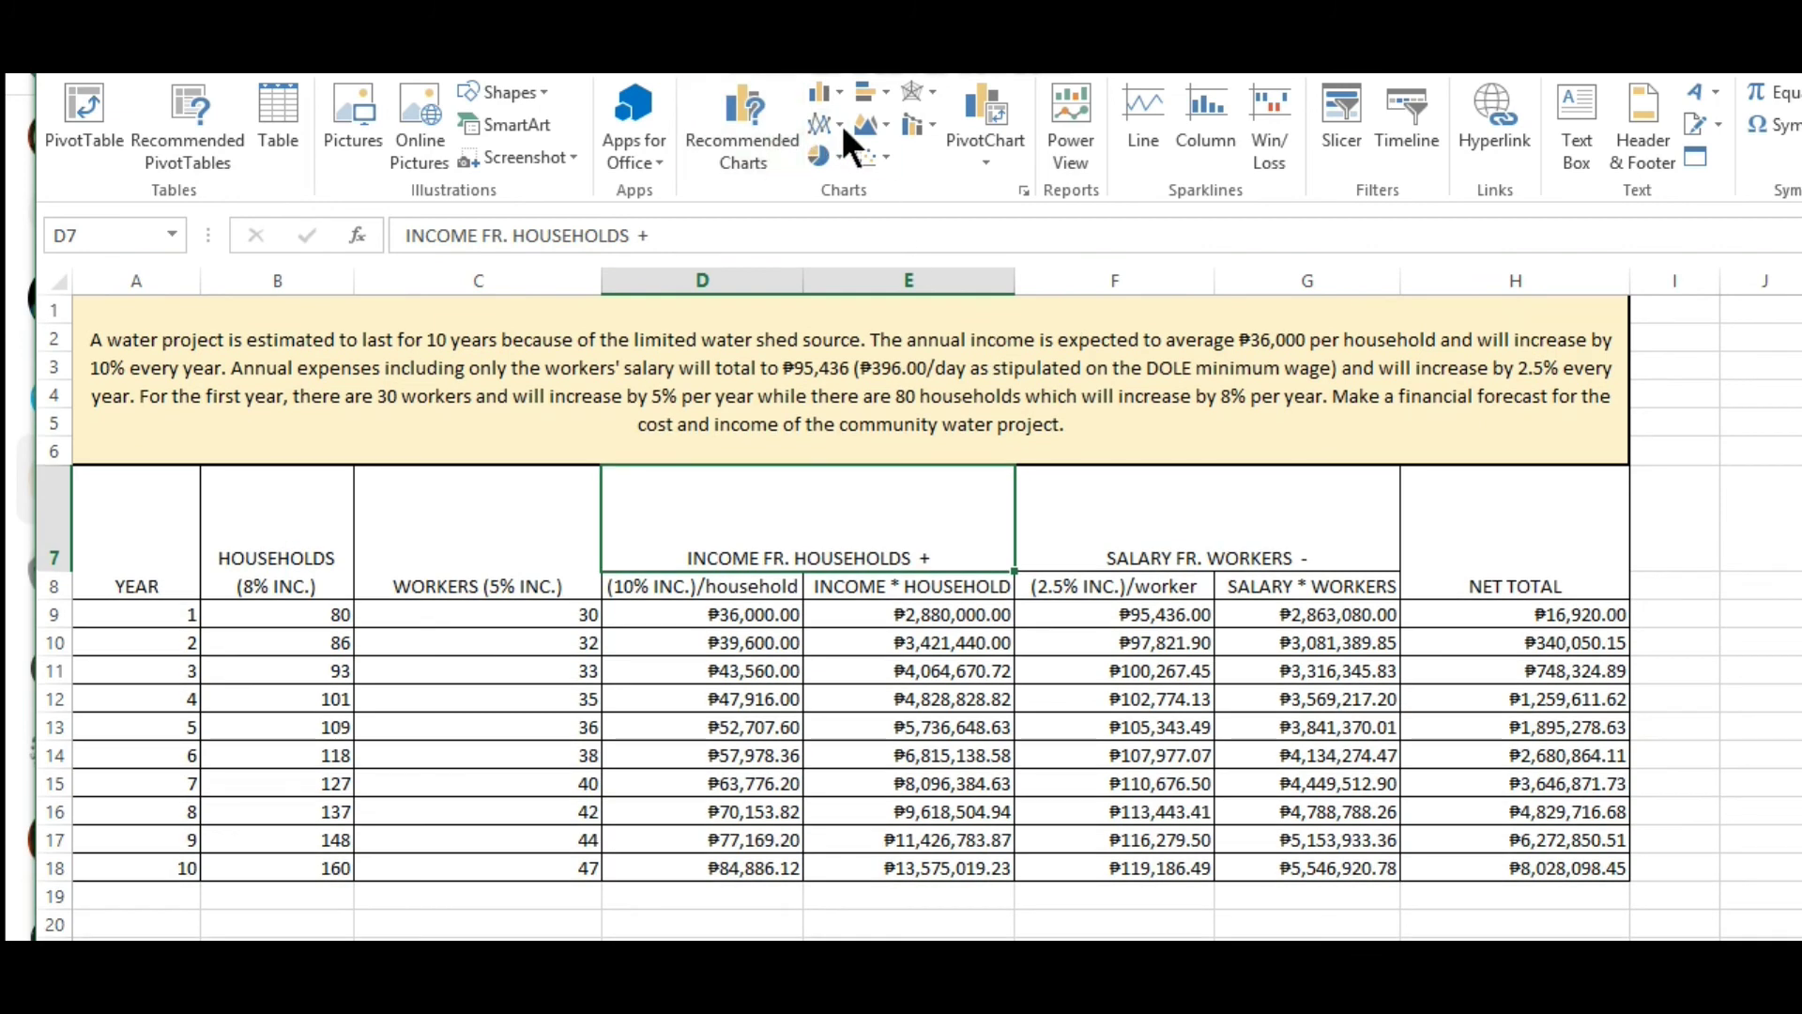
click(839, 123)
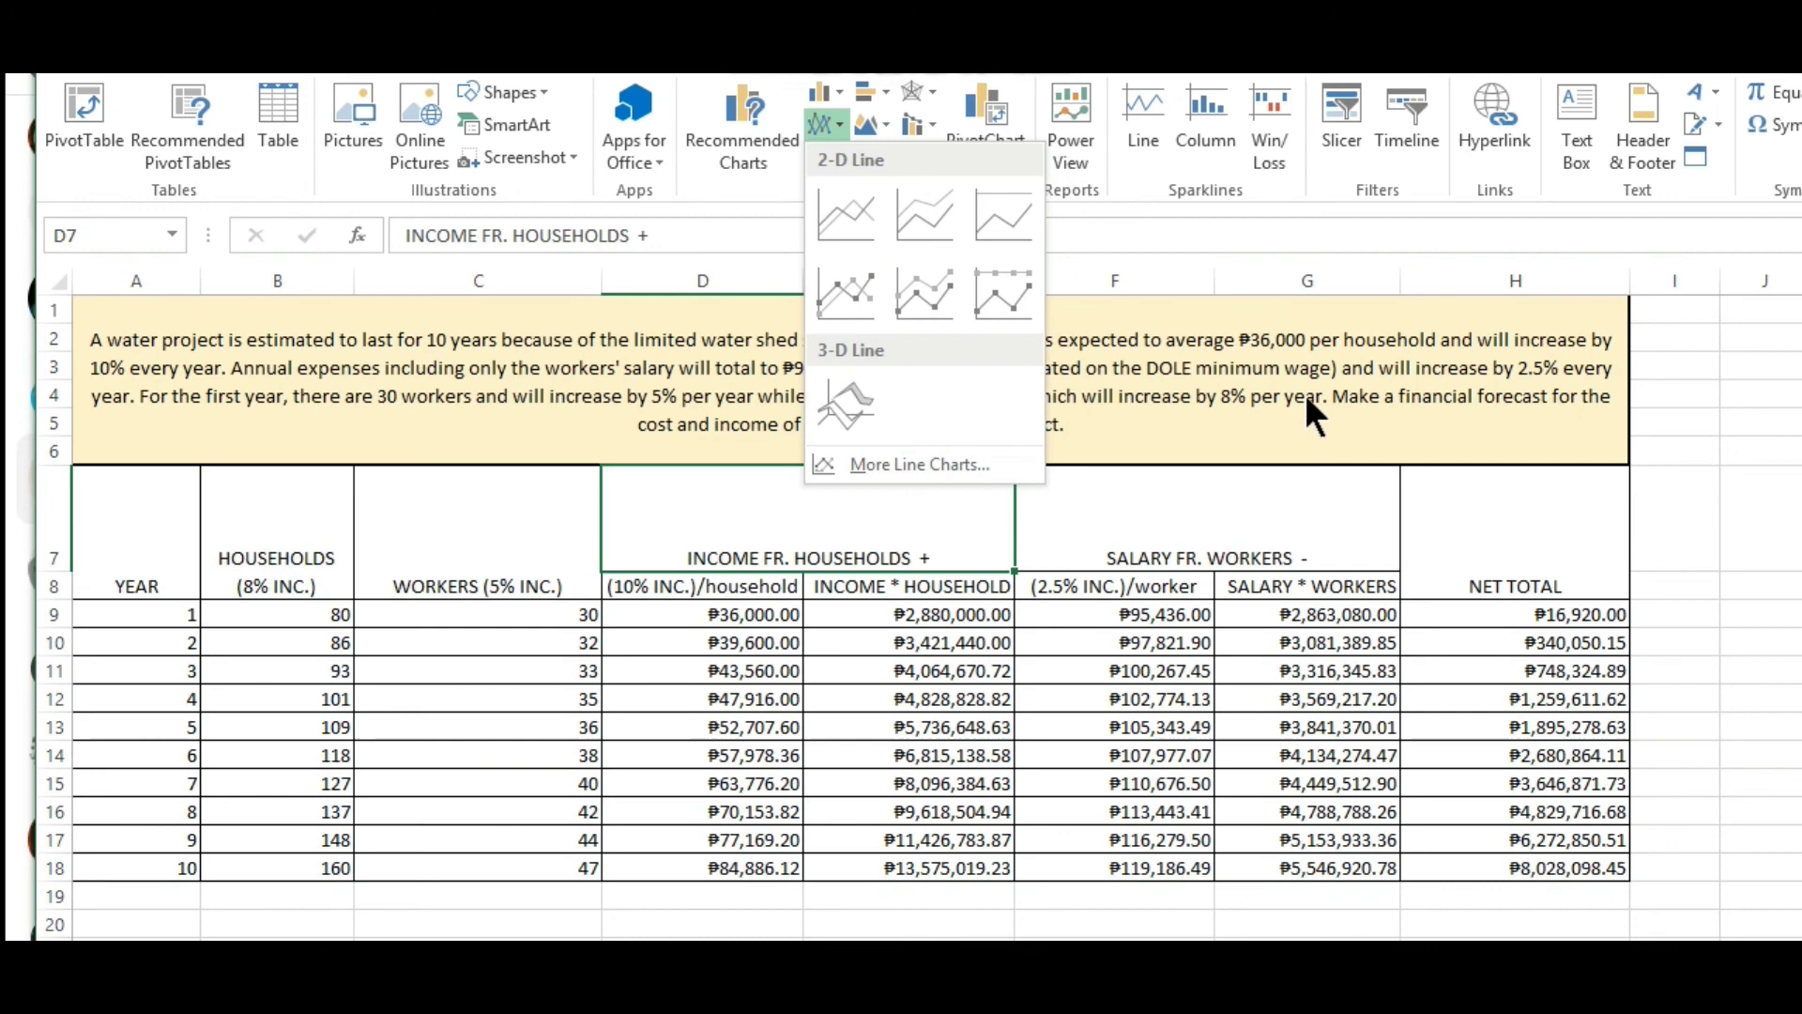
click(1305, 392)
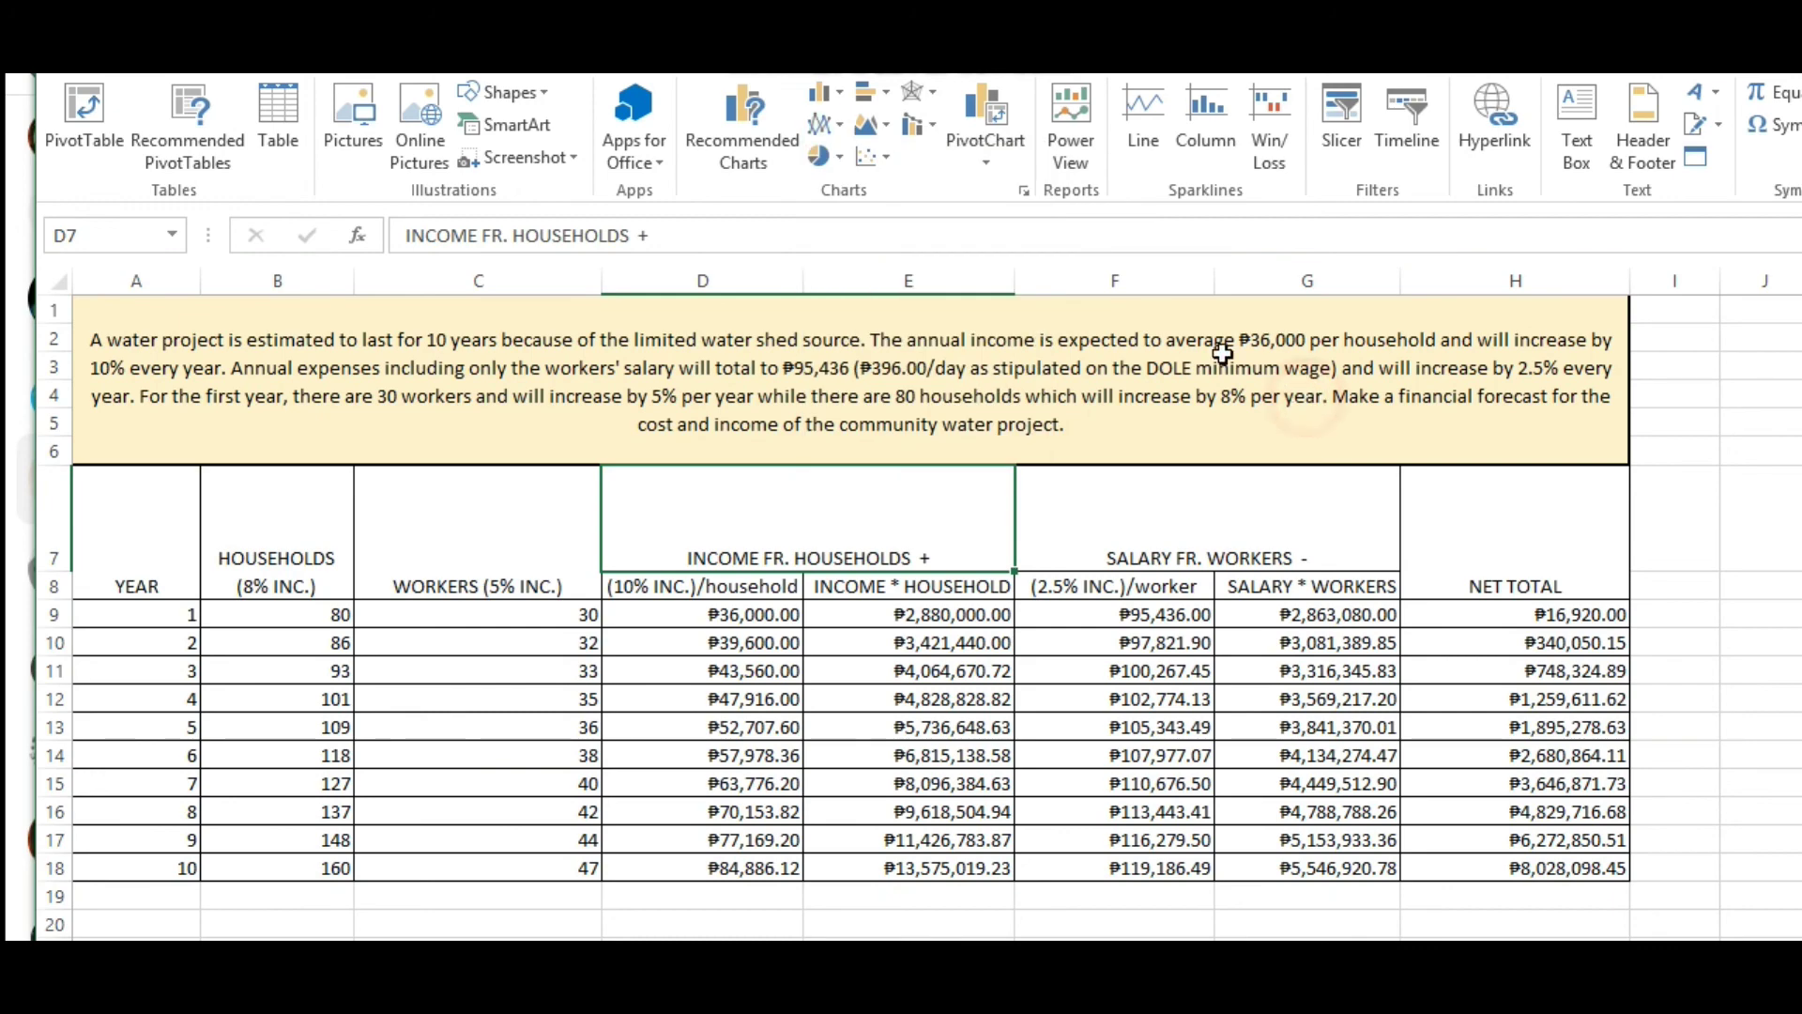
click(830, 122)
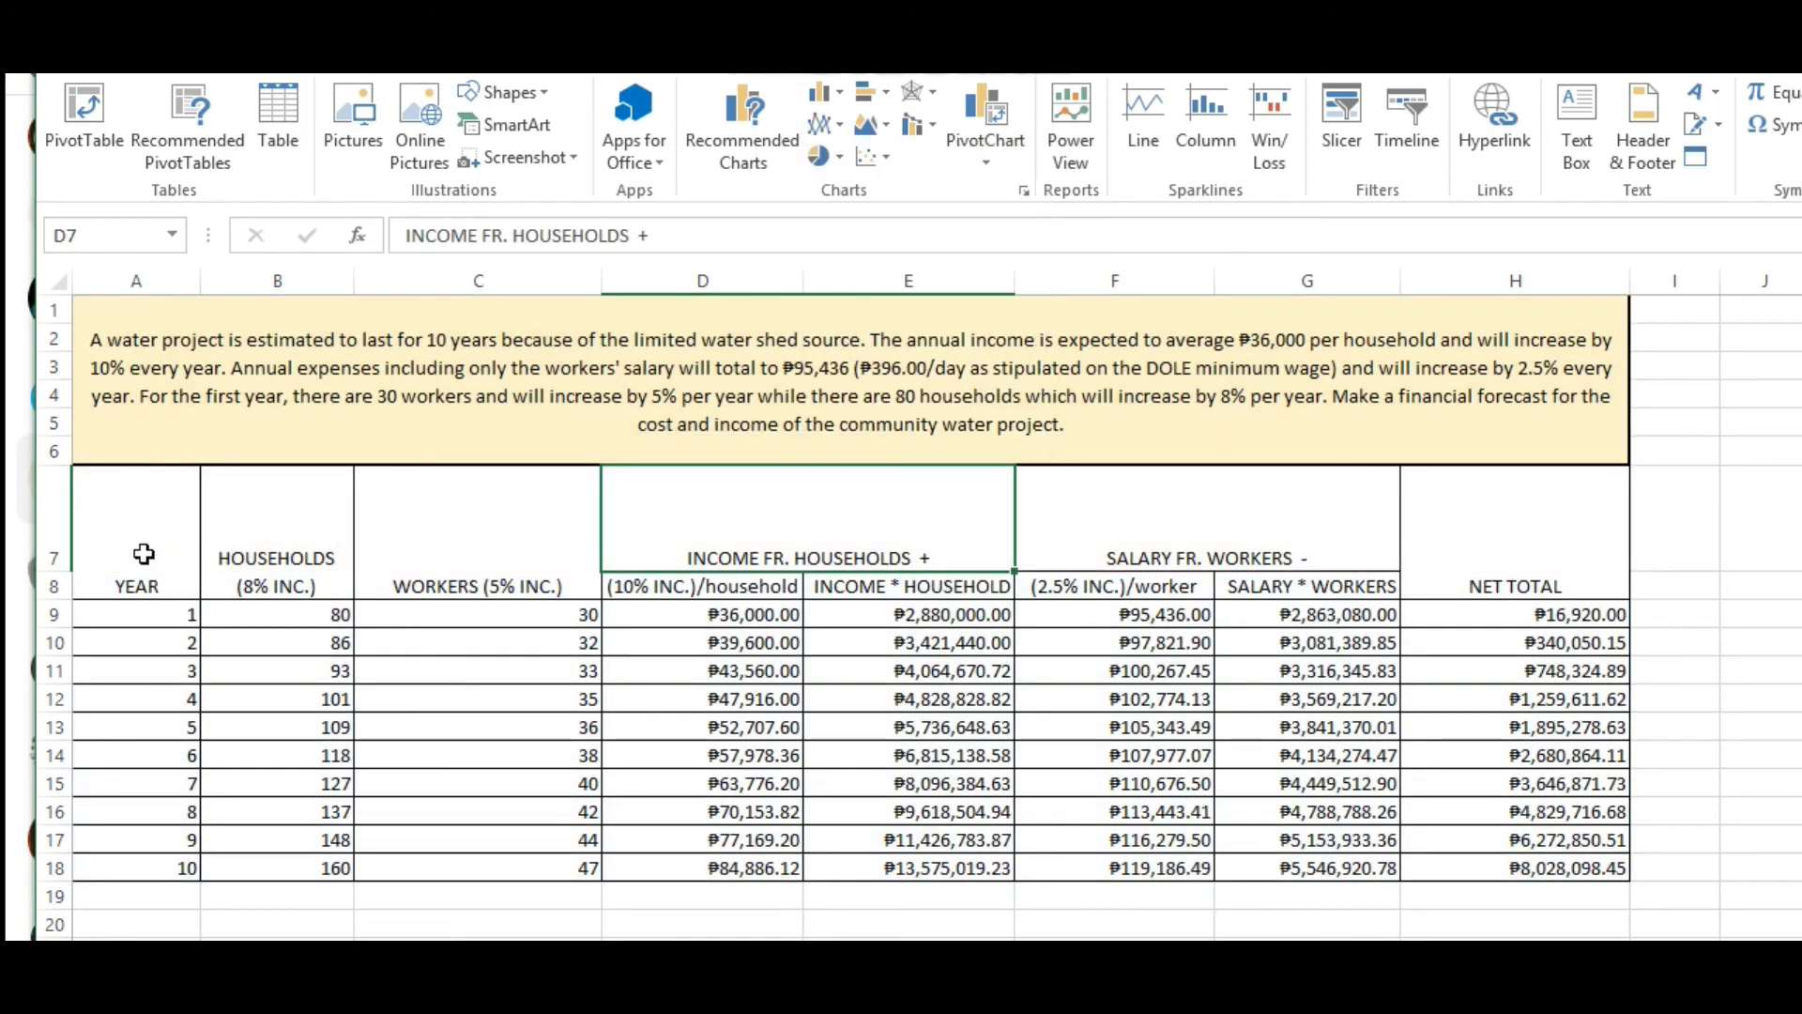
Copy the whole forecast table with its headings, cells A7 through H18.
click(142, 554)
drag(302, 599, 1403, 860)
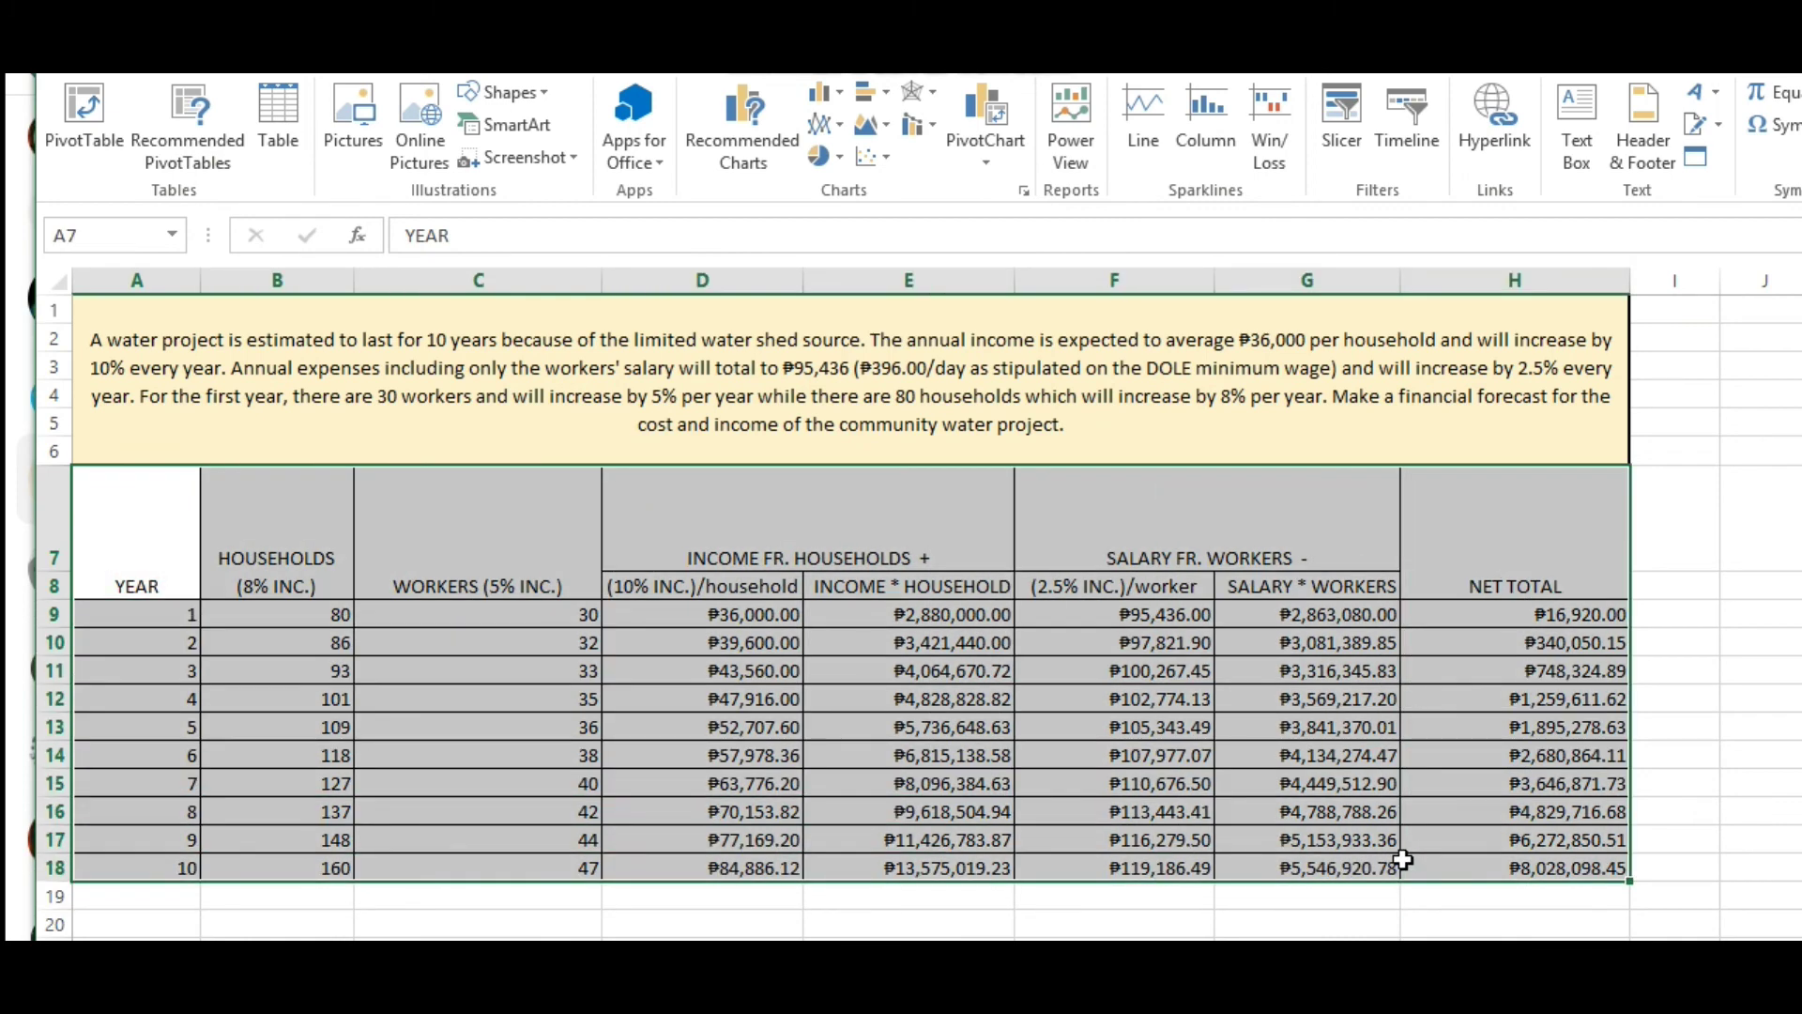
key(ctrl+c)
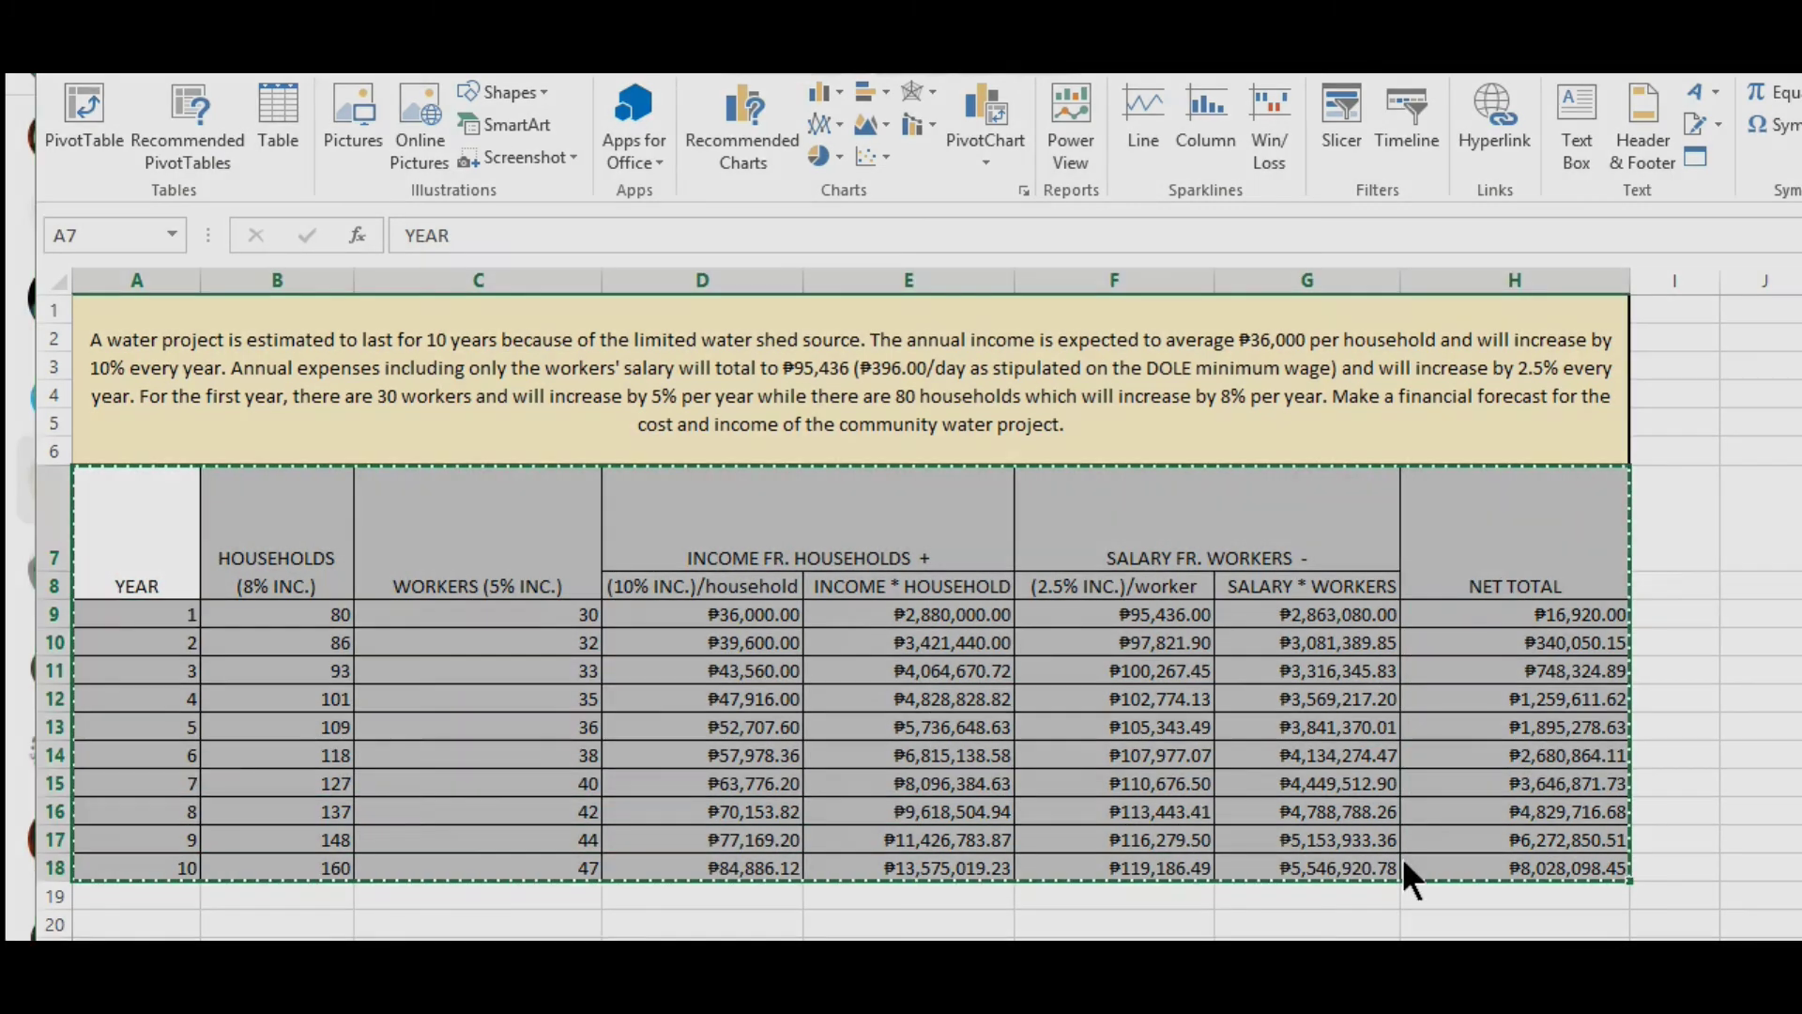
Switch to Word 2013, dismiss the activation notice and create a blank document.
key(super)
text(word 2013)
key(Return)
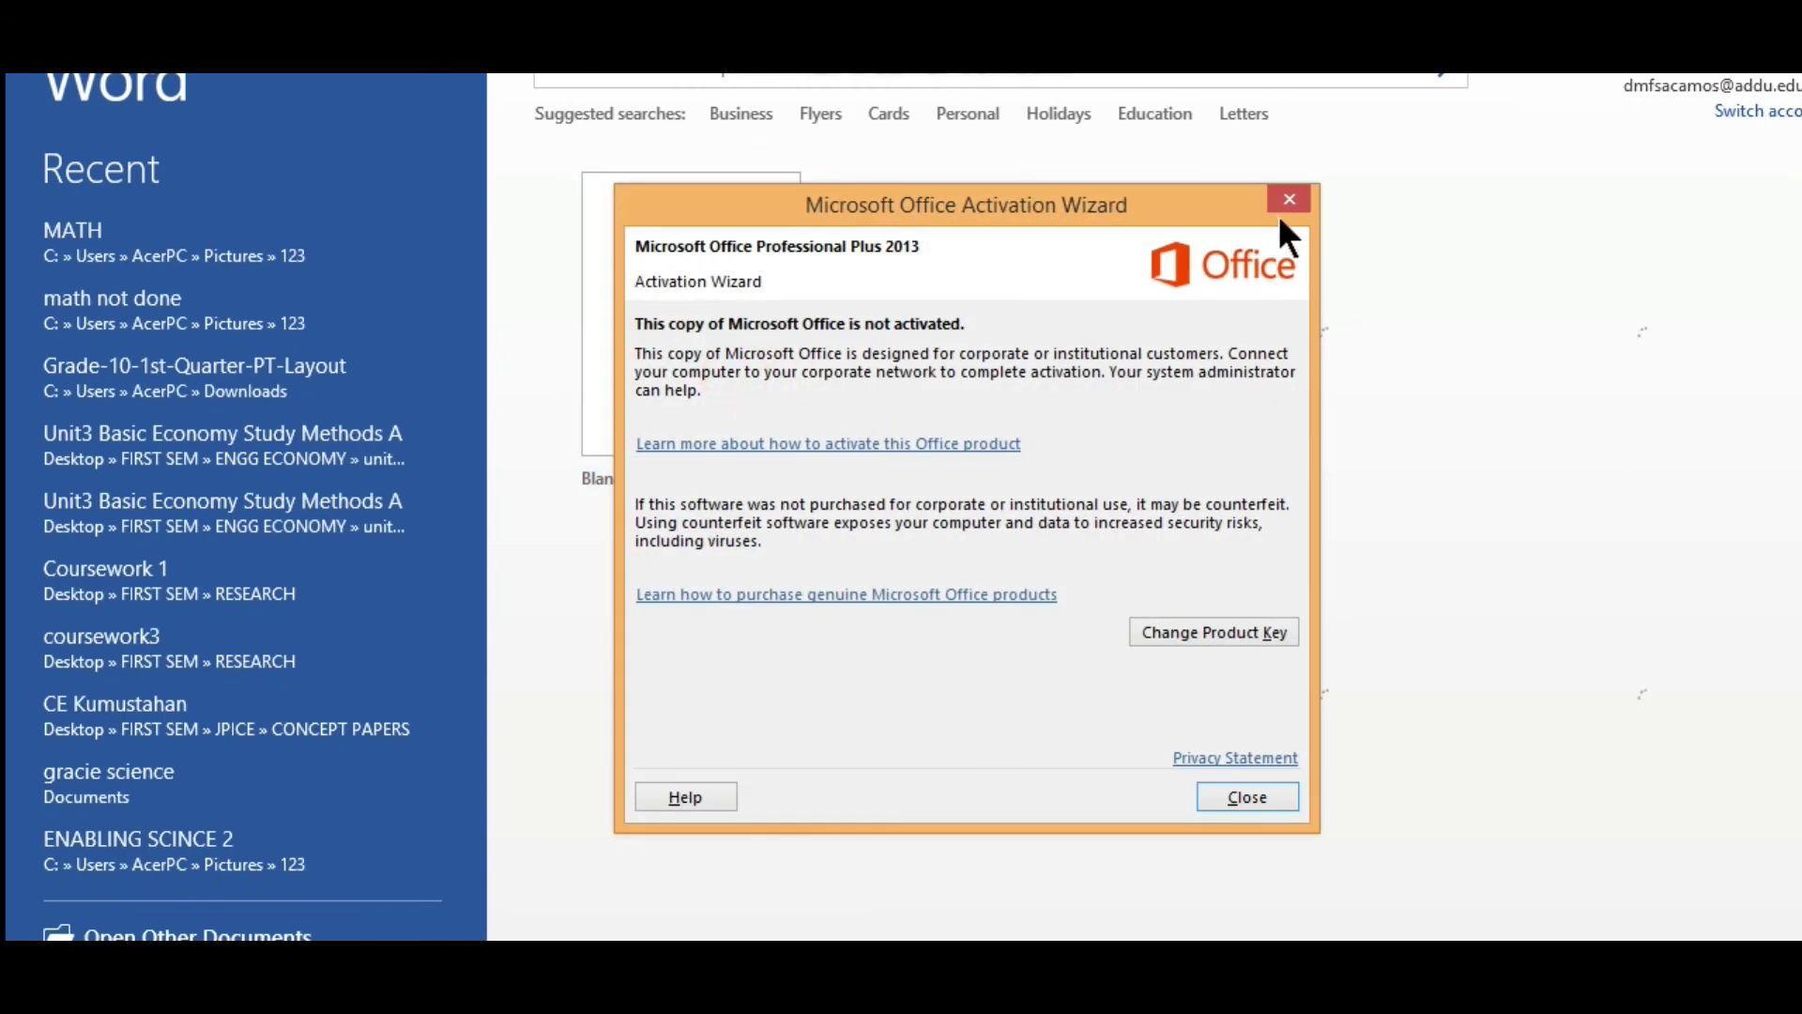
click(1286, 200)
click(621, 329)
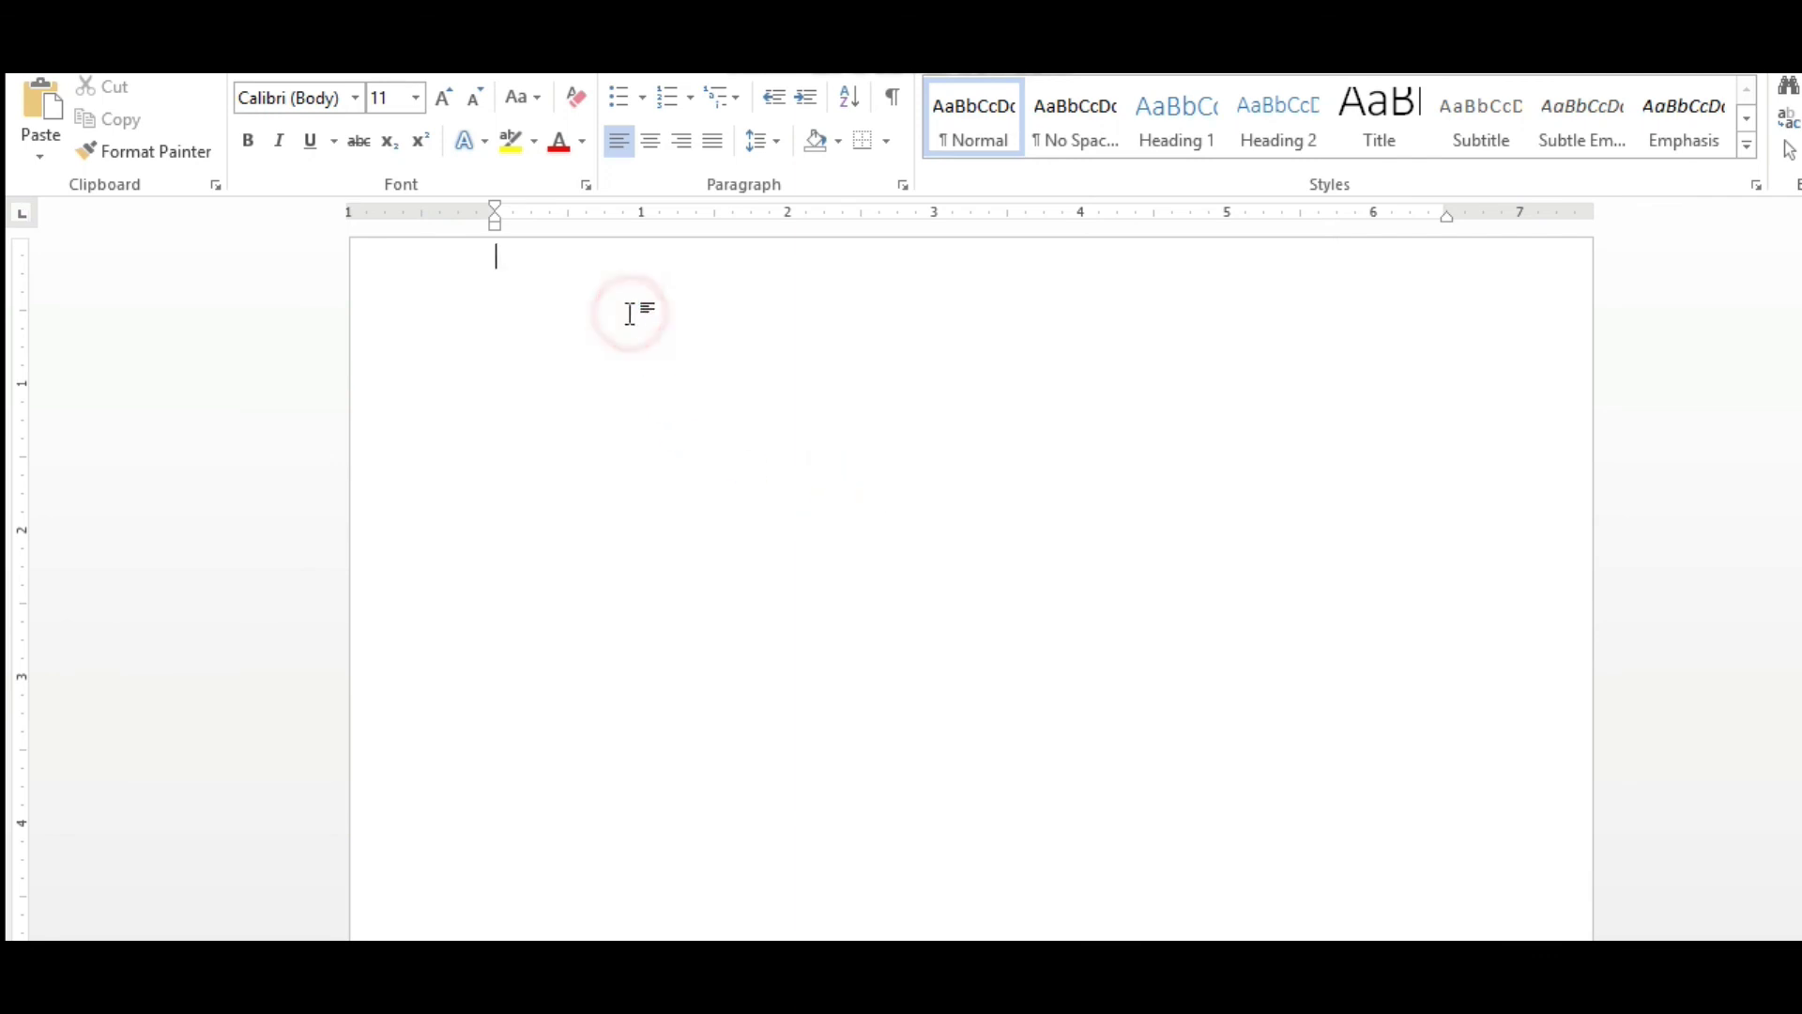
Paste the copied forecast table into the blank document and place the cursor in the year 2 cell.
key(ctrl+v)
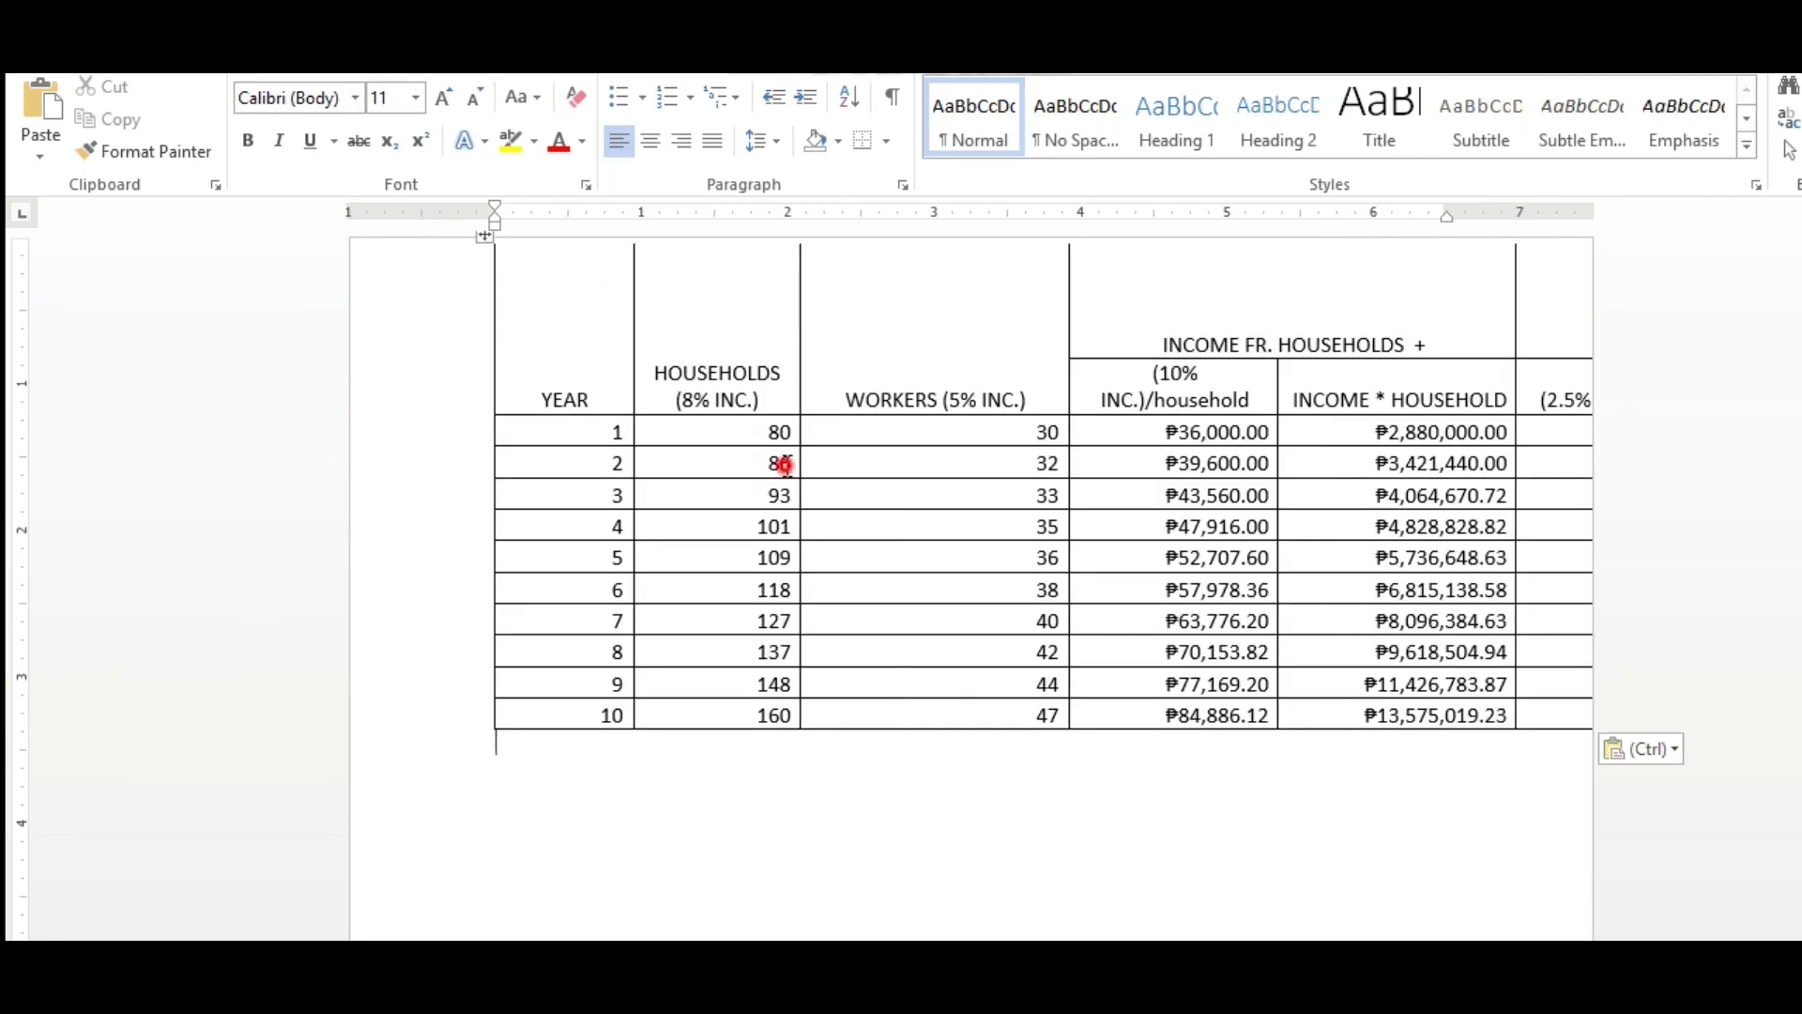
click(772, 465)
click(576, 473)
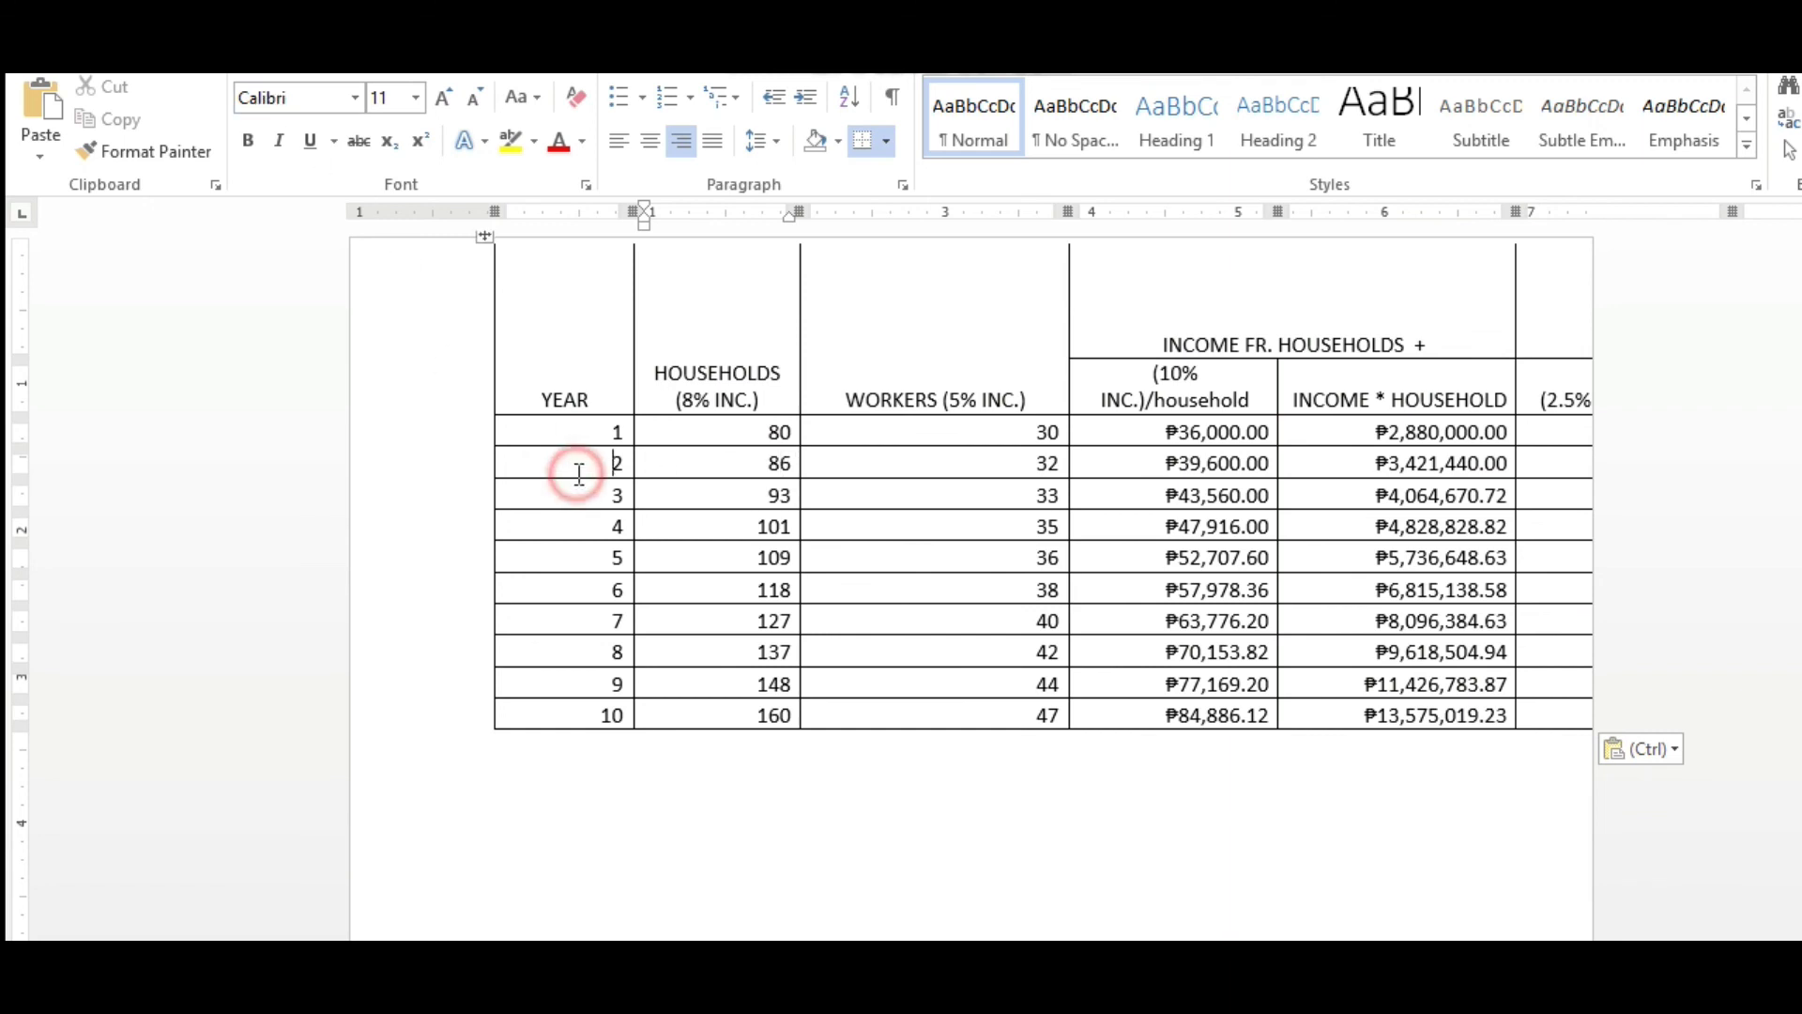
Change the Word document's page orientation to landscape so the pasted forecast table has more width.
click(430, 460)
click(469, 297)
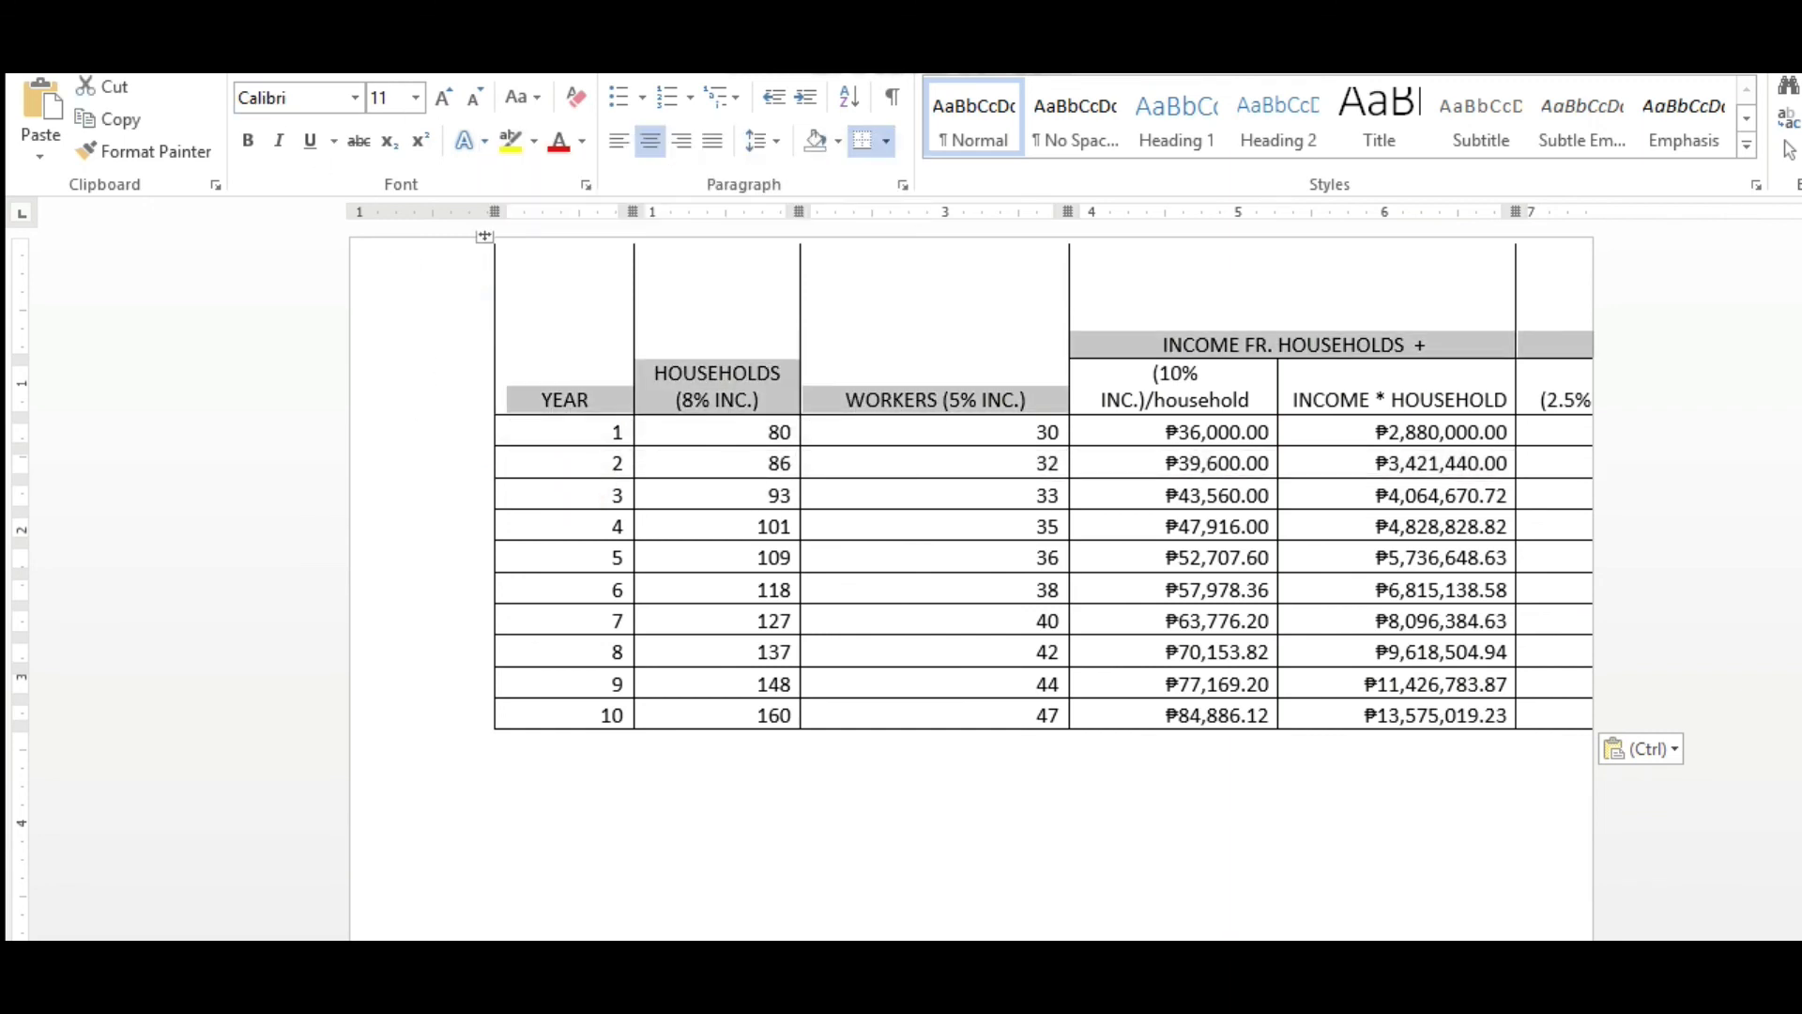
click(246, 64)
click(439, 62)
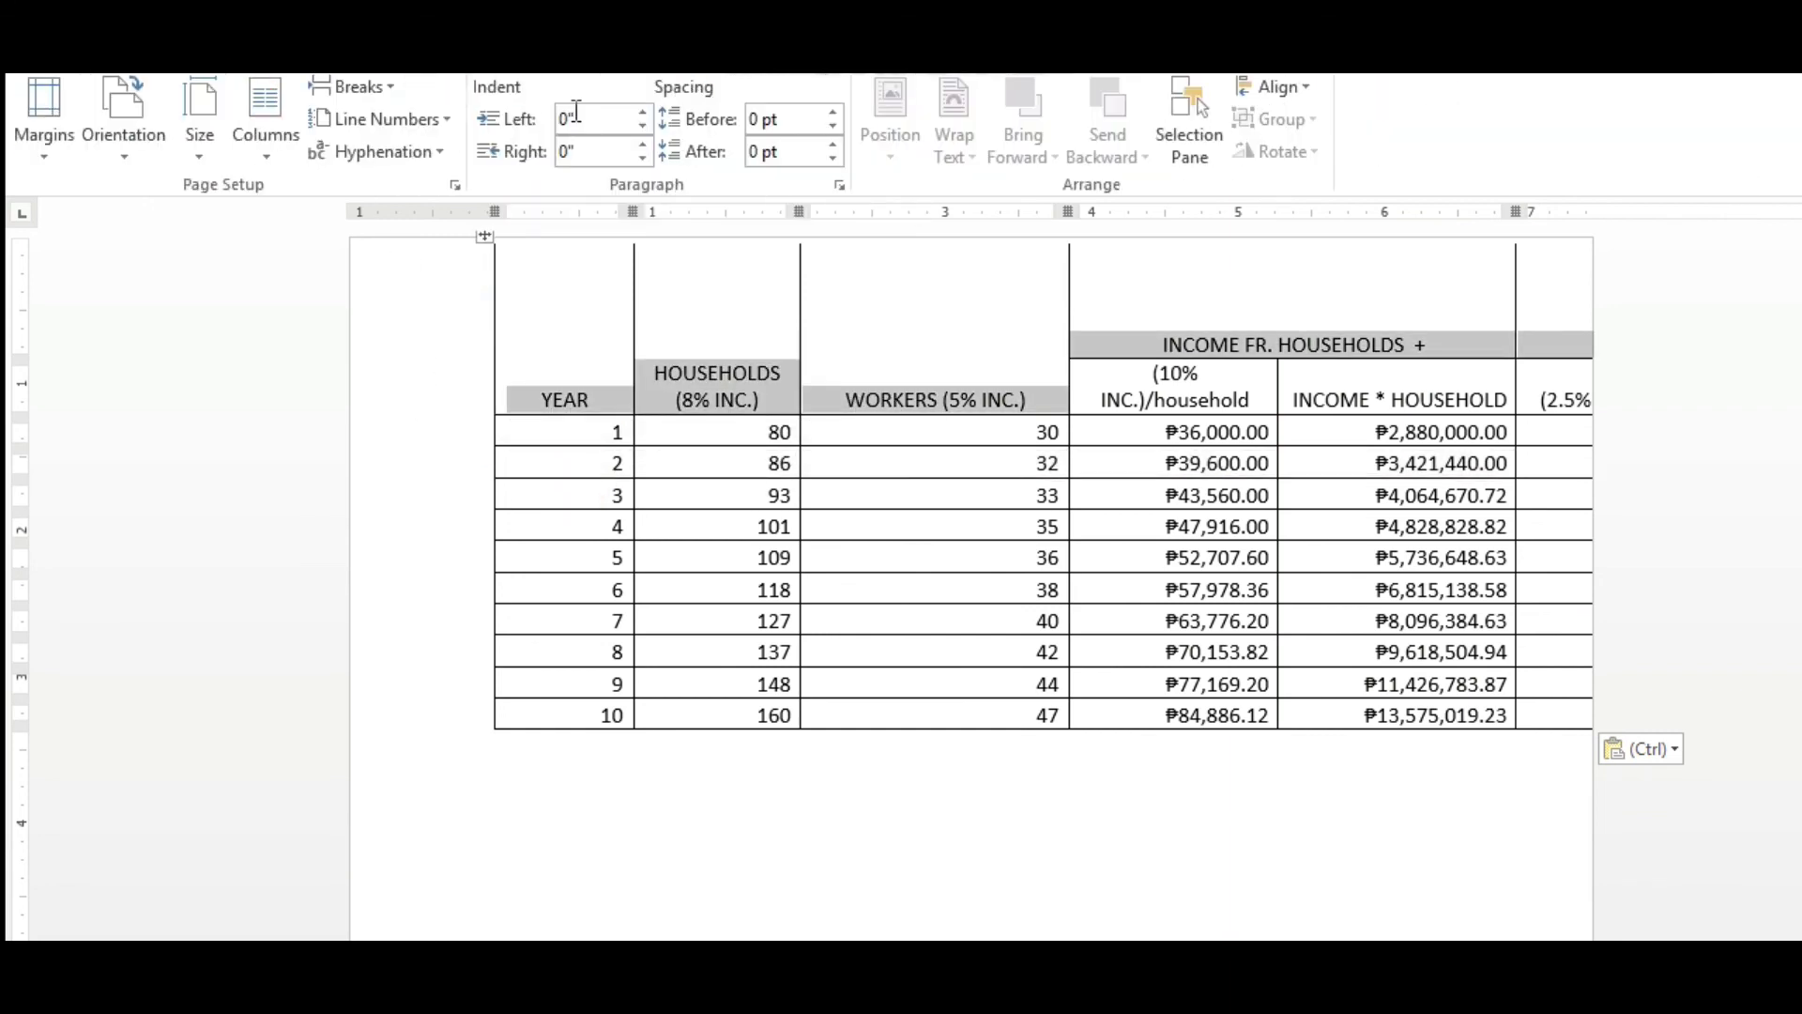
click(139, 130)
click(201, 263)
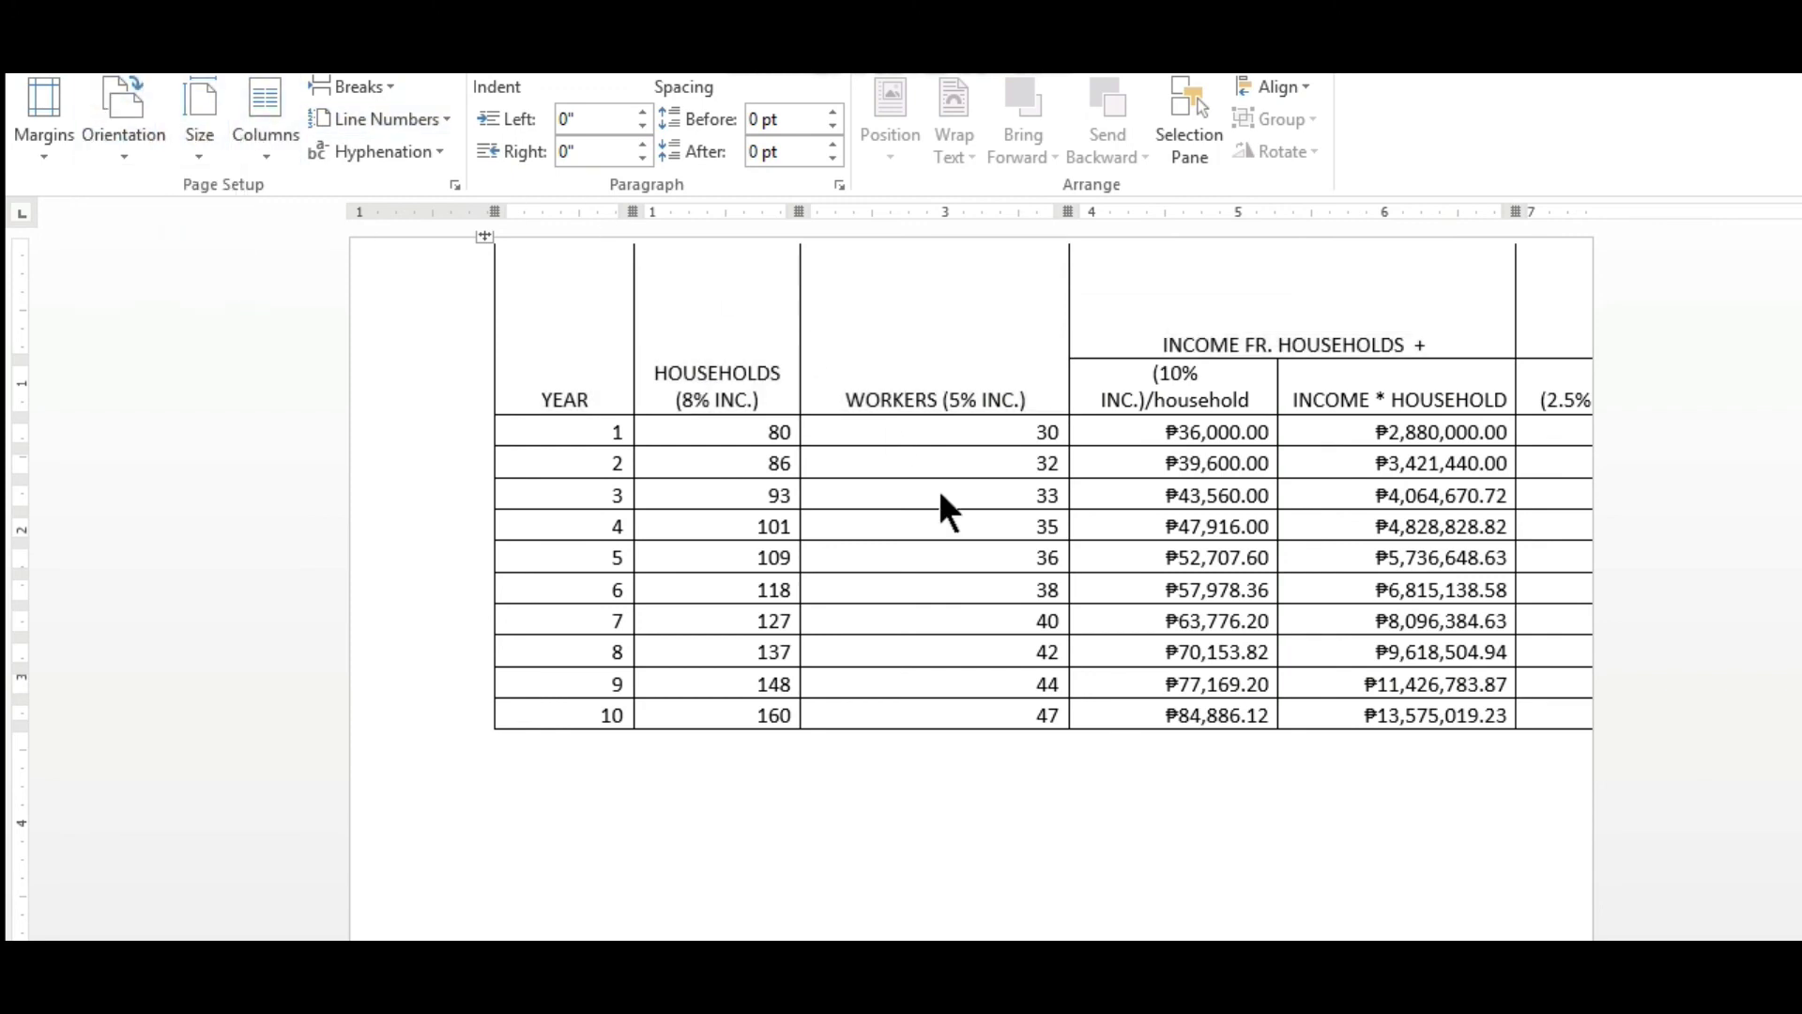
Move the whole forecast table down and toward the left edge of the landscape page.
click(648, 613)
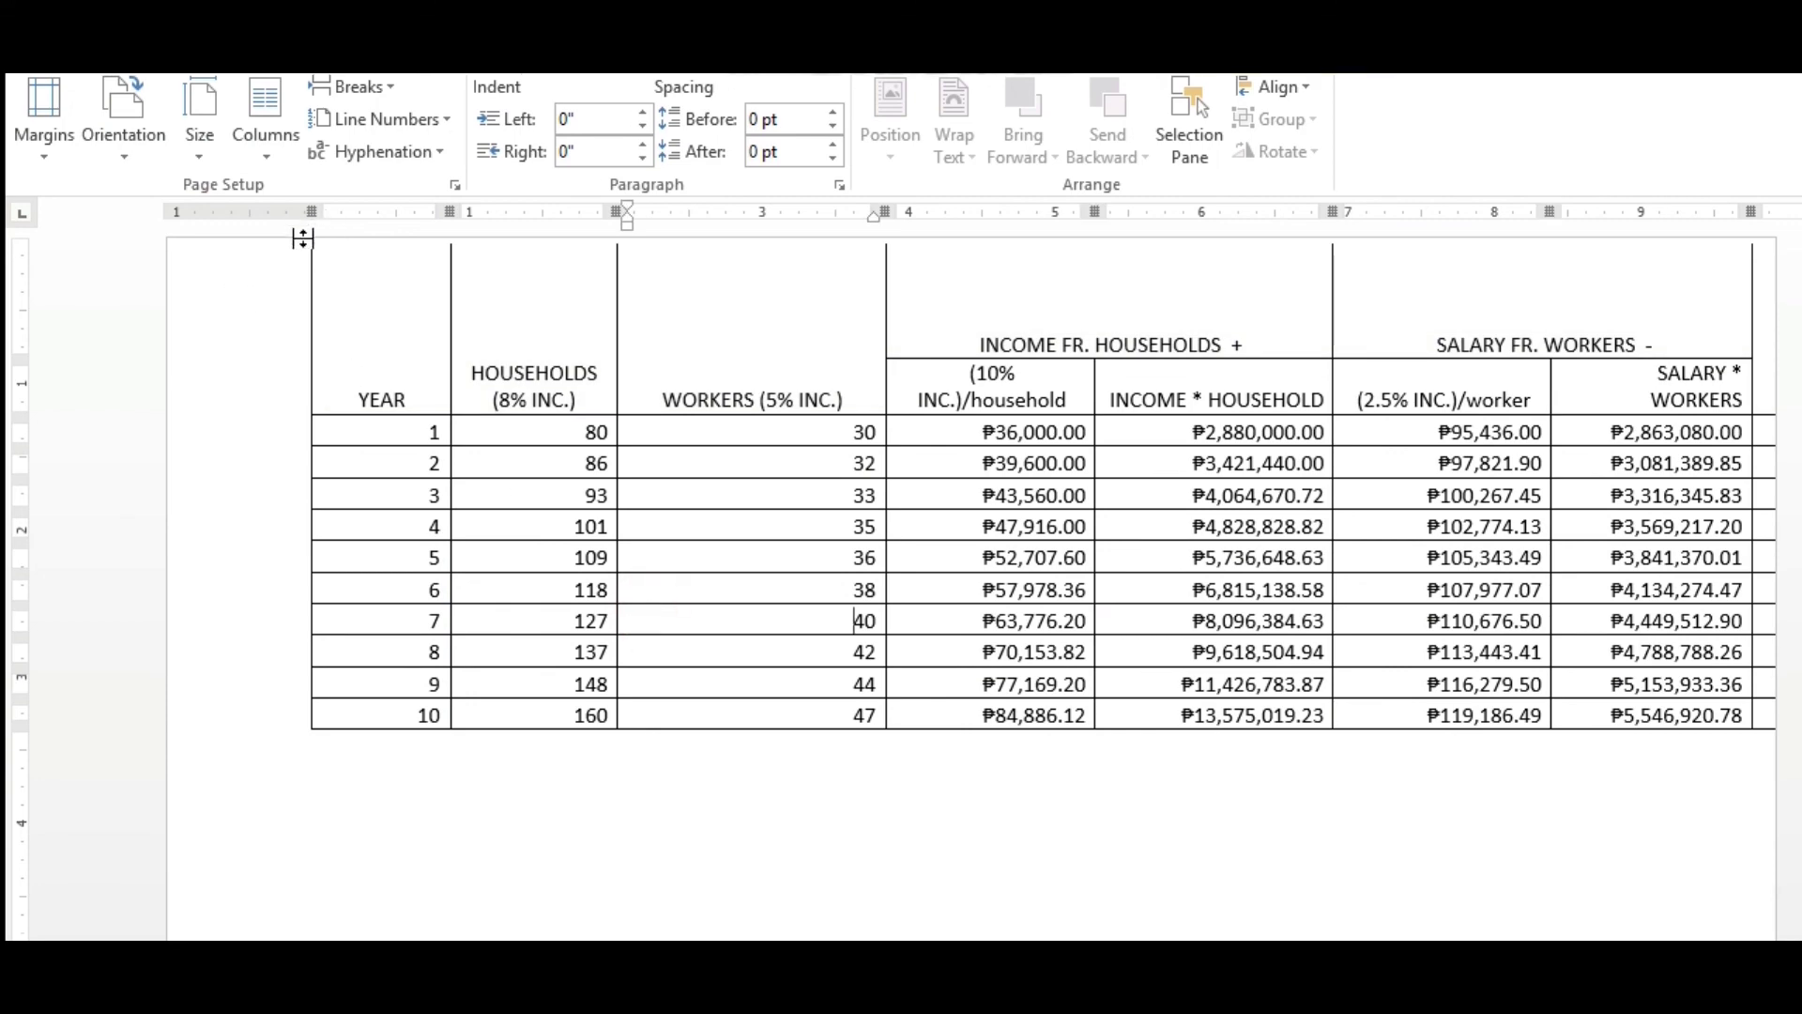
drag(301, 235, 314, 394)
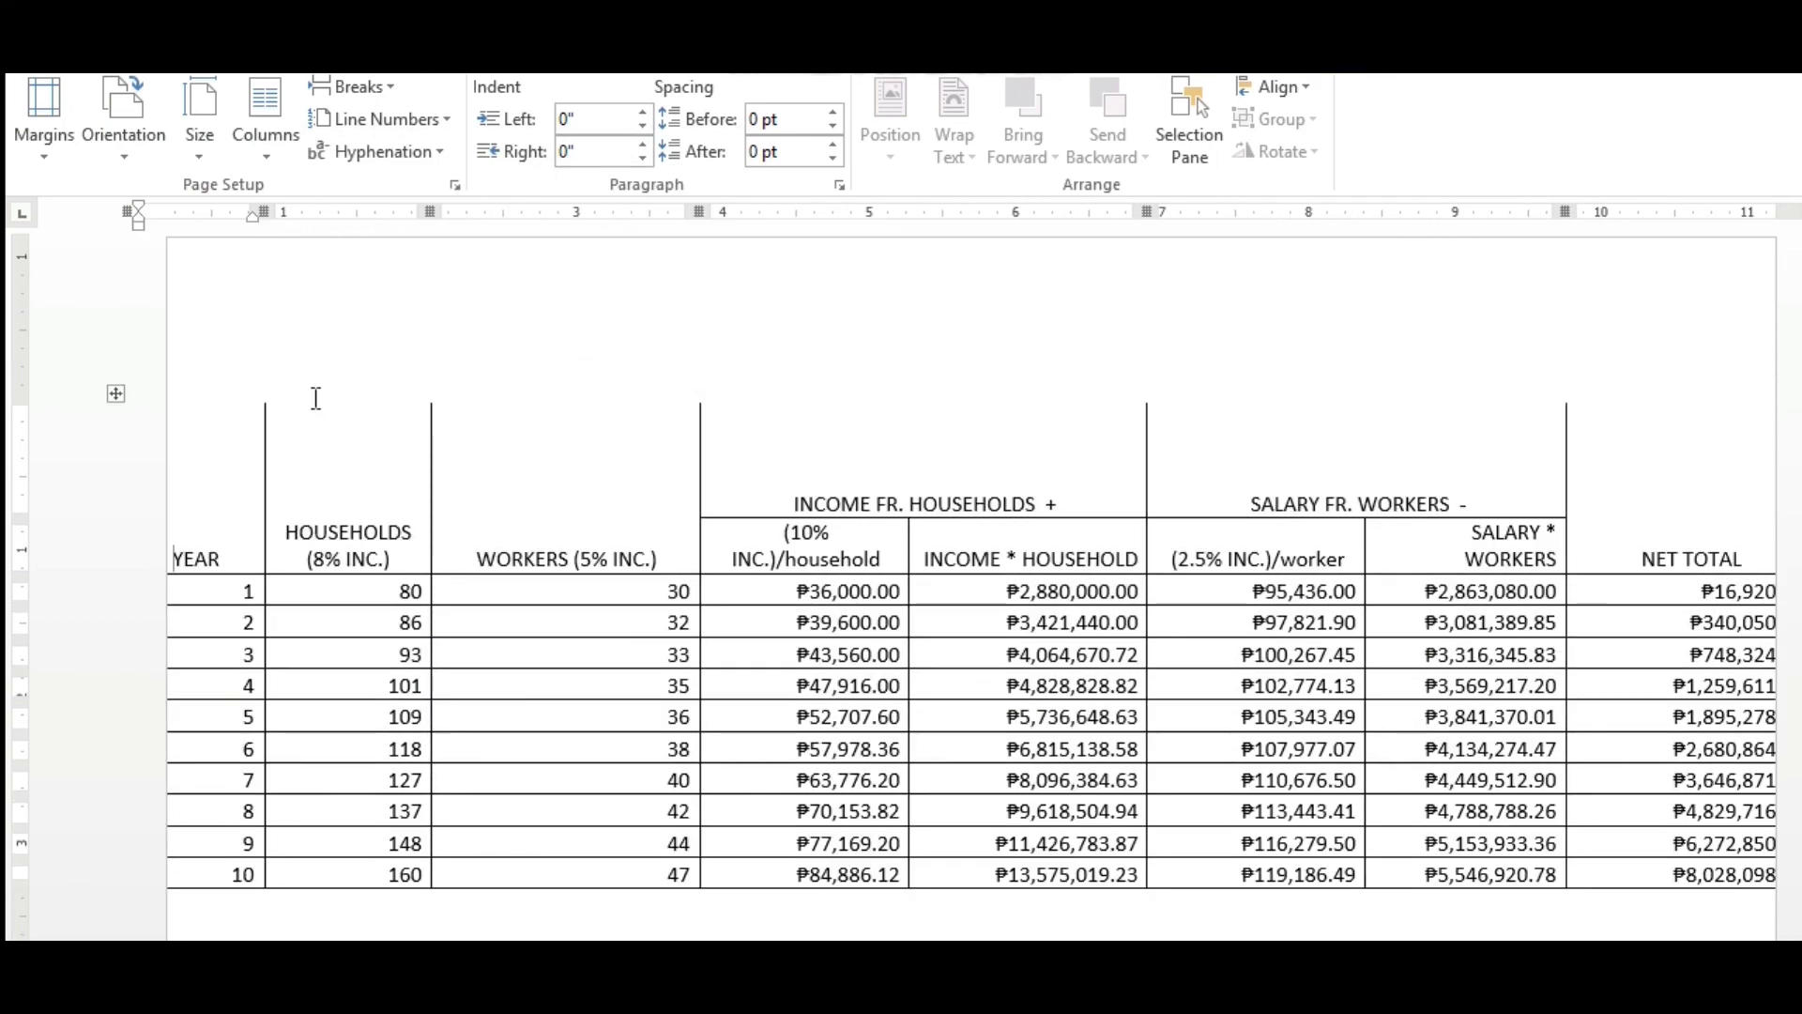
click(404, 532)
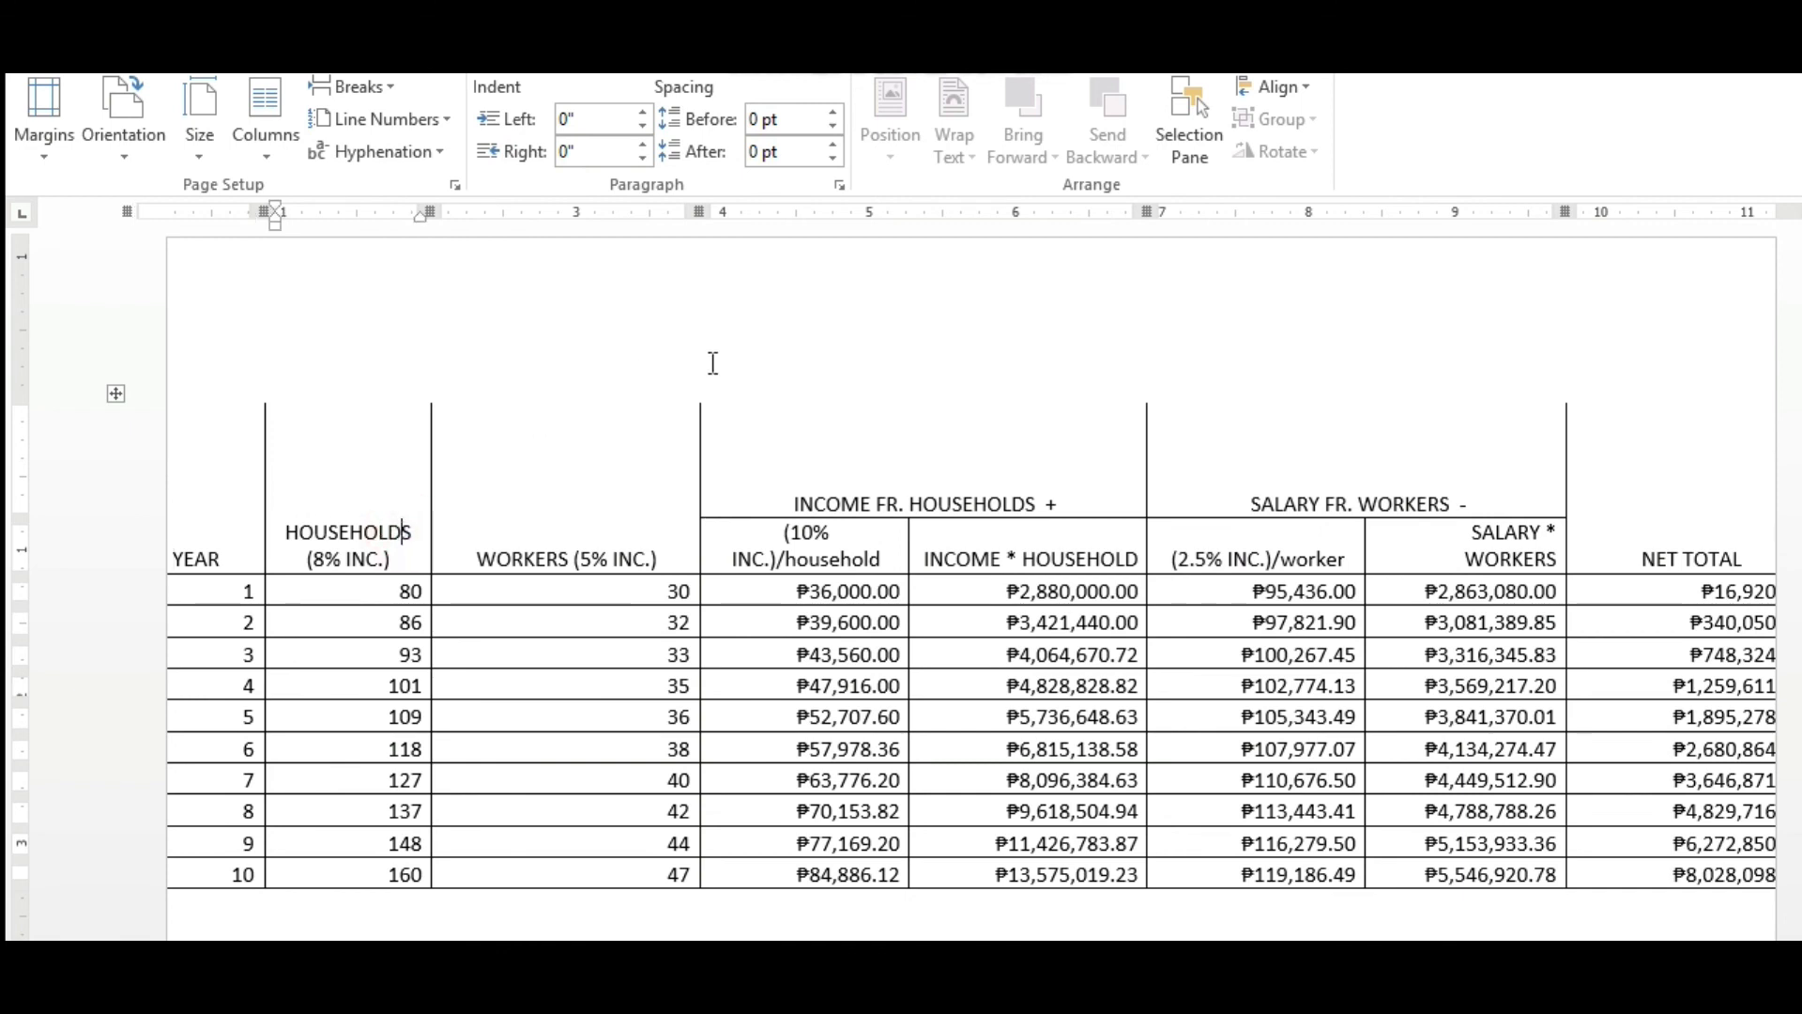
Try several plain styles on the forecast table and apply the one with italic headings and shaded banded rows.
click(870, 459)
click(1263, 75)
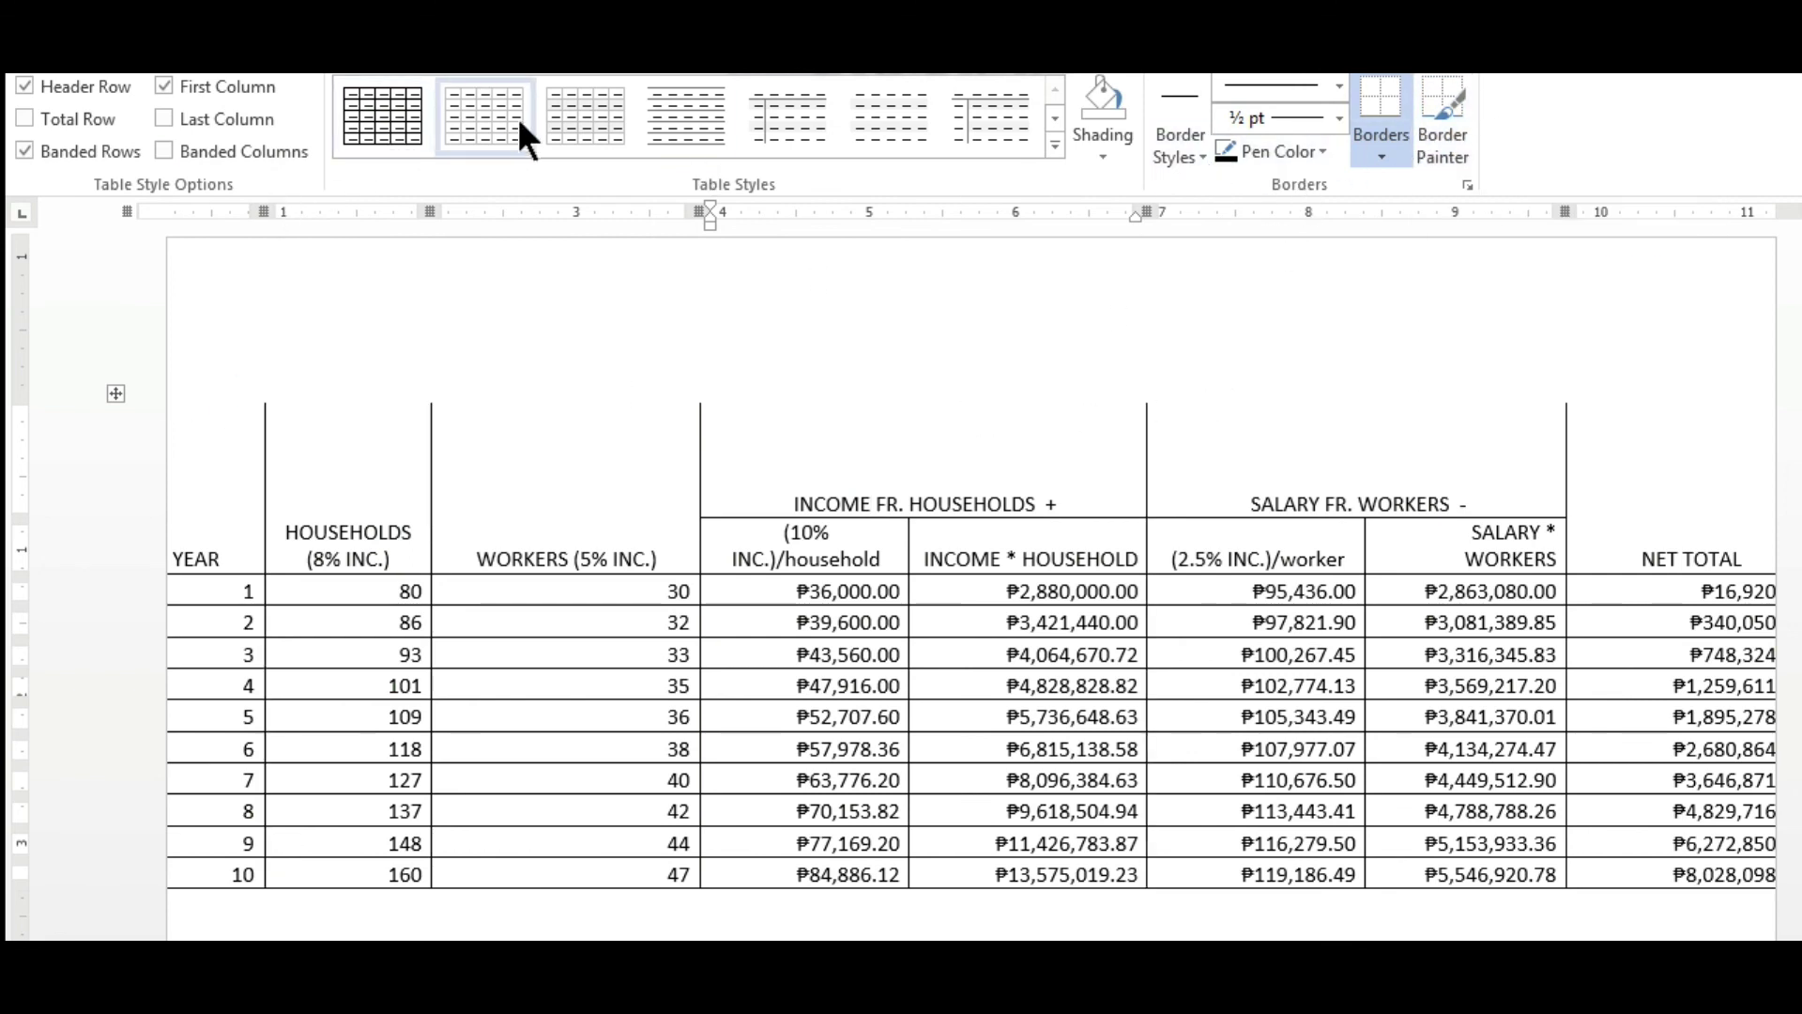
click(402, 117)
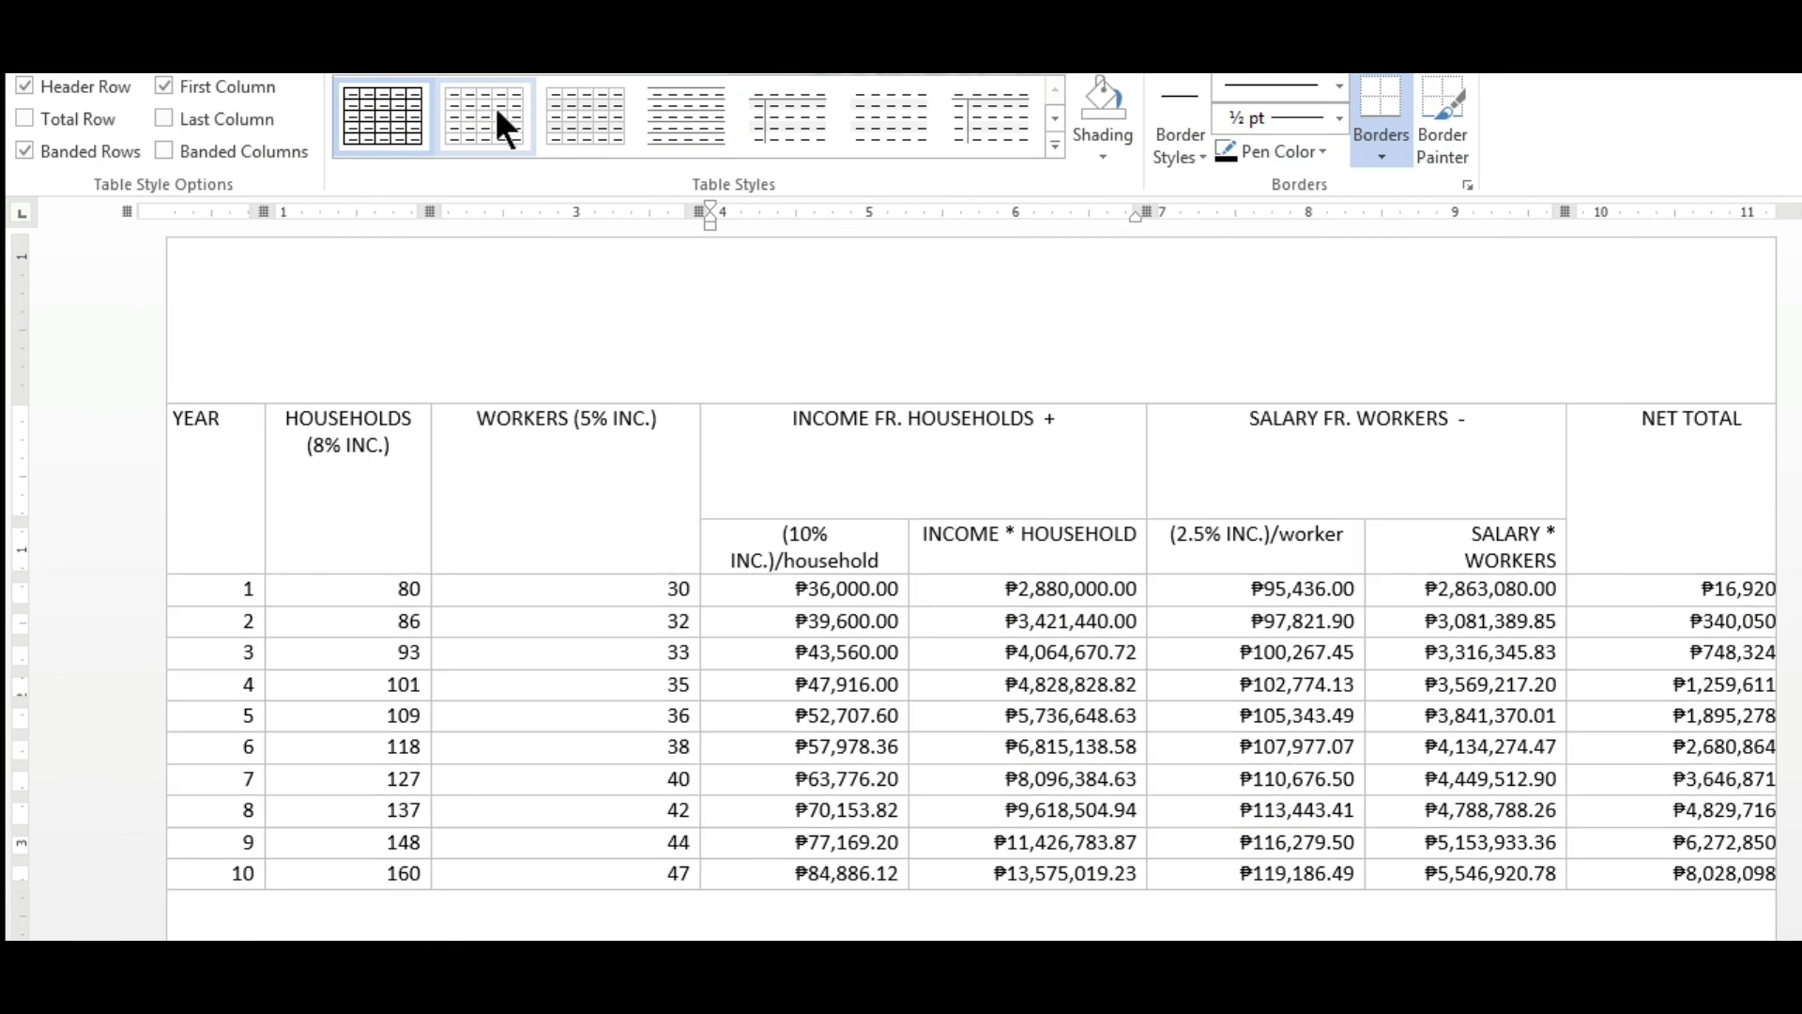
click(619, 109)
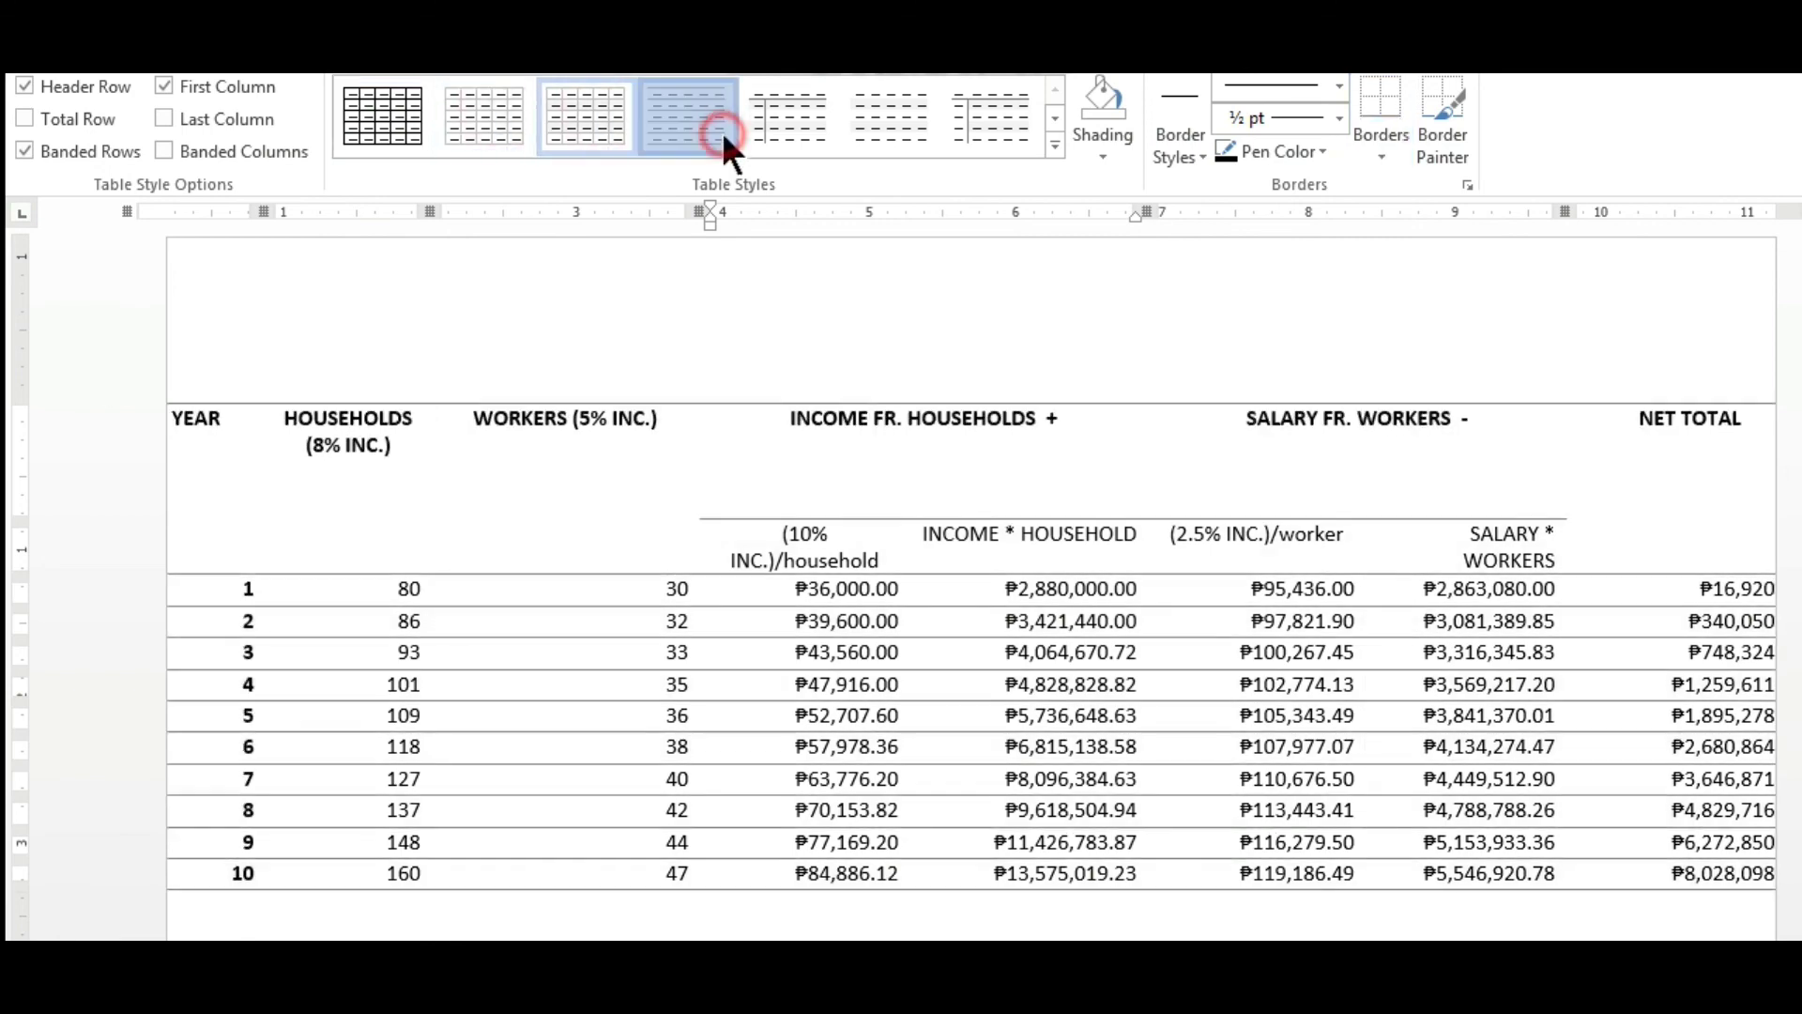
click(934, 120)
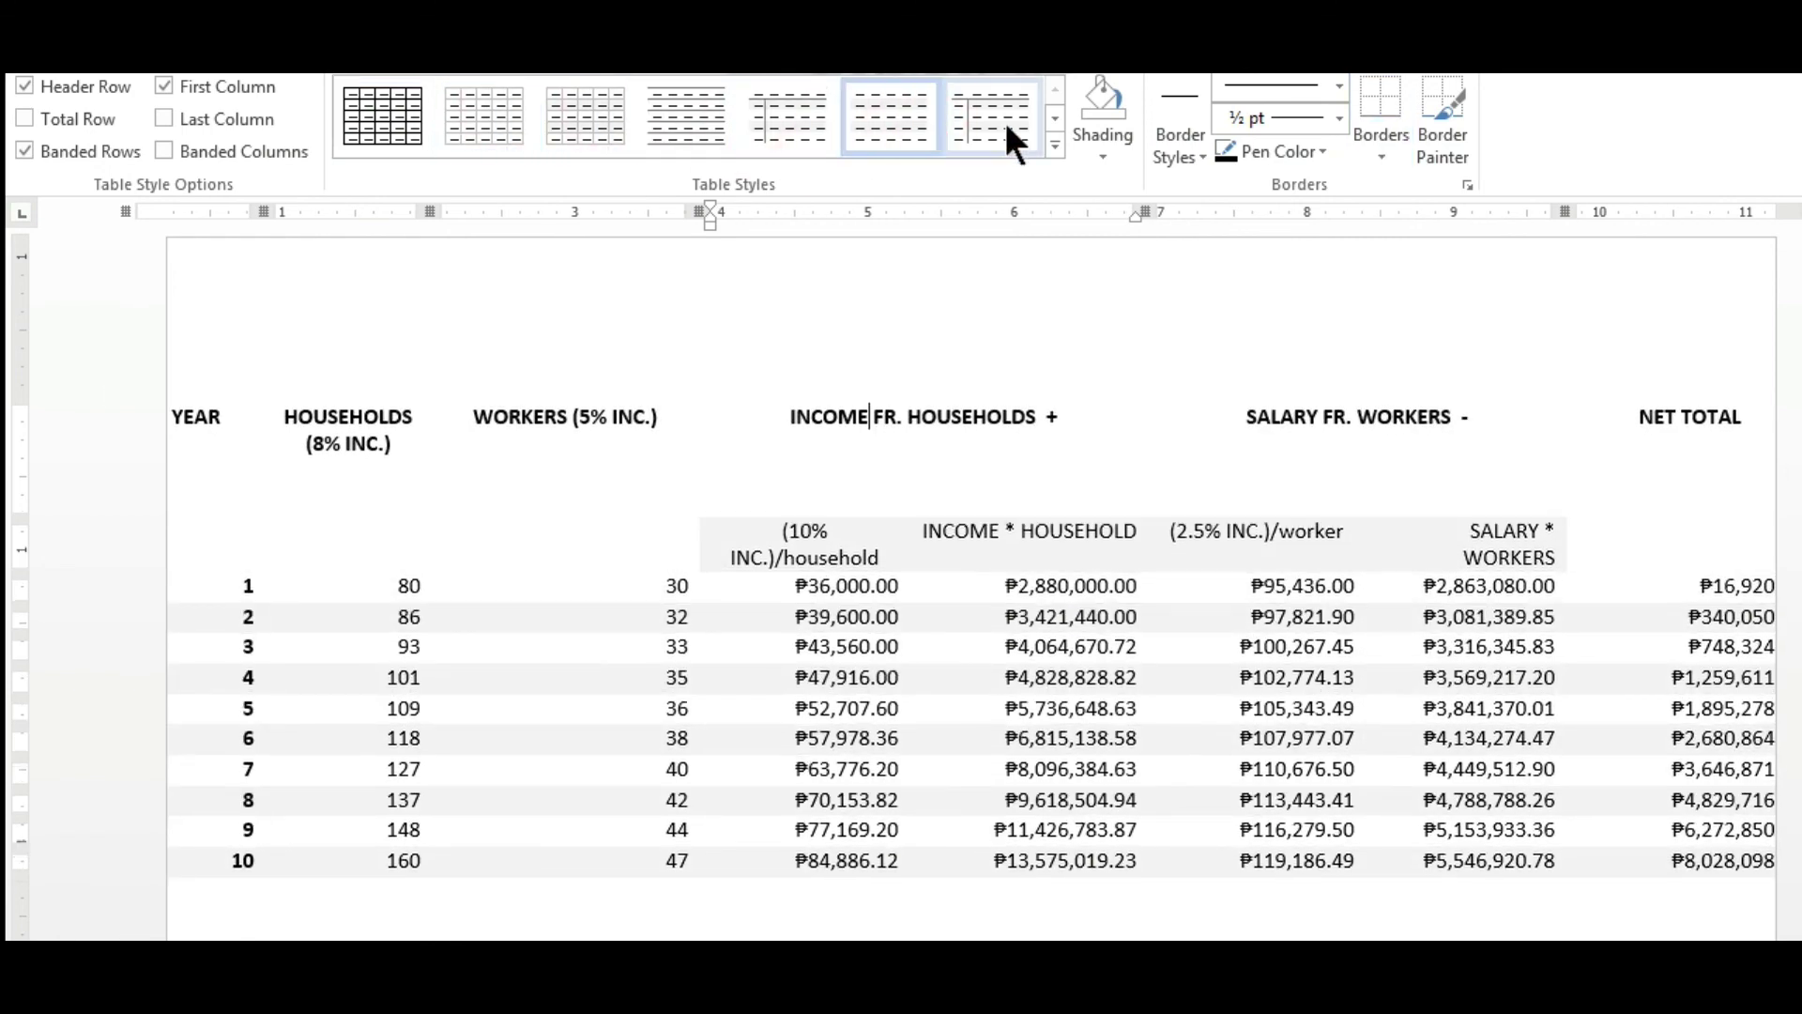
click(1003, 121)
click(1380, 158)
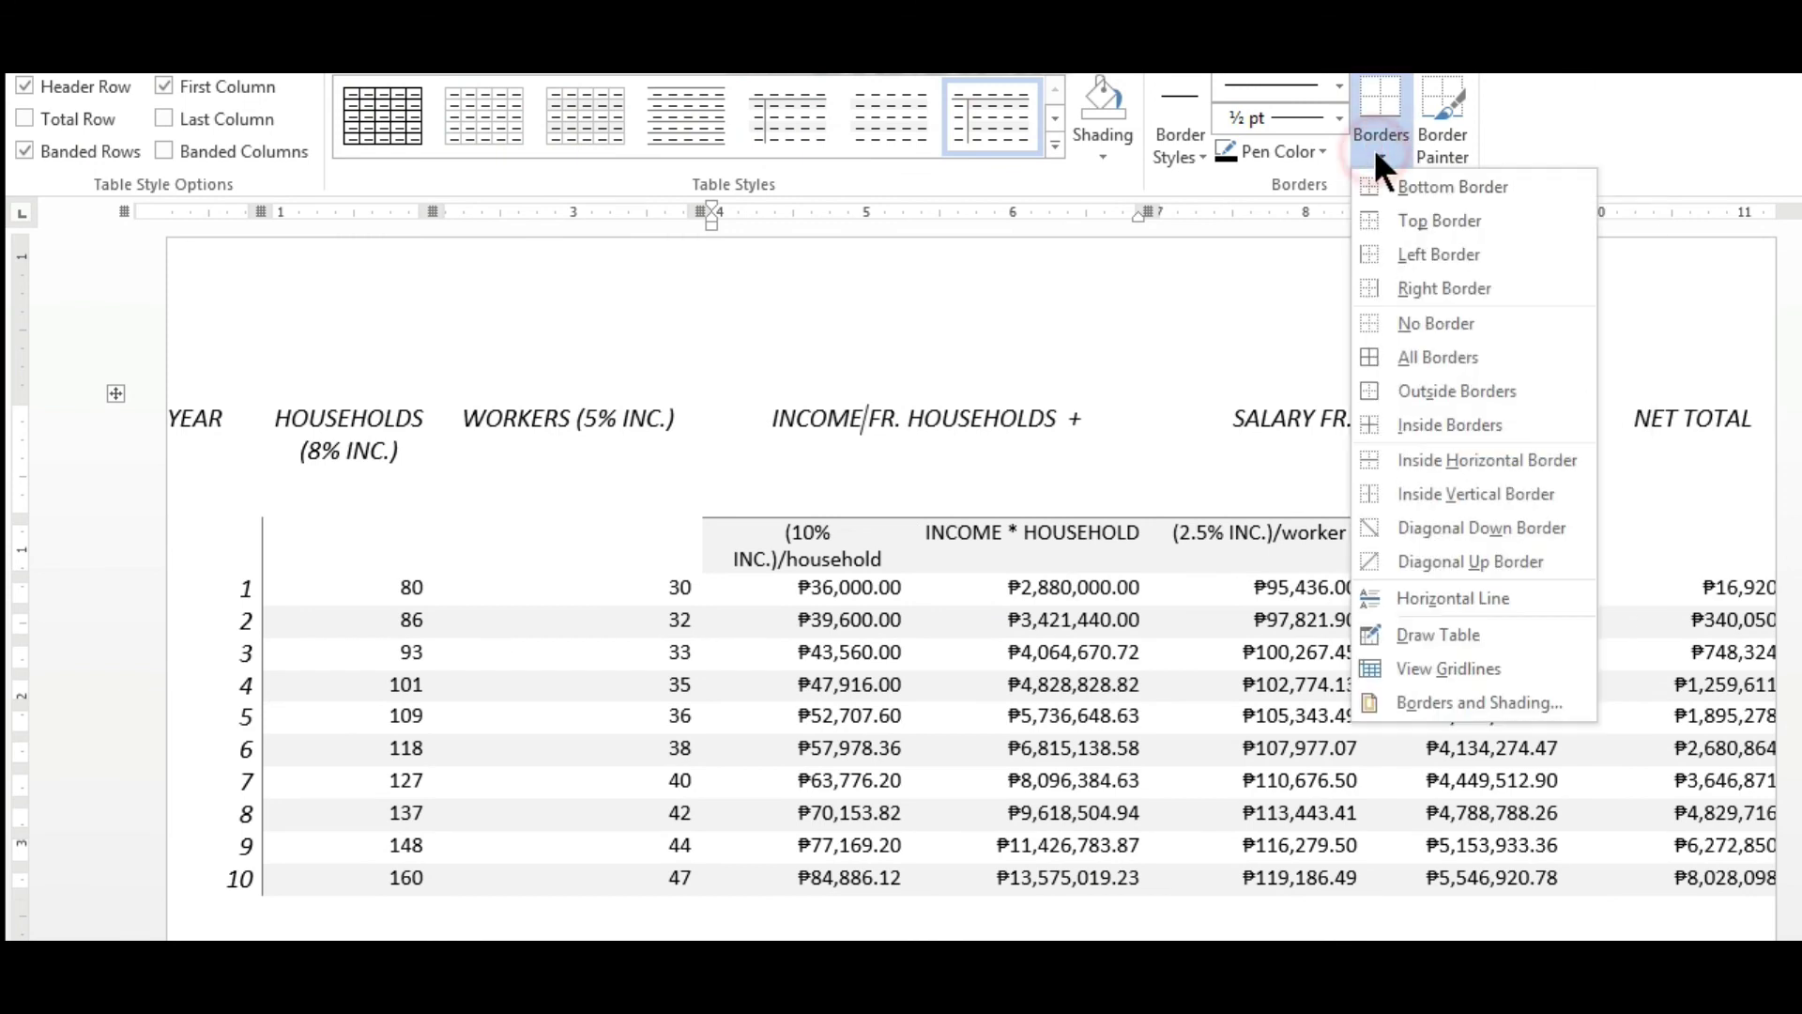
click(1380, 158)
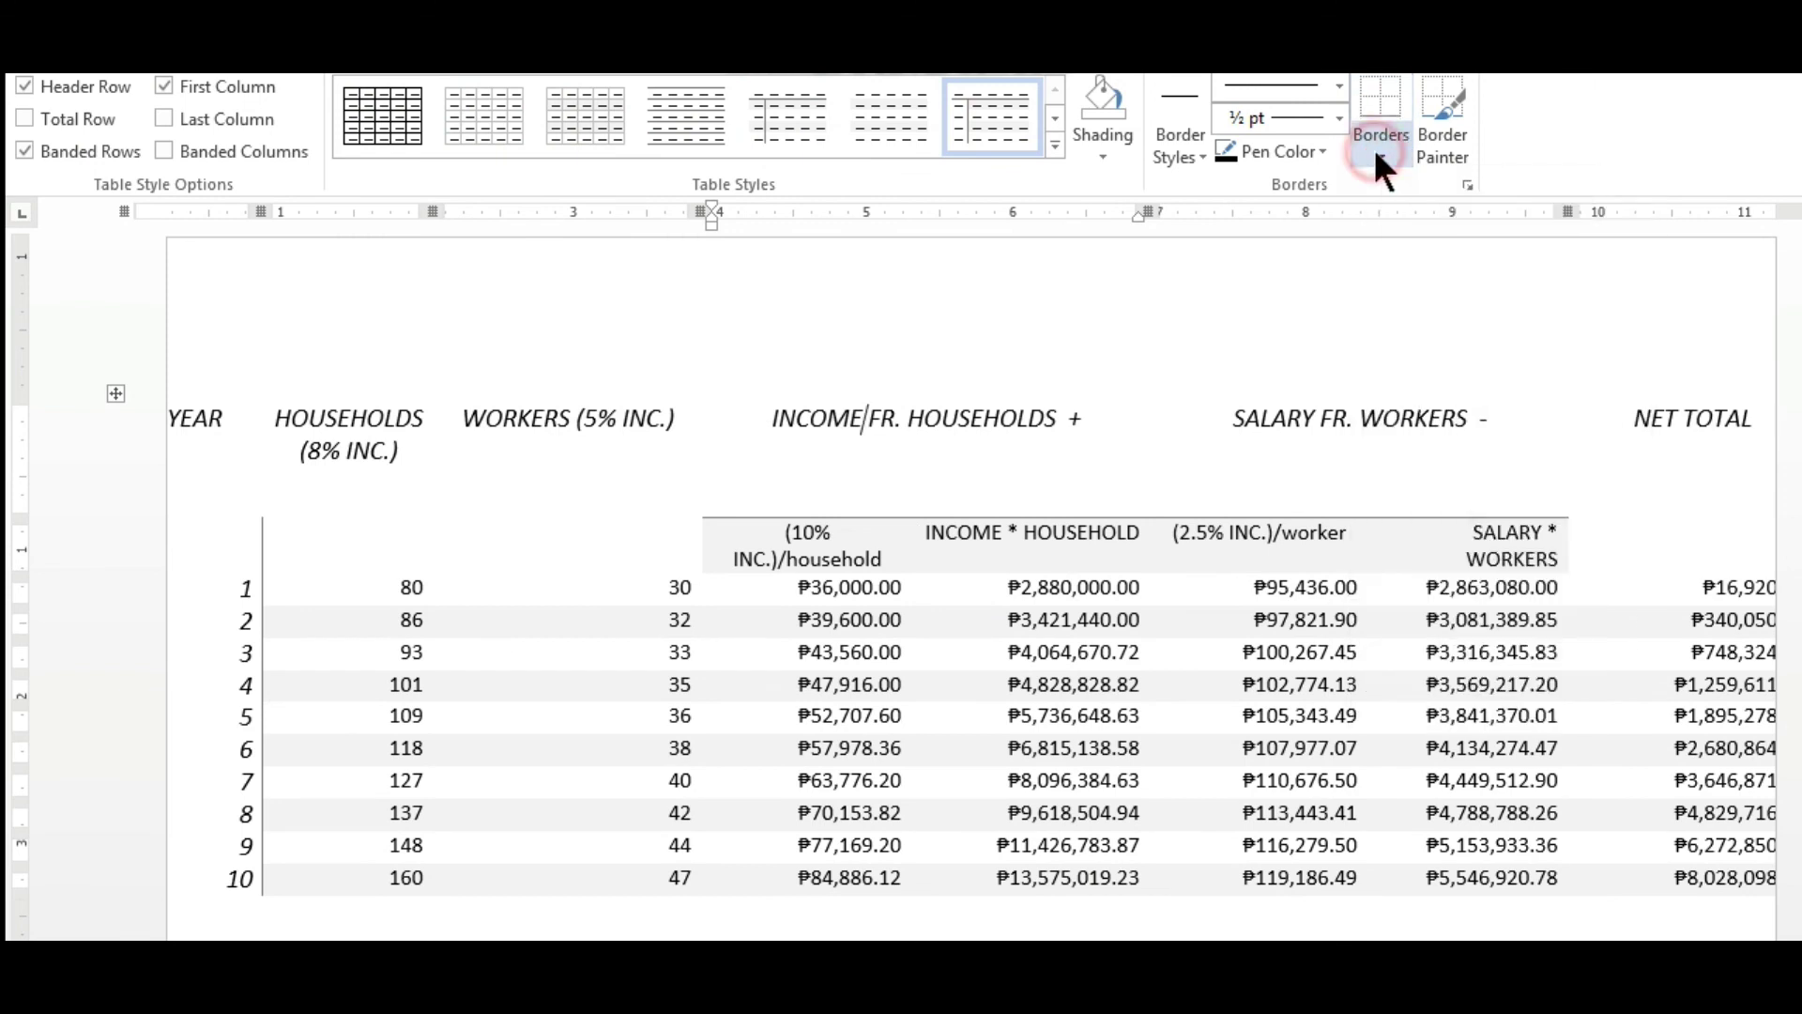
click(421, 551)
click(814, 556)
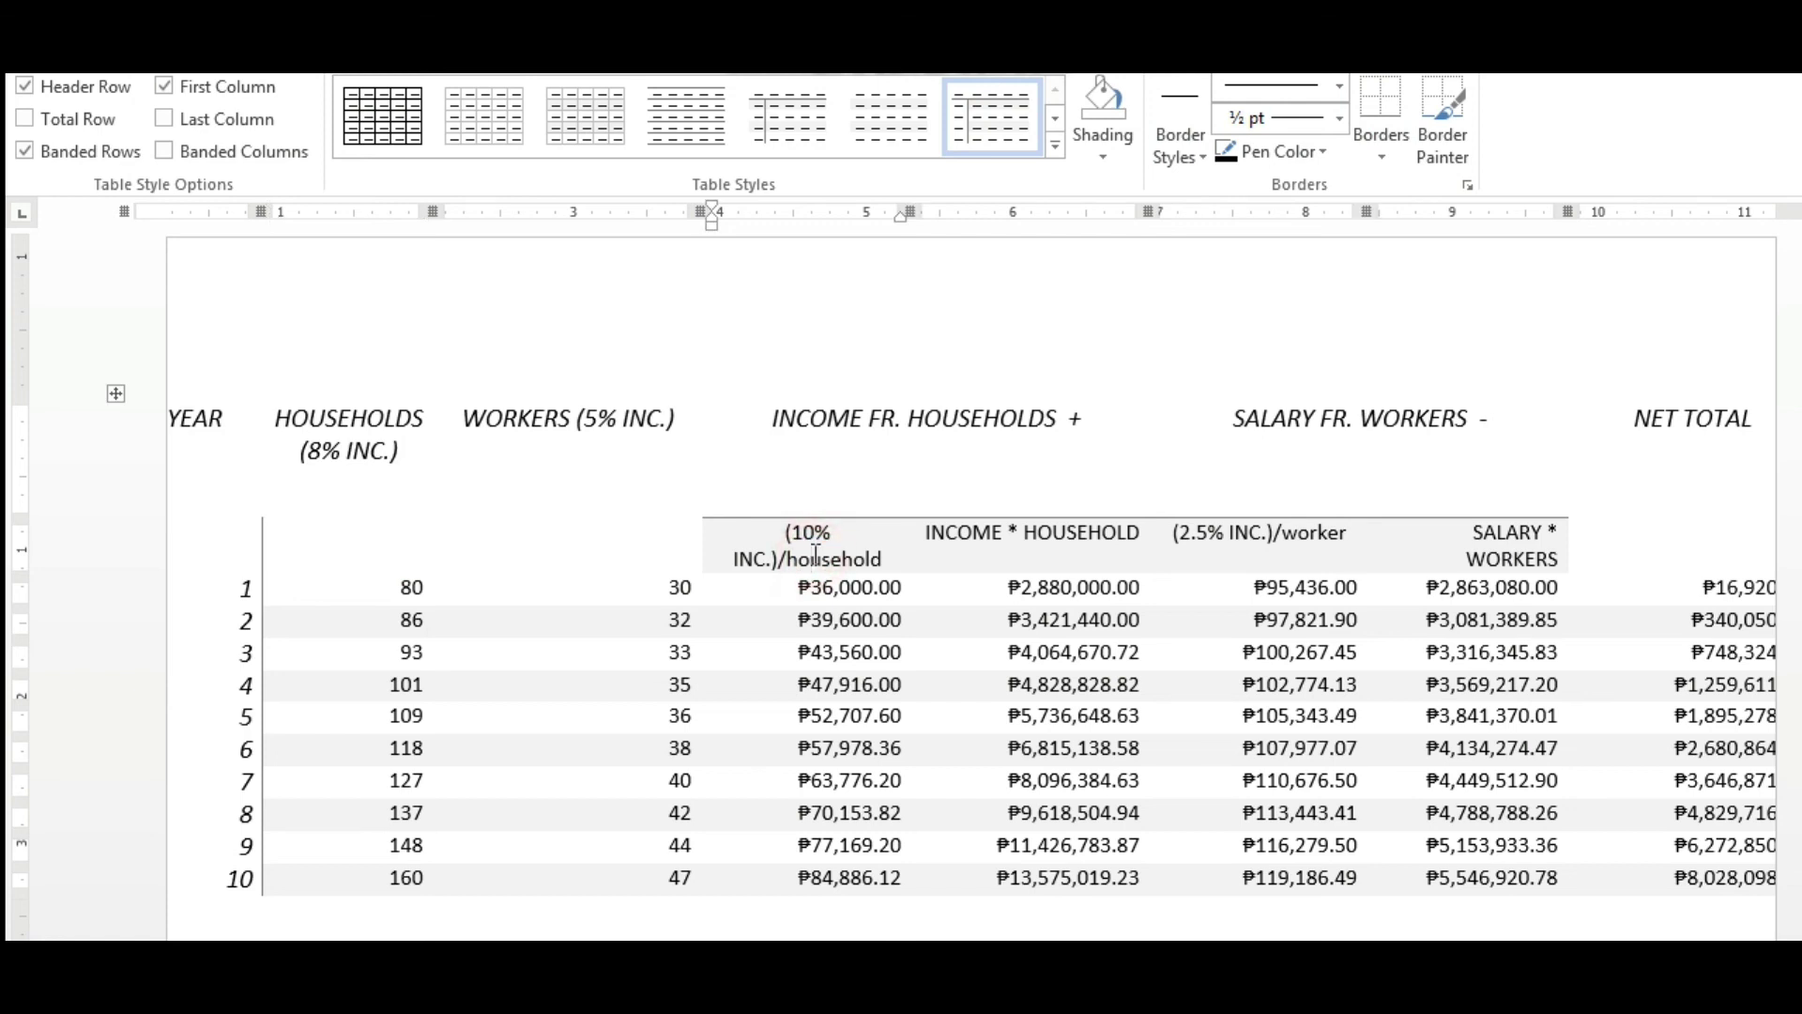
click(914, 559)
Switch back to the Excel workbook and highlight the forecast table, cells A7 through H18, then select its SALARY FR. WORKERS heading.
click(1506, 647)
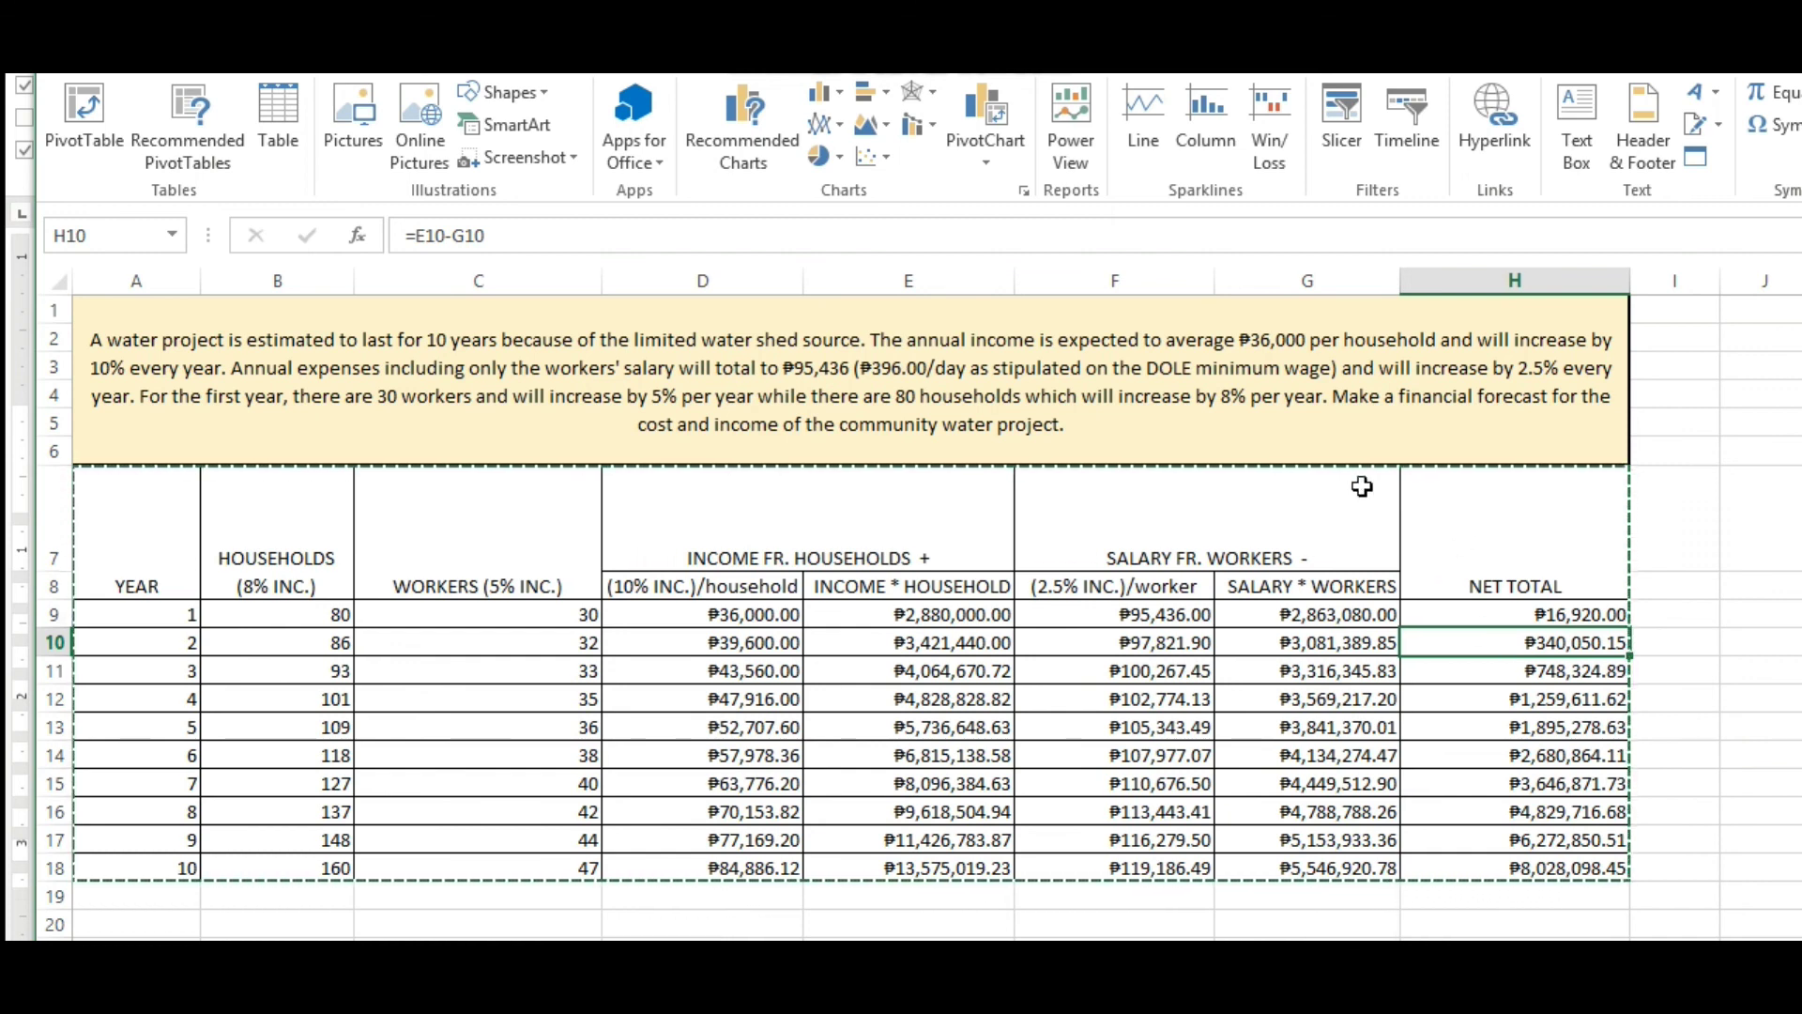
click(1116, 548)
drag(141, 554, 1458, 856)
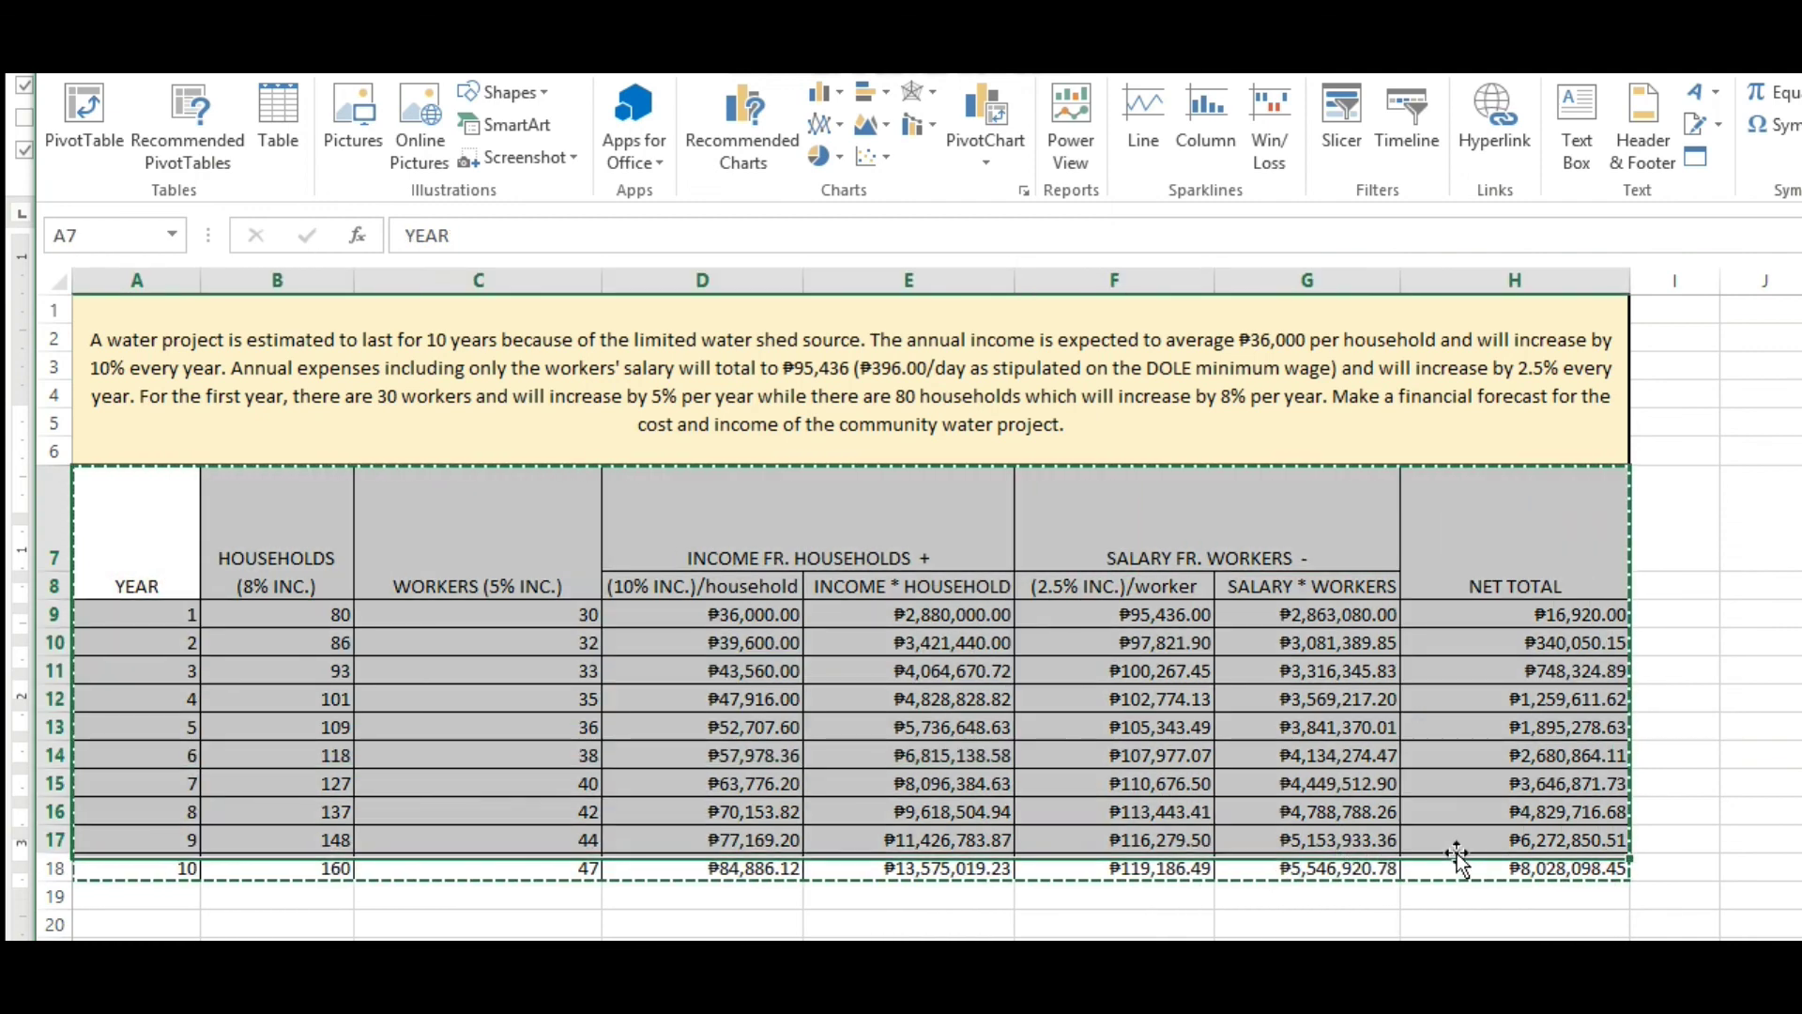
click(1094, 549)
mouse_move(169, 531)
mouse_down()
mouse_move(986, 658)
mouse_move(1587, 869)
mouse_up()
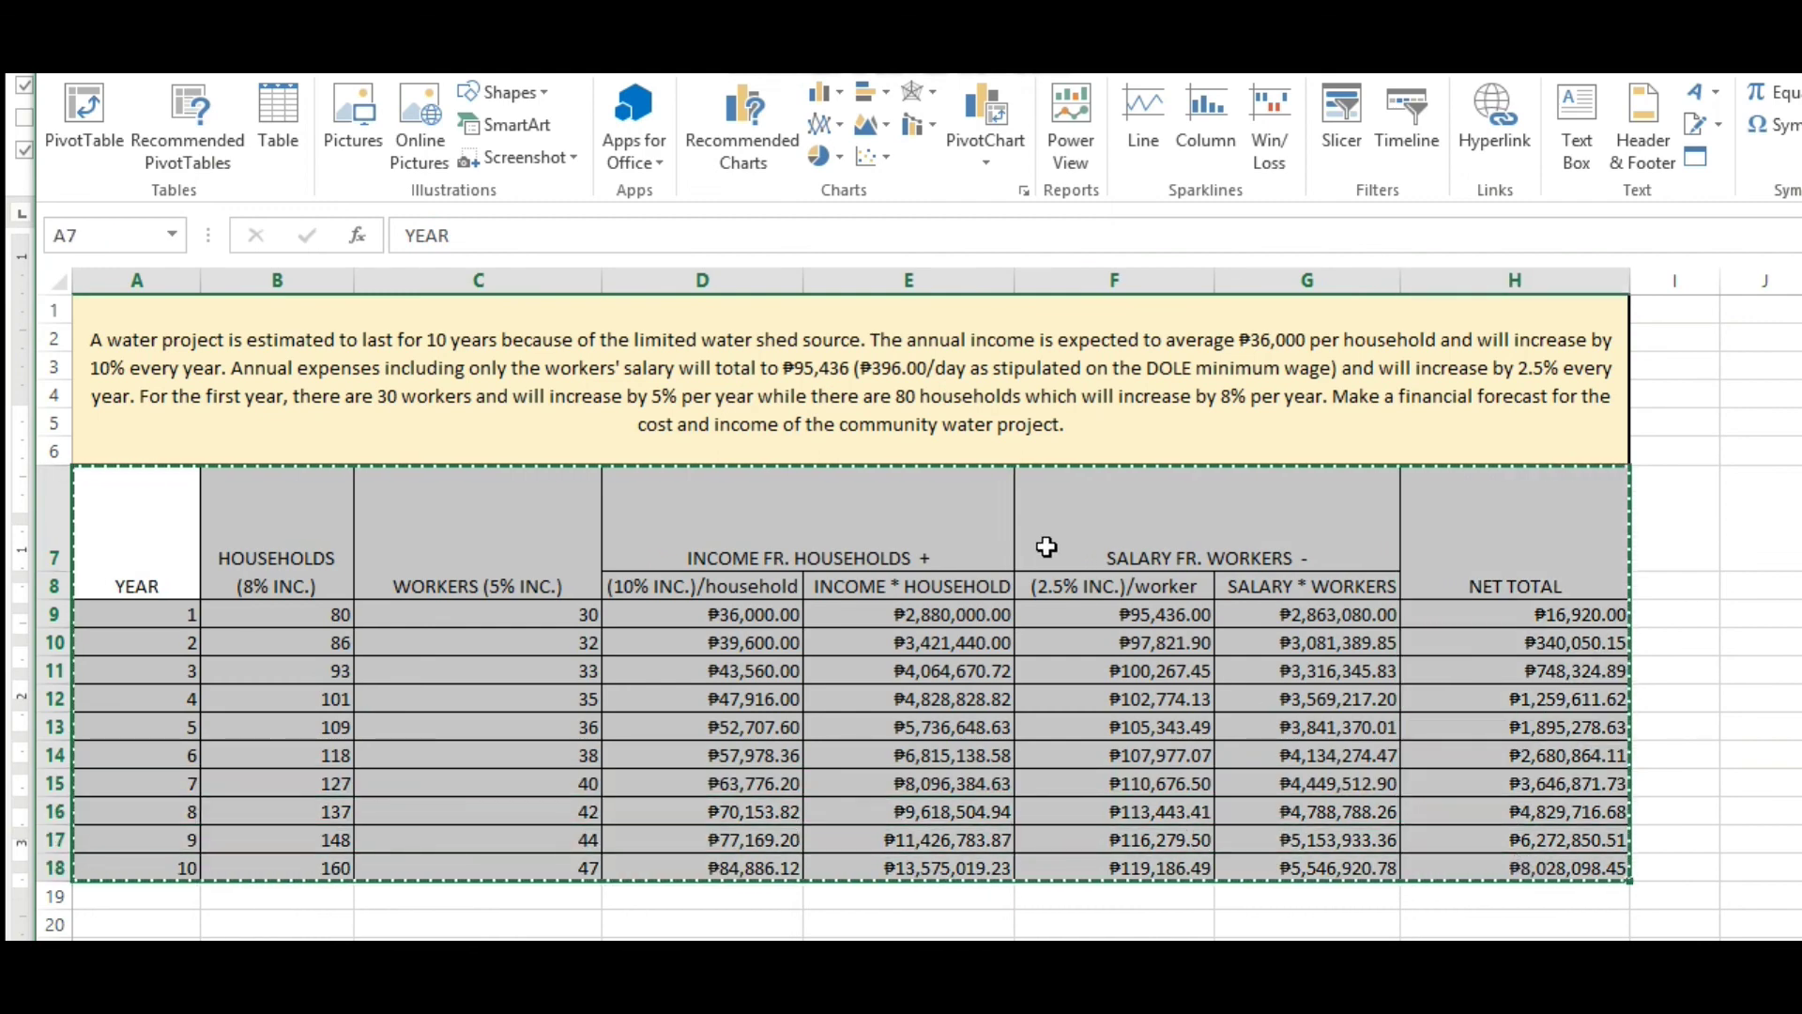
click(1065, 547)
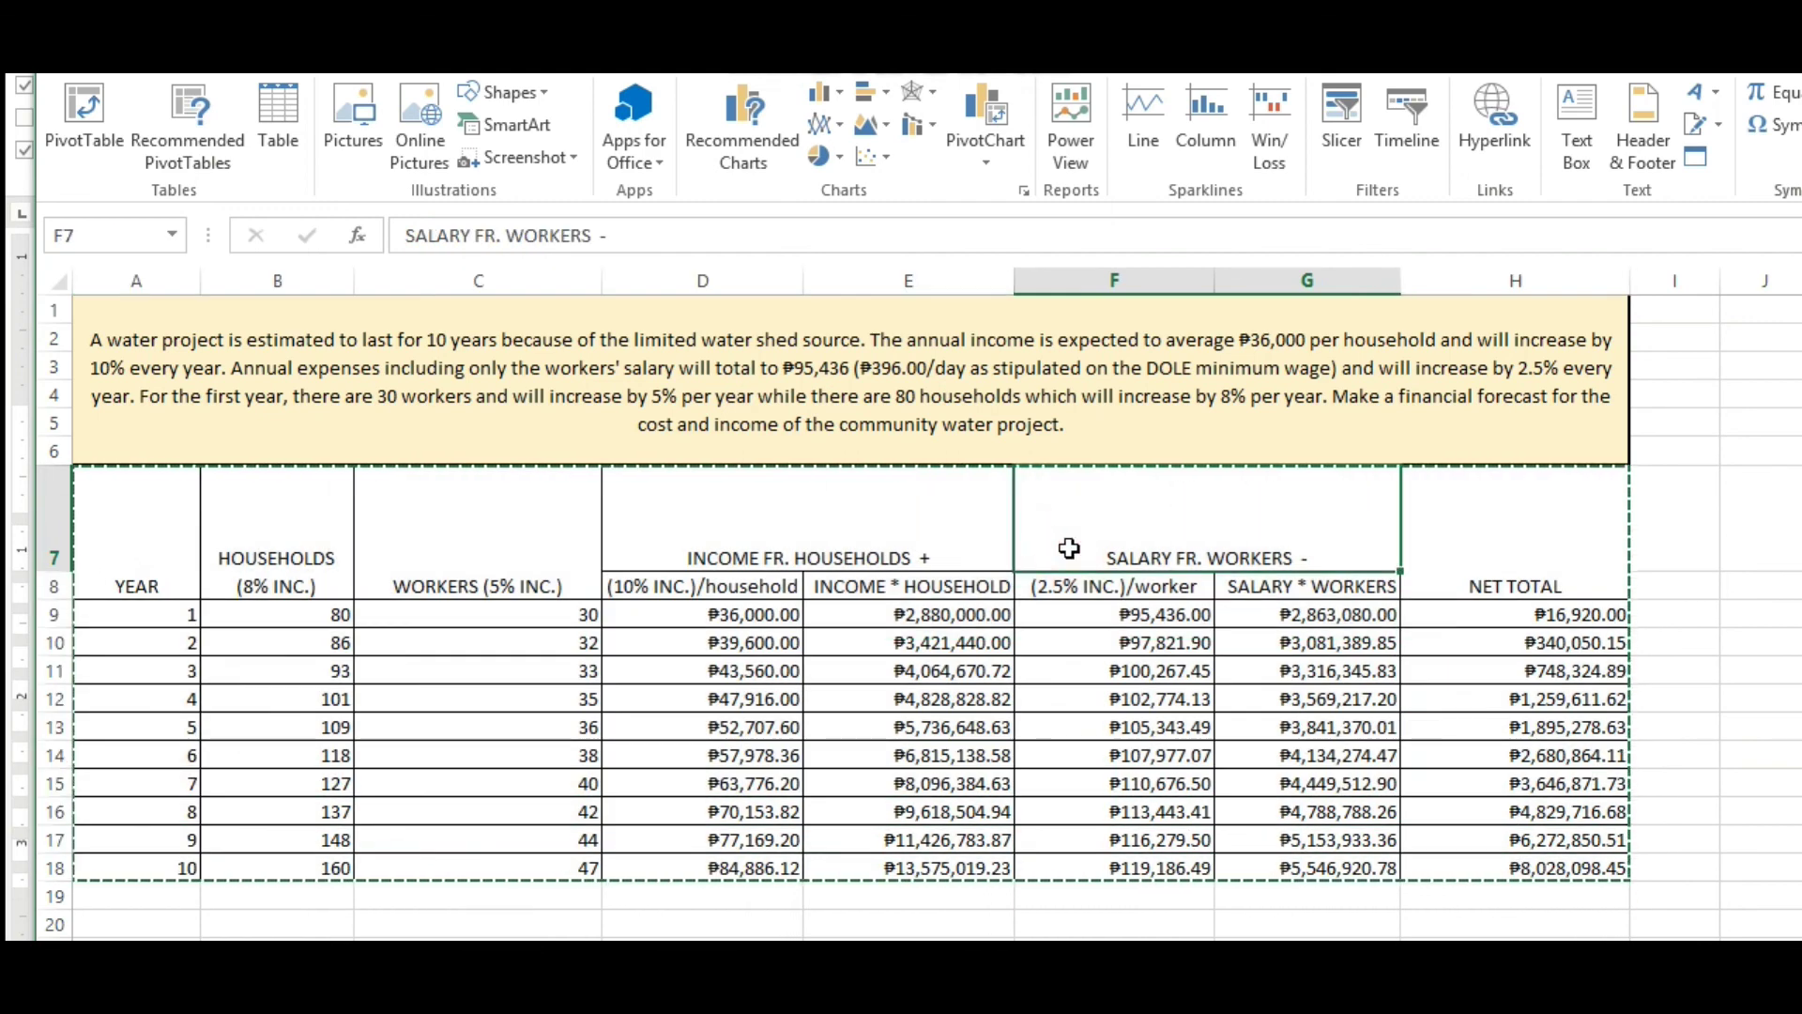